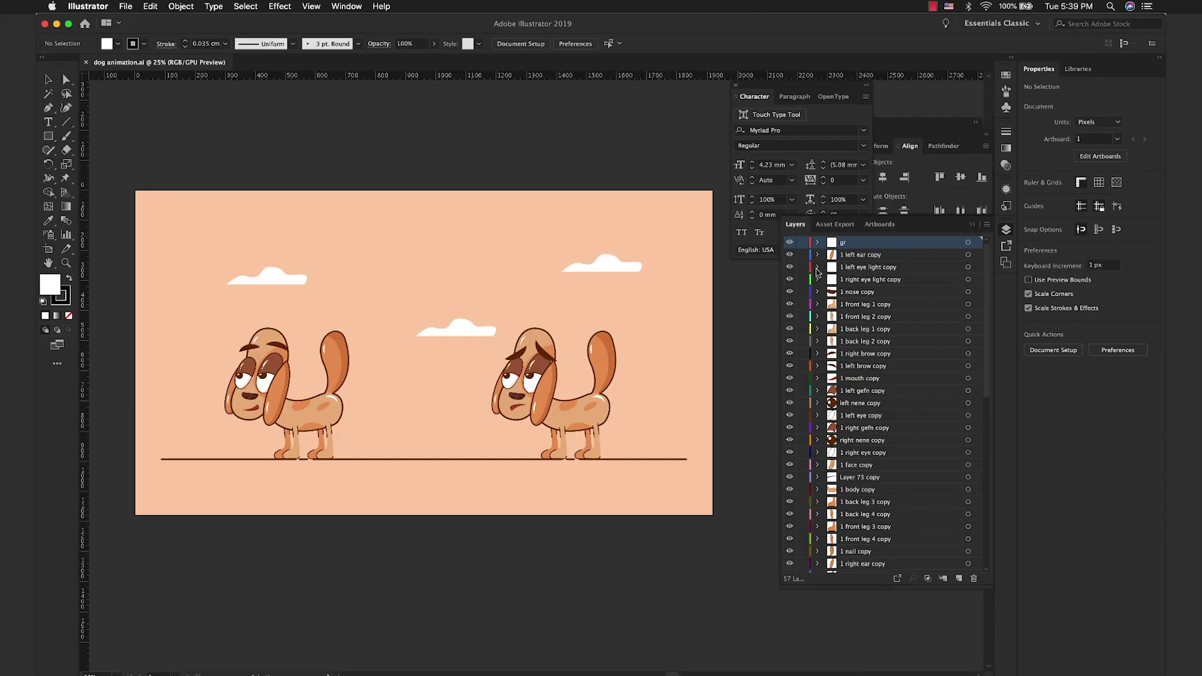
Step: Inspect the dog artwork, then create a new composition from the 1920 x 1080 dog animation comp
scroll(939, 371, down, 10)
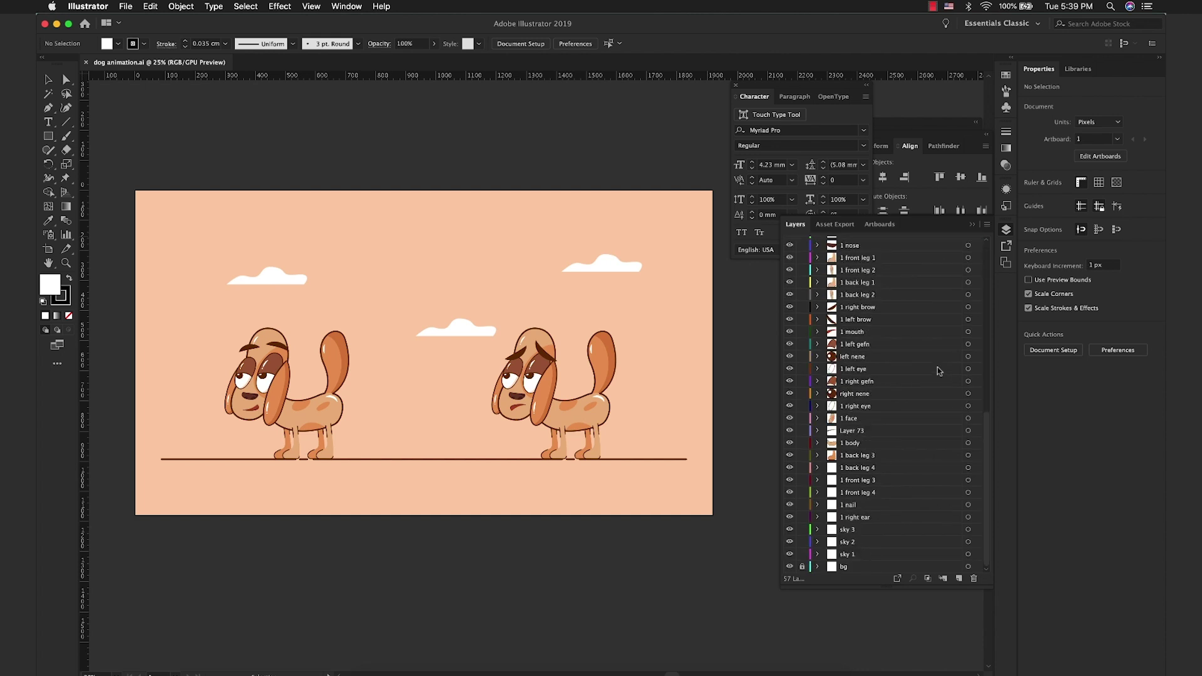
scroll(622, 440, up, 5)
click(542, 479)
scroll(524, 492, up, 3)
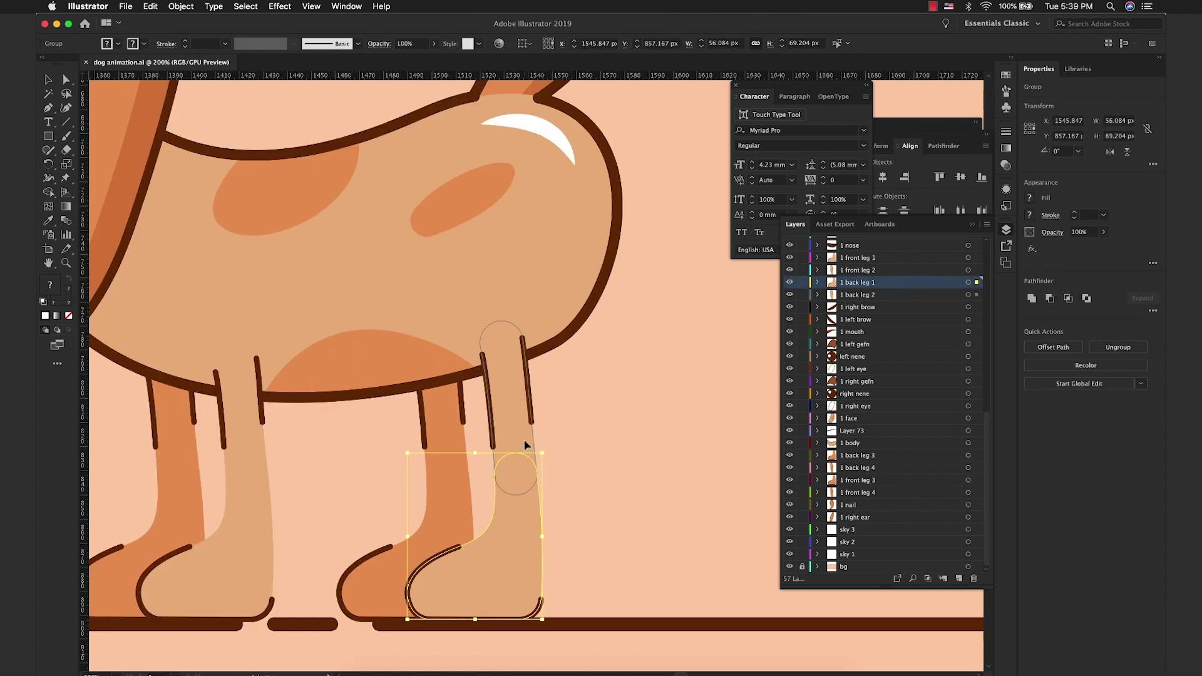
scroll(524, 492, up, 2)
scroll(542, 473, down, 2)
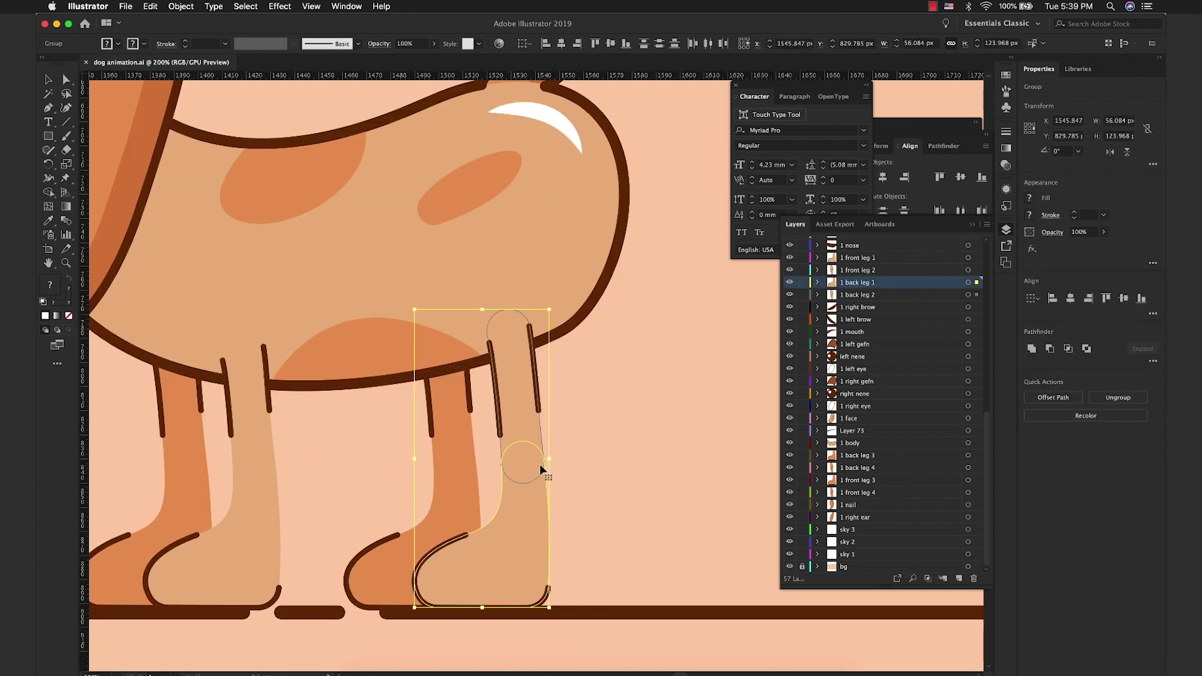
scroll(542, 469, down, 6)
click(551, 220)
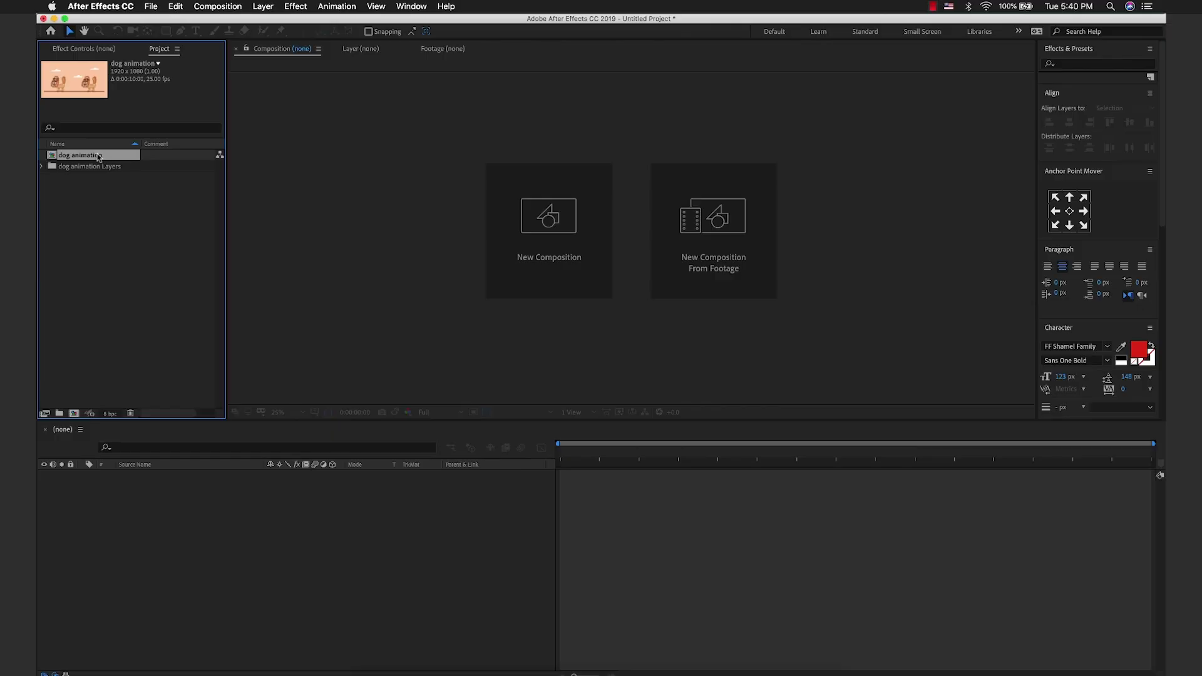
drag(98, 158, 198, 511)
Step: Open the dog animation comp, give the bg layer a new label colour and lock it
double_click(156, 474)
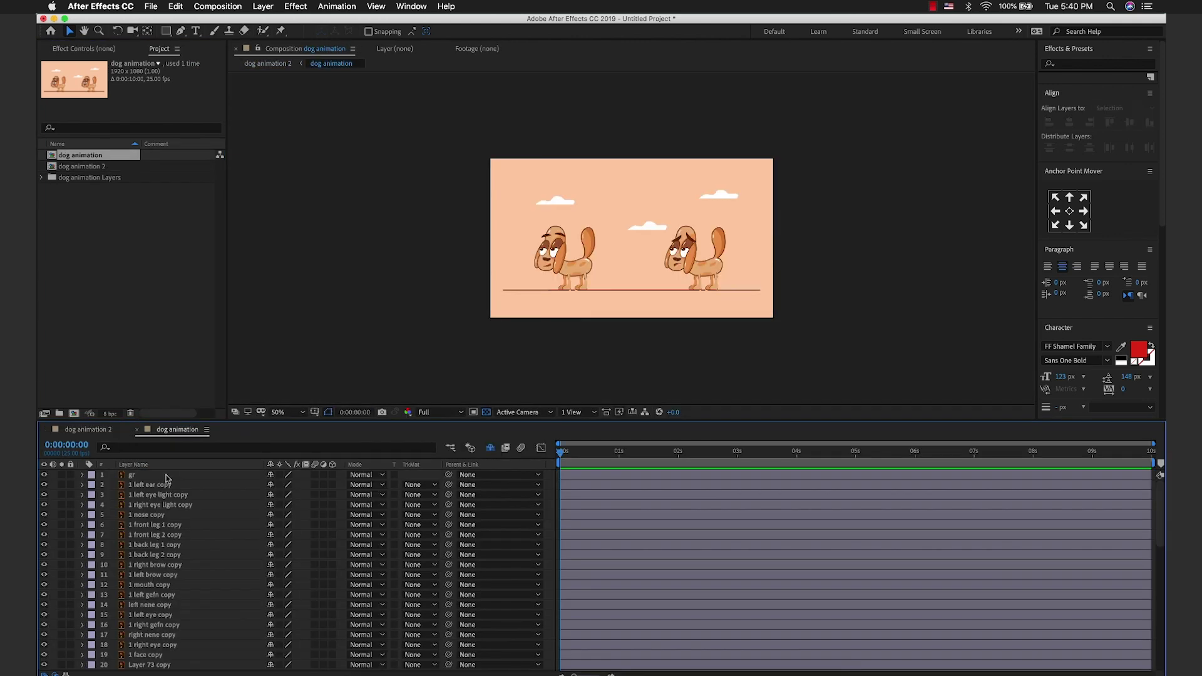
click(687, 168)
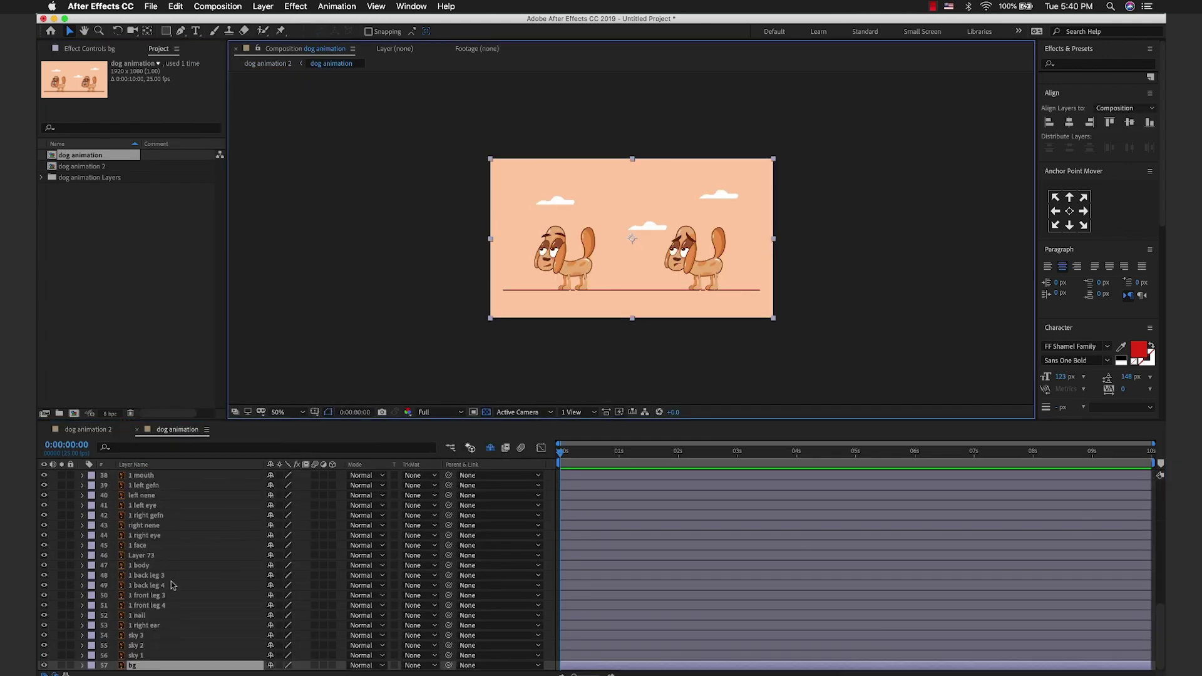
click(91, 665)
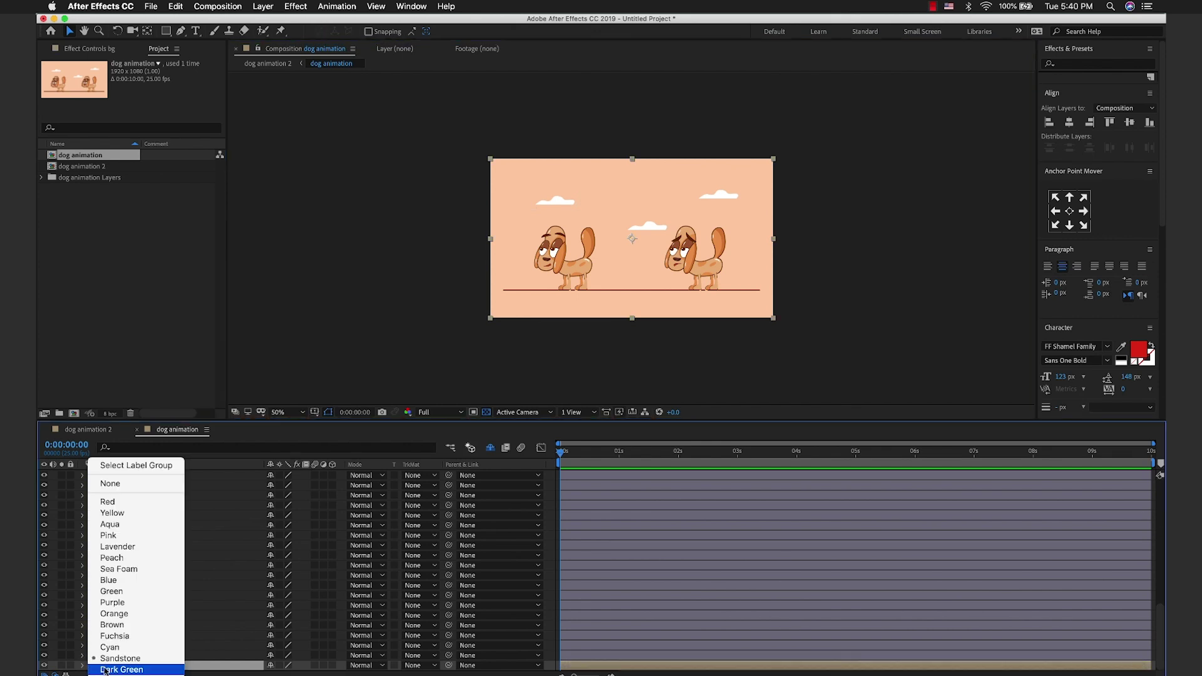
click(106, 663)
scroll(598, 343, up, 2)
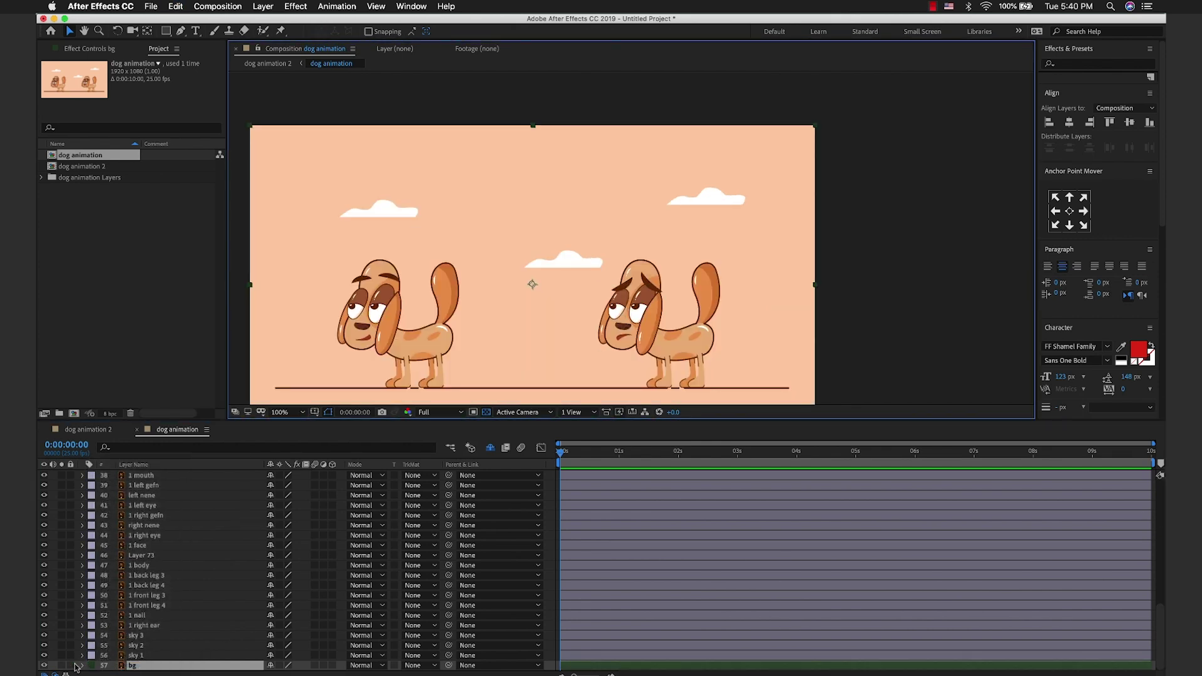
click(71, 665)
scroll(492, 310, down, 3)
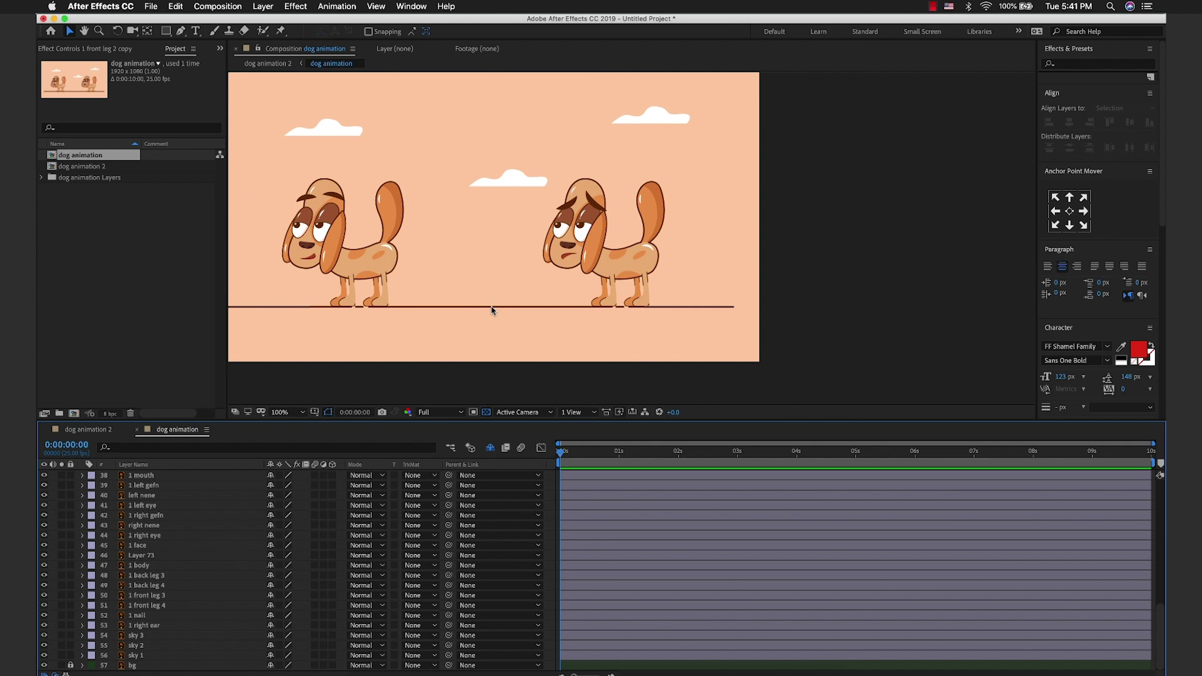
Step: Move the gr ground layer just above bg and give it an orange label
click(491, 309)
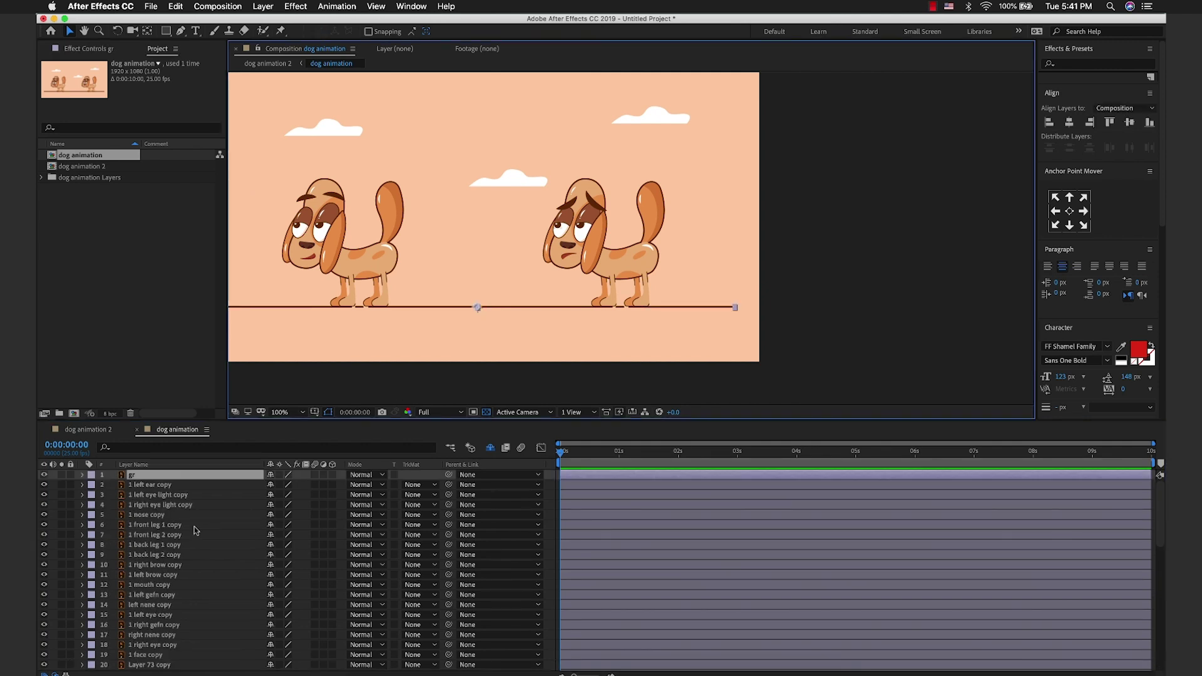
key(ctrl+shift+bracketleft)
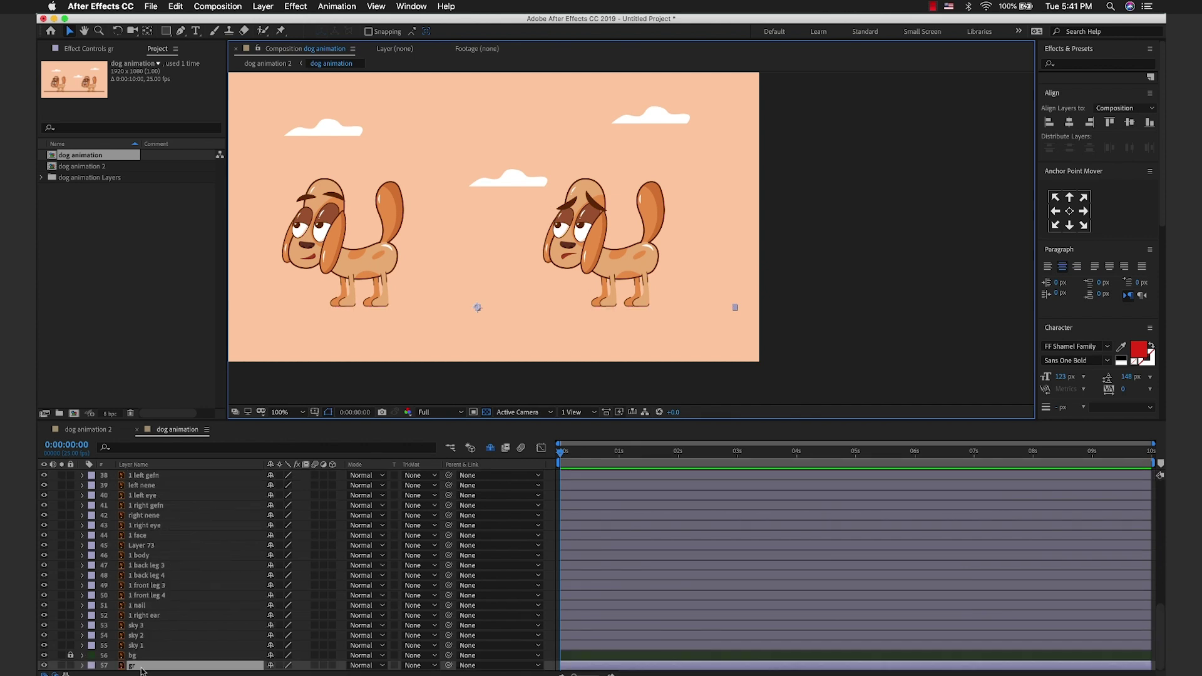
drag(137, 666, 140, 657)
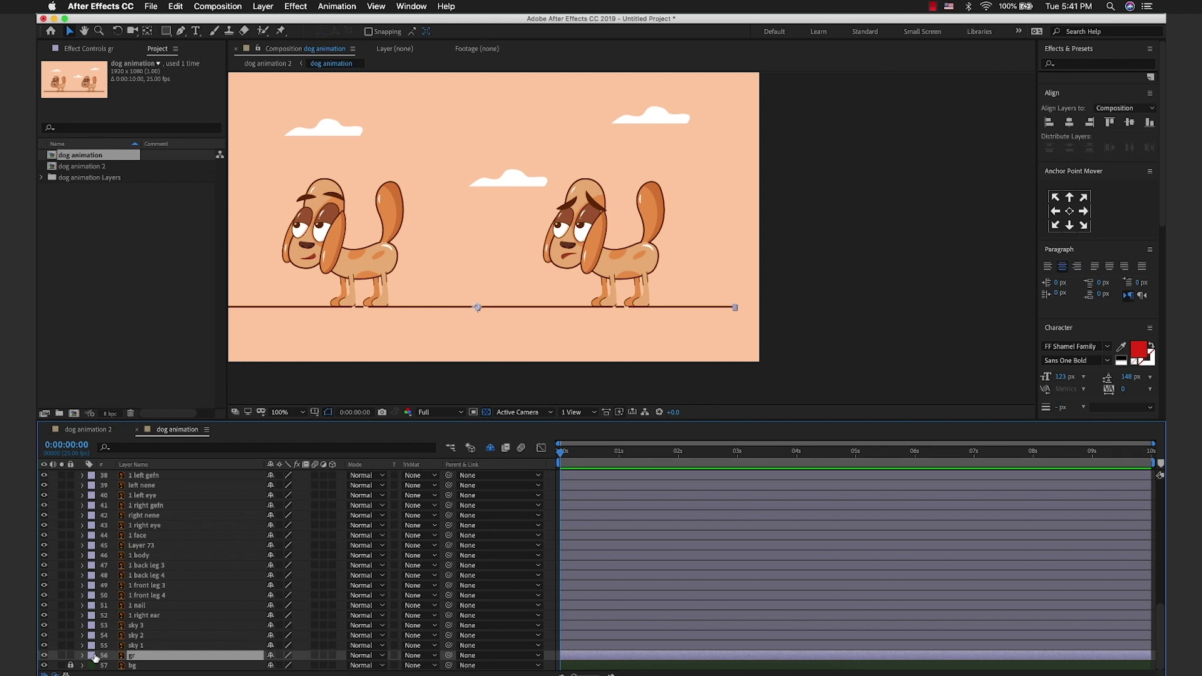
click(94, 656)
click(137, 630)
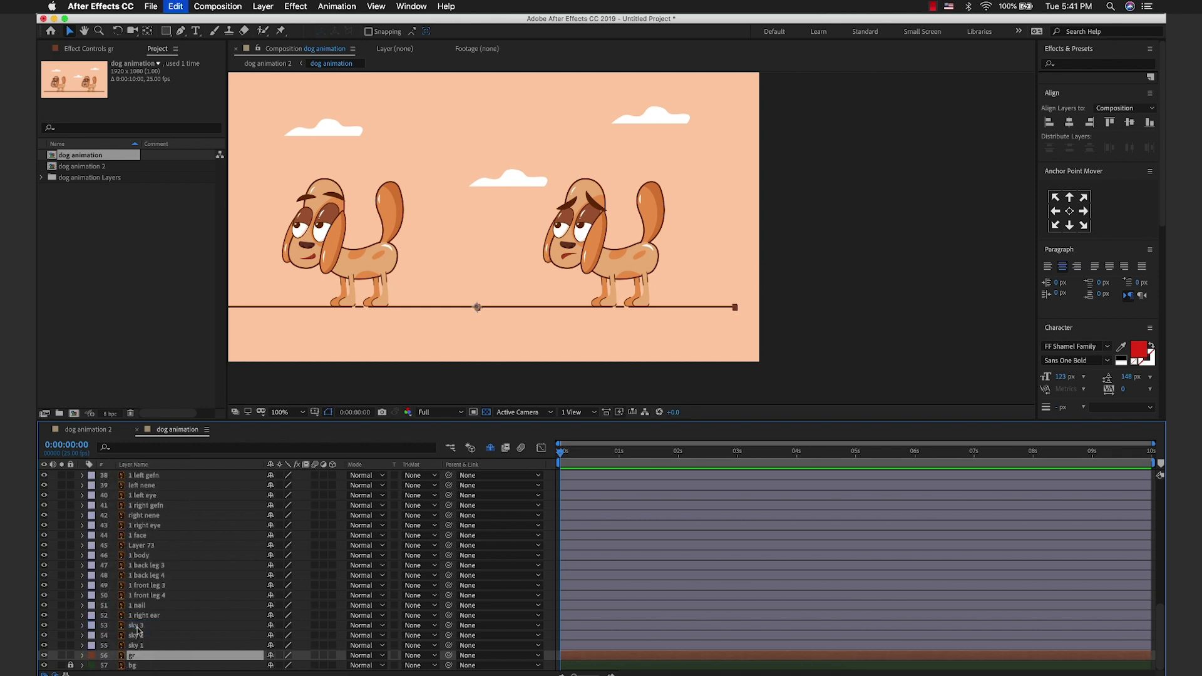
Step: Lock the three sky layers and the gr ground layer
click(143, 645)
shift+click(150, 629)
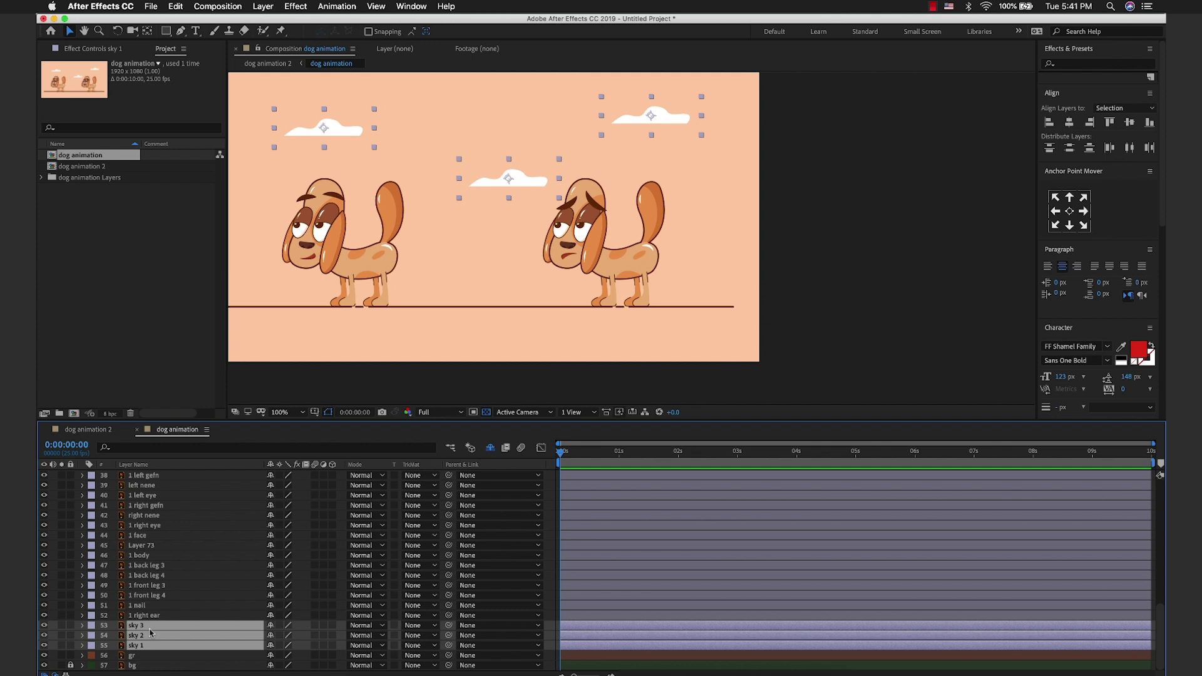
drag(71, 625, 71, 645)
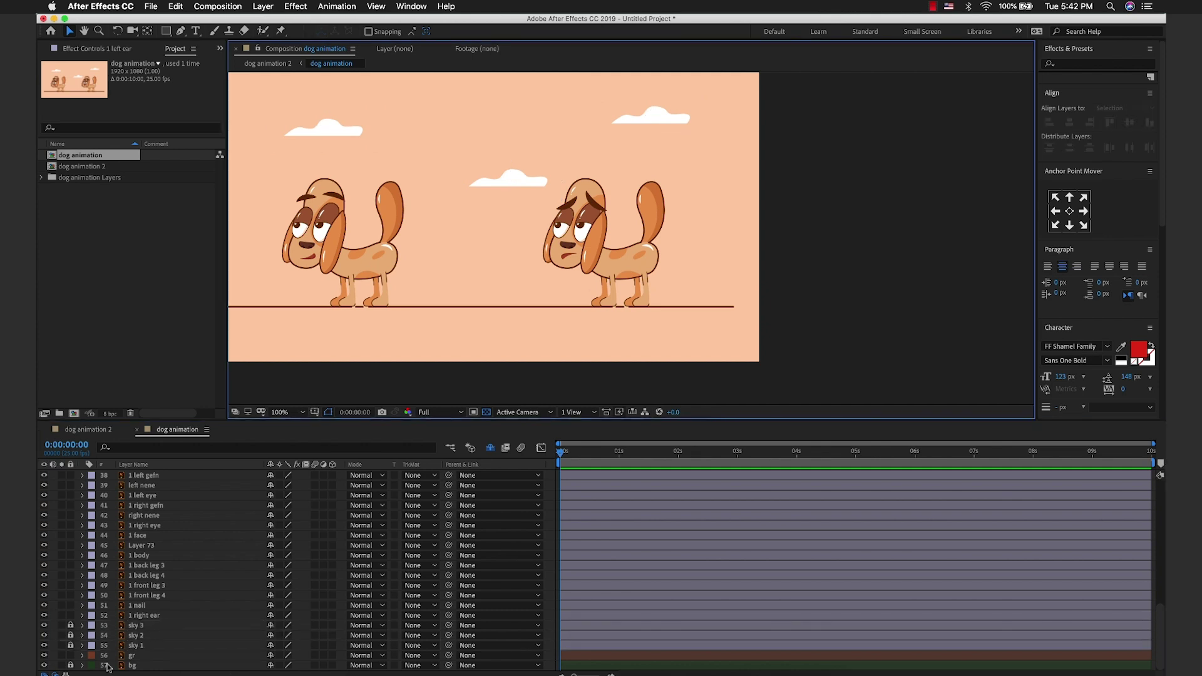
click(70, 656)
Step: Pre-compose all of the right dog's layers into a comp named 1
drag(718, 161, 535, 336)
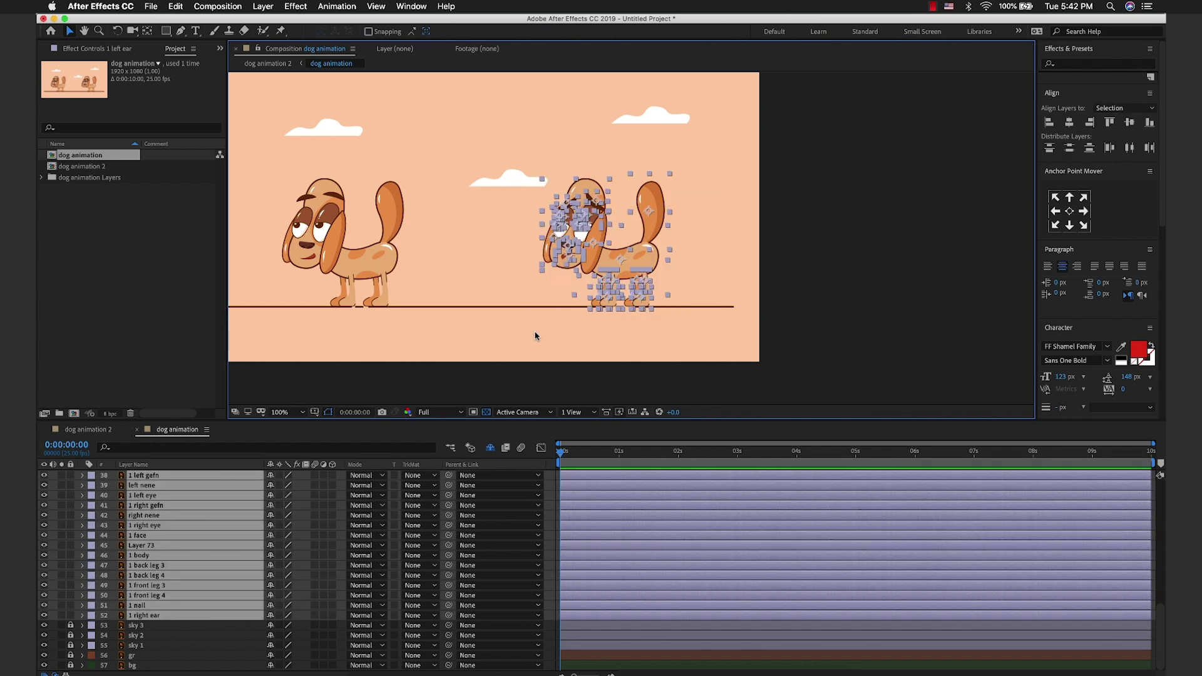
key(super+shift+c)
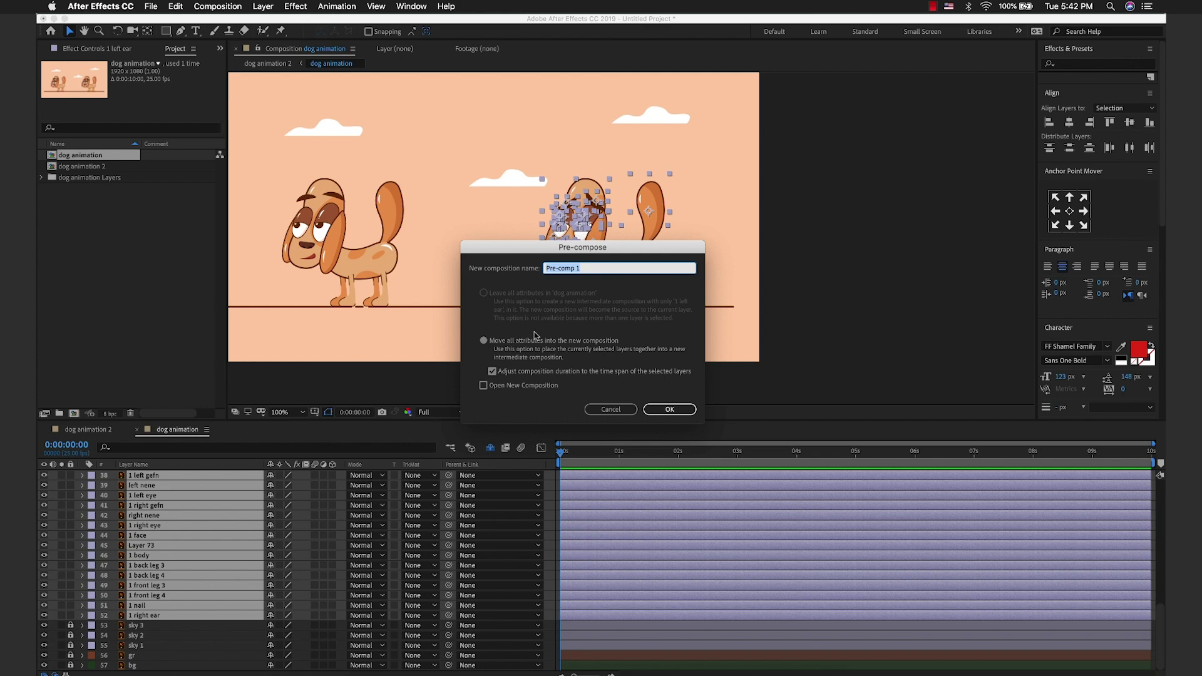
text(1)
key(Return)
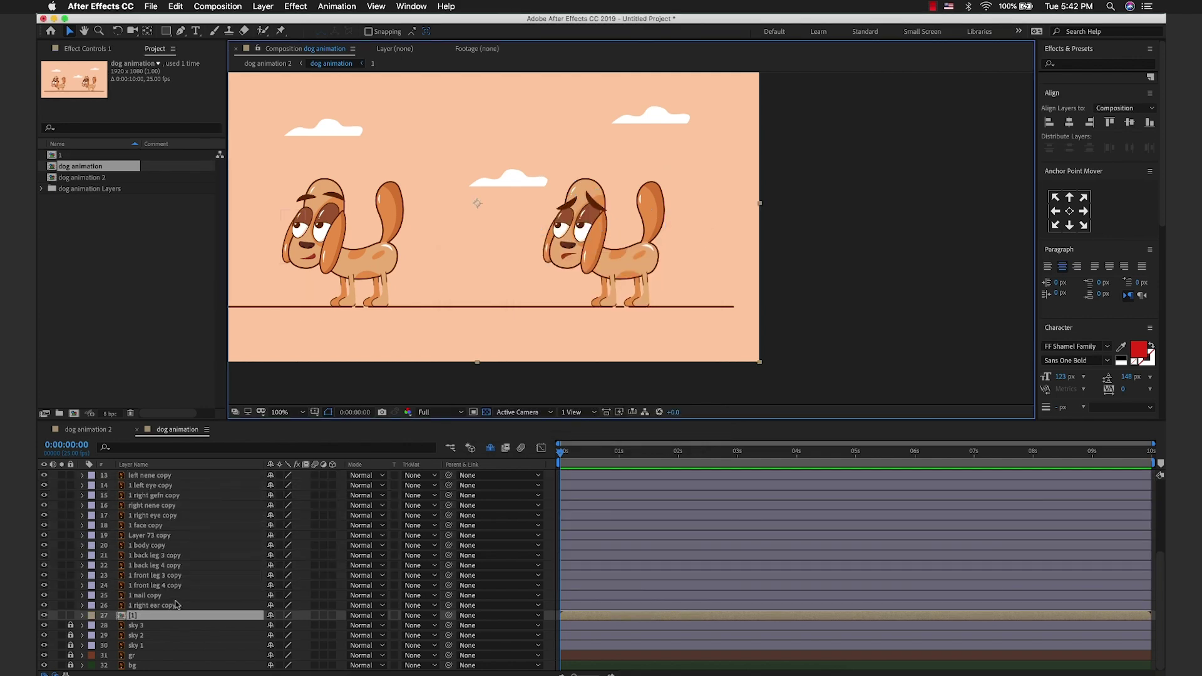
Step: Pre-compose the left dog's layers into a comp named 2 and lock that layer
click(176, 607)
scroll(186, 552, up, 4)
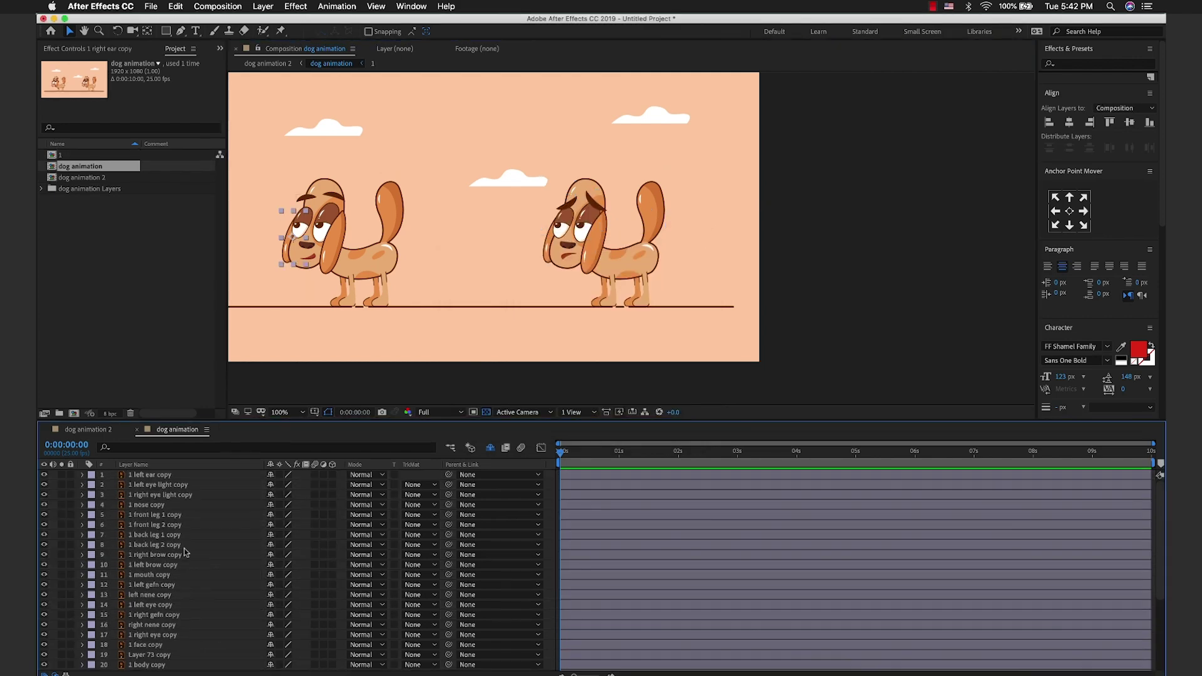
shift+click(177, 476)
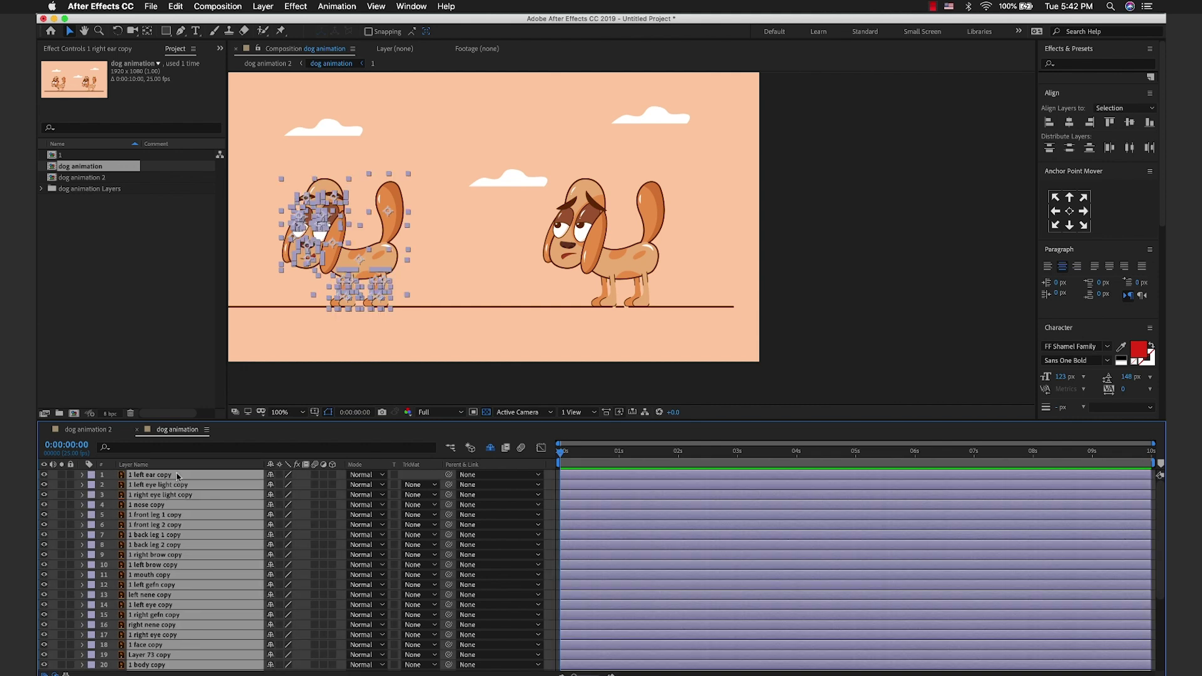
key(ctrl+shift+c)
text(2)
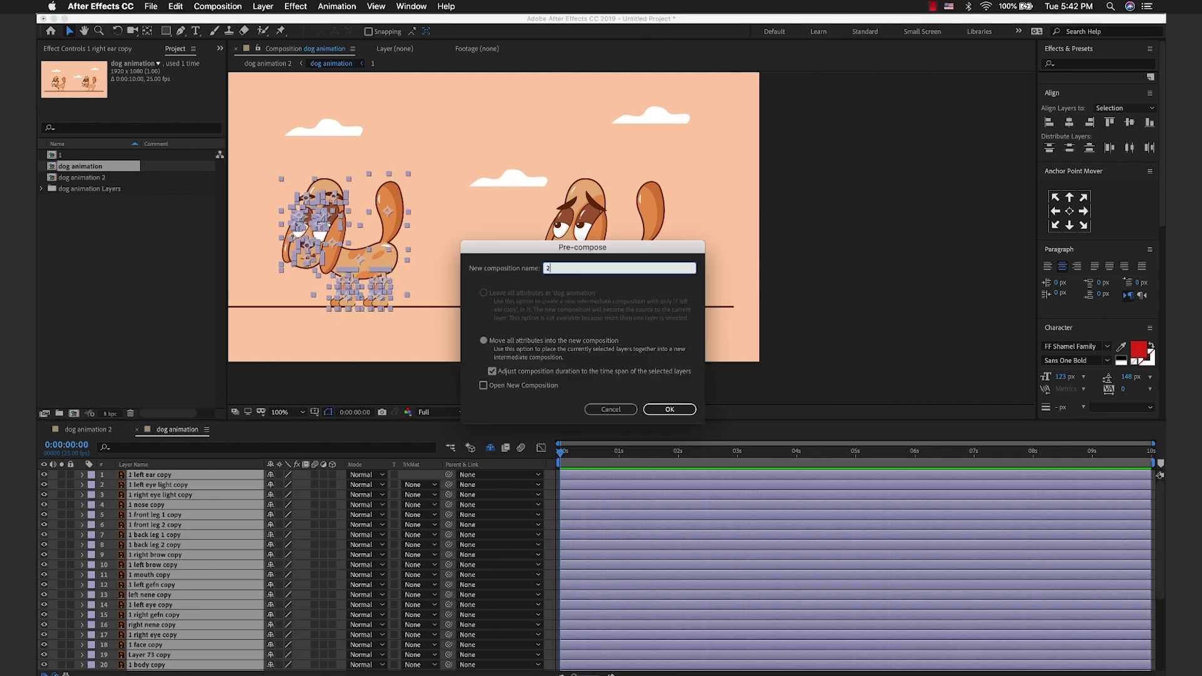
key(Return)
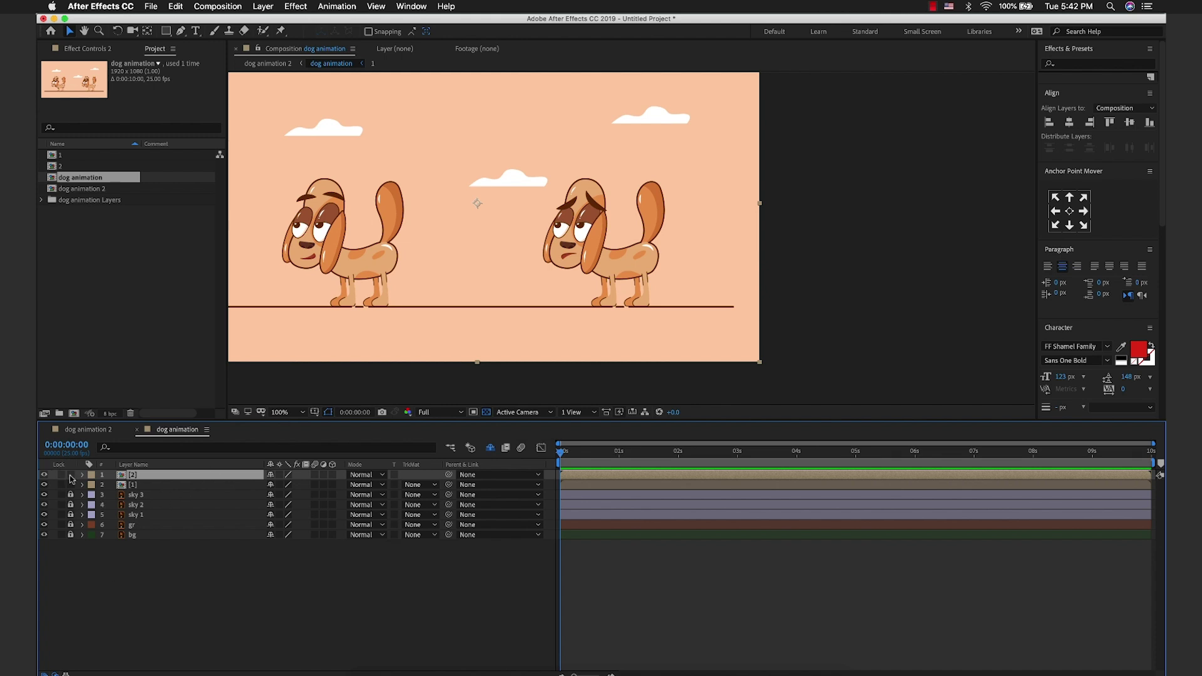
click(70, 474)
Step: In comp 1, pre-compose only the dog's head parts into a comp named head
double_click(135, 485)
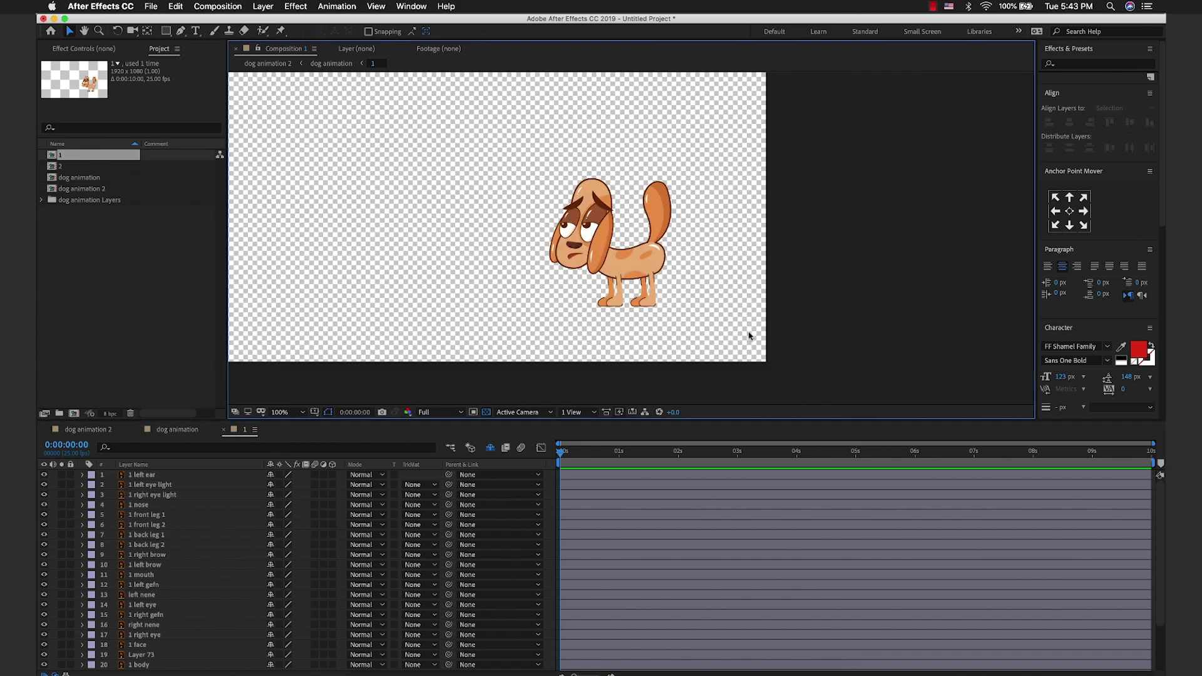
drag(615, 163, 512, 299)
scroll(628, 251, up, 2)
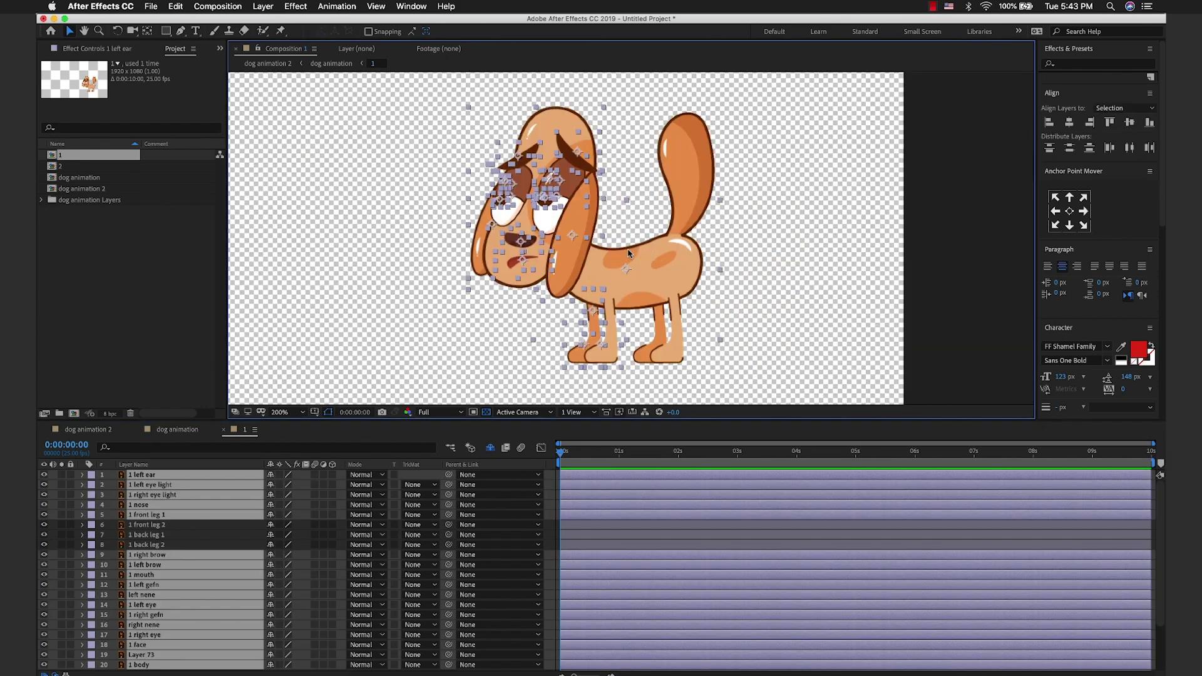
shift+click(577, 358)
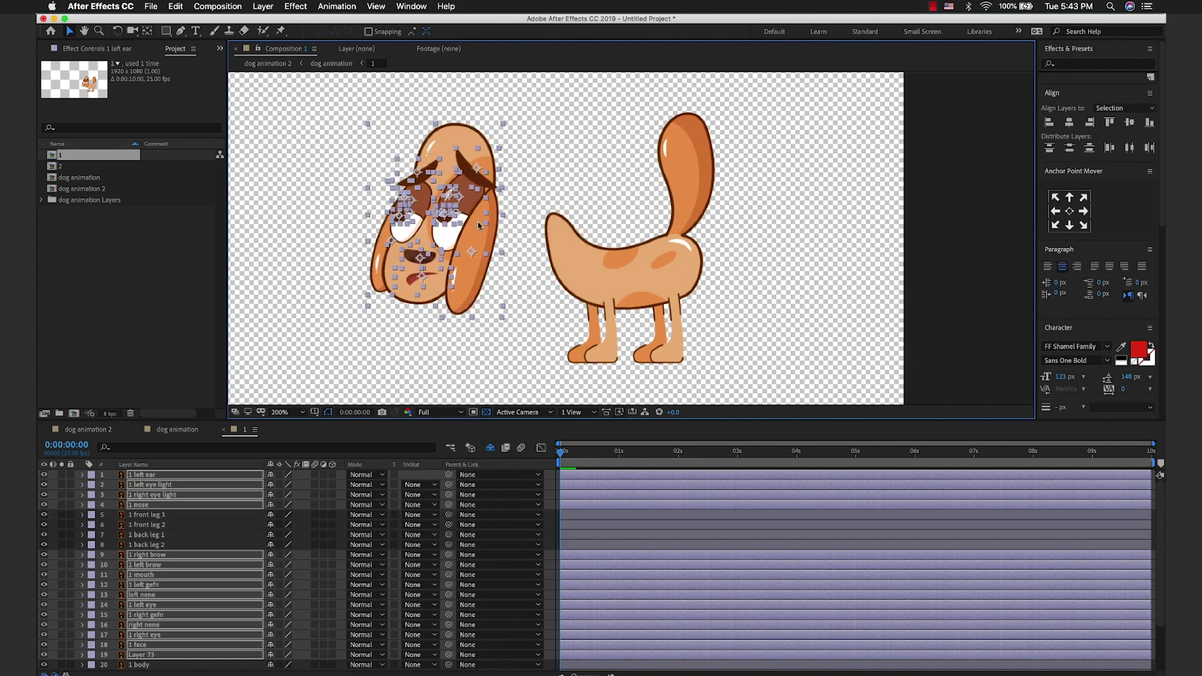
drag(539, 252, 539, 252)
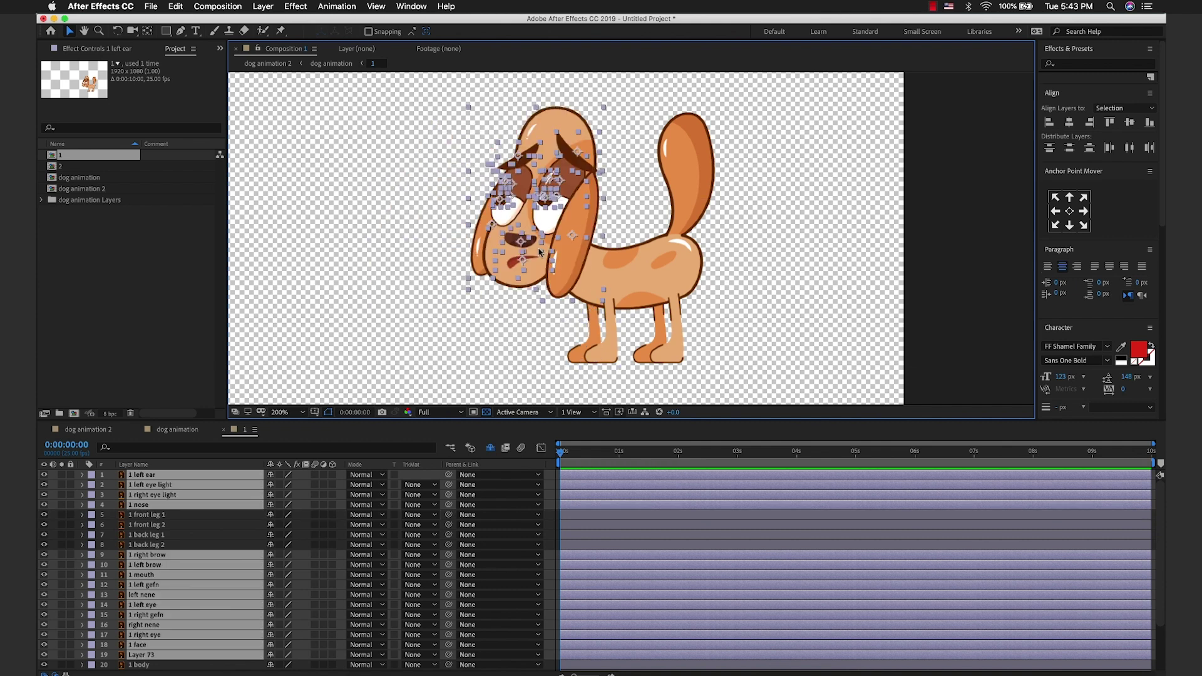
key(super+shift+c)
text(hea)
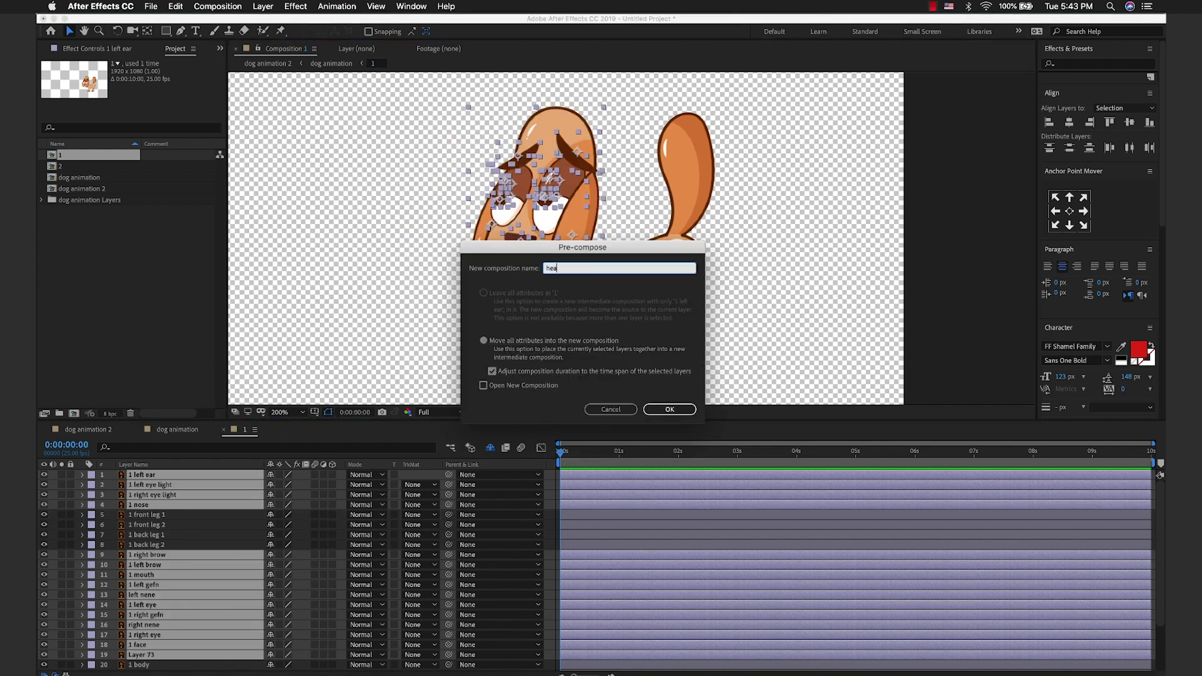
text(d)
key(Return)
click(44, 475)
click(44, 474)
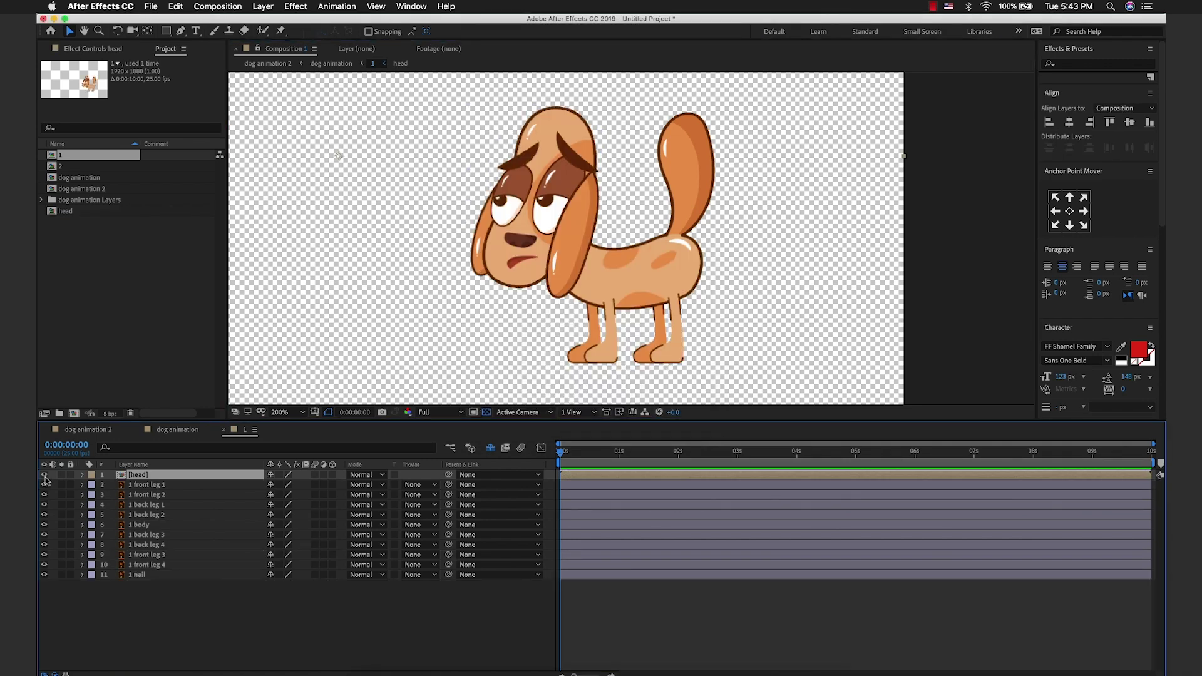
Step: Crop the head comp to a region of interest around the head, giving 428 x 430
double_click(167, 480)
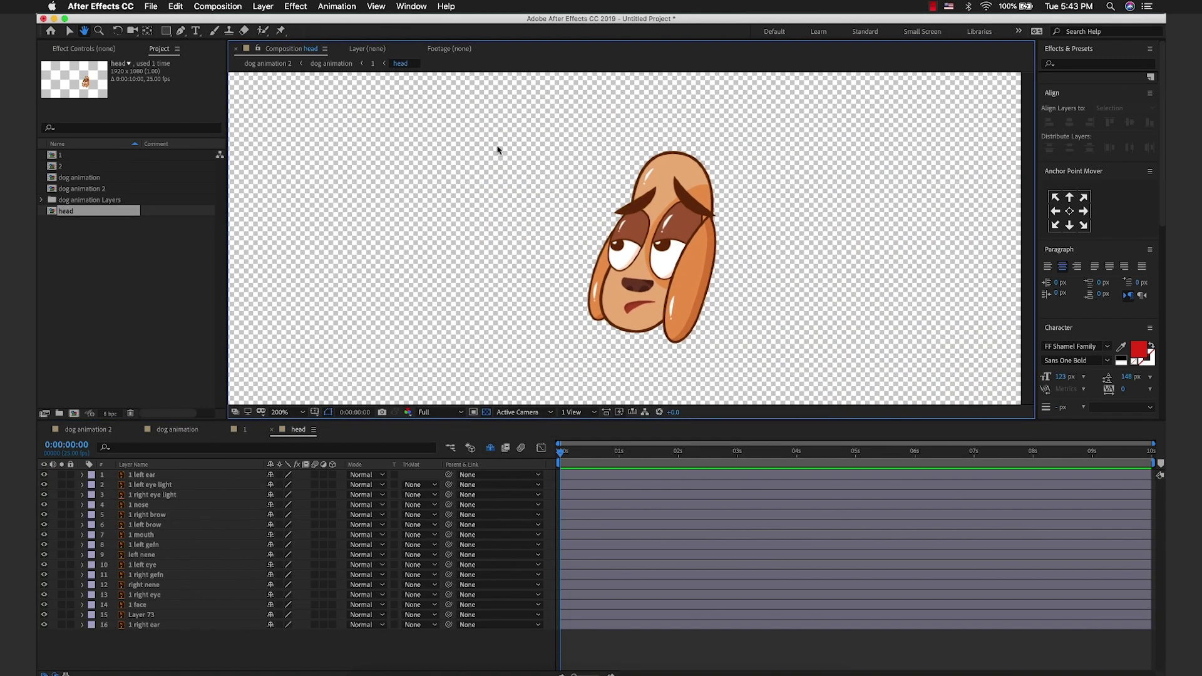
scroll(533, 211, down, 2)
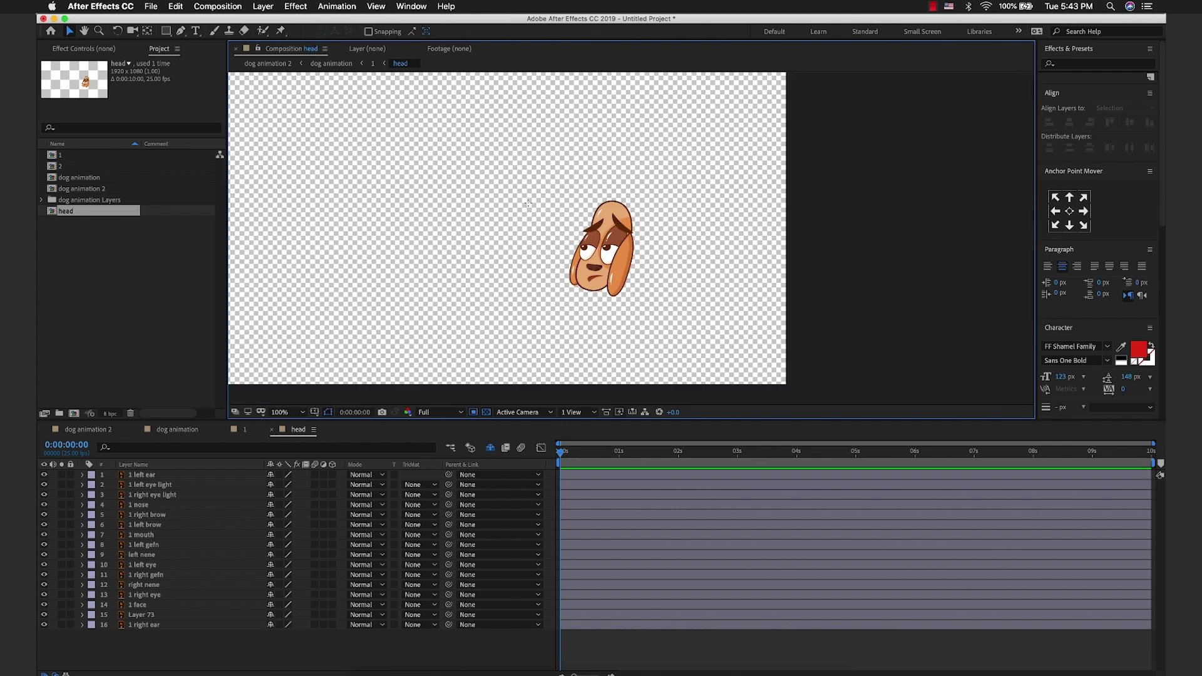
drag(538, 191, 666, 318)
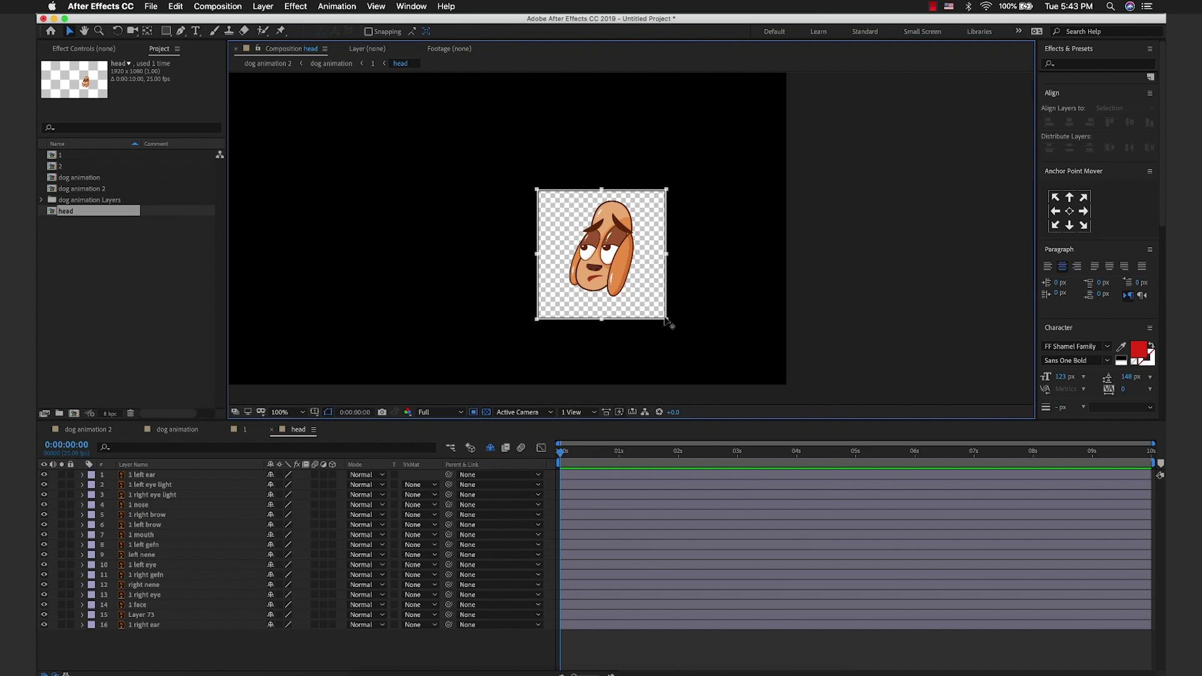
click(218, 6)
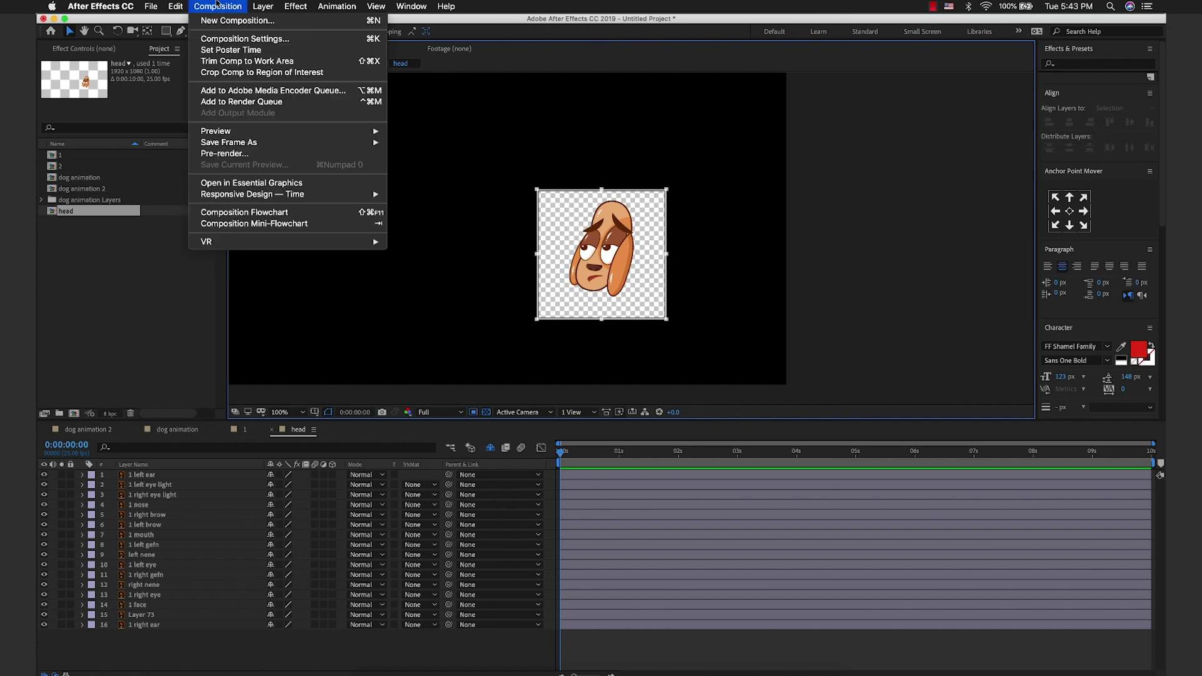
click(320, 75)
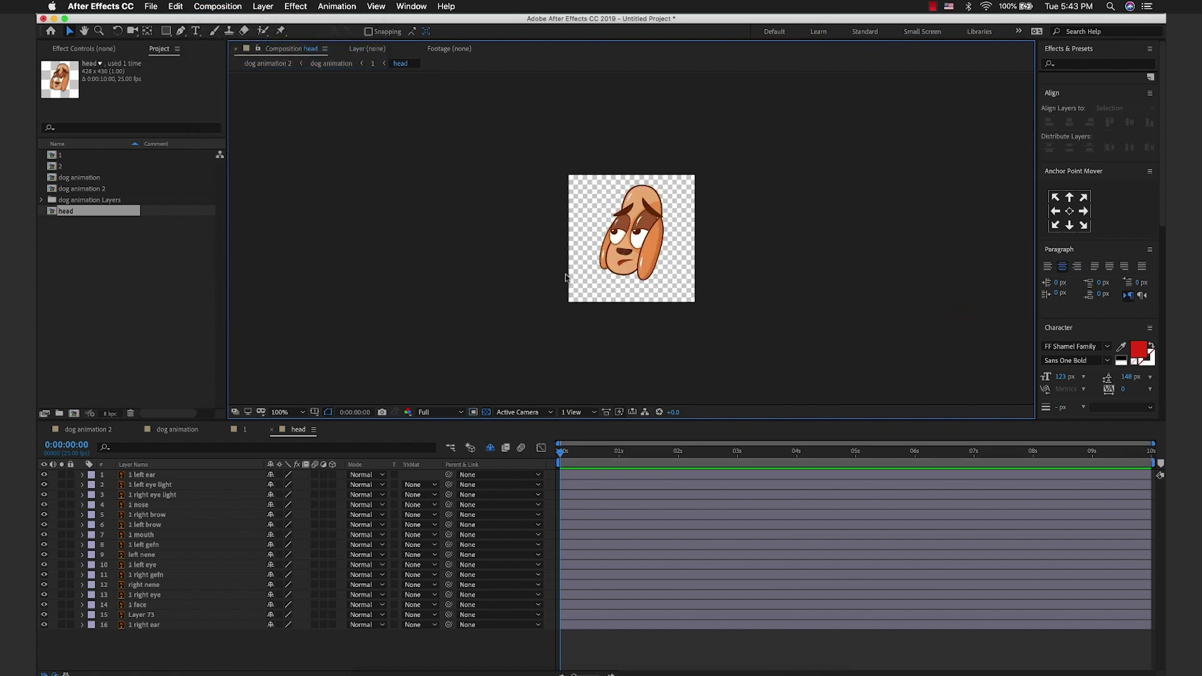
Step: Place the head onto the dog's body in comp 1 and hide the left ear in the head comp
click(254, 432)
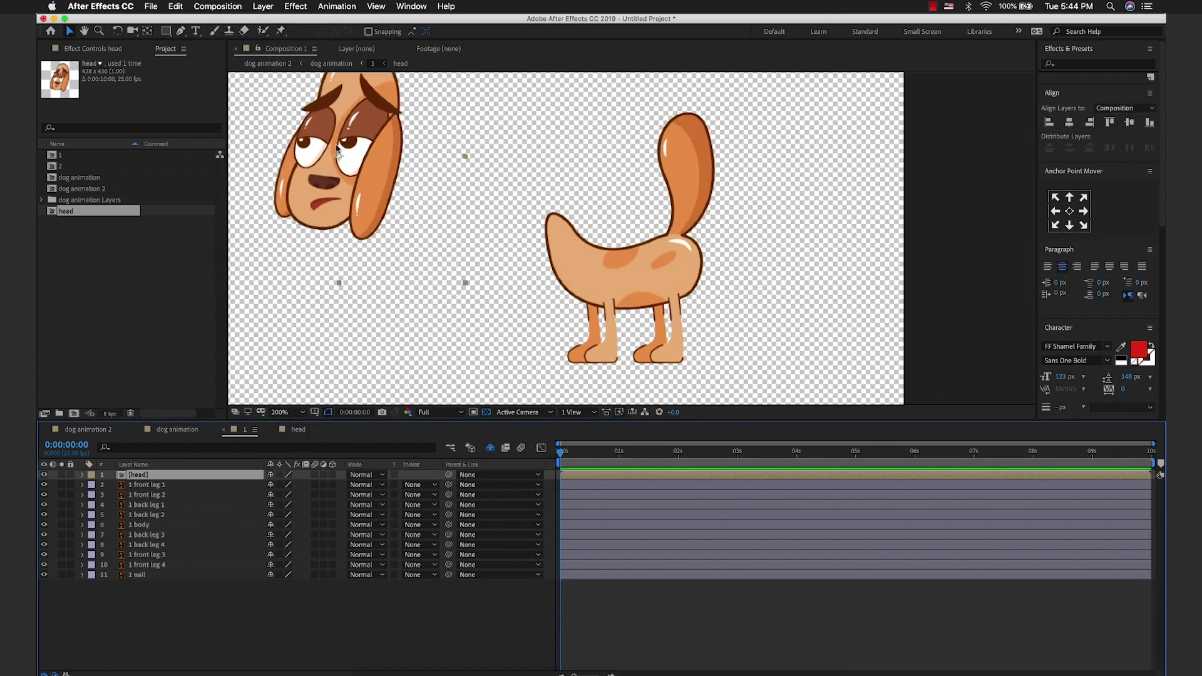
drag(337, 150, 523, 207)
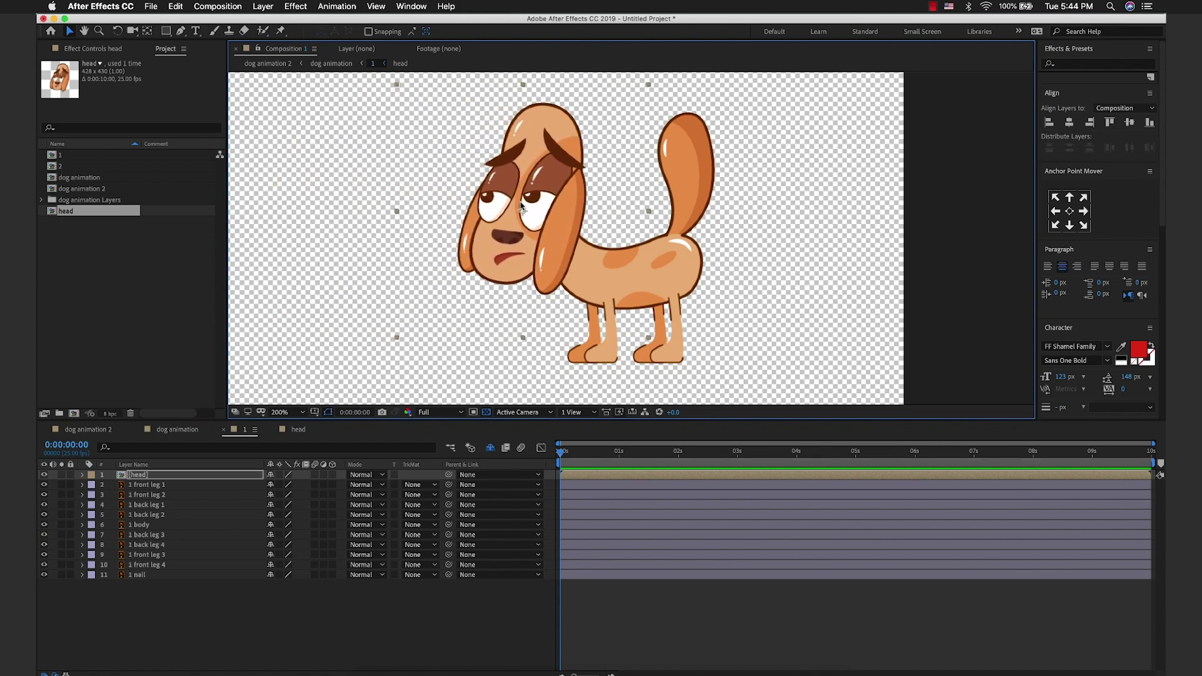
drag(565, 238, 561, 241)
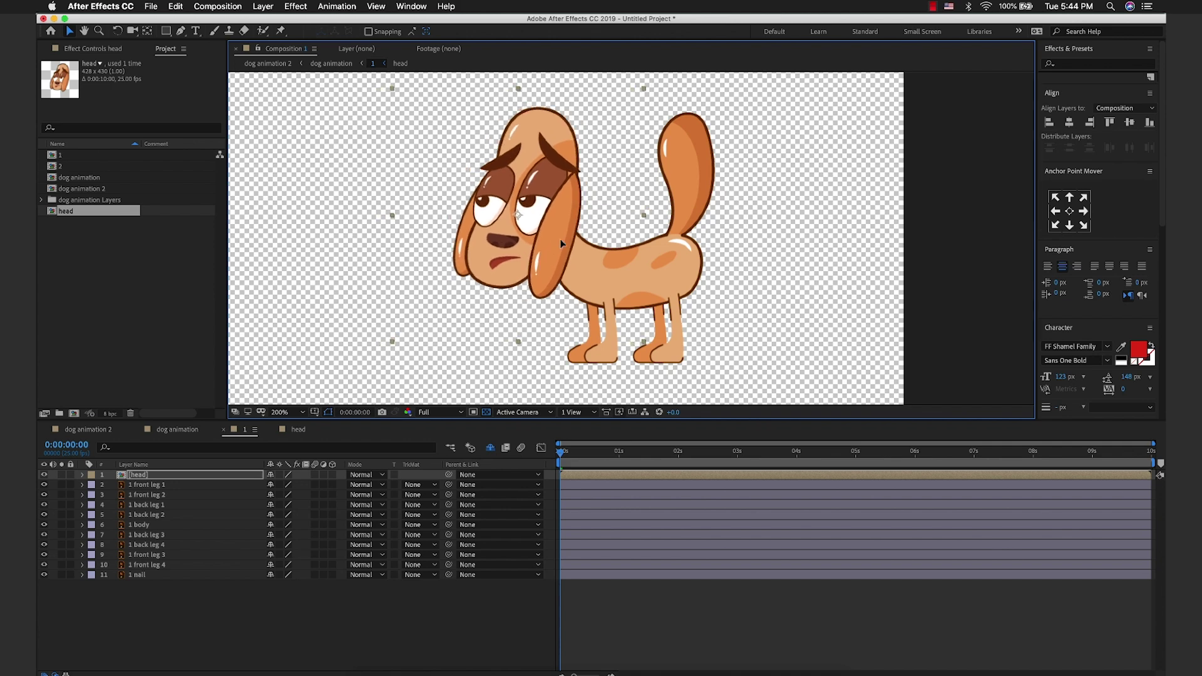
double_click(191, 477)
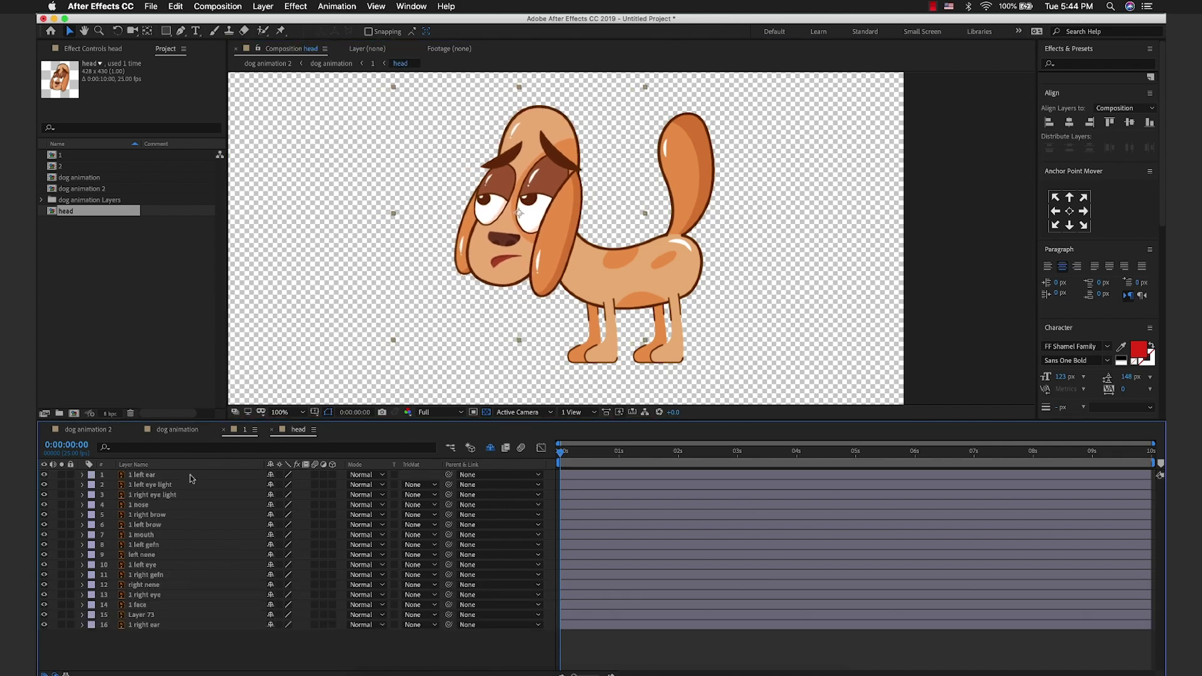
click(104, 474)
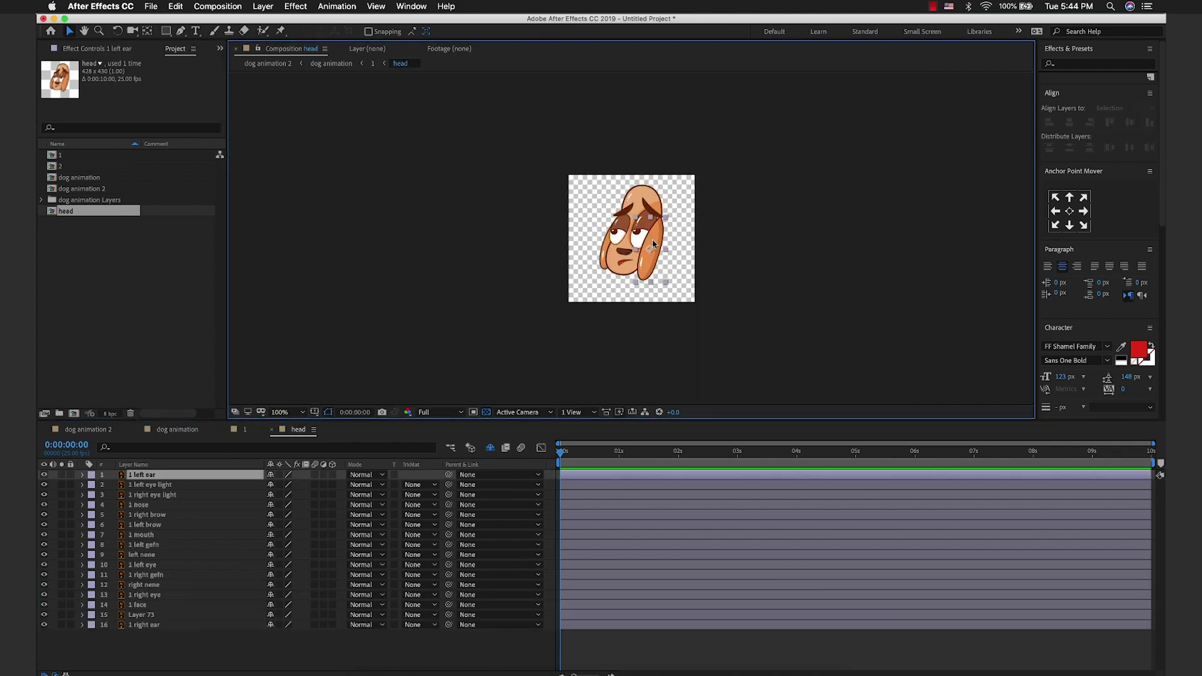
click(45, 474)
click(240, 436)
scroll(539, 183, up, 2)
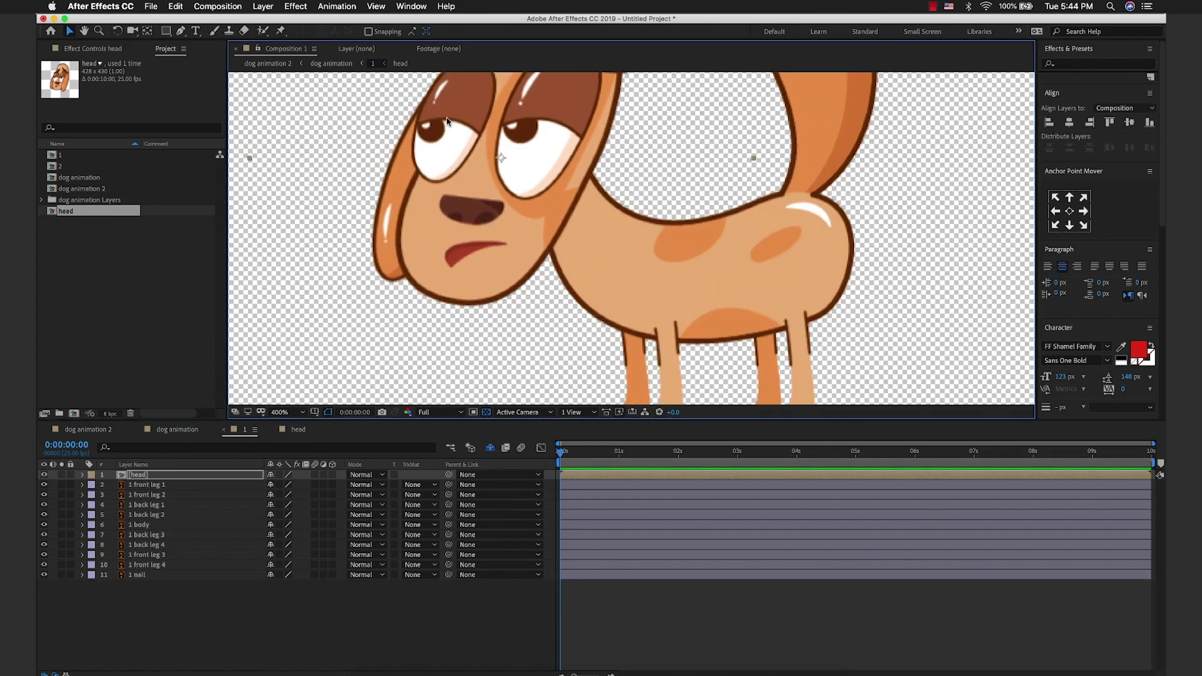
Step: Move the head's anchor point to the neck with Pan Behind, then test and undo a rotation
key(y)
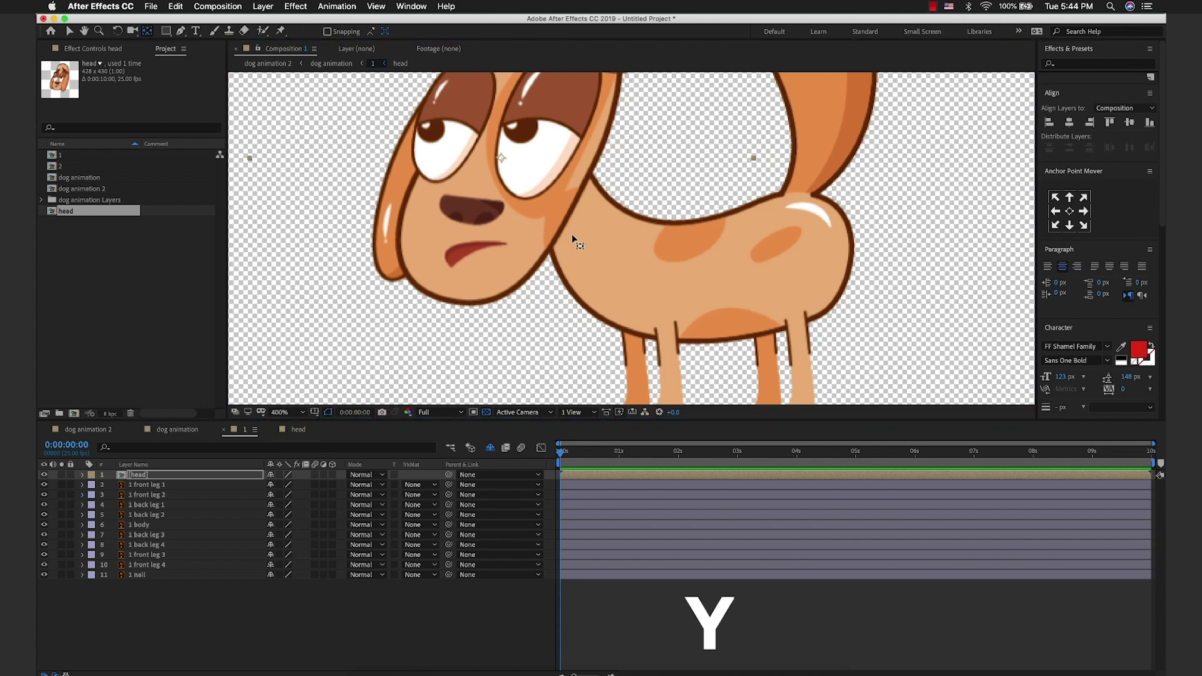
drag(501, 158, 568, 207)
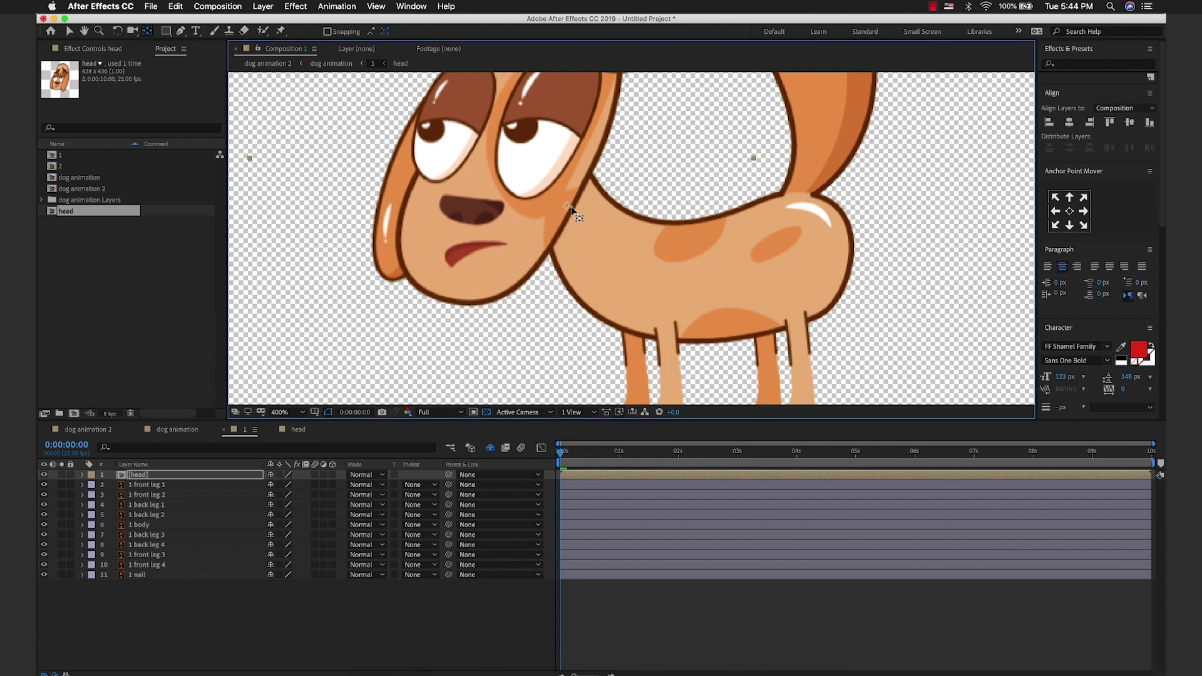
scroll(571, 208, up, 1)
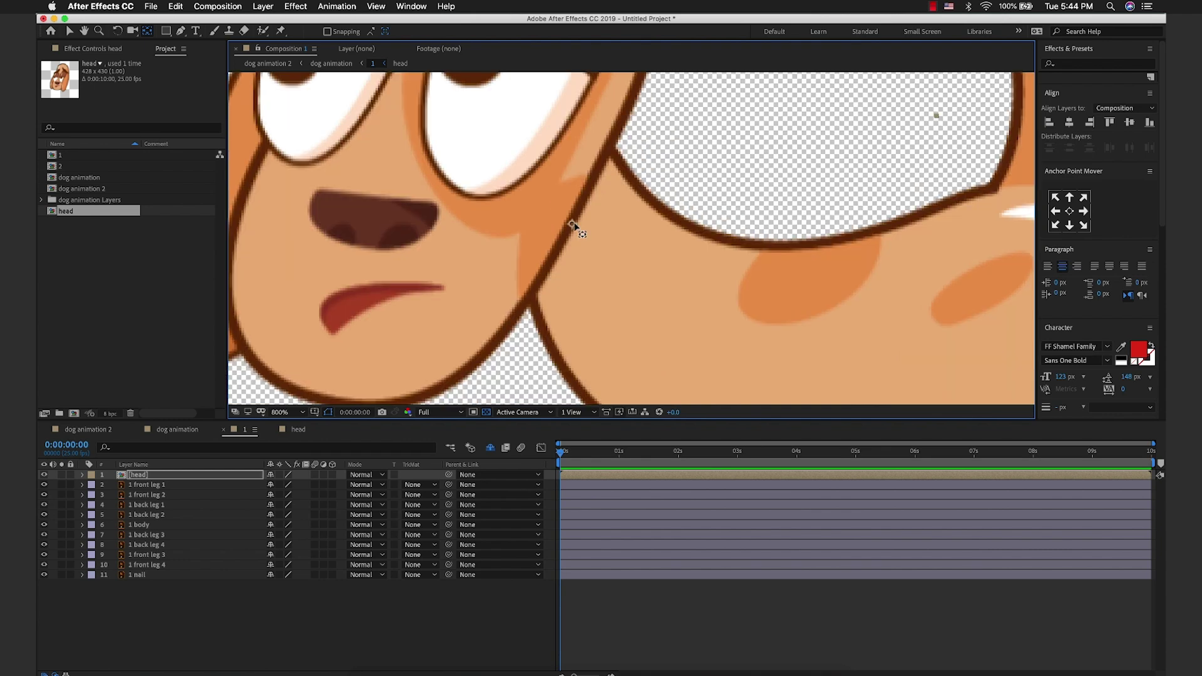
click(217, 476)
key(r)
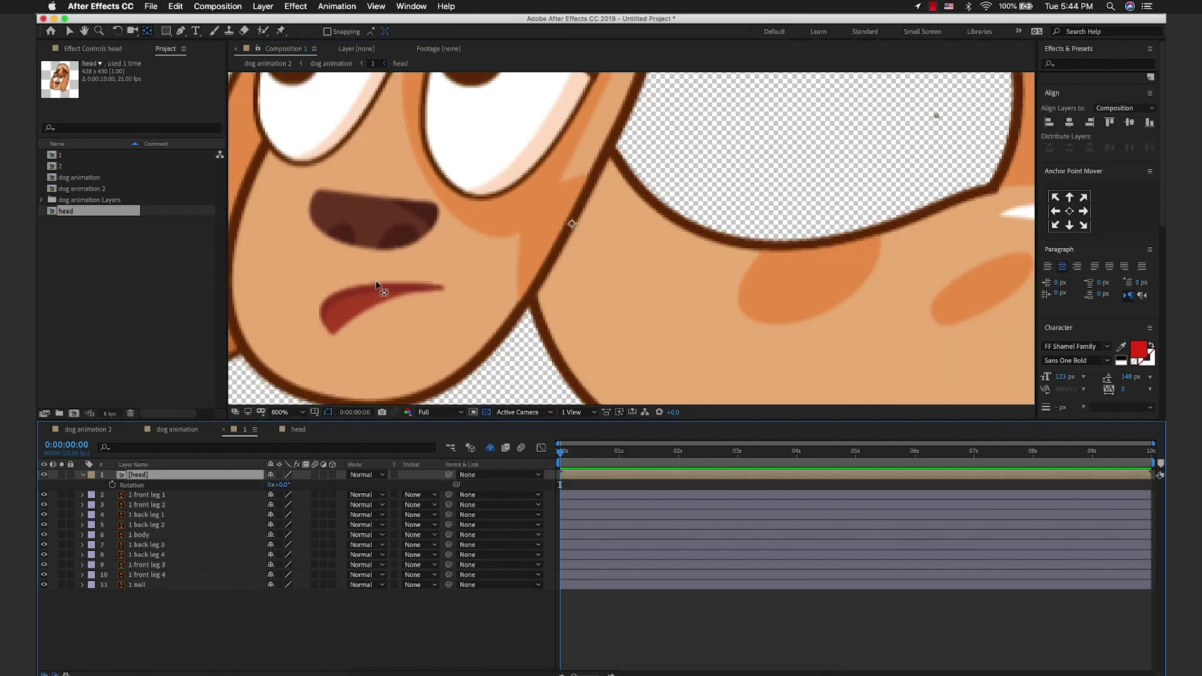
key(comma)
key(comma)
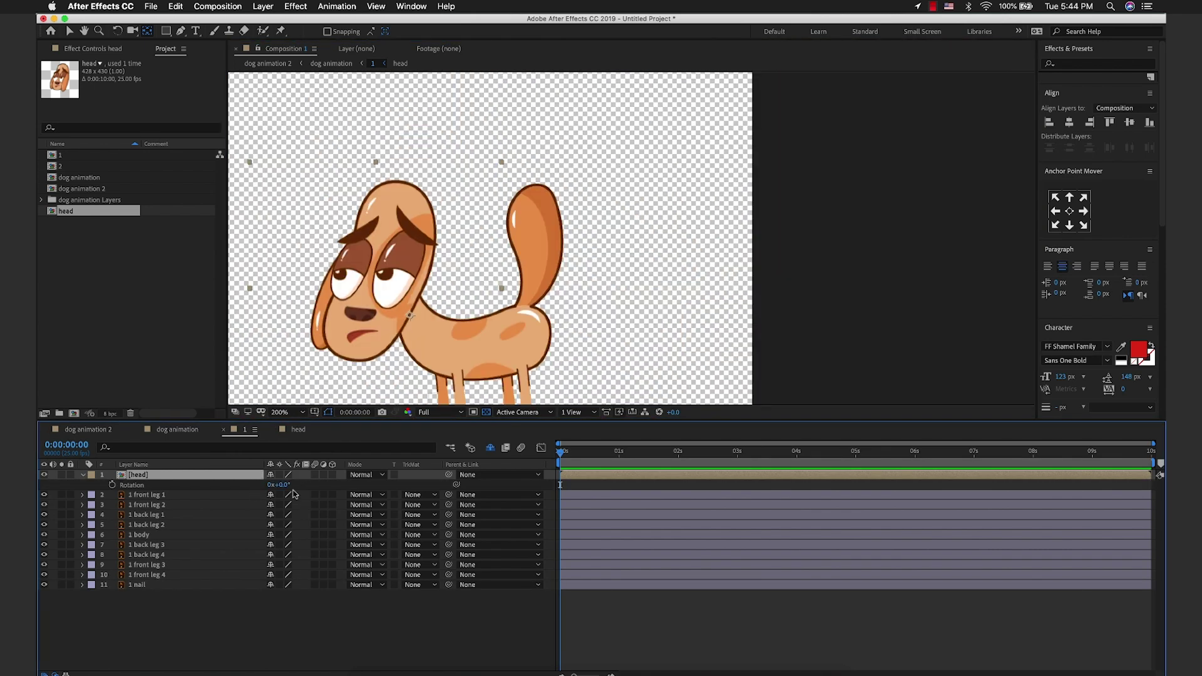
drag(280, 485, 303, 488)
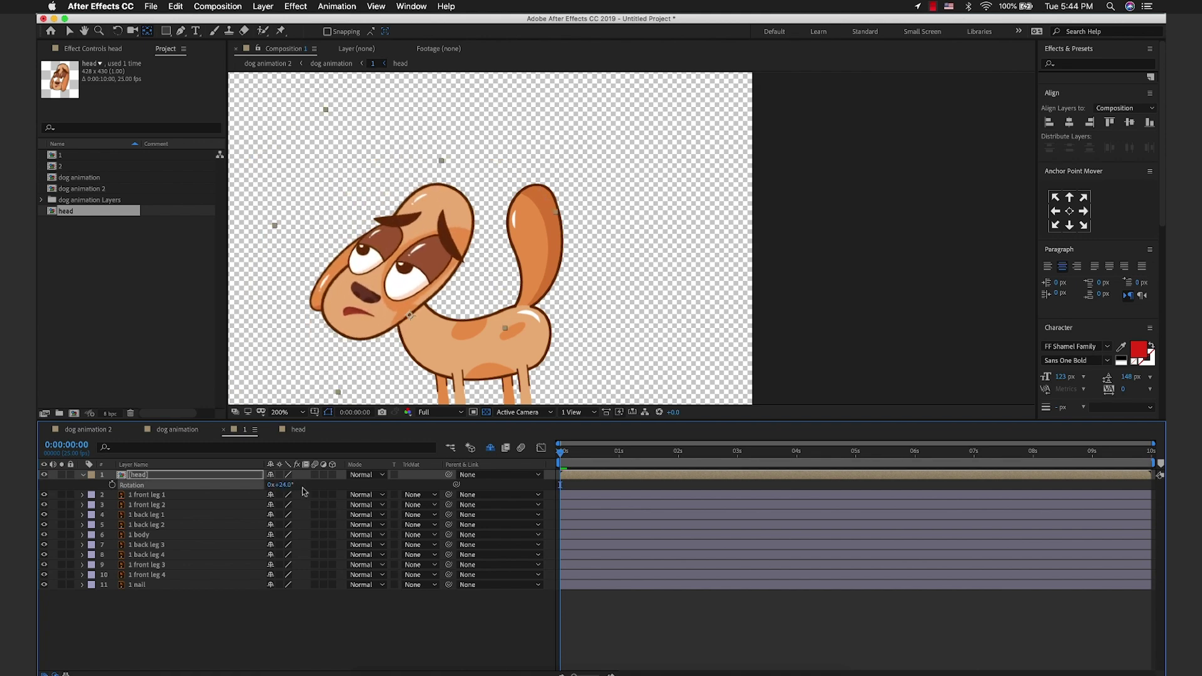
key(ctrl+z)
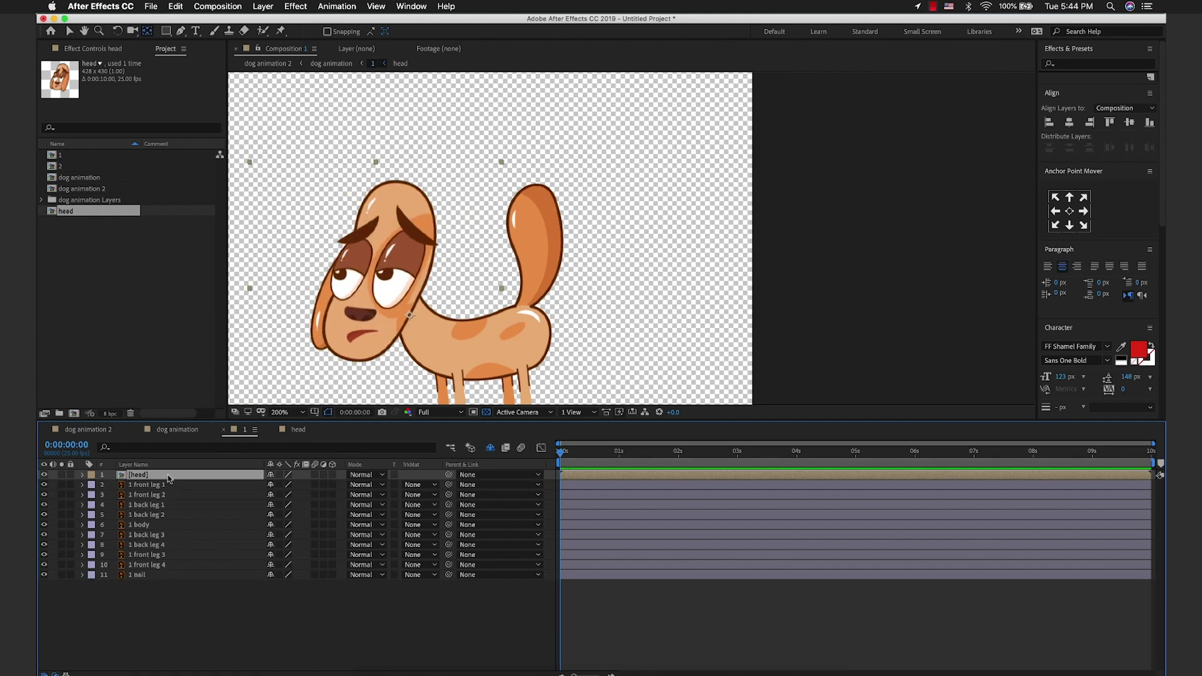
double_click(167, 477)
Step: Zoom in on the ears and solo the right ear layer to inspect it
scroll(644, 234, up, 1)
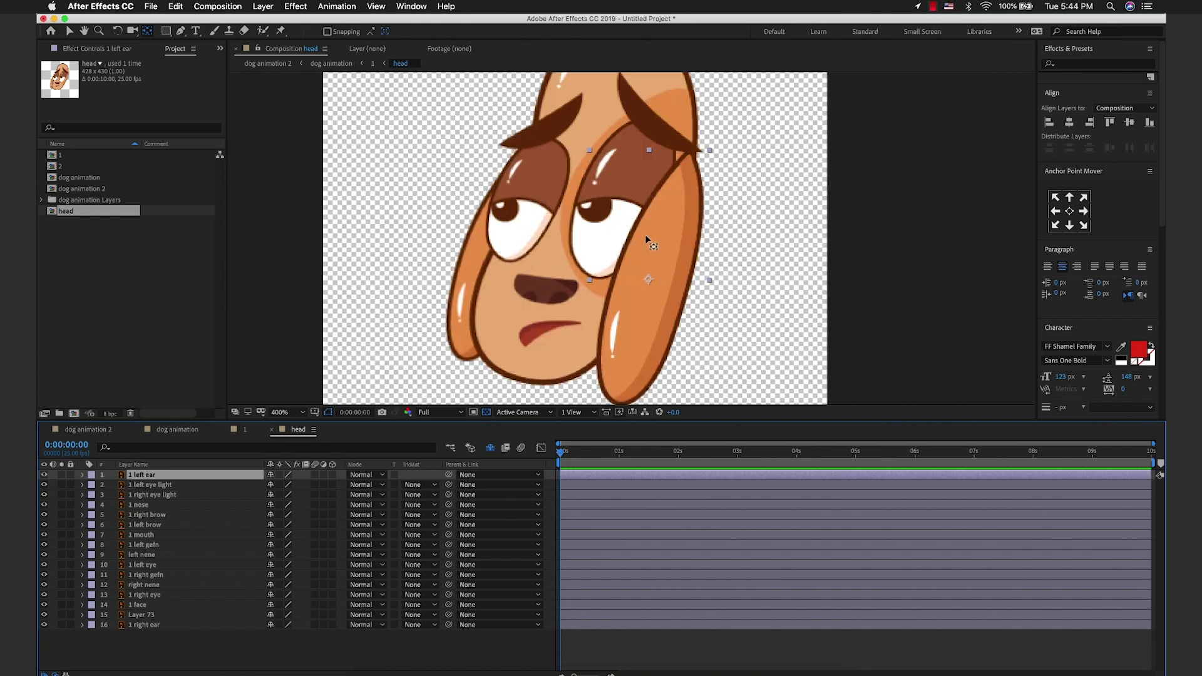
click(703, 175)
scroll(690, 168, up, 1)
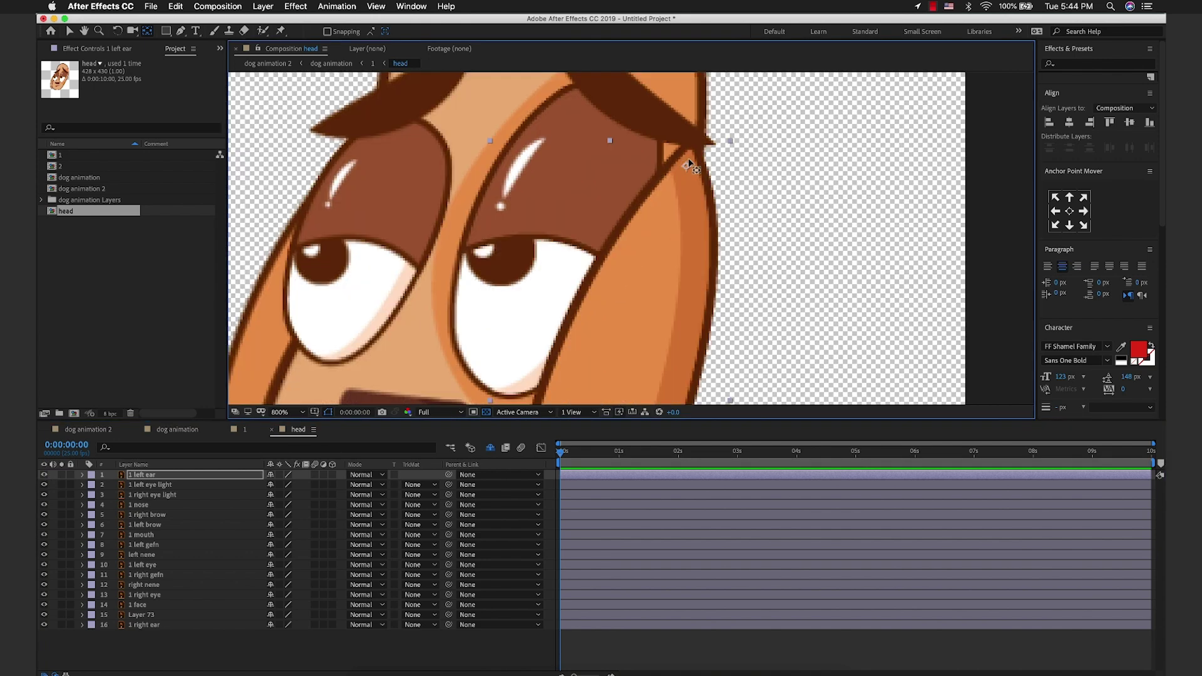
scroll(689, 169, up, 1)
scroll(688, 133, down, 2)
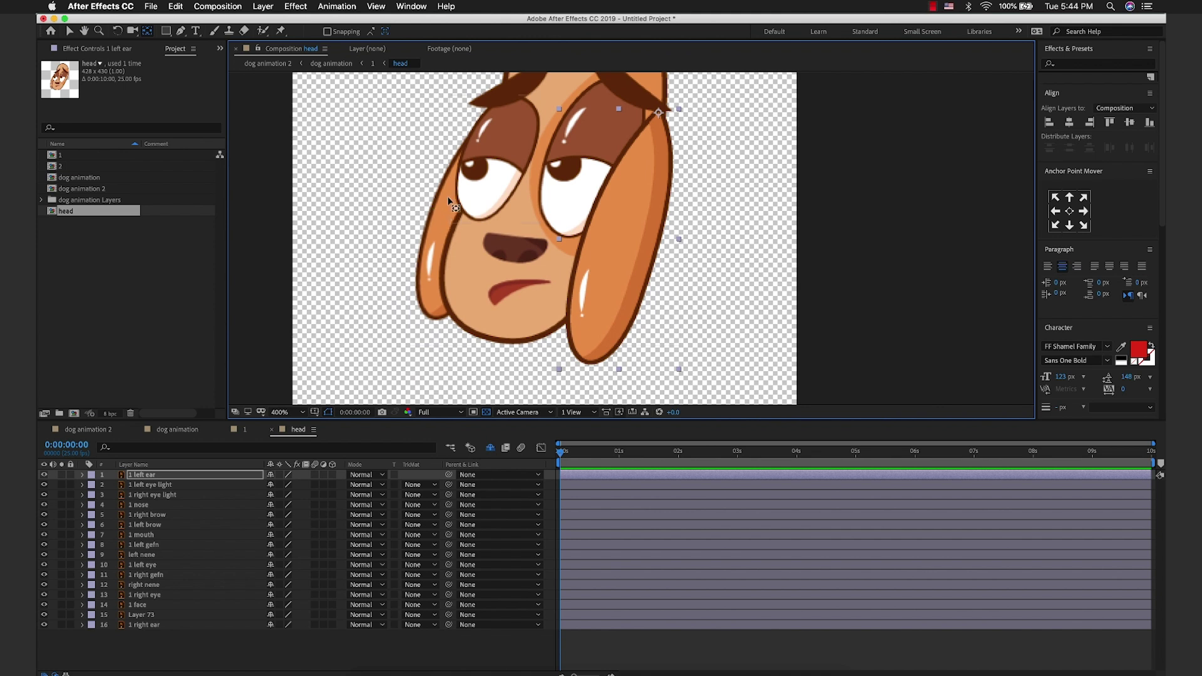
click(61, 625)
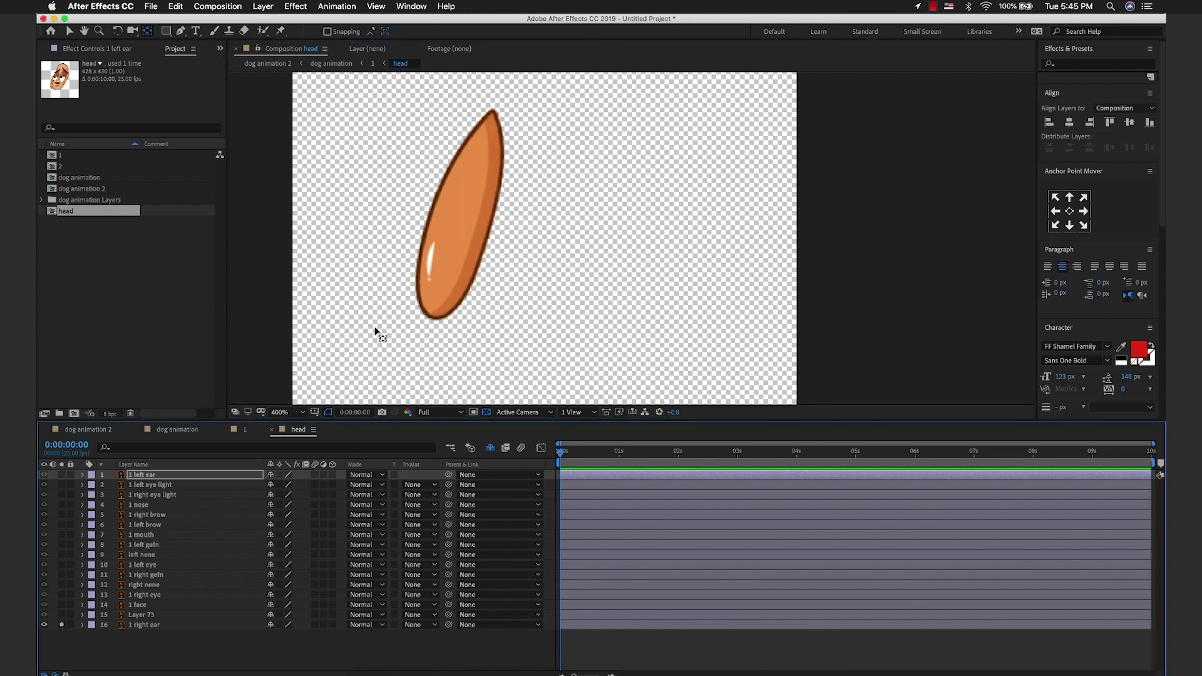
click(487, 228)
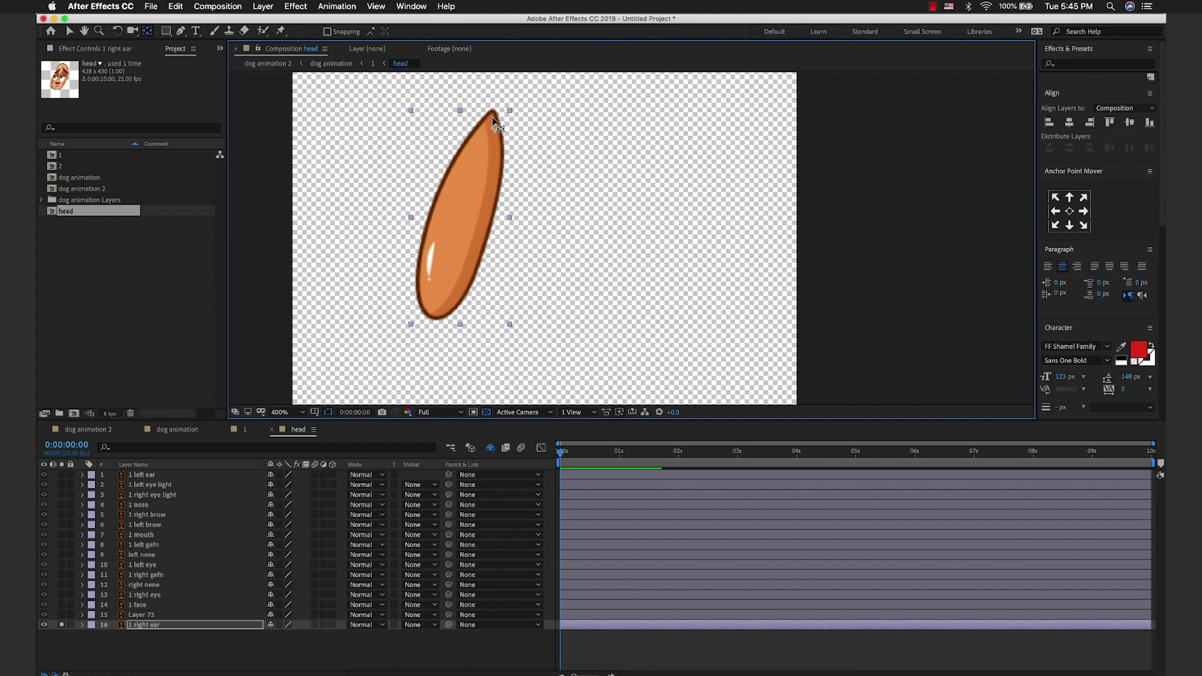
Step: Lock both the right ear and left ear layers
scroll(493, 114, up, 2)
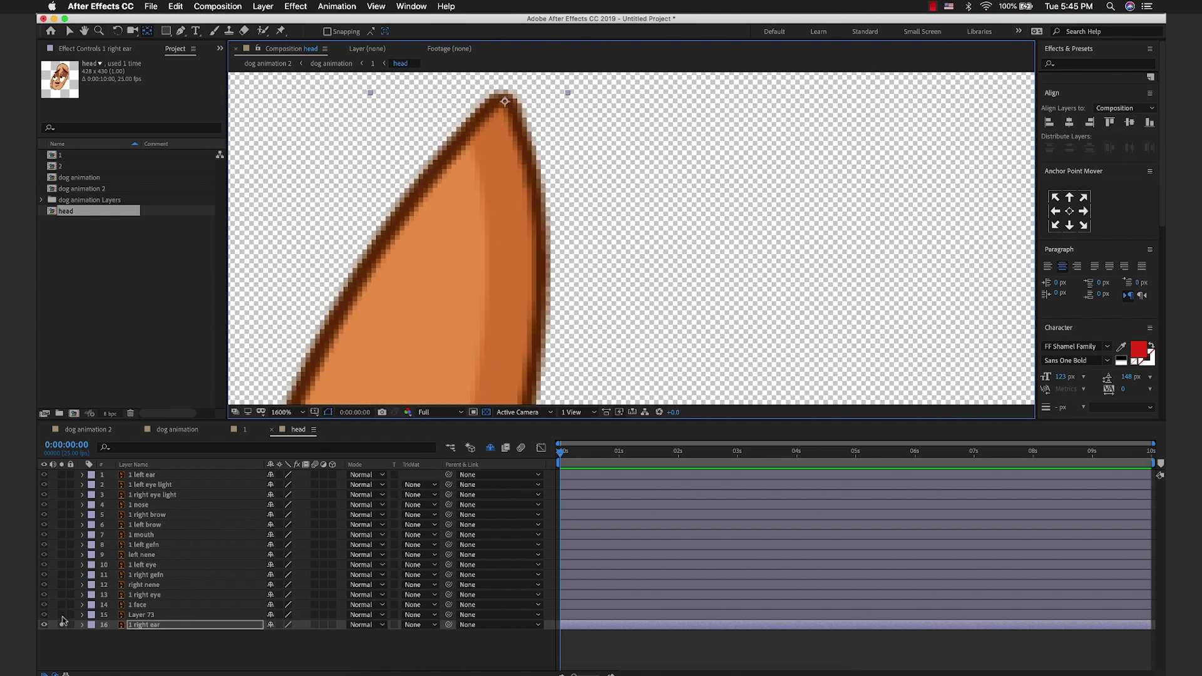
scroll(552, 272, down, 1)
scroll(553, 272, down, 1)
scroll(553, 272, down, 1)
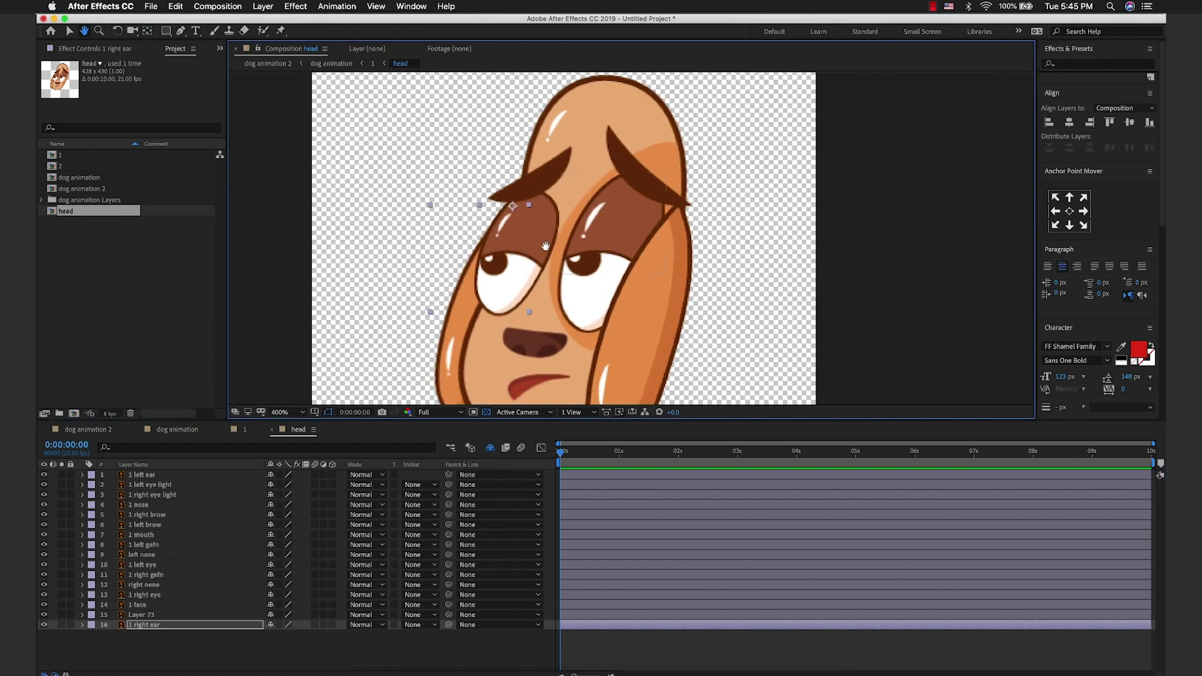
scroll(553, 272, down, 1)
shift+click(585, 282)
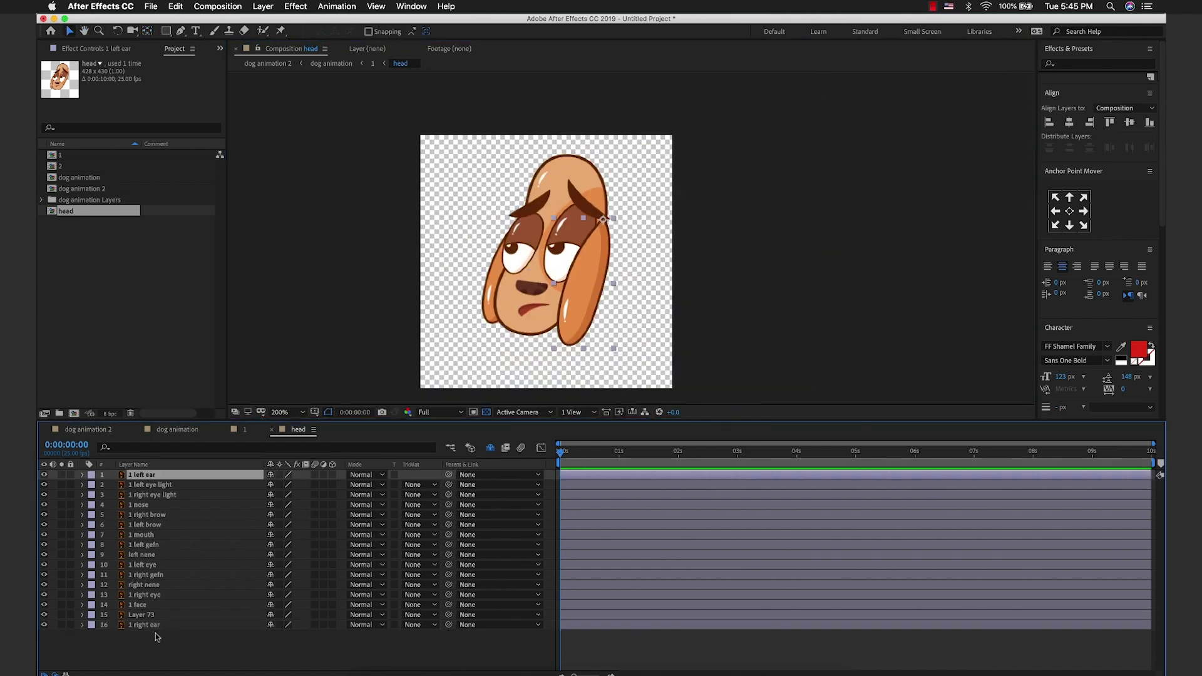
click(71, 625)
click(70, 474)
key(period)
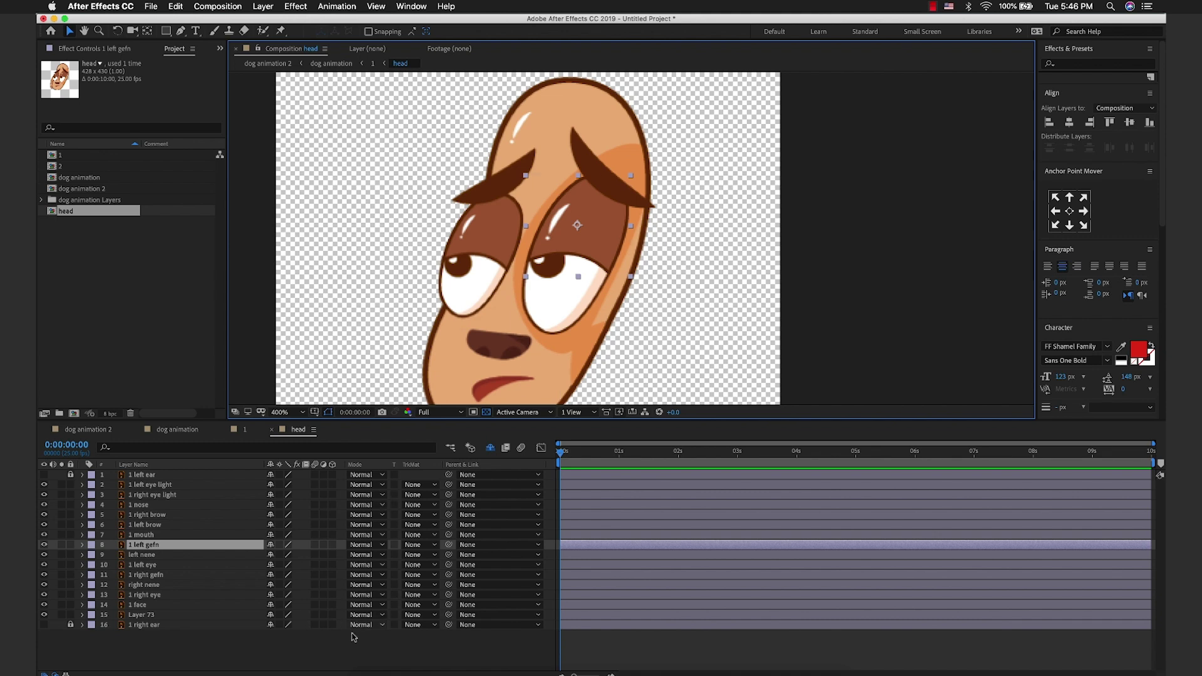
Step: Draw a closed Bezier lid shape over the top of the dog's right eye with the Pen tool
key(F2)
key(g)
scroll(536, 277, up, 1)
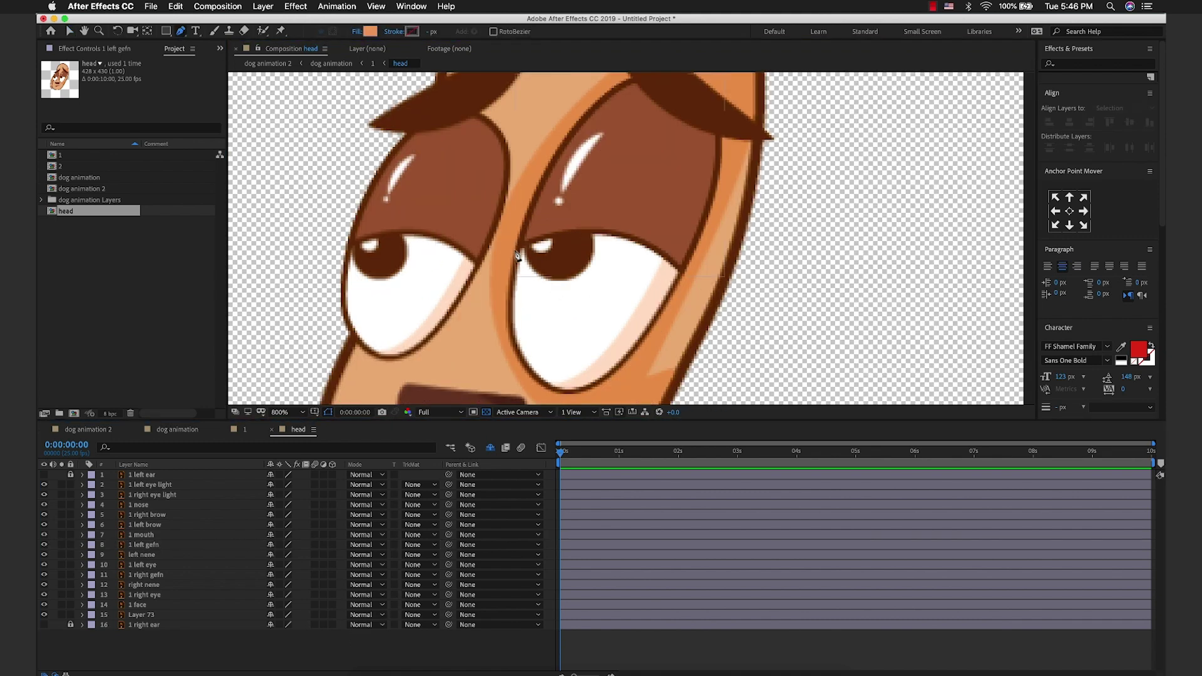
click(508, 247)
click(694, 289)
drag(695, 288, 762, 385)
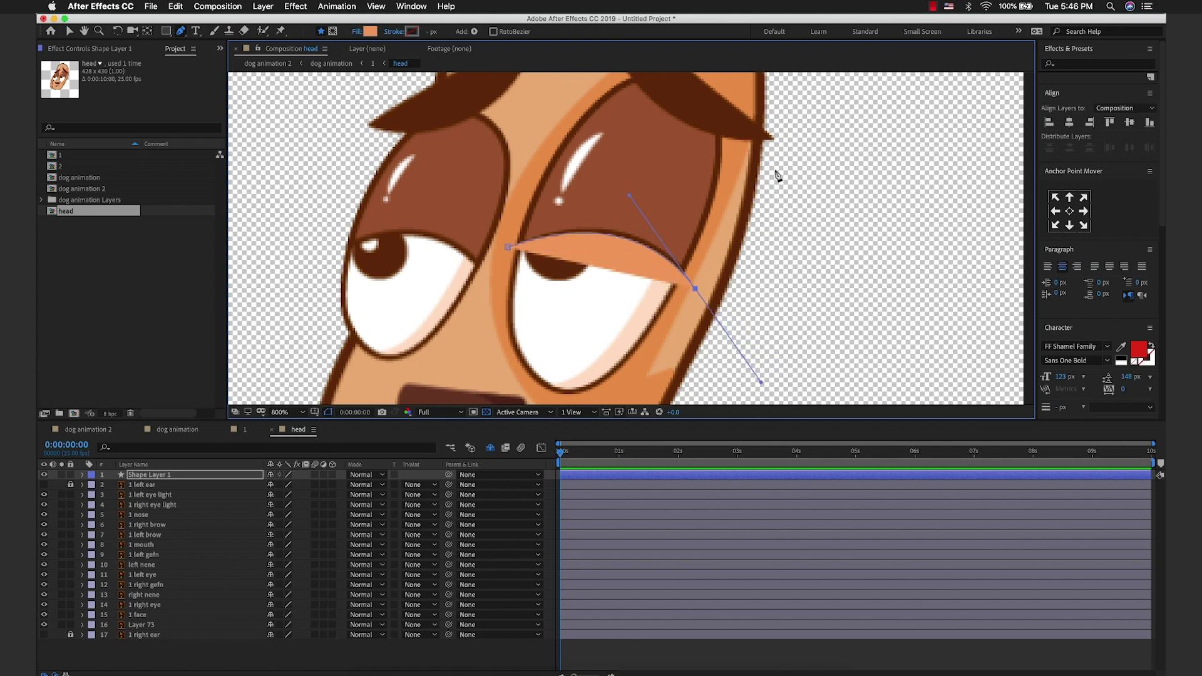
click(785, 114)
scroll(783, 115, up, 3)
drag(708, 104, 614, 81)
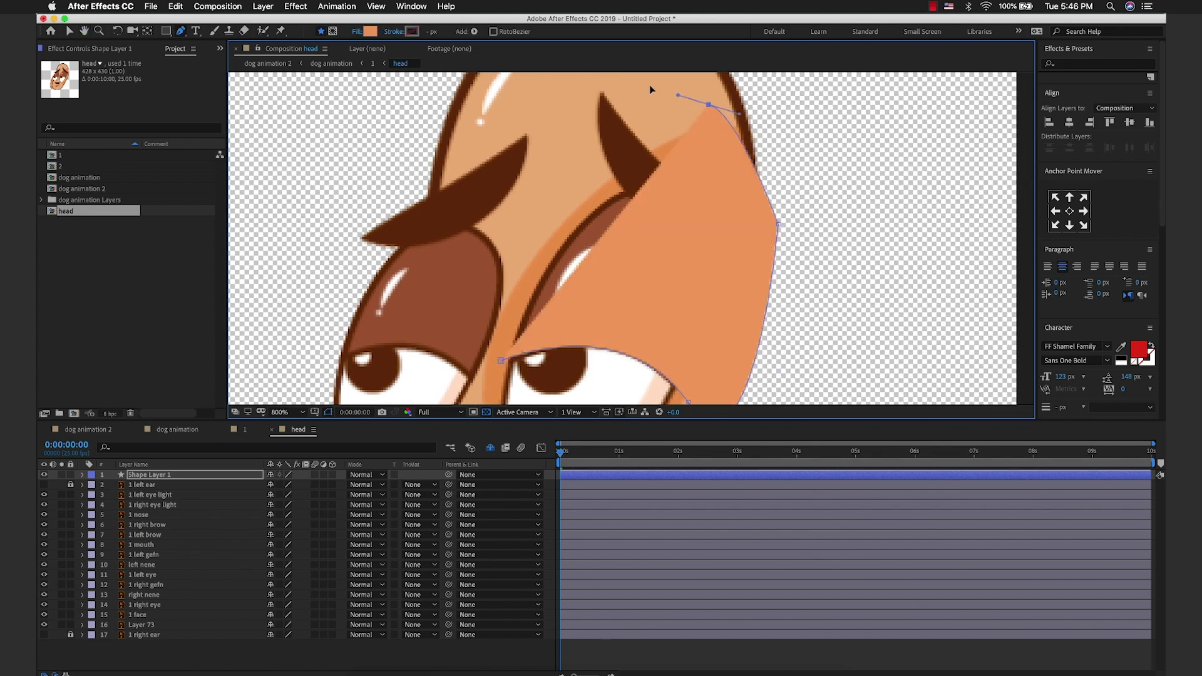
click(500, 360)
Step: Reshape the lid's lower edge to hug the eye, then select the new shape layer
scroll(506, 382, down, 5)
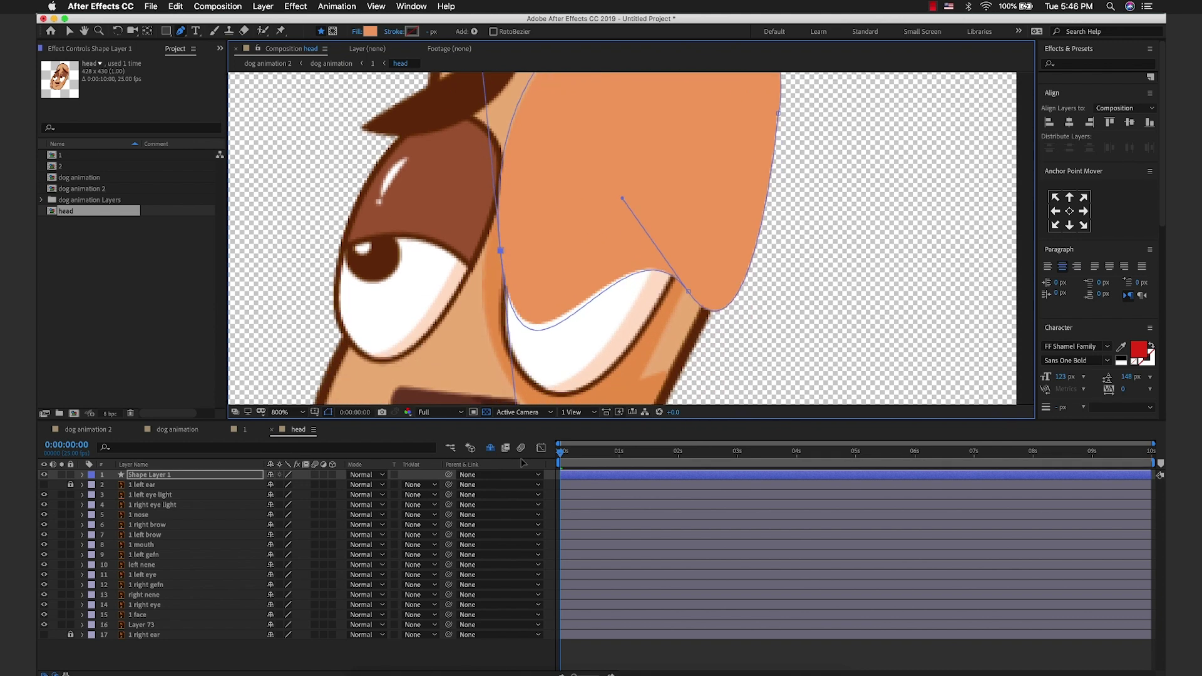
key(comma)
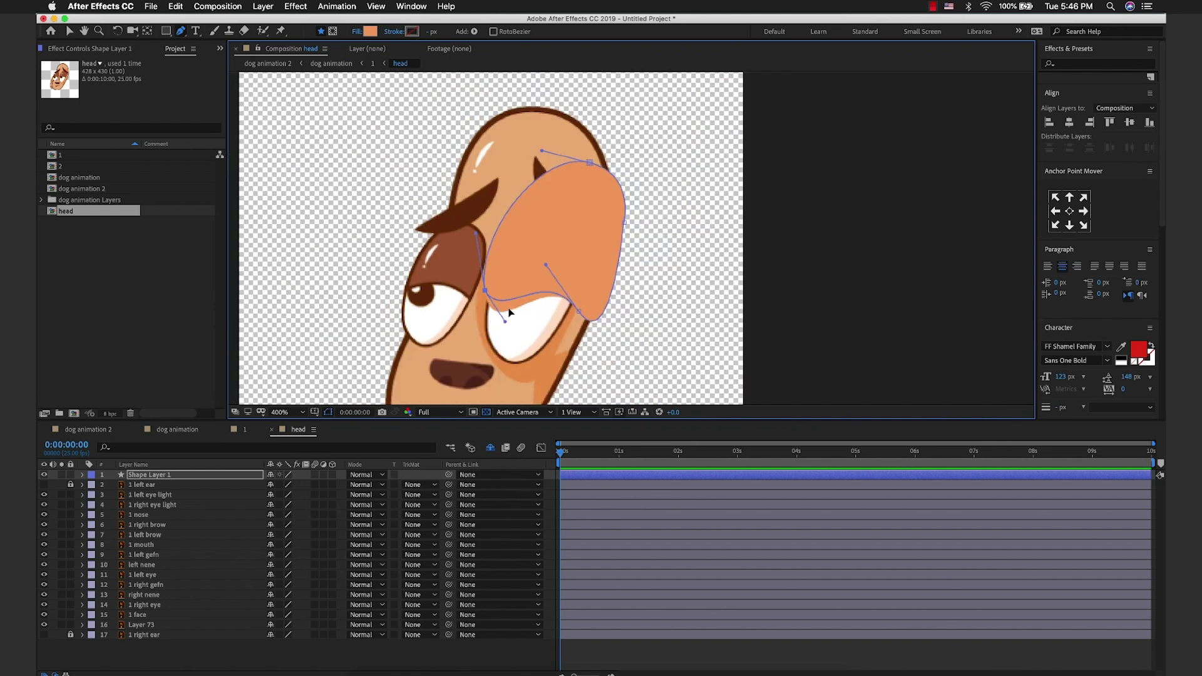
scroll(504, 295, up, 1)
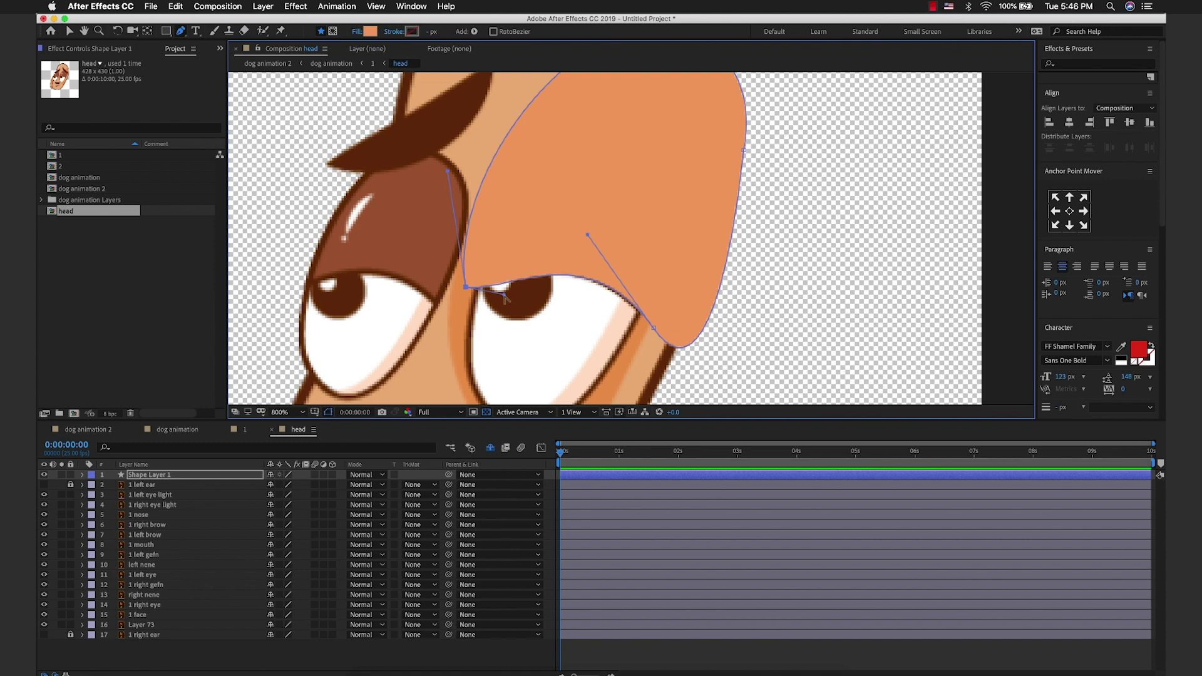
drag(505, 296, 502, 273)
scroll(502, 272, up, 1)
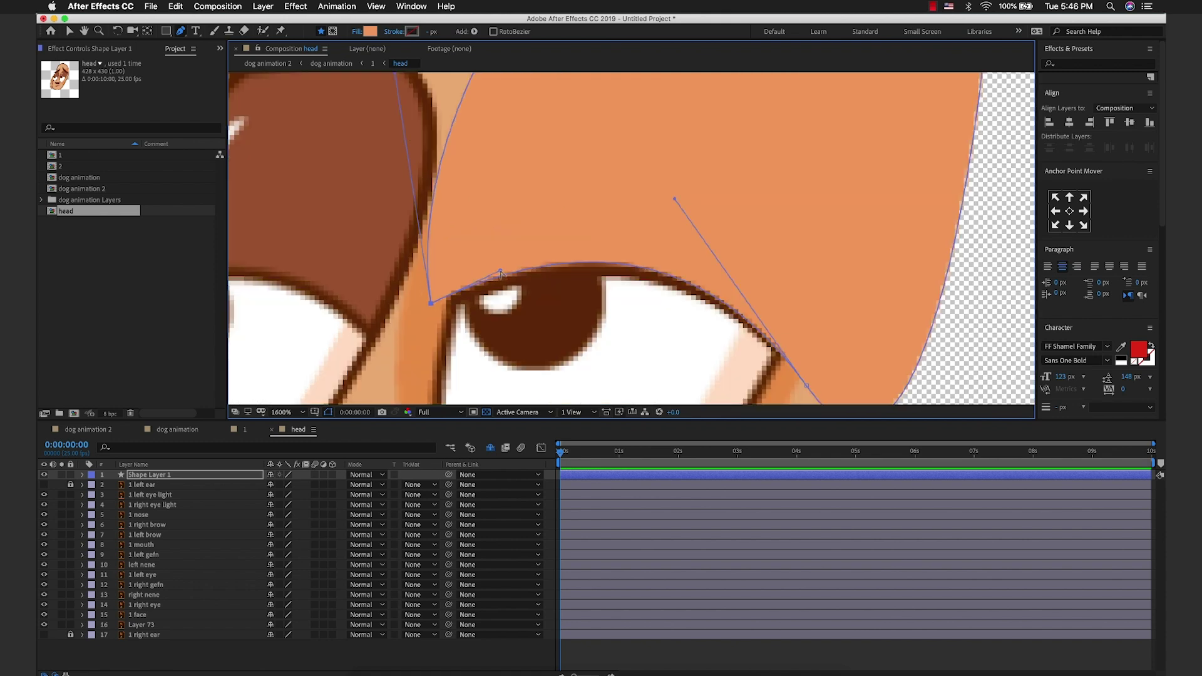
scroll(500, 273, down, 1)
key(v)
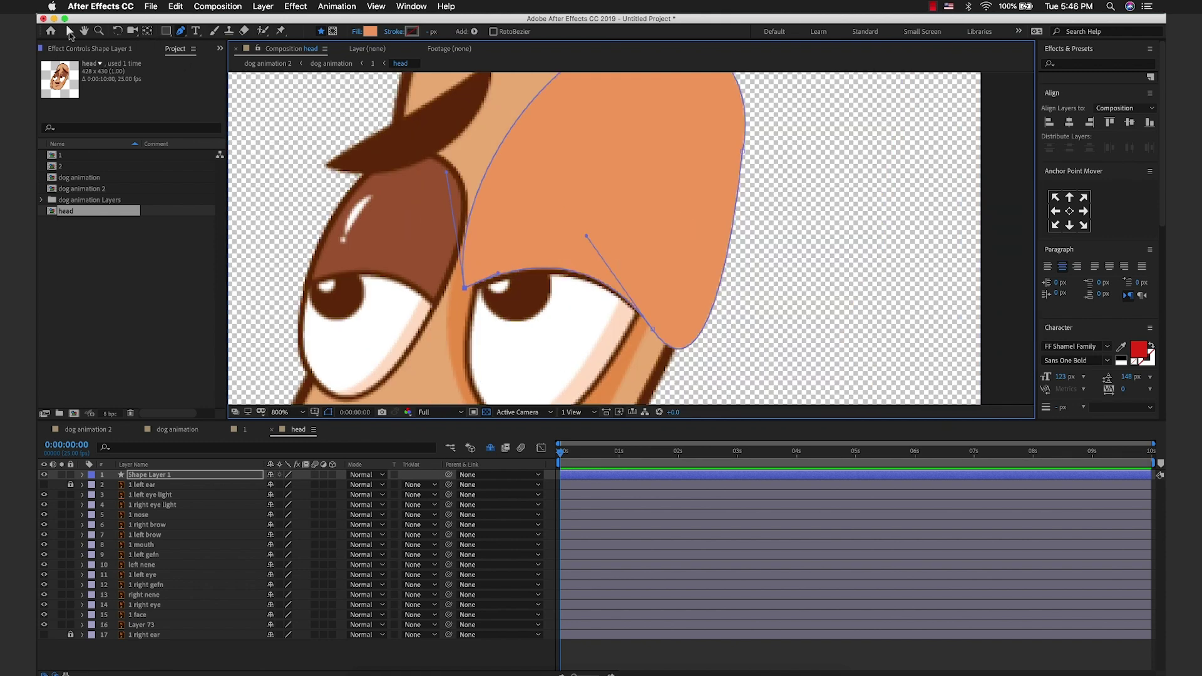
click(539, 196)
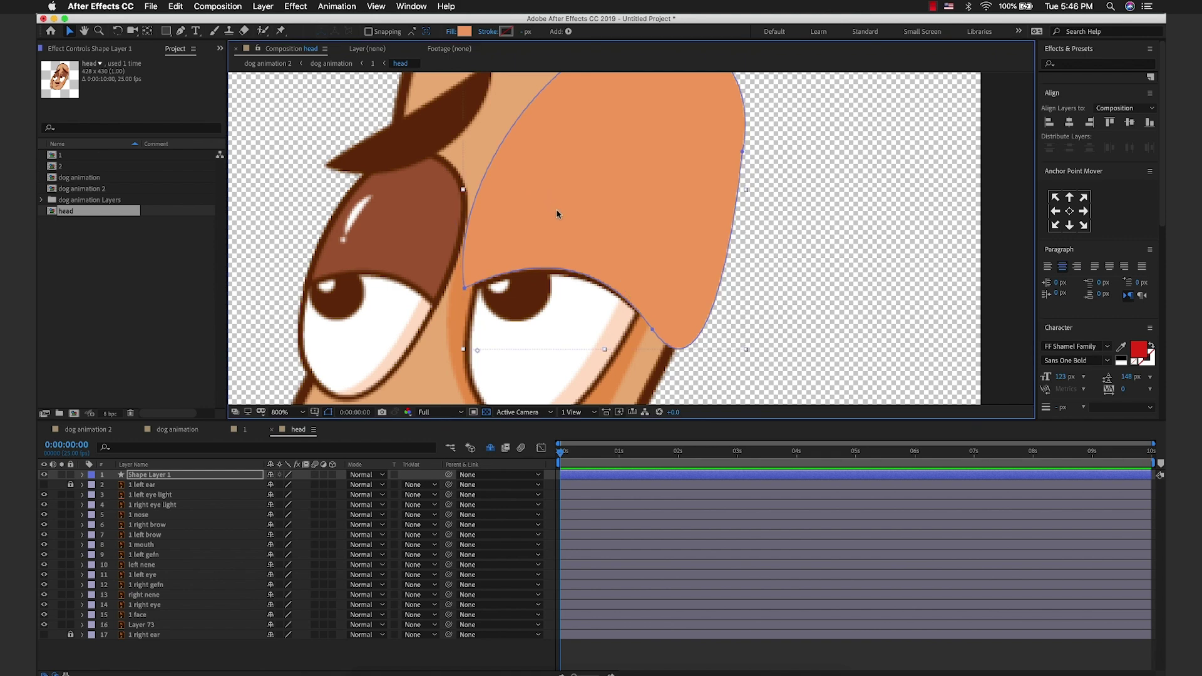
Step: Eyedrop a brown fill and a dark brown 662B02 stroke for the eyelid shape
click(463, 33)
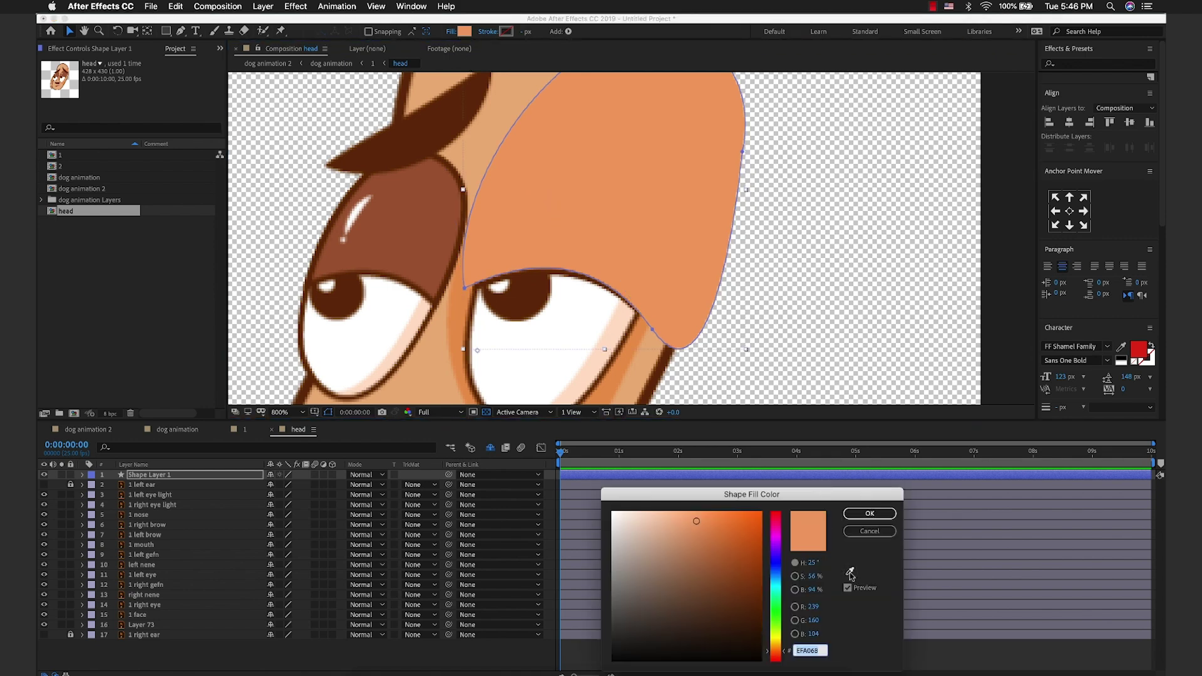
click(850, 574)
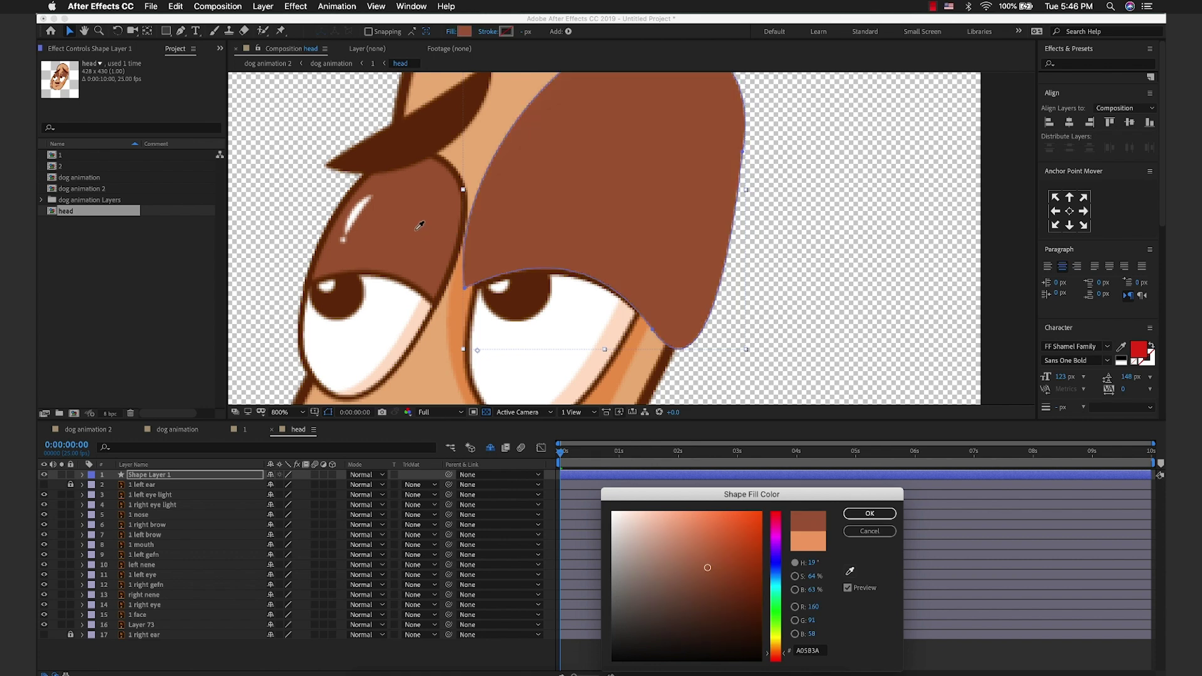
click(418, 226)
click(870, 514)
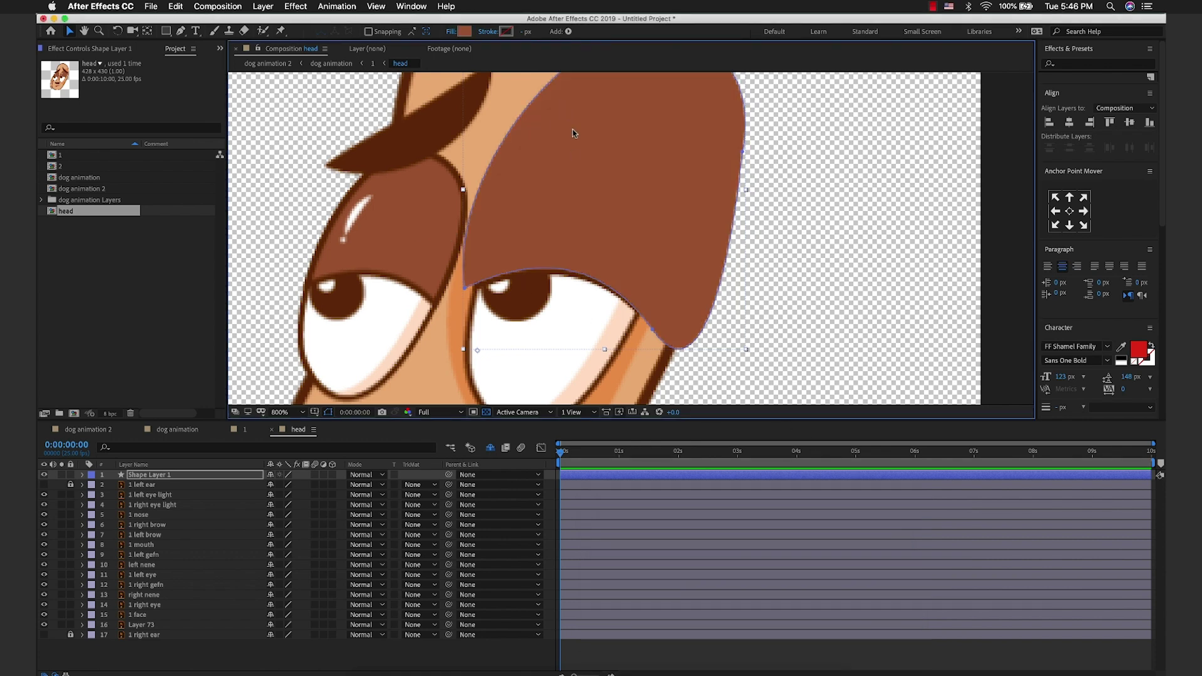
click(507, 32)
click(851, 571)
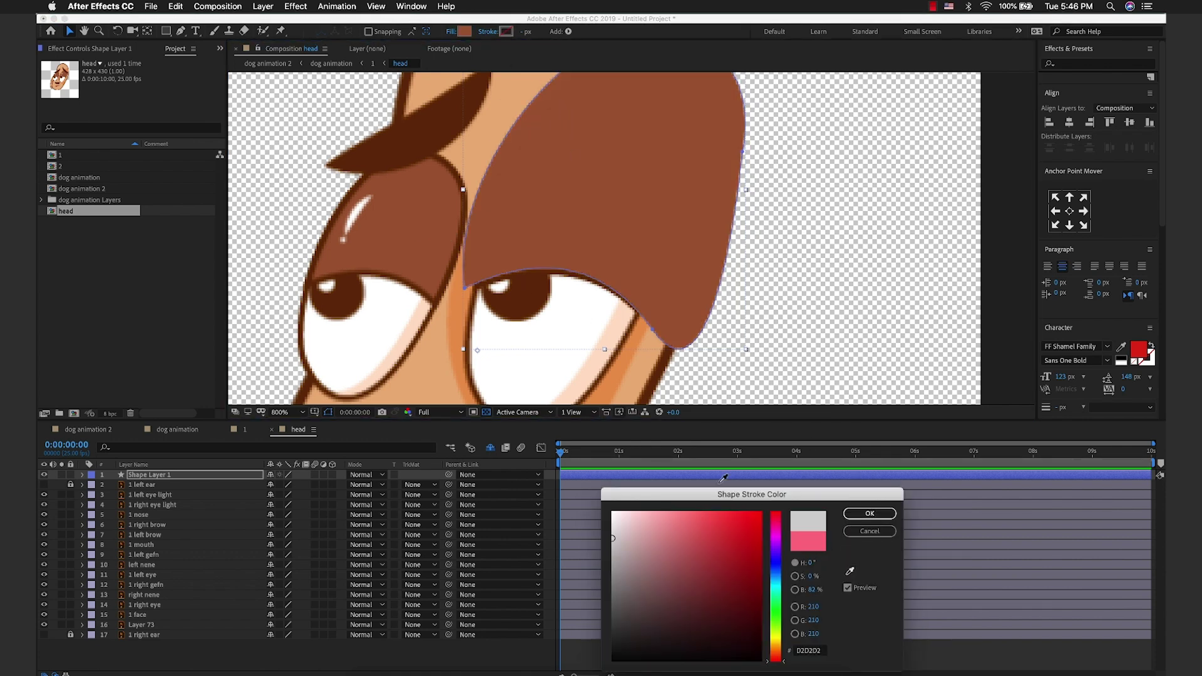
click(397, 275)
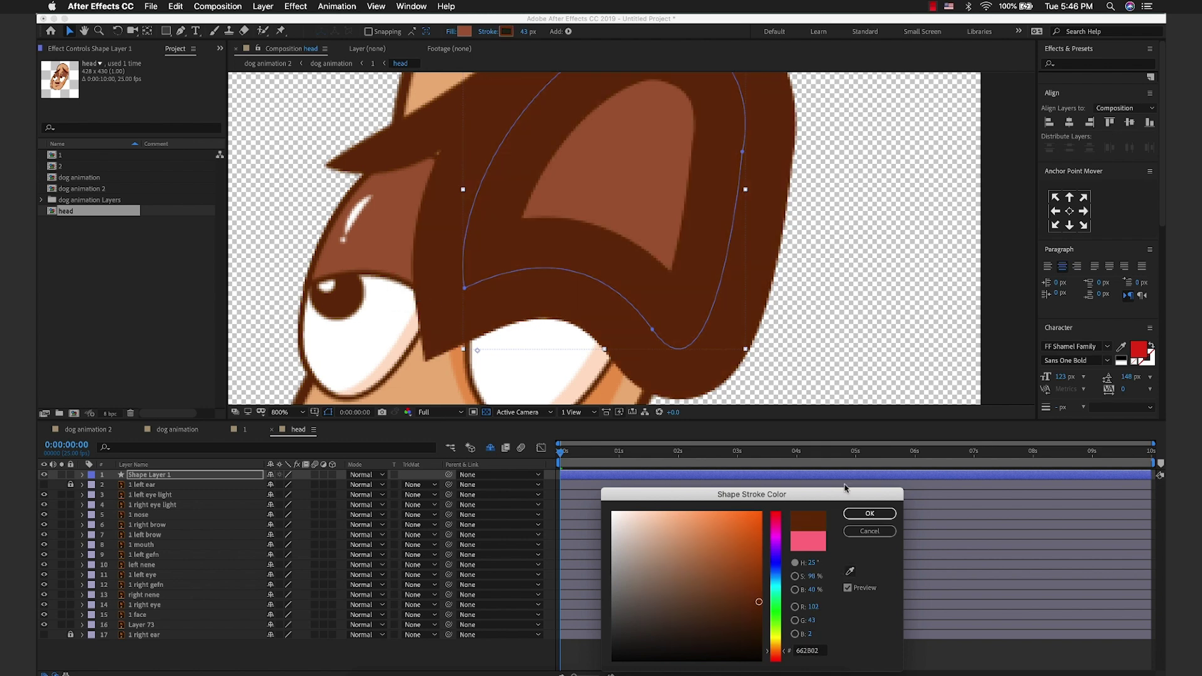
click(870, 513)
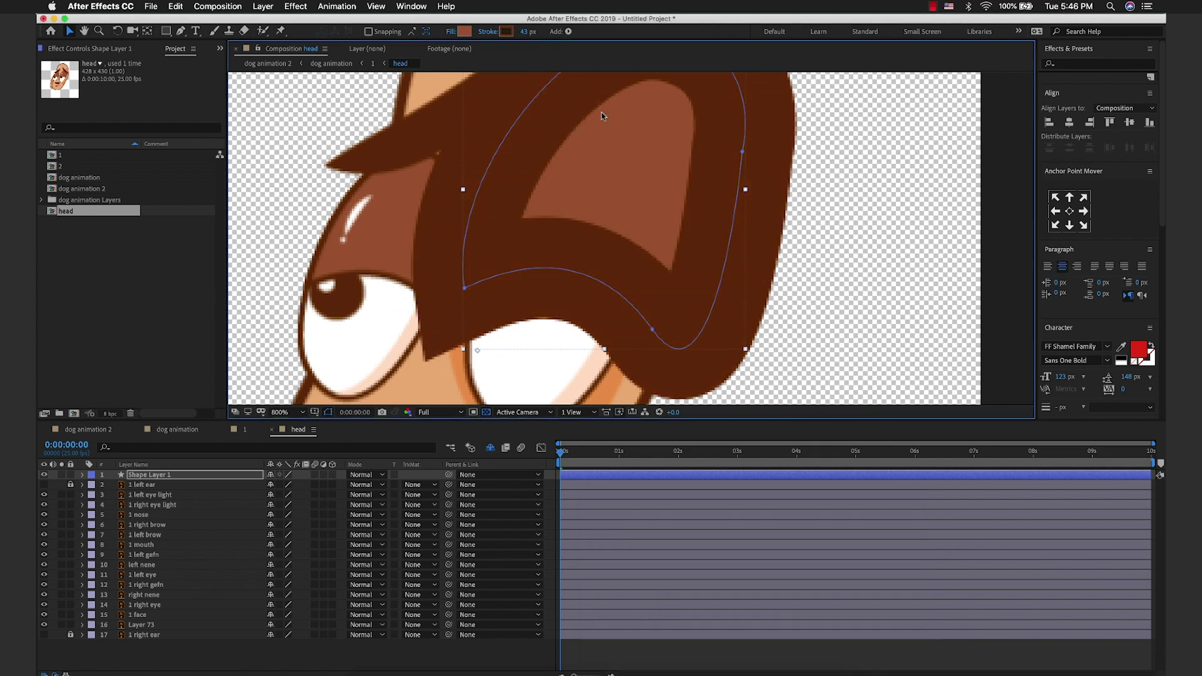
Step: Set the eyelid's stroke width to 2 px, then select the 1 left eye layer
click(489, 32)
key(Escape)
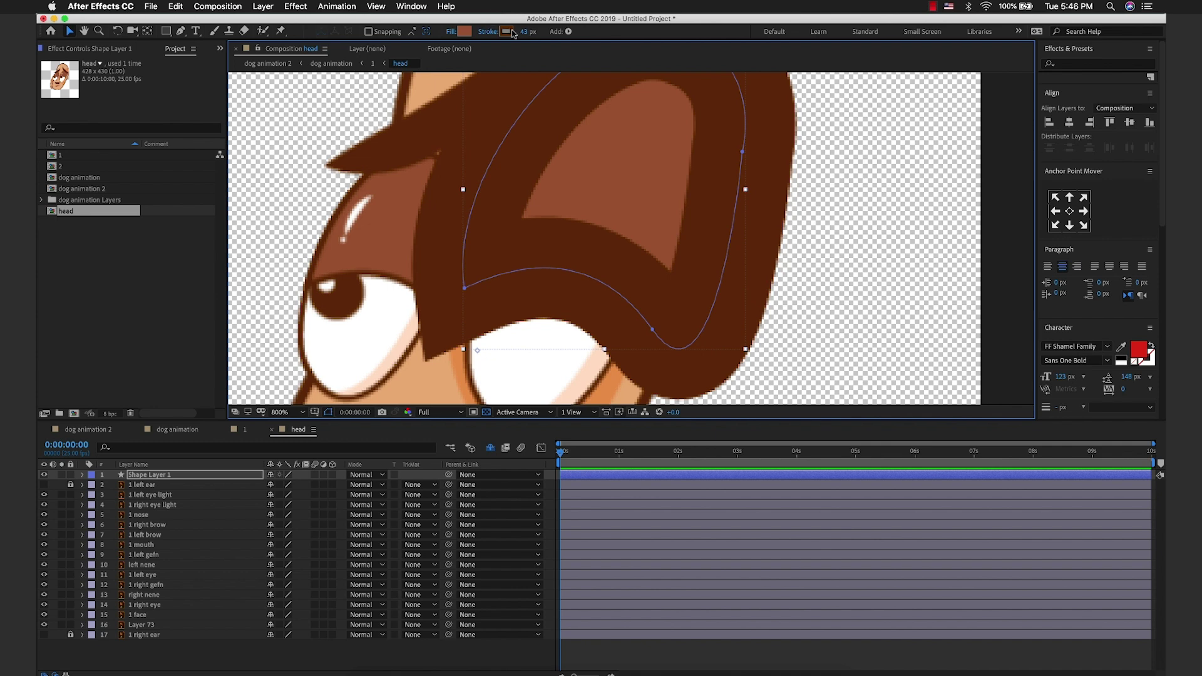
click(527, 31)
text(10)
key(Return)
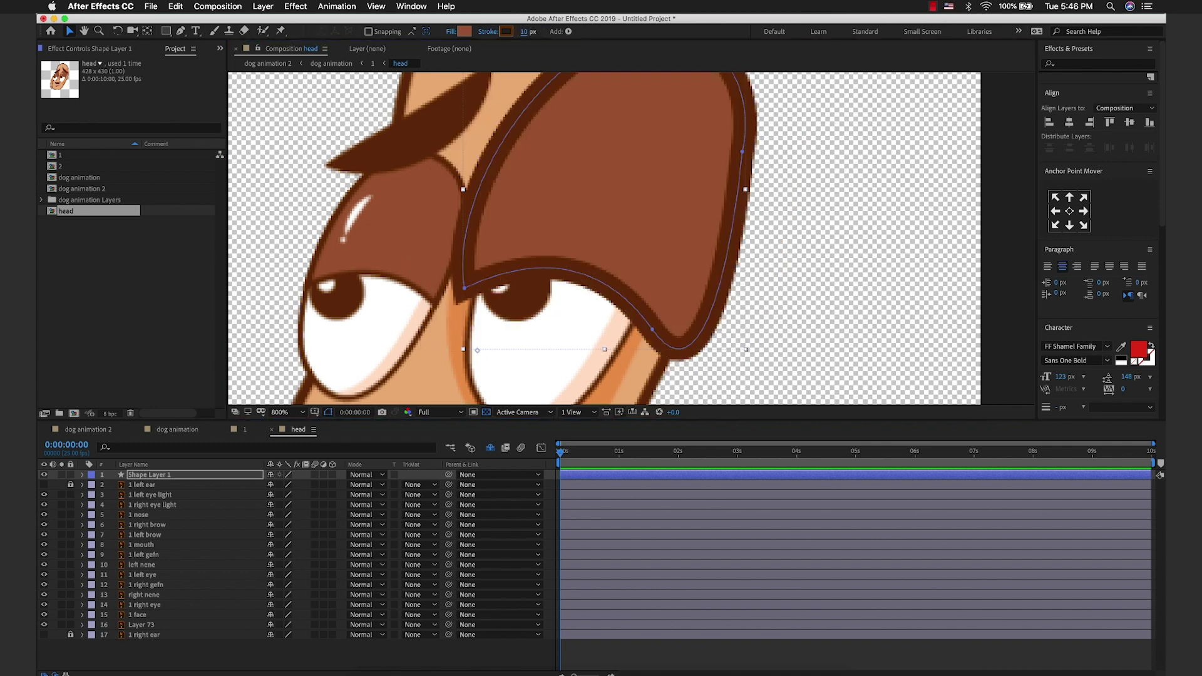
click(525, 32)
text(5)
key(Return)
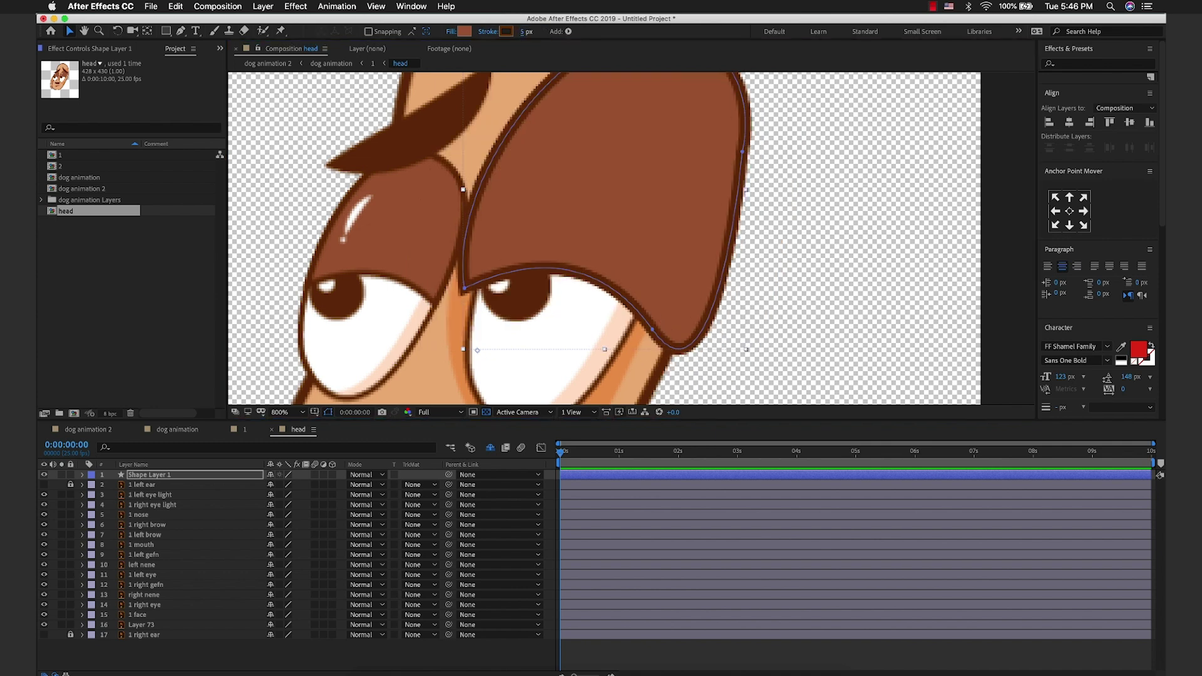
click(524, 31)
key(Return)
click(523, 31)
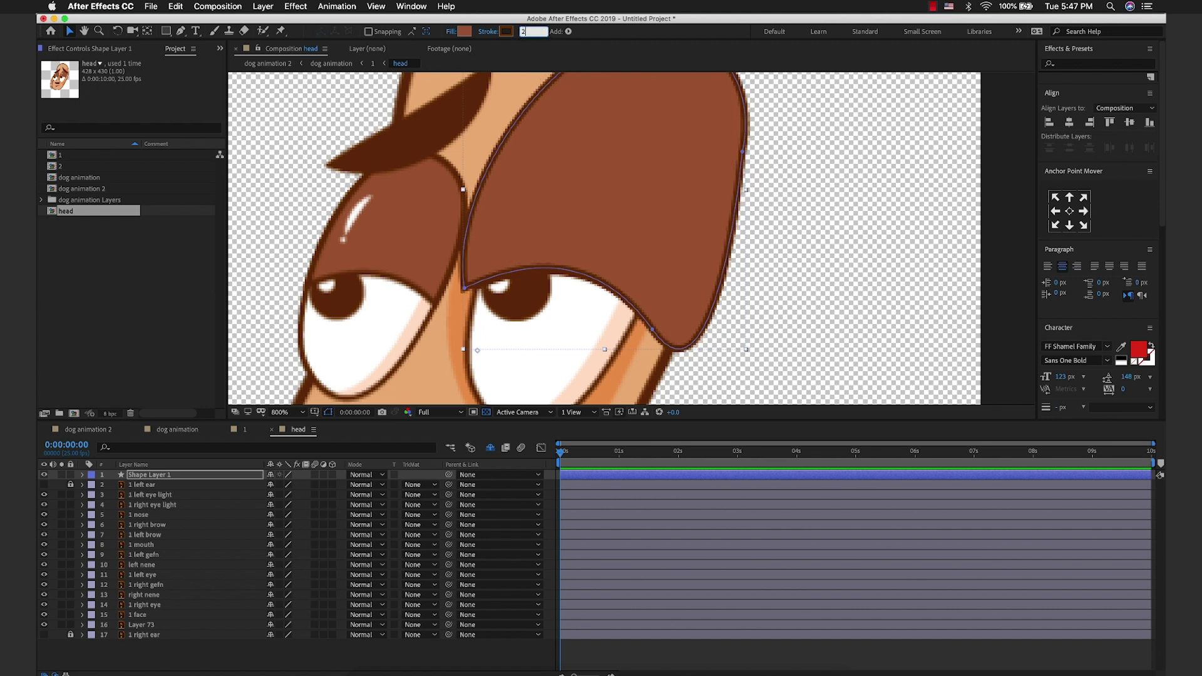
key(Return)
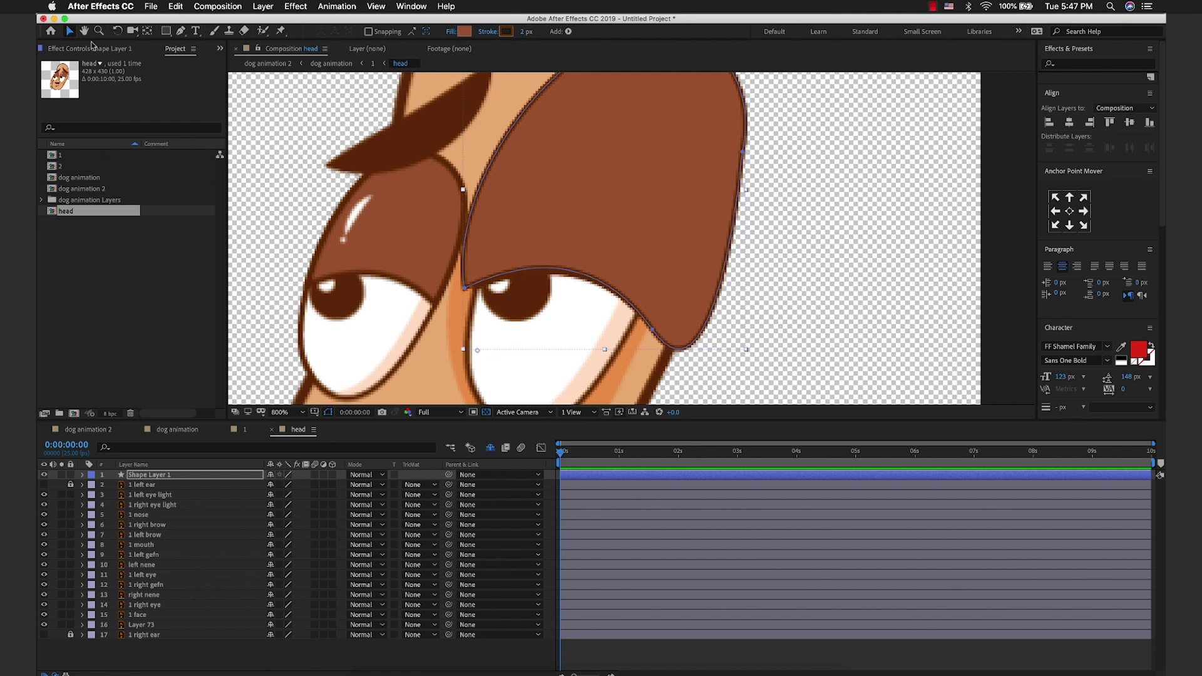
click(778, 246)
key(comma)
click(580, 312)
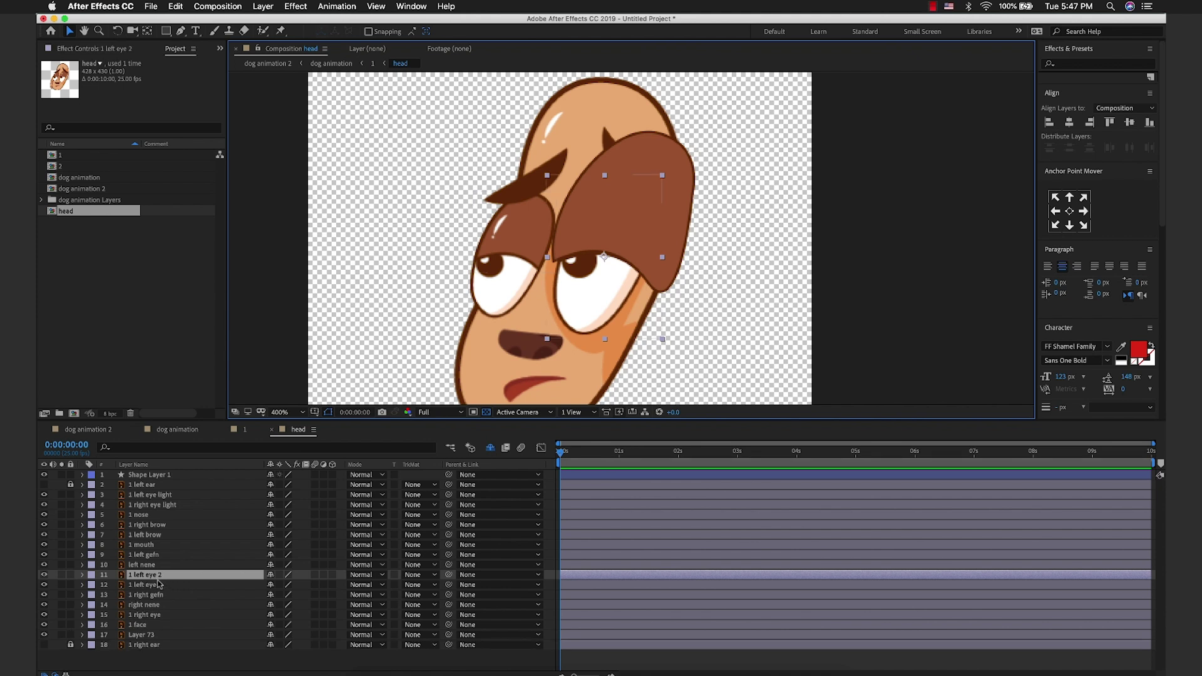
Step: Duplicate '1 left eye' to the top and set Shape Layer 1's Track Matte to Alpha Matte
key(super+d)
drag(155, 576, 152, 474)
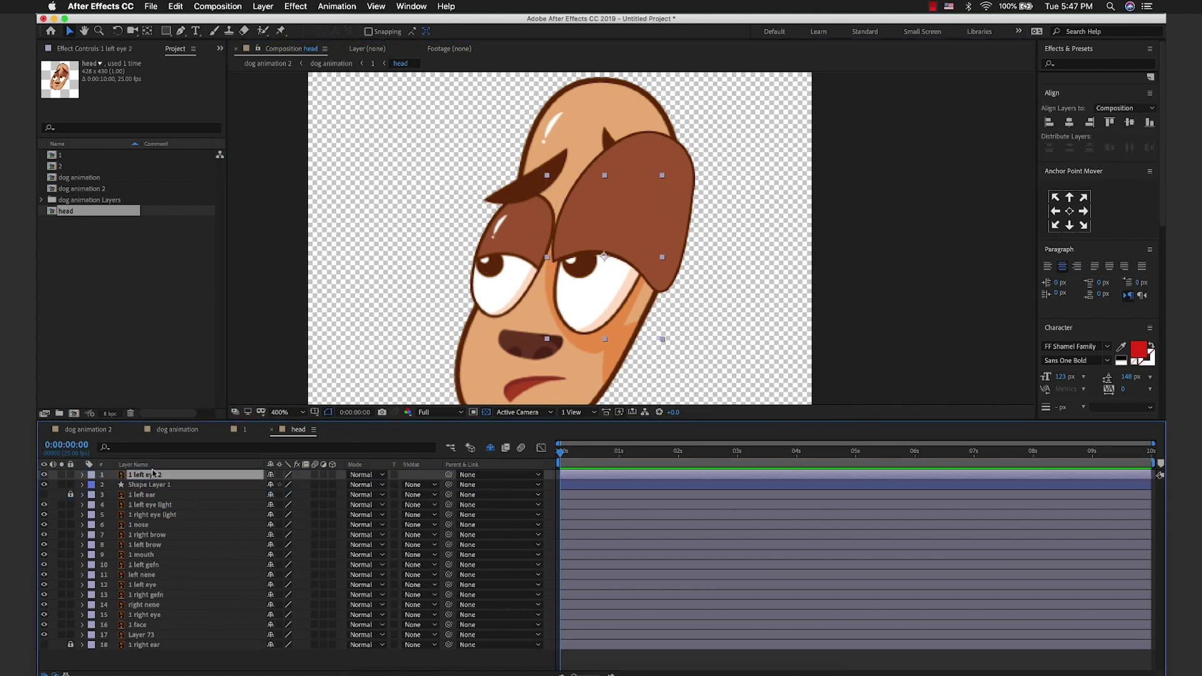
click(165, 484)
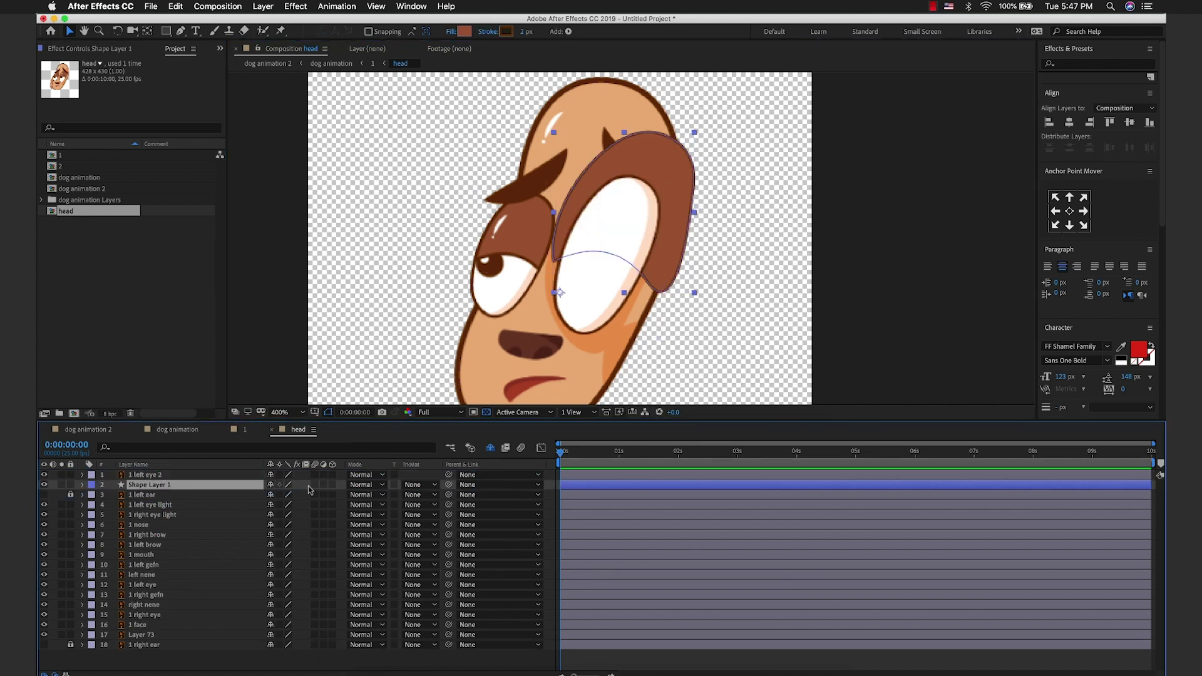
click(432, 486)
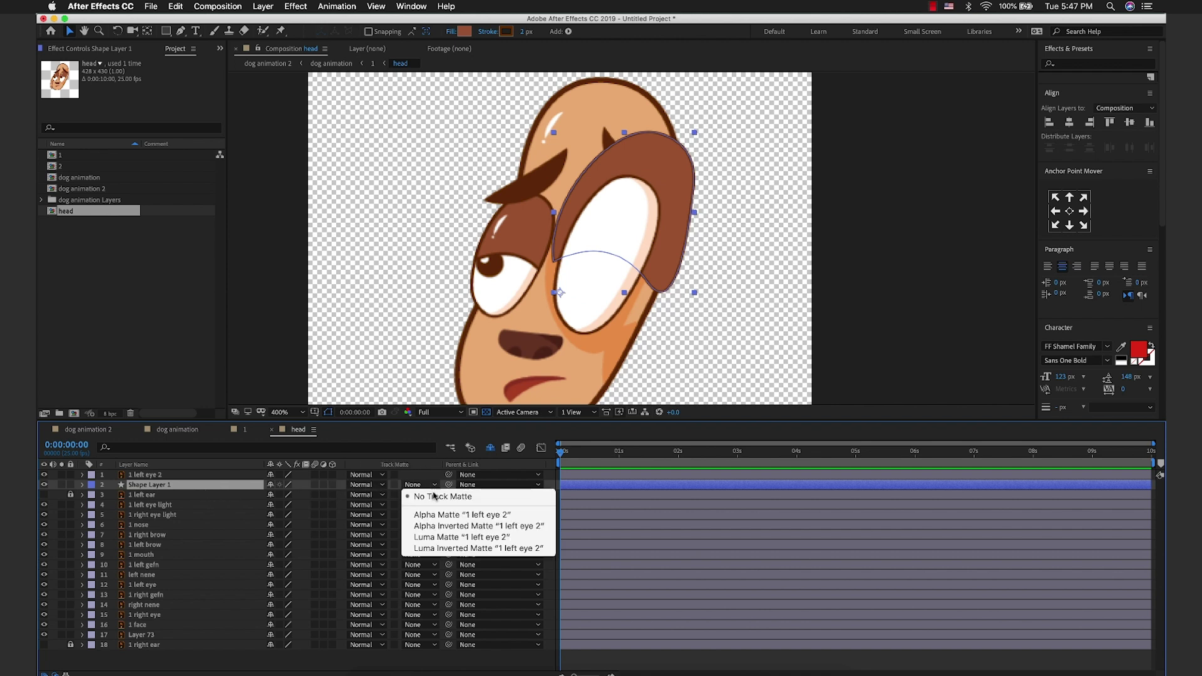
click(442, 515)
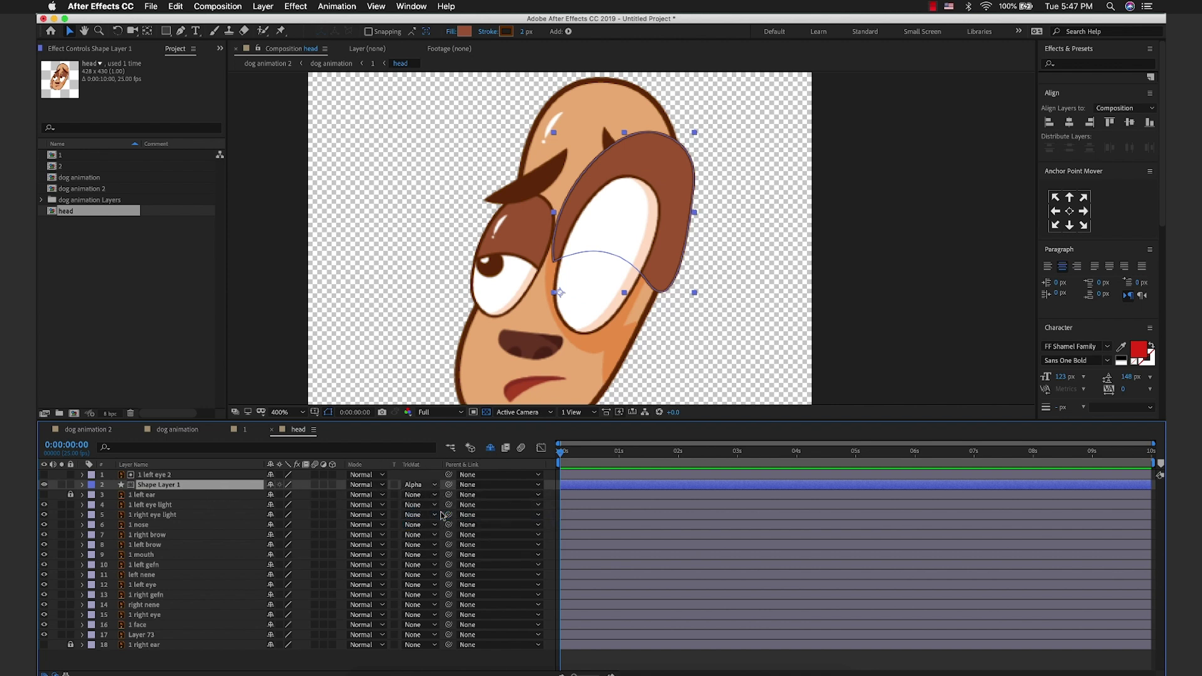
click(727, 241)
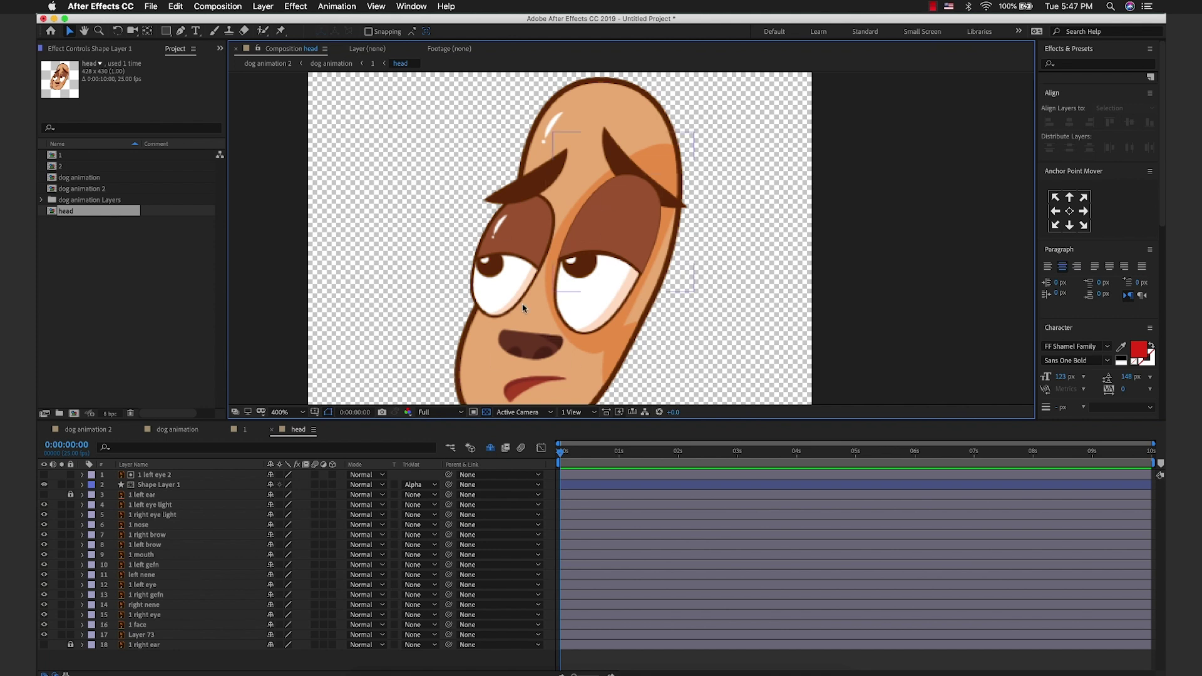
Step: Delete the old '1 left gefn' eyelid layer
click(44, 484)
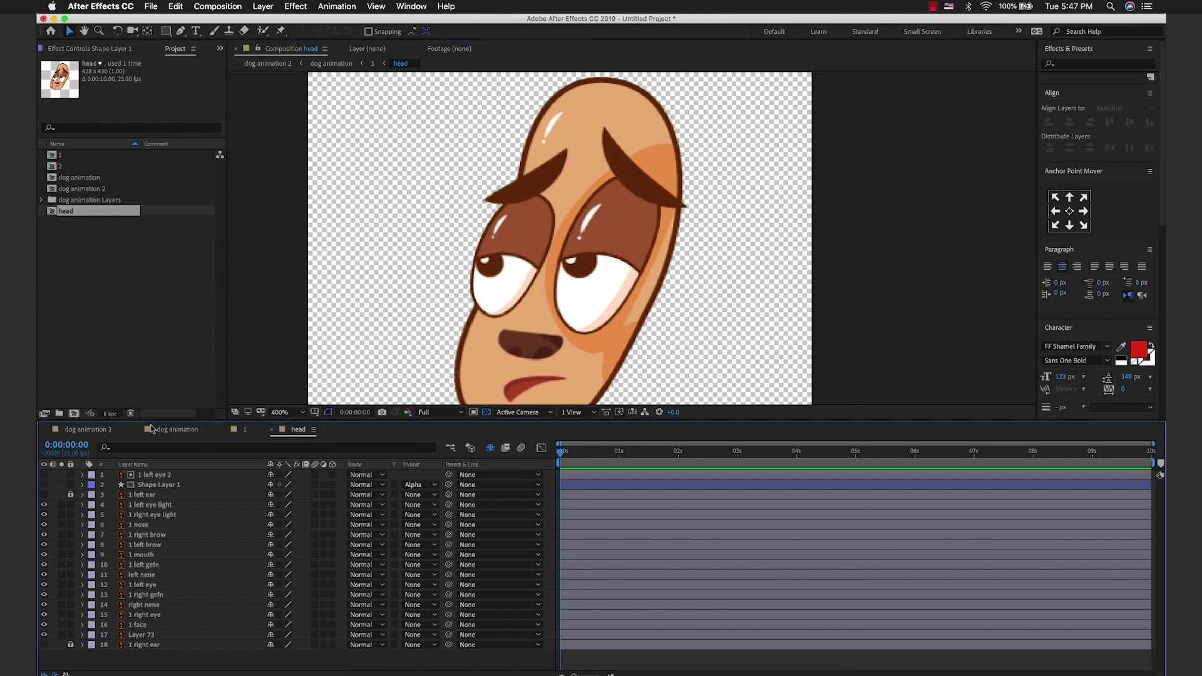
click(629, 237)
key(Delete)
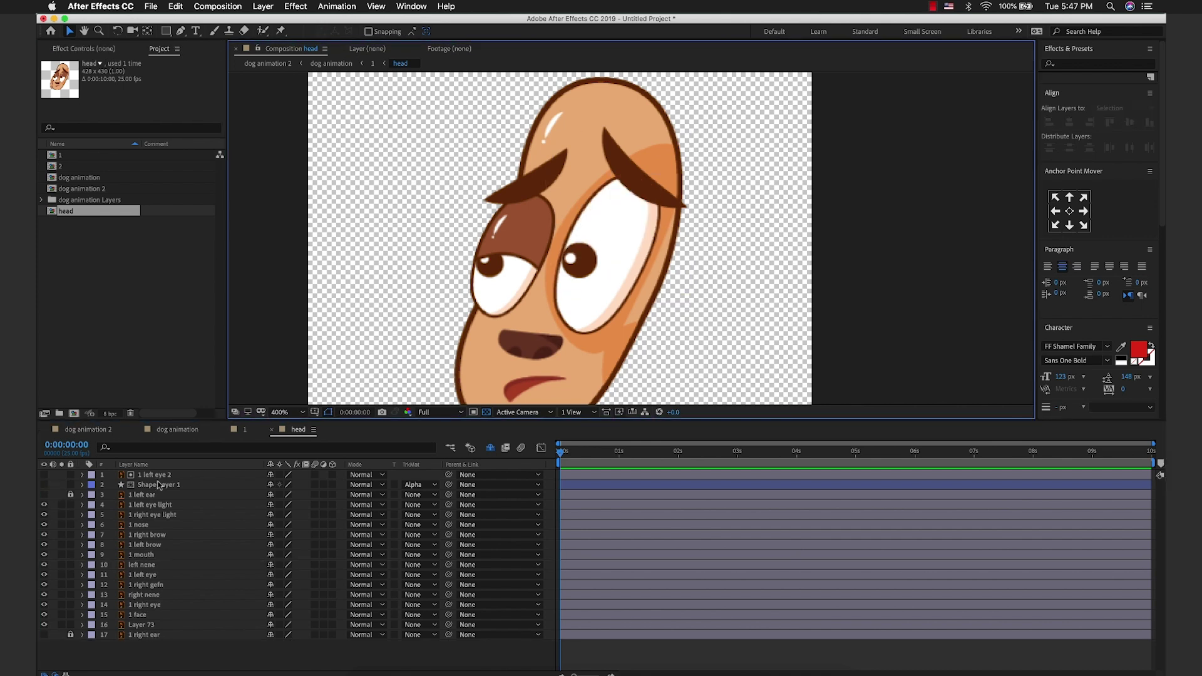
Step: Move the eyelid and its eye-copy matte above '1 left eye', with 'left nene' beneath the eyelid
click(157, 575)
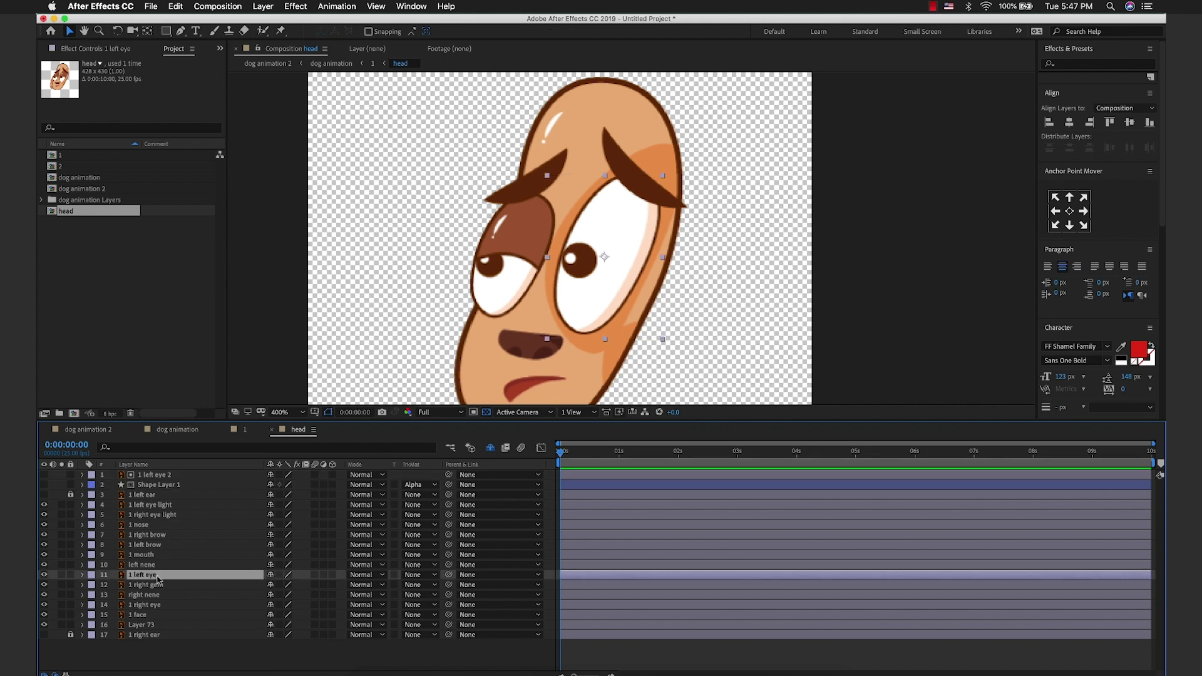
click(161, 486)
shift+click(162, 477)
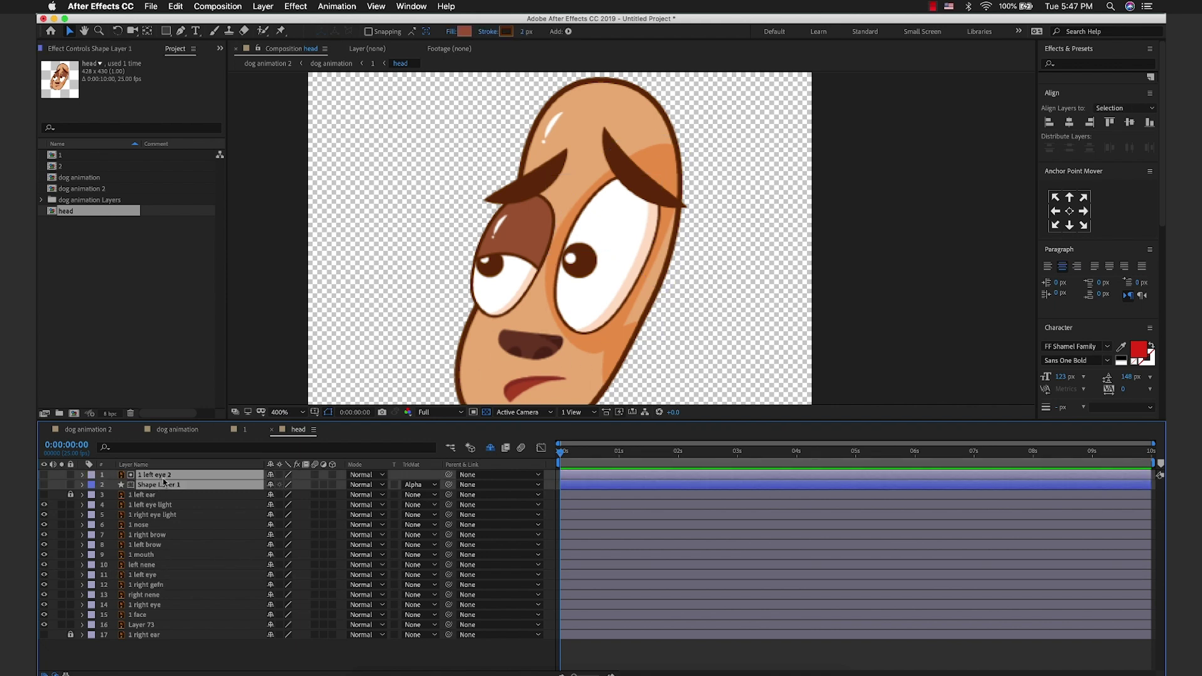
mouse_move(165, 483)
mouse_down()
mouse_move(168, 567)
mouse_move(50, 570)
mouse_up()
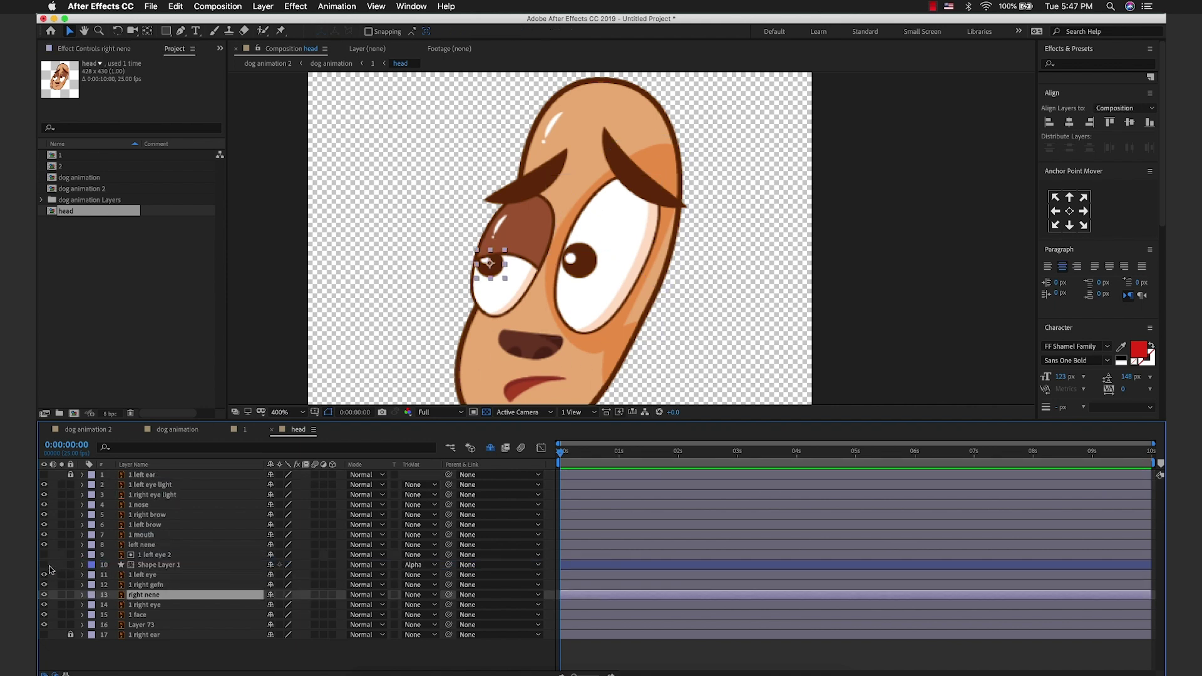
click(44, 565)
click(143, 545)
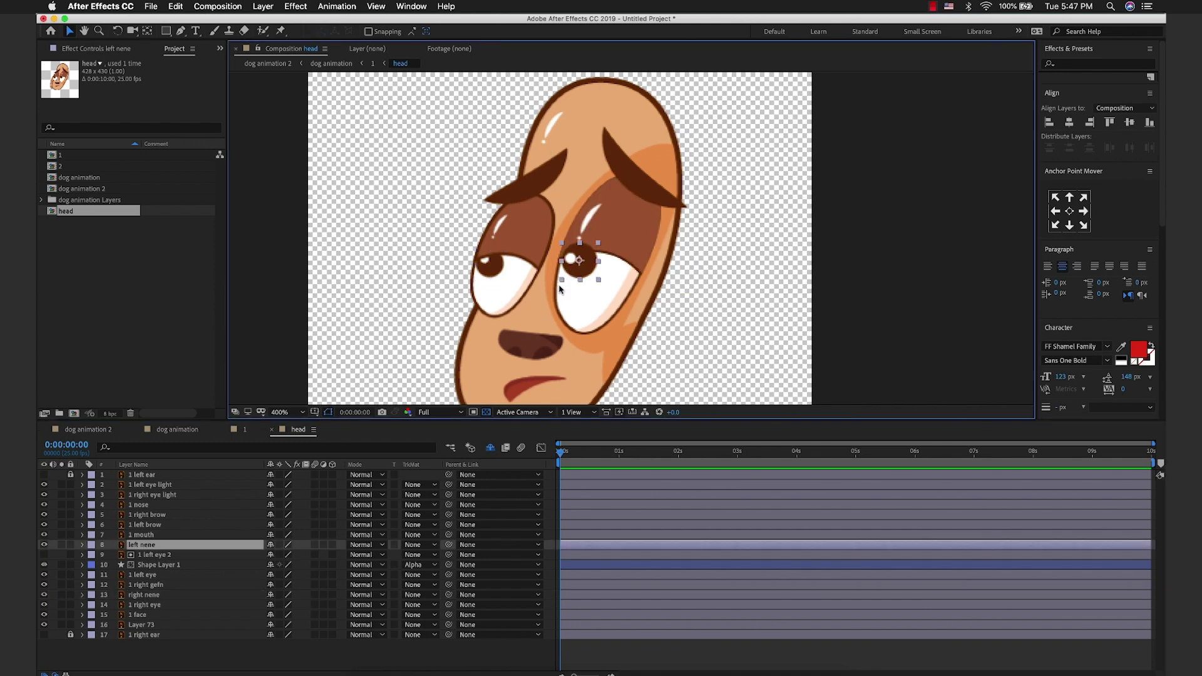
drag(142, 546, 151, 571)
click(157, 555)
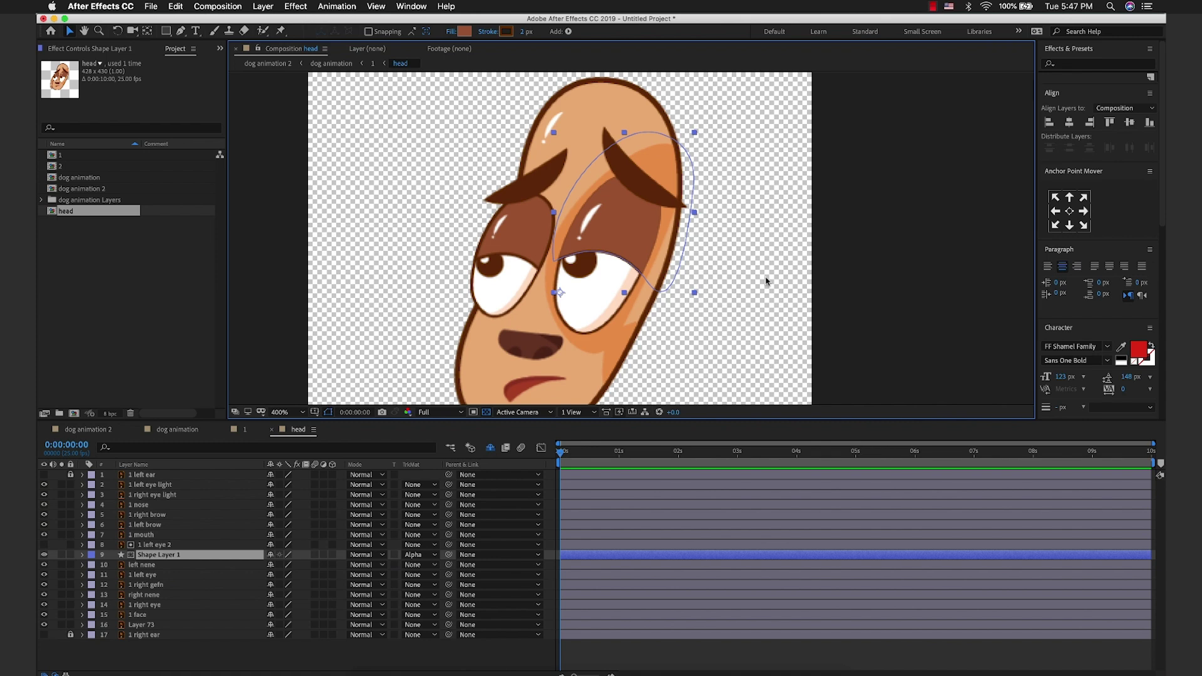
Step: Draw a curved brown lid shape, Shape Layer 2, over the right eye
click(766, 281)
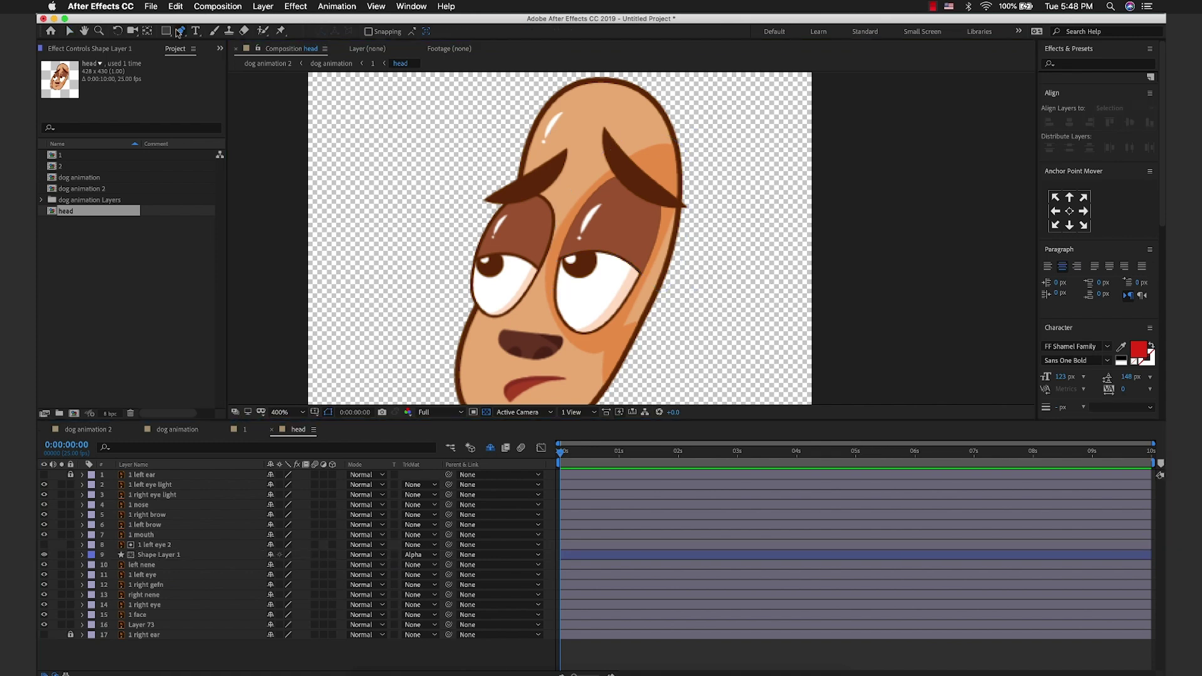
key(g)
scroll(479, 267, up, 1)
click(479, 267)
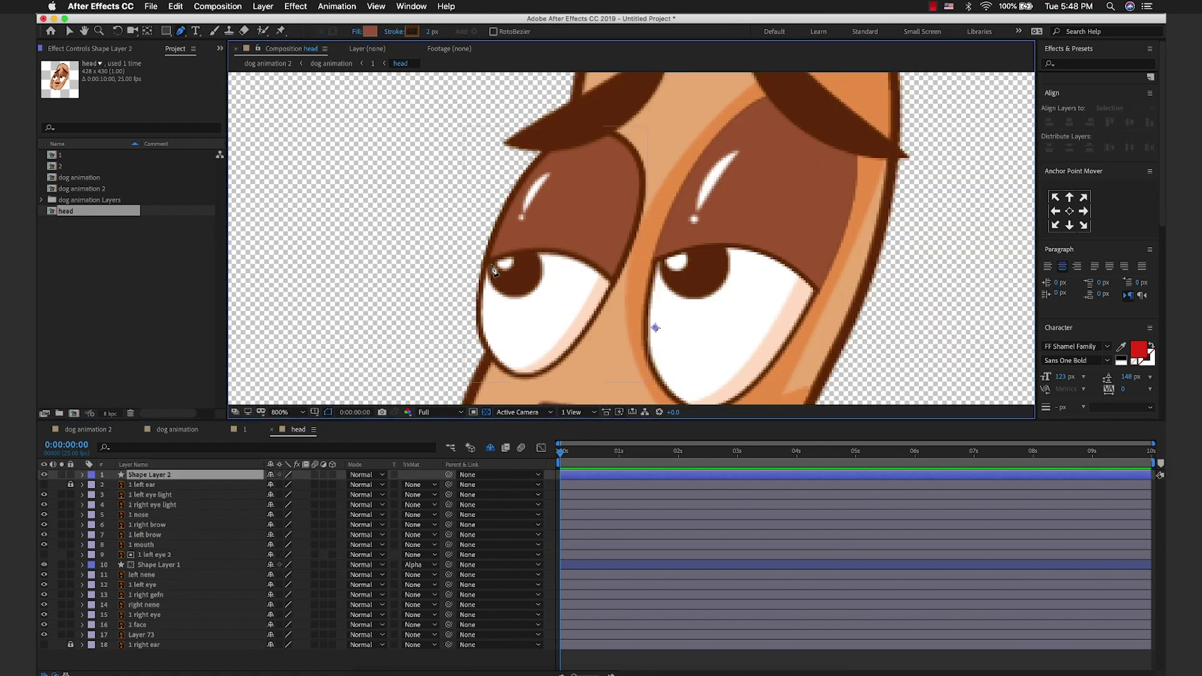
click(689, 350)
drag(345, 215, 316, 257)
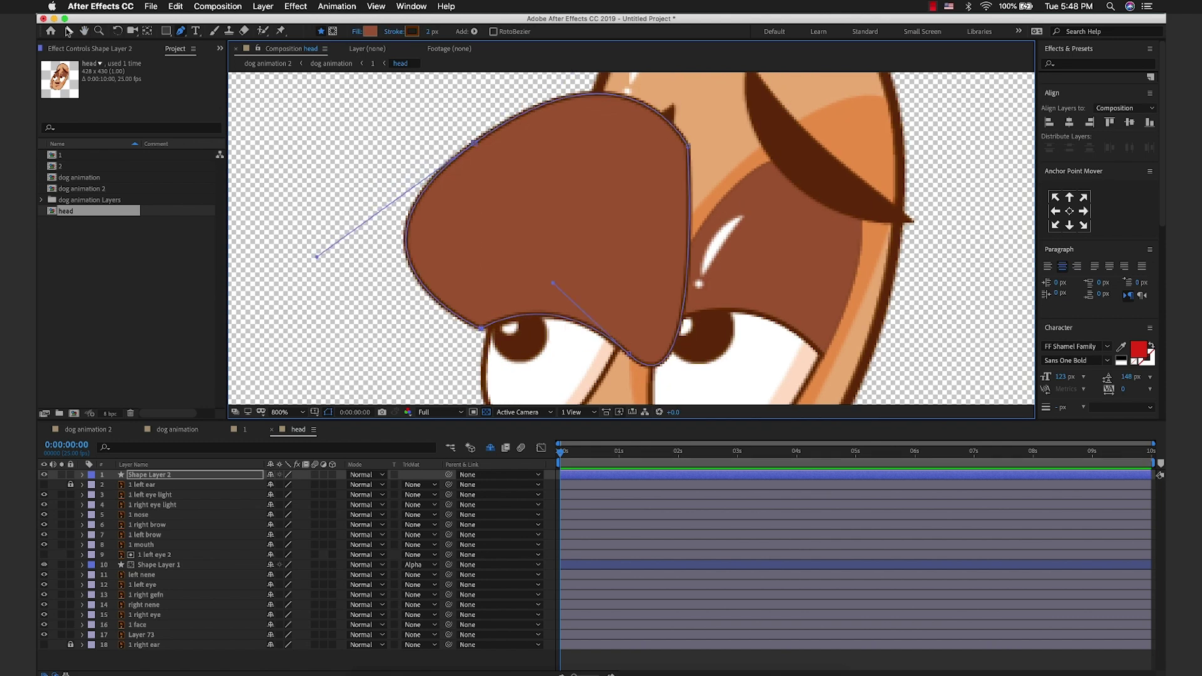
key(v)
Step: Duplicate '1 right eye' and move the copy to the top of the layer stack
click(543, 357)
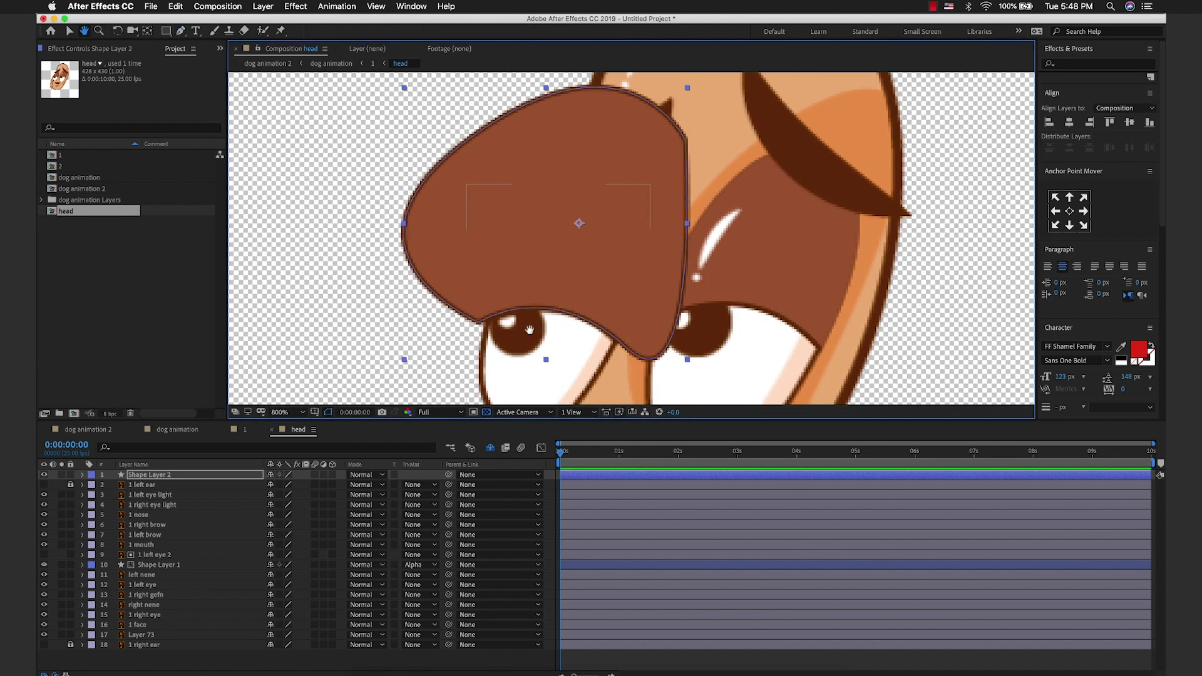
scroll(539, 354, down, 3)
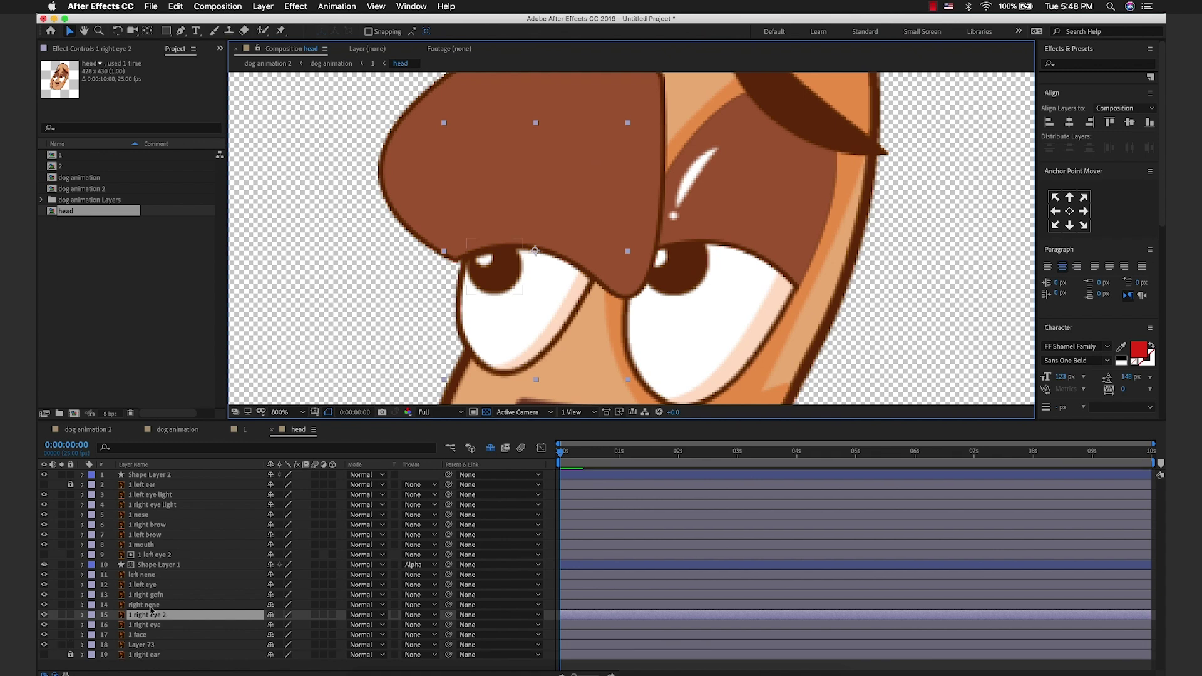
key(super+d)
drag(152, 615, 155, 475)
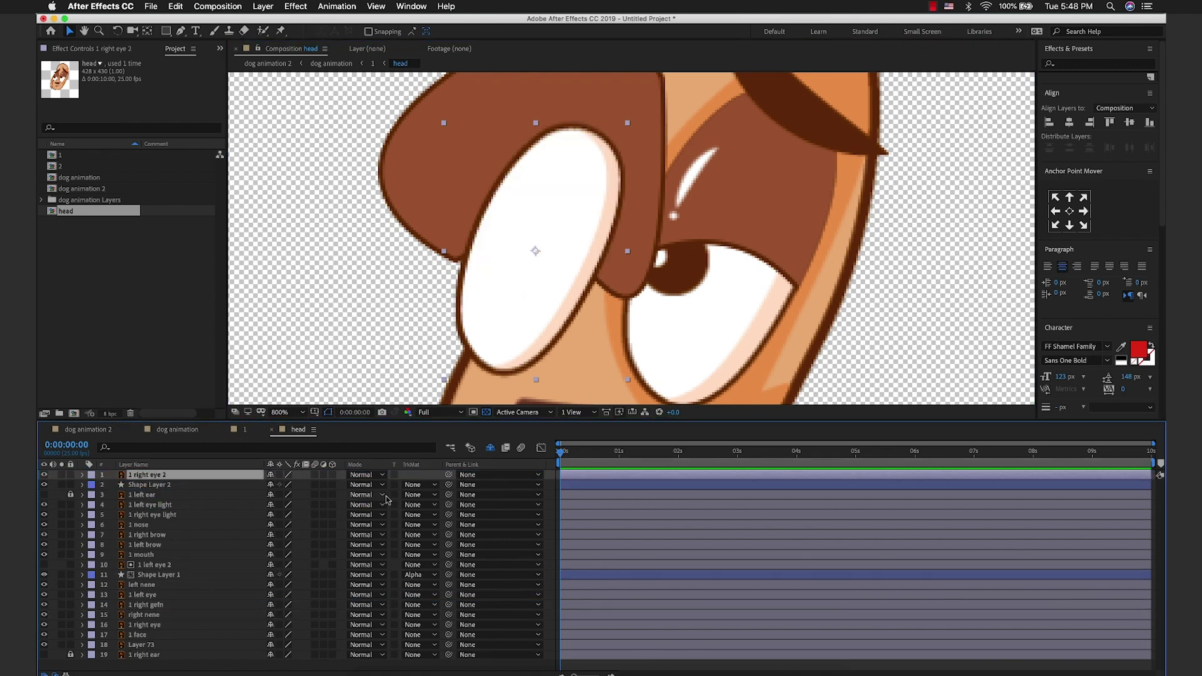
click(428, 486)
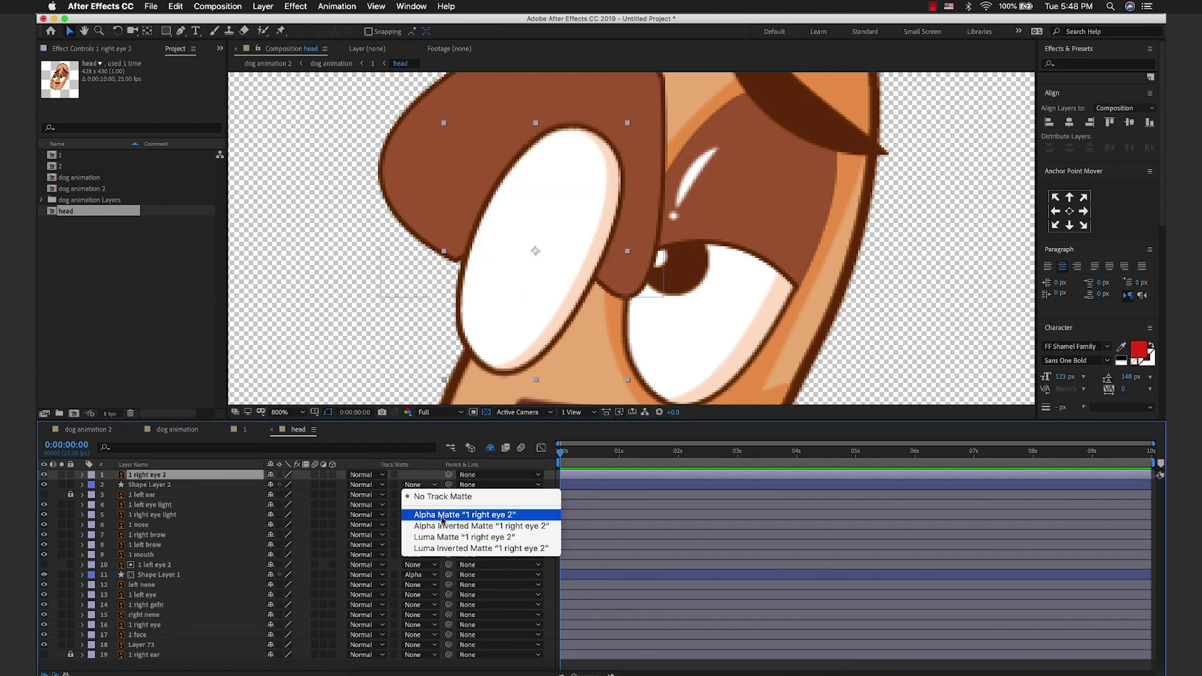
Step: Alpha-matte Shape Layer 2 to '1 right eye 2' and move both just above 'right nene'
click(442, 519)
shift+click(162, 486)
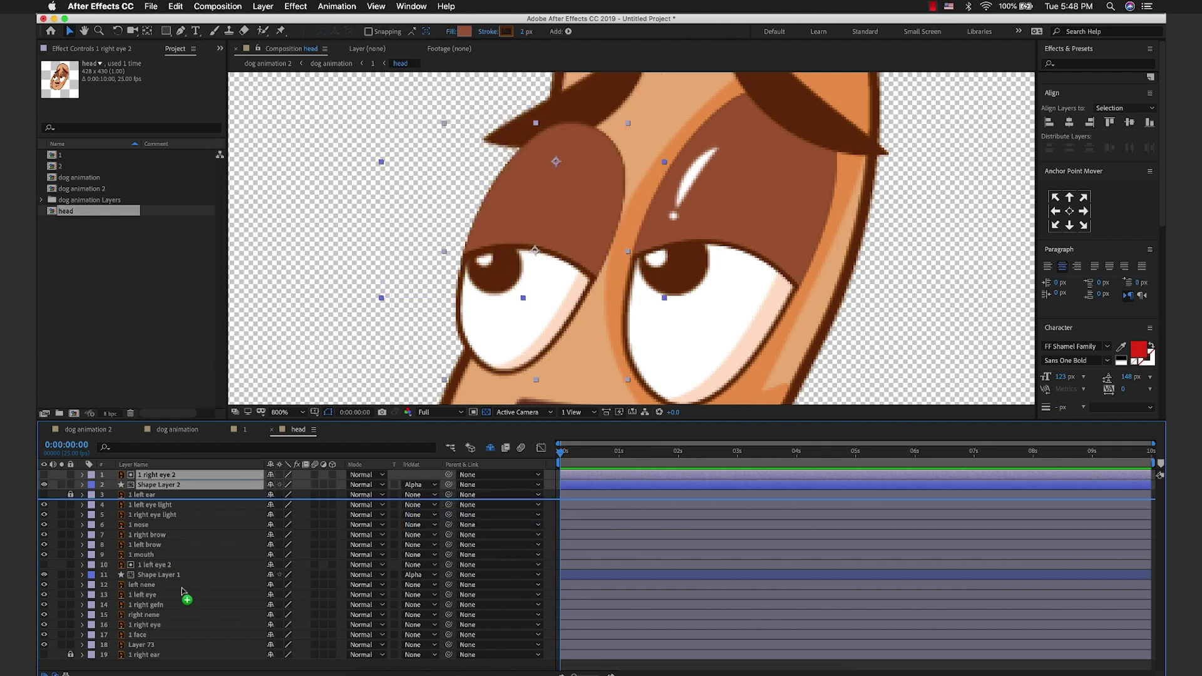
drag(169, 487, 183, 611)
click(187, 616)
Step: Delete the leftover '1 right gefn' layer
click(150, 585)
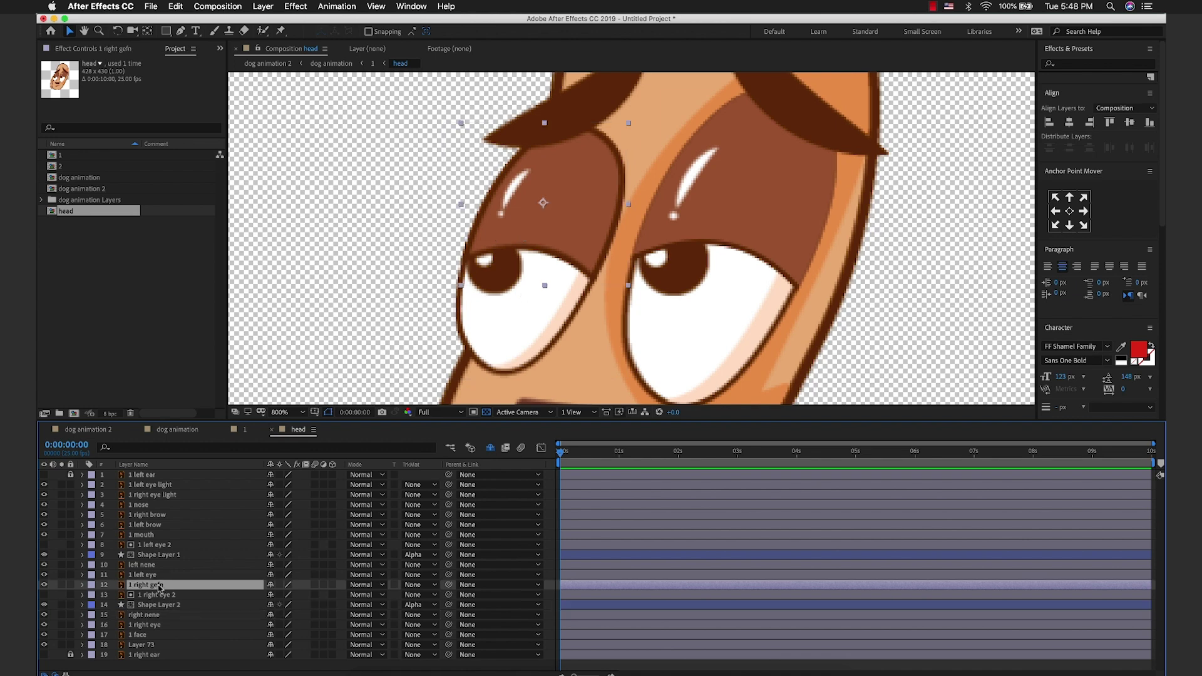
key(Delete)
scroll(406, 269, down, 1)
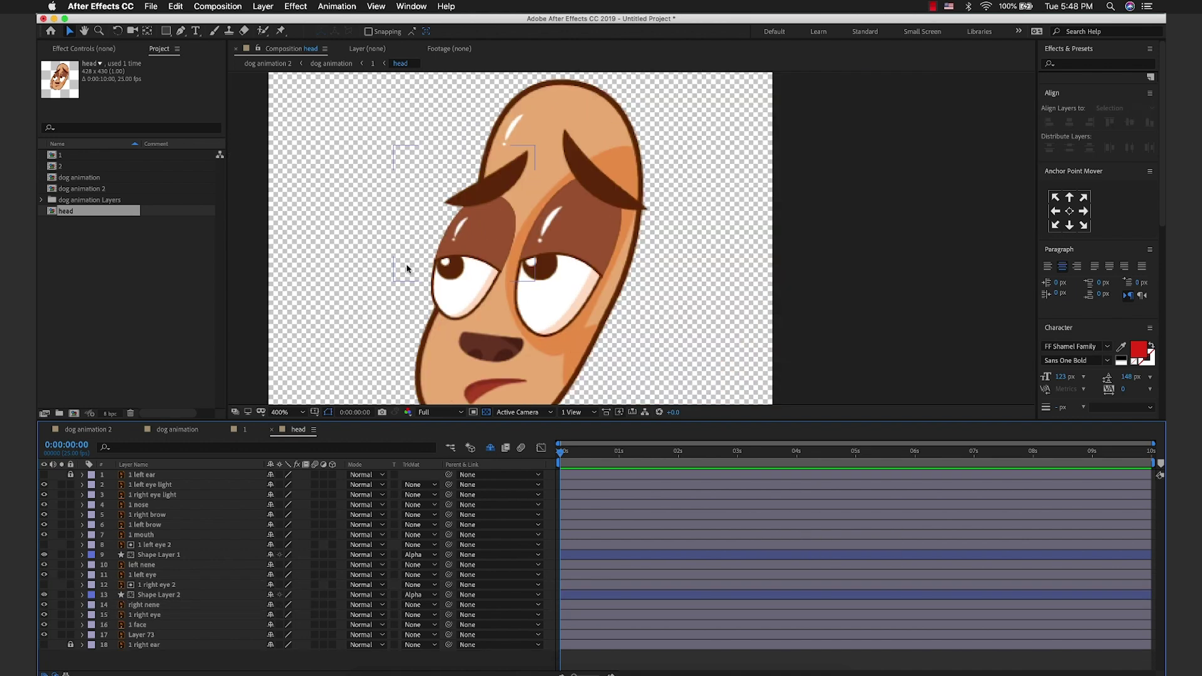
Step: Rename Shape Layer 2 to 'right gefn' and Shape Layer 1 to 'left gefn'
click(161, 592)
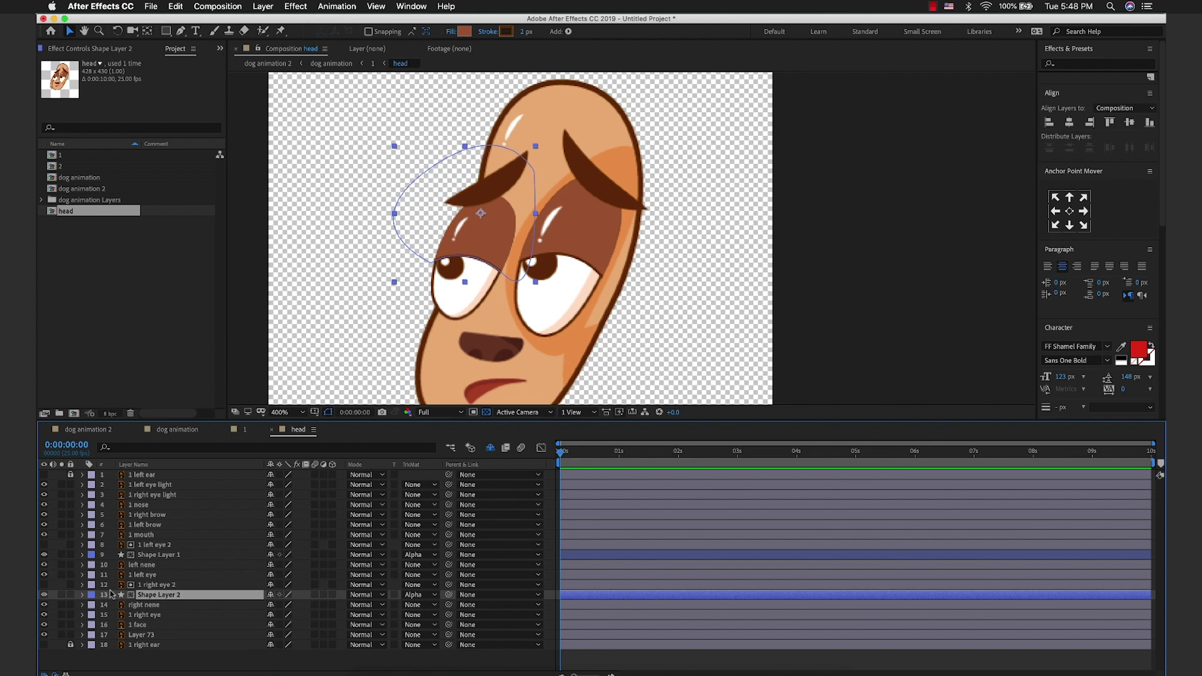
right_click(169, 601)
click(210, 665)
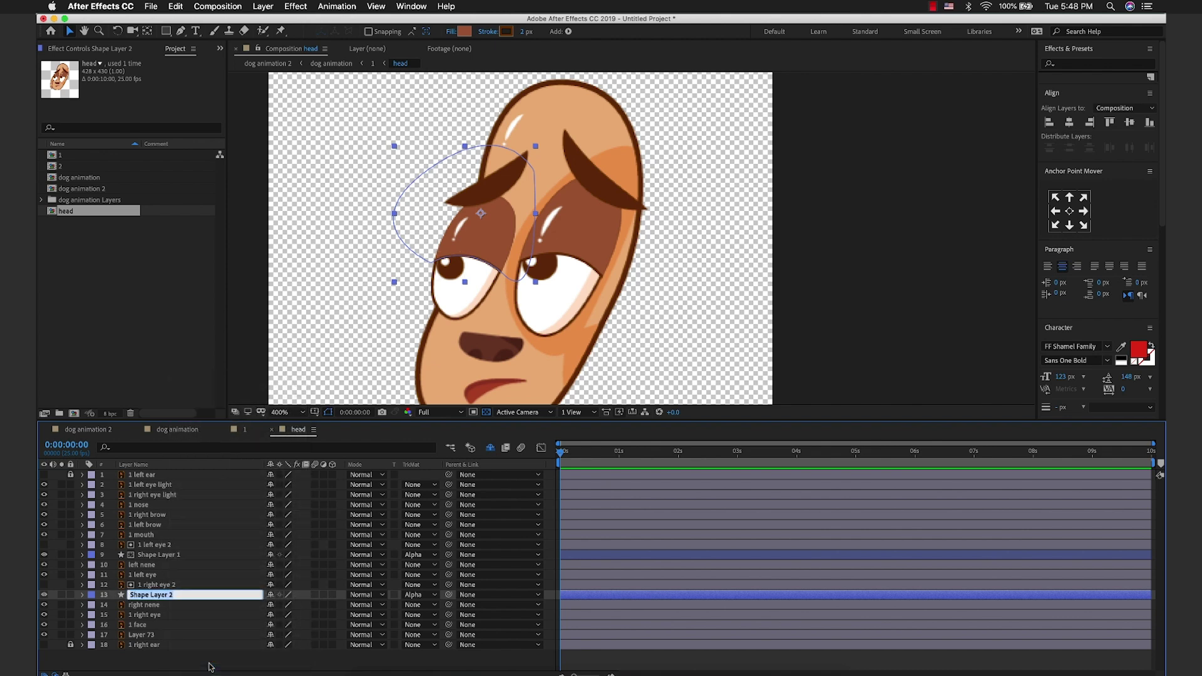
text(right ge)
text(fn)
click(174, 556)
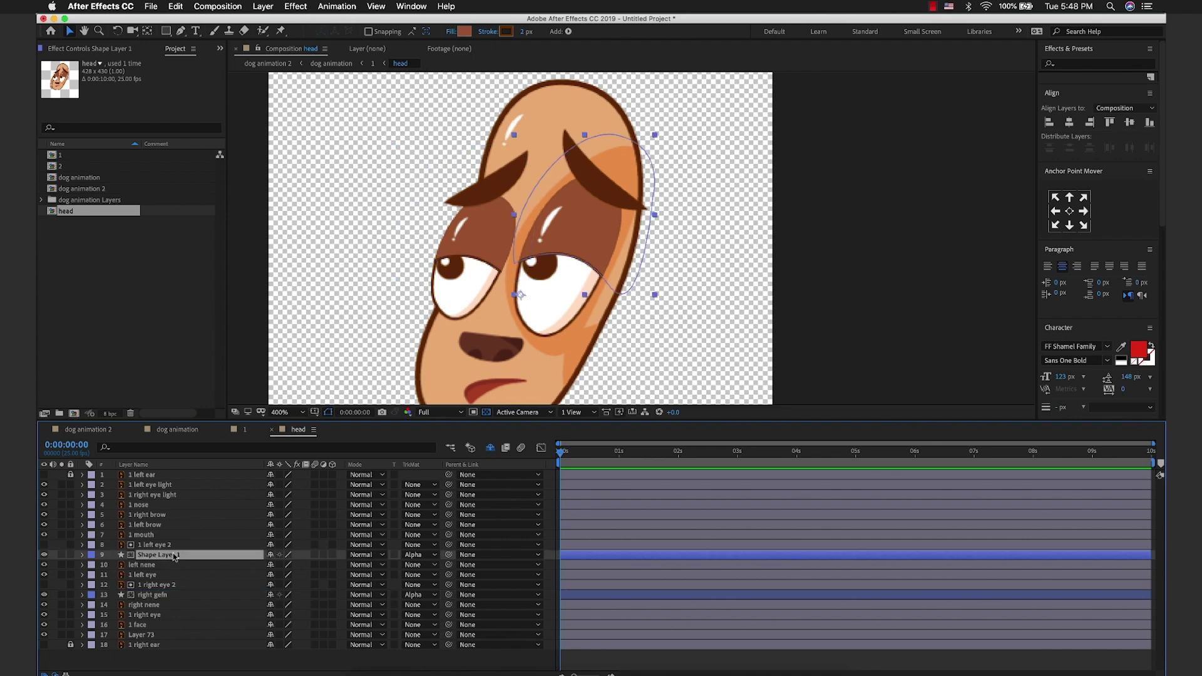
right_click(174, 556)
click(216, 665)
text(left gefn)
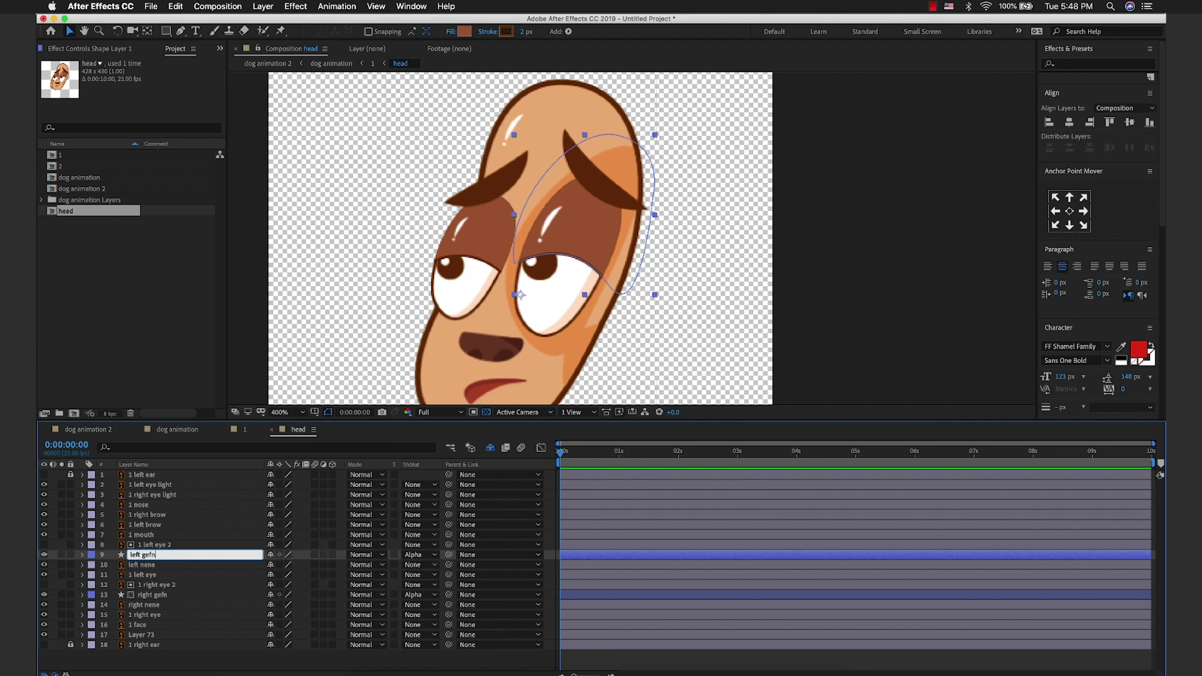
click(154, 545)
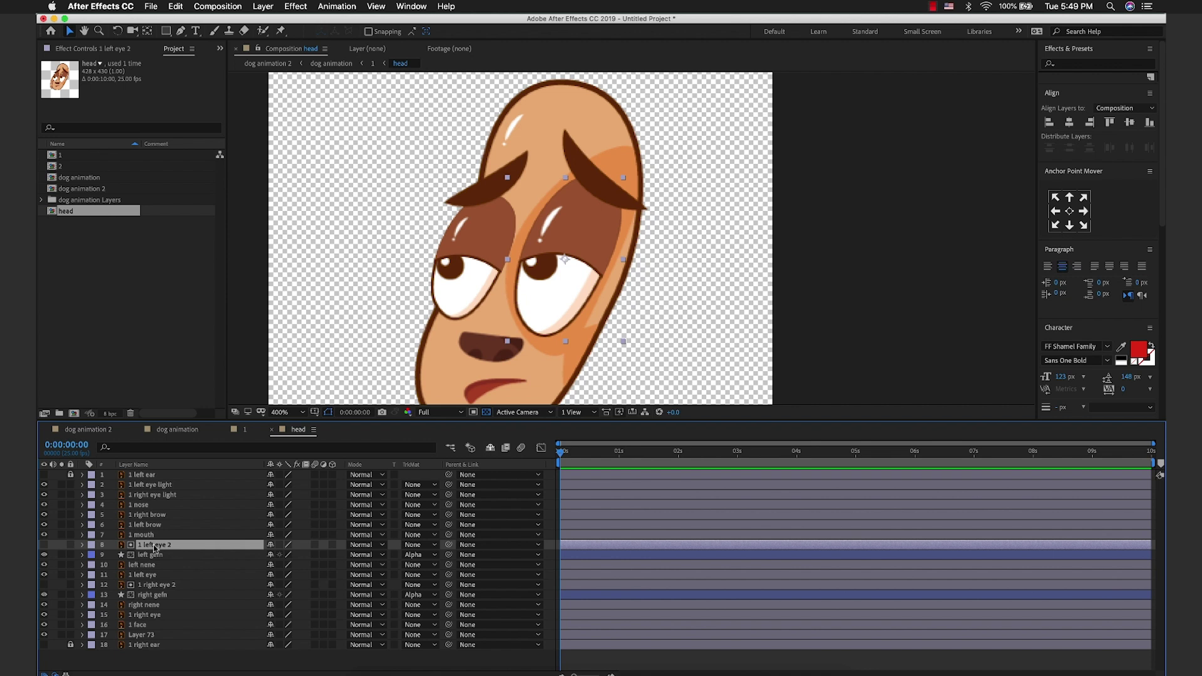
Step: Mark '1 left eye 2' and '1 right eye 2' as shy and toggle Hide Shy Layers
ctrl+click(158, 585)
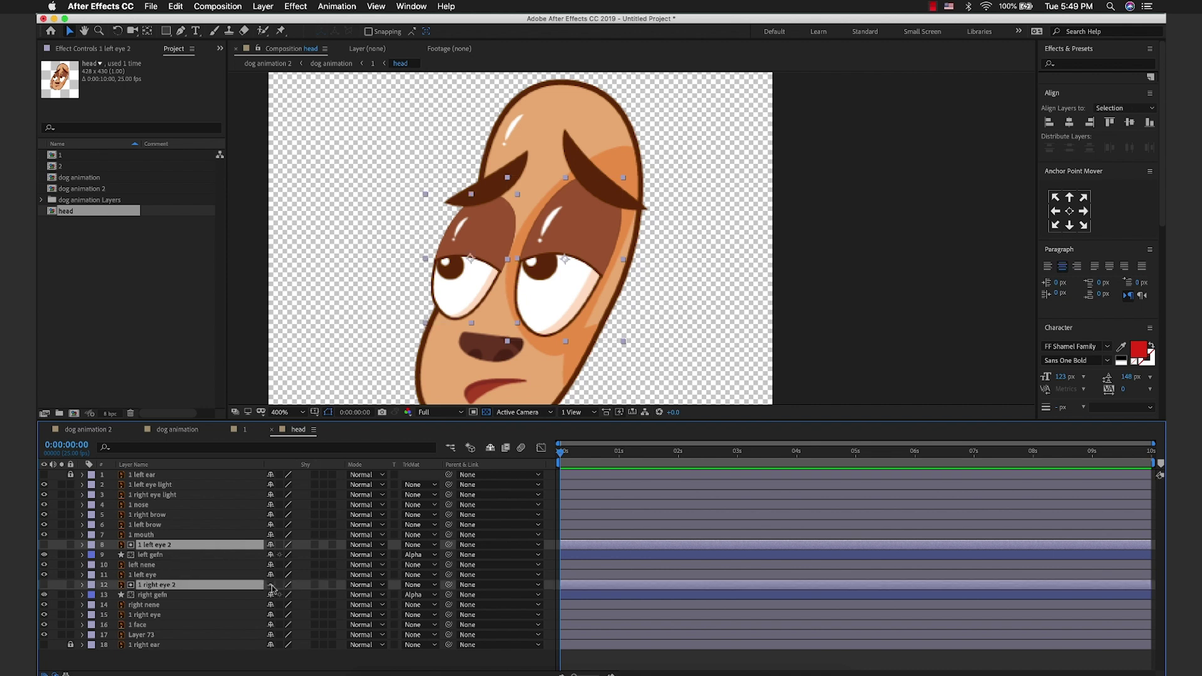
click(271, 585)
click(490, 448)
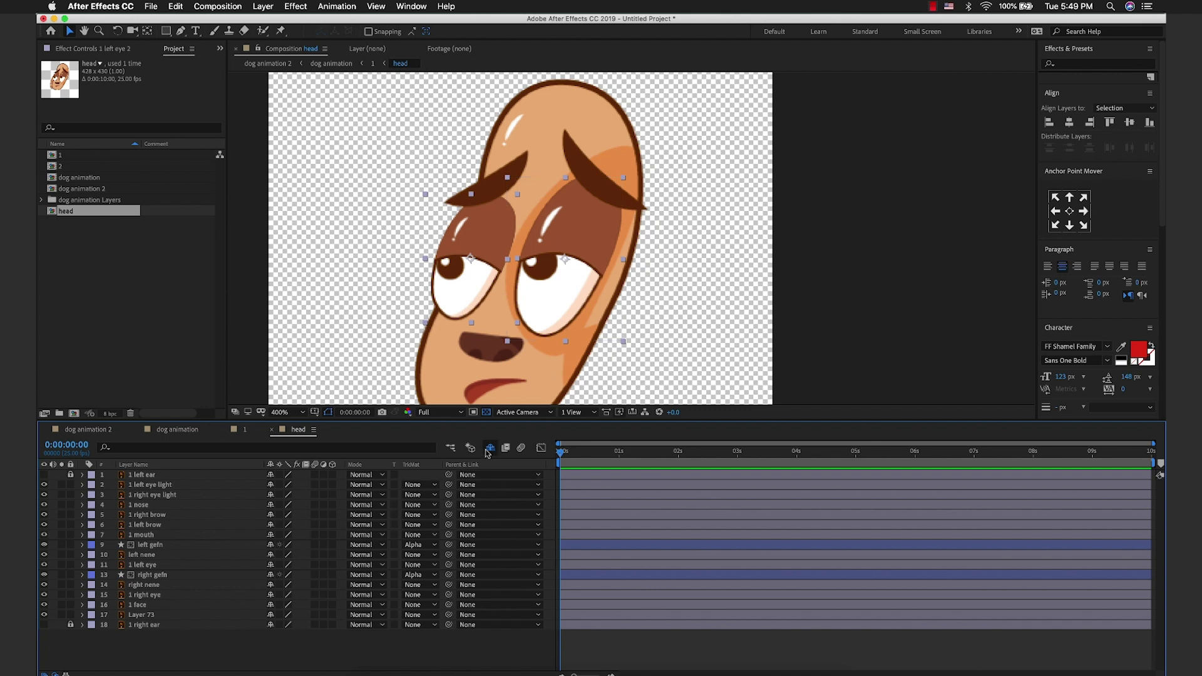
key(Delete)
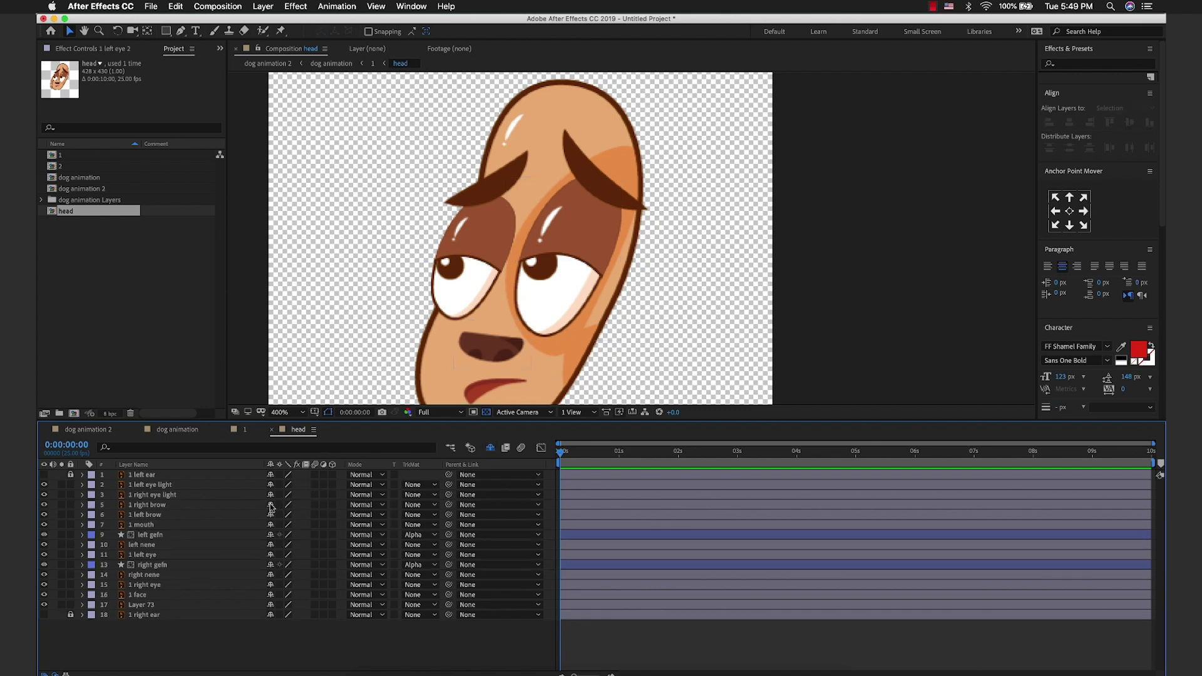
click(491, 448)
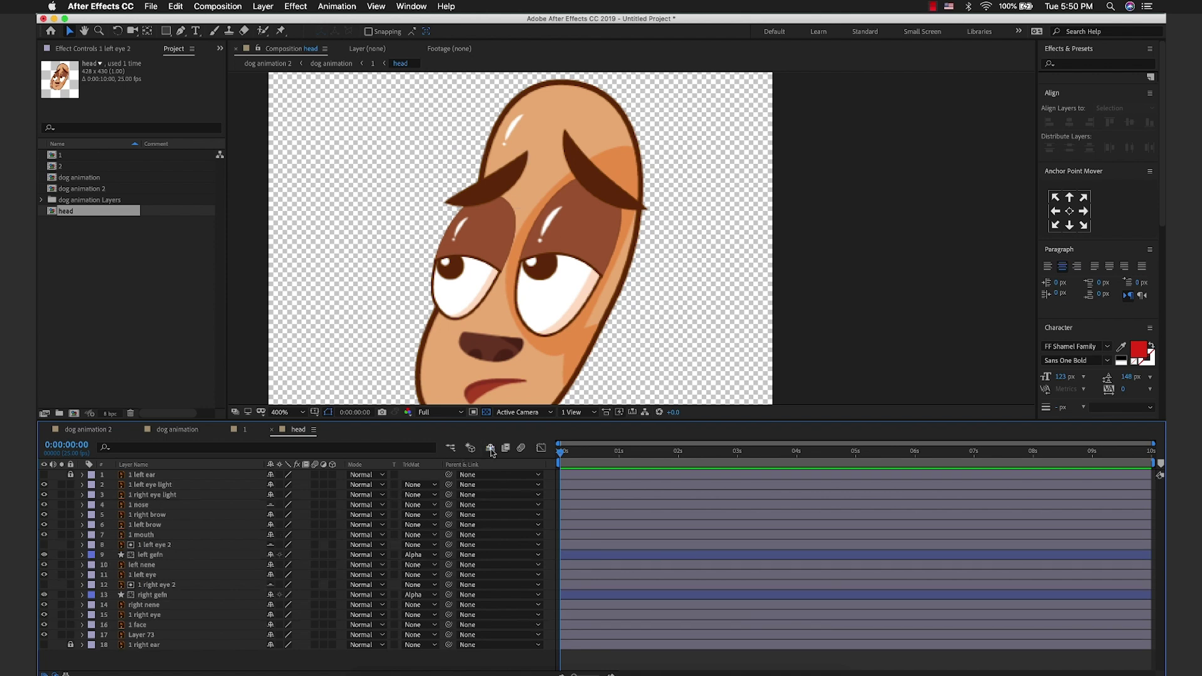
Step: Unshy '1 nose', duplicate '1 right eye' above 'right nene', and alpha-matte 'right nene' to the copy
click(271, 505)
click(491, 449)
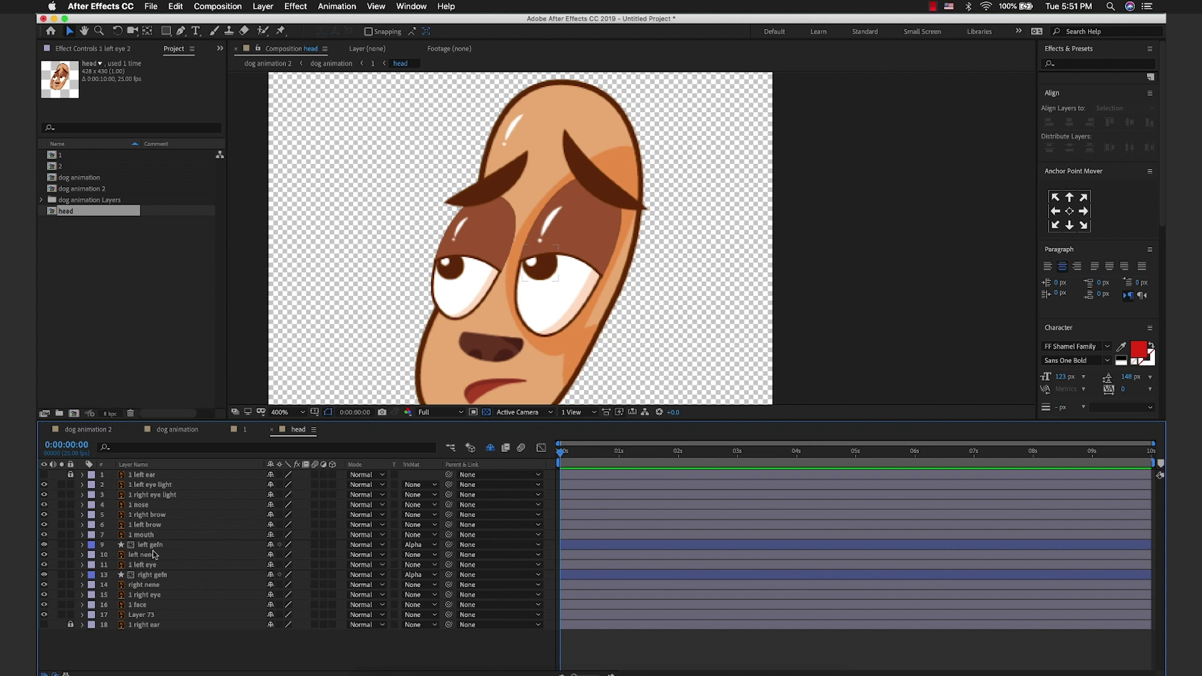
click(154, 594)
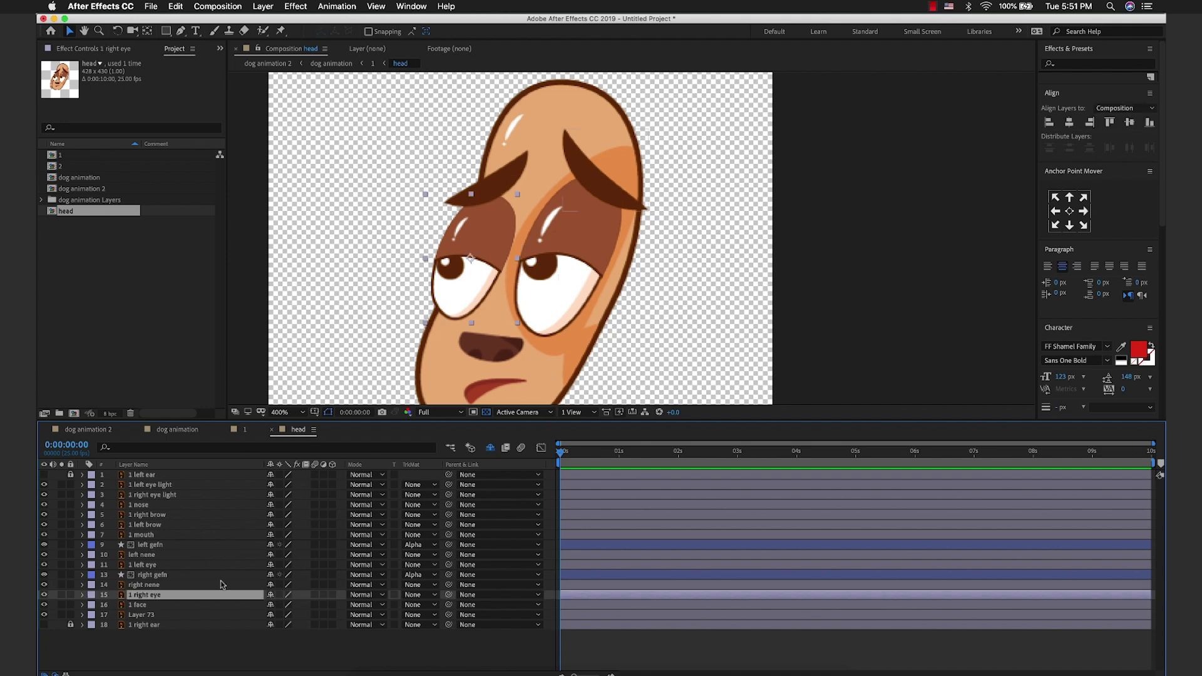
key(ctrl+d)
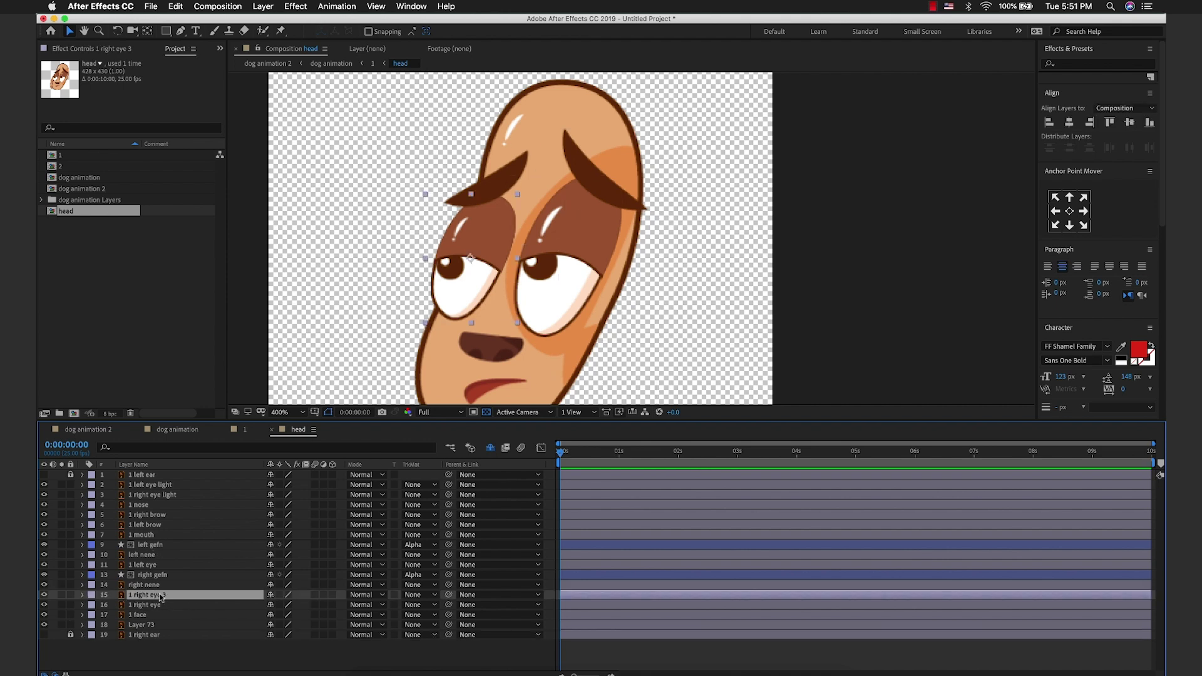
drag(160, 596, 162, 589)
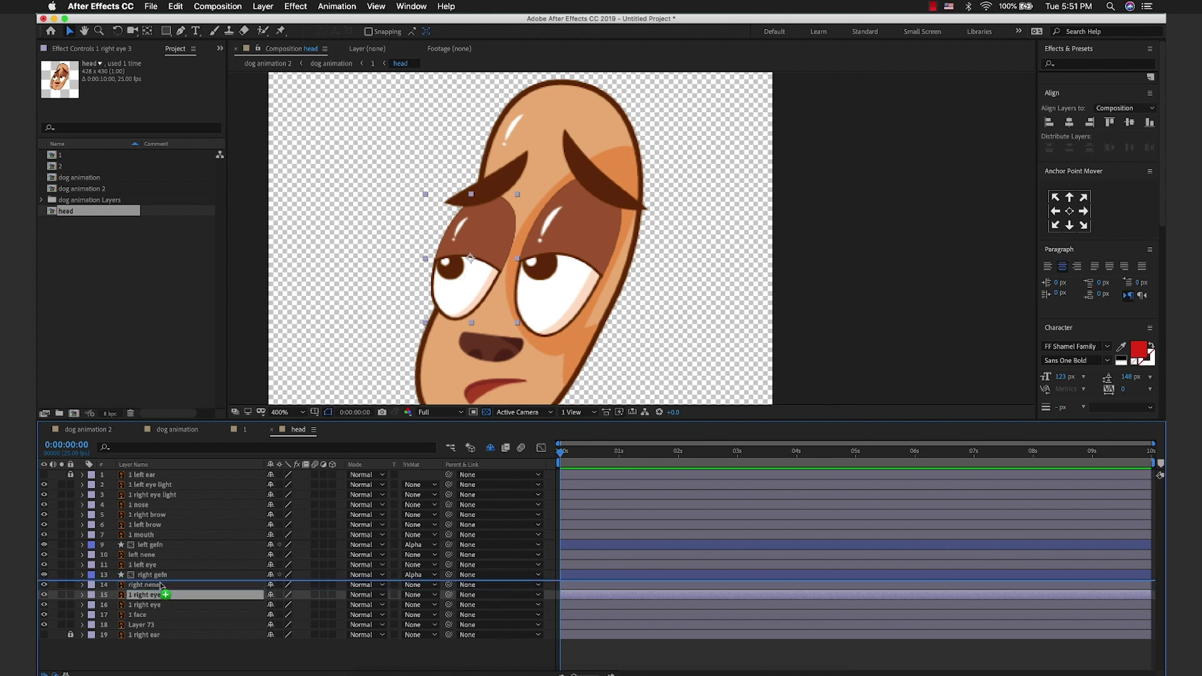
click(163, 596)
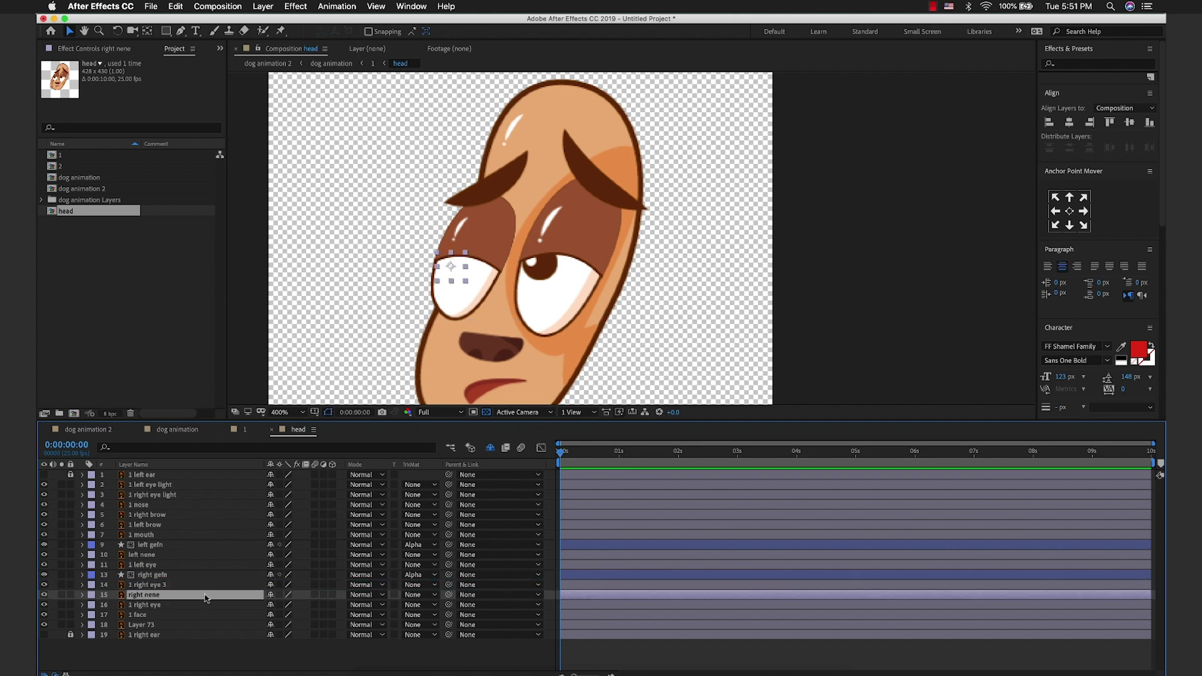
click(429, 595)
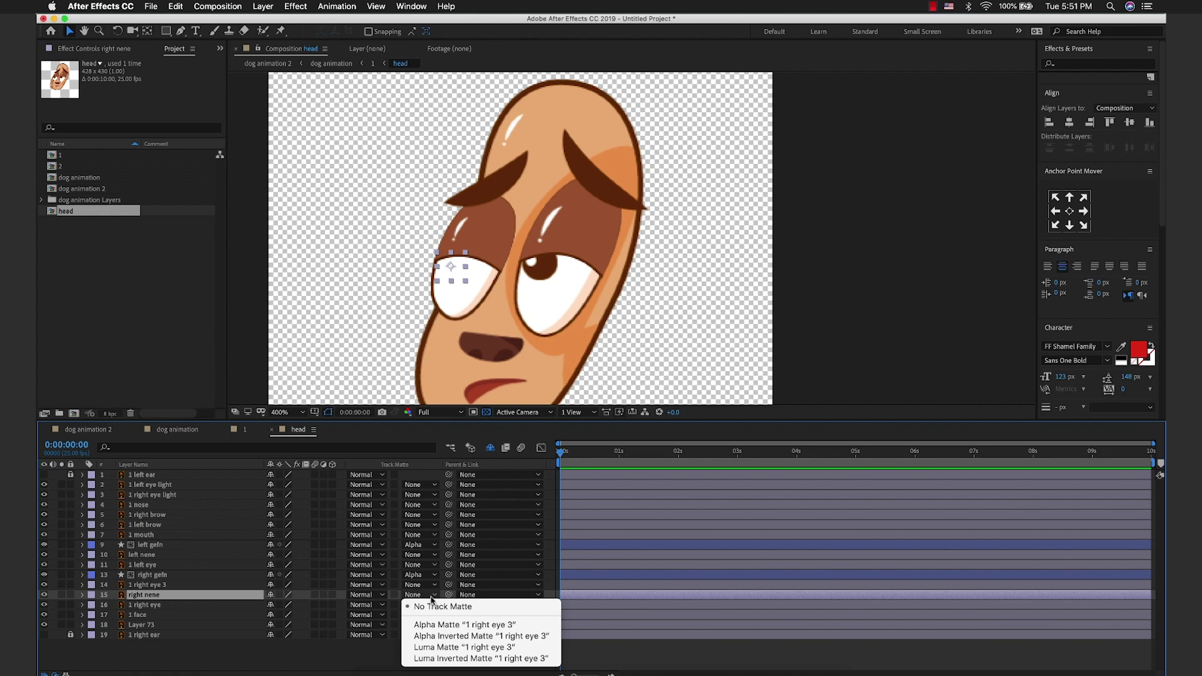
click(447, 625)
Step: Shift the right pupil up and to the right, then hide the '1 right eye 3' matte layer
scroll(433, 293, up, 1)
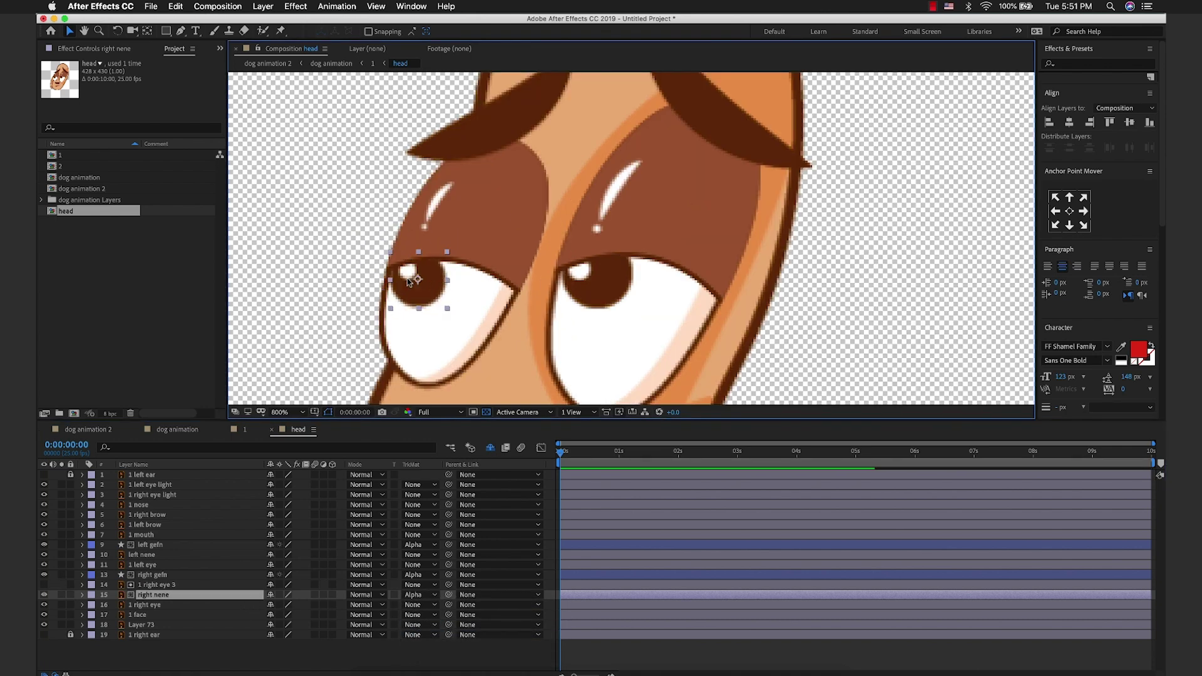
mouse_move(433, 292)
mouse_down()
mouse_move(449, 243)
mouse_move(361, 276)
mouse_move(408, 295)
mouse_up()
click(158, 585)
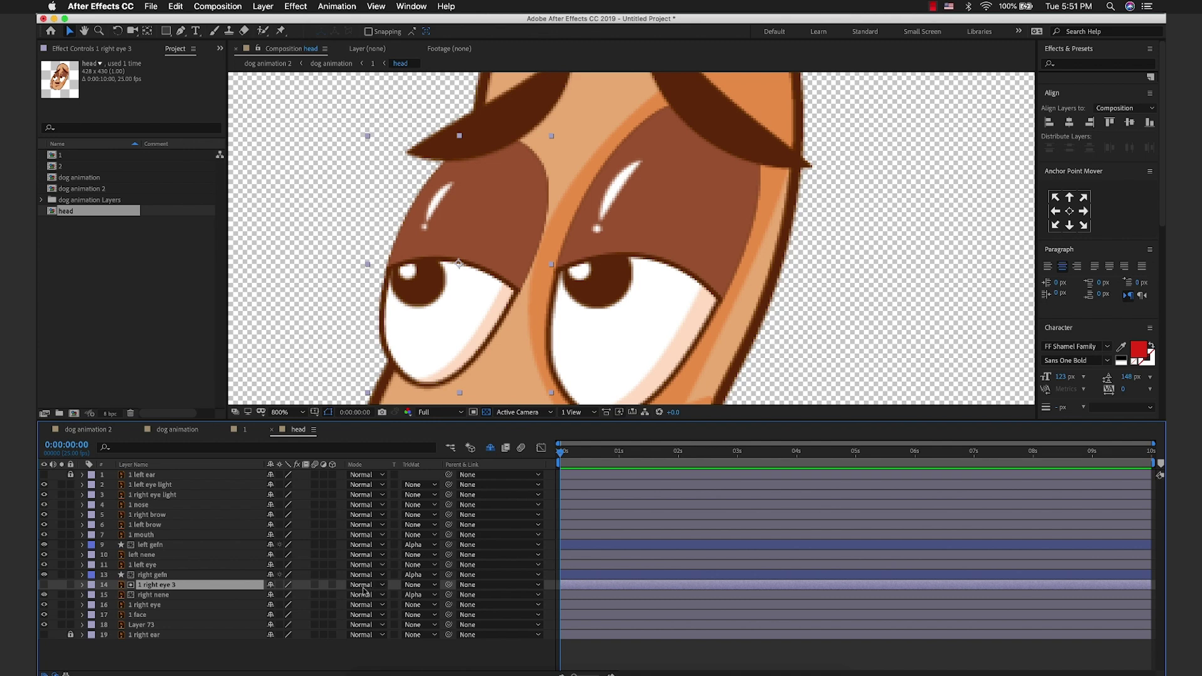
key(Delete)
scroll(715, 324, down, 1)
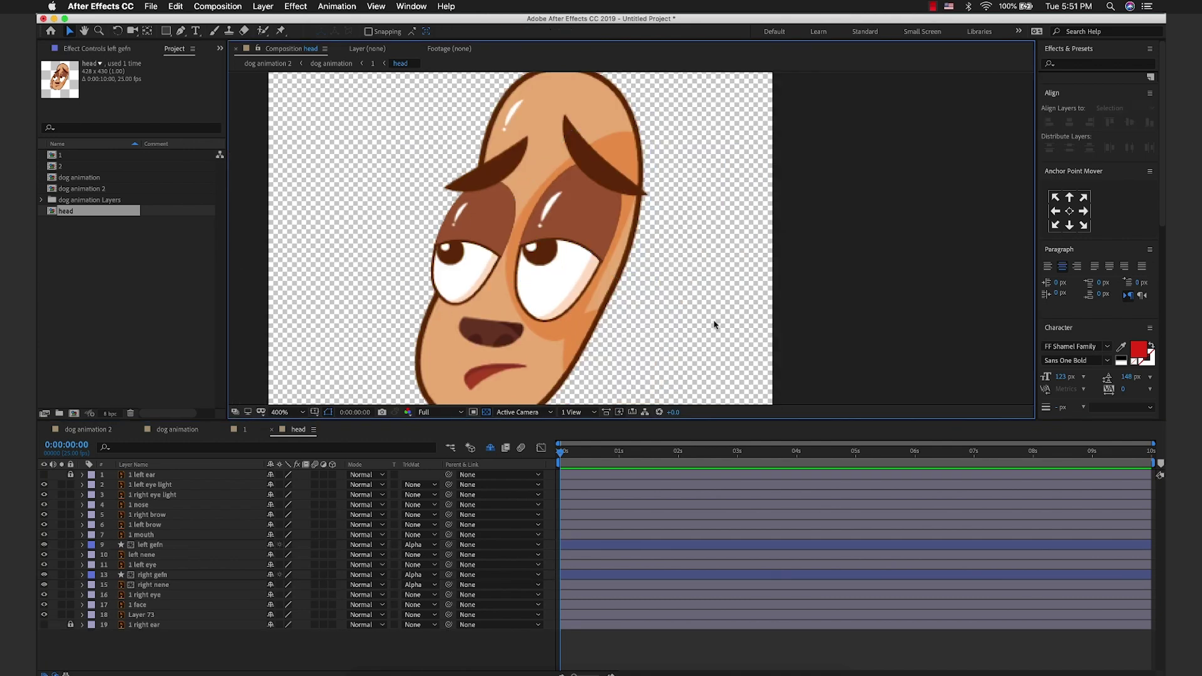
Step: Duplicate '1 left eye' above 'left nene' and alpha-matte 'left nene' to '1 left eye 3'
click(547, 297)
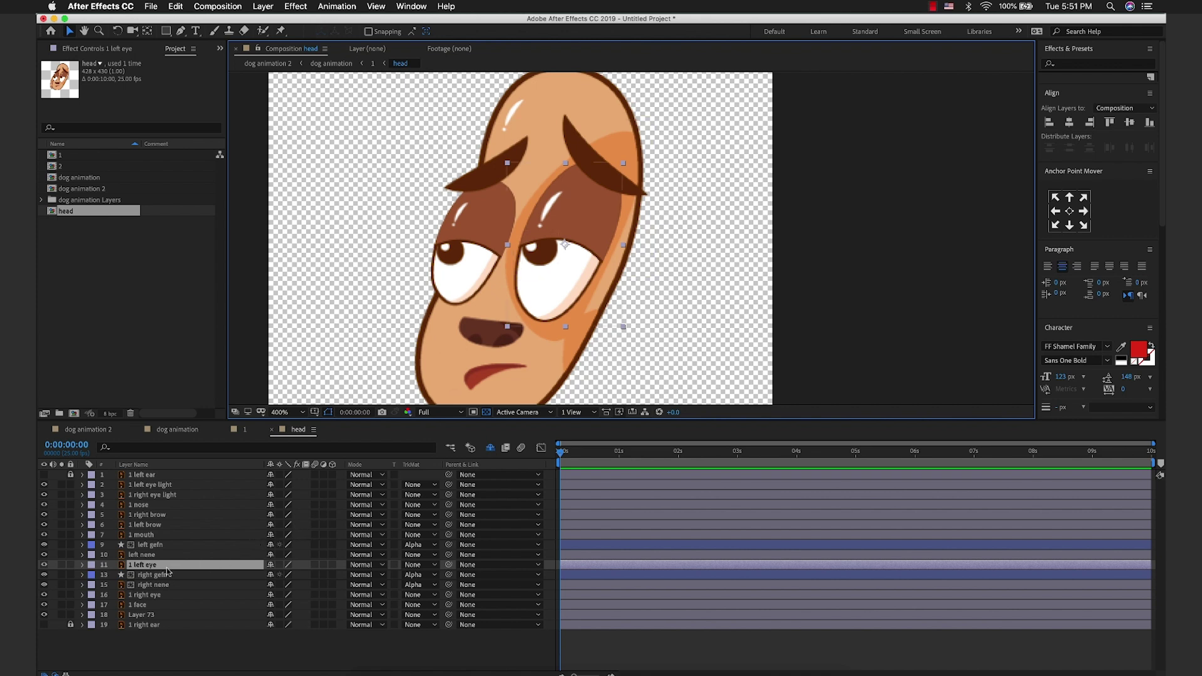
key(ctrl+d)
drag(143, 565, 163, 559)
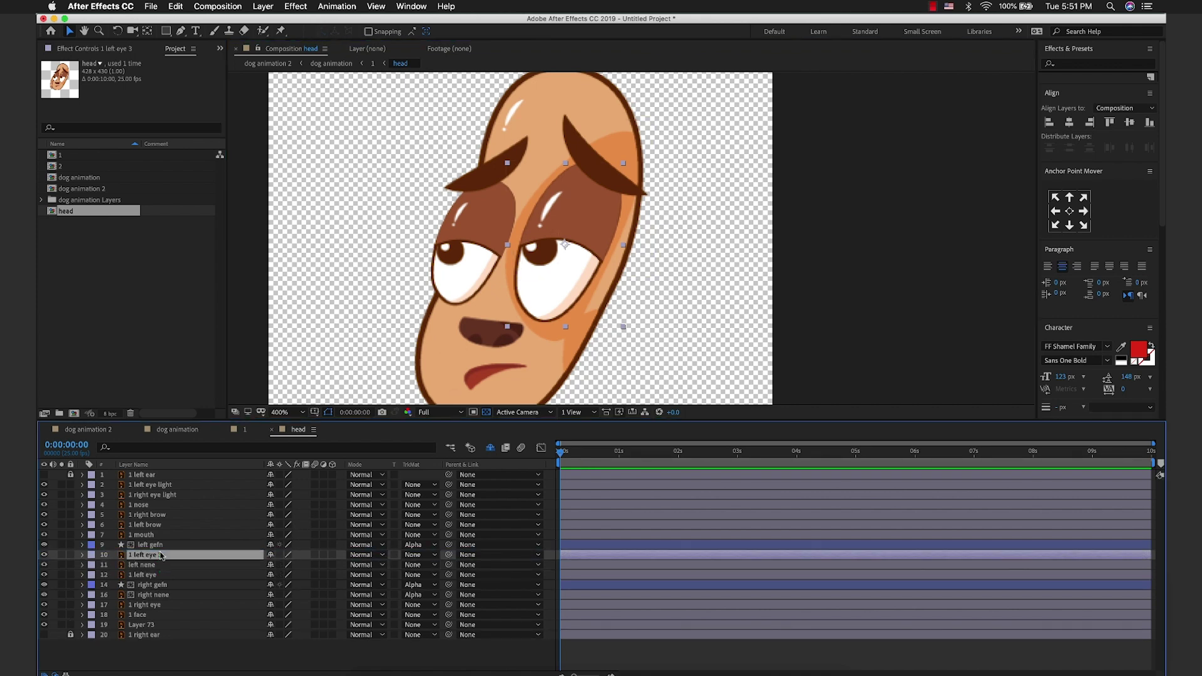
click(203, 566)
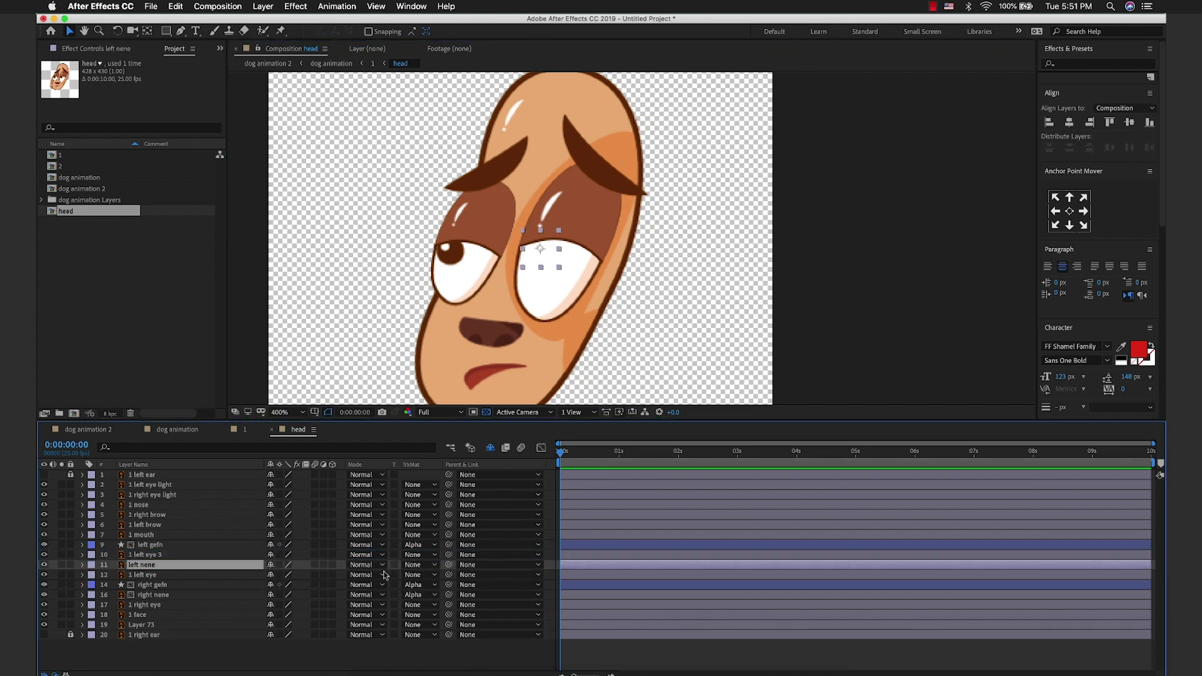
click(416, 564)
click(431, 595)
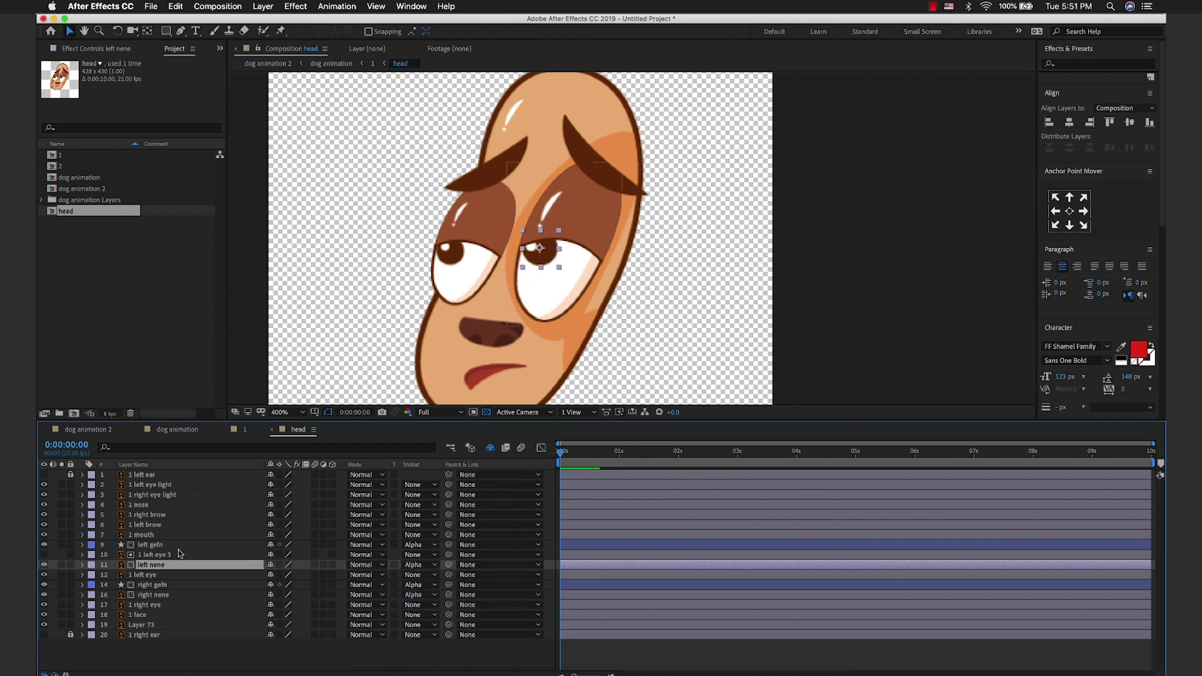
Step: Make '1 left eye 3' shy and nudge the left pupil slightly to the right
click(161, 556)
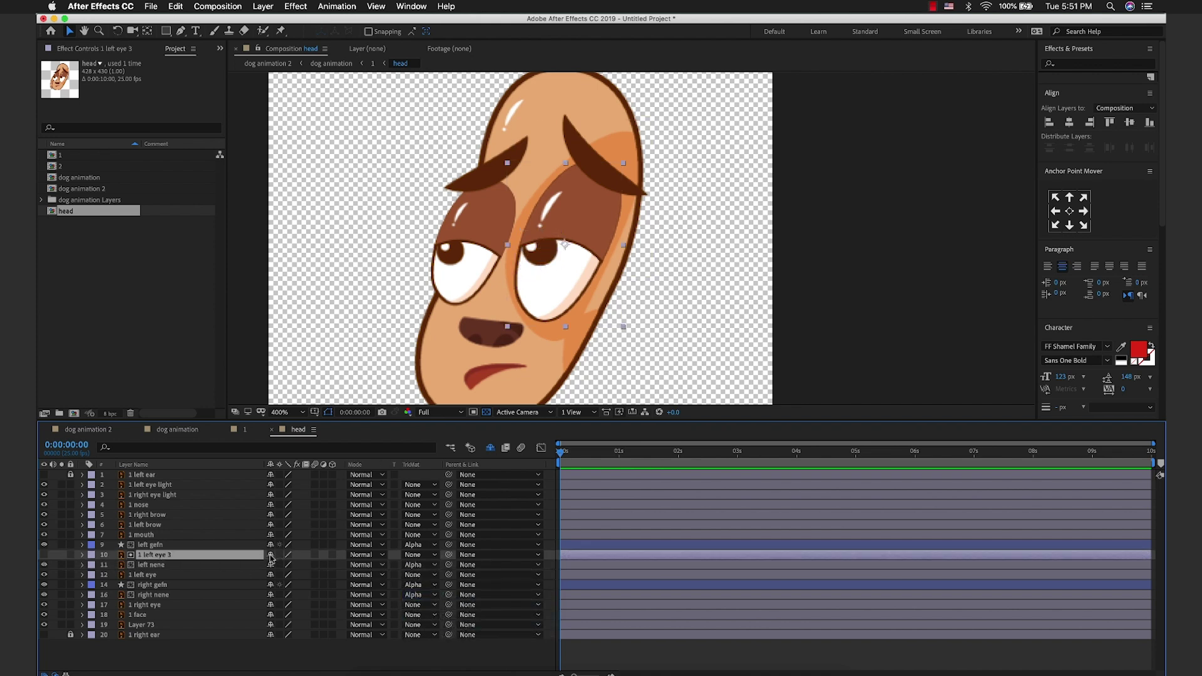
click(270, 557)
click(509, 258)
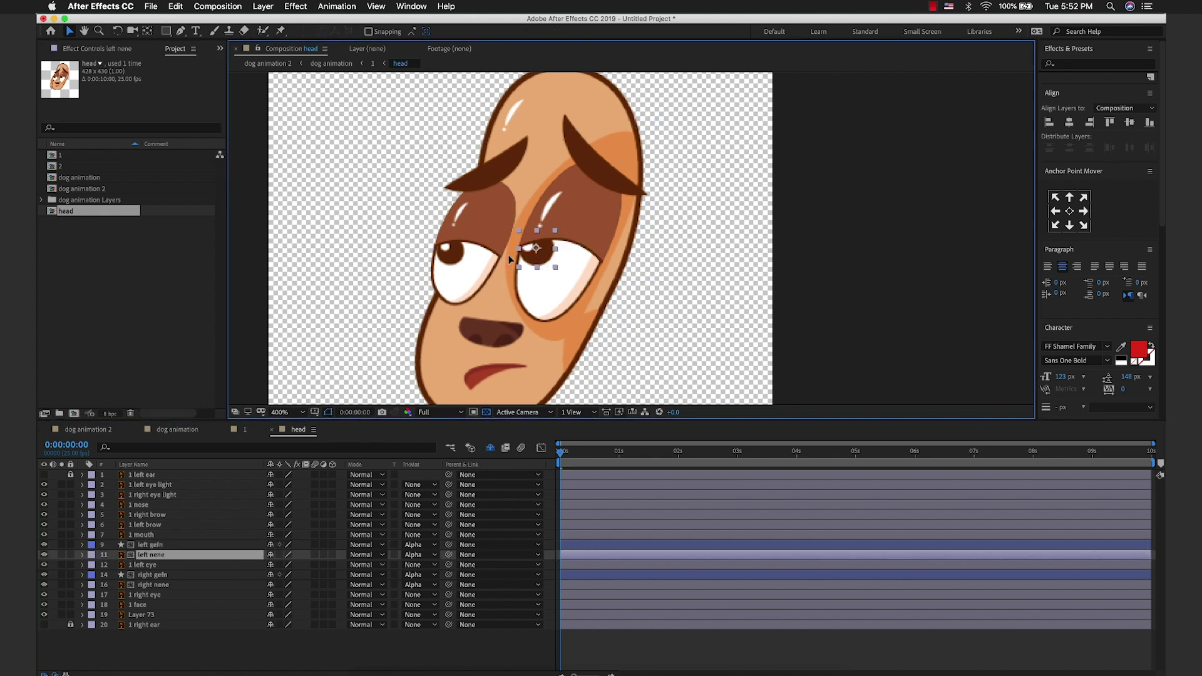
drag(519, 259, 524, 258)
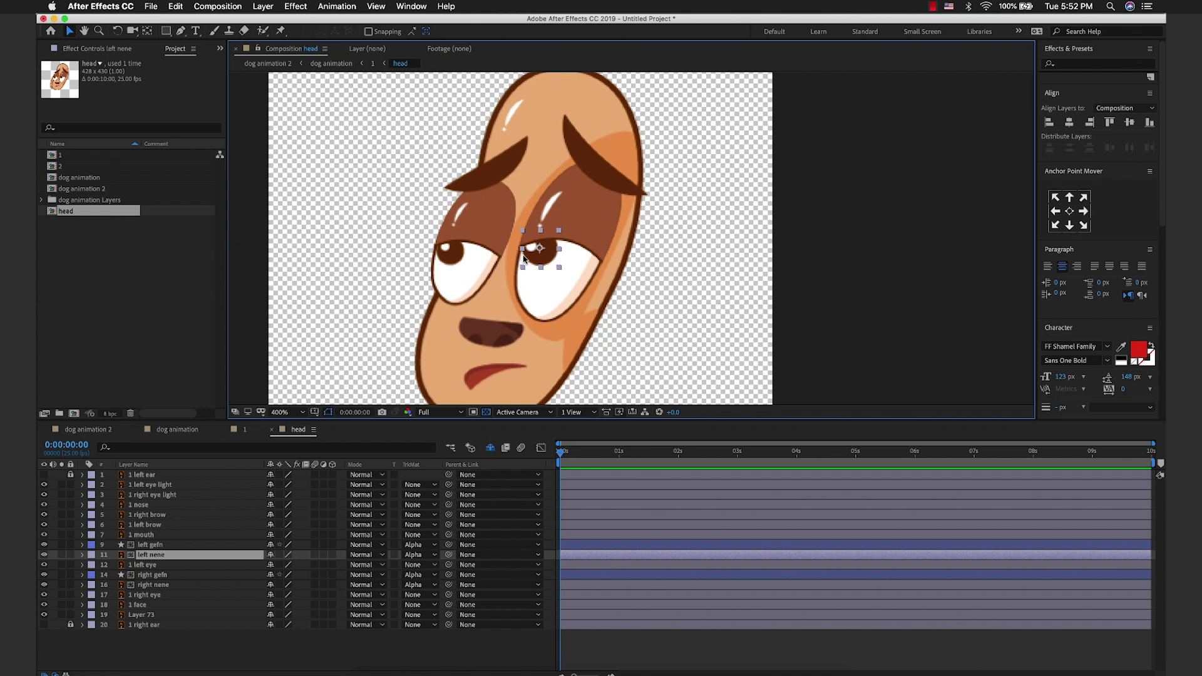
Step: Make both eye layers and the '1 face' layer shy
click(150, 565)
shift+click(150, 544)
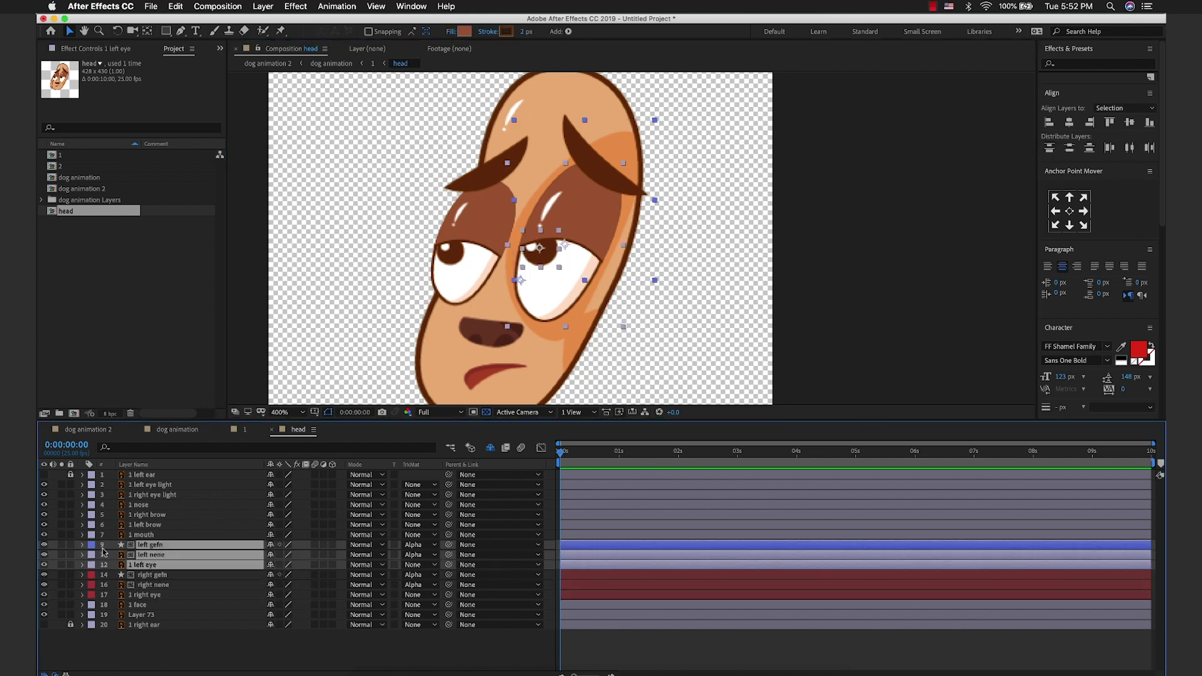
click(164, 595)
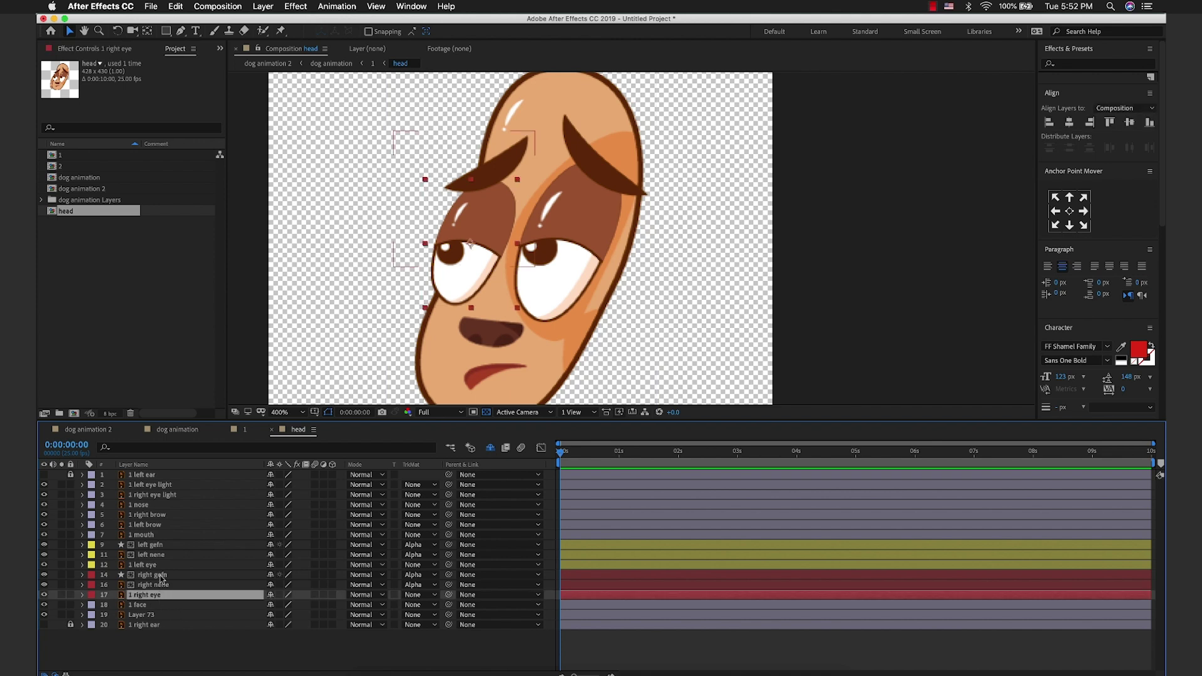
super+click(246, 565)
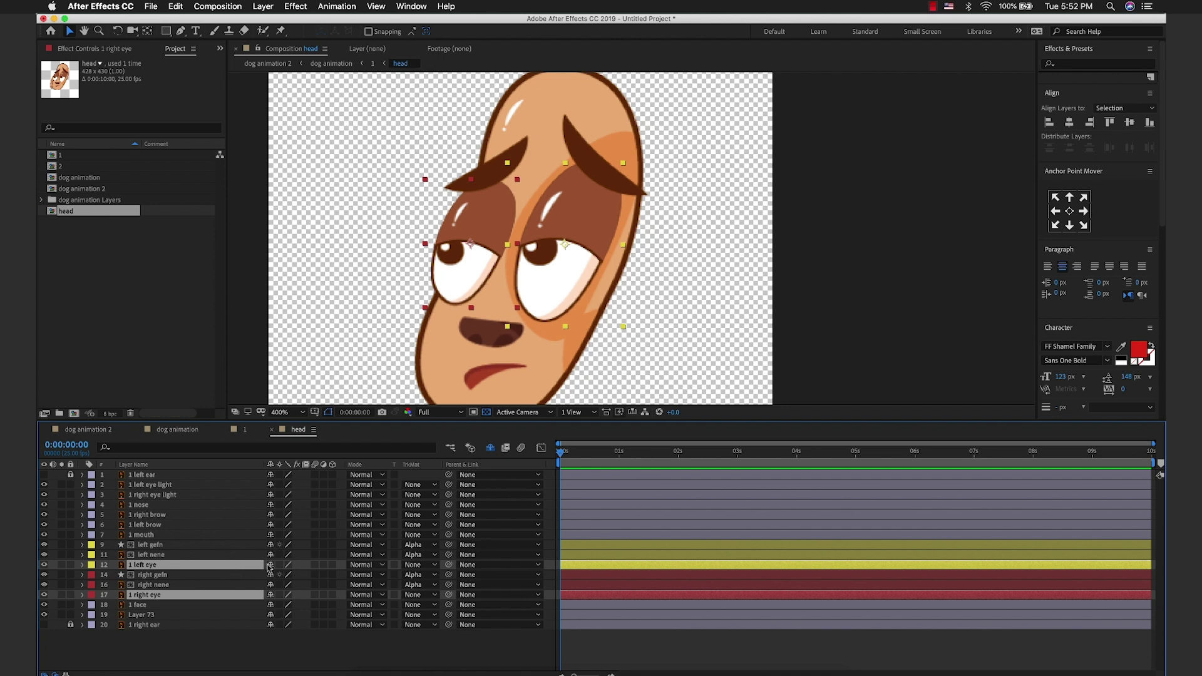
click(270, 565)
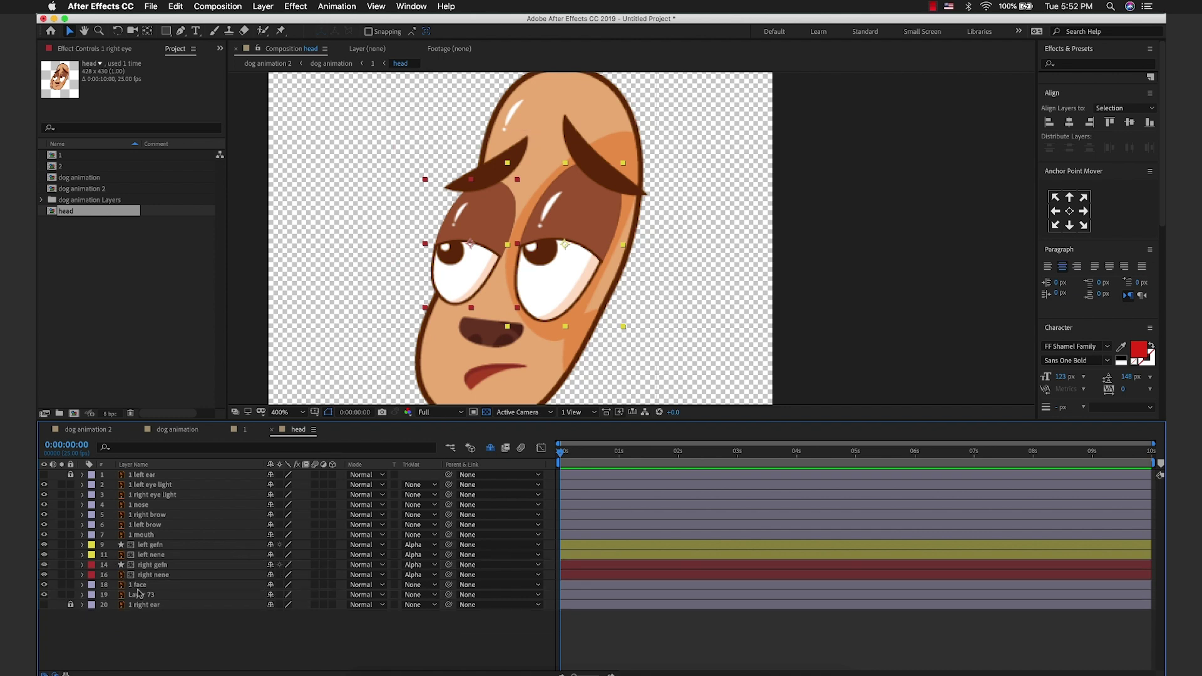
click(160, 585)
click(271, 585)
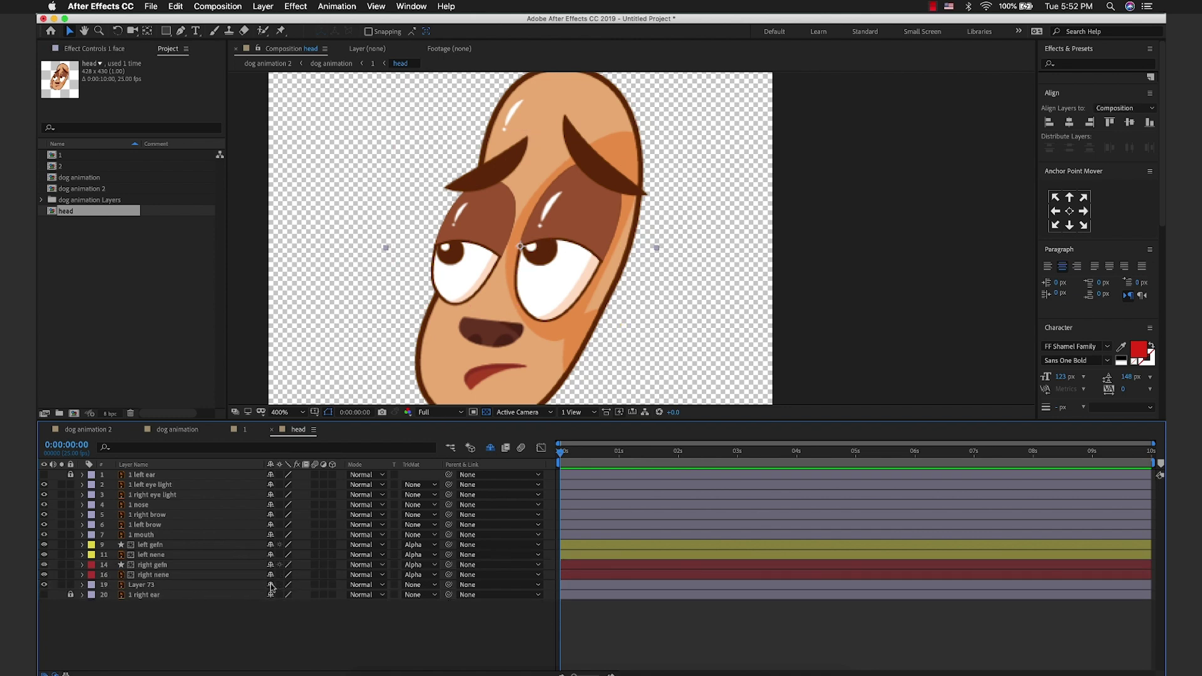
Step: Pull the stray Layer 73 shape off the right eye and delete it
click(160, 585)
scroll(566, 229, up, 1)
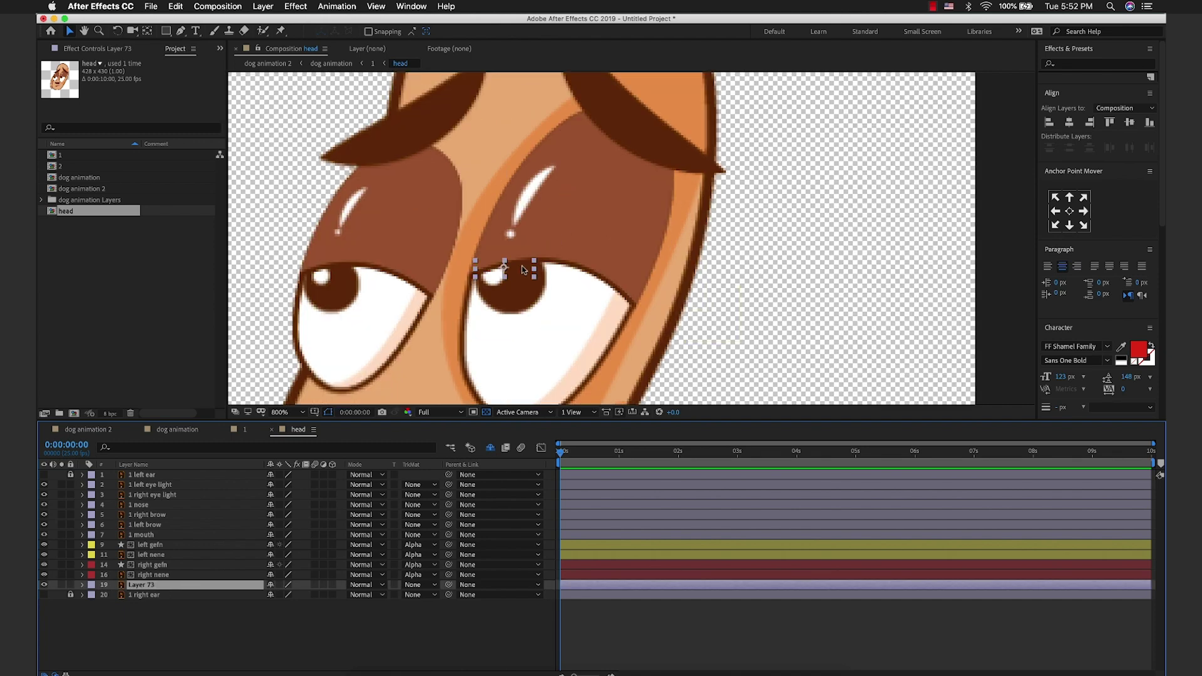
drag(524, 269, 742, 290)
key(Delete)
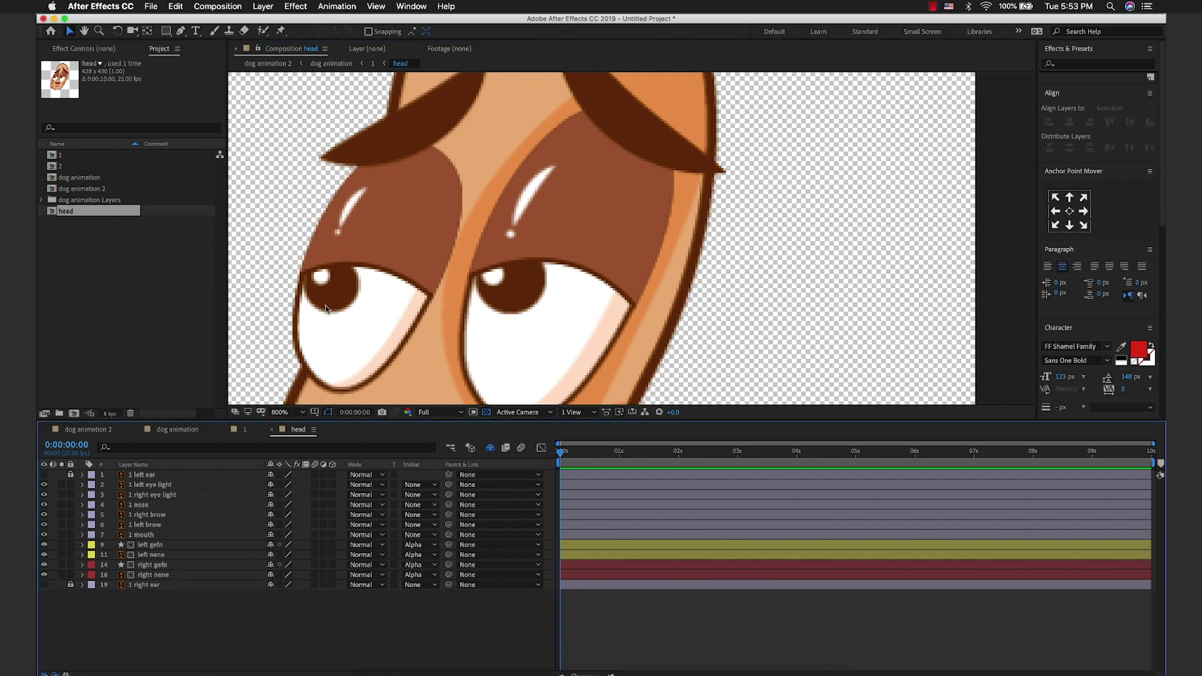
Step: Make both ear layers visible with Green labels, then return to composition '1'
click(44, 585)
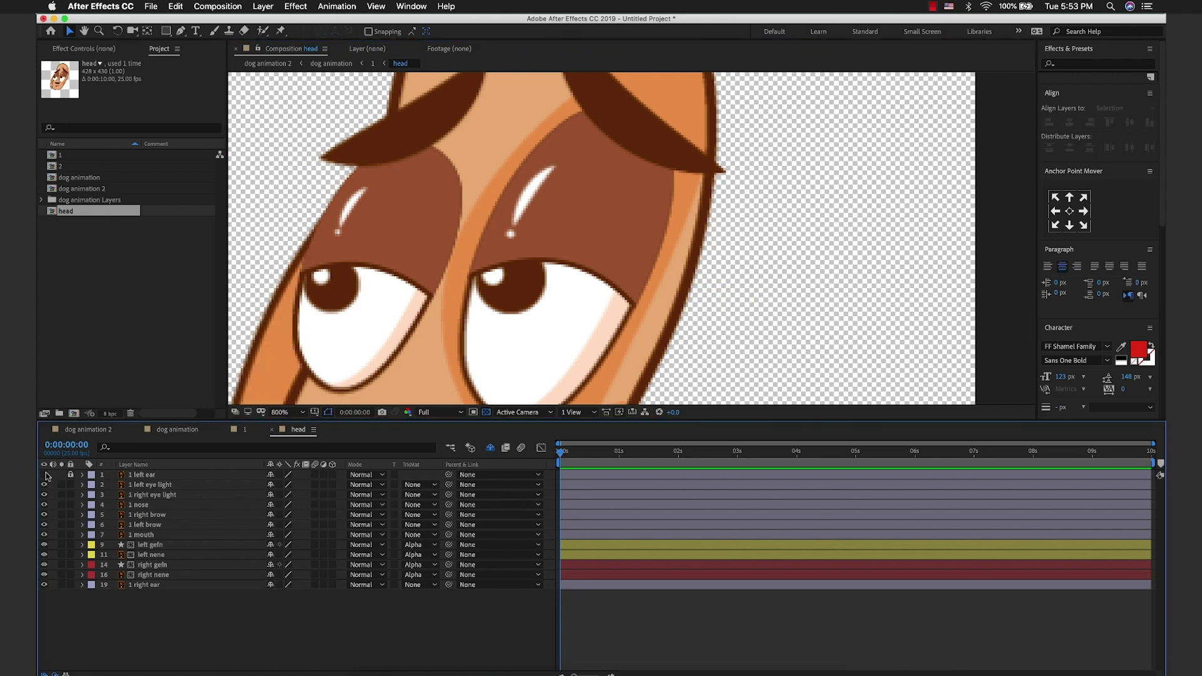
click(44, 474)
click(133, 473)
shift+click(144, 585)
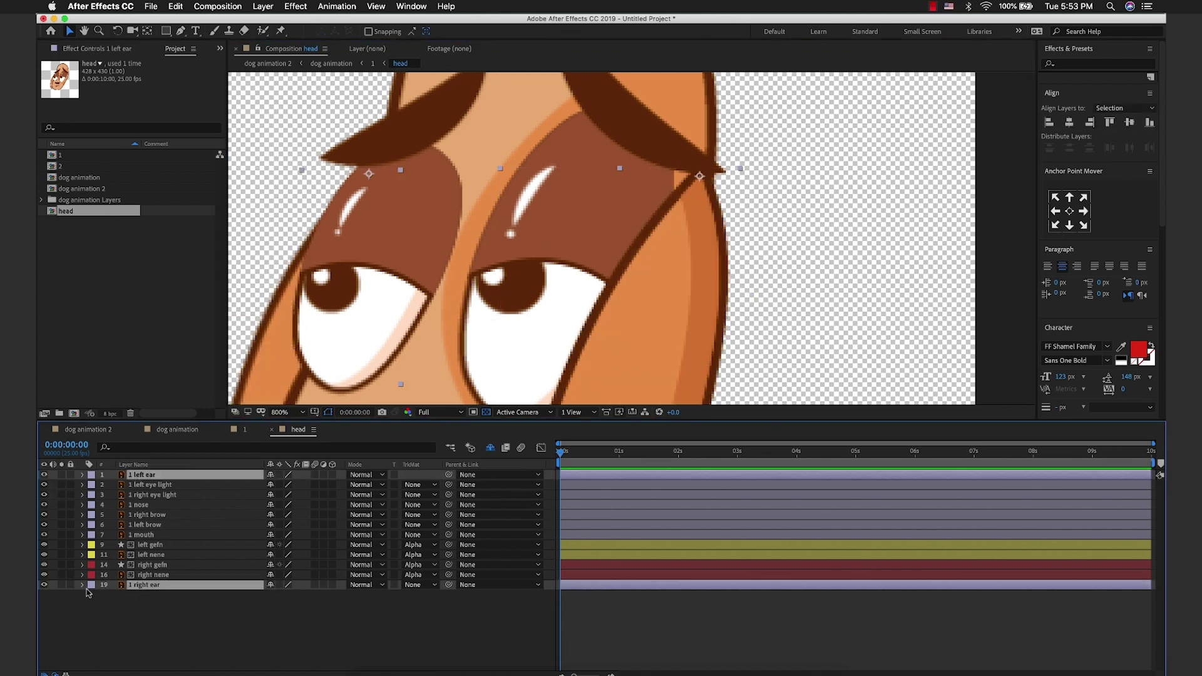
click(91, 585)
click(119, 588)
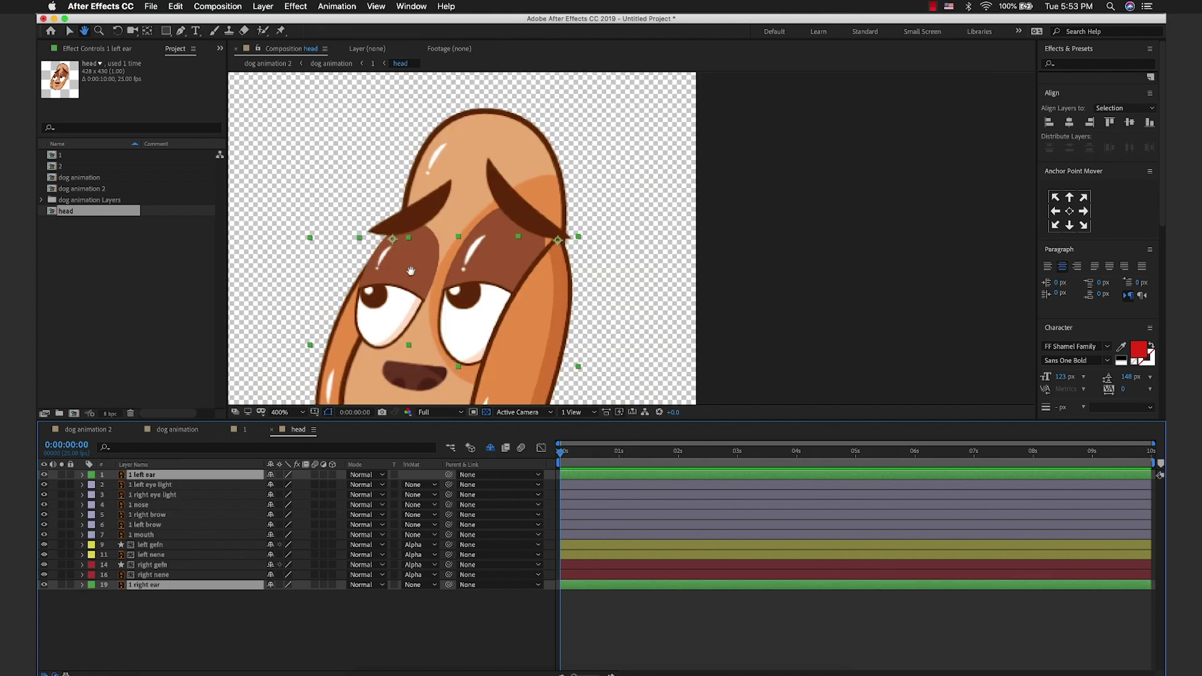
drag(411, 271, 420, 224)
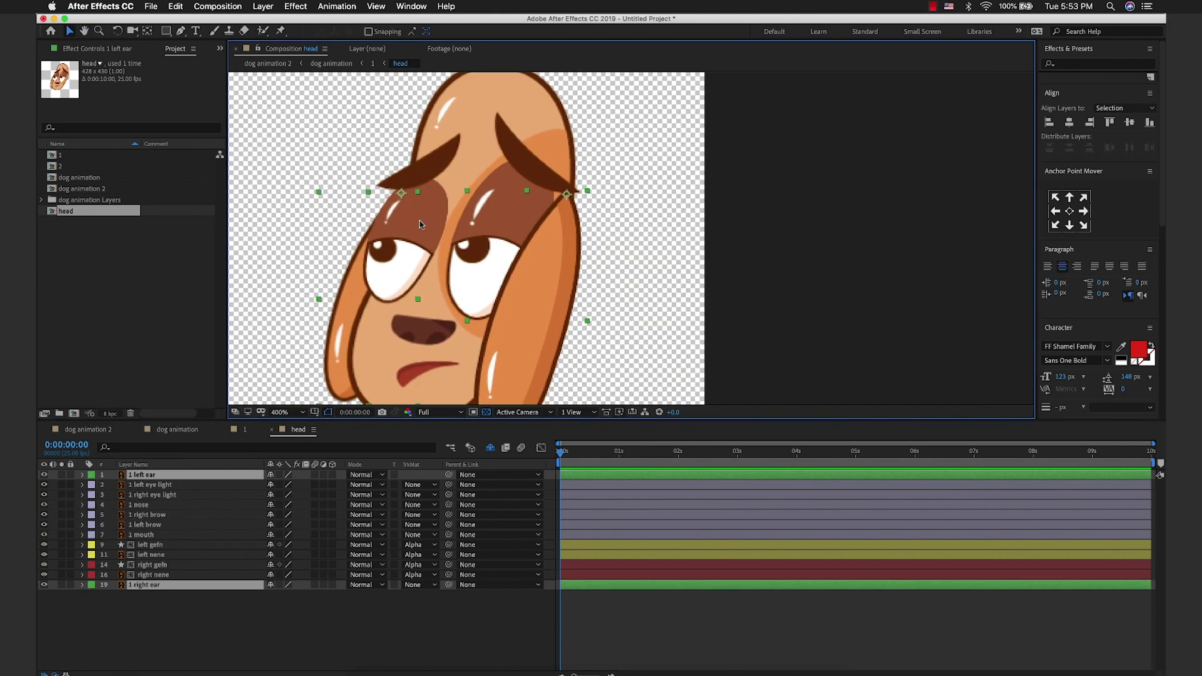
click(242, 434)
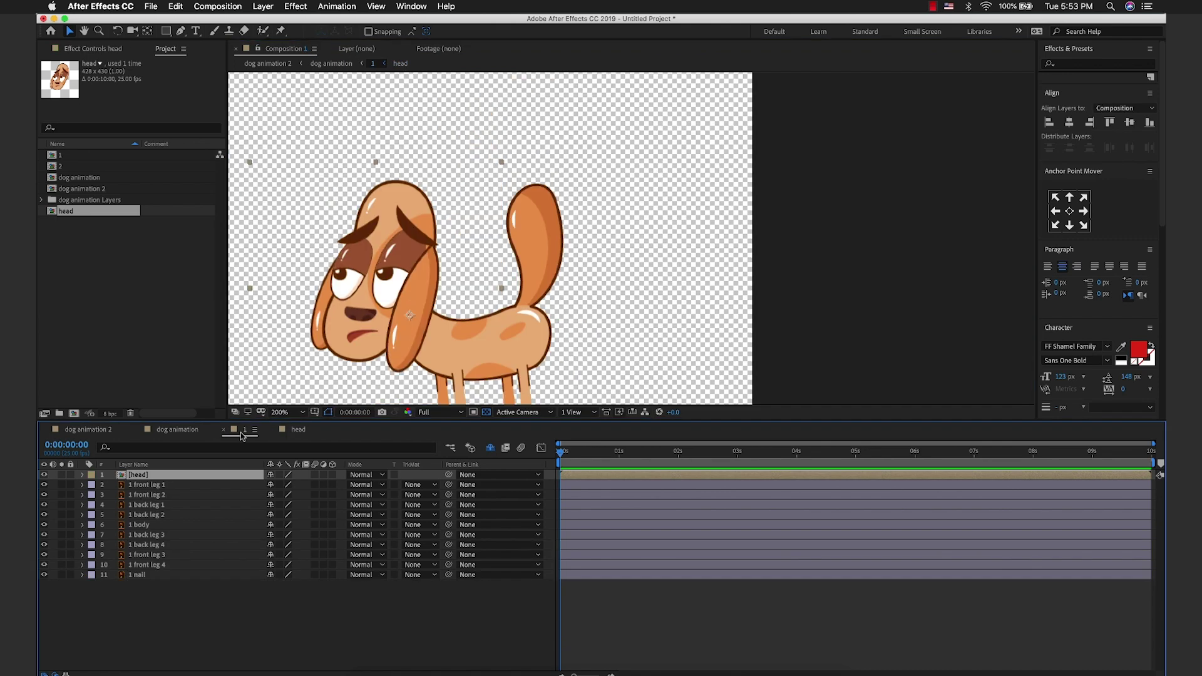
Step: Lock the head layer and set all leg layers' Opacity to 60%
drag(384, 309, 393, 220)
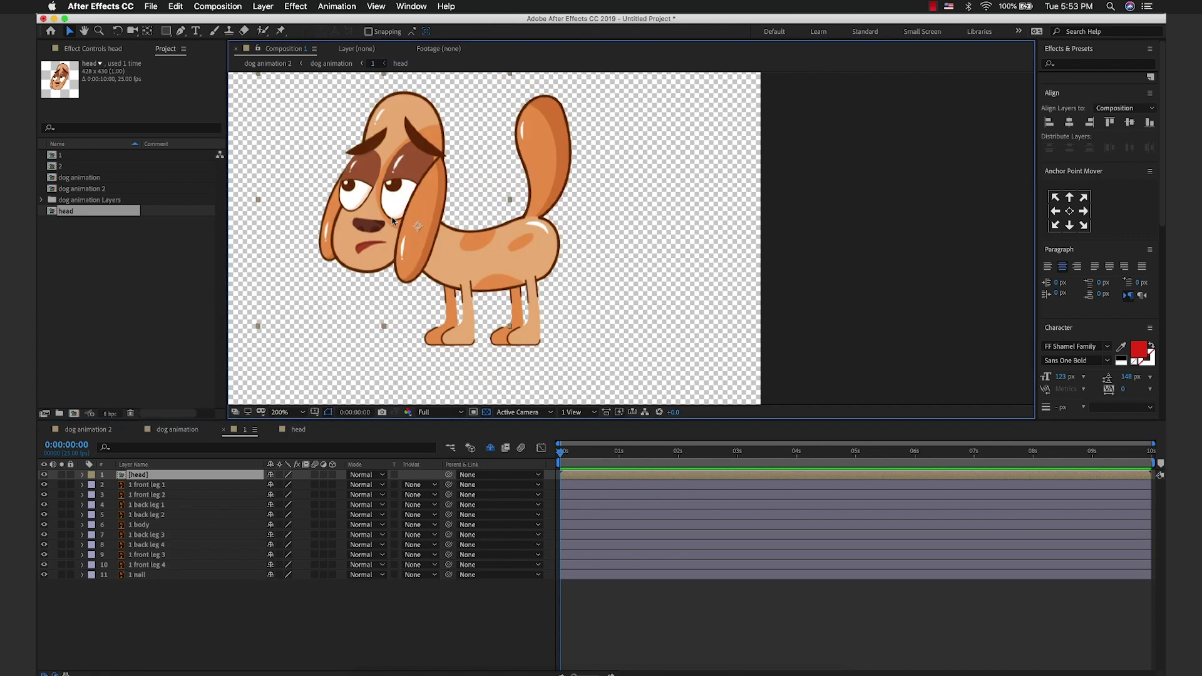
click(70, 474)
drag(621, 310, 378, 380)
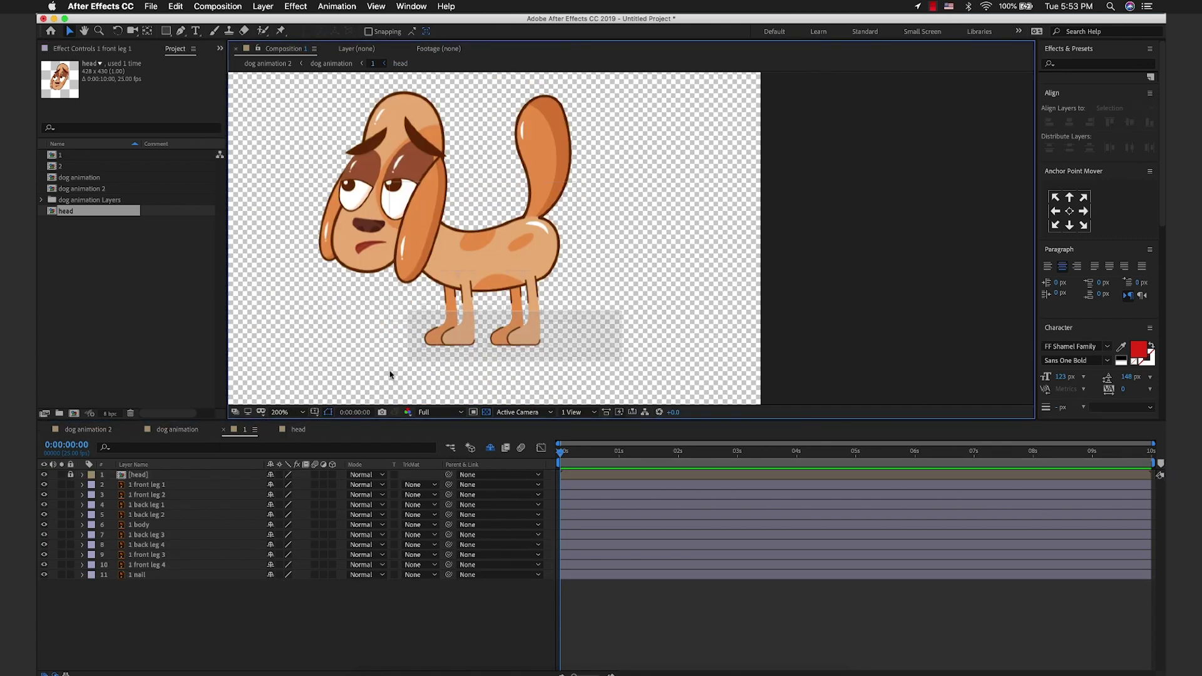
super+click(153, 529)
key(t)
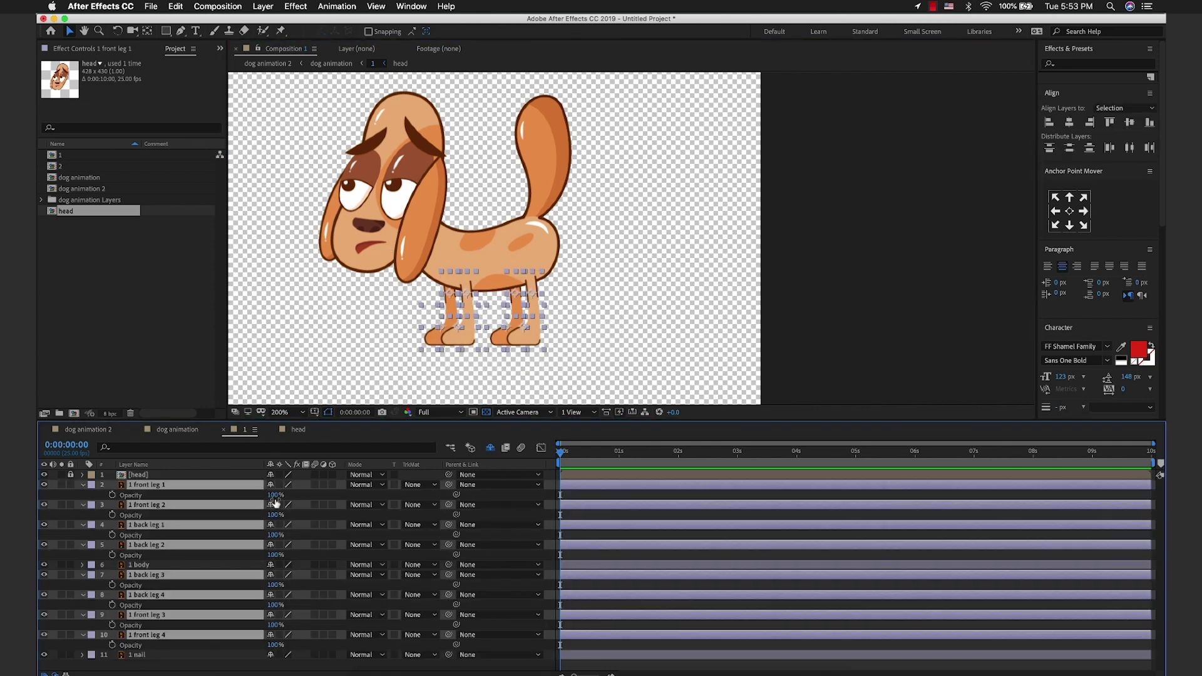
mouse_move(277, 497)
mouse_down()
mouse_move(250, 499)
mouse_move(269, 499)
mouse_up()
click(630, 260)
Step: With the Pan Behind tool, move '1 back leg 2''s anchor point up to the hip
scroll(496, 303, up, 2)
click(497, 308)
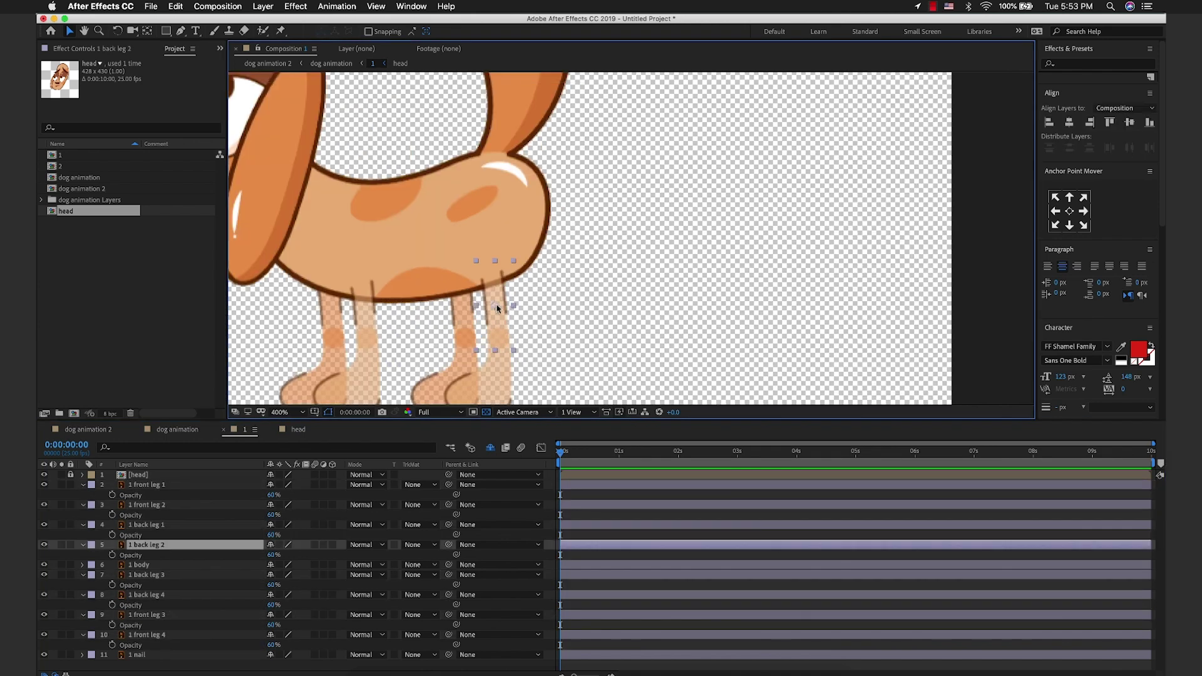
key(y)
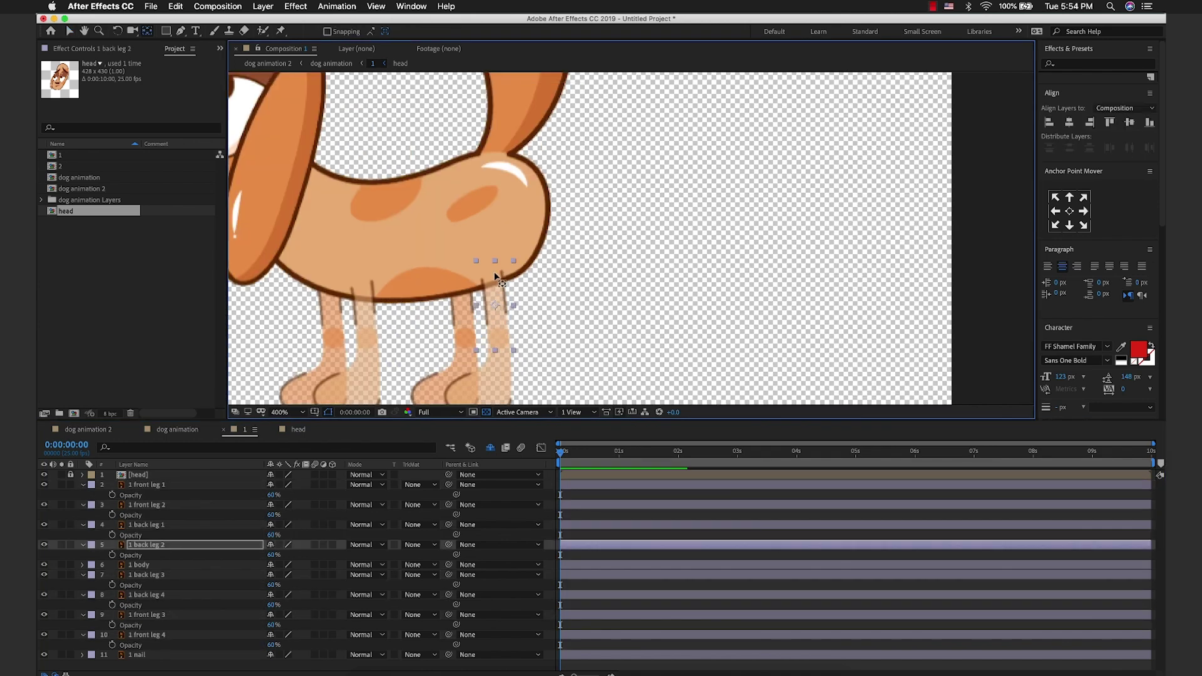
scroll(497, 303, up, 2)
drag(496, 293, 487, 269)
scroll(495, 294, down, 3)
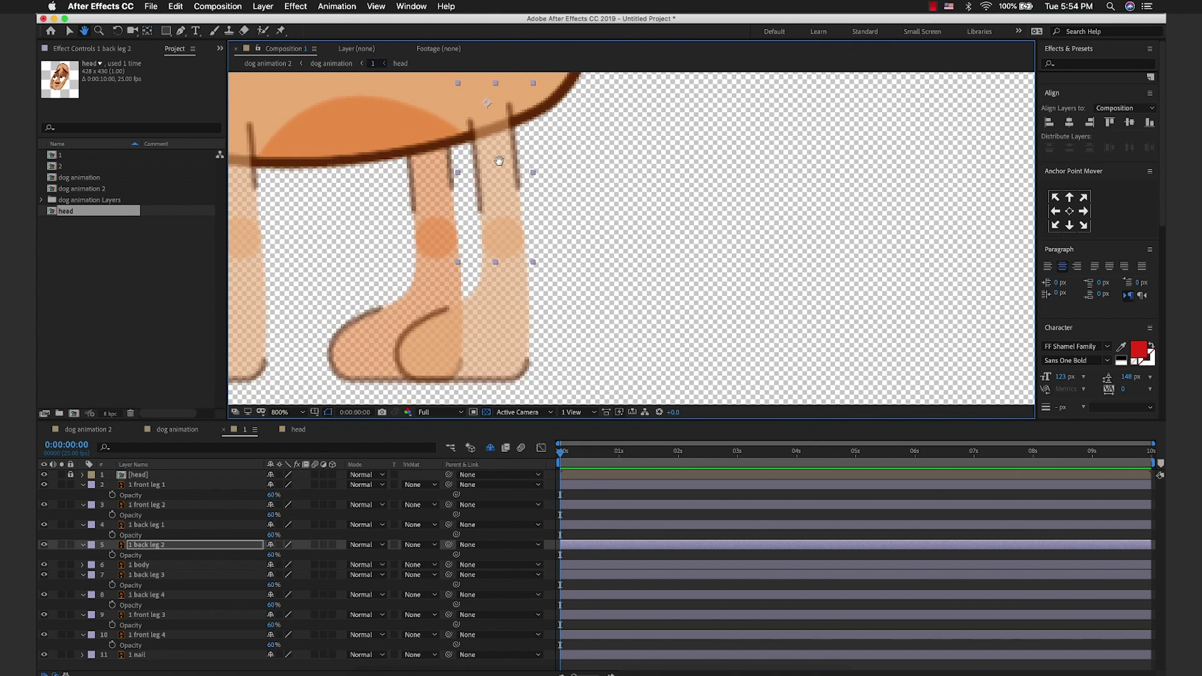
click(497, 316)
Step: Move the anchor points of back legs 1 and 3 to the tops of the legs
drag(487, 274, 501, 240)
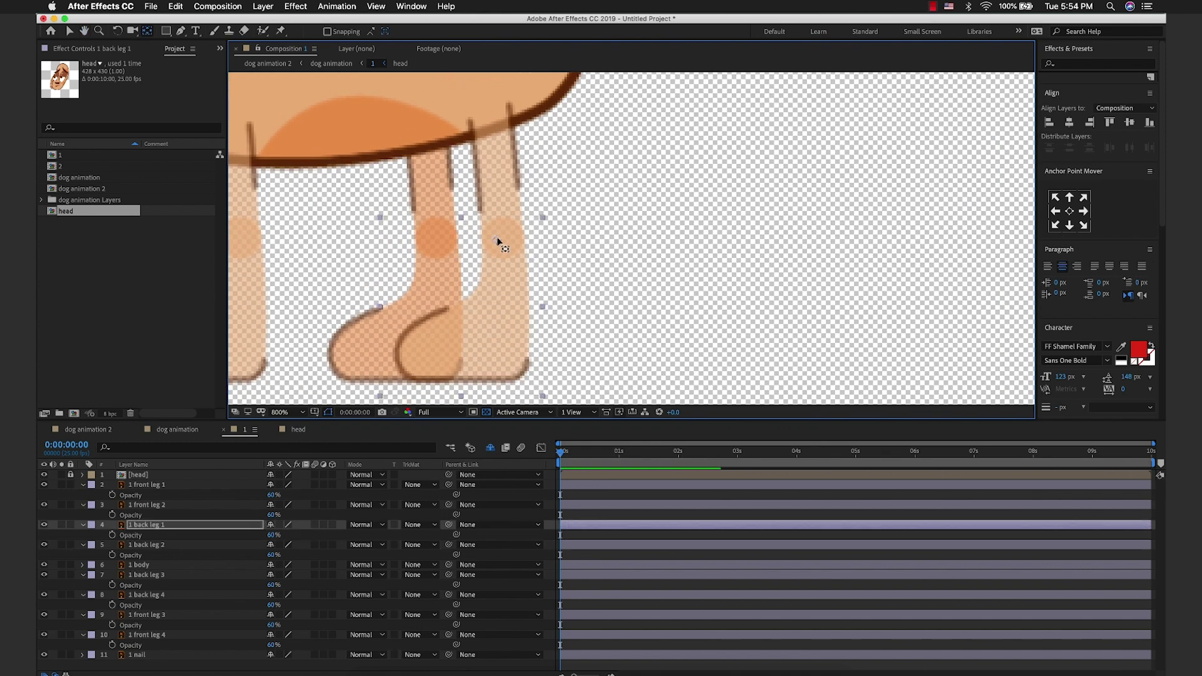
scroll(502, 239, up, 2)
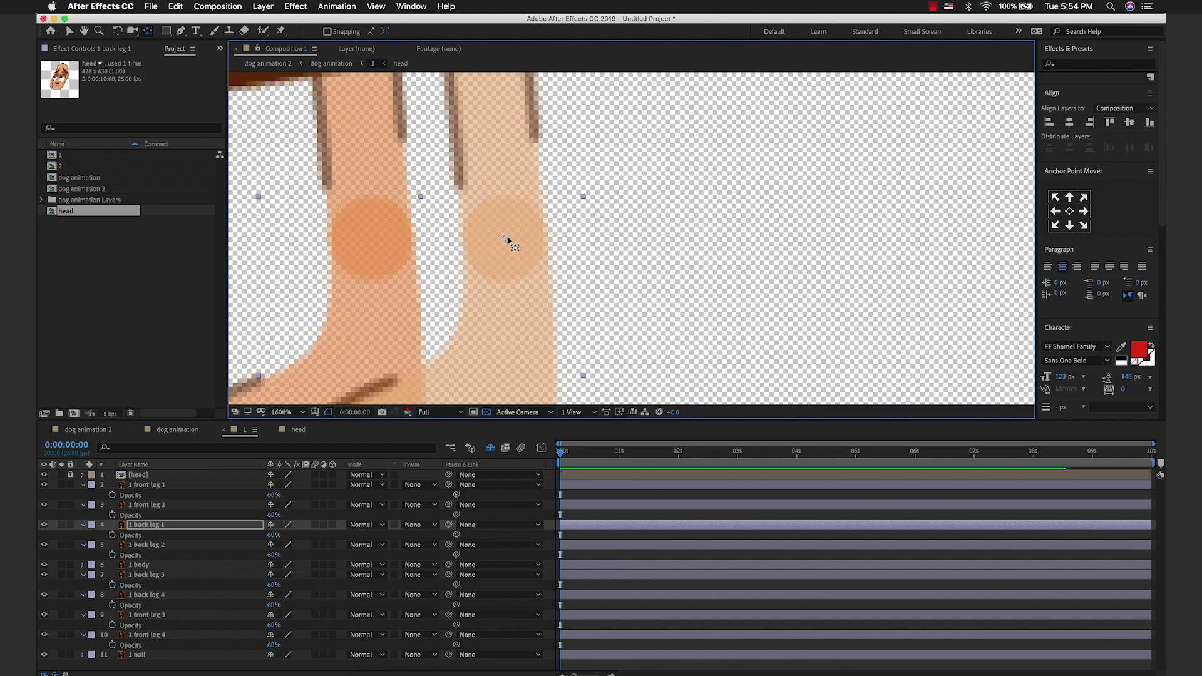
scroll(509, 241, down, 2)
click(369, 338)
mouse_move(399, 307)
mouse_down()
mouse_move(438, 244)
mouse_move(428, 243)
mouse_up()
Step: Lock the '1 body' layer and raise '1 back leg 4''s anchor to the hip
click(429, 171)
scroll(454, 256, down, 2)
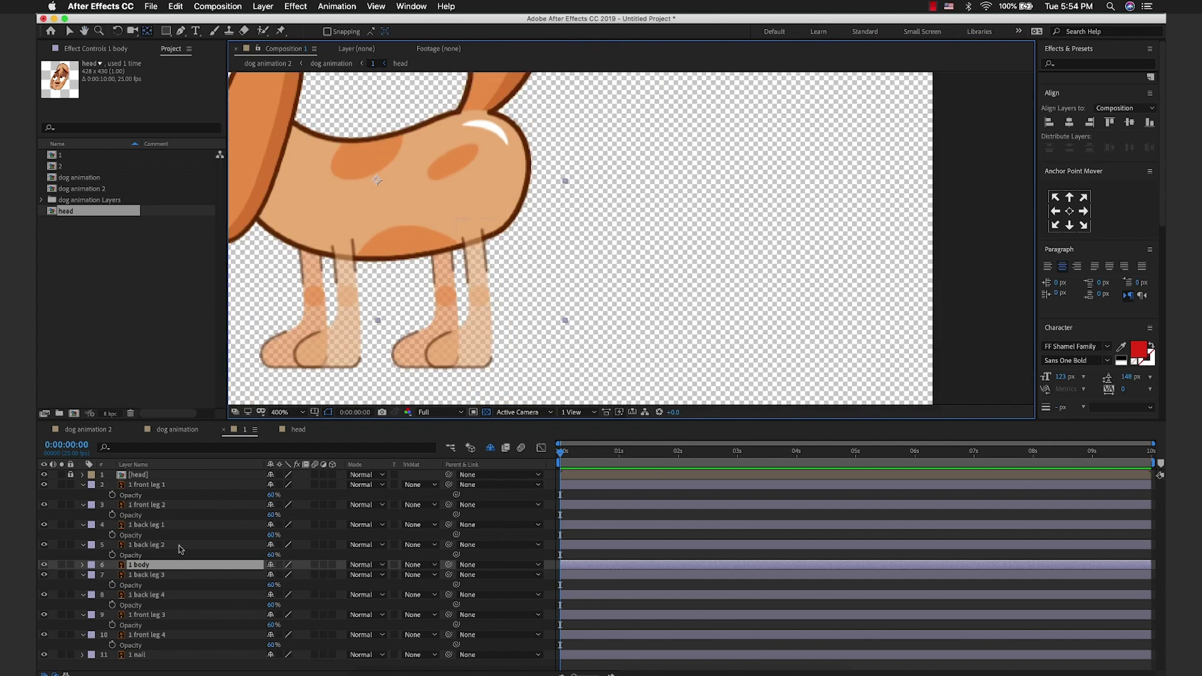
click(174, 546)
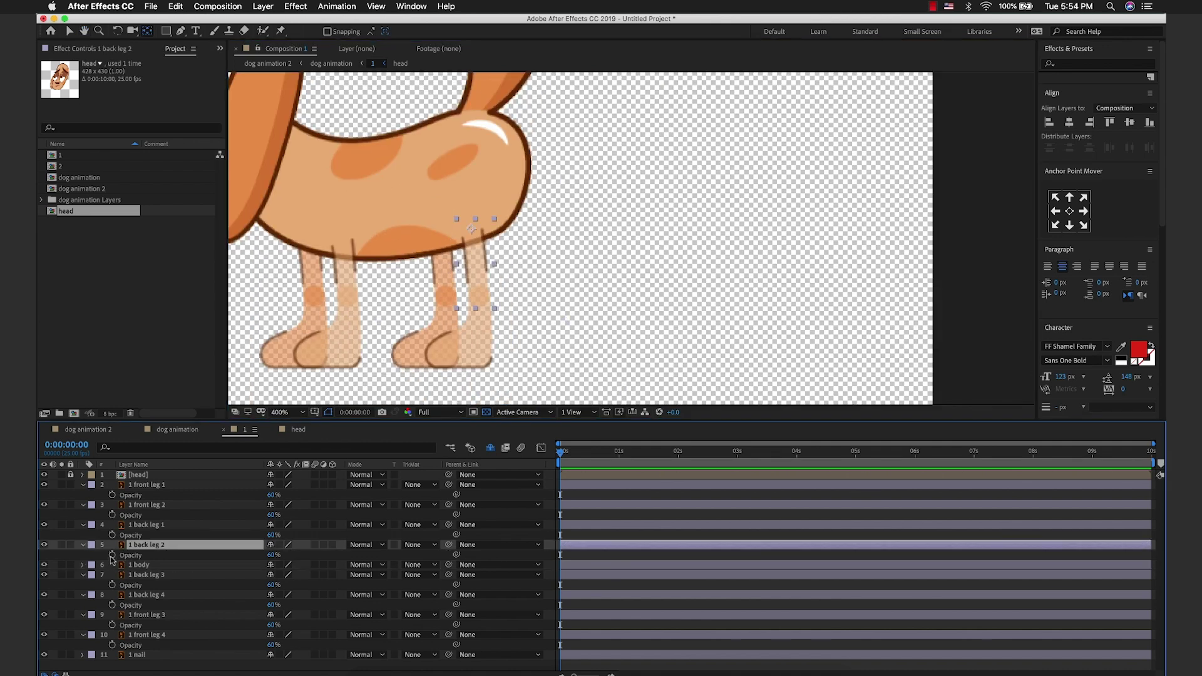
click(70, 564)
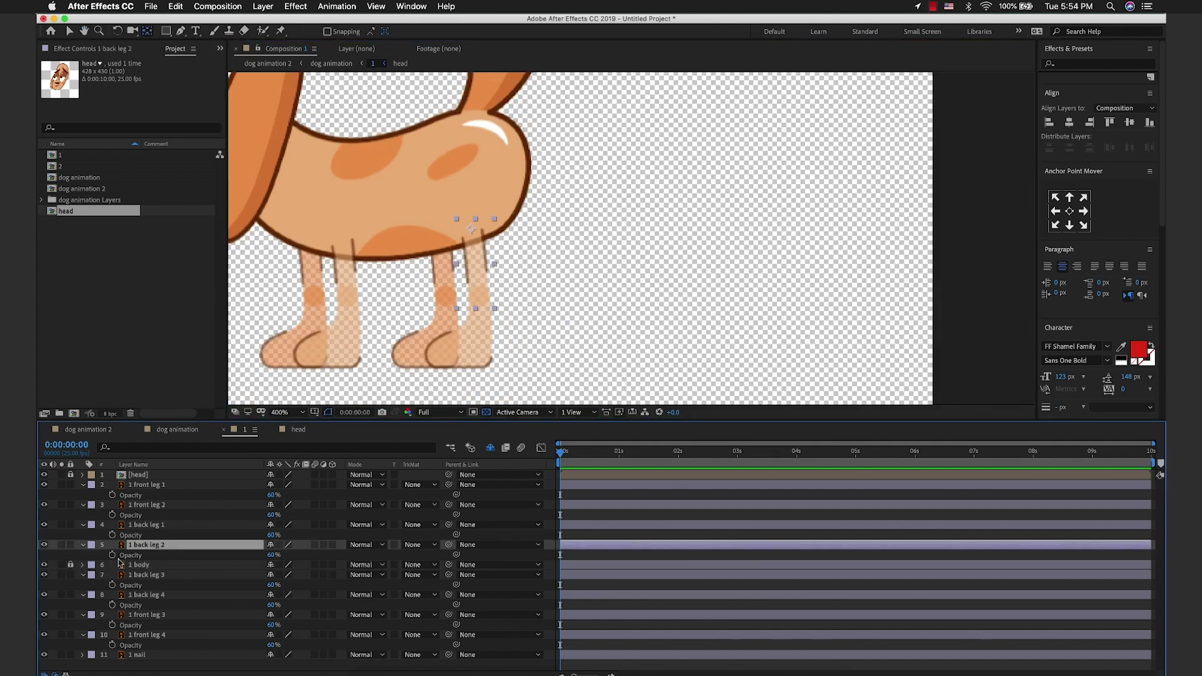
click(441, 271)
drag(443, 266, 438, 236)
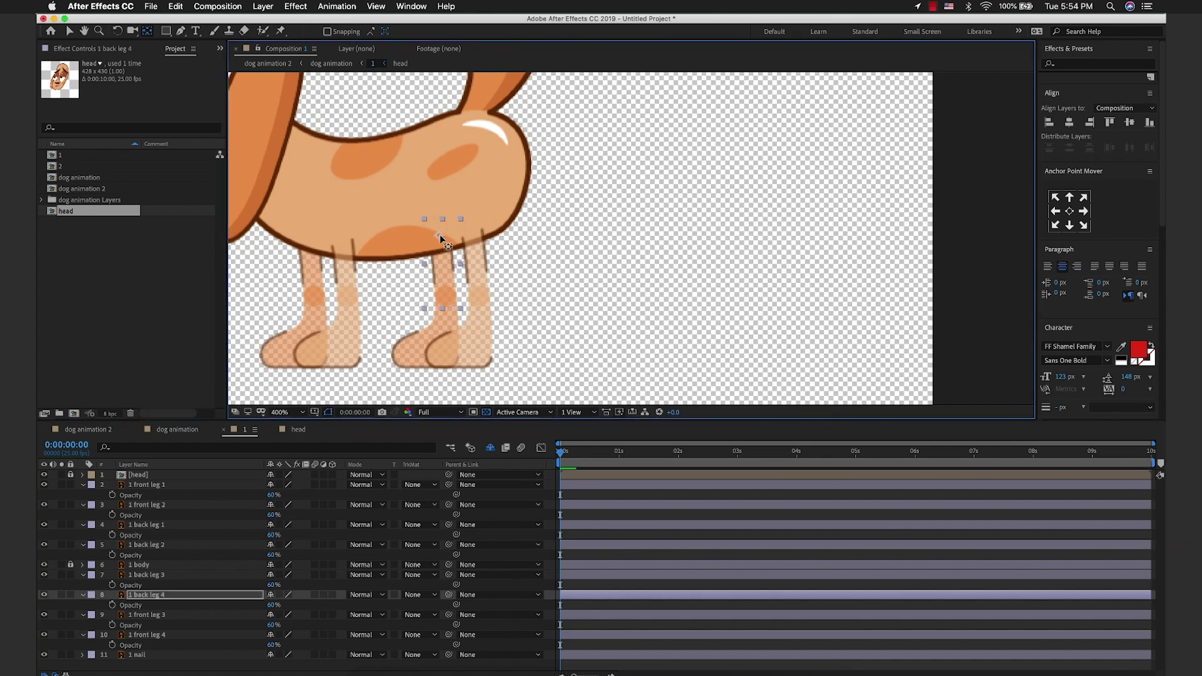
Step: Move the anchors of front legs 1 and 3 up to the top of each leg
click(340, 267)
scroll(339, 257, up, 1)
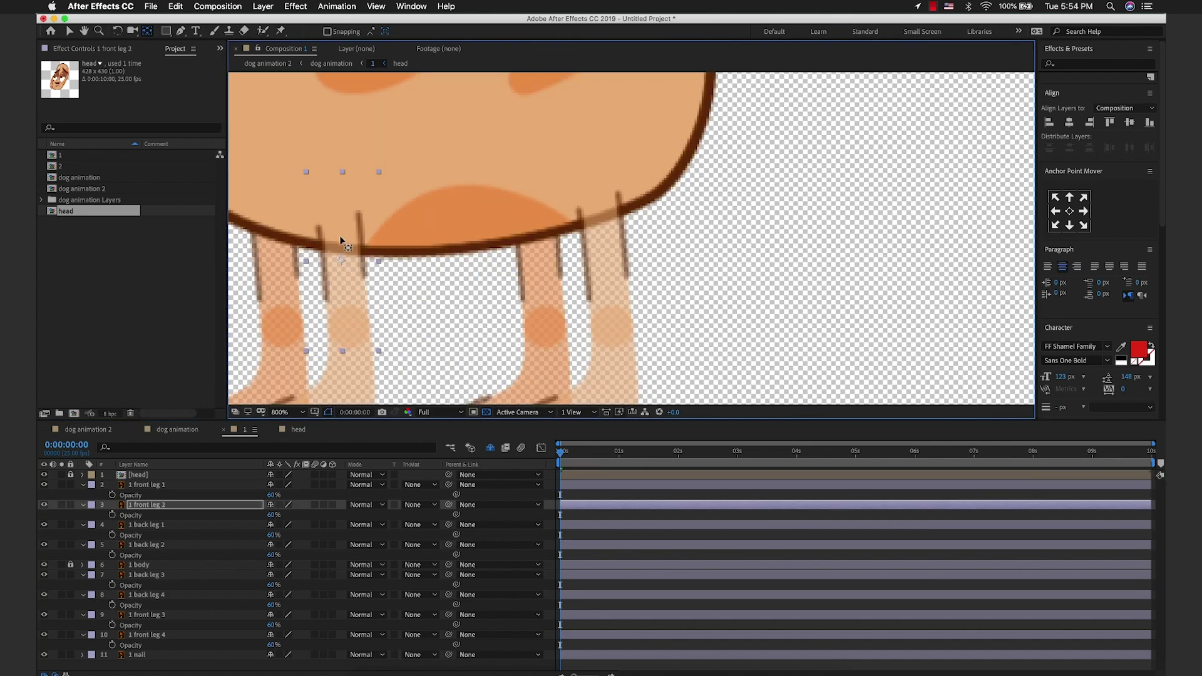
scroll(342, 245, down, 3)
click(391, 304)
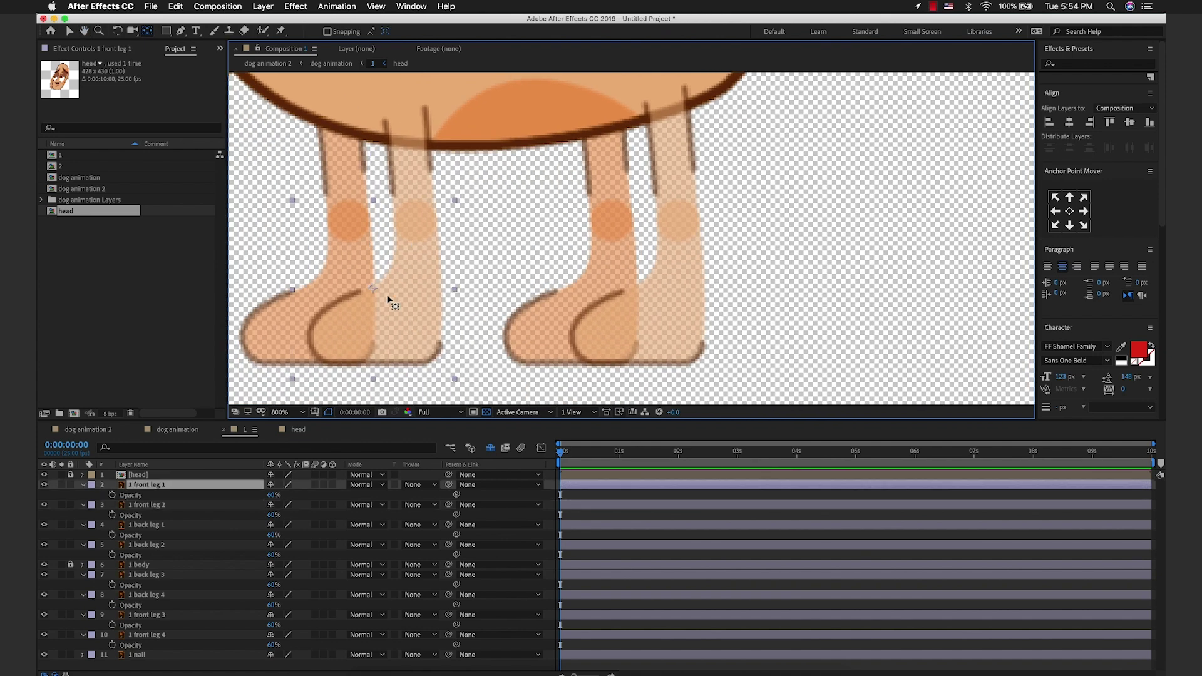
drag(374, 290, 415, 220)
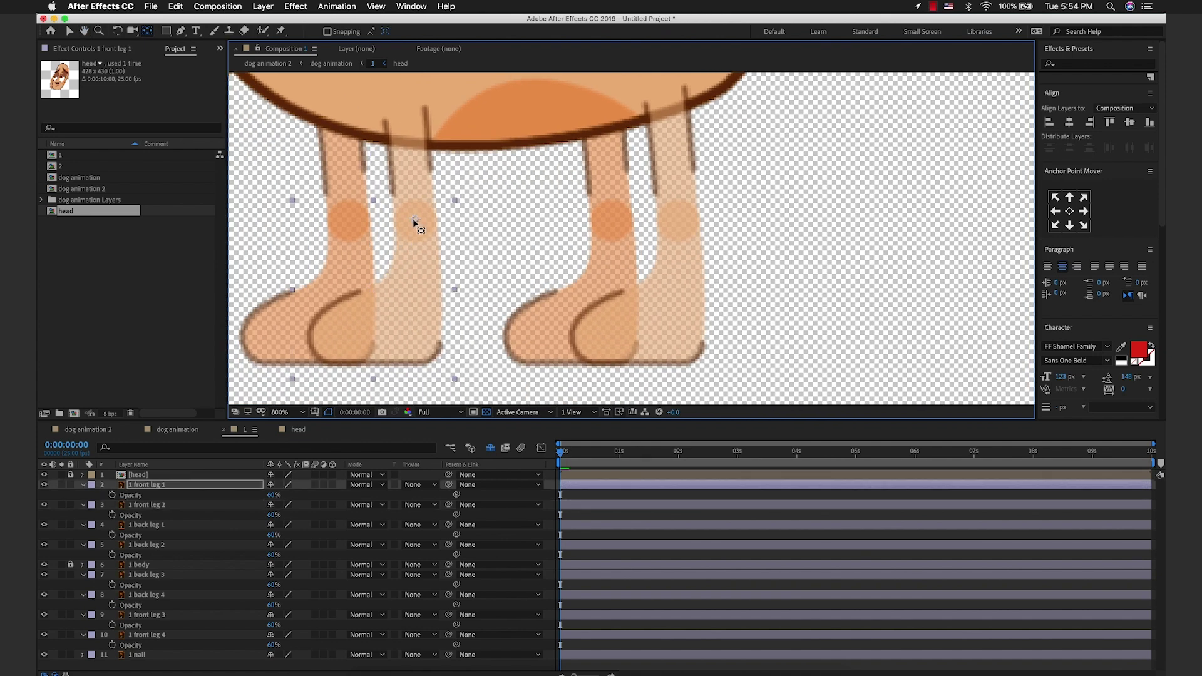
click(257, 327)
drag(262, 329, 367, 340)
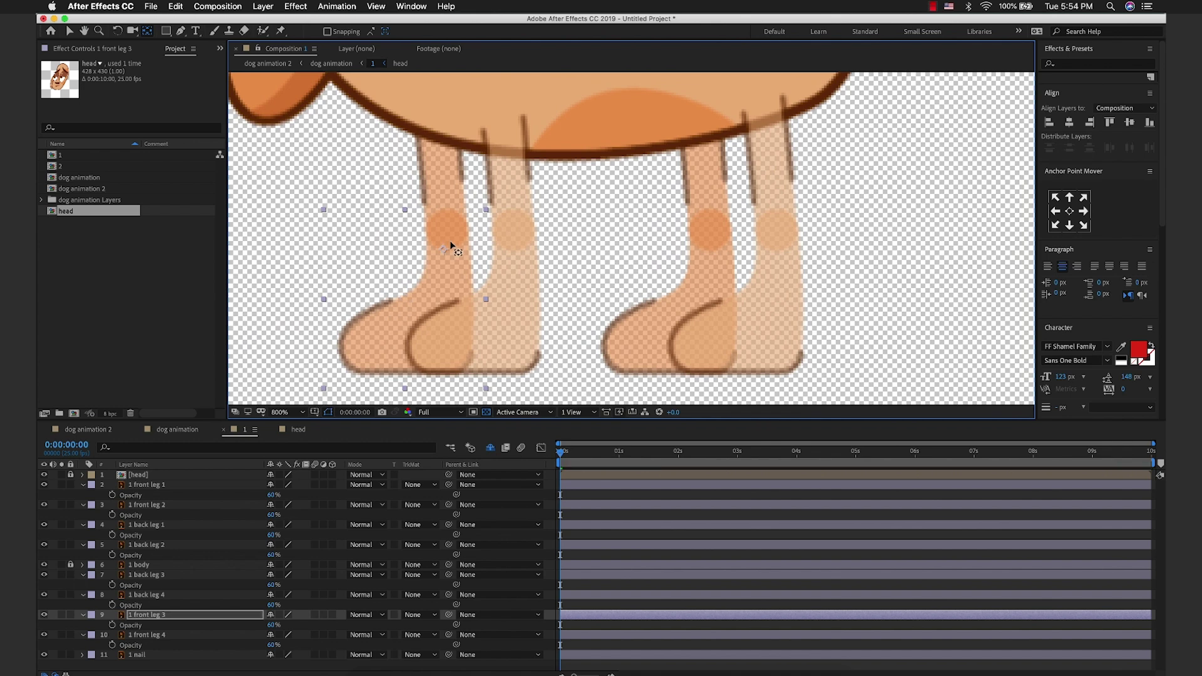
scroll(438, 263, up, 3)
Step: Restore the leg layers' Opacity to 100%
key(super+Down)
shift+click(177, 574)
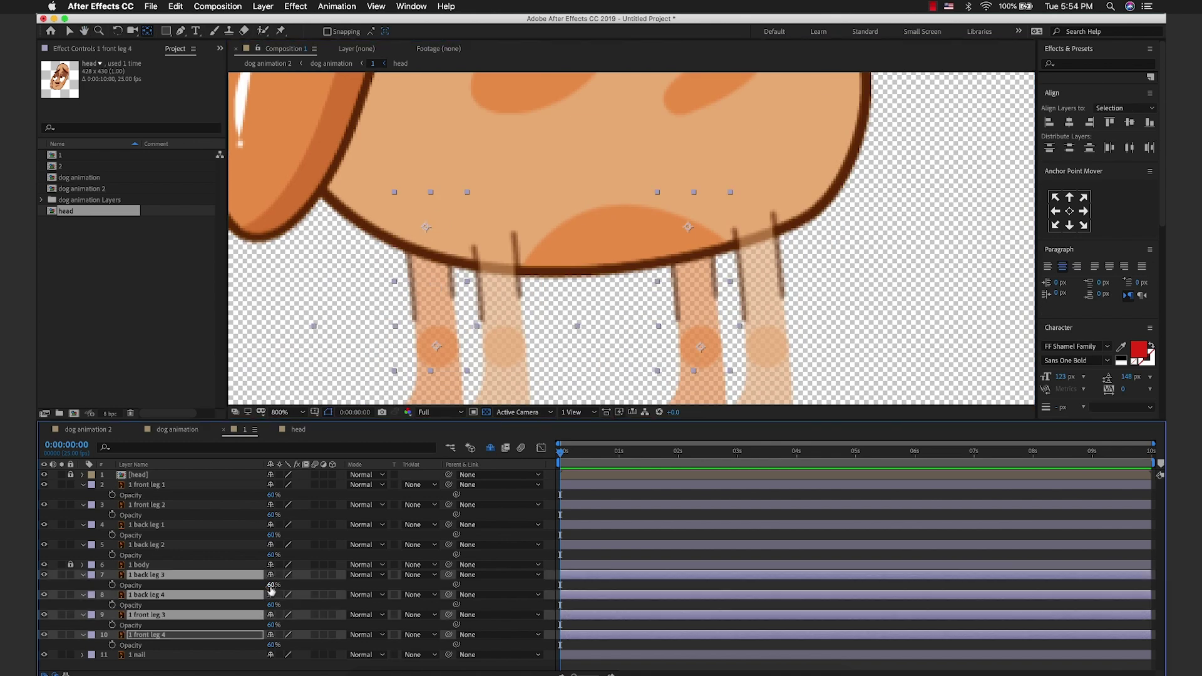
drag(271, 585, 294, 584)
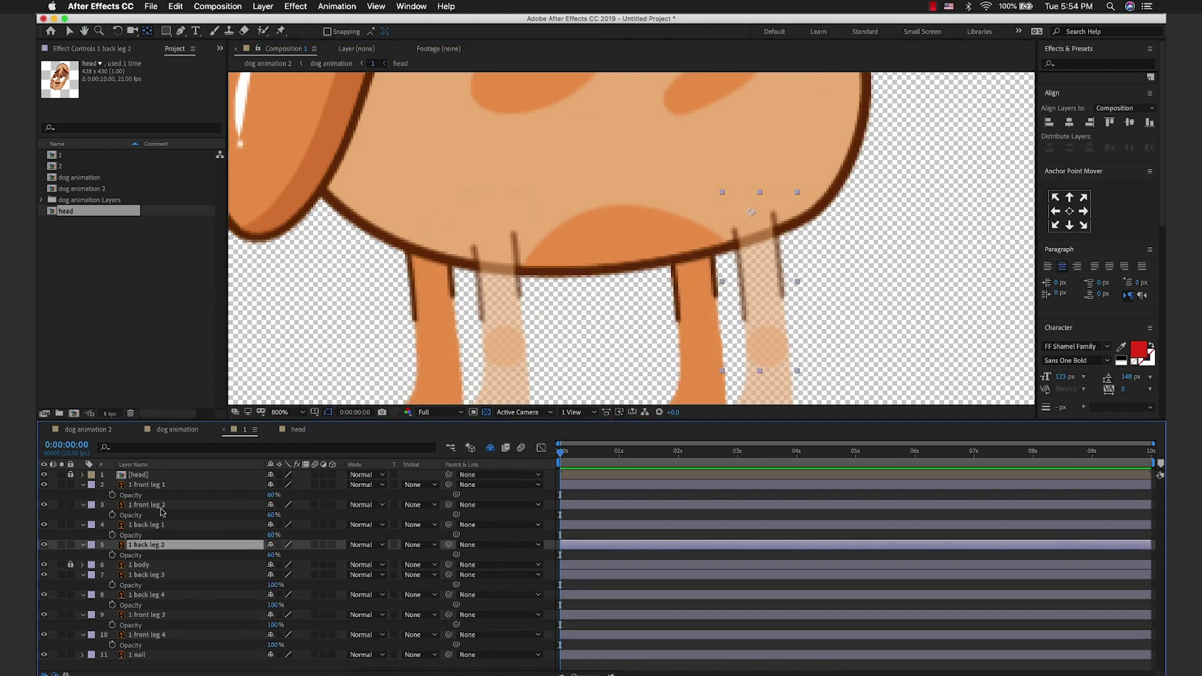
click(146, 484)
shift+click(146, 495)
scroll(469, 245, down, 2)
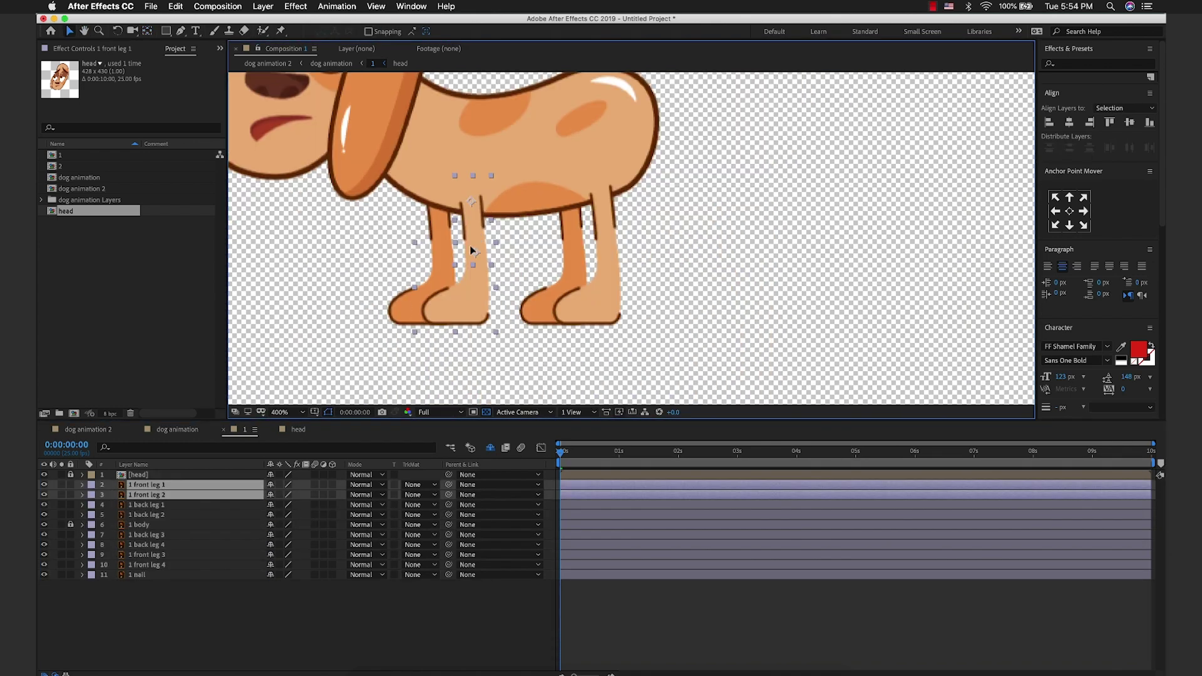
Step: Label front legs 1 and 2 red and front legs 3 and 4 yellow
click(91, 494)
click(116, 505)
click(396, 276)
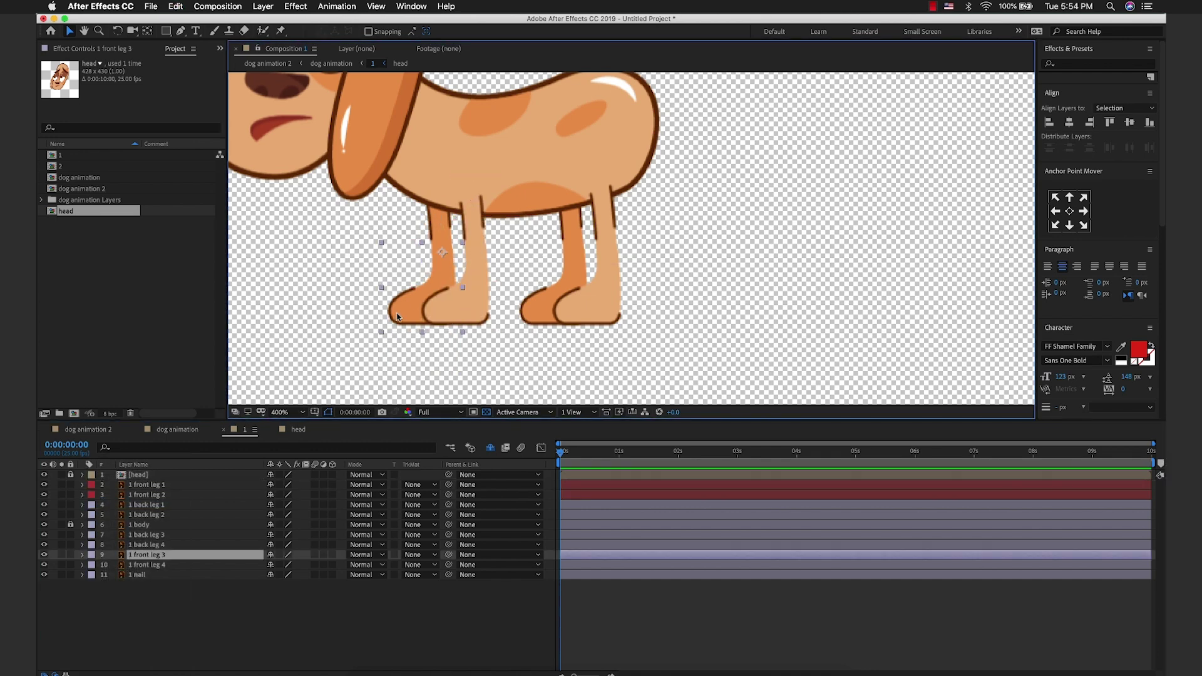
shift+click(443, 228)
click(92, 554)
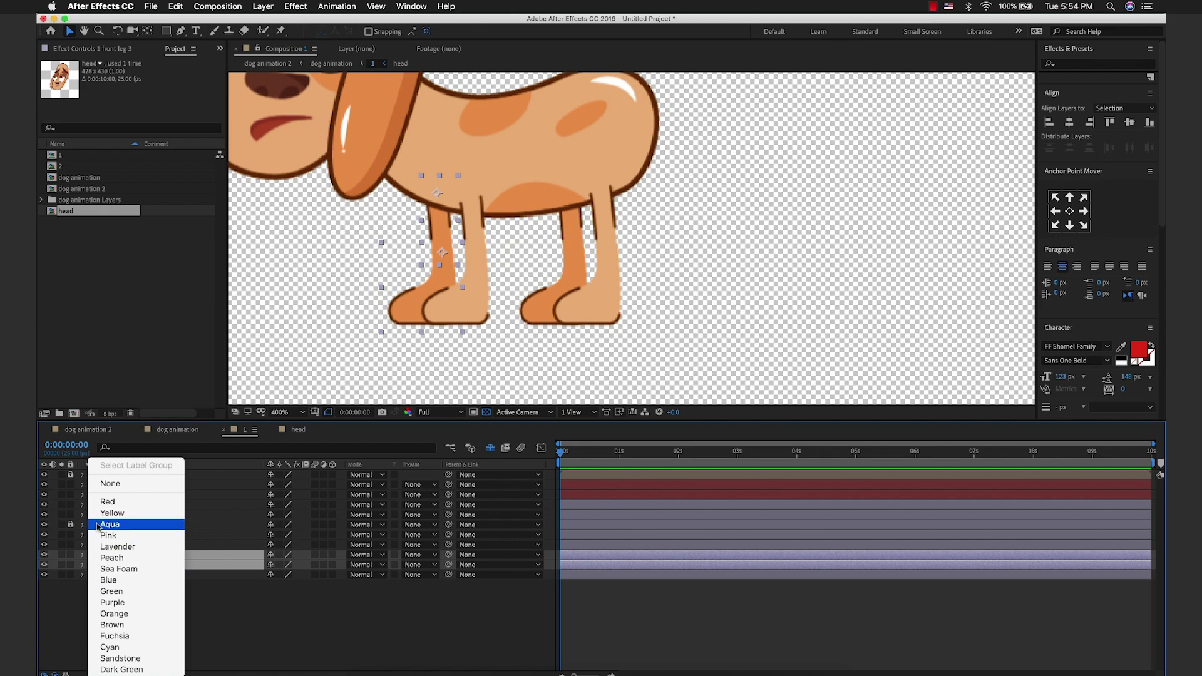
click(116, 512)
Step: Label back legs 1 and 2 blue and back legs 3 and 4 cyan
click(567, 264)
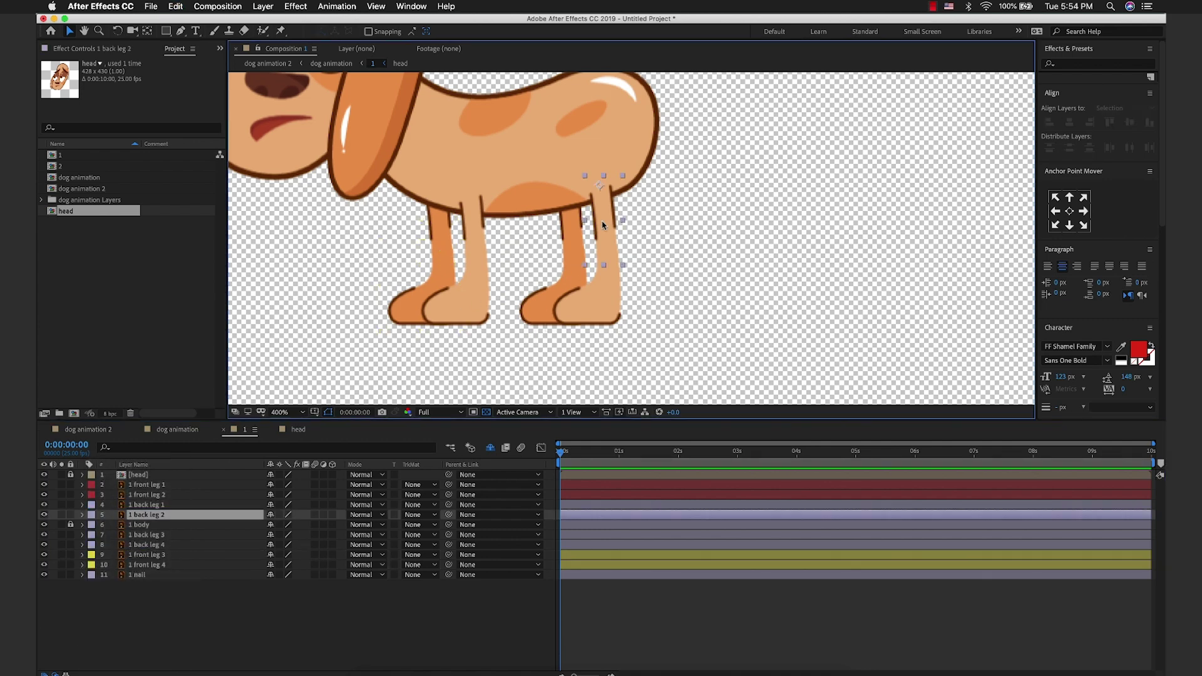
shift+click(587, 305)
click(92, 505)
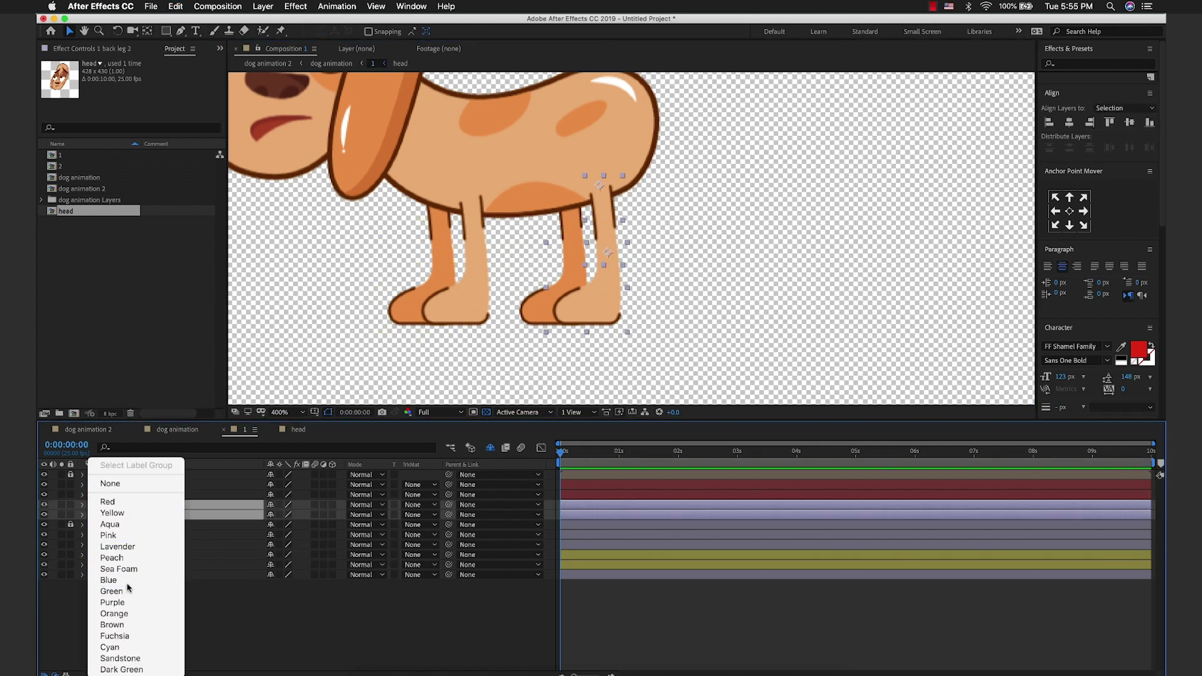
click(108, 579)
click(536, 303)
shift+click(575, 229)
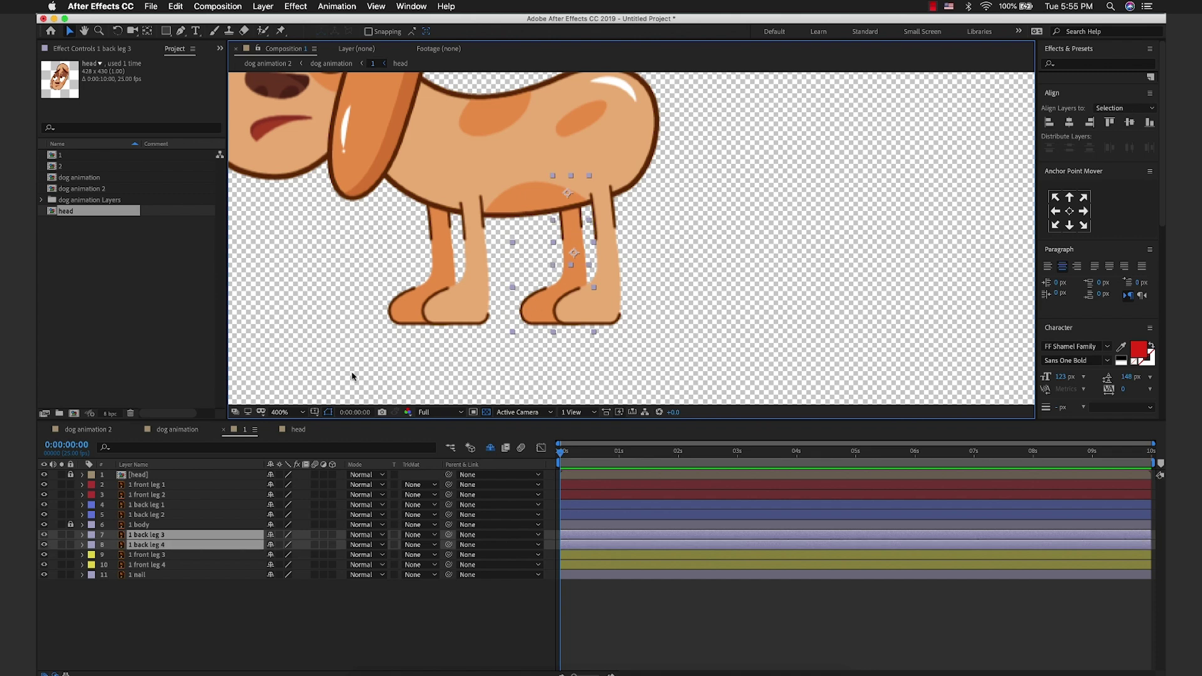
click(97, 535)
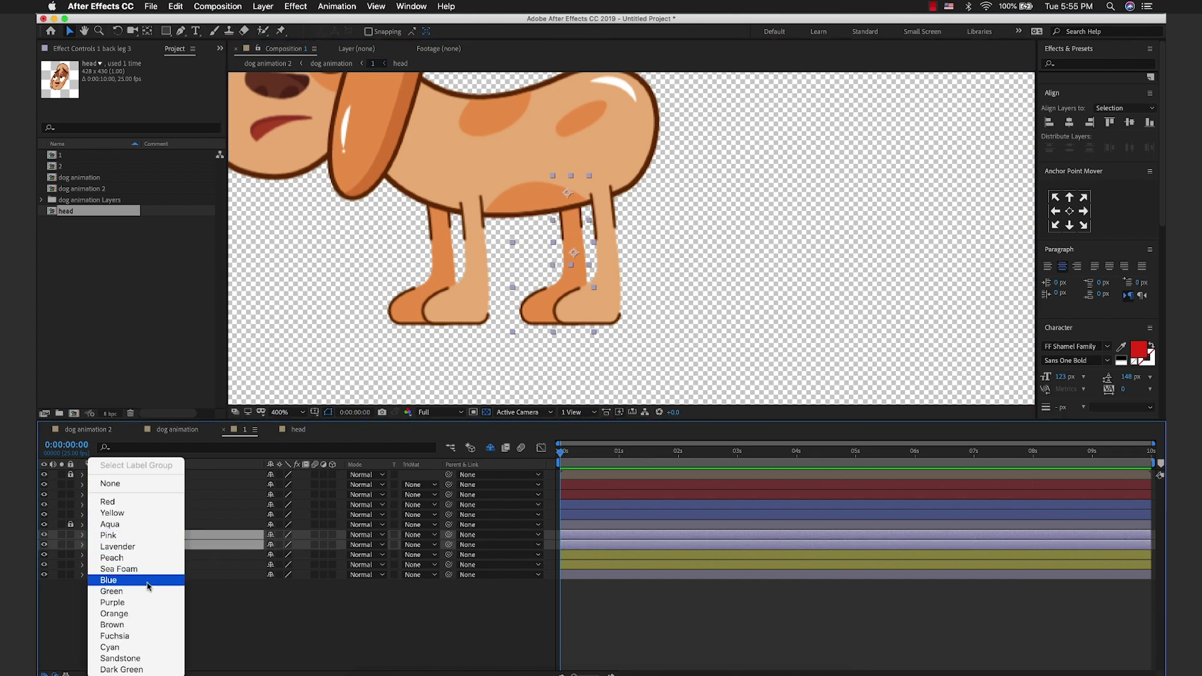
click(150, 647)
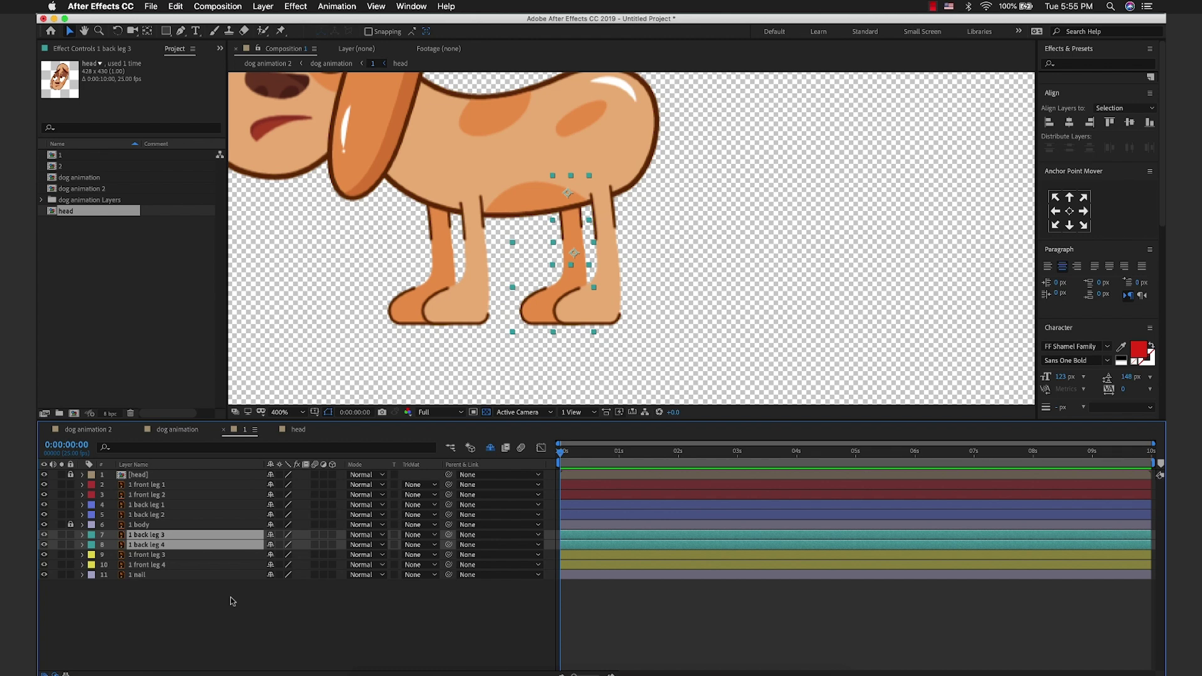
Step: Give the 1 body layer a green label, then clear the layer selection
click(91, 524)
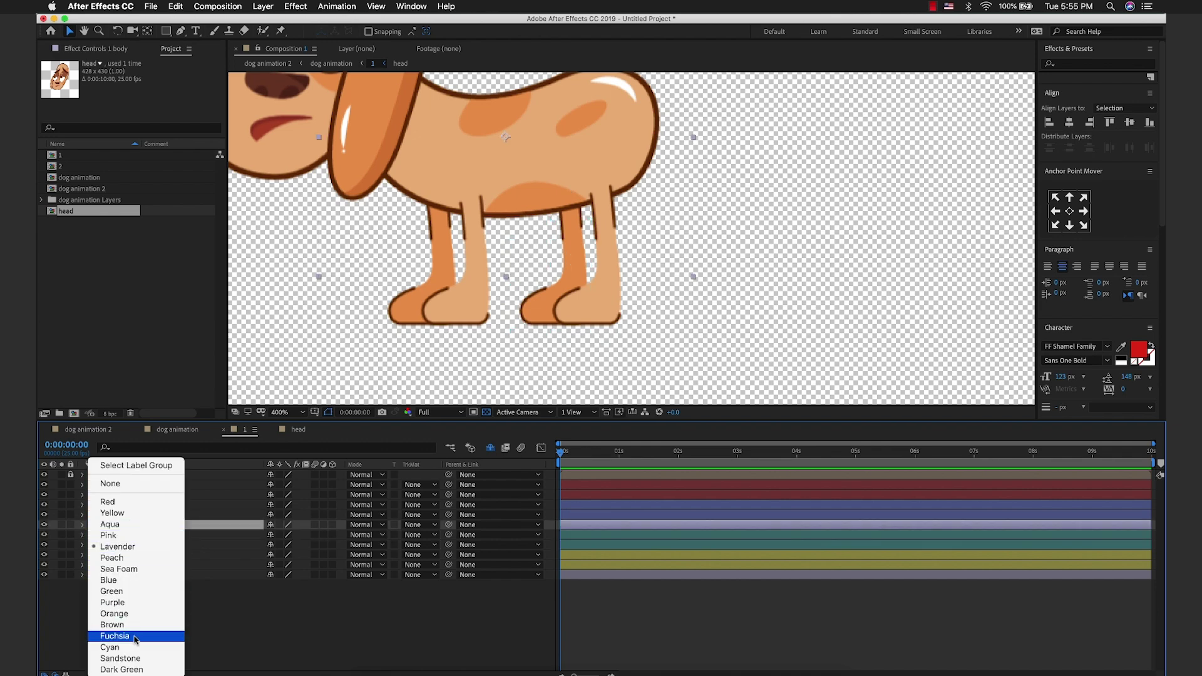
click(126, 590)
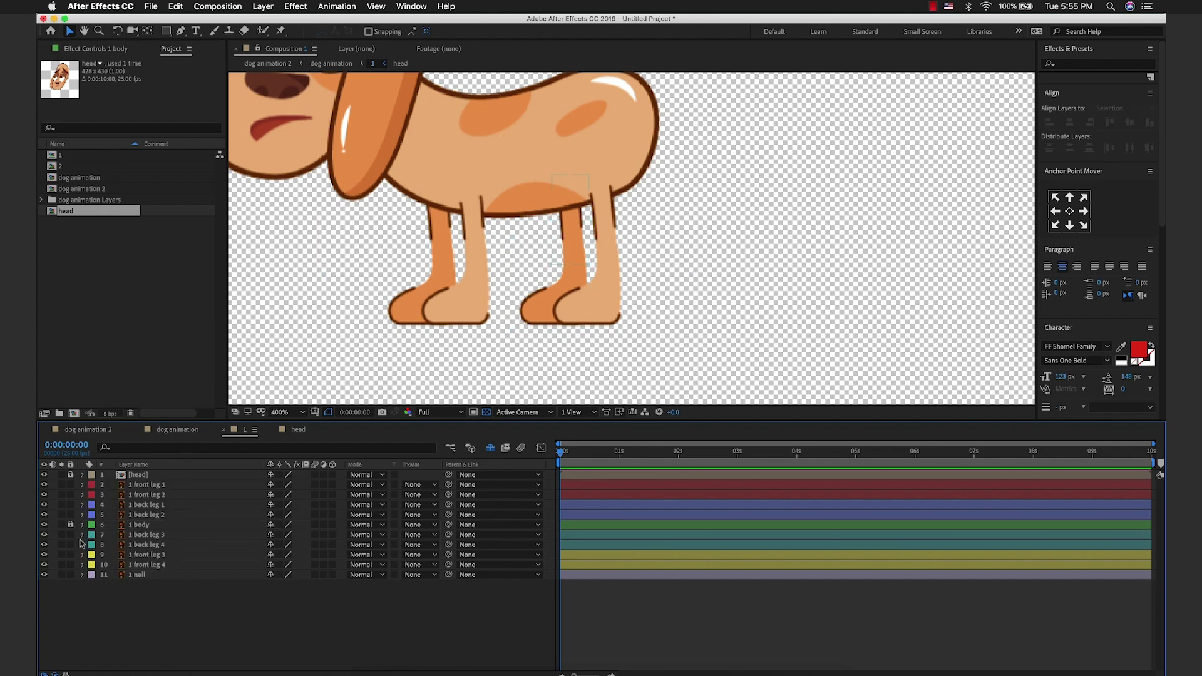
click(157, 576)
click(132, 598)
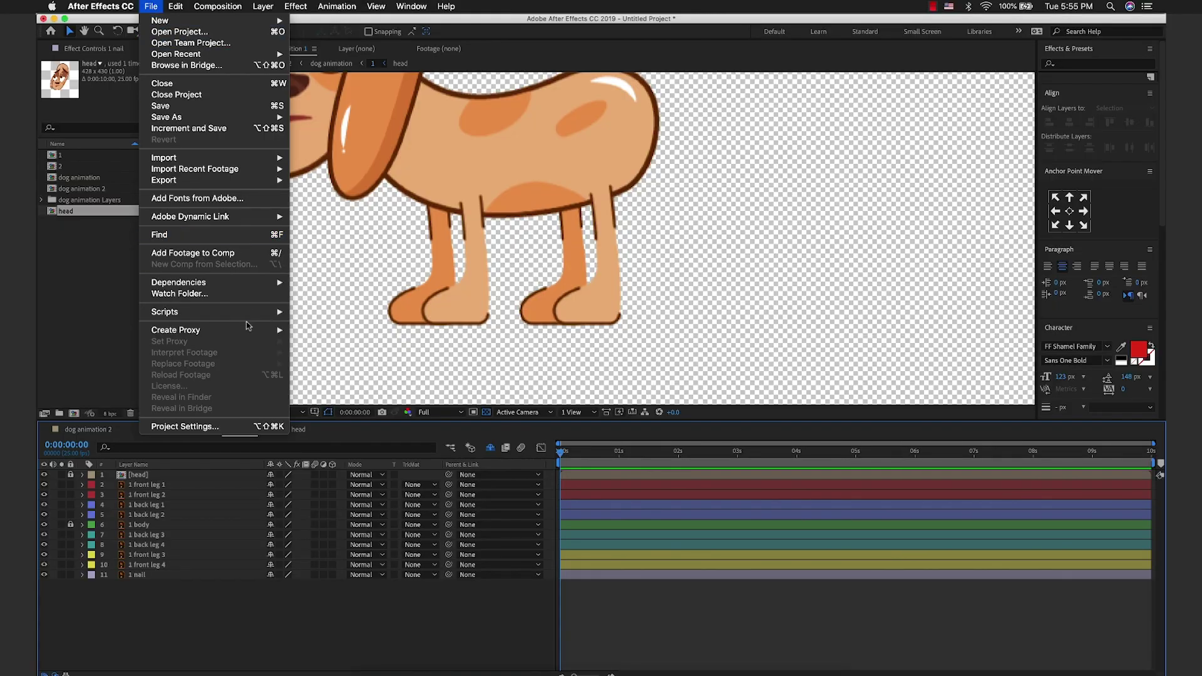
Step: Launch Duik Bassel and auto-rig back leg 1 with an IK controller, testing then undoing
mouse_move(252, 313)
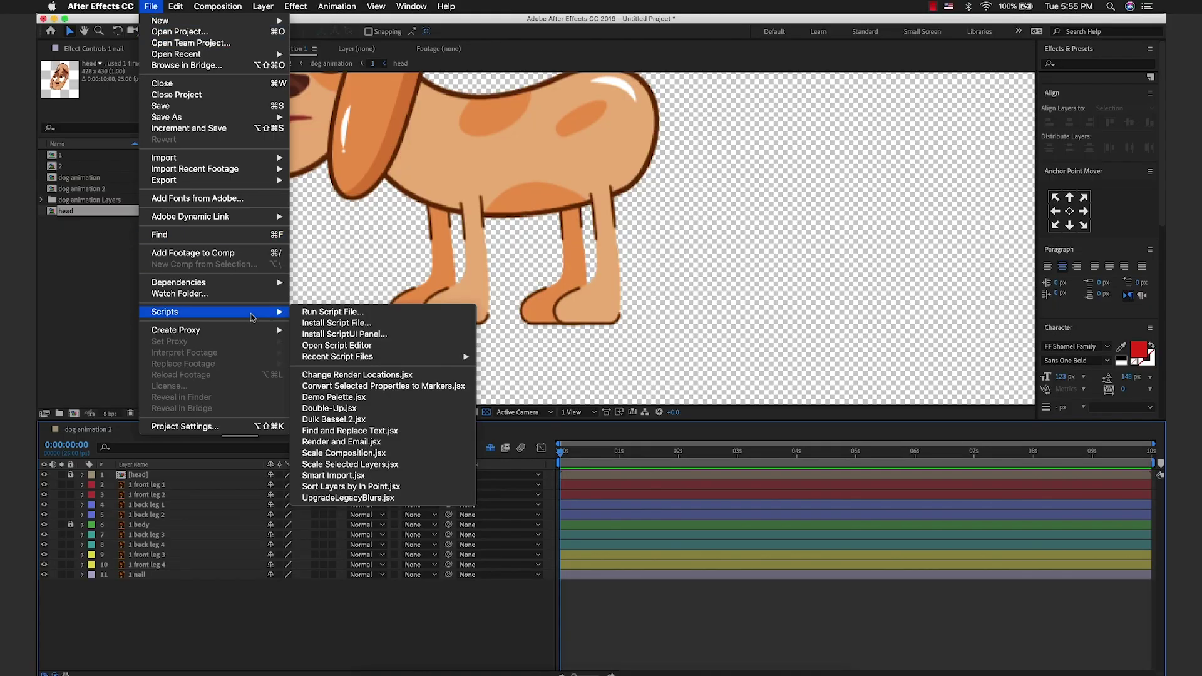
click(396, 419)
click(611, 263)
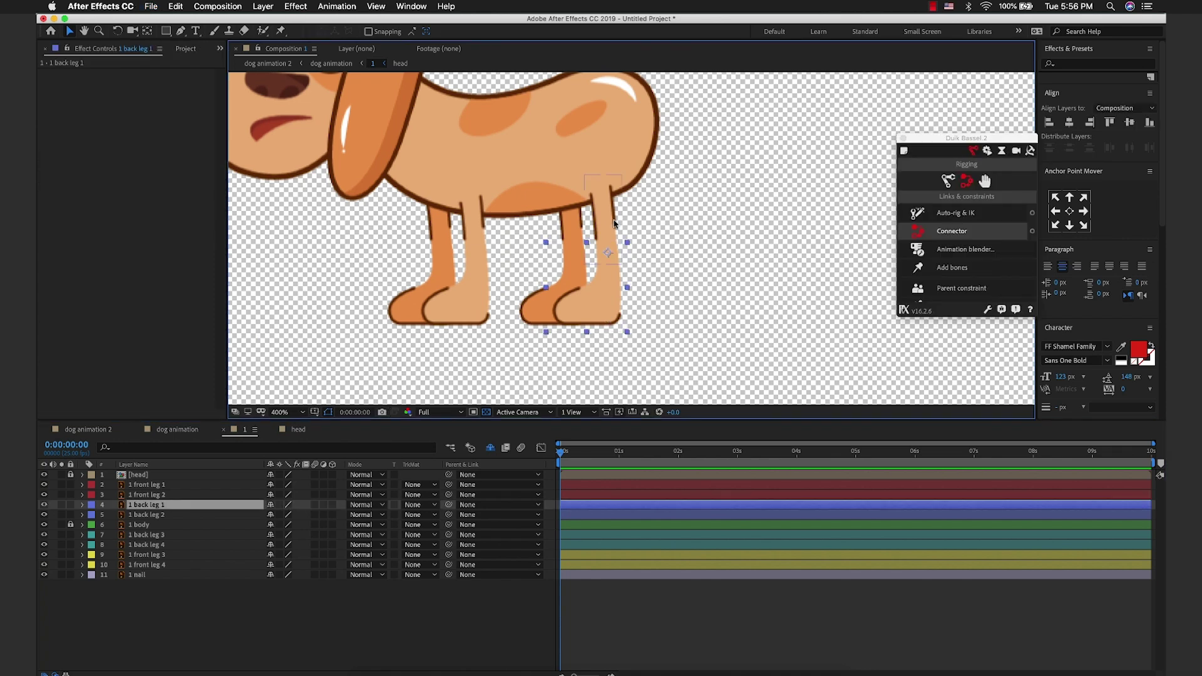
click(967, 215)
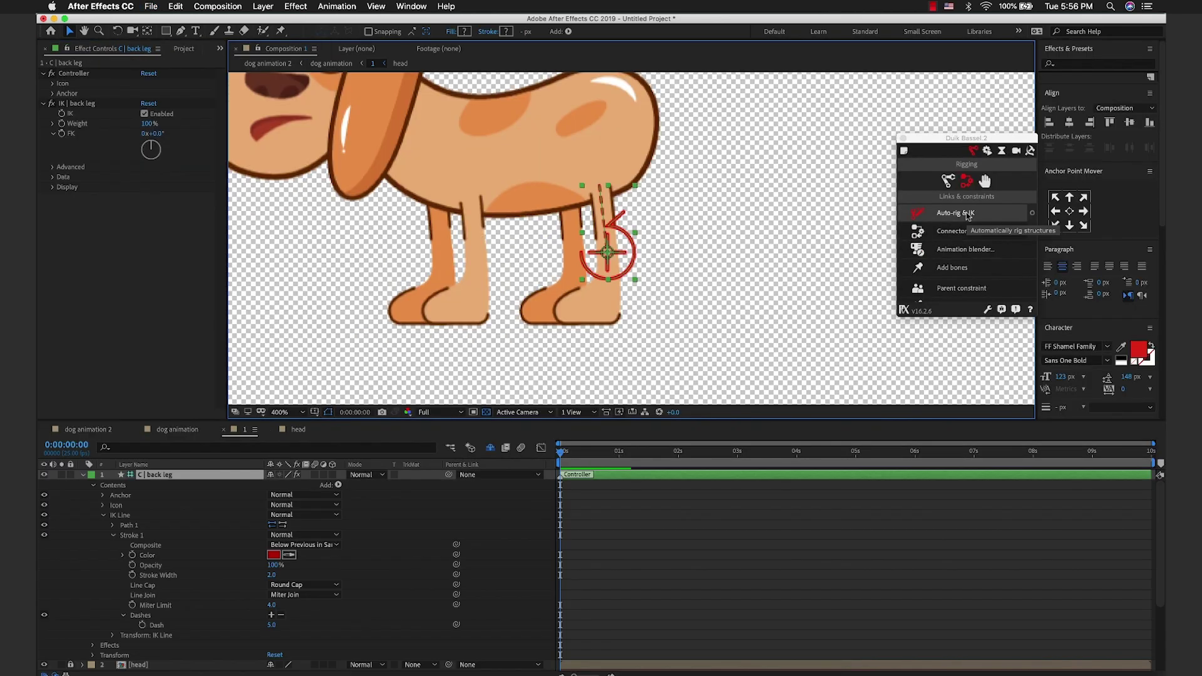
mouse_move(607, 252)
mouse_down()
mouse_move(568, 196)
mouse_move(539, 200)
mouse_up()
key(ctrl+z)
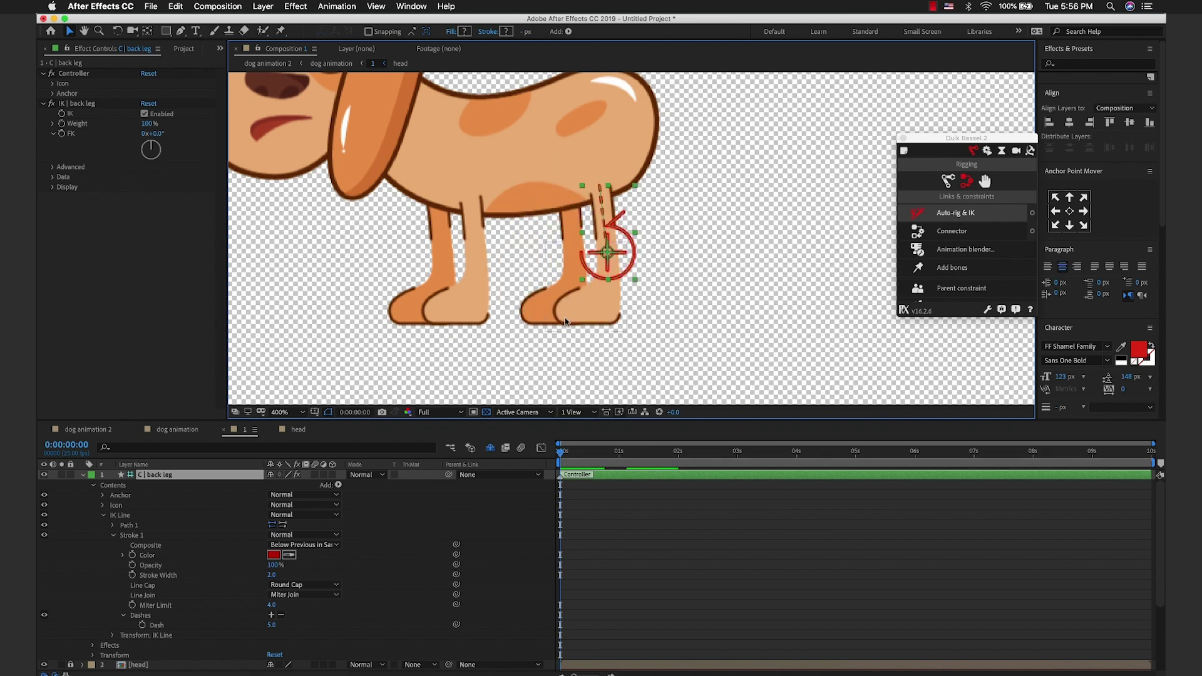
Step: Rig the second back leg and the front leg with their own IK controllers
click(542, 304)
shift+click(567, 235)
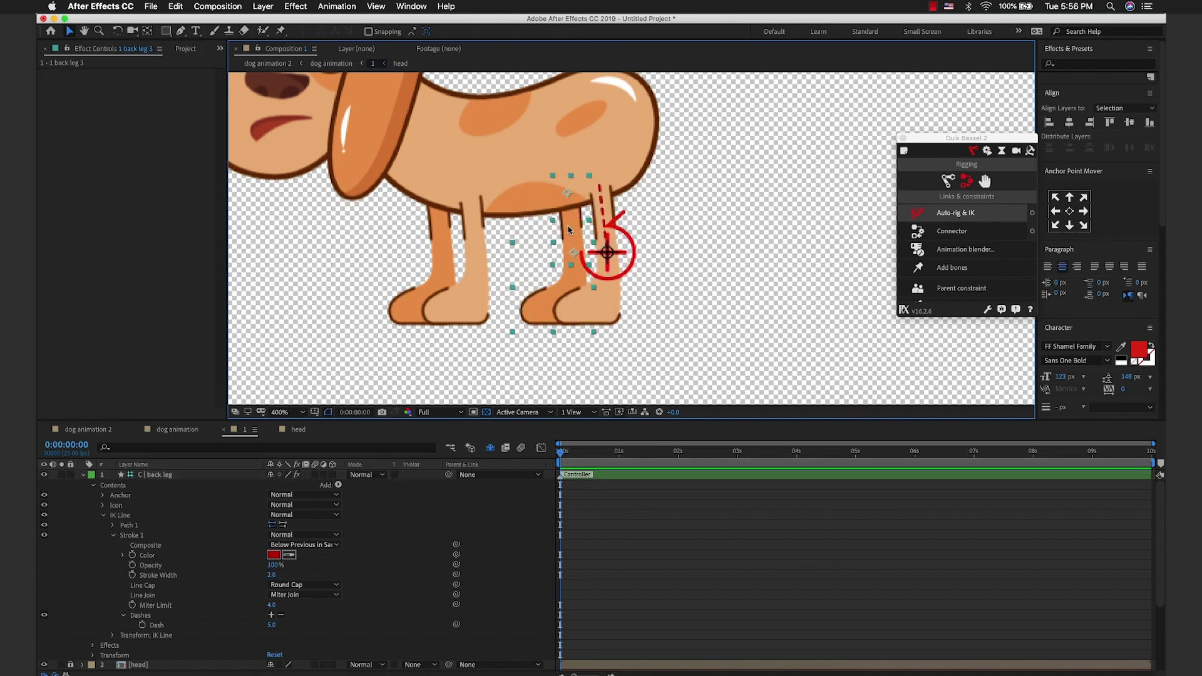
click(950, 229)
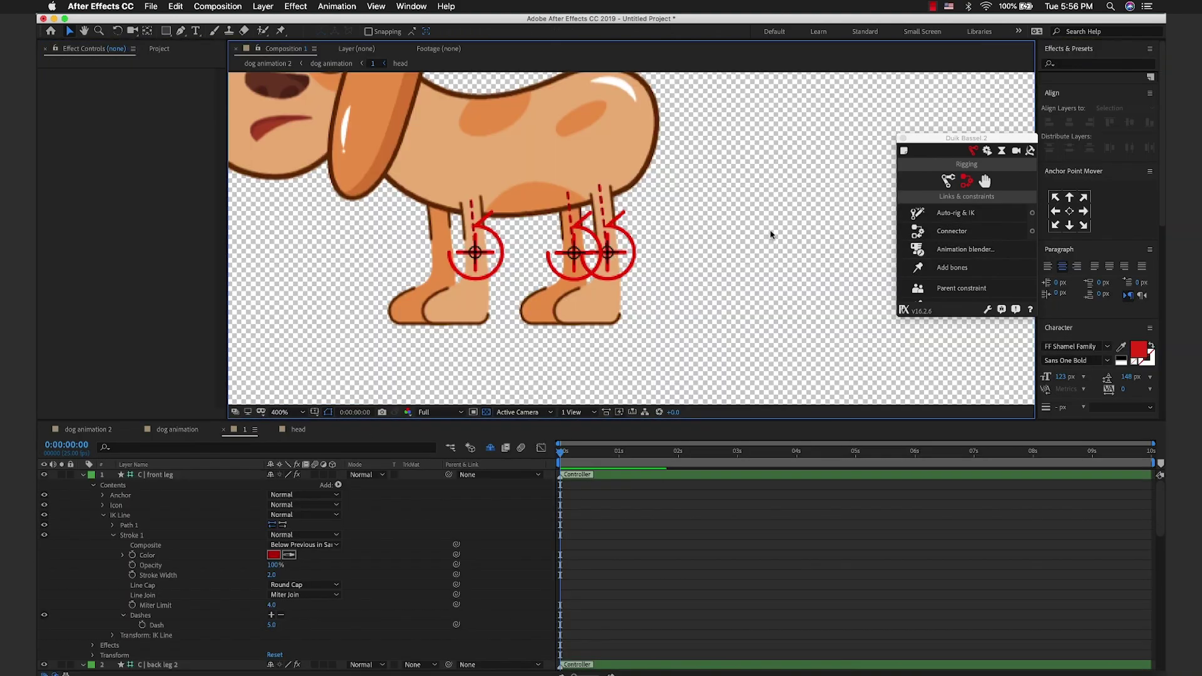
click(484, 234)
click(950, 230)
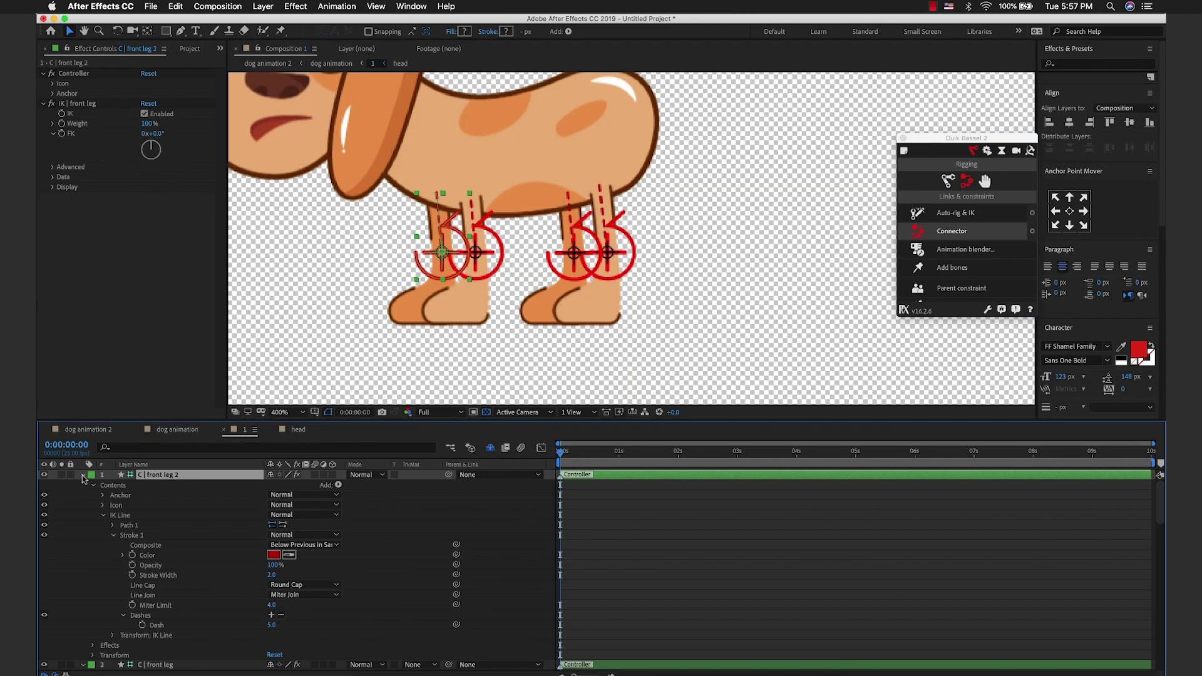
Step: Collapse the four controllers' properties and select the back leg 2 controller
click(82, 475)
click(83, 484)
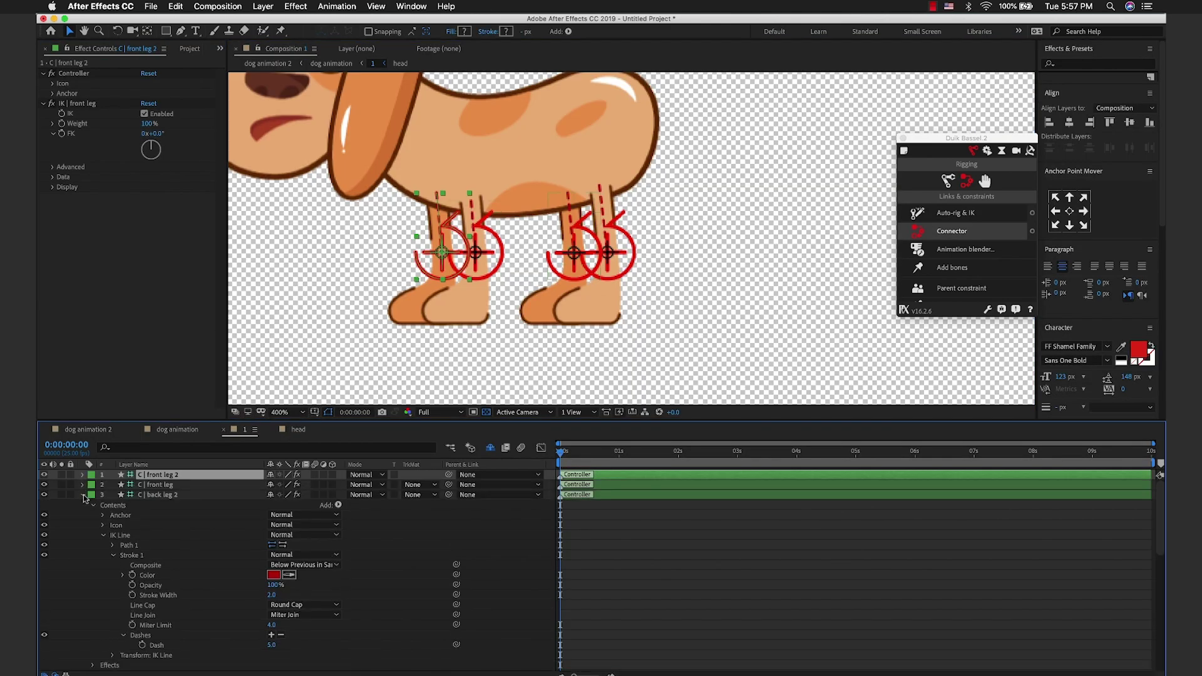
click(83, 496)
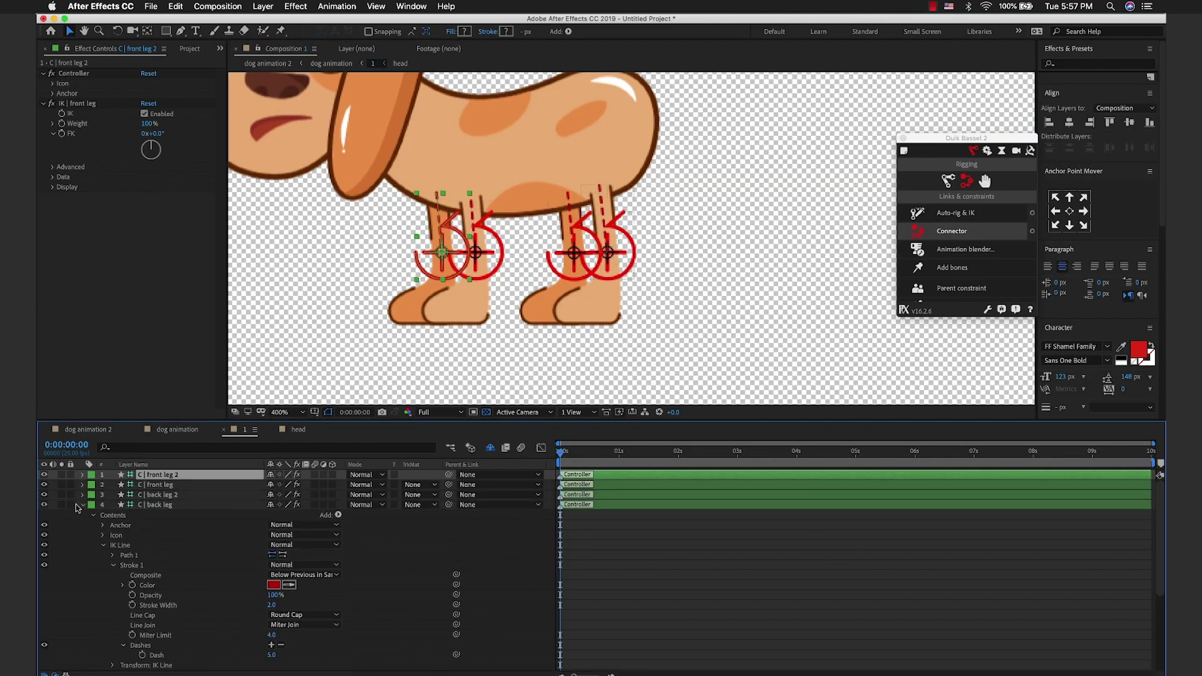
click(82, 505)
click(164, 504)
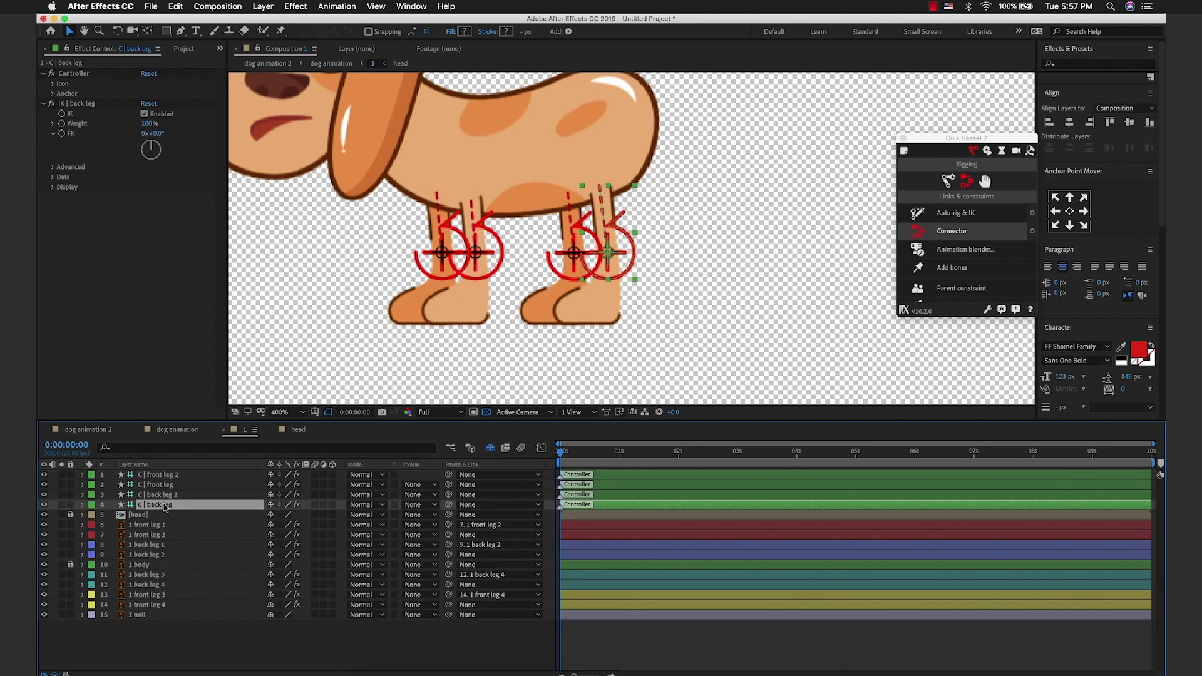
click(191, 632)
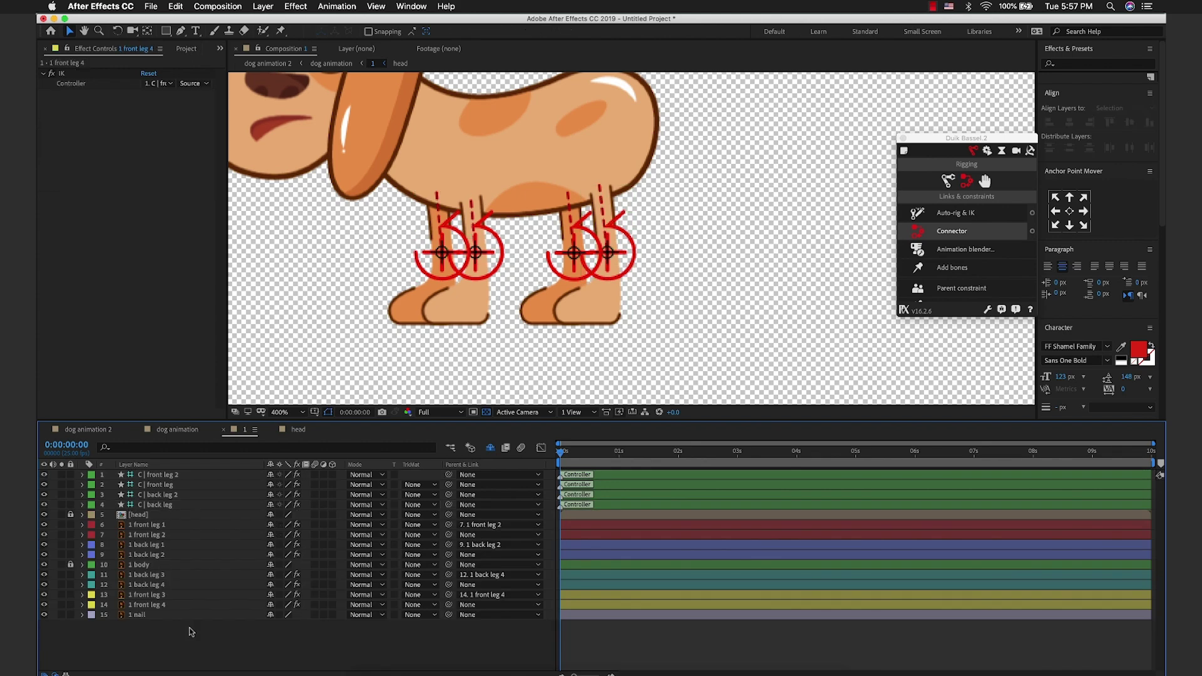
click(162, 605)
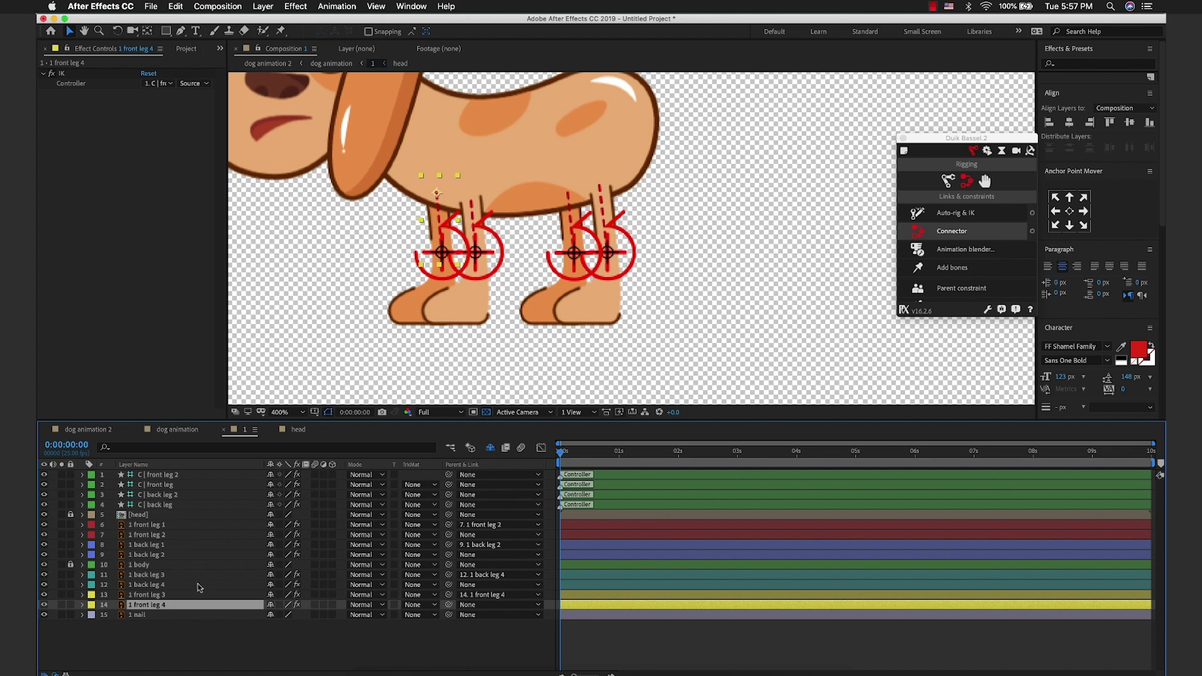
click(184, 495)
Step: Label the front leg 2 controller yellow and the front leg controller red
click(432, 258)
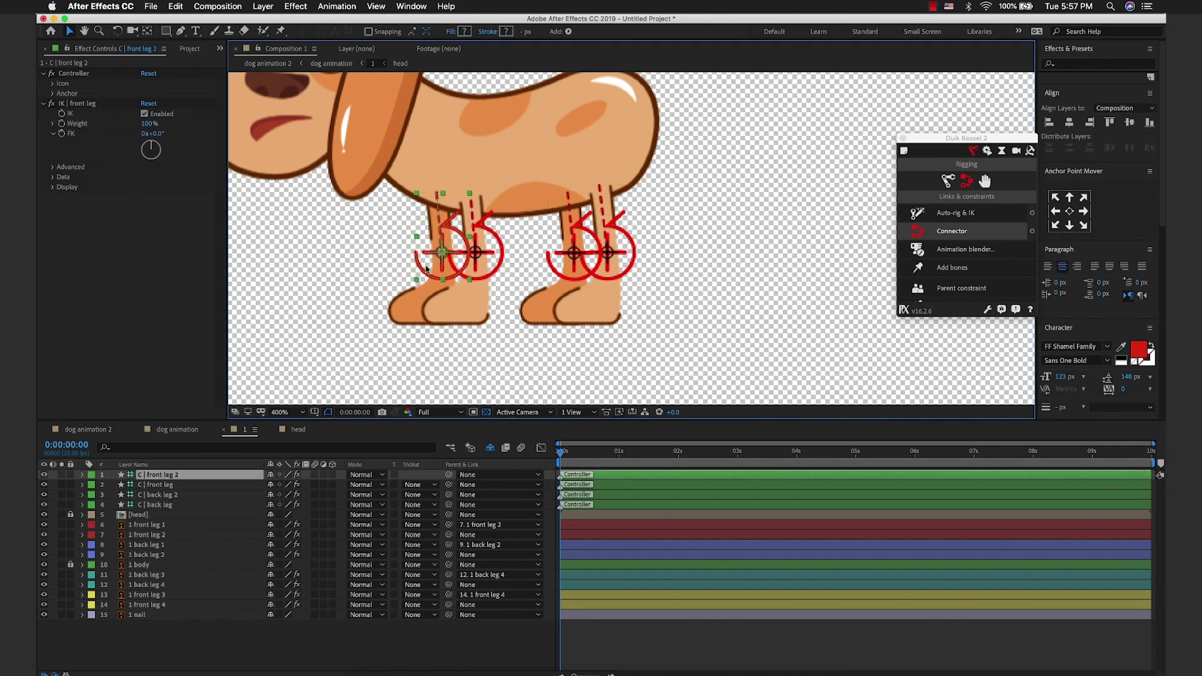
click(93, 477)
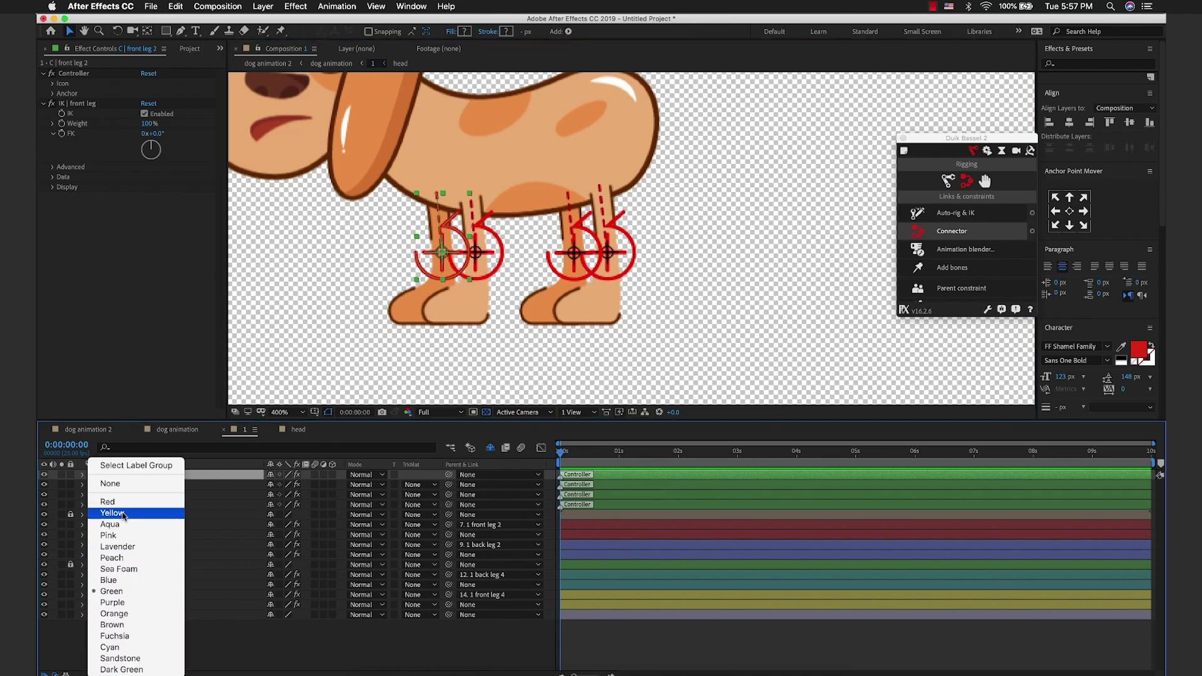
click(119, 515)
click(500, 265)
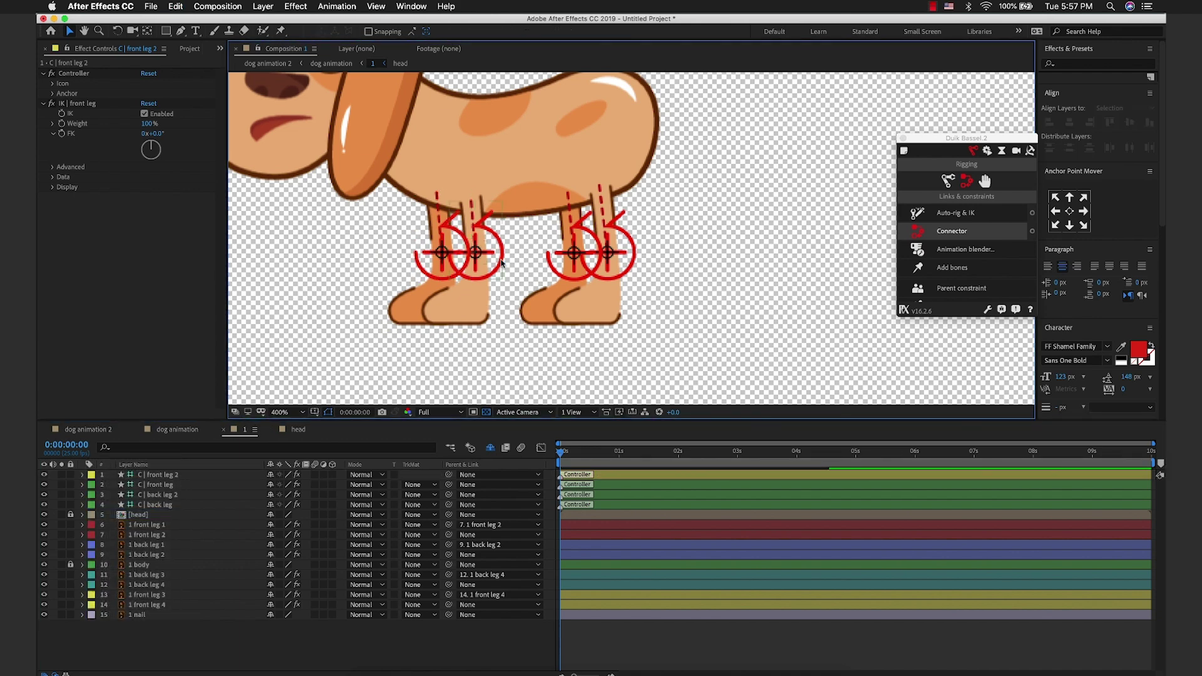
click(471, 311)
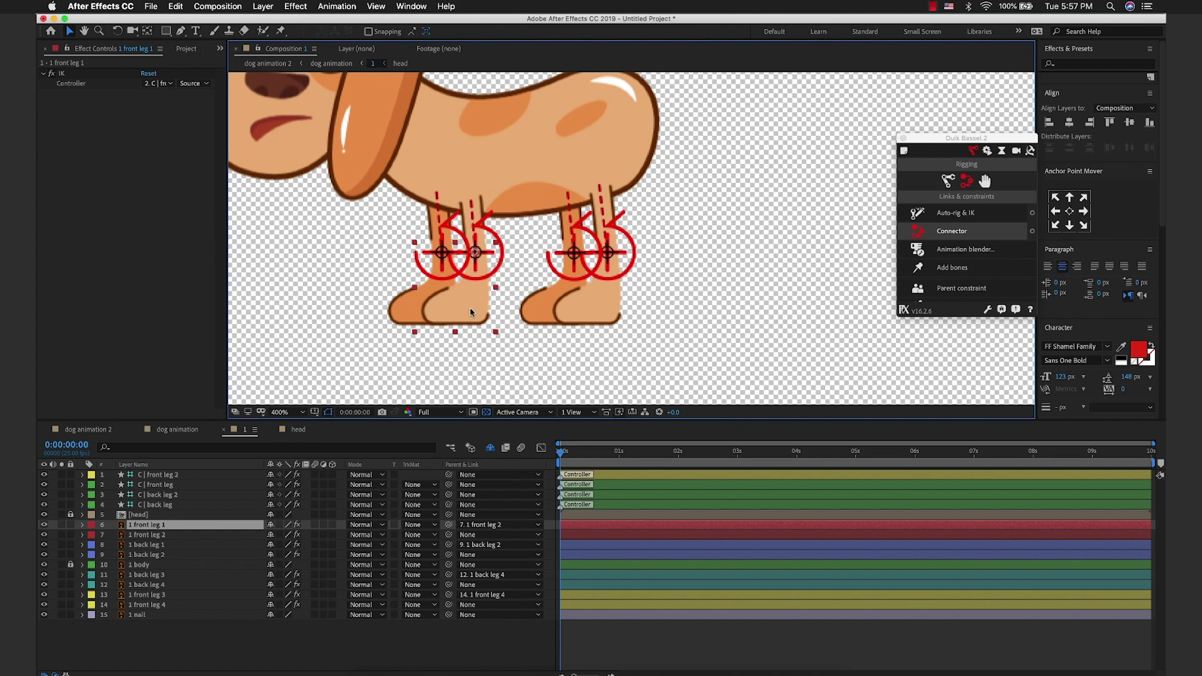
click(500, 256)
click(93, 484)
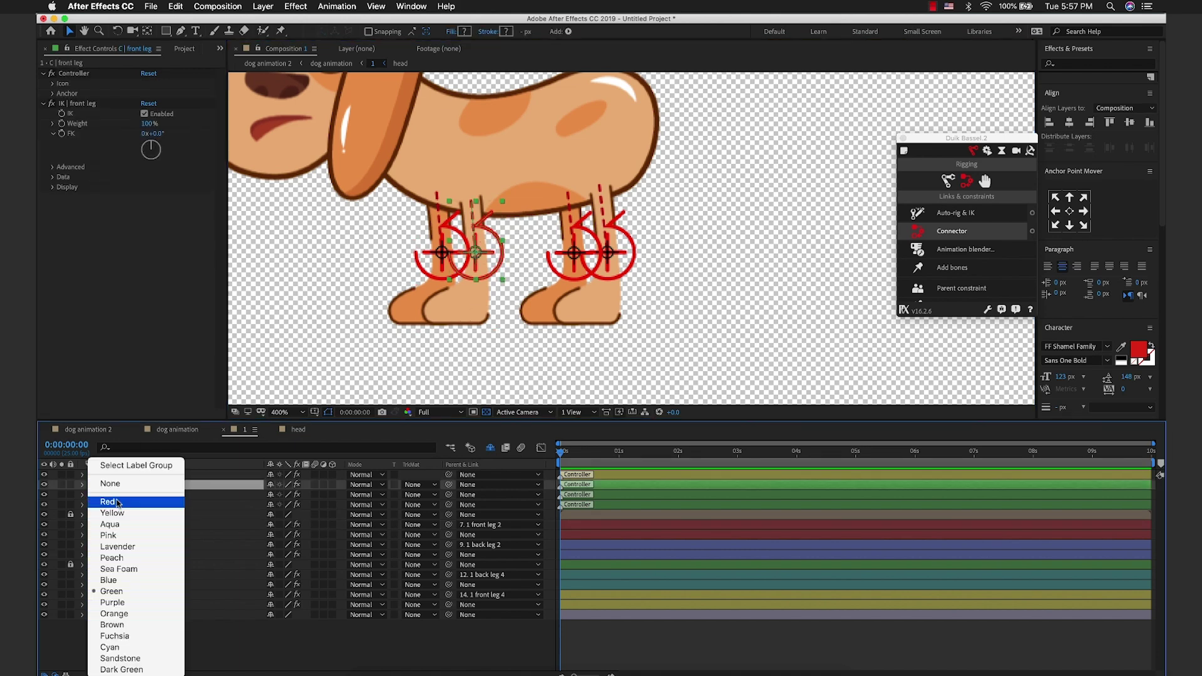
click(107, 501)
Step: Label the back leg controller blue and the back leg 2 controller Sea Foam
click(604, 312)
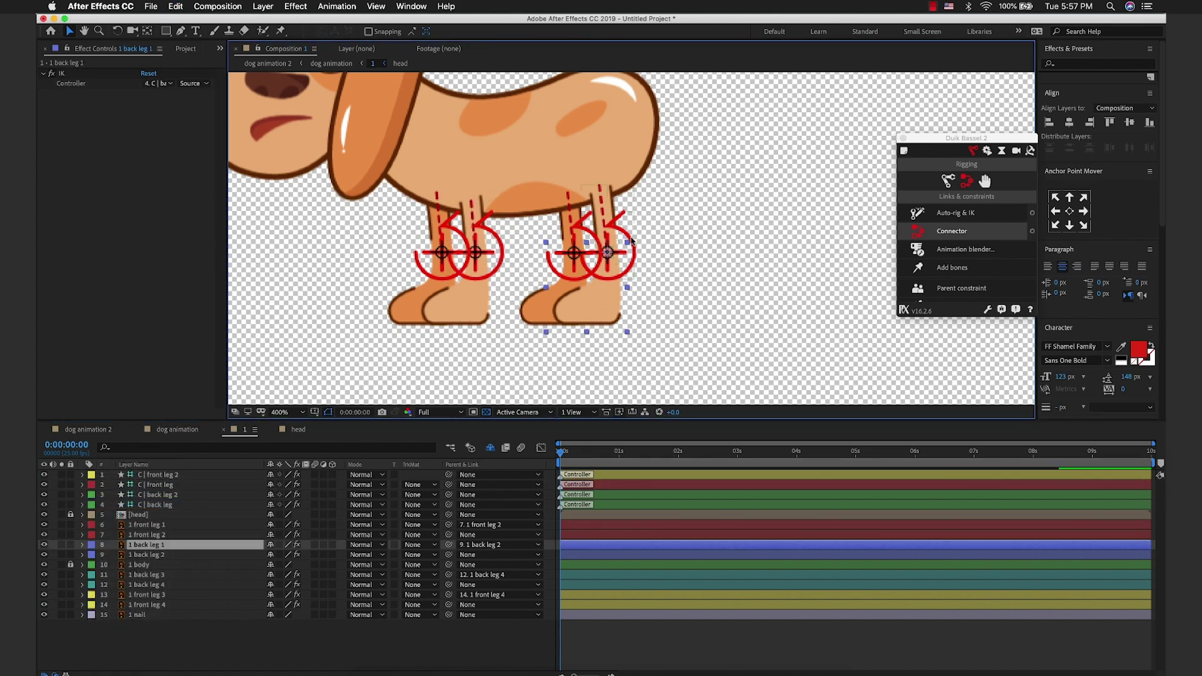
click(624, 250)
click(92, 505)
click(144, 571)
click(92, 494)
Step: Make all leg layers and the body layer shy, hide shy layers, and test-lift back leg 2
click(161, 551)
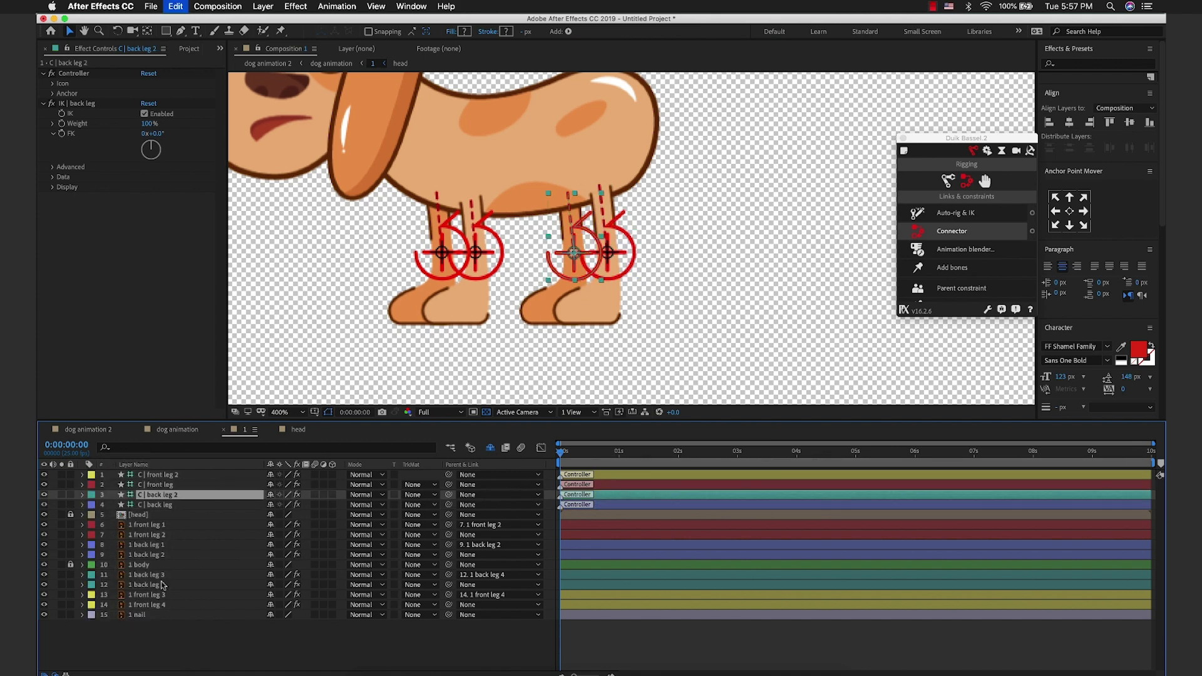
click(156, 555)
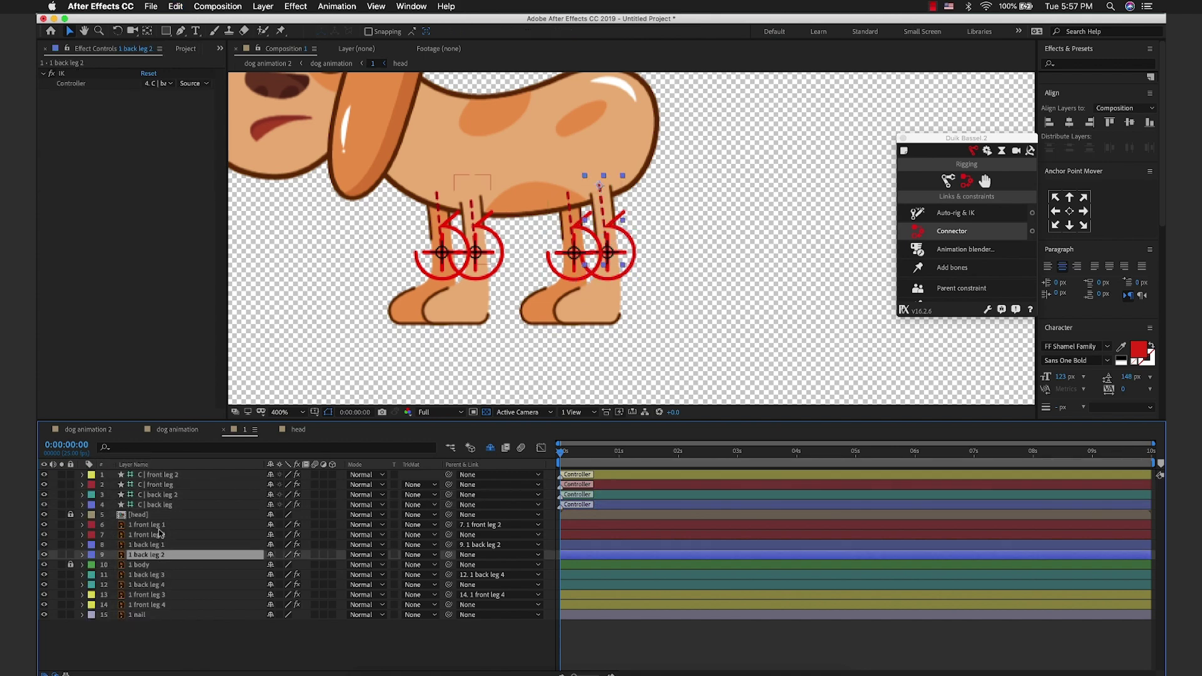
shift+click(160, 526)
click(271, 530)
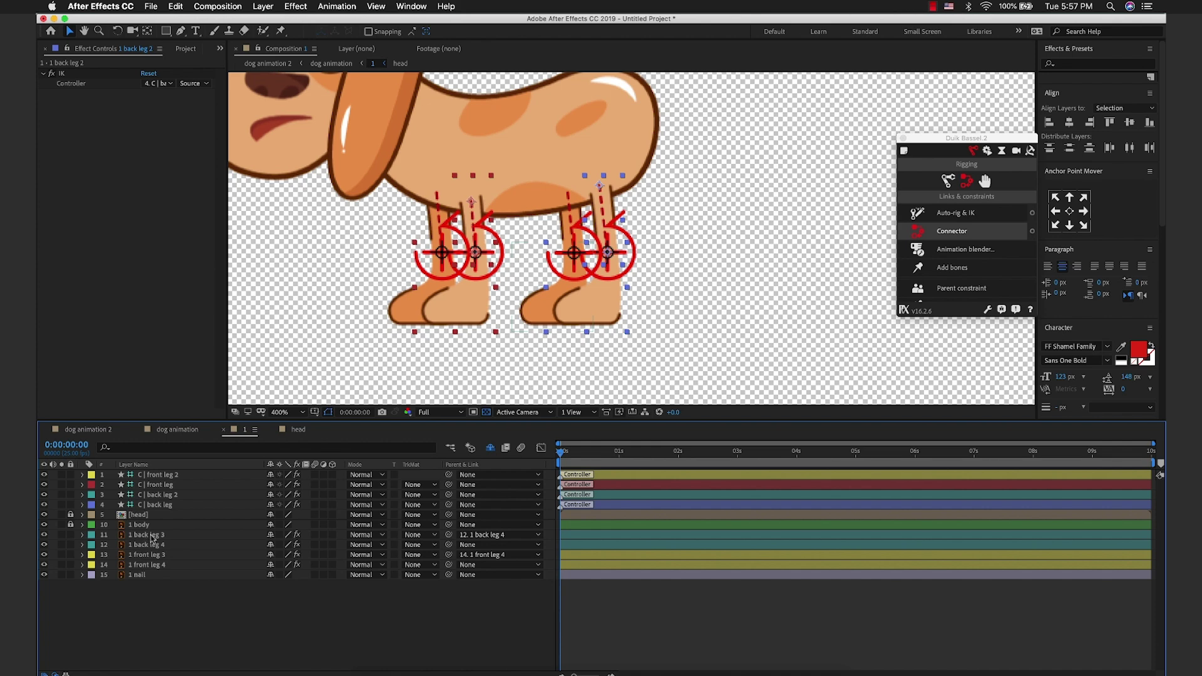
click(156, 535)
shift+click(188, 565)
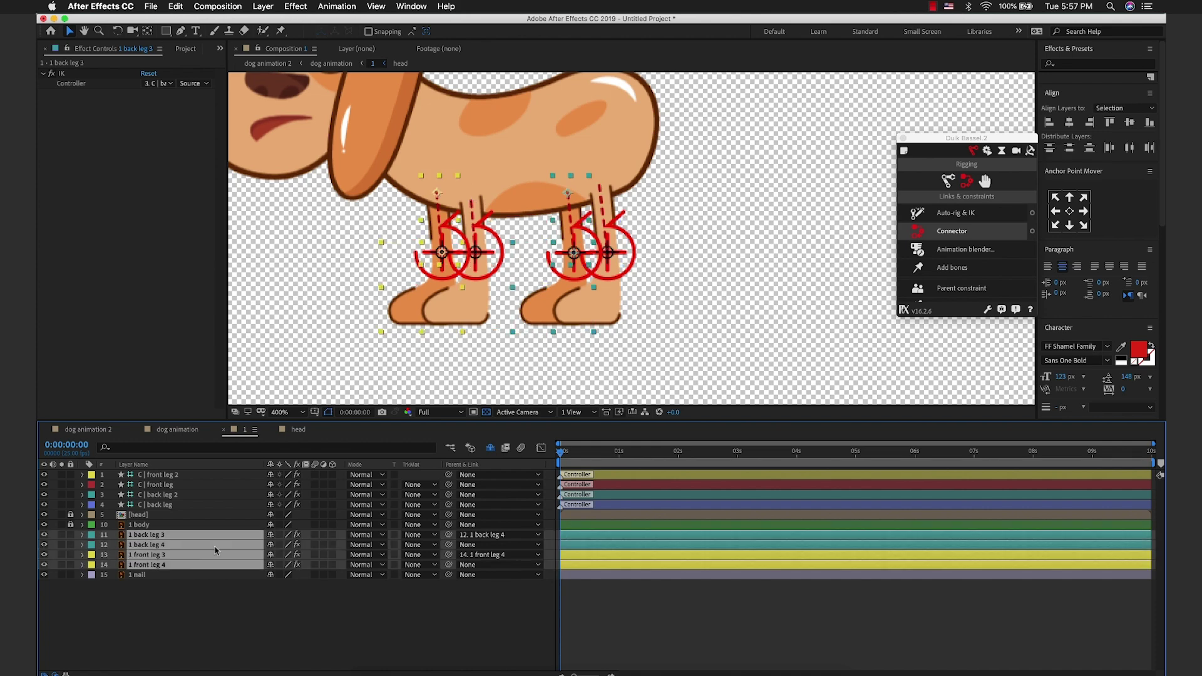
click(271, 535)
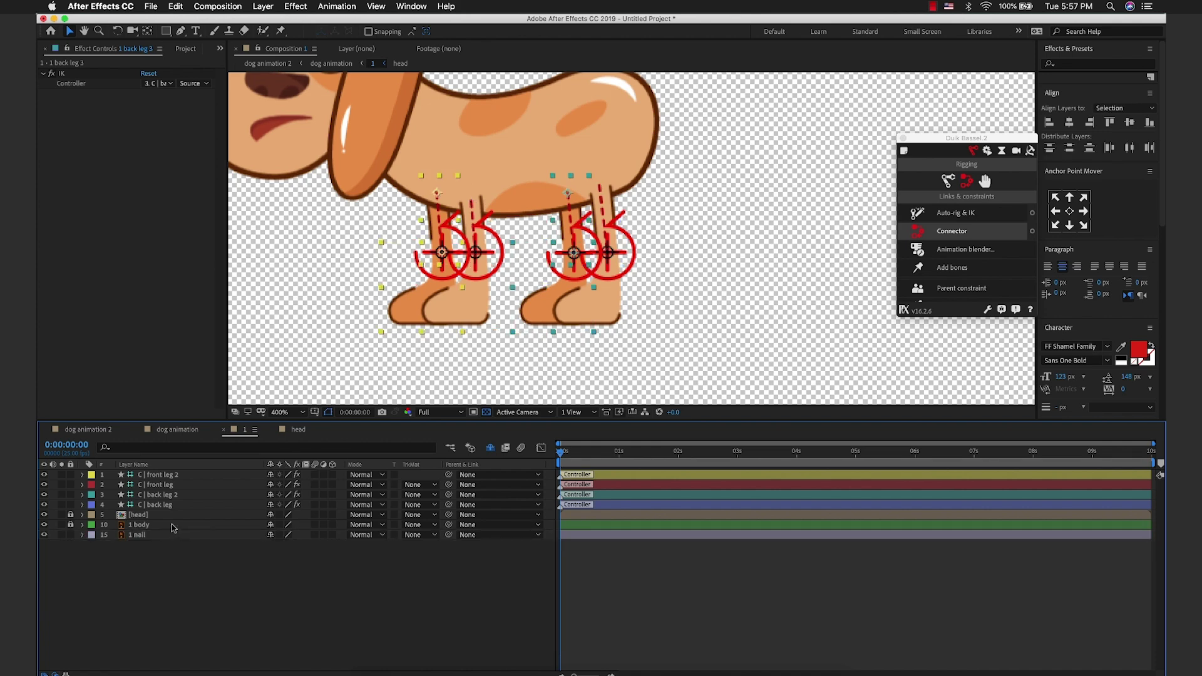
click(271, 525)
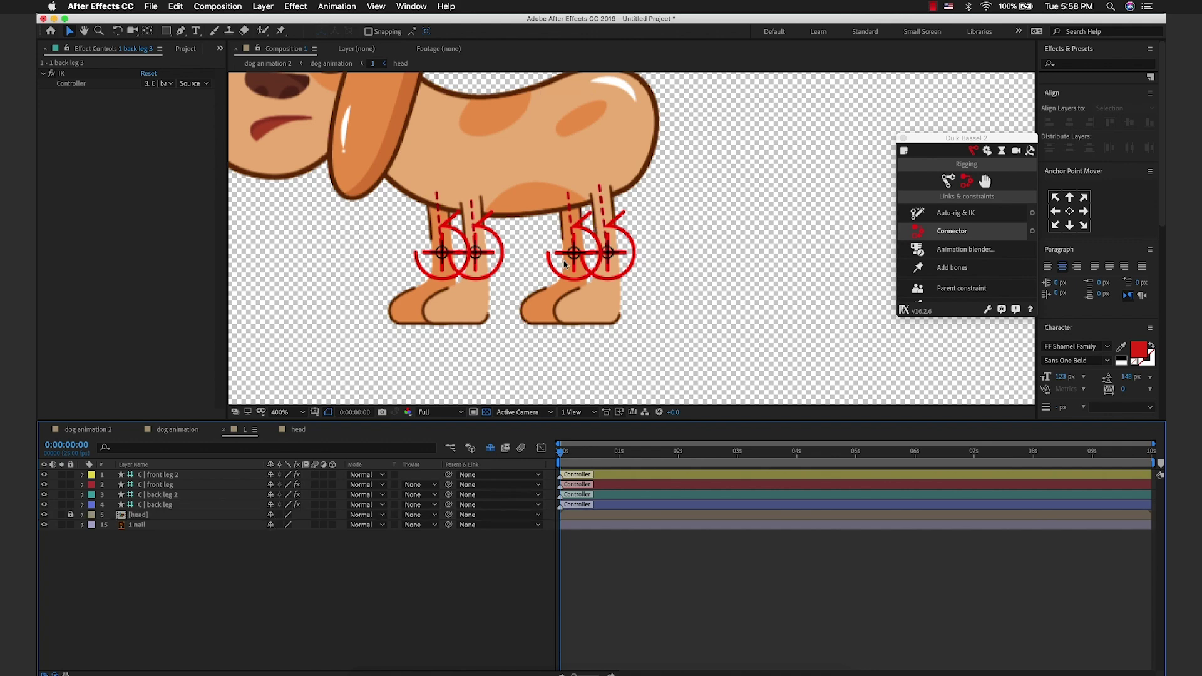
click(188, 495)
drag(554, 233, 524, 196)
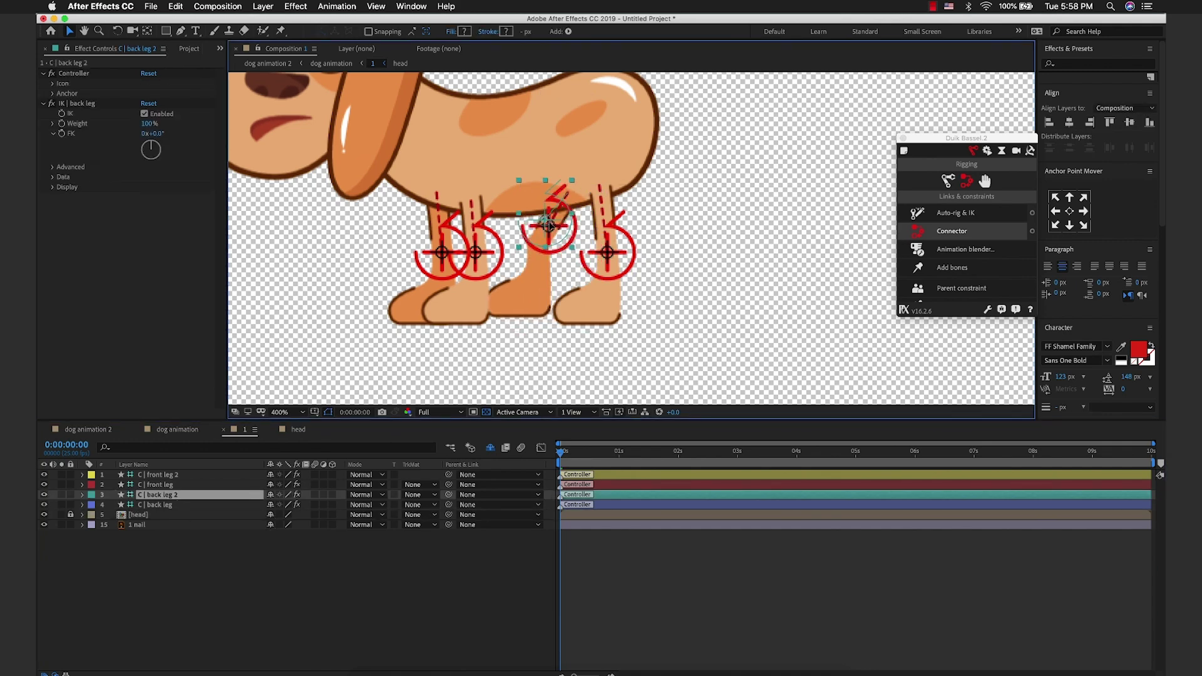
Step: Undo the controller's test lift and clear the layer selection
key(ctrl+z)
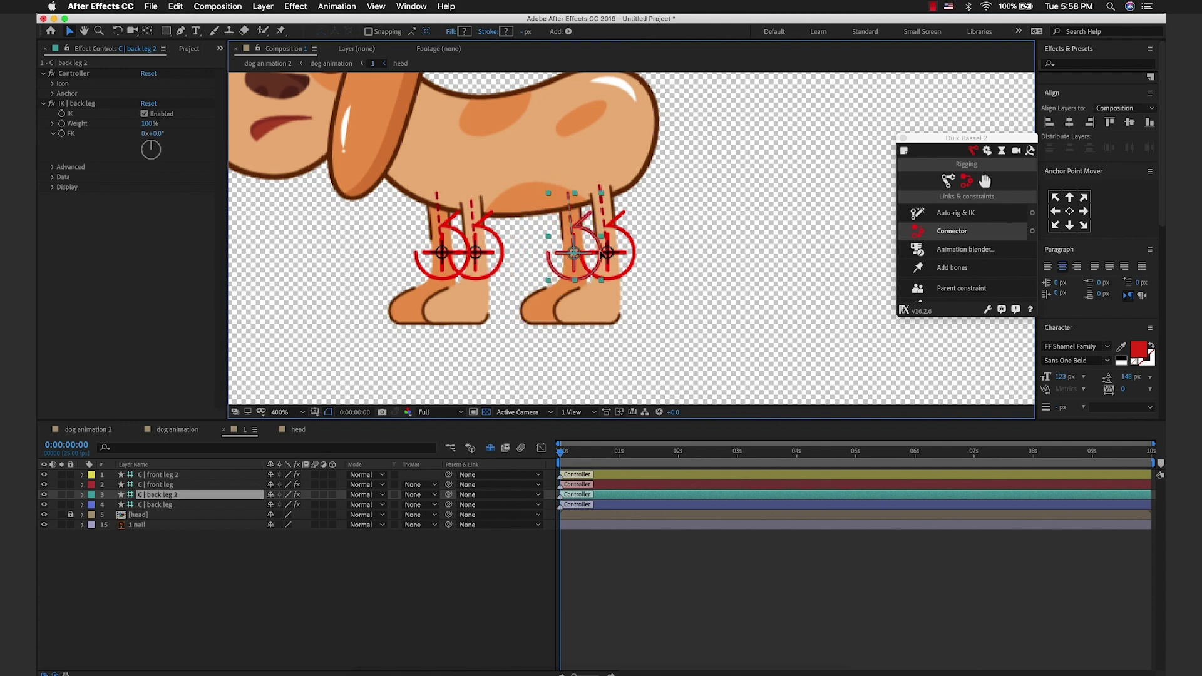
click(414, 241)
click(360, 268)
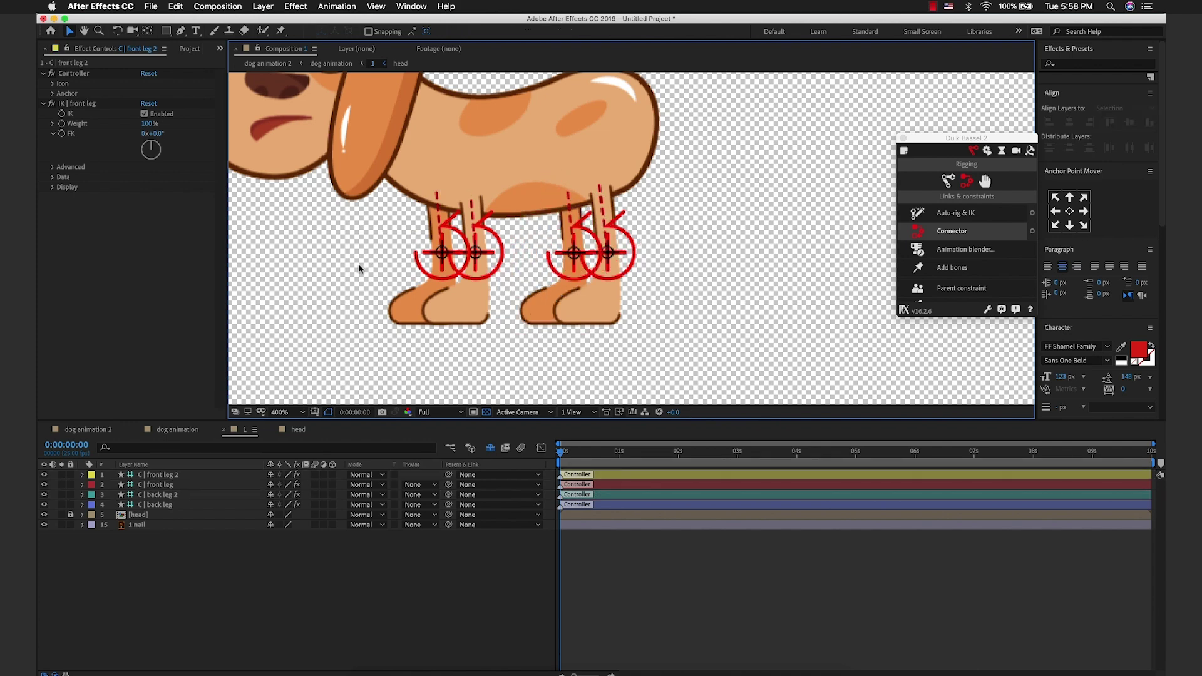
Step: Save the project as dog.aep and select all four leg controllers
key(ctrl+s)
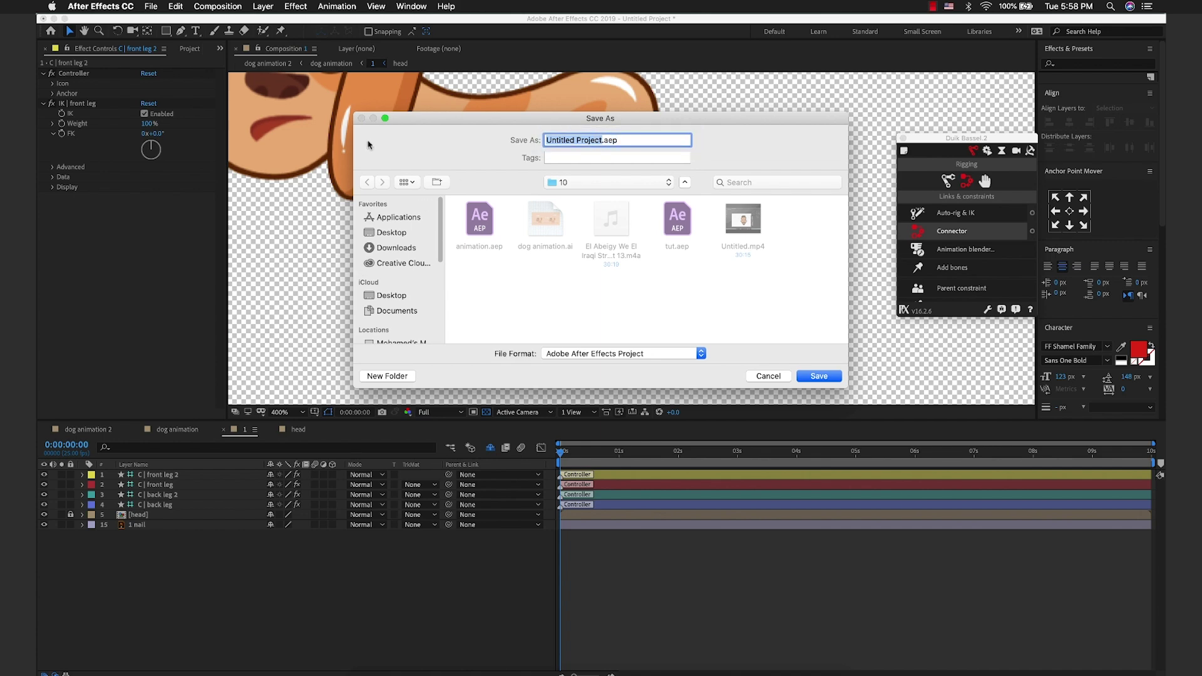
text(dog)
key(Return)
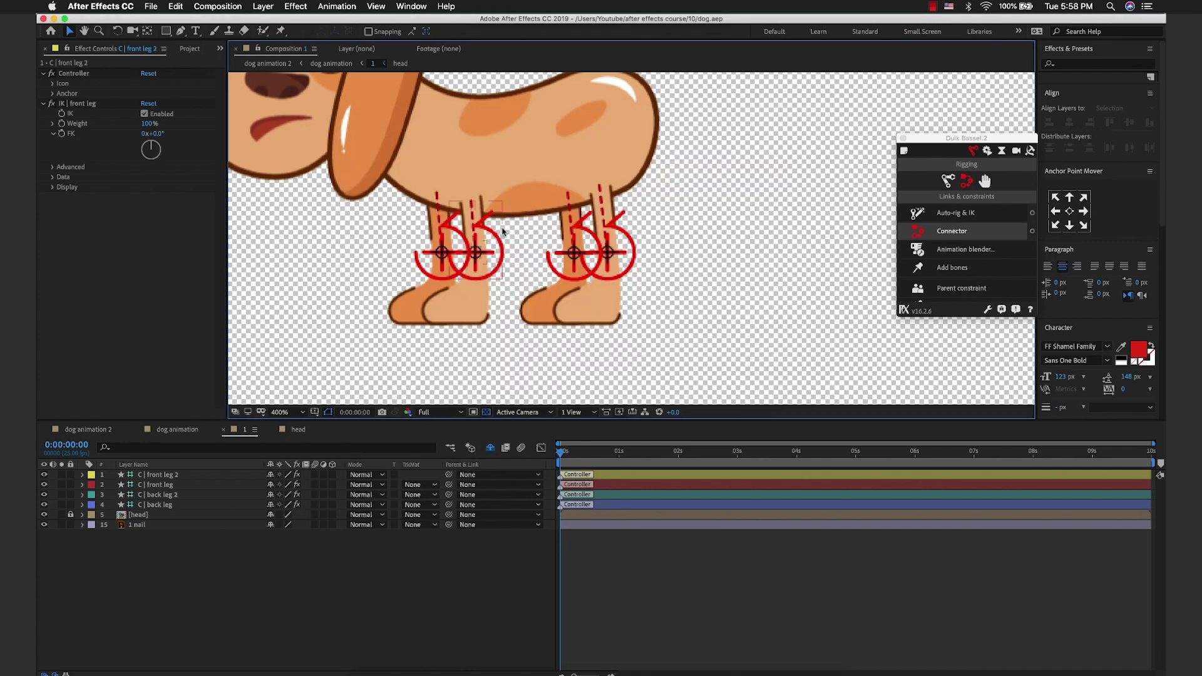
click(193, 475)
shift+click(181, 505)
Step: Set the four C | leg controllers to 0% opacity, collapse them, and select the 1 nail tail layer
key(t)
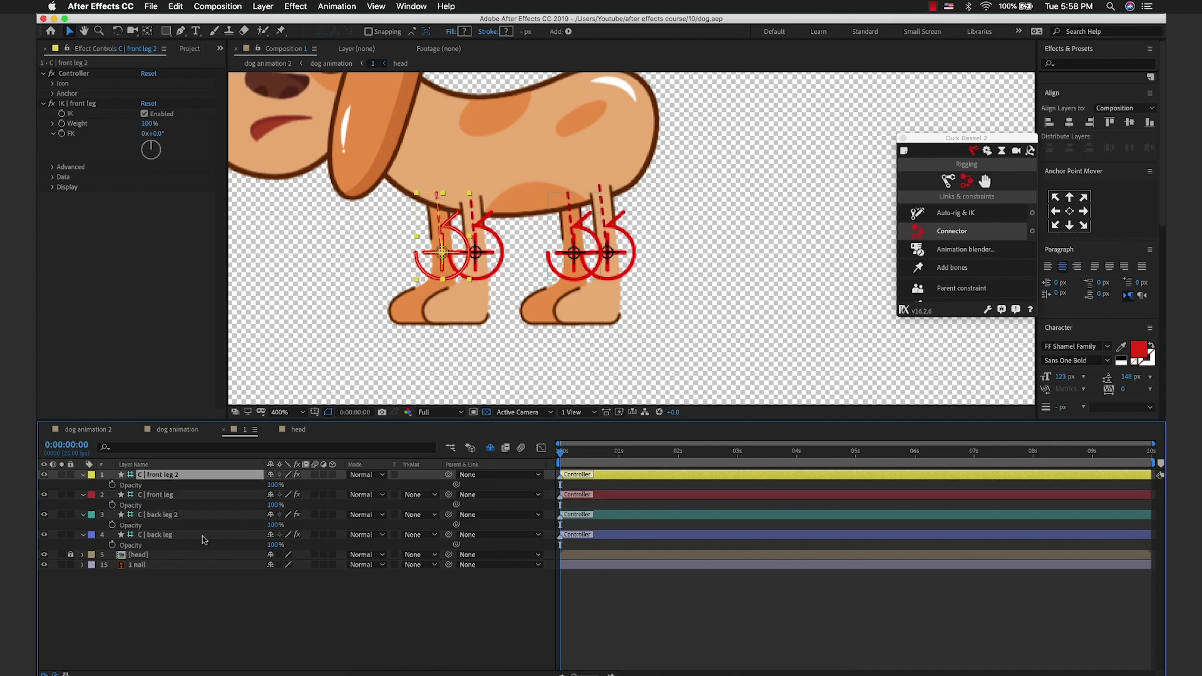
click(720, 350)
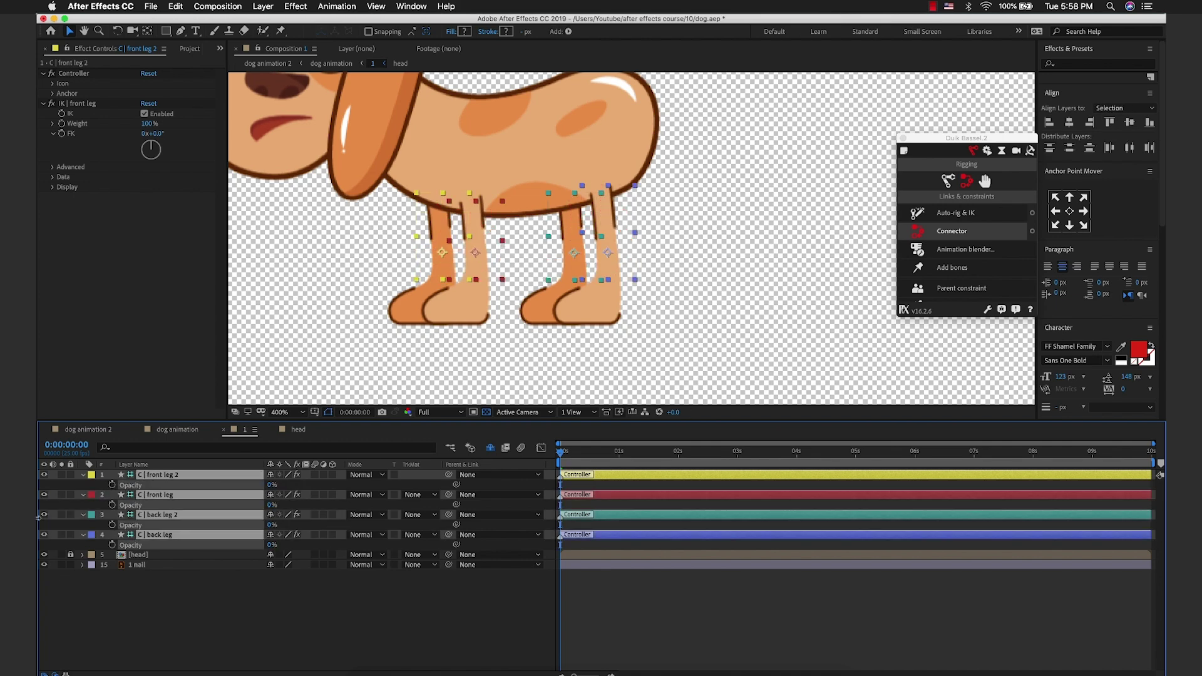
key(t)
click(612, 260)
click(569, 226)
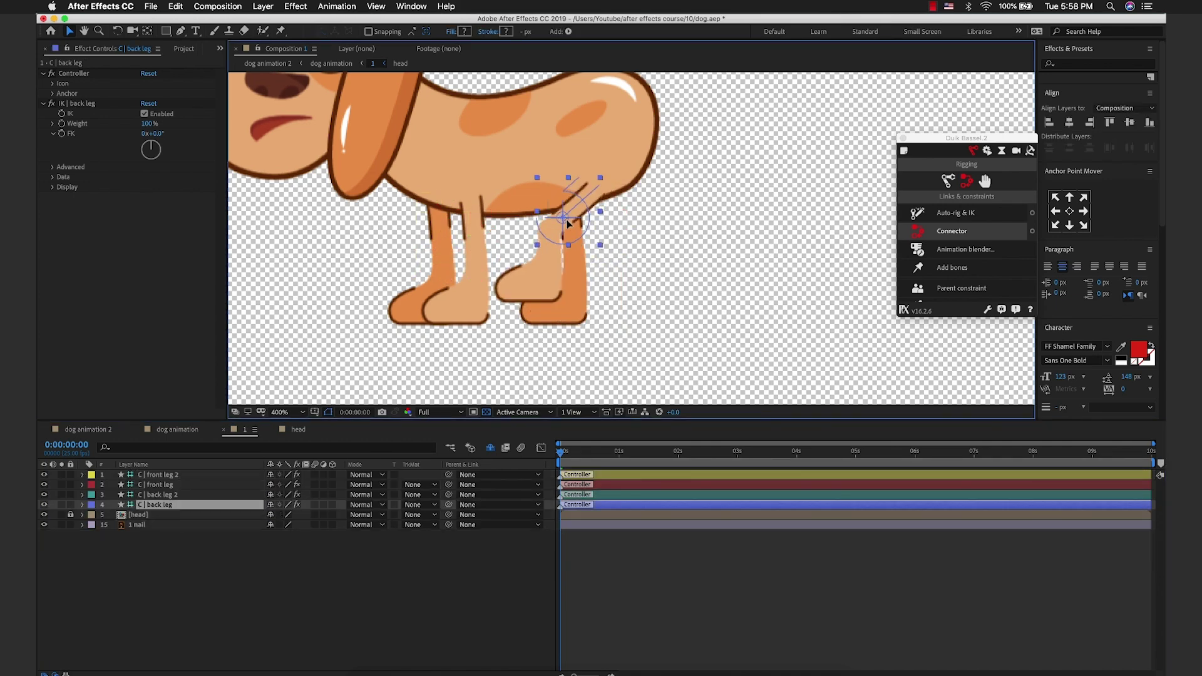
click(616, 273)
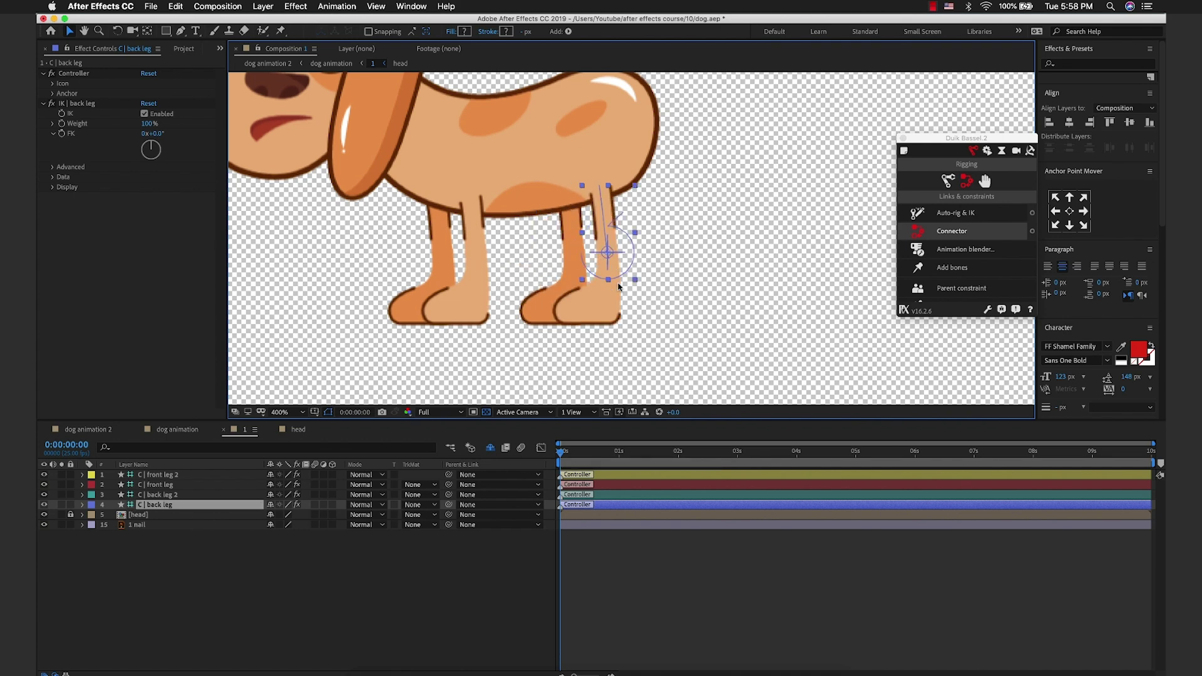
click(344, 571)
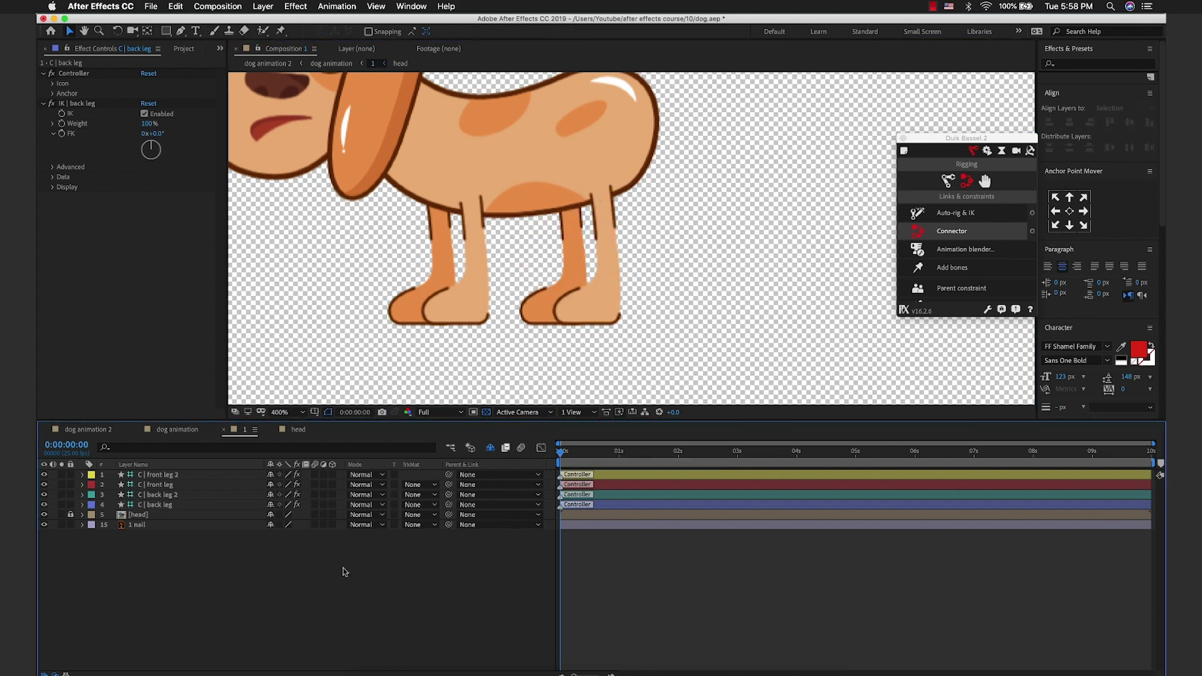
scroll(698, 268, down, 2)
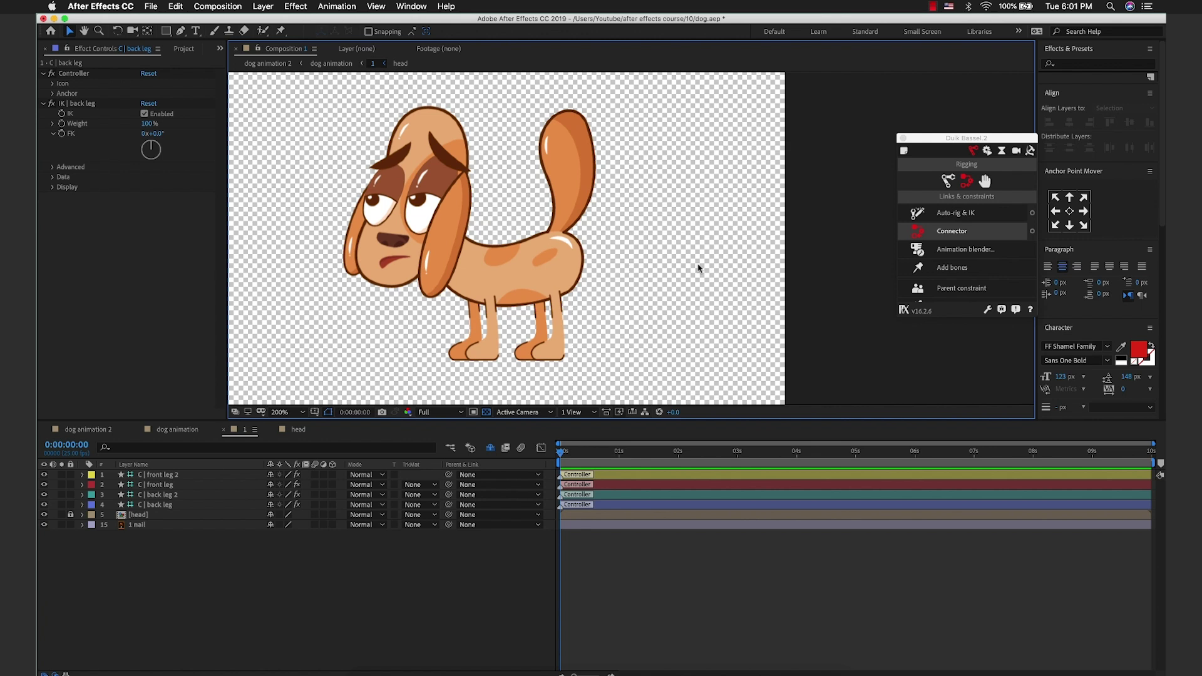
click(138, 525)
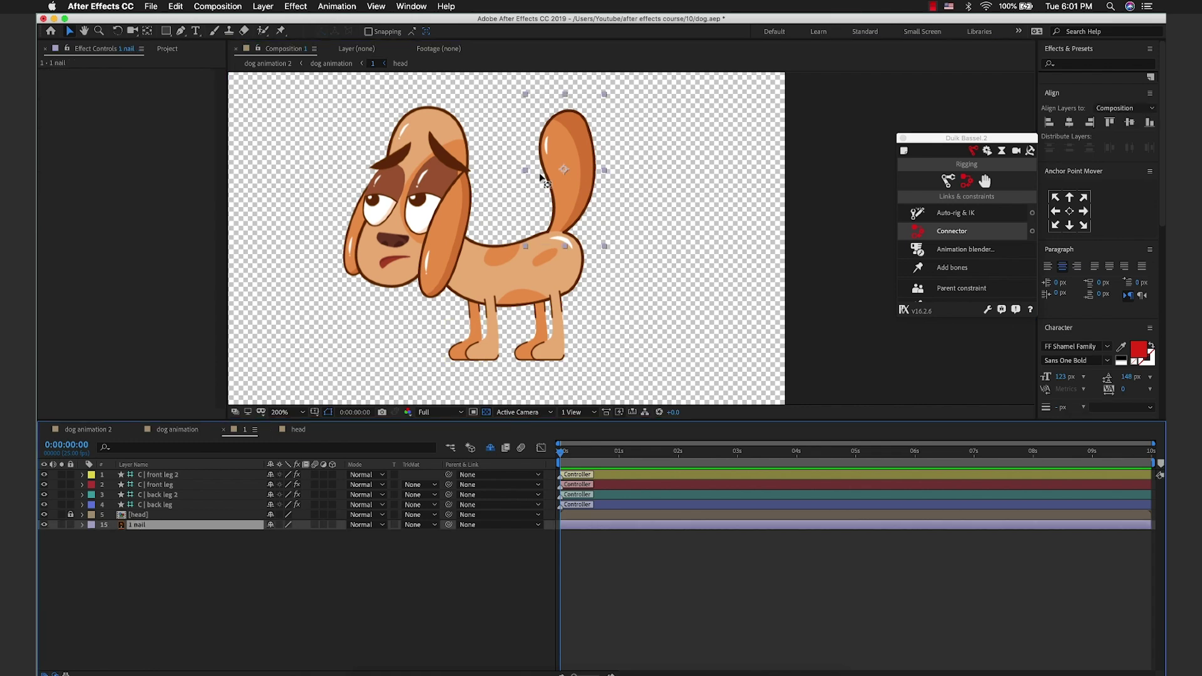
Step: Move the 1 nail tail's anchor point to the tail base and unhide the shy layers
key(y)
drag(563, 169, 548, 233)
click(490, 448)
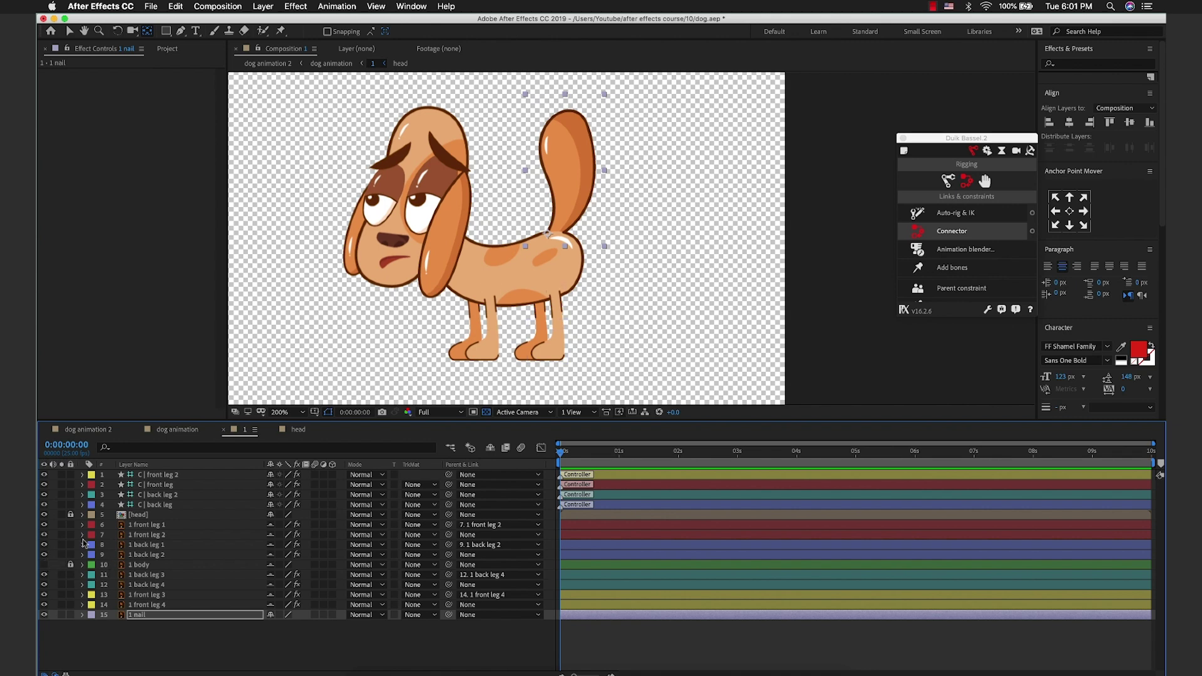
scroll(546, 241, up, 2)
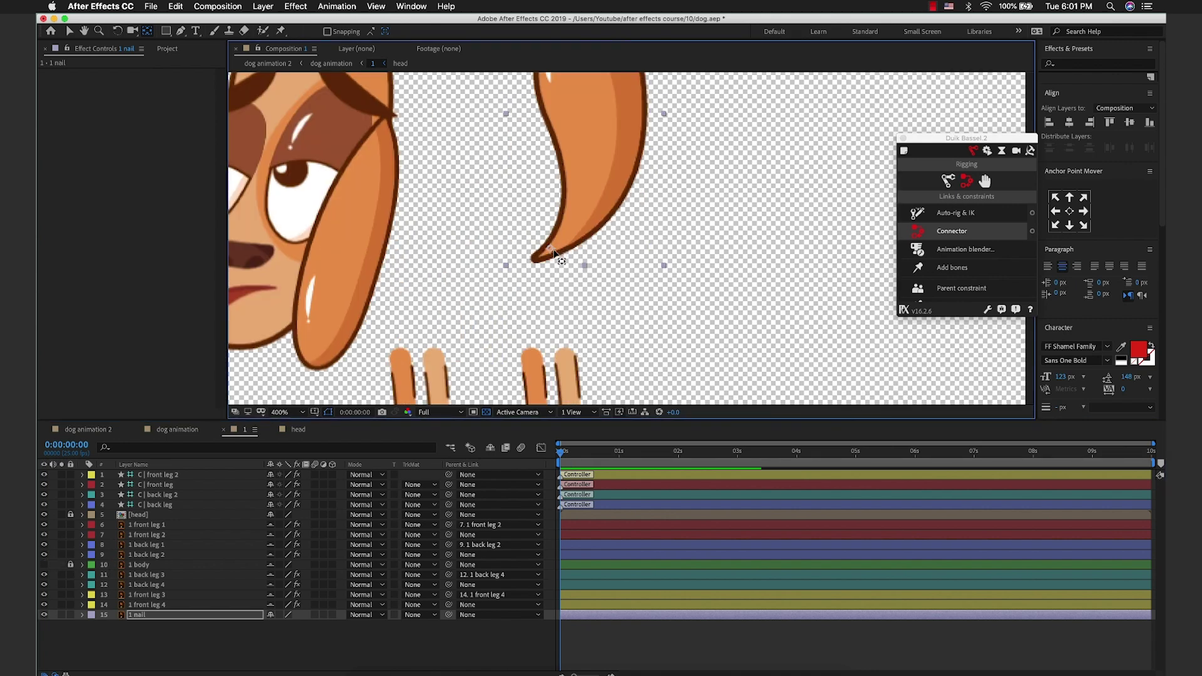
Step: Test-rotate the tail around its new pivot, then undo so Rotation stays at 0°
key(Return)
key(r)
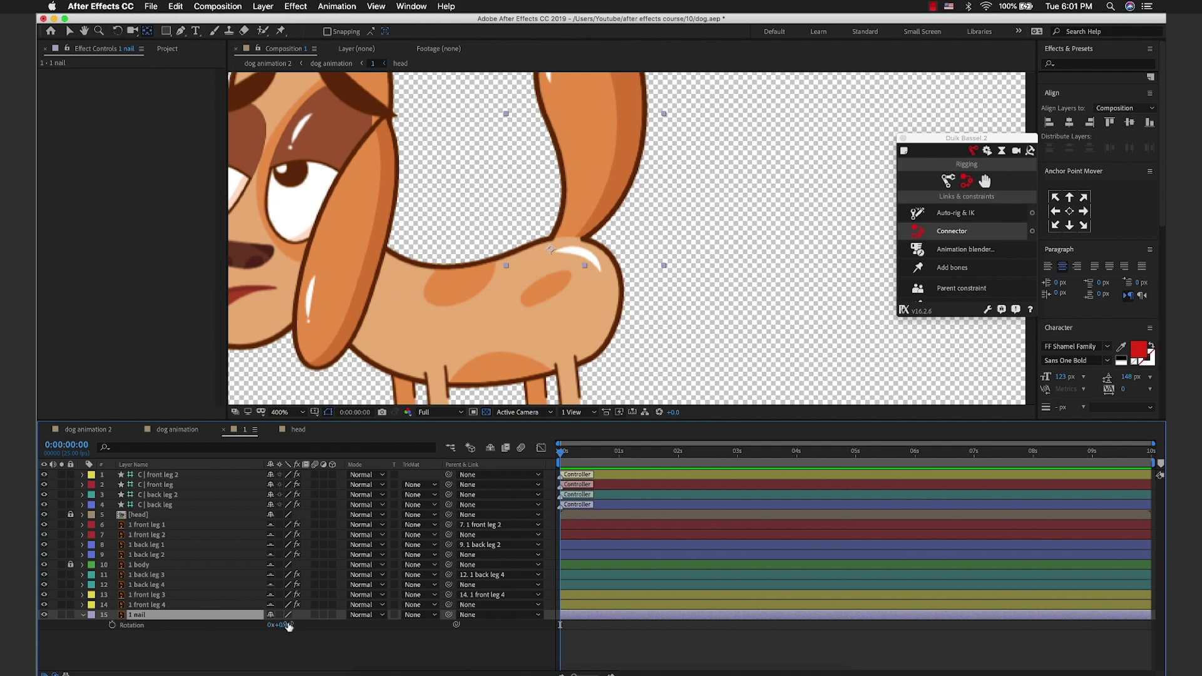
drag(288, 626, 276, 609)
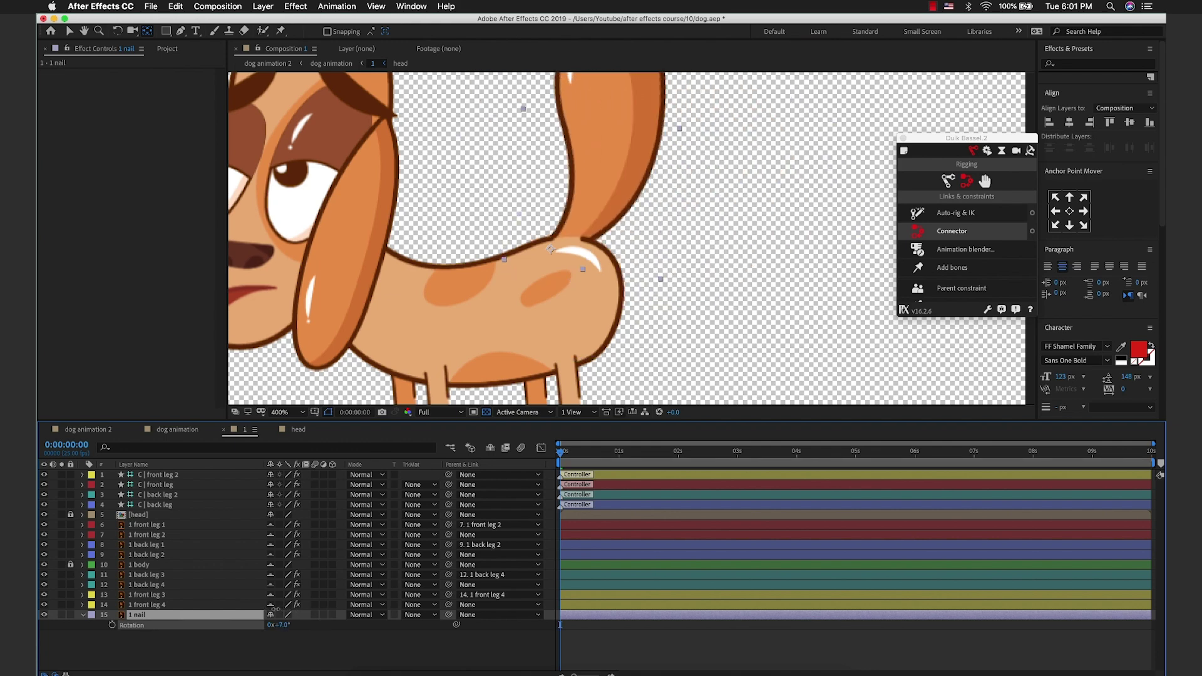
key(super+z)
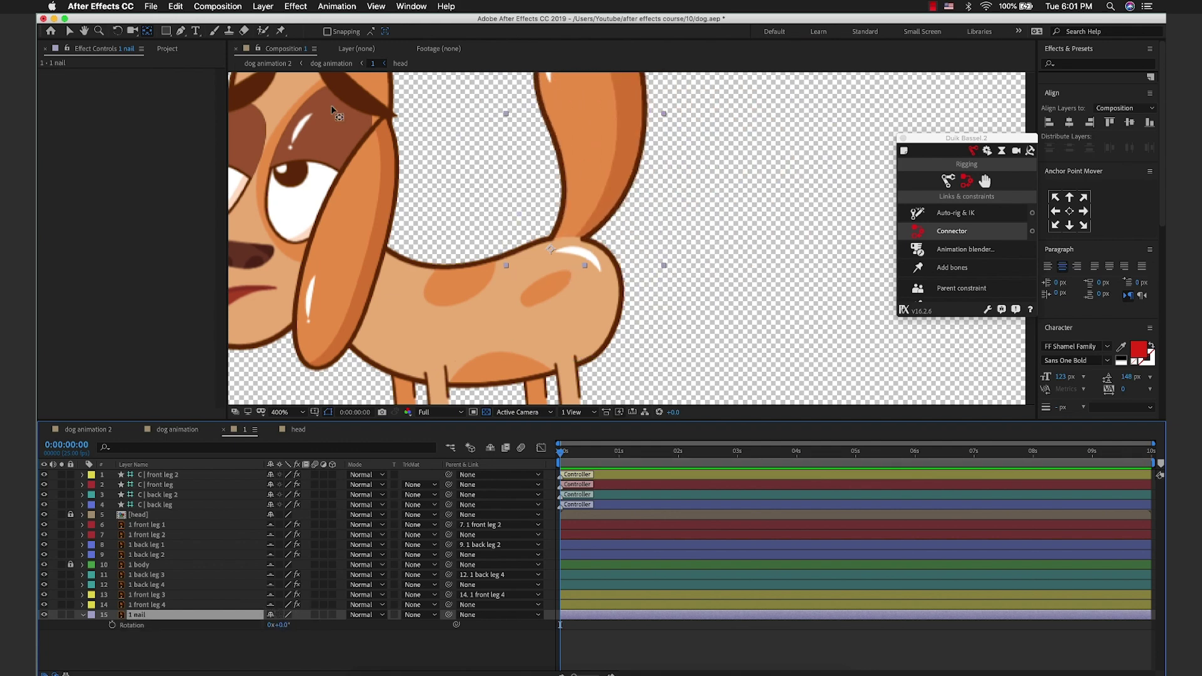
Step: Place puppet pins at the base, middle and tip of the tail
click(281, 32)
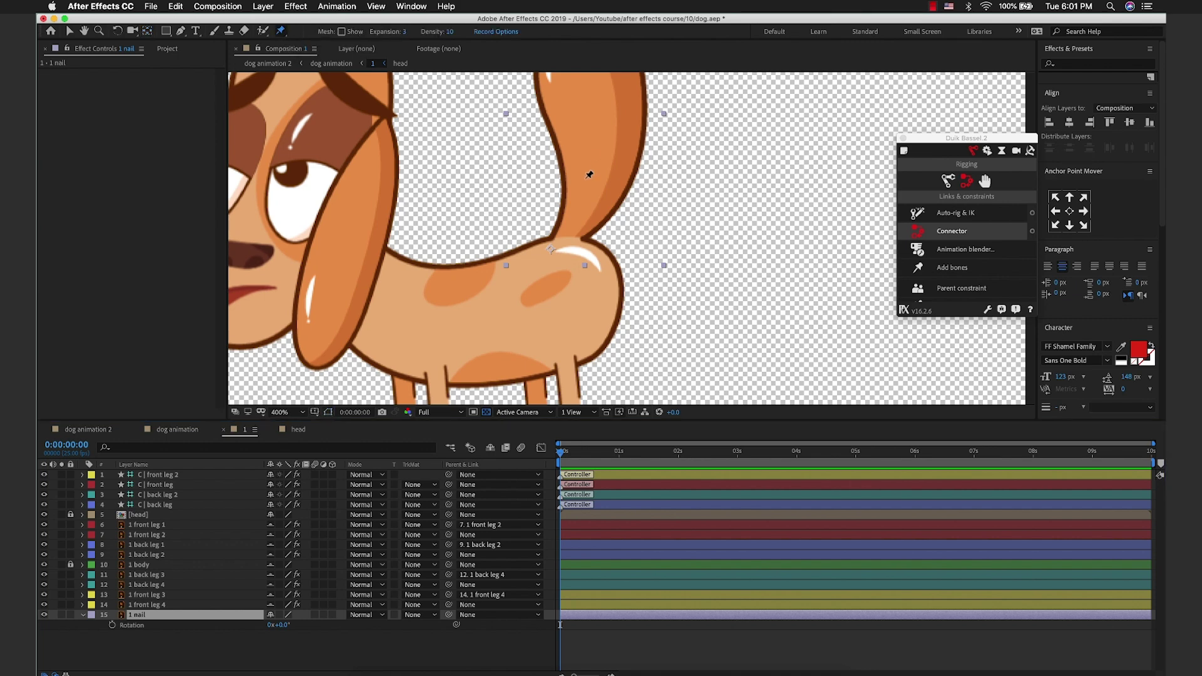
click(564, 248)
scroll(567, 207, up, 3)
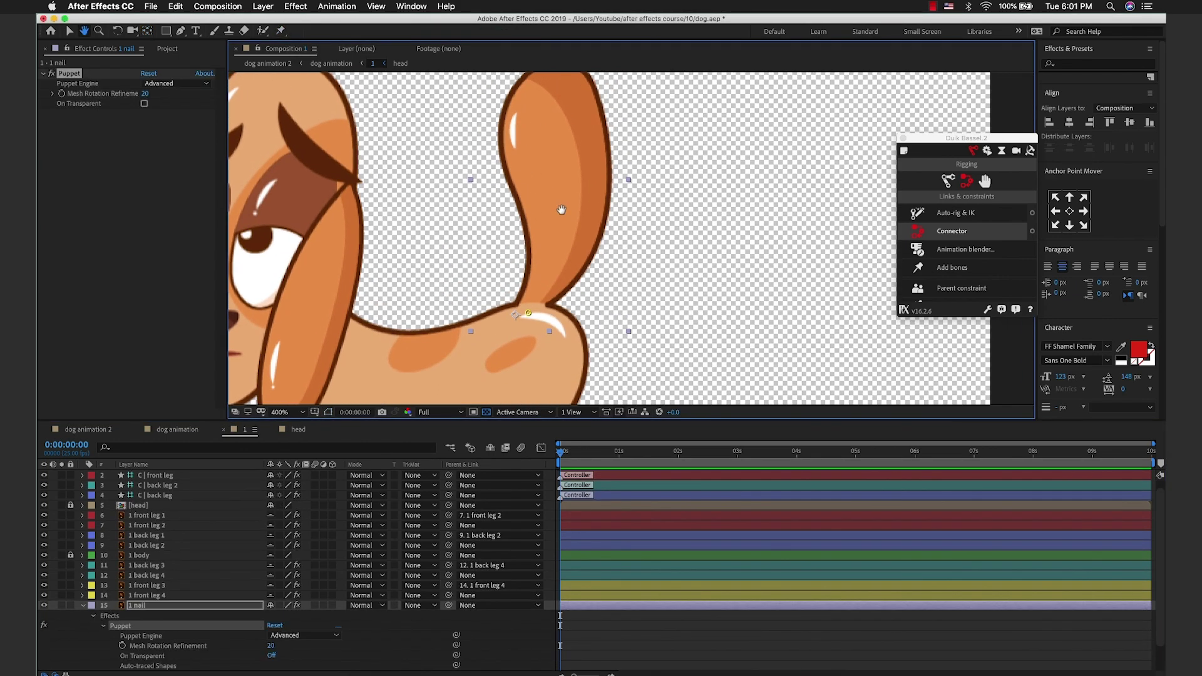
click(565, 202)
click(552, 86)
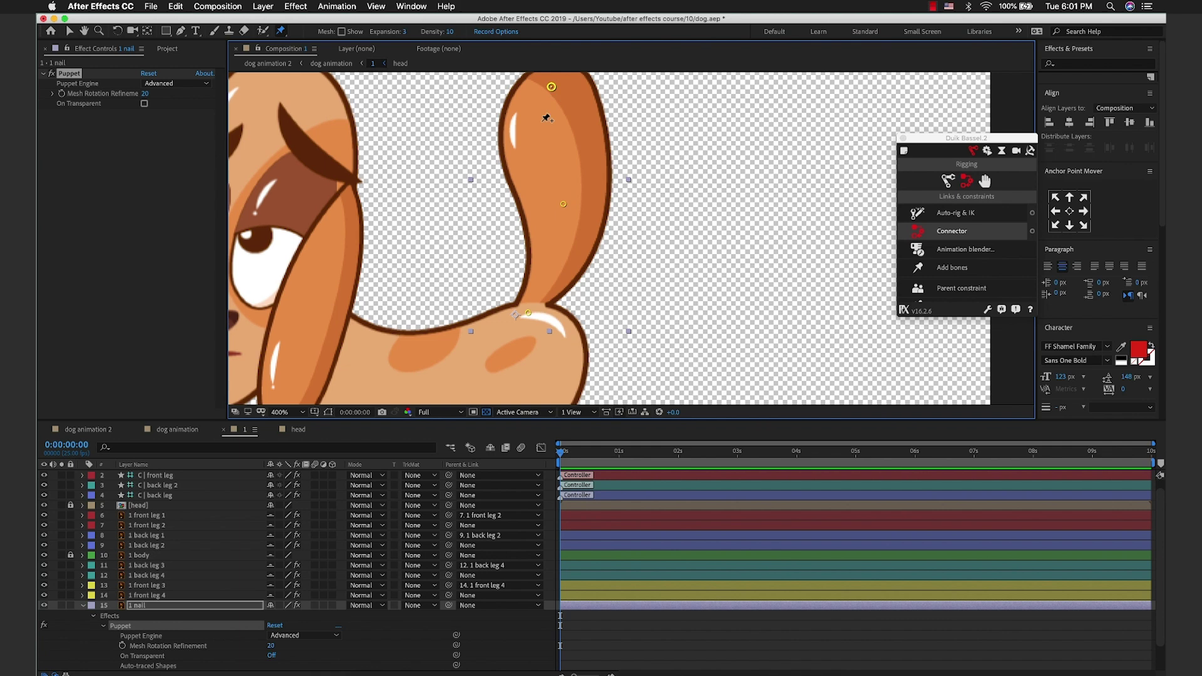
scroll(214, 564, down, 3)
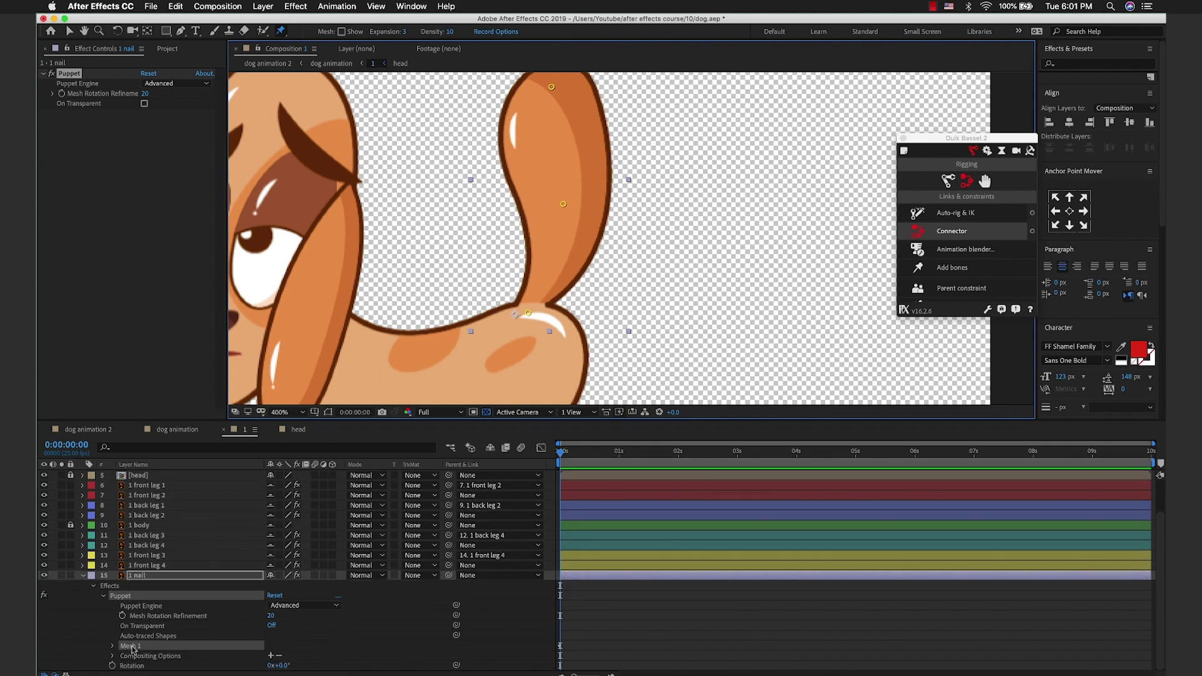
Step: Keyframe the tip pin bending left at 10 frames and copy its first keyframe to 0:00:00:20
click(132, 646)
key(u)
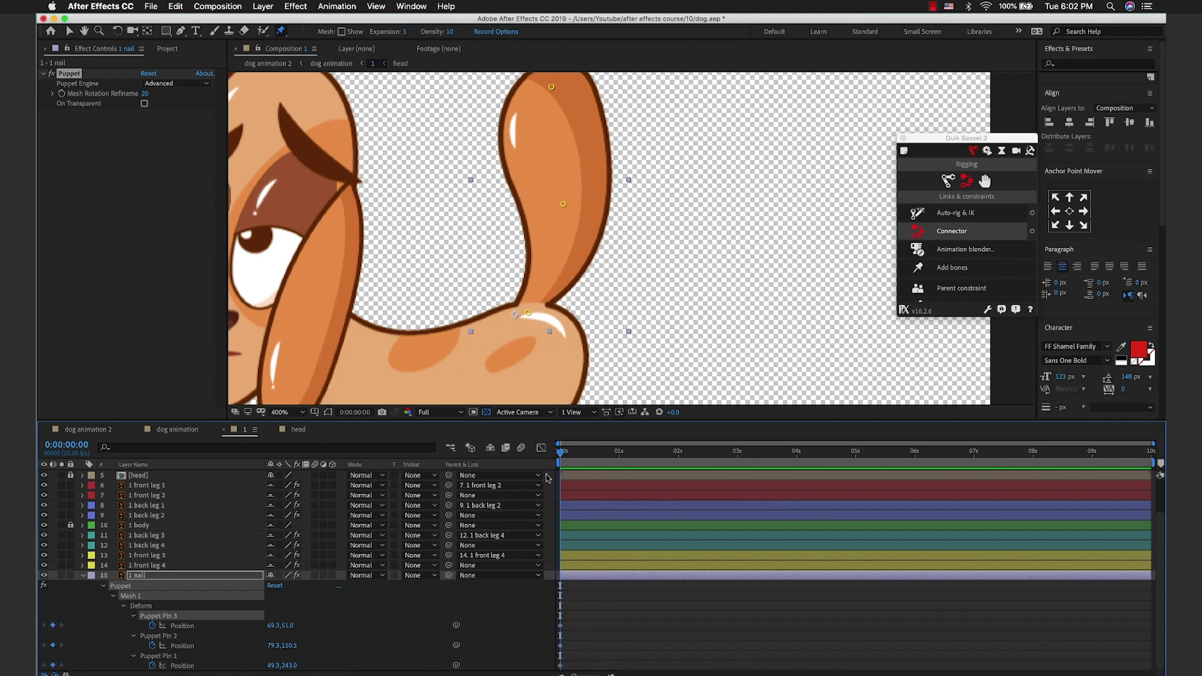
key(shift+Page_Down)
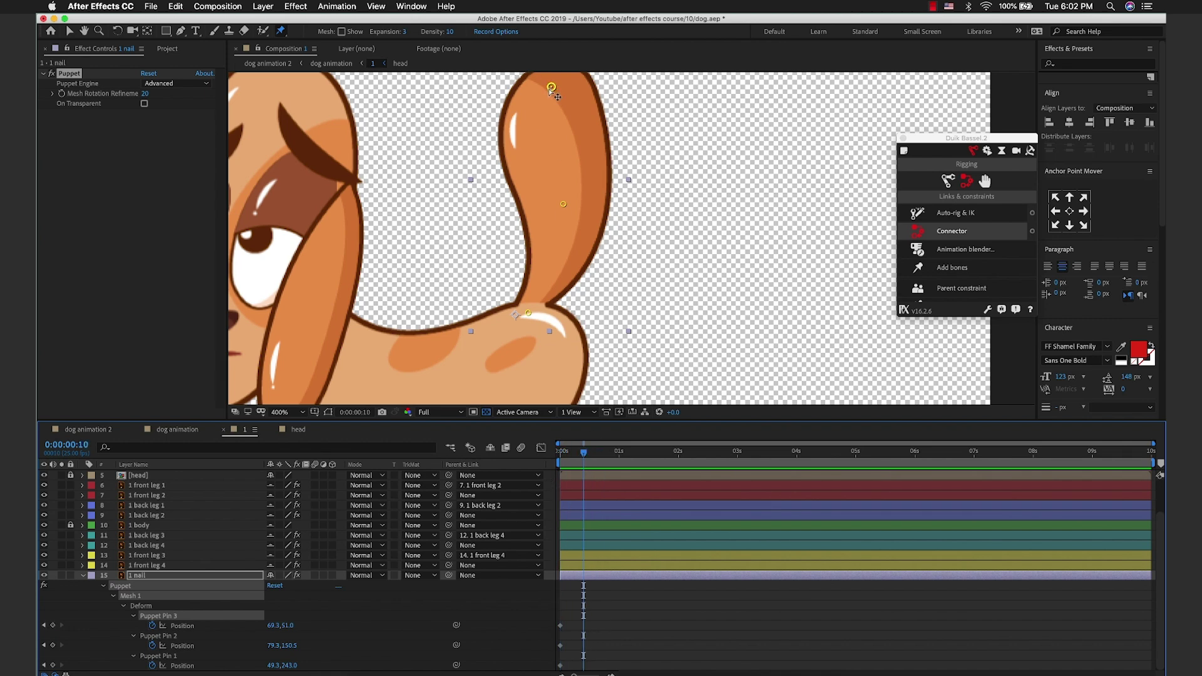
drag(551, 87, 492, 104)
key(/)
scroll(514, 125, up, 2)
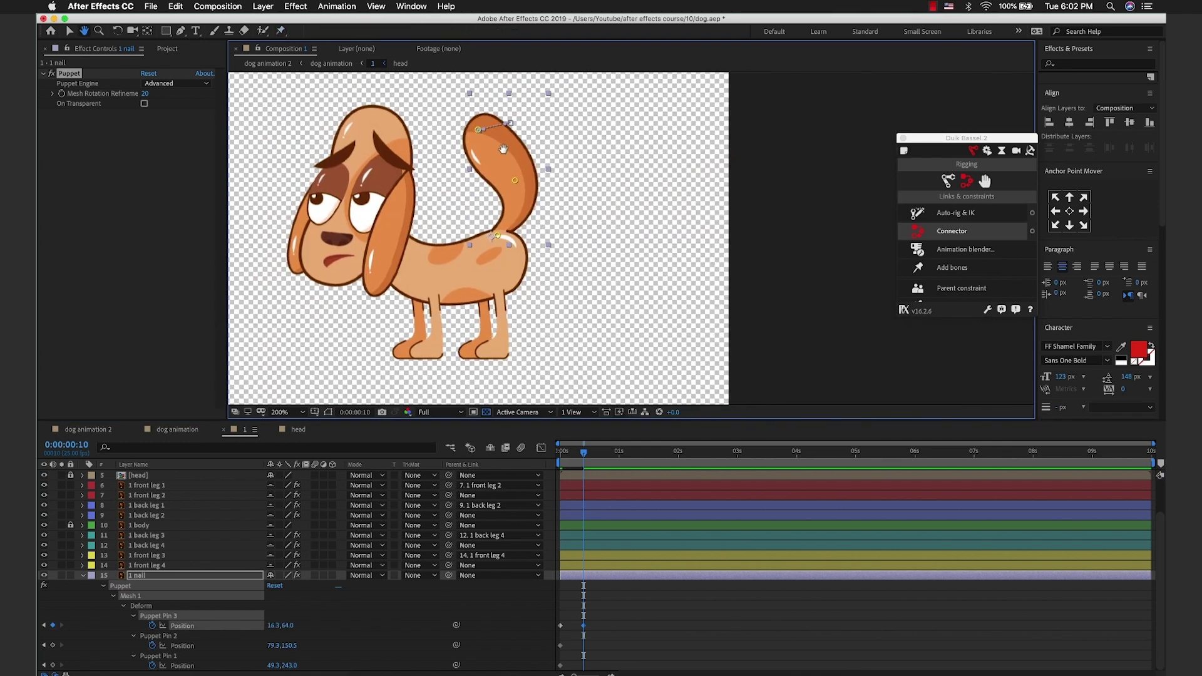
key(shift+Page_Down)
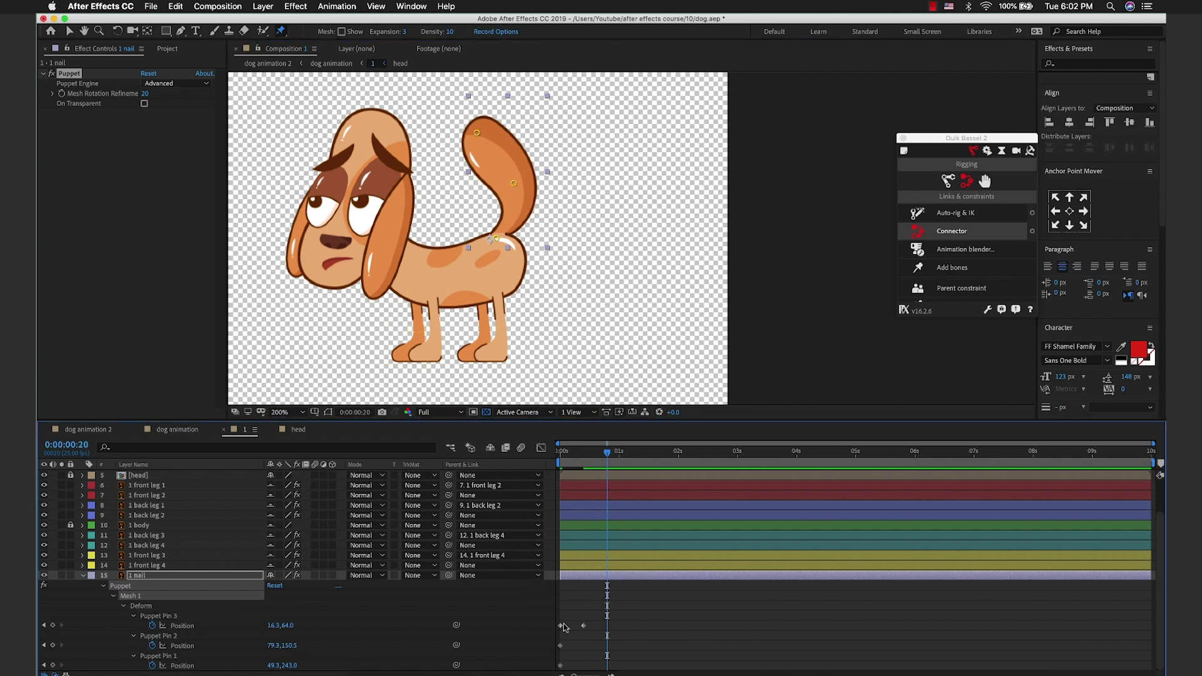
click(561, 626)
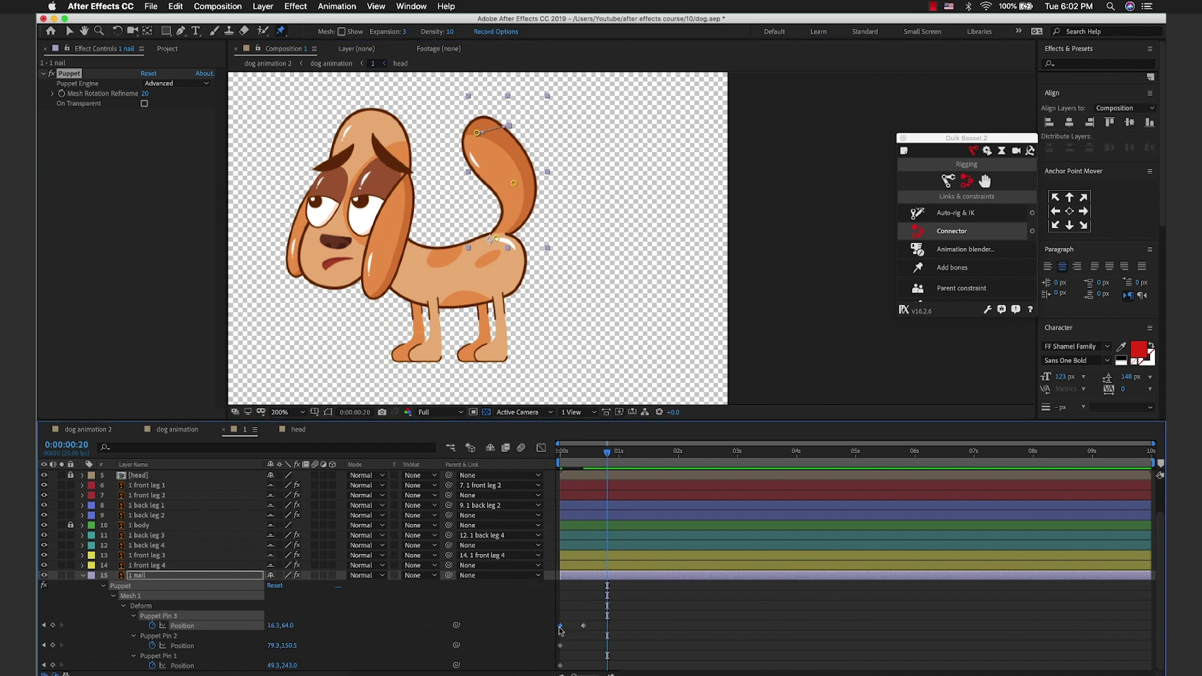
key(ctrl+c)
key(ctrl+v)
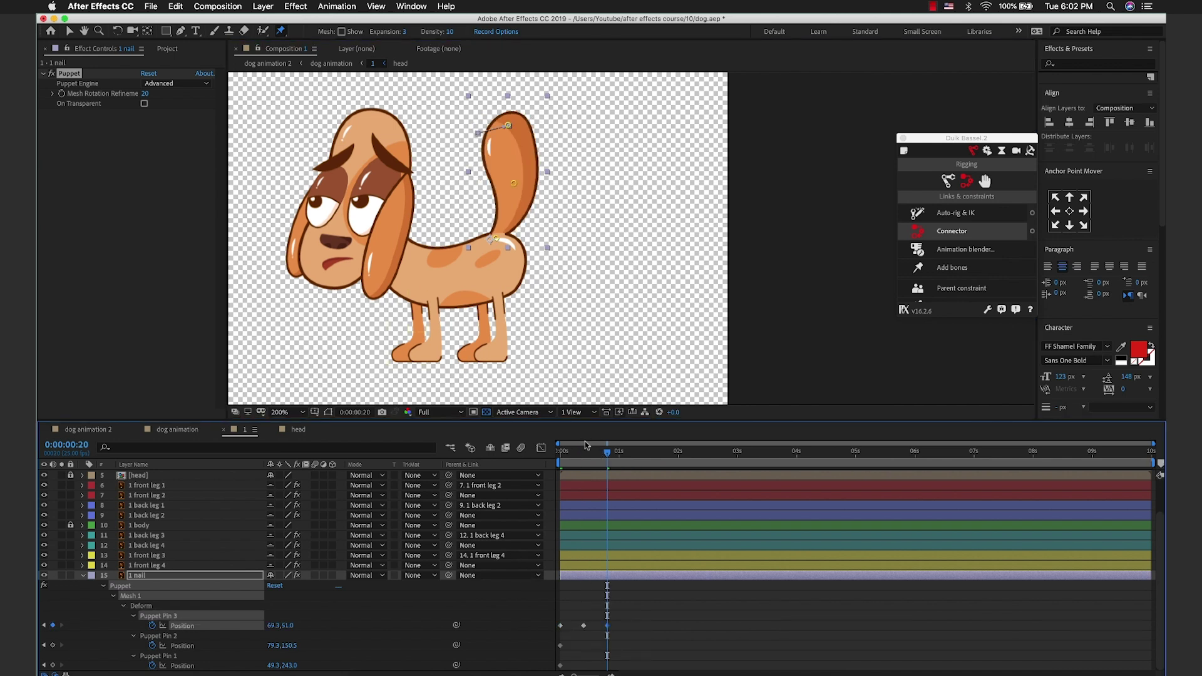
Step: Preview the tail animation from the start, then delete the trial tip pin
key(Home)
key(space)
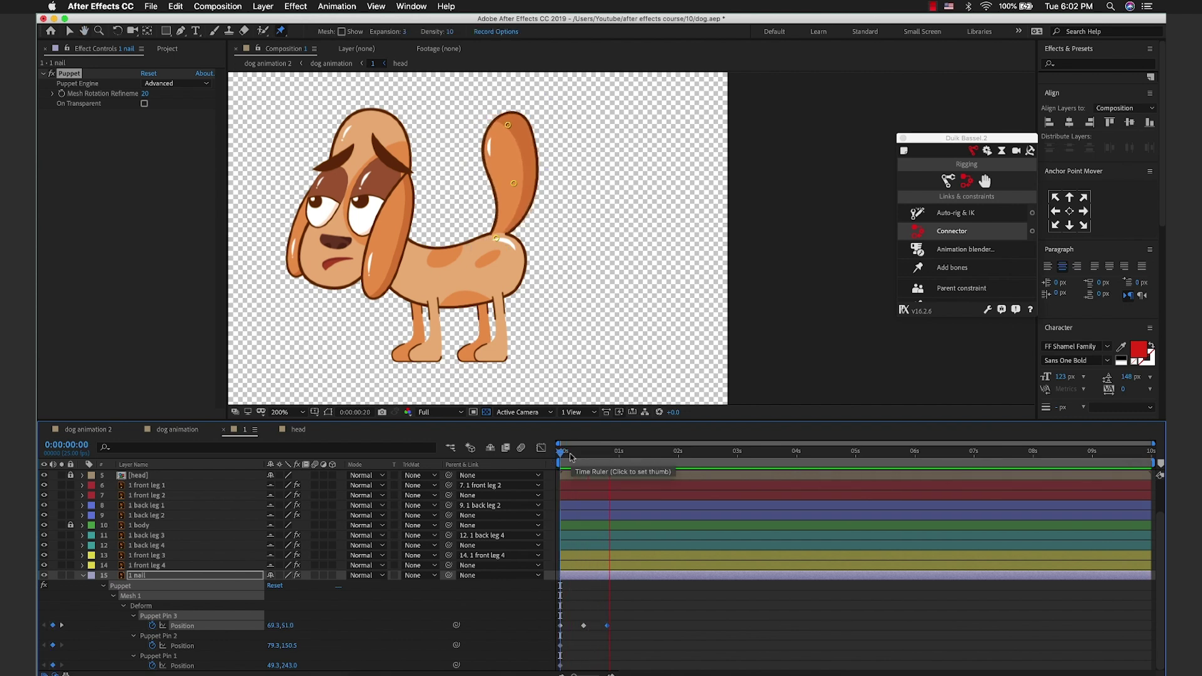
key(space)
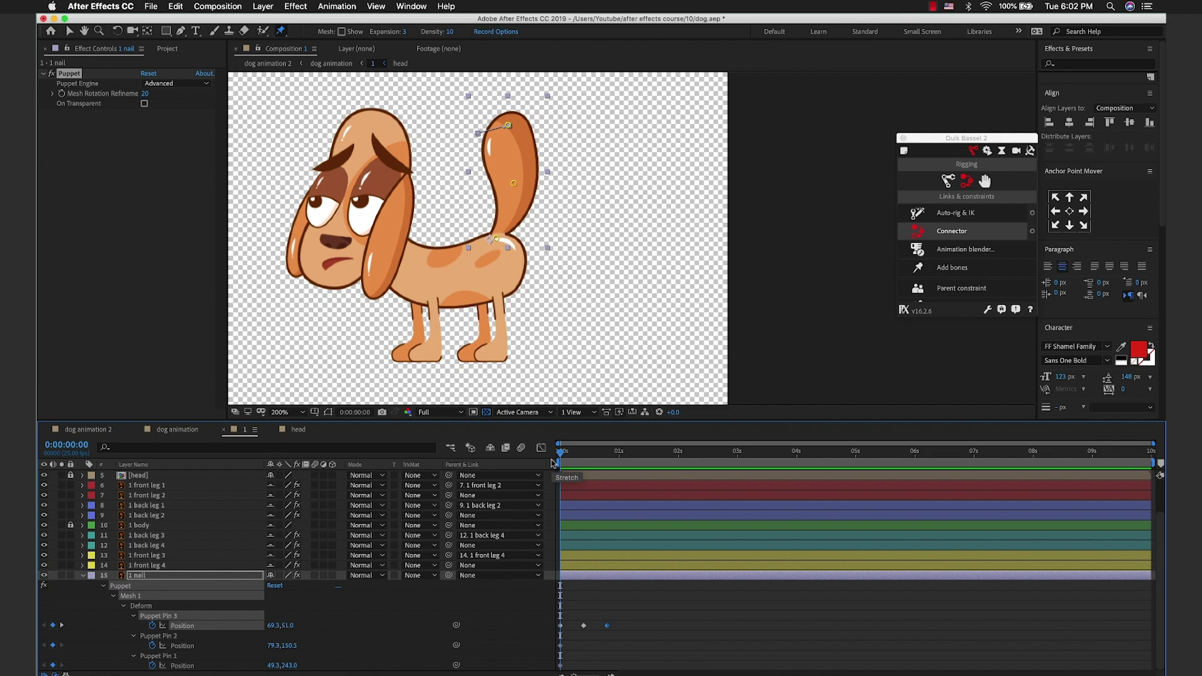
key(Delete)
Step: Add puppet pins at the tail's middle and tip (Pin 3 at 66.8,52.5) and select Mesh 1
scroll(183, 585, up, 2)
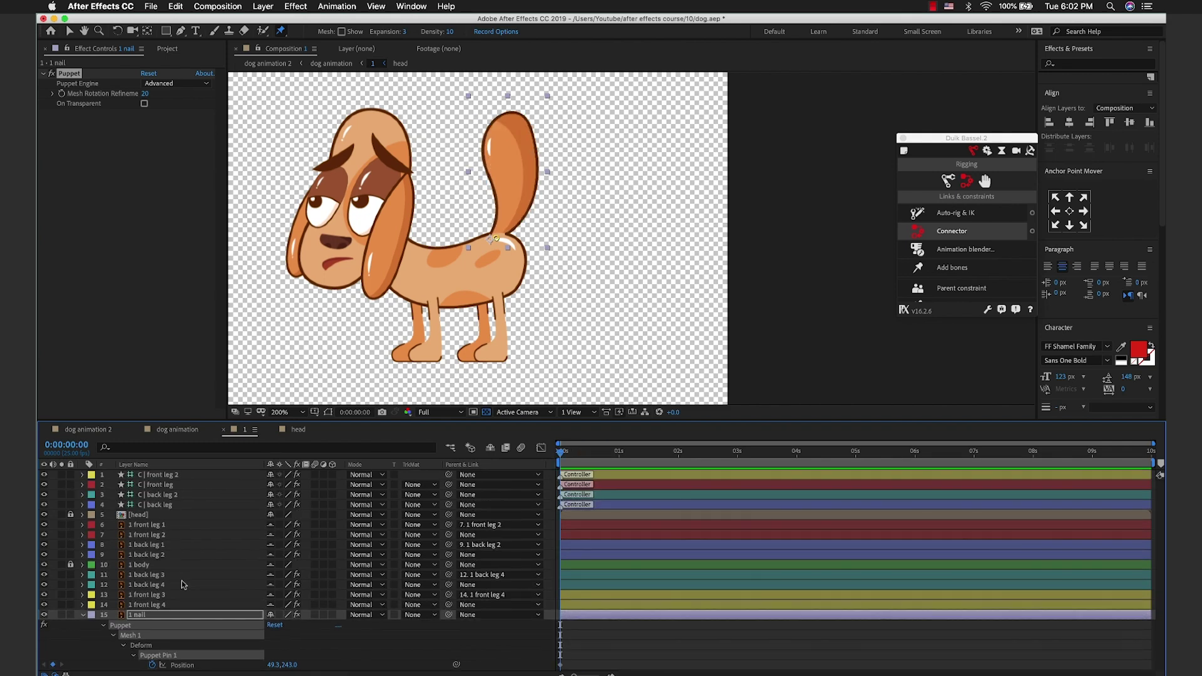
click(82, 616)
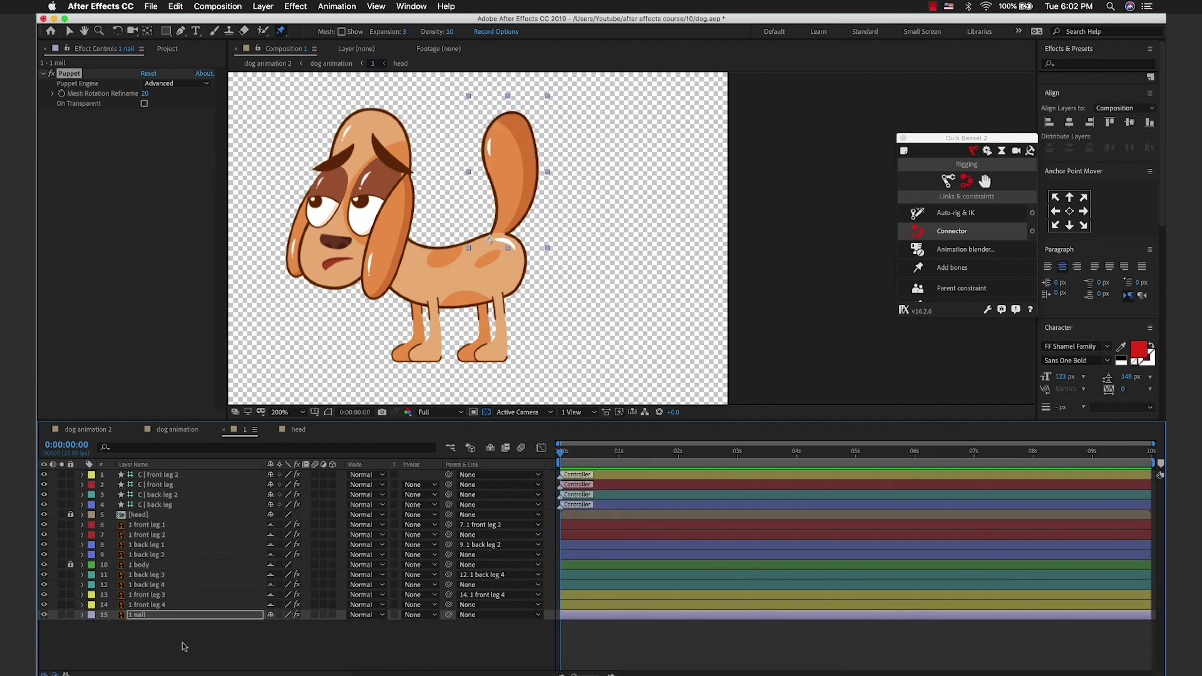
key(Return)
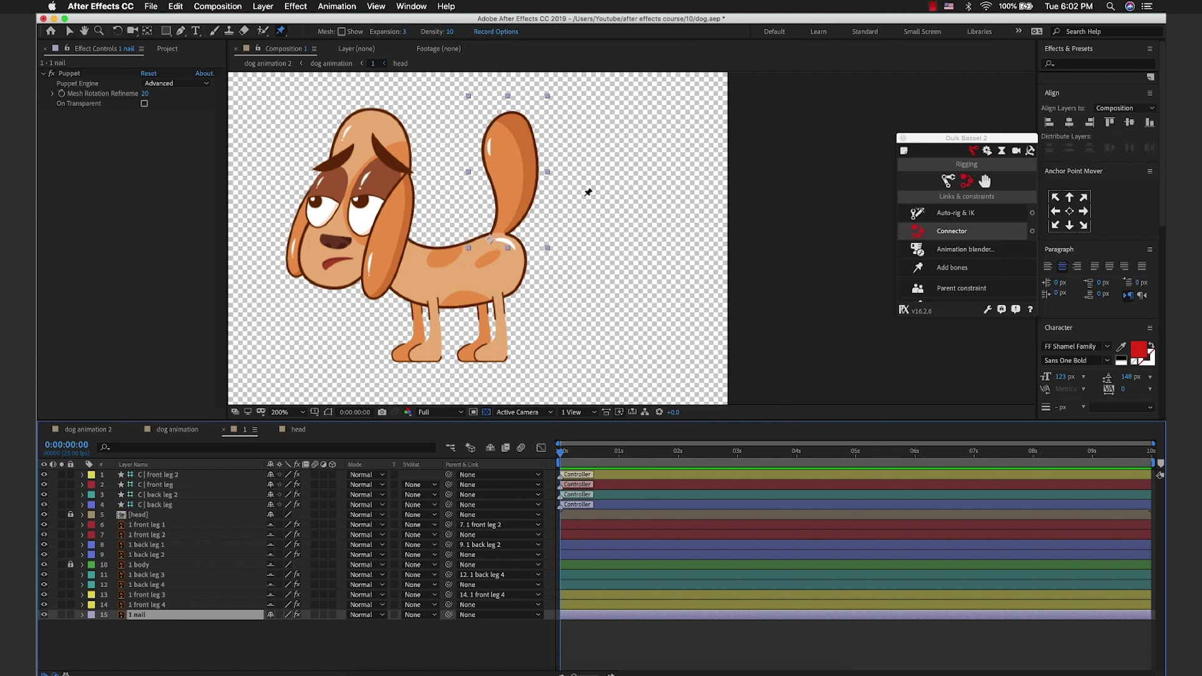
scroll(520, 223, up, 2)
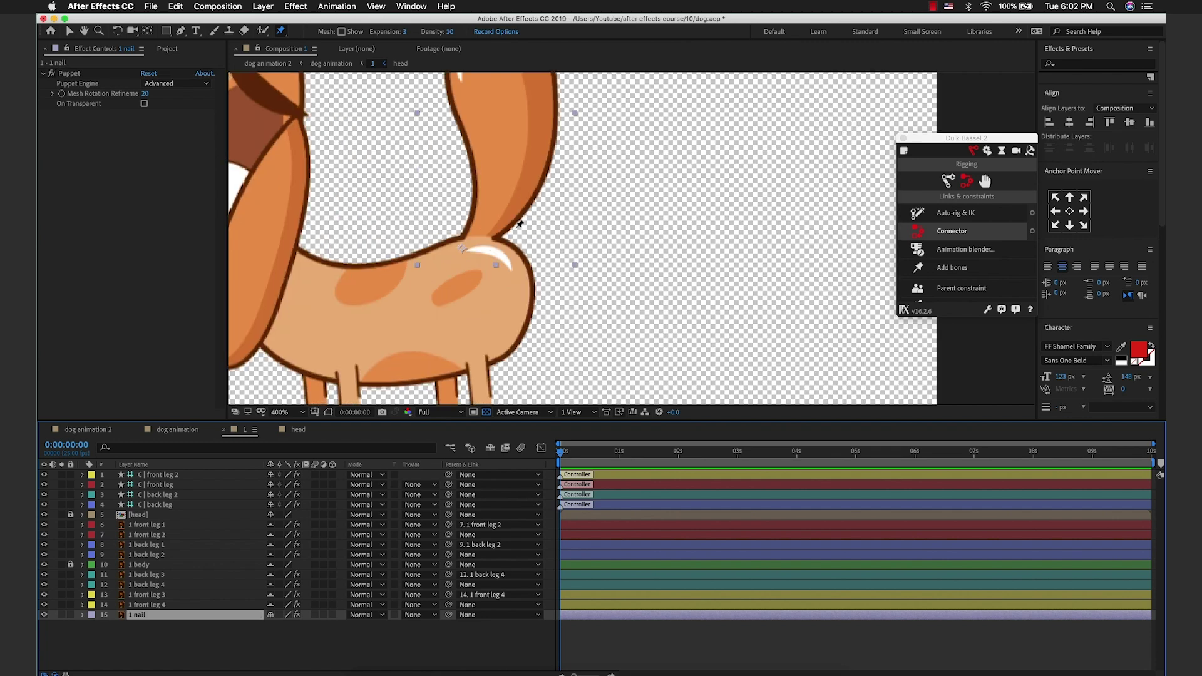
scroll(479, 241, up, 4)
click(470, 261)
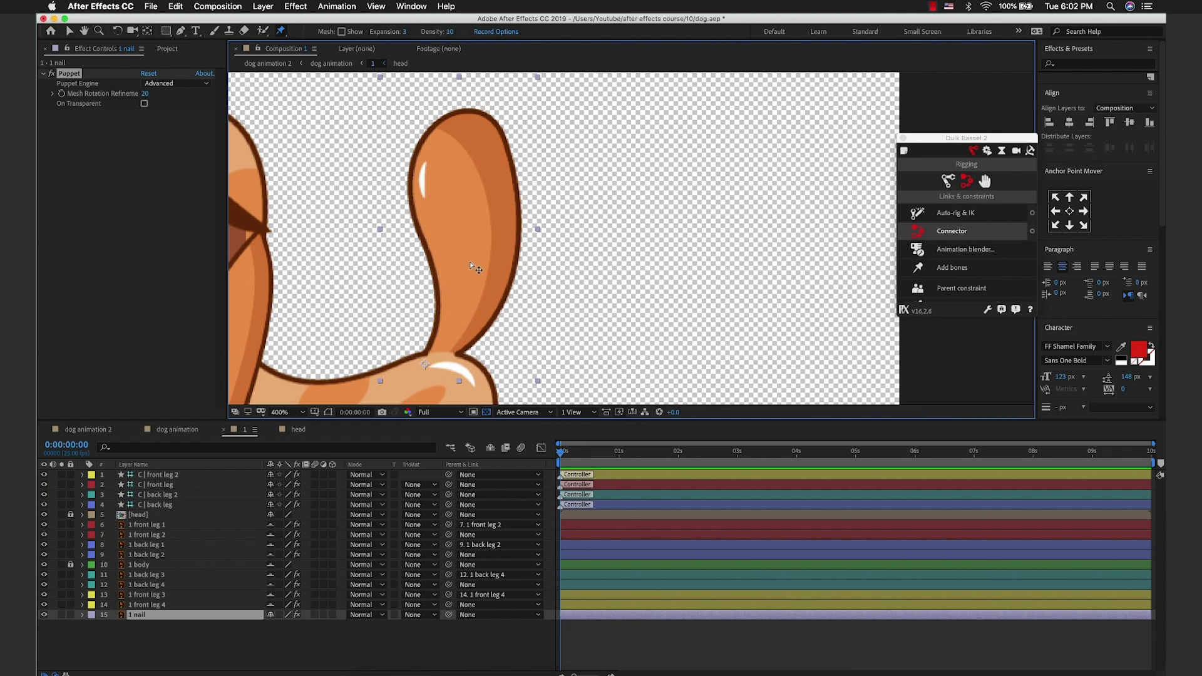
click(457, 138)
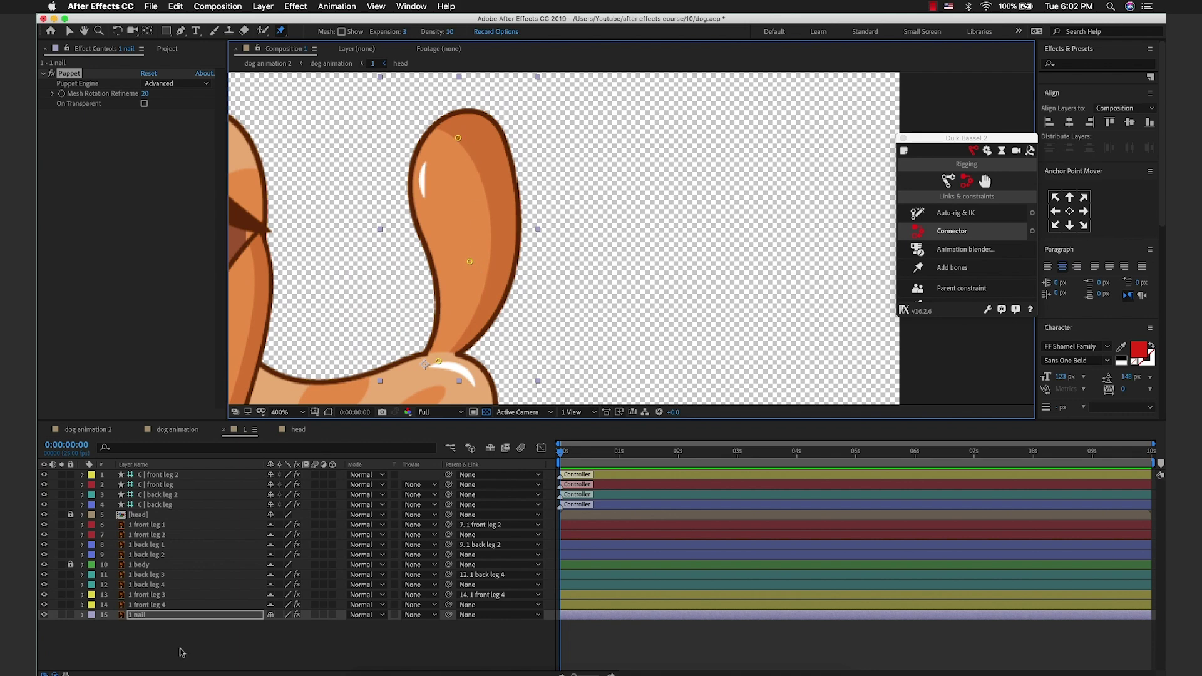
click(160, 614)
key(u)
scroll(165, 624, down, 2)
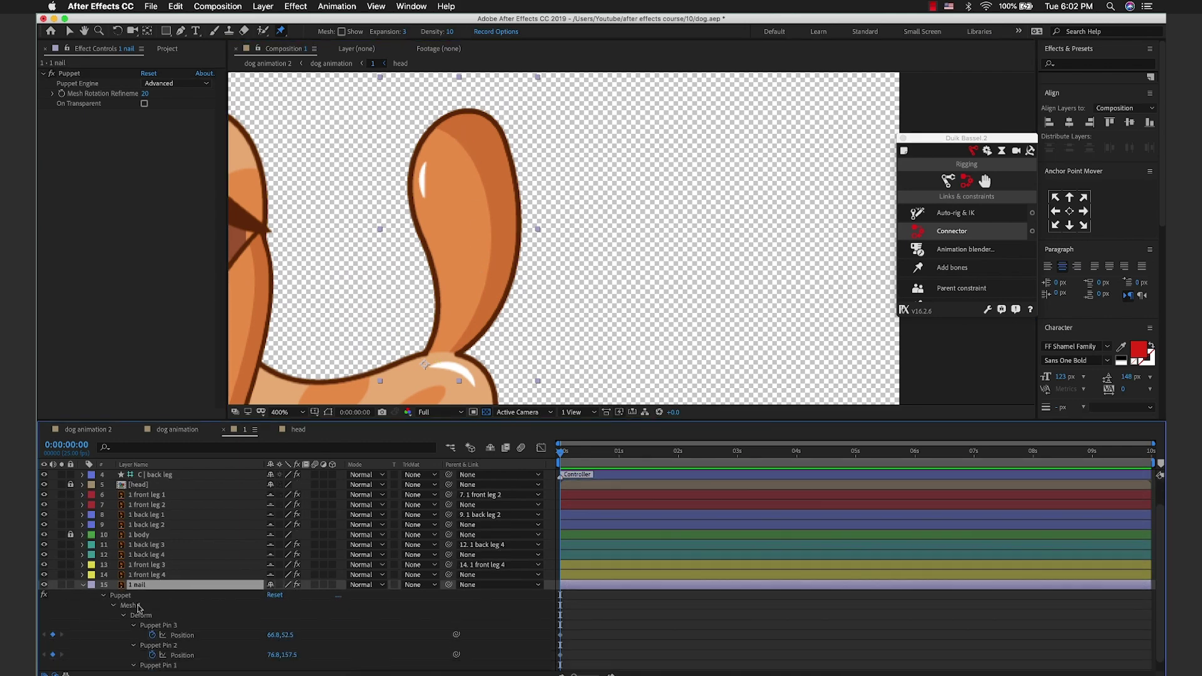
click(139, 607)
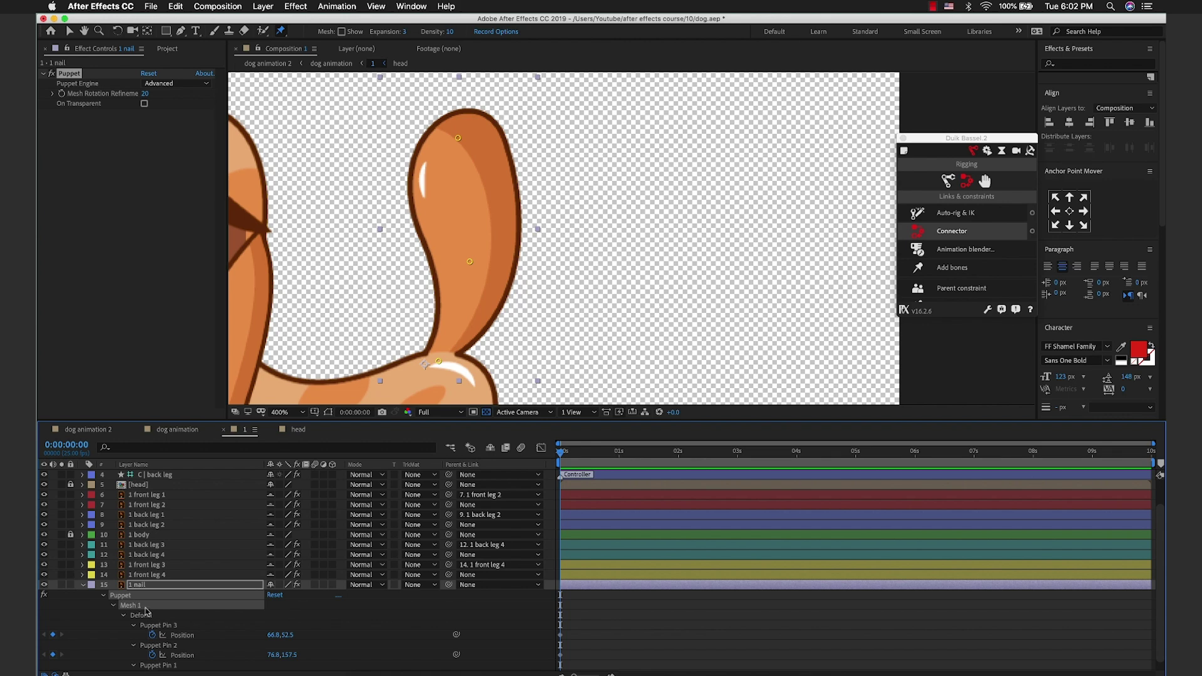
Step: Create bones for the tail's three puppet pins with Duik's Add bones and select each in the viewer
click(952, 267)
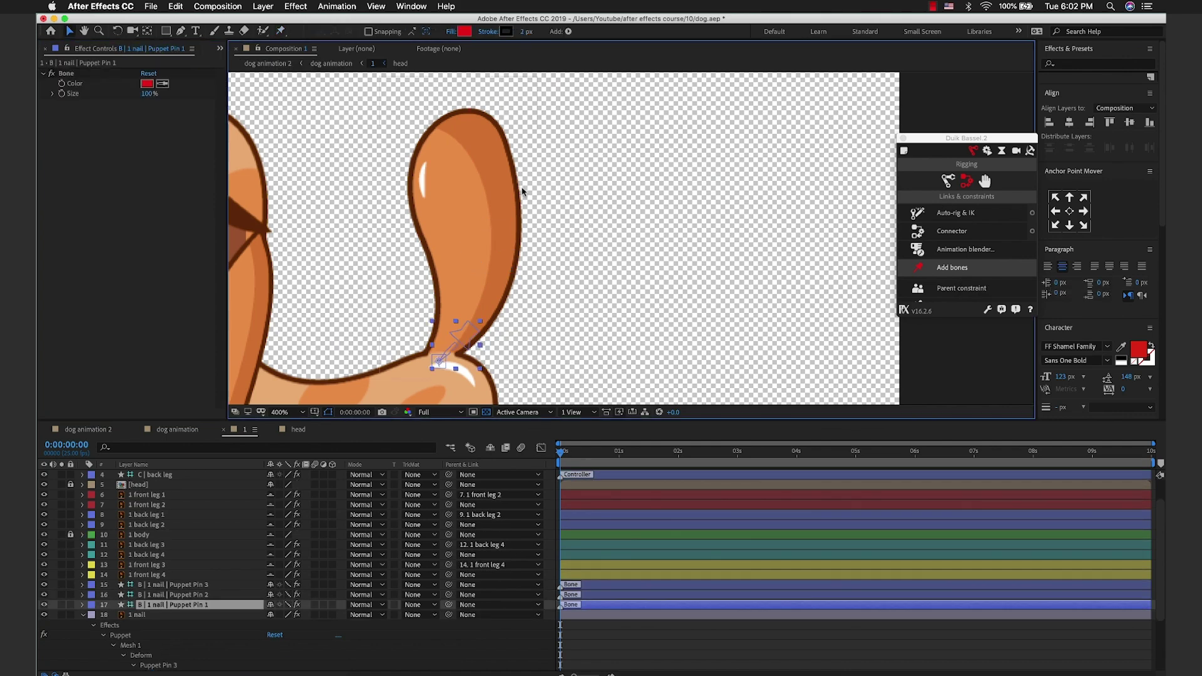
scroll(523, 191, down, 1)
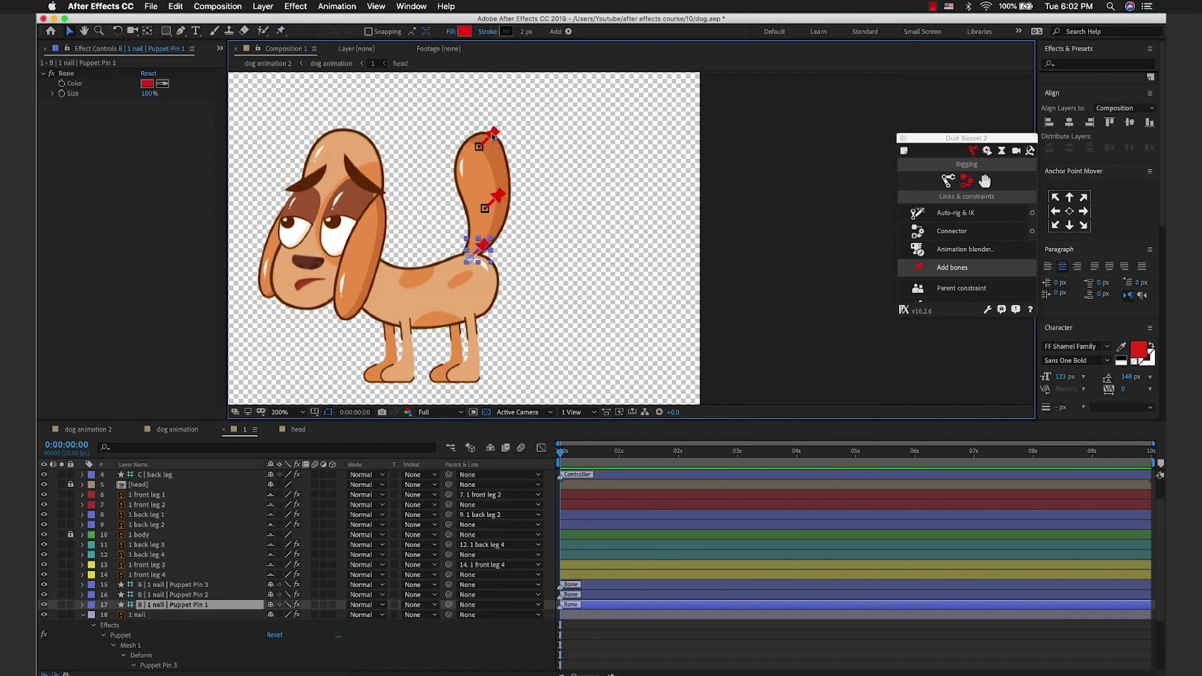
click(492, 134)
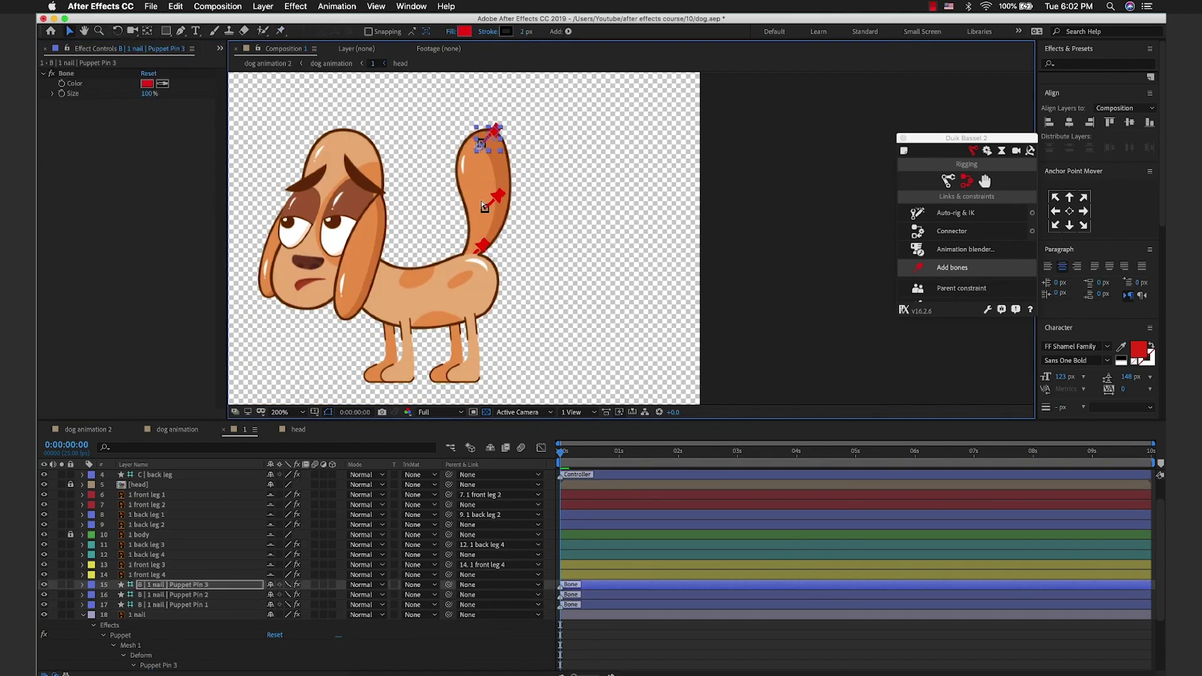
drag(494, 198, 499, 195)
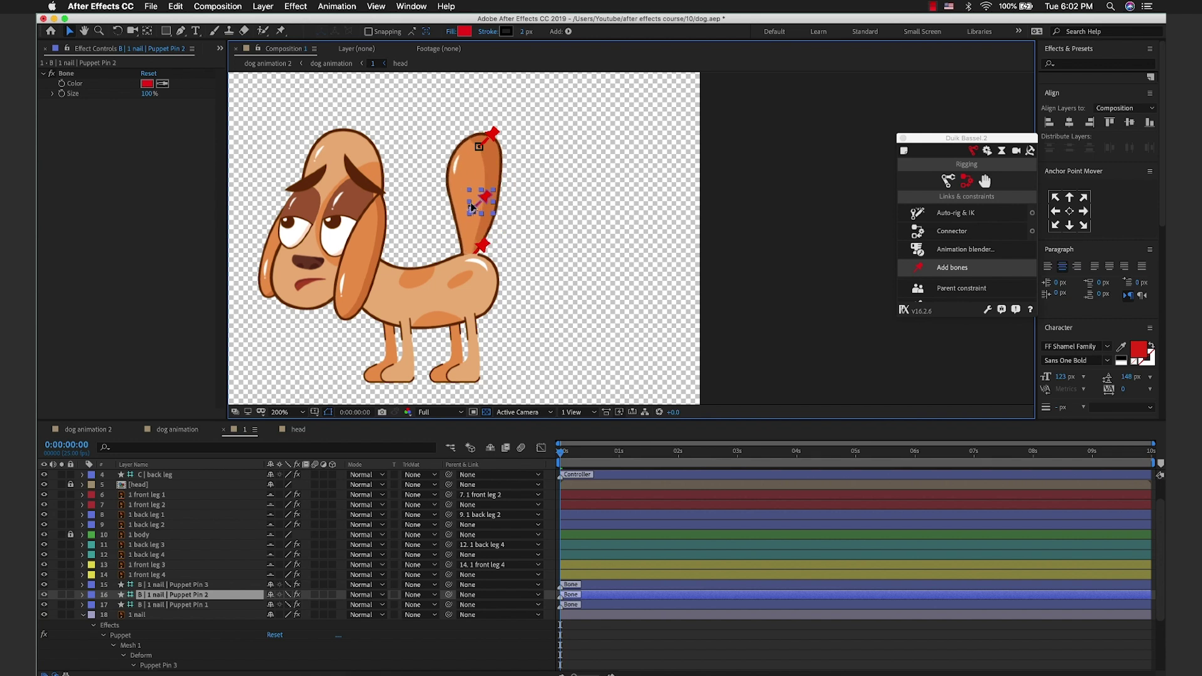
click(484, 246)
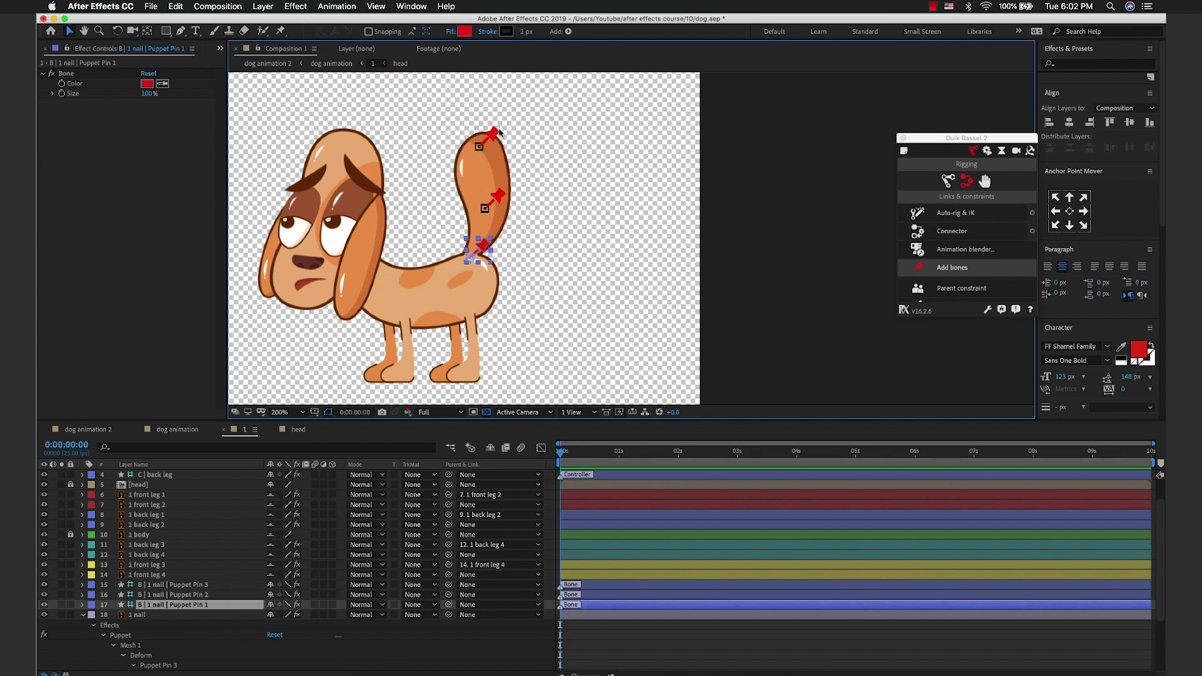
Step: Select the B | 1 nail | Puppet Pin 1–3 bone layers together in the timeline
click(495, 134)
click(188, 615)
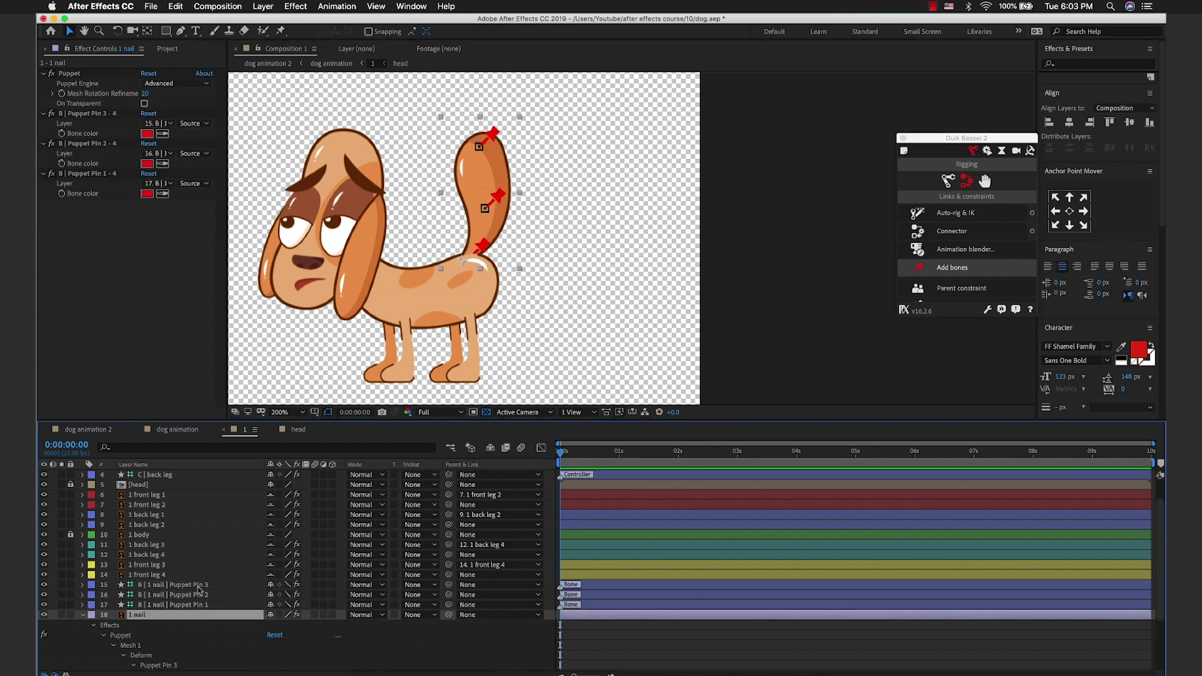
click(199, 585)
shift+click(209, 605)
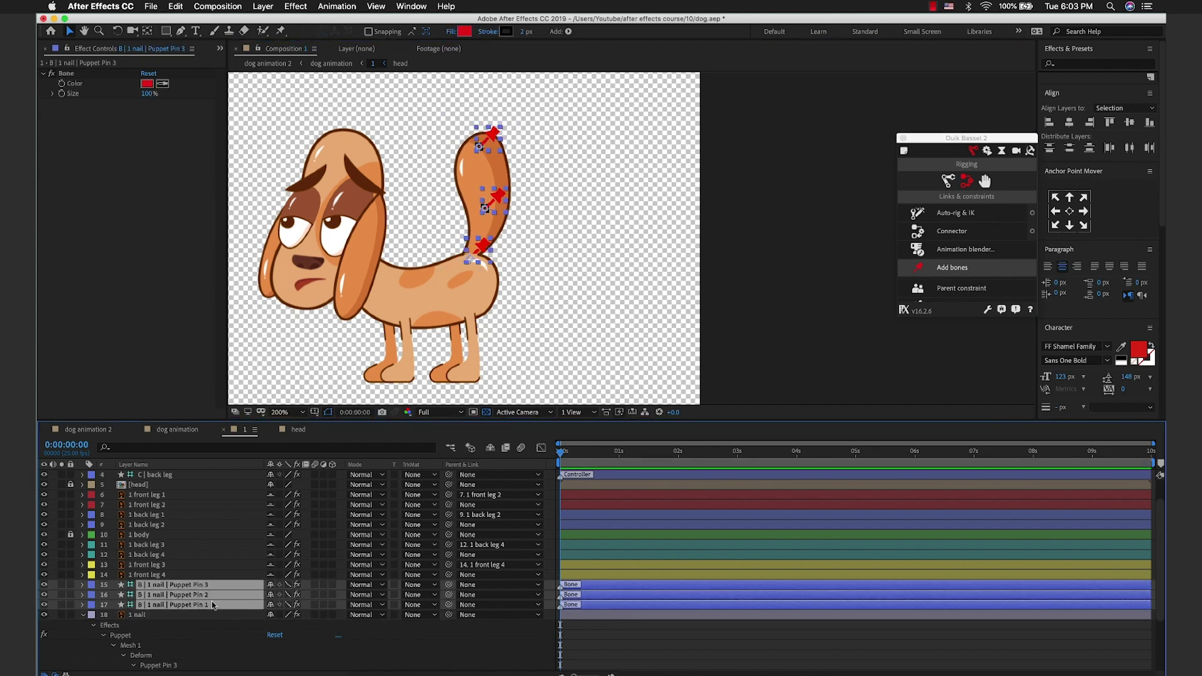
Step: Auto-rig the three tail bones with an IK controller and test bending the tail
click(953, 213)
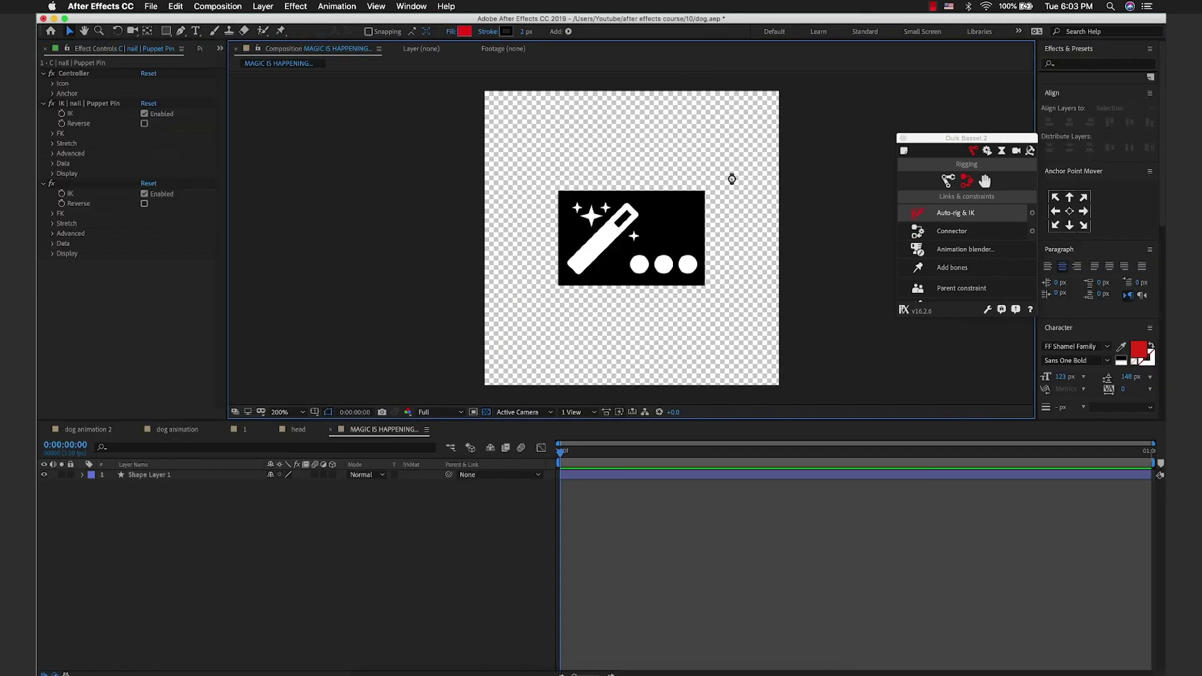
scroll(485, 147, up, 4)
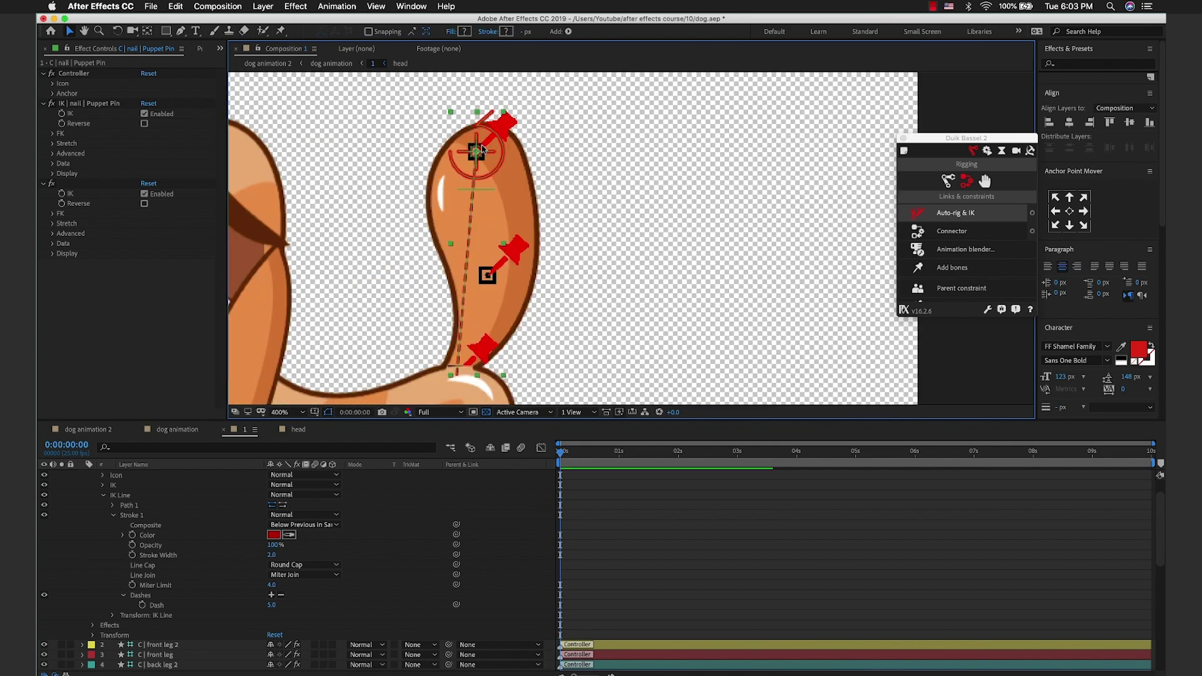
drag(482, 148, 361, 147)
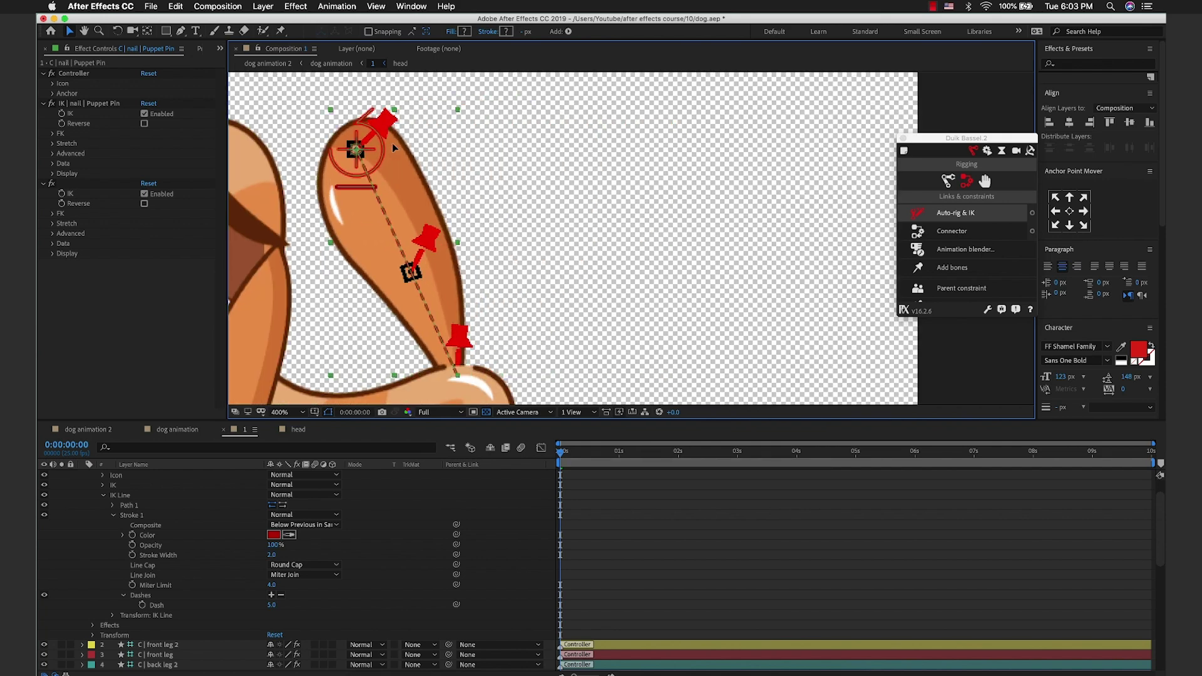
scroll(694, 186, down, 2)
scroll(82, 480, up, 1)
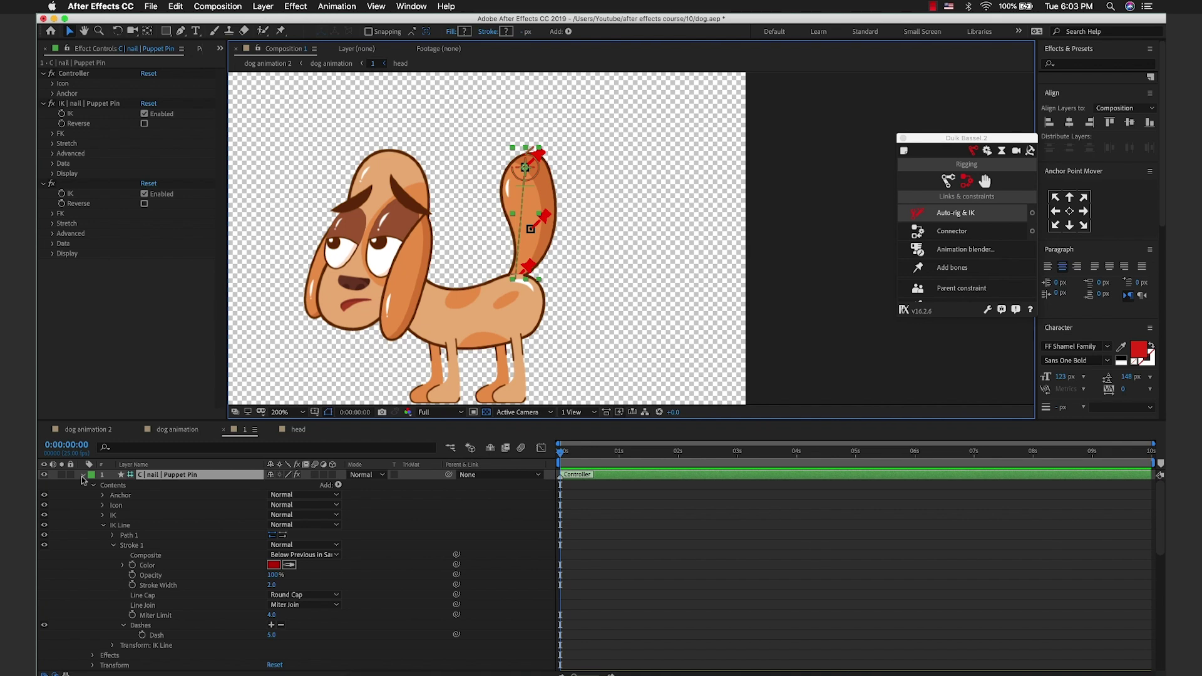
Step: Collapse the C | nail | Puppet Pin controller and show the three tail bones' opacity
click(82, 475)
click(200, 626)
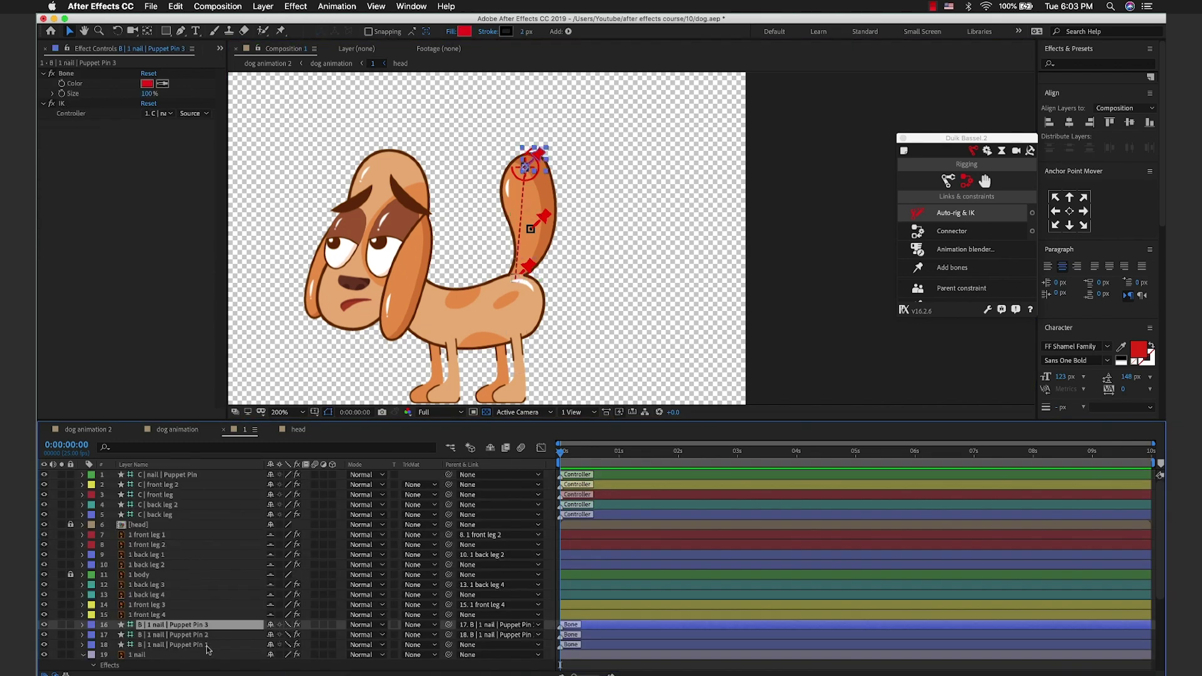
shift+click(210, 644)
key(t)
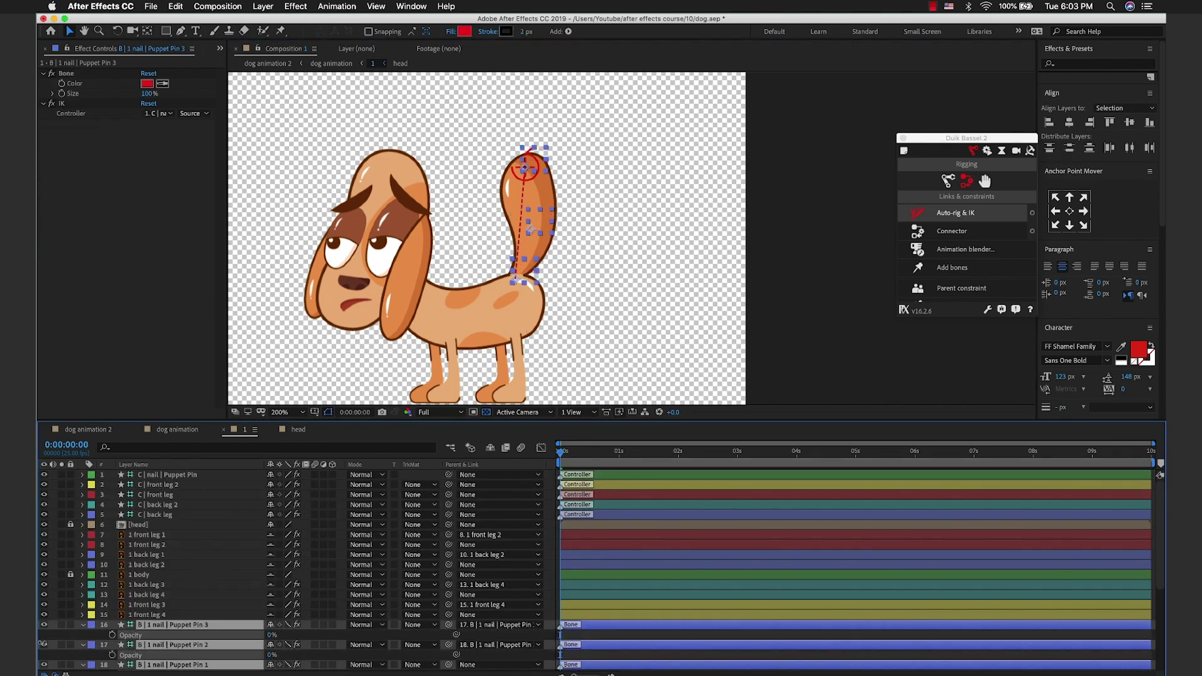
Step: Collapse the tail layers' properties and turn on Shy to hide the tail's bone and mesh layers
key(t)
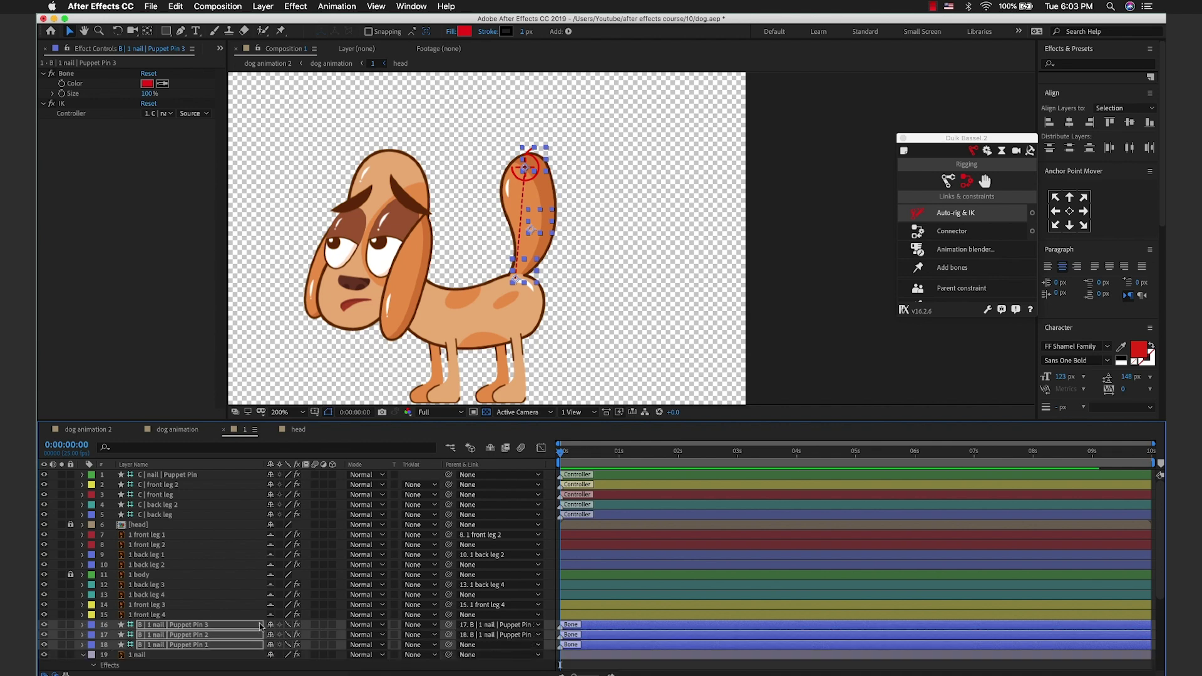
click(163, 654)
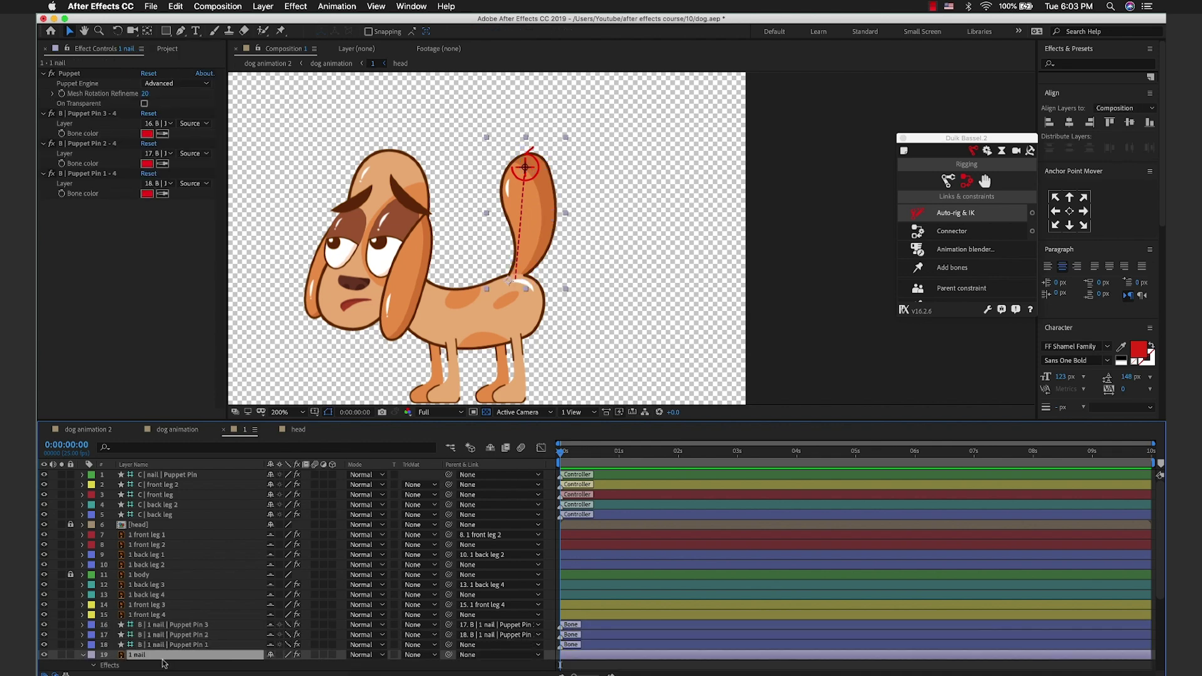
key(e)
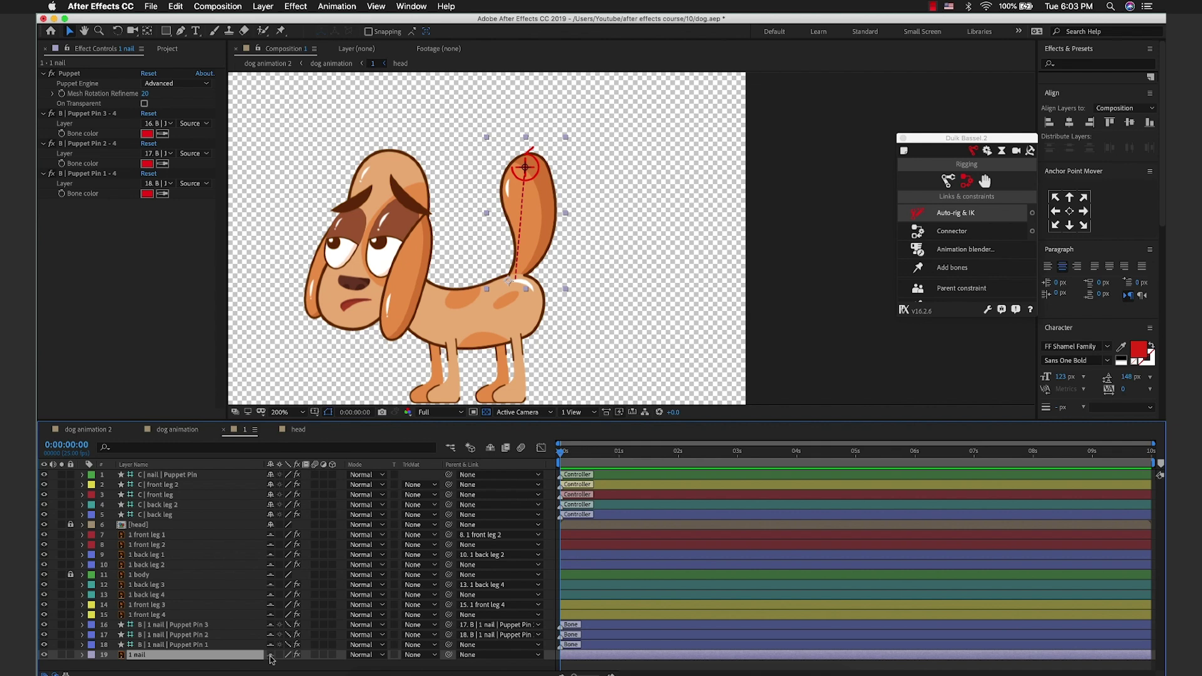
click(490, 448)
click(187, 476)
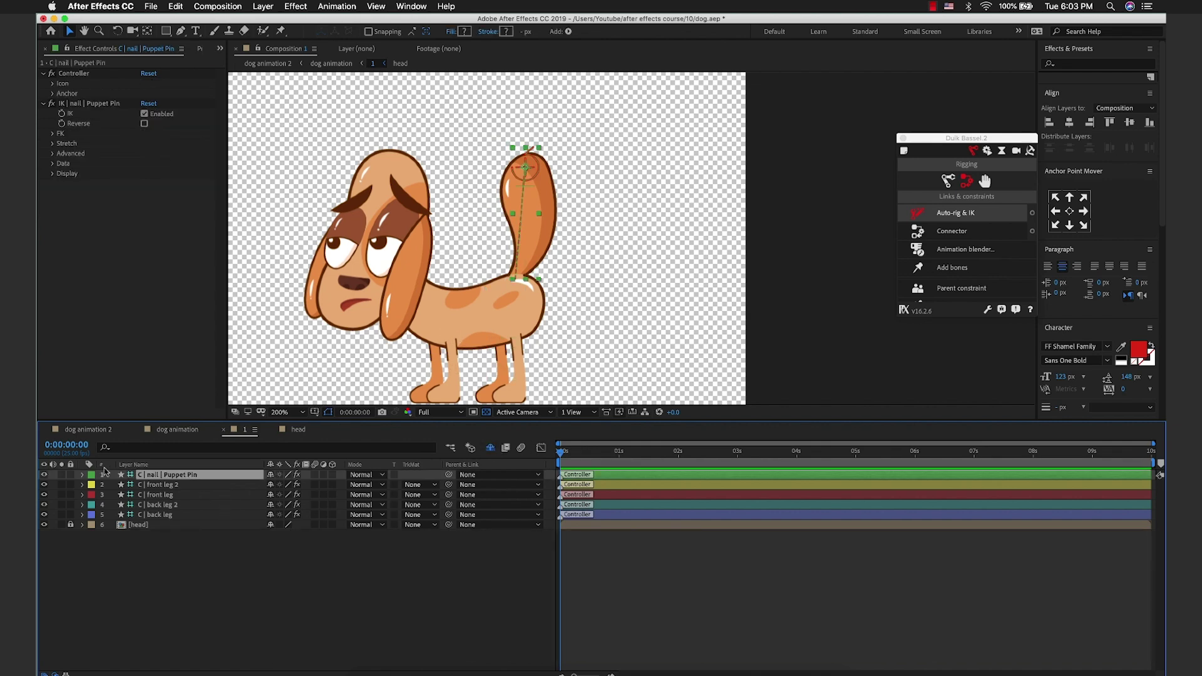
key(t)
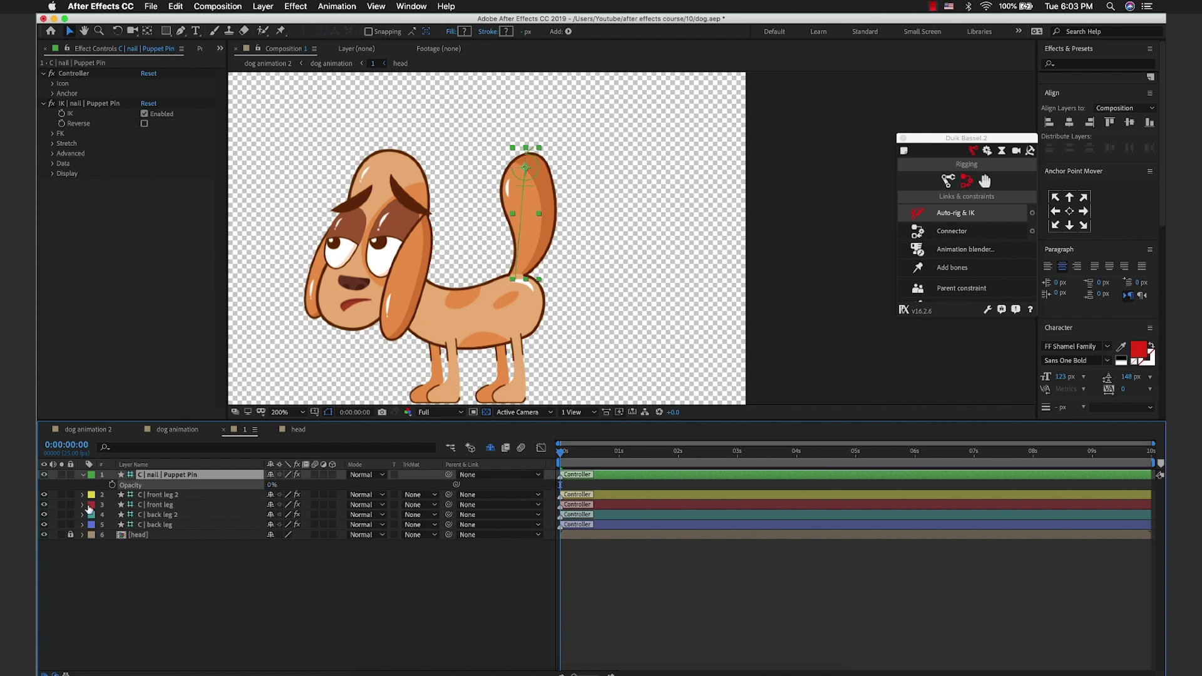
click(82, 475)
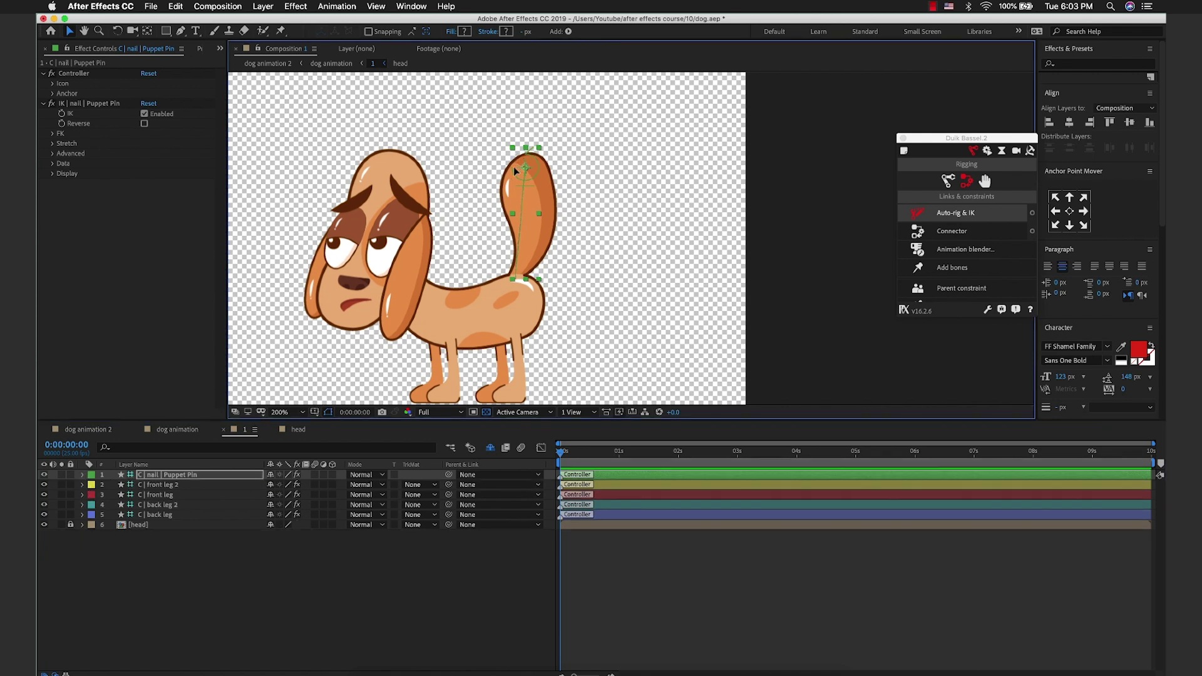
Step: Drag the tail controller to check the tail still bends, then undo the bend
mouse_move(523, 166)
mouse_down()
mouse_move(467, 182)
mouse_move(498, 191)
mouse_up()
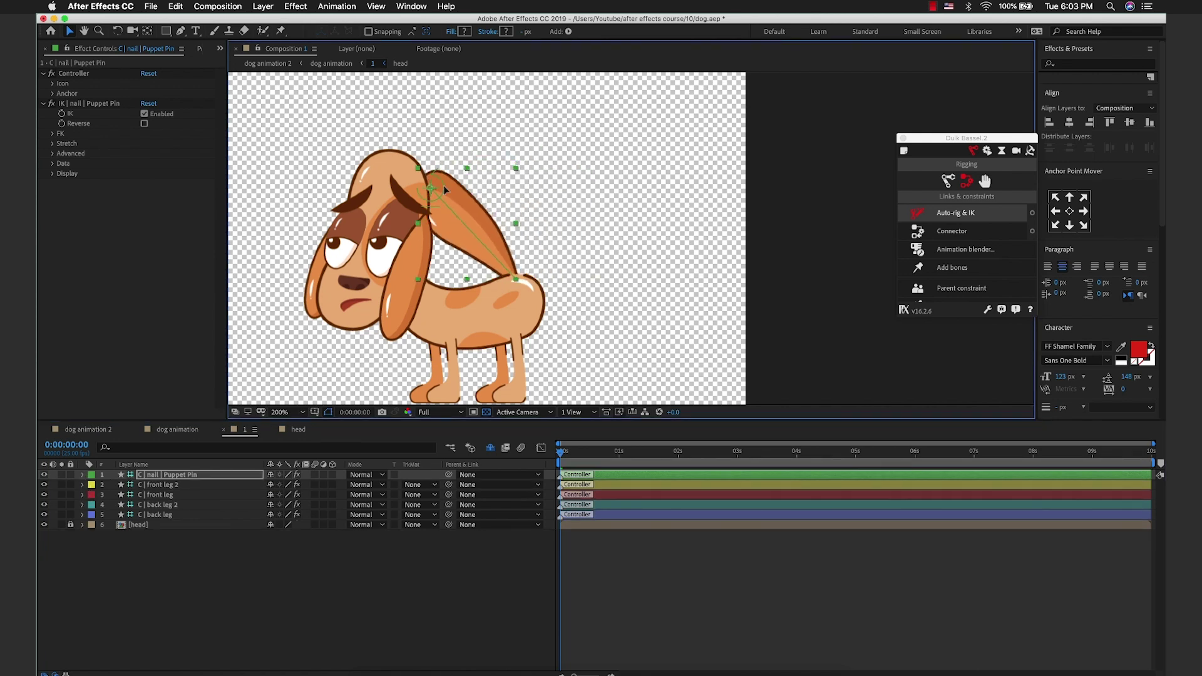
drag(498, 192, 468, 189)
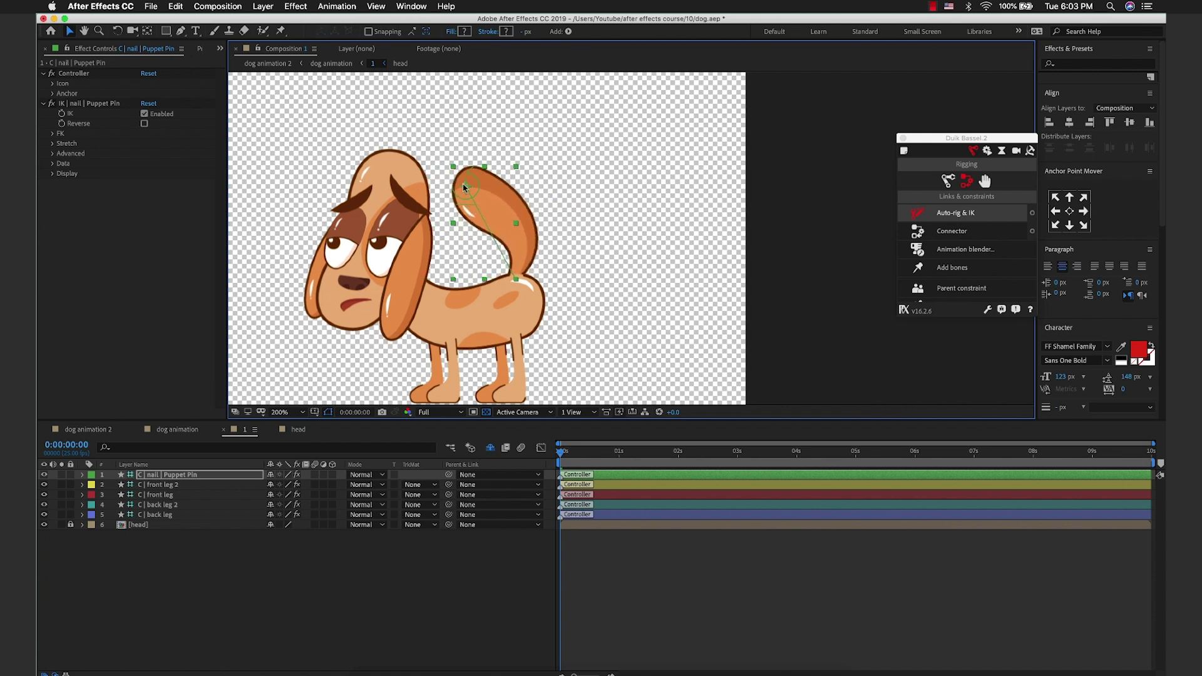
key(super+z)
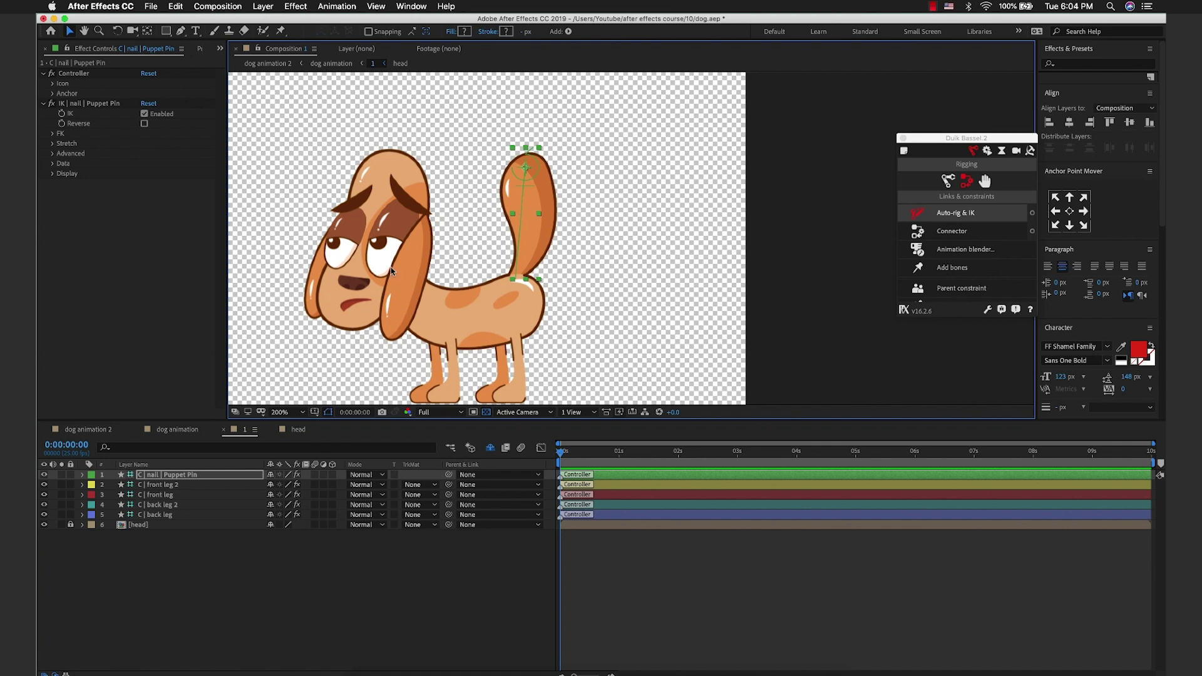
Step: In the head pre-comp, place three puppet pins on the left ear: top, middle and tip
double_click(135, 525)
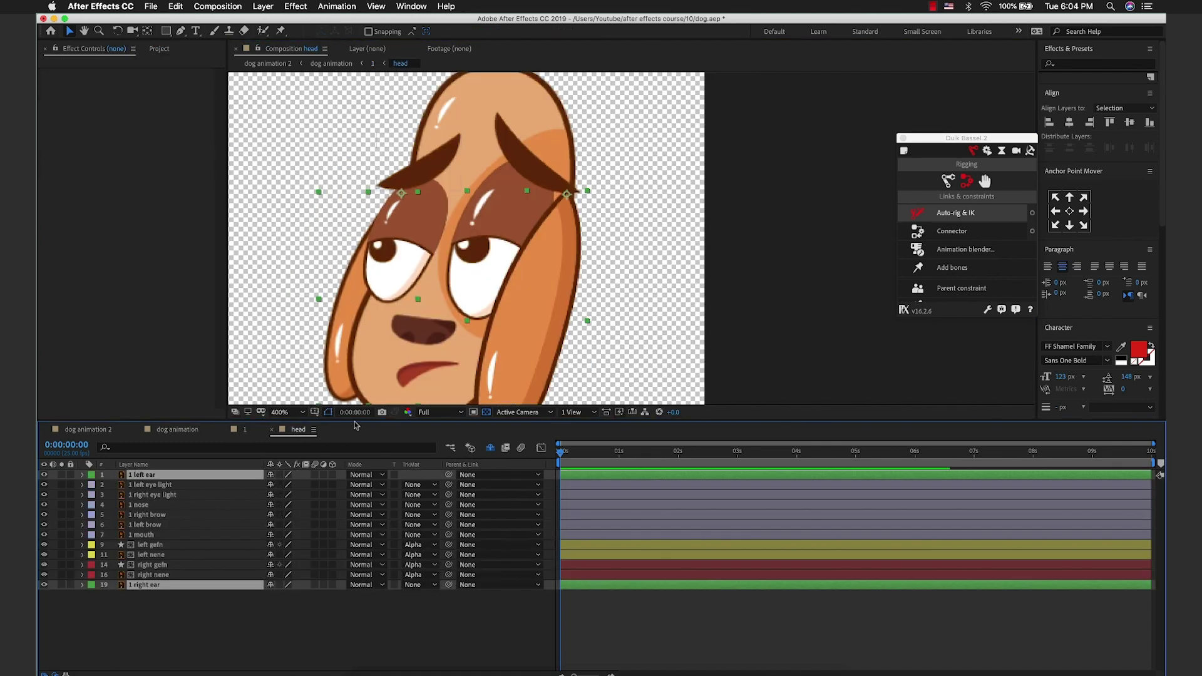
click(496, 235)
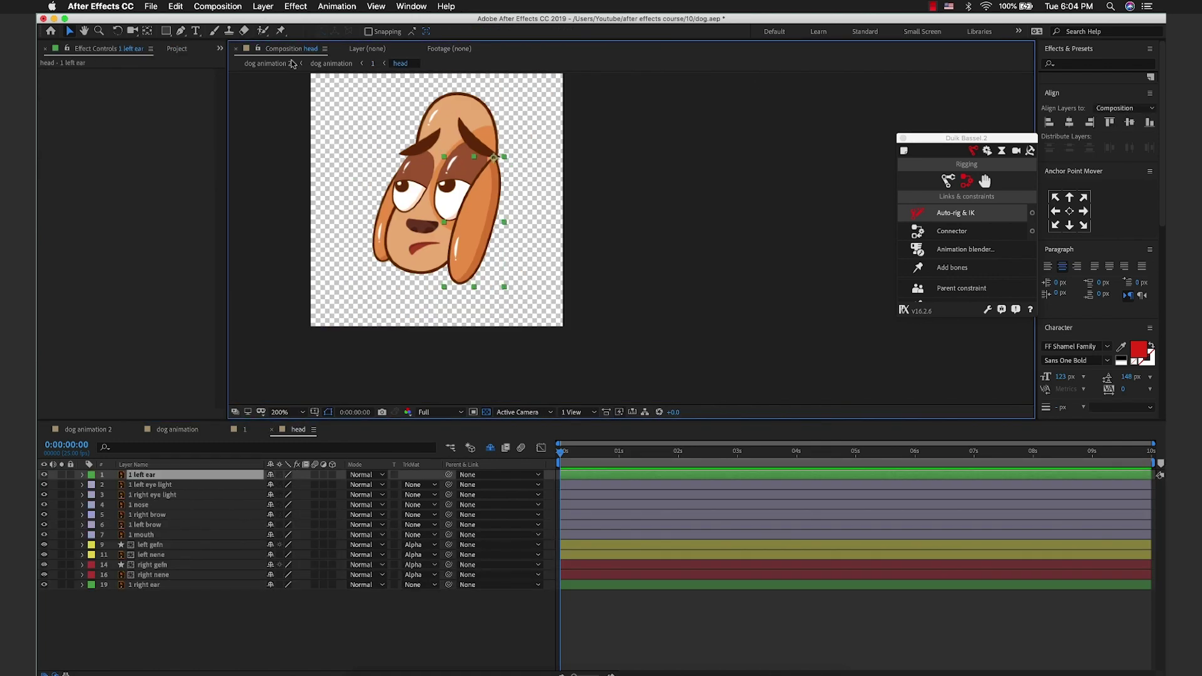
click(281, 32)
scroll(509, 152, up, 2)
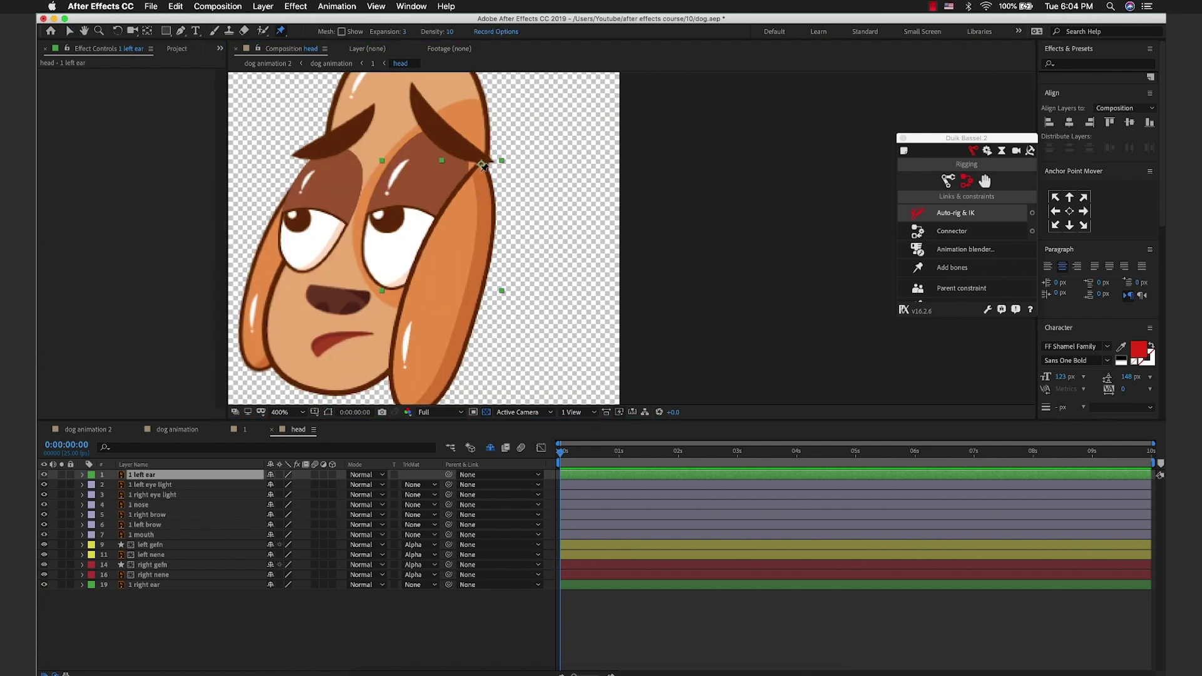
click(484, 165)
click(452, 295)
scroll(428, 336, down, 3)
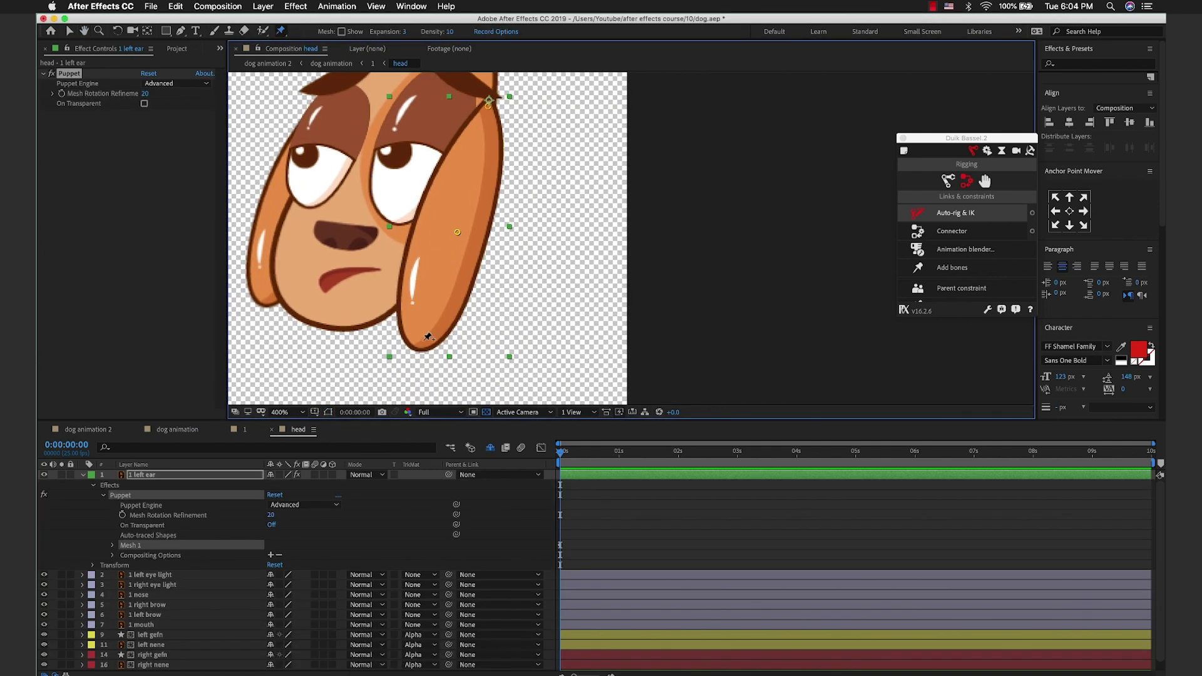
click(418, 345)
key(v)
Step: Add Duik bones to the left ear's pins, auto-rig them with an IK controller, and test the bend
click(296, 550)
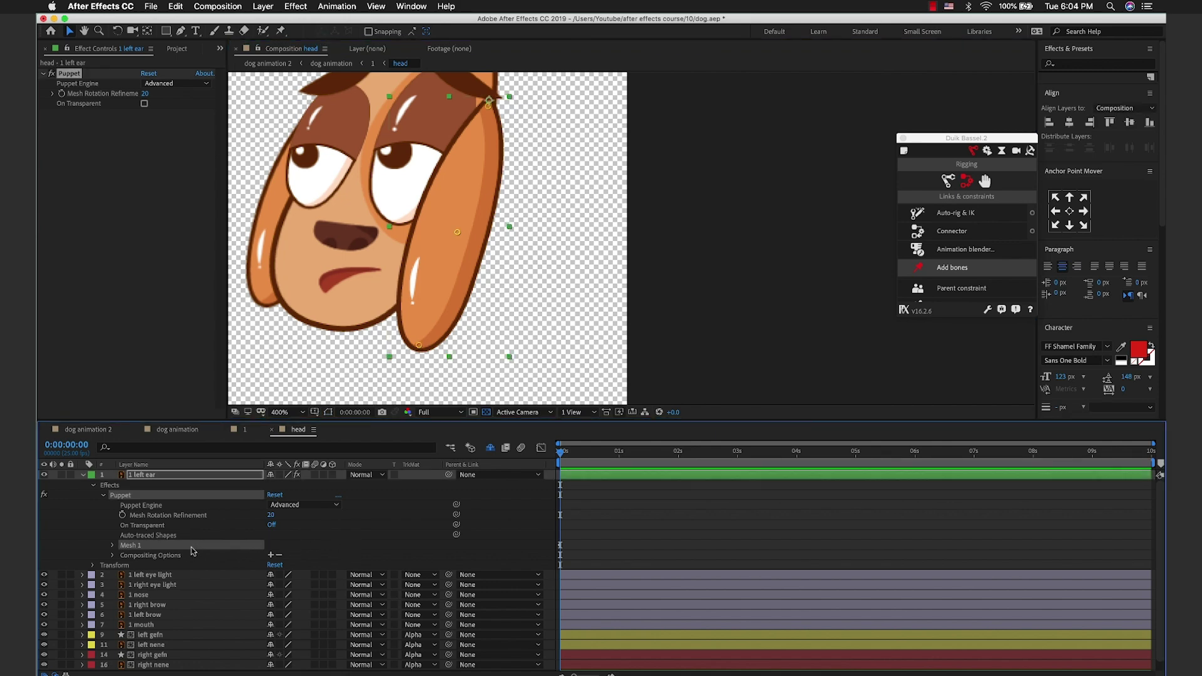
click(924, 269)
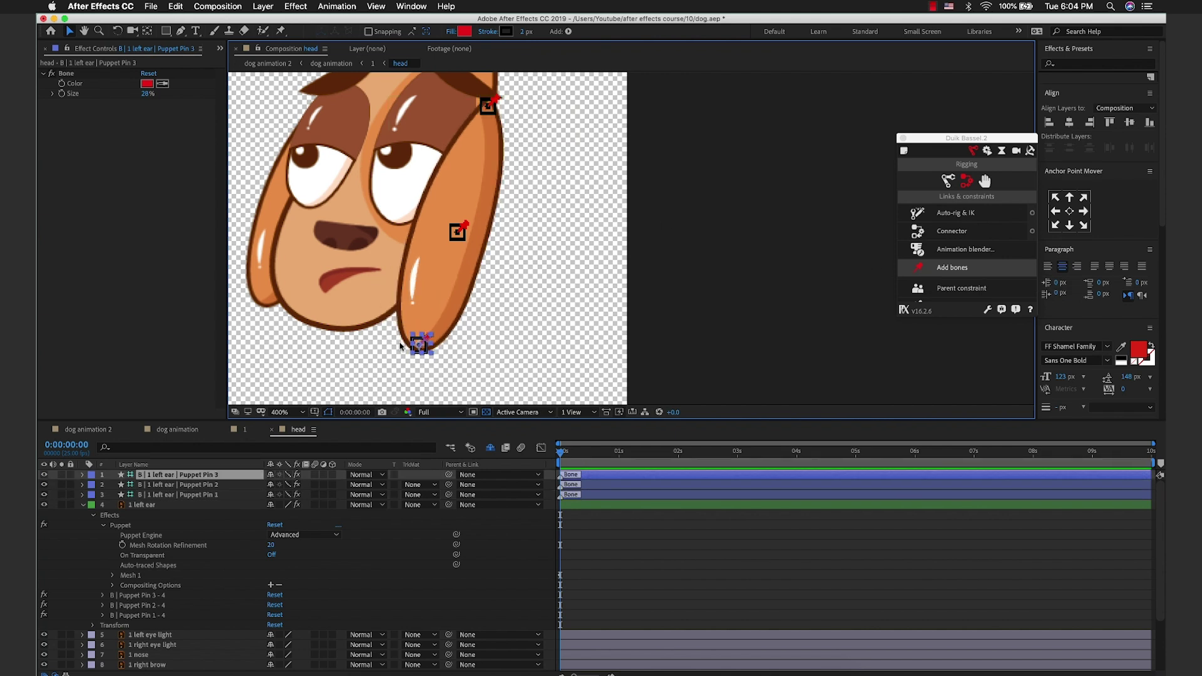
shift+click(213, 494)
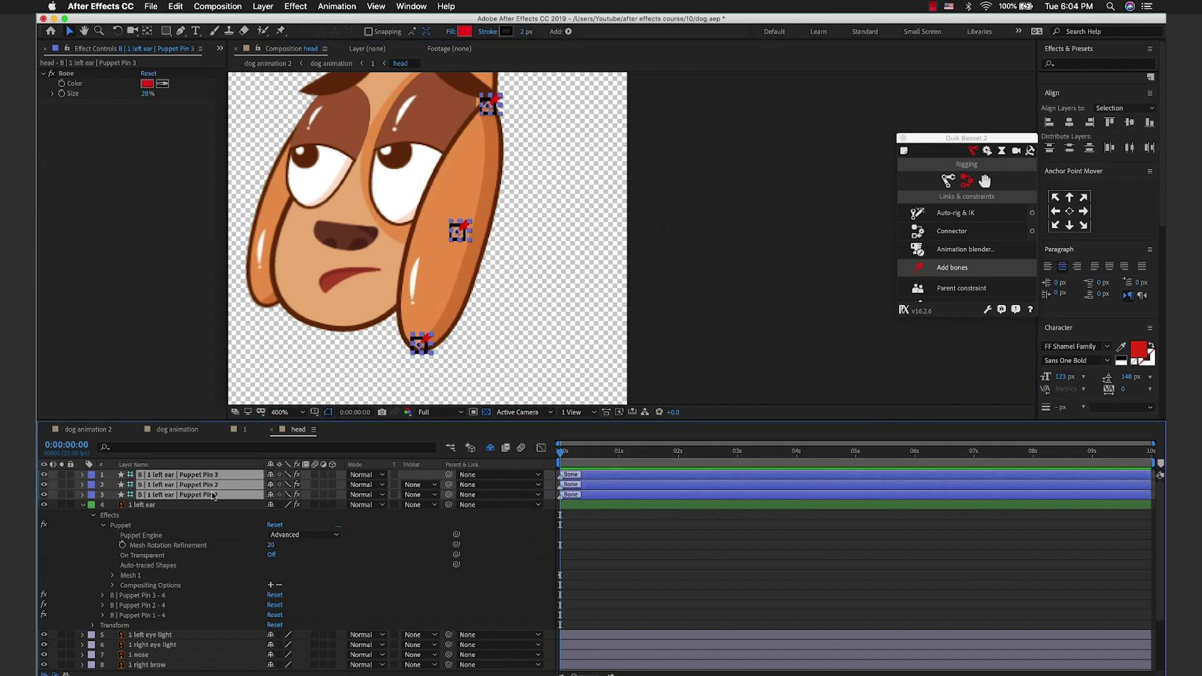
click(945, 213)
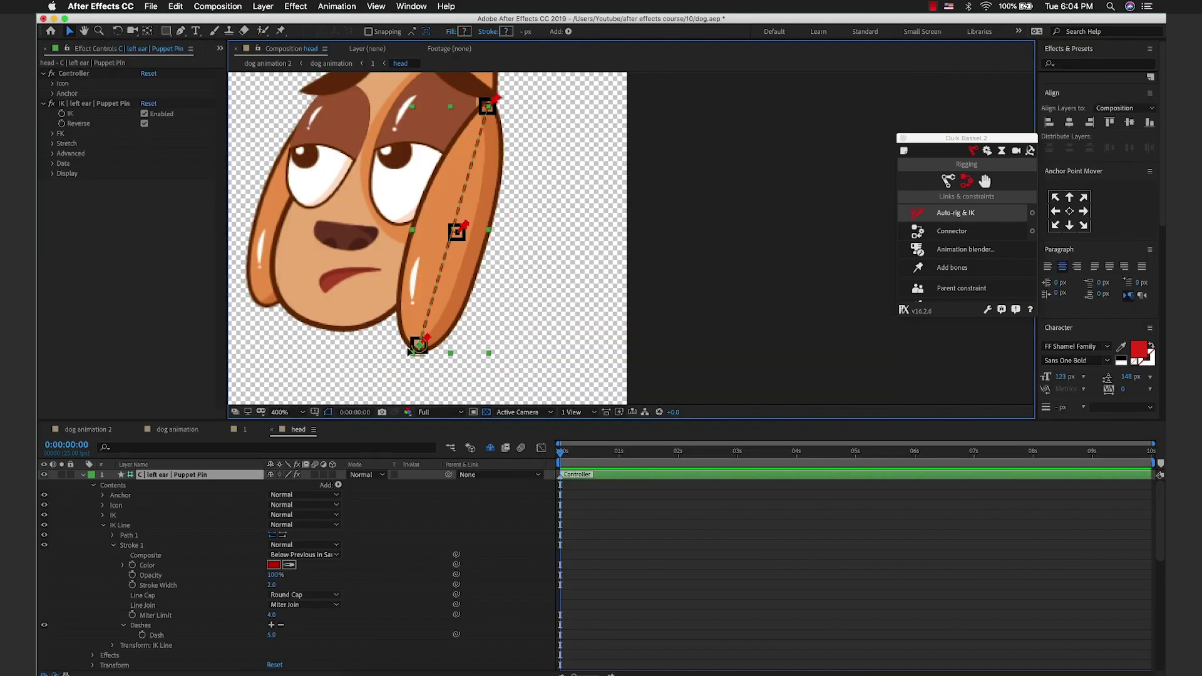
drag(418, 345, 419, 345)
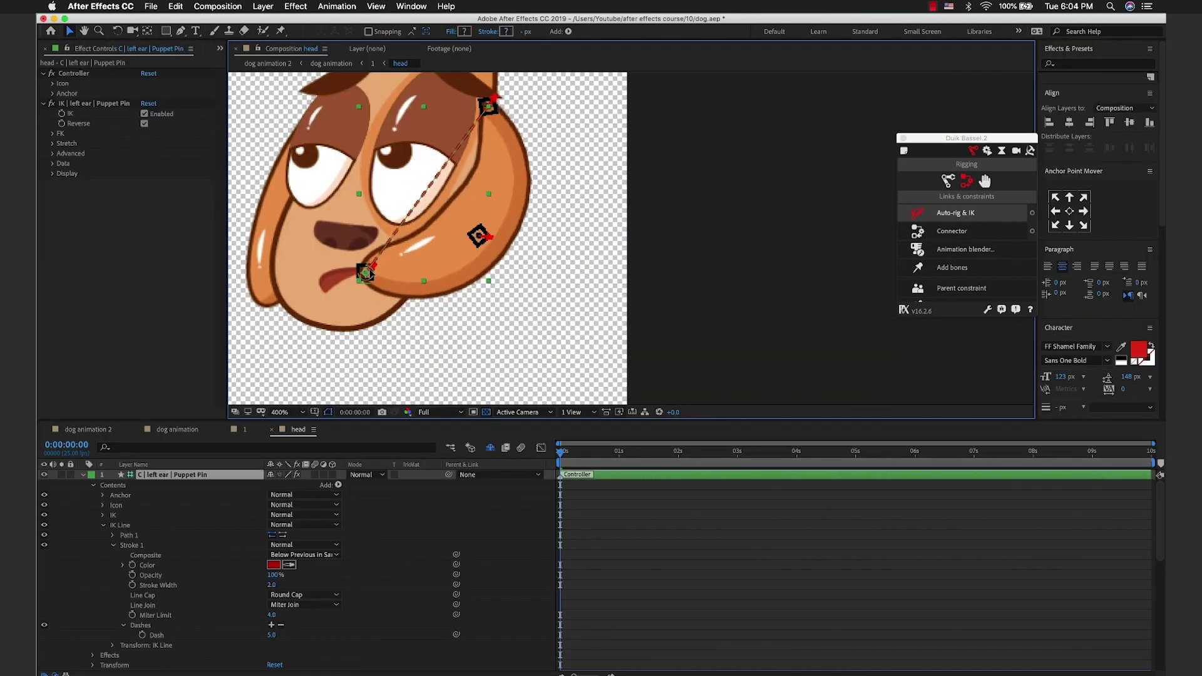
click(83, 475)
Step: Set the three left-ear bone layers to 0% opacity and mark them shy
click(176, 484)
shift+click(178, 495)
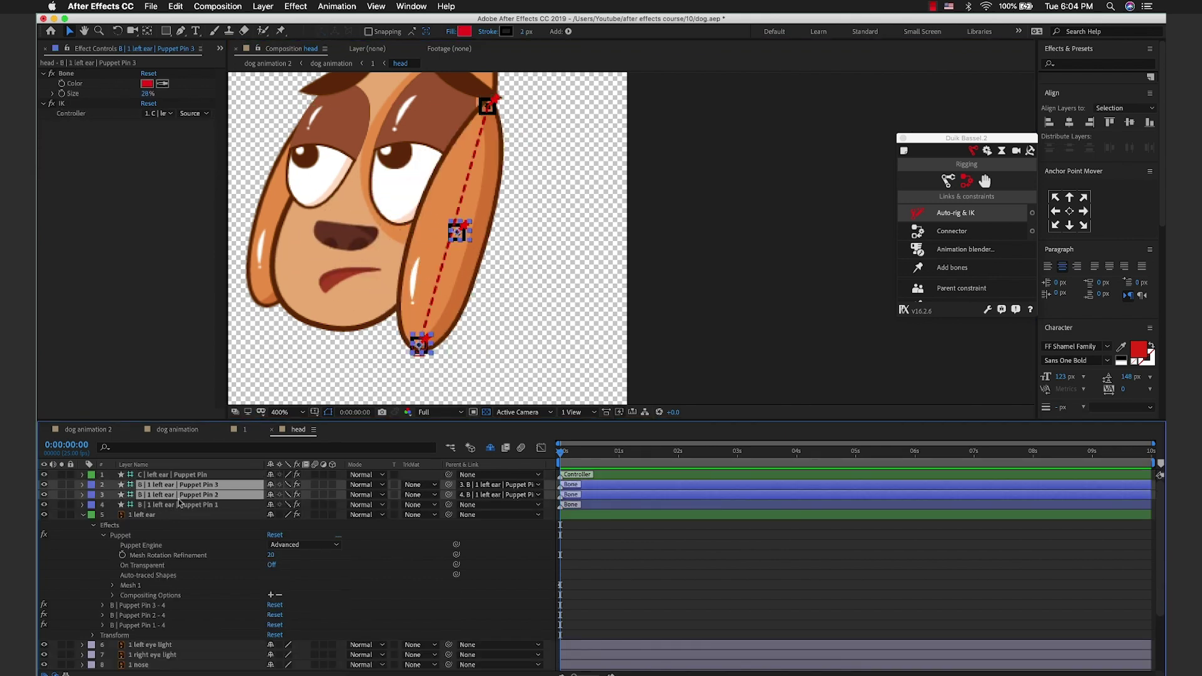
shift+click(182, 505)
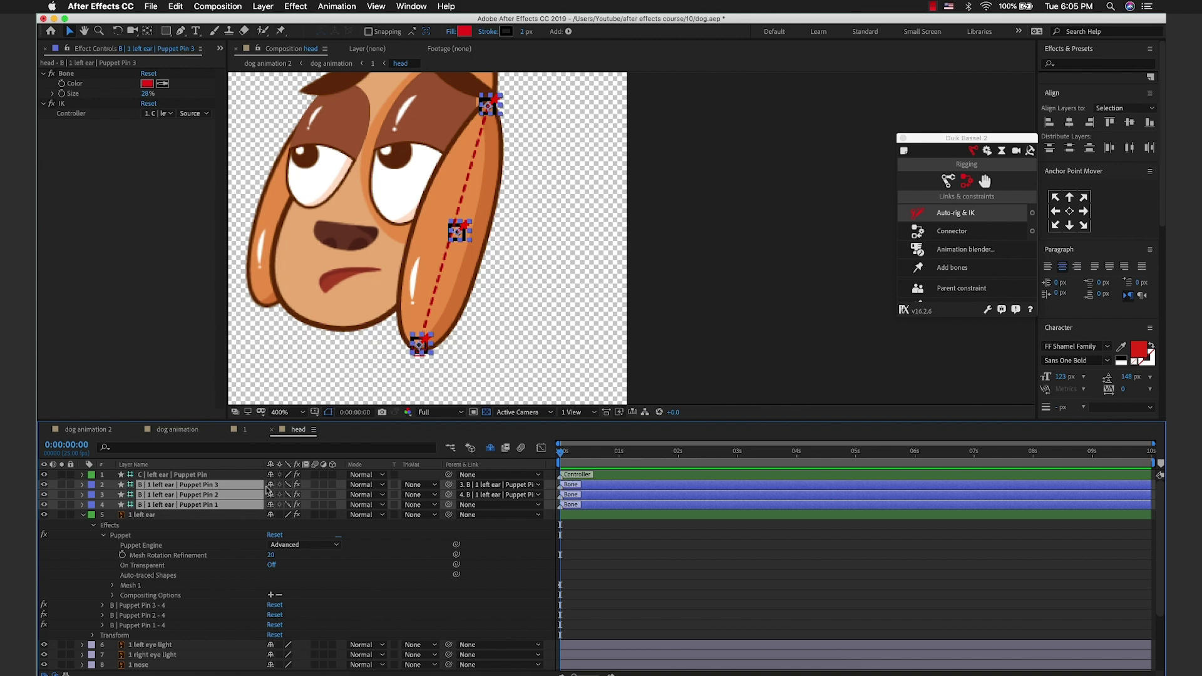
key(t)
drag(280, 495, 269, 486)
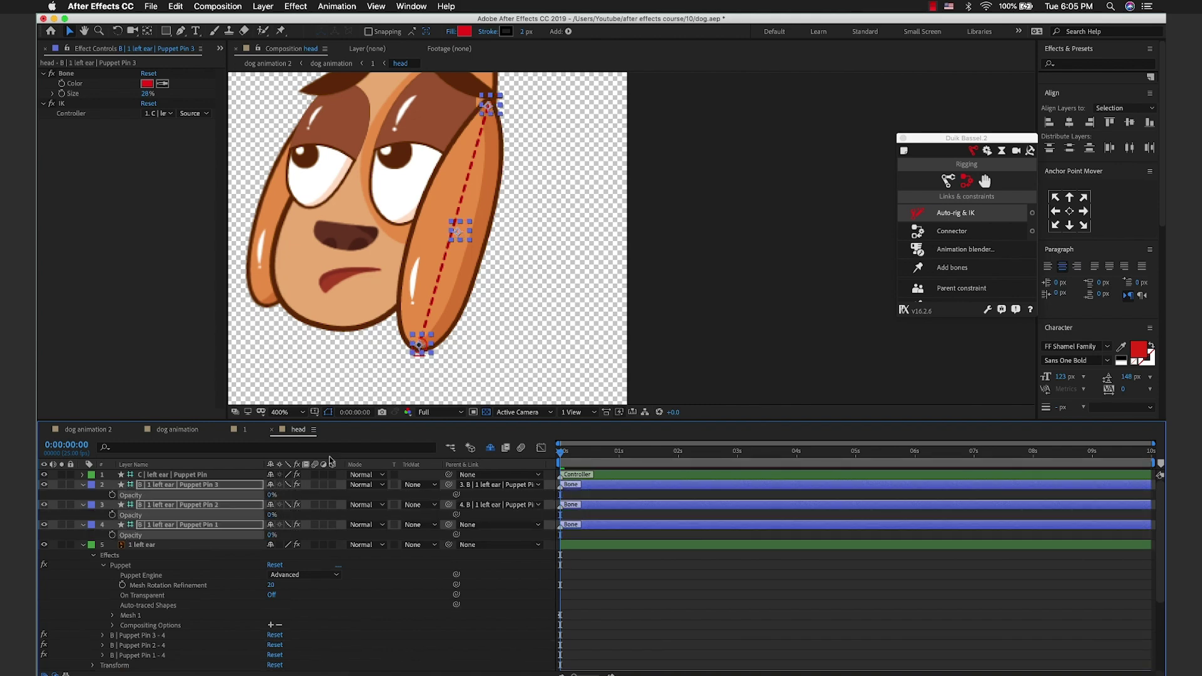
click(168, 498)
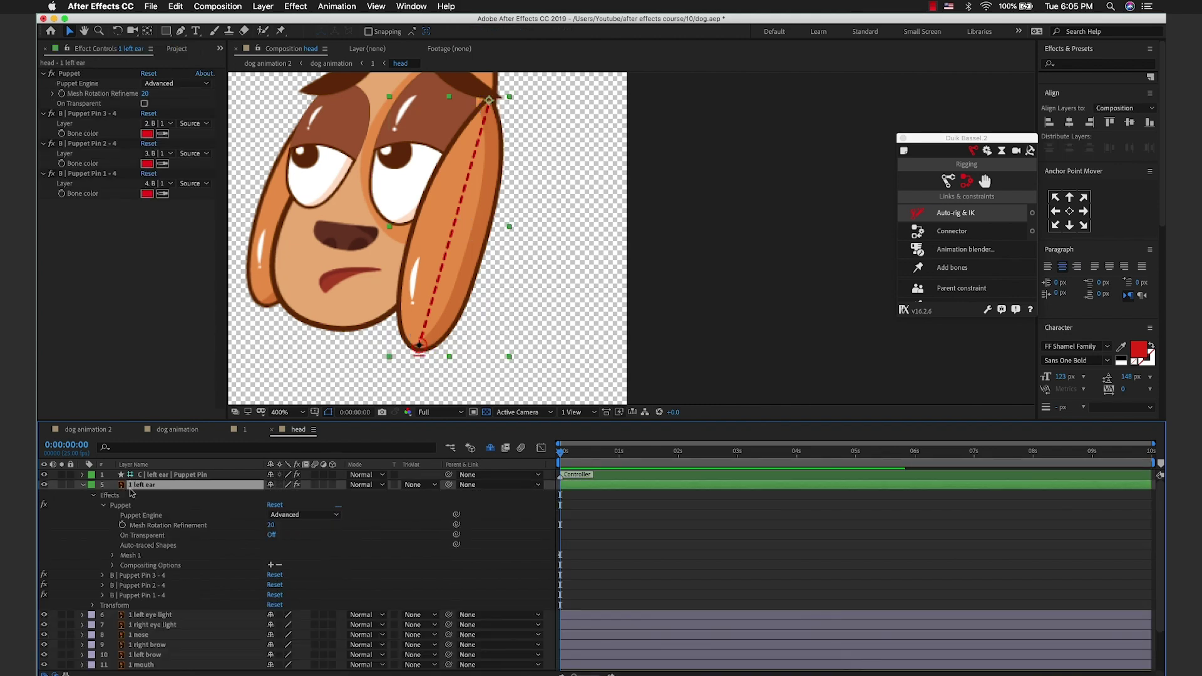
click(279, 487)
Step: Lower the left-ear controller's Opacity to hide its IK line
click(180, 476)
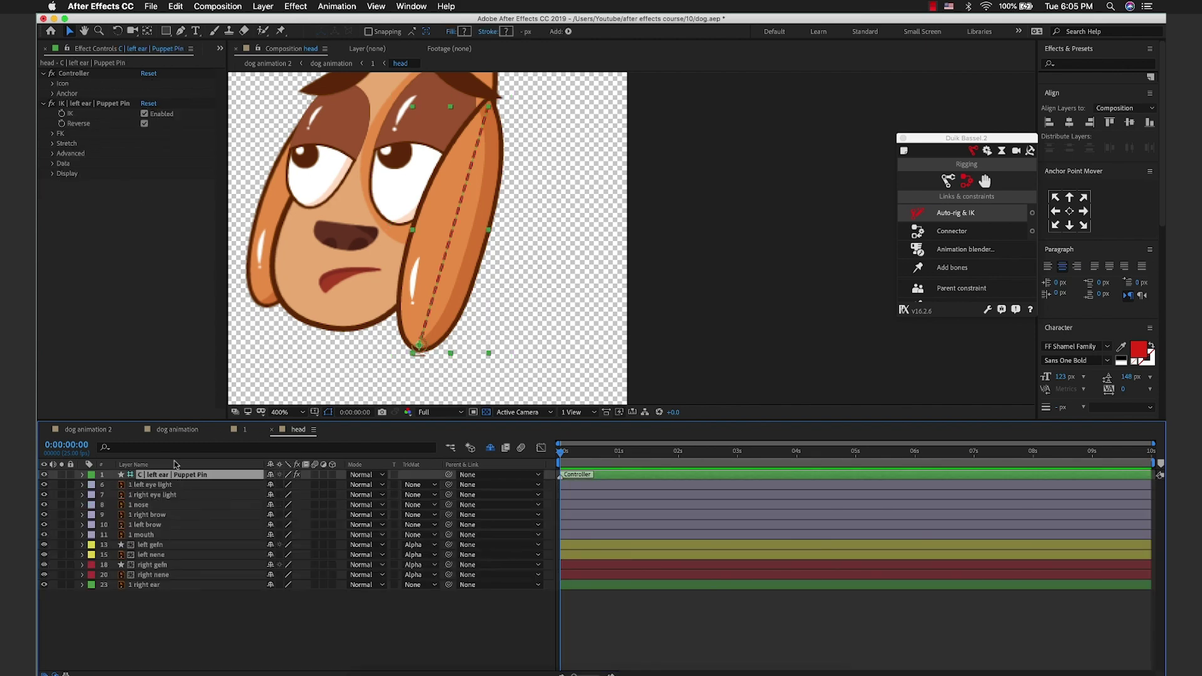
key(t)
drag(278, 486, 250, 486)
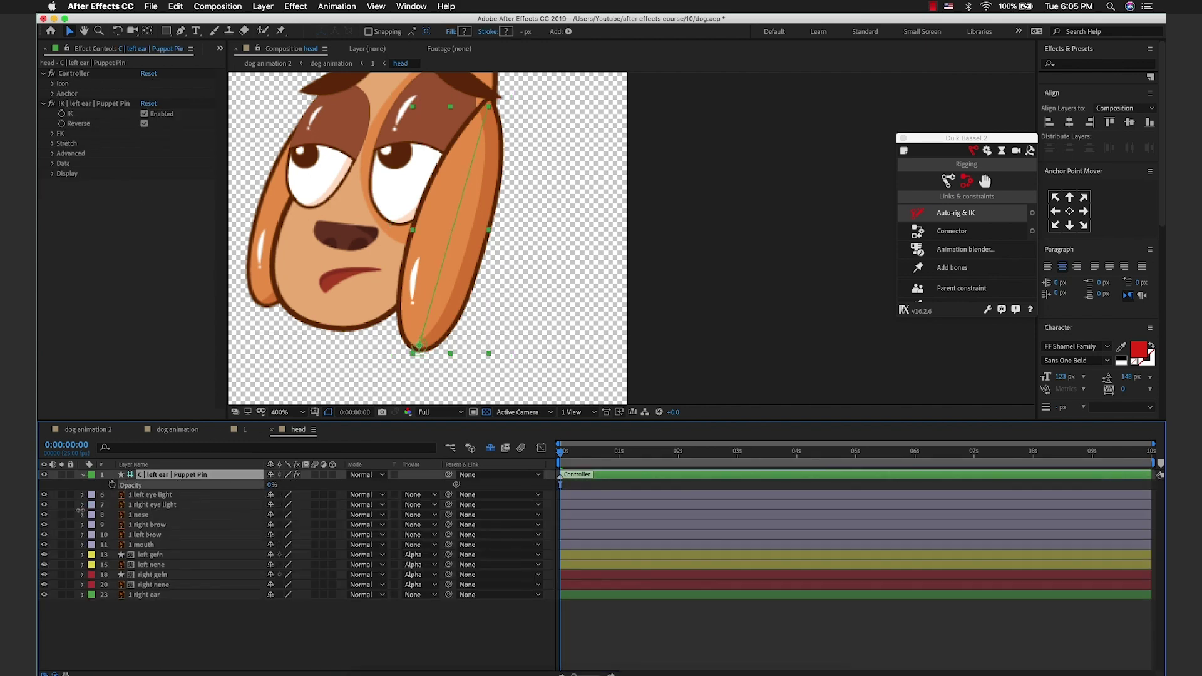
click(82, 474)
Step: Solo the 1 right ear layer and place its three puppet pins
click(219, 585)
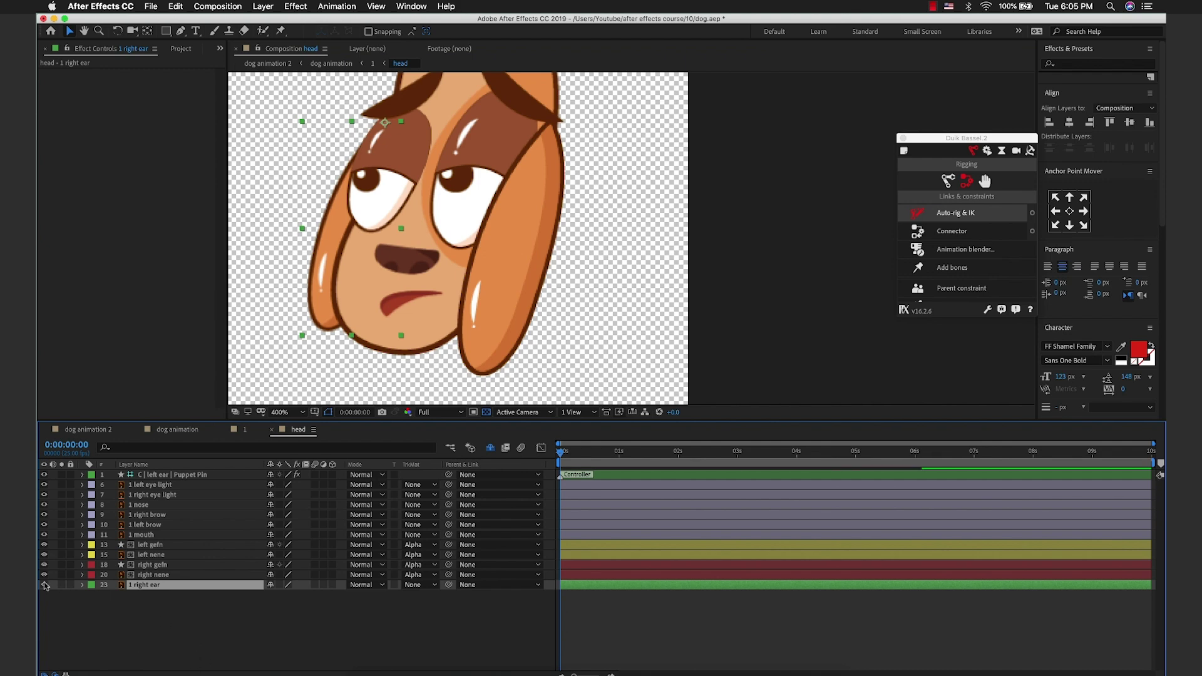
click(61, 585)
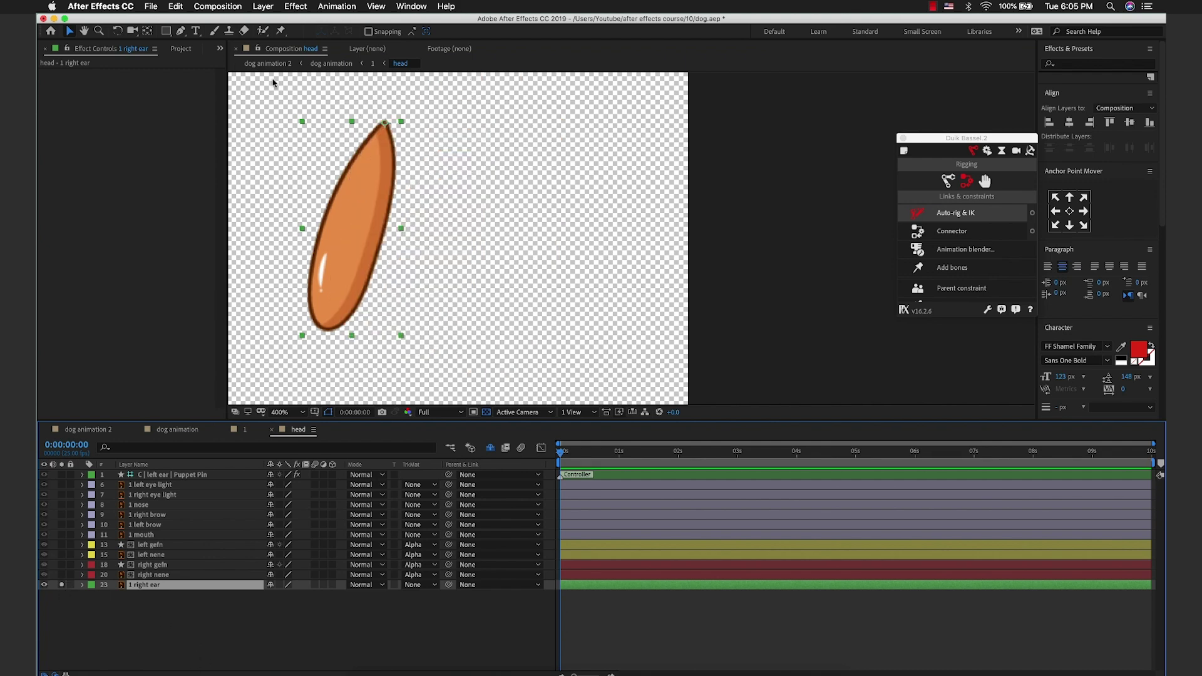
click(281, 30)
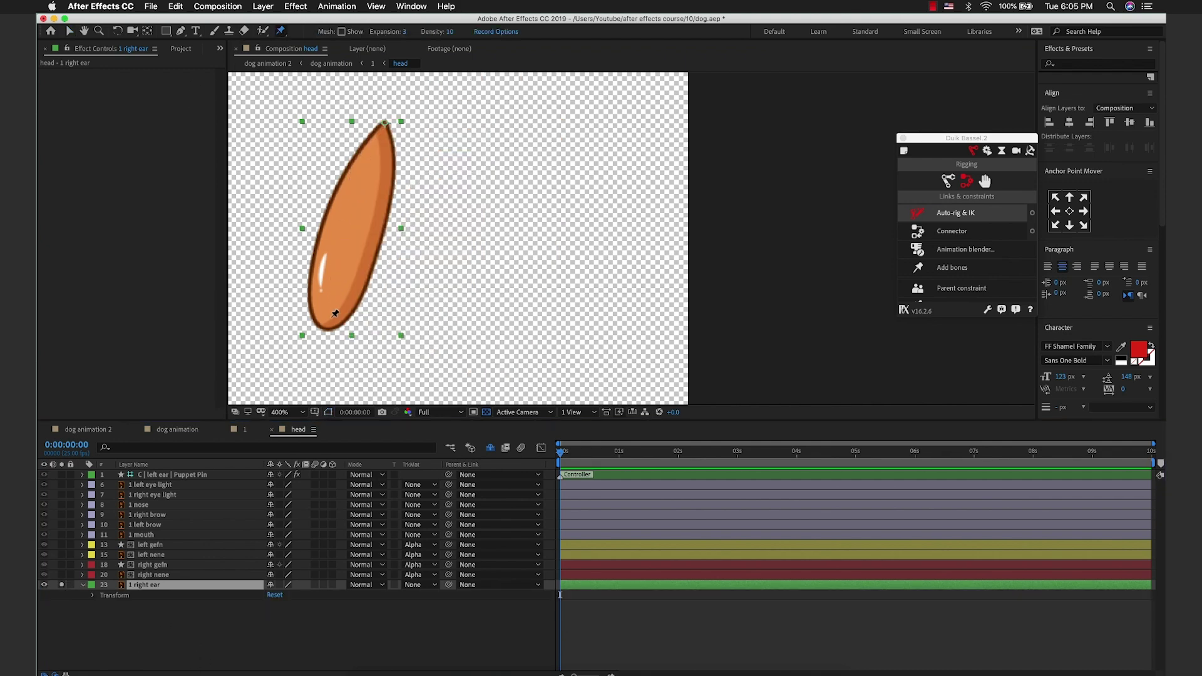
click(334, 313)
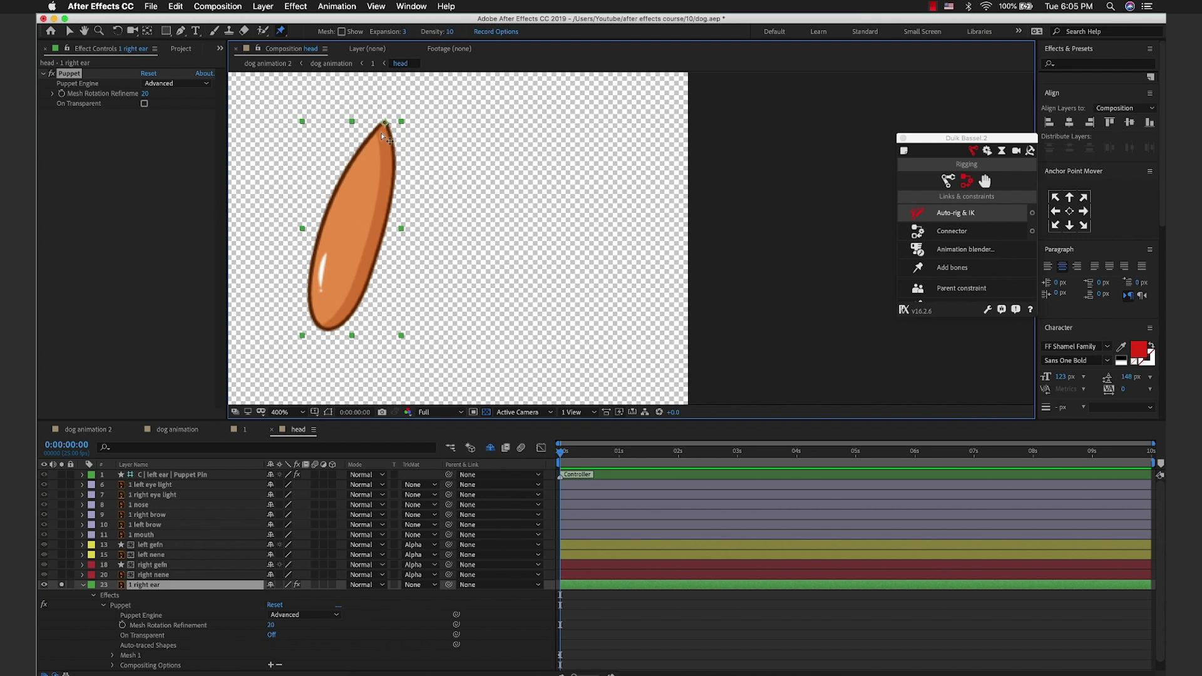
click(196, 607)
click(191, 655)
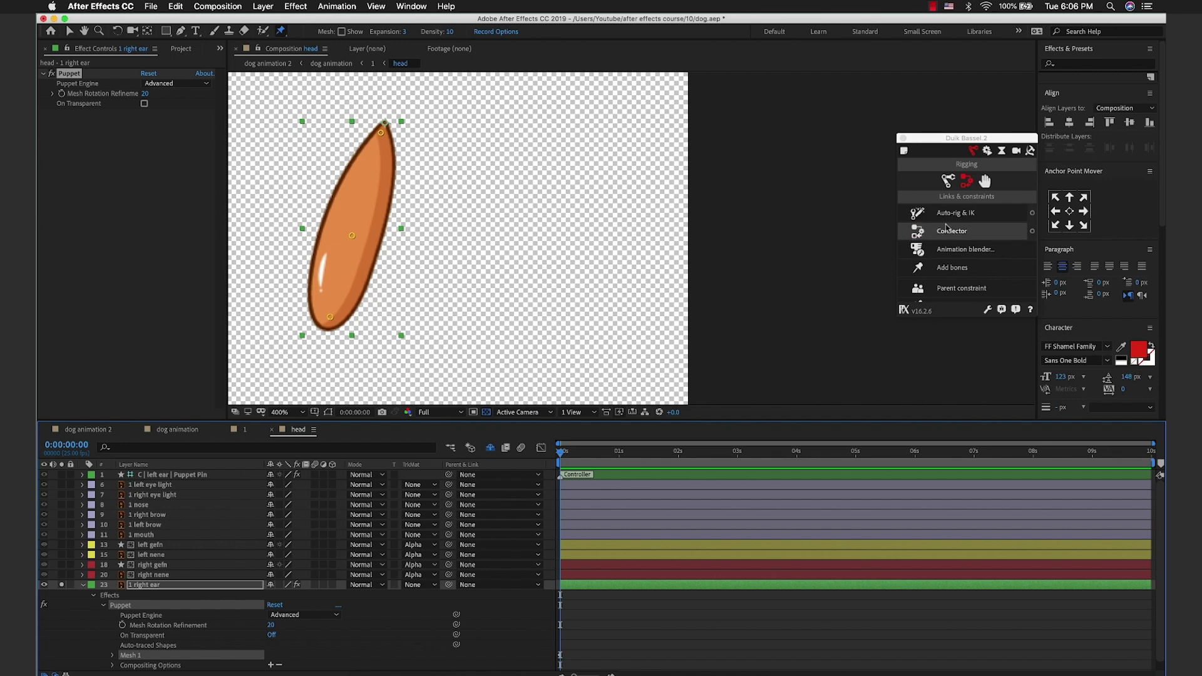
Step: Add Duik bones to the right ear's pins, auto-rig an IK controller, and test the bend
click(968, 266)
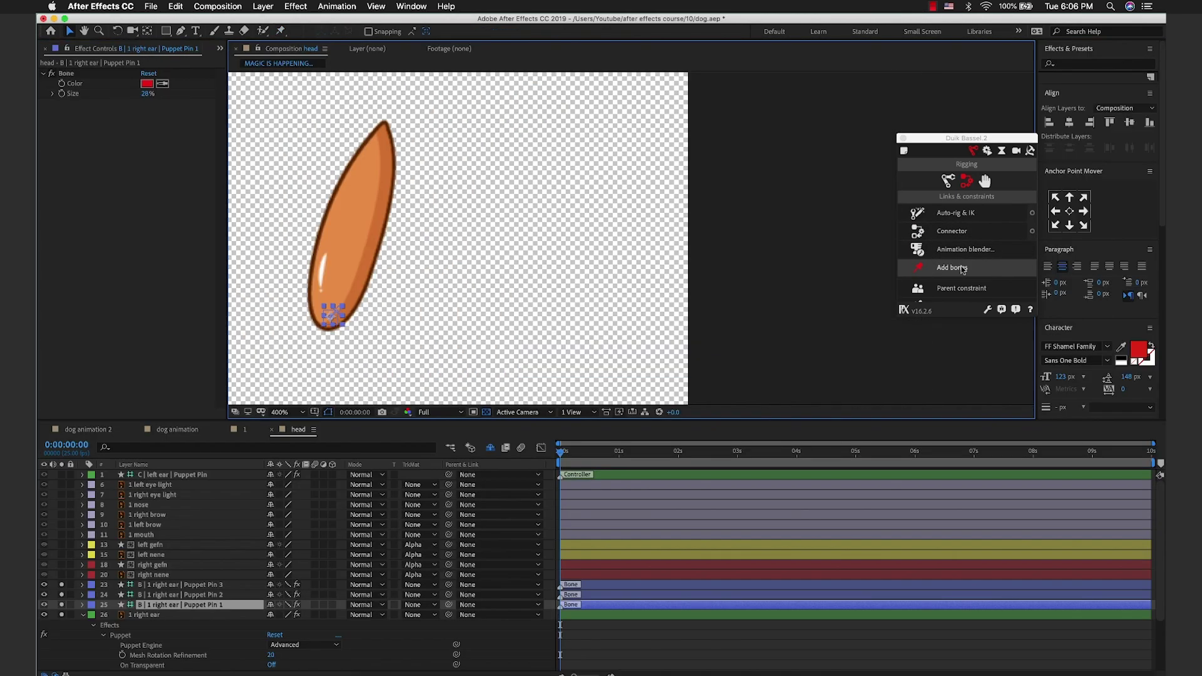
shift+click(226, 585)
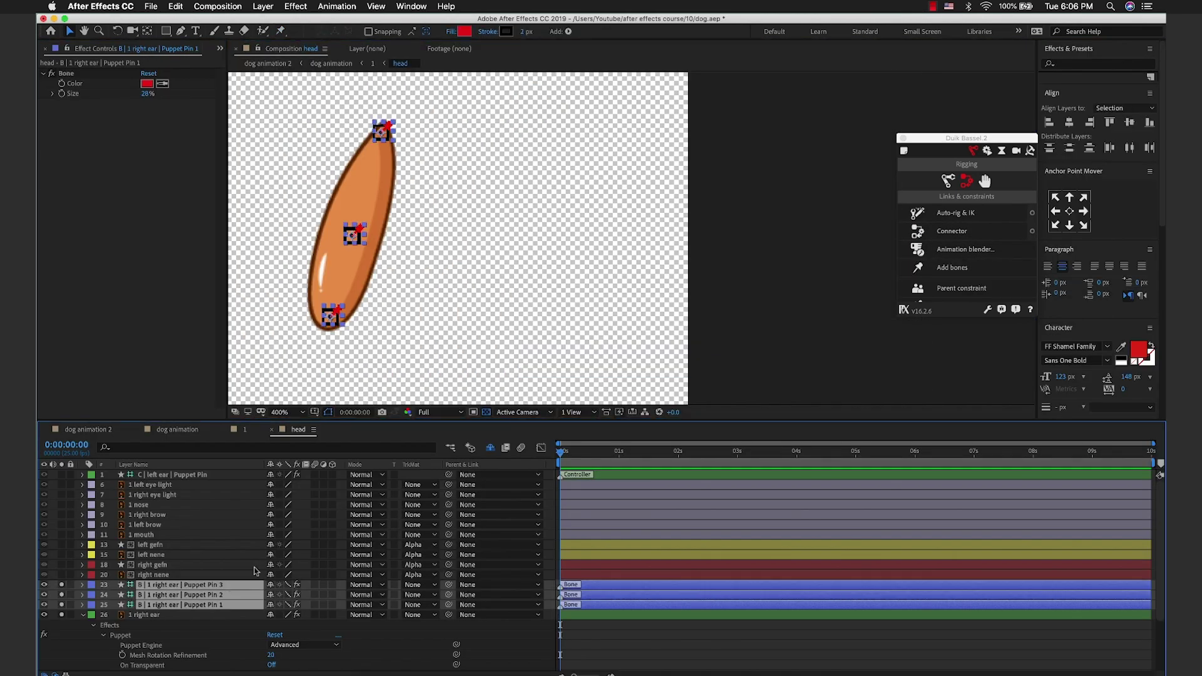
click(964, 213)
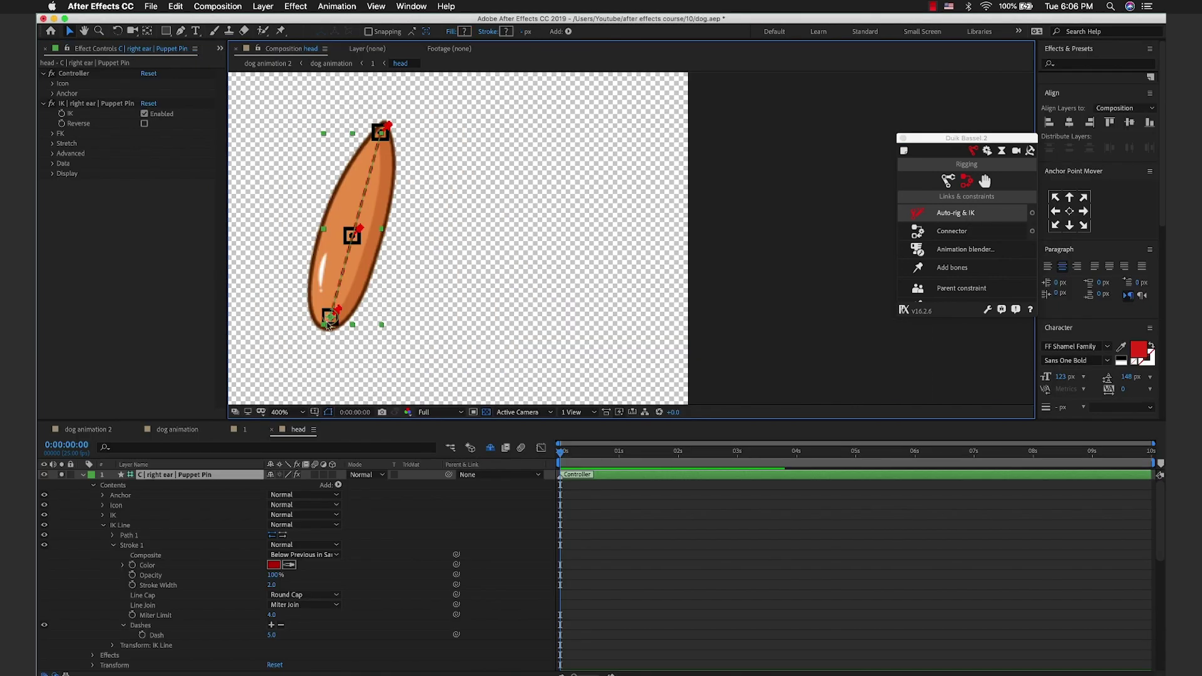
mouse_move(329, 325)
mouse_down()
mouse_move(404, 329)
mouse_move(330, 316)
mouse_up()
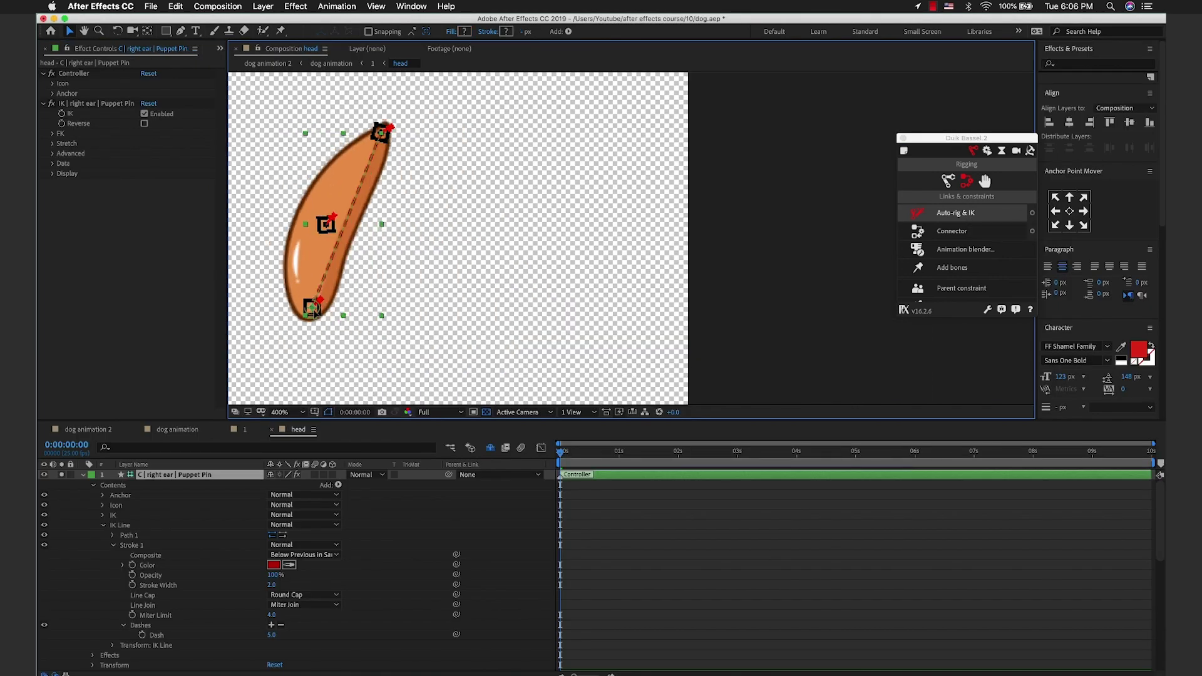
Step: Unsolo the head layers and mark the three right-ear bone layers shy
click(182, 595)
shift+click(187, 616)
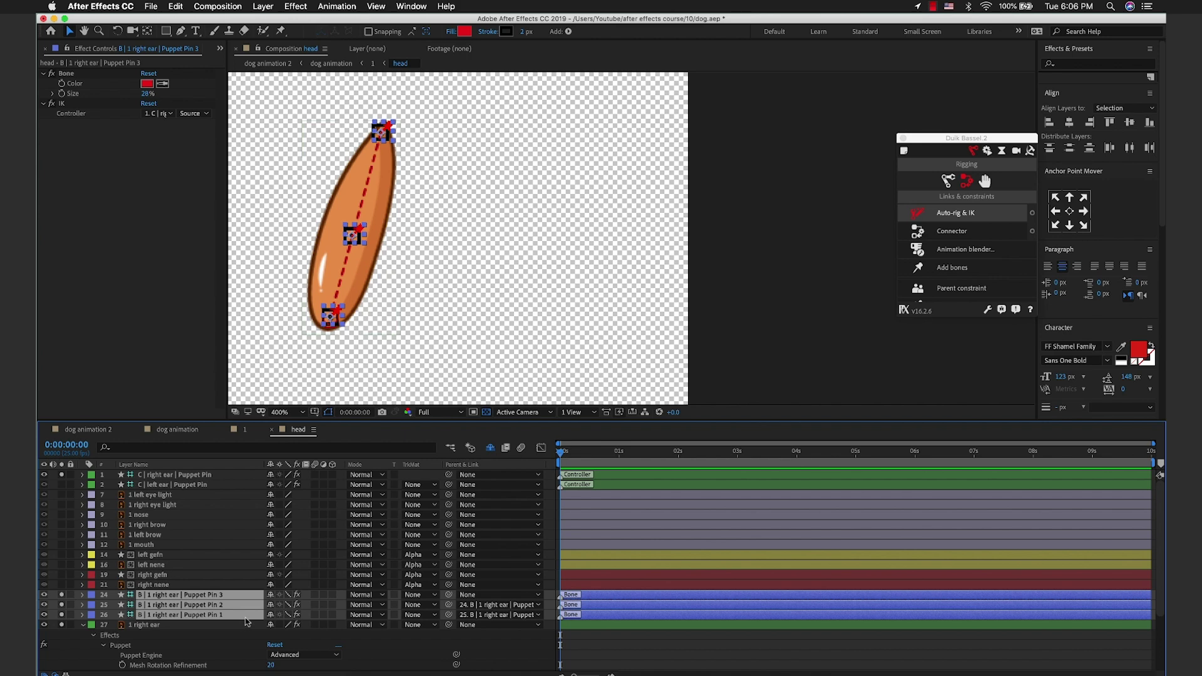
key(t)
key(t)
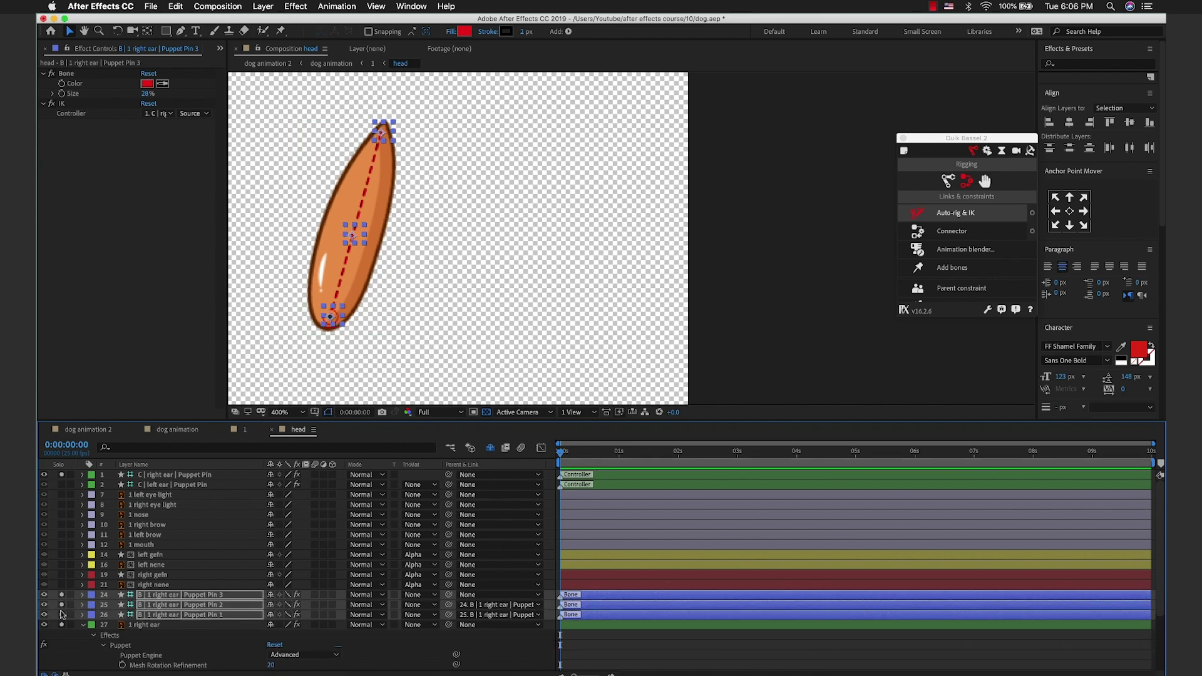
drag(62, 594, 61, 626)
click(61, 474)
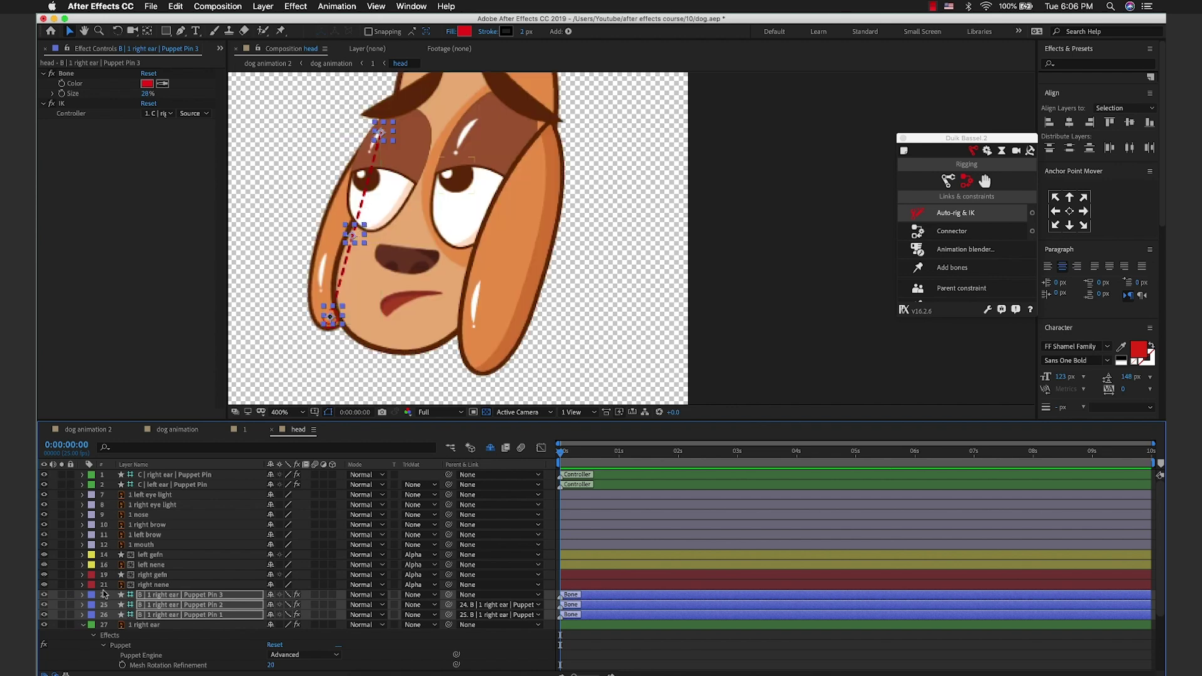
click(274, 595)
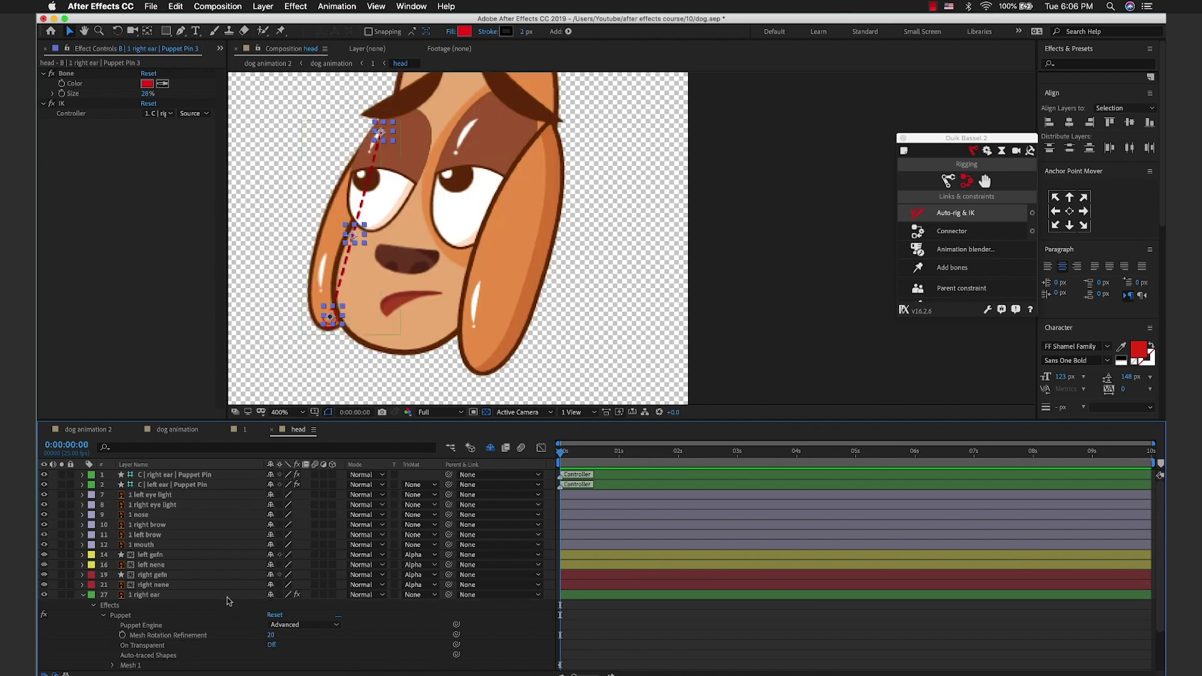
click(229, 597)
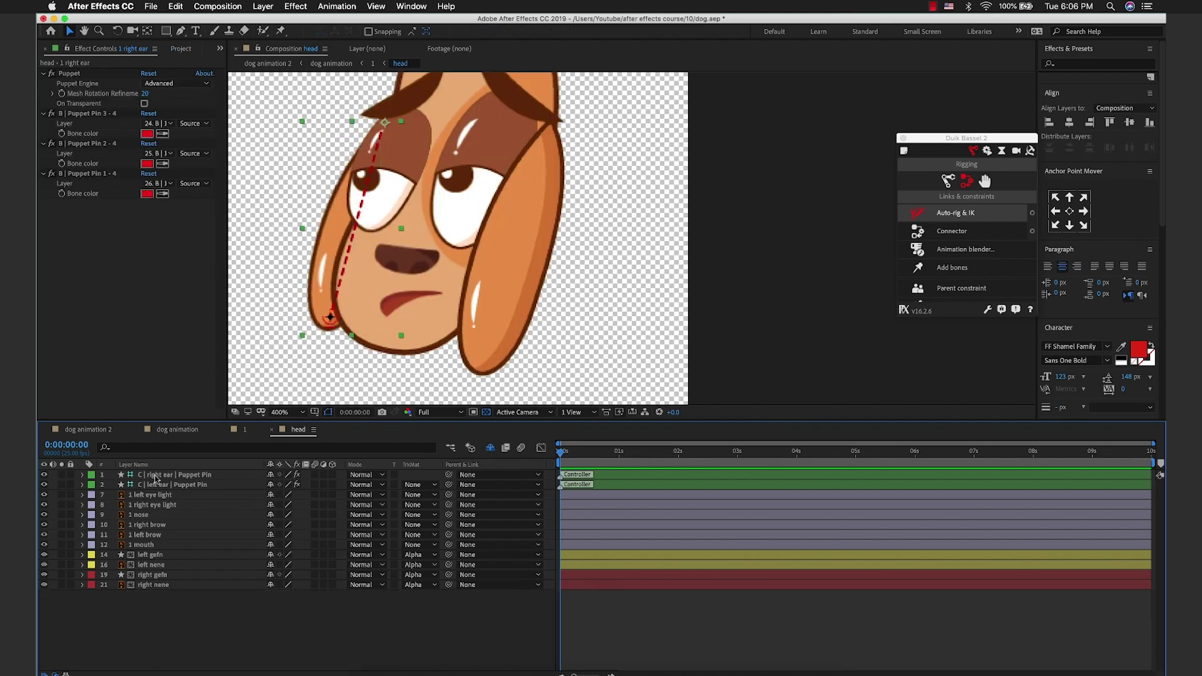
Step: Set the right-ear controller's Opacity to 0% and enable IK Reverse to flip the ear's bend
click(176, 476)
key(t)
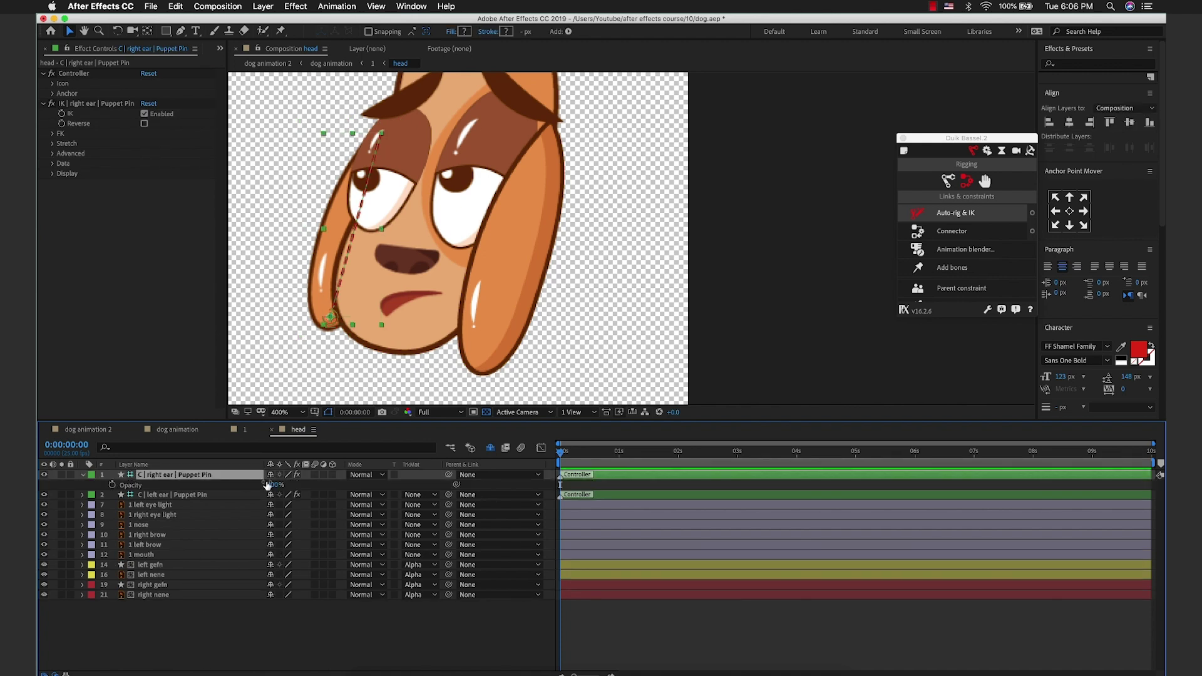
click(82, 475)
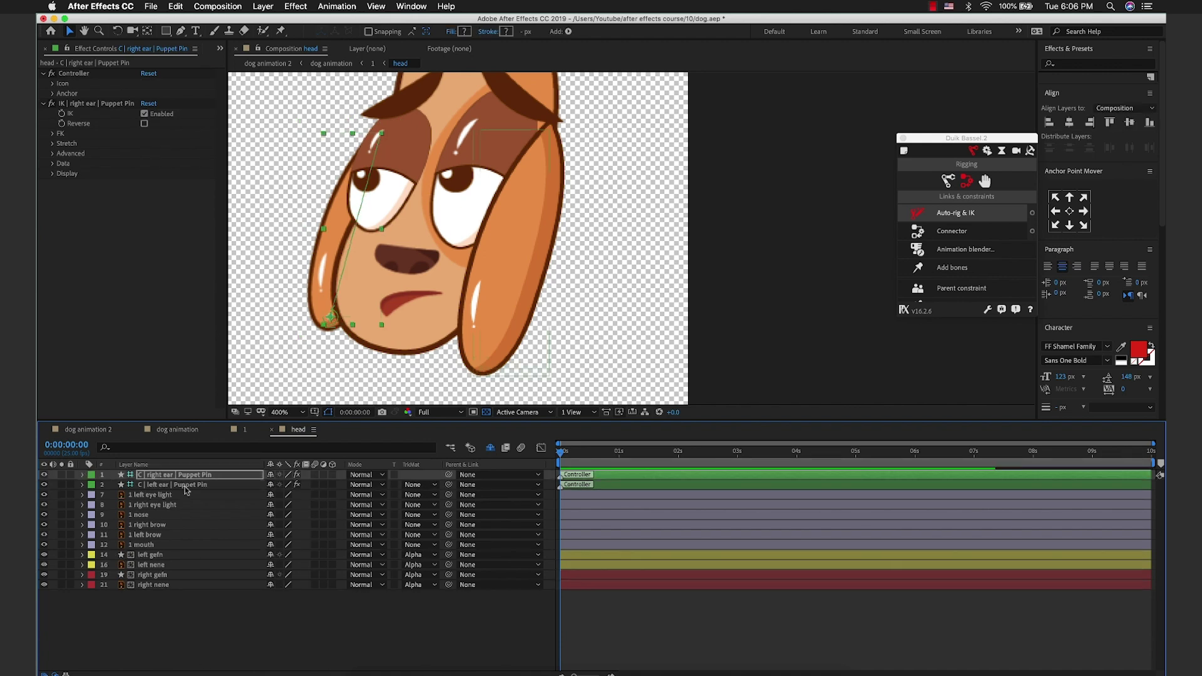
mouse_move(330, 316)
mouse_down()
mouse_move(280, 275)
mouse_move(510, 336)
mouse_move(279, 281)
mouse_up()
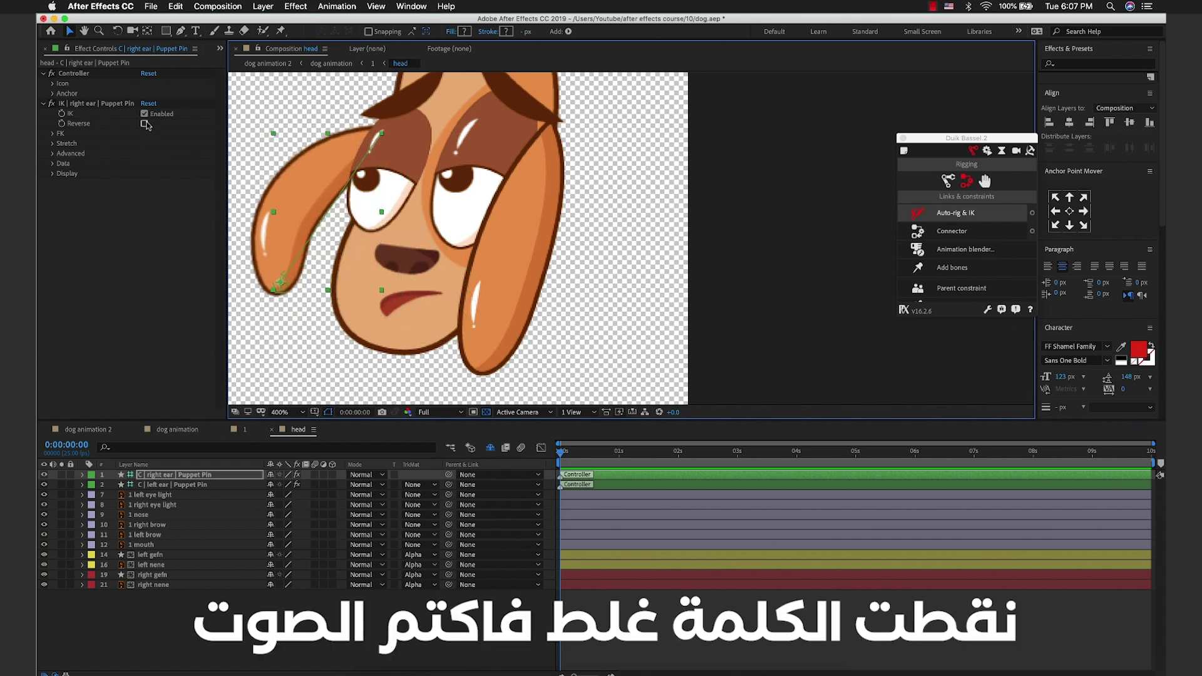
click(145, 124)
click(280, 283)
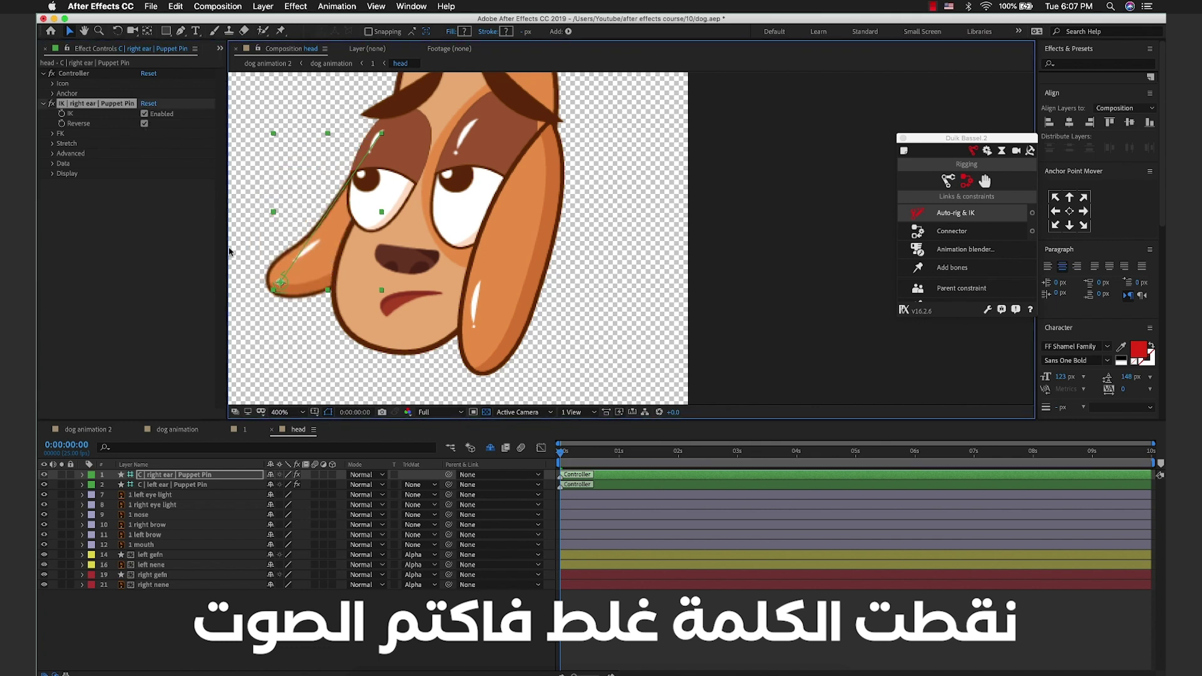
drag(271, 288, 269, 289)
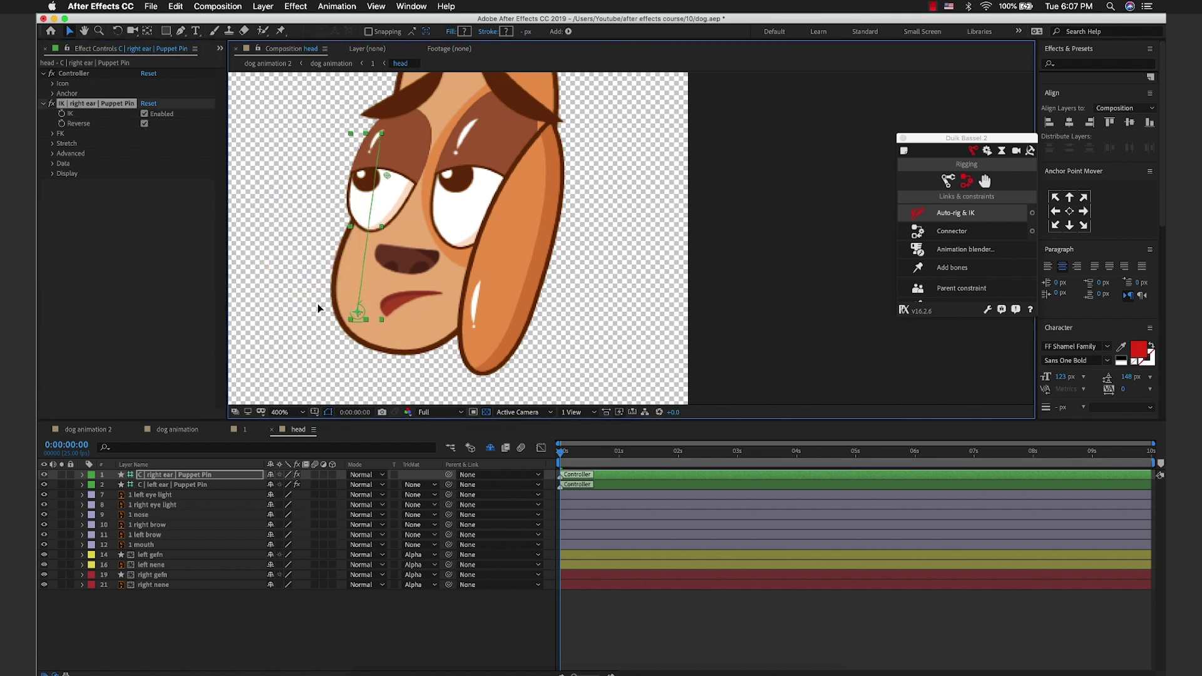
Step: Switch to the comp 1 dog composition and save the project
click(243, 431)
click(532, 269)
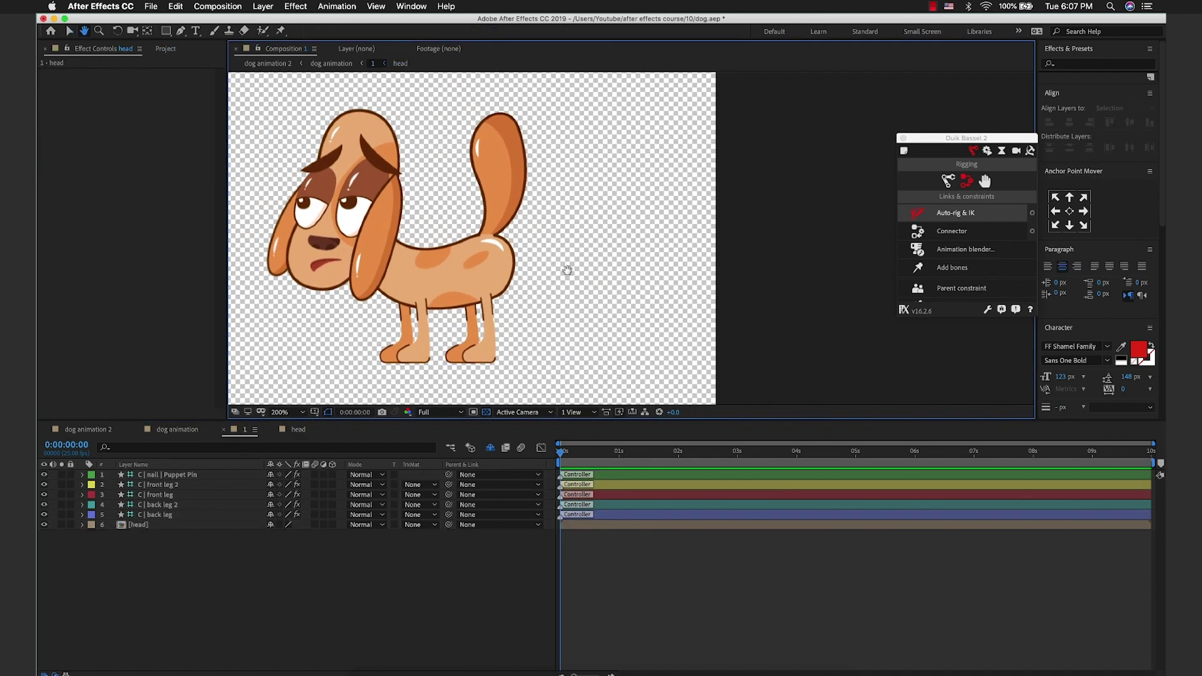
key(super+s)
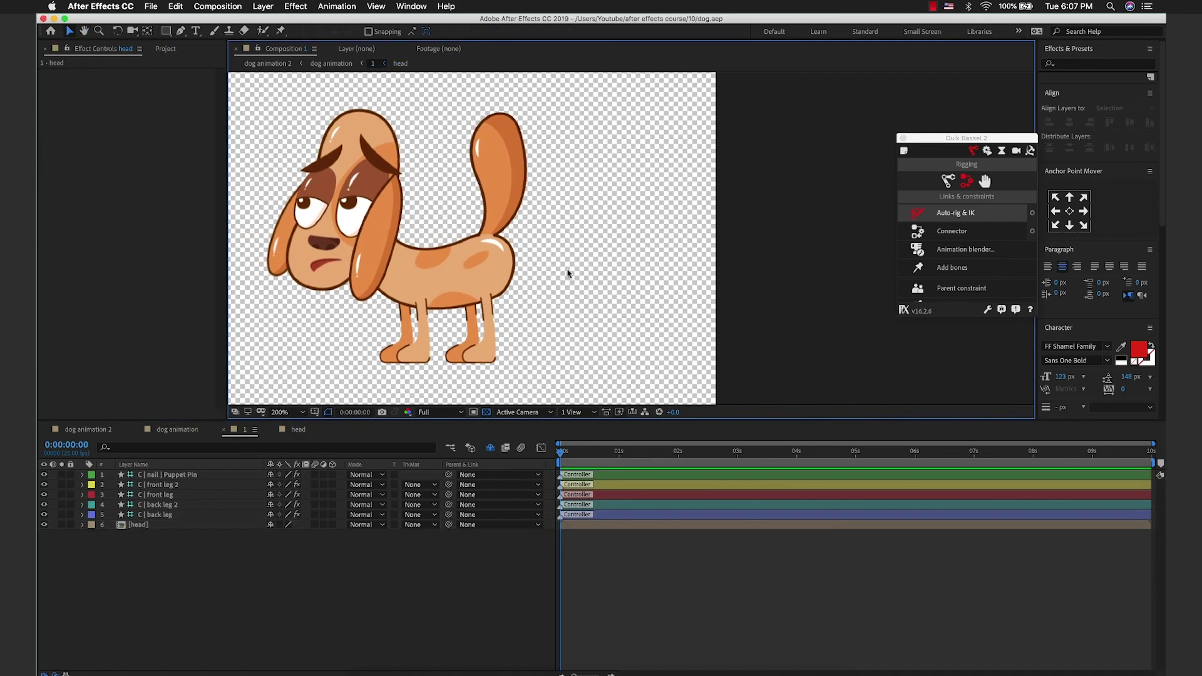
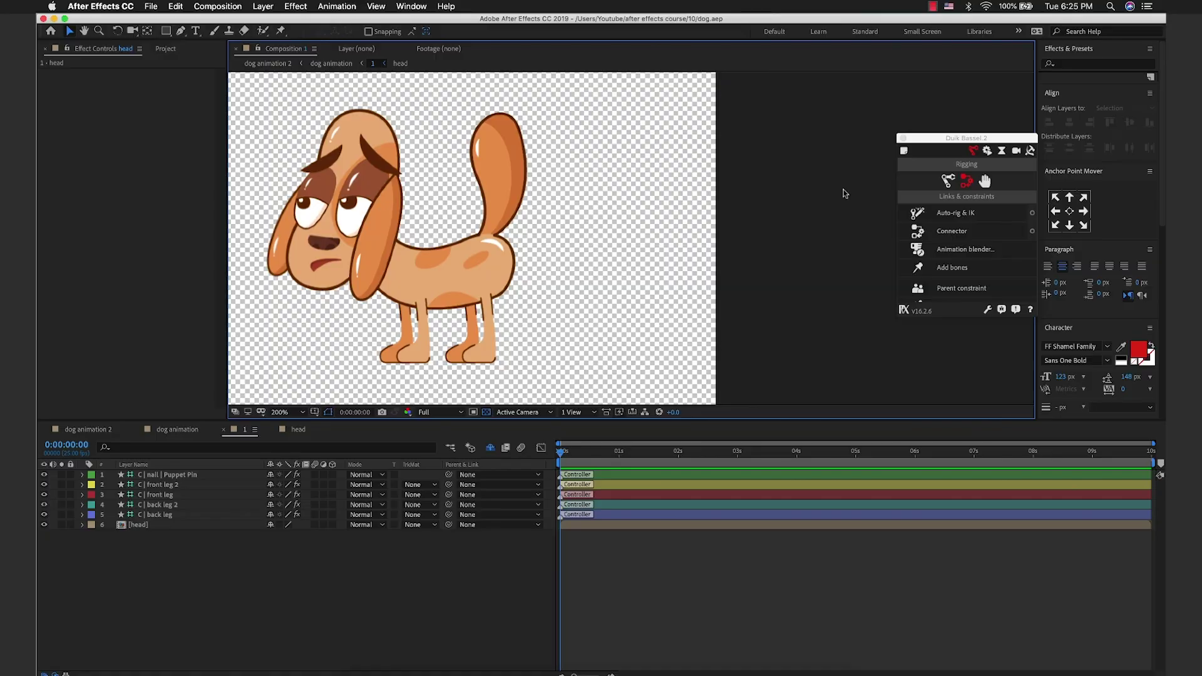
Step: Close Duik Bassel, turn on rulers, guide the feet line, and select front leg 2
click(902, 138)
key(super+r)
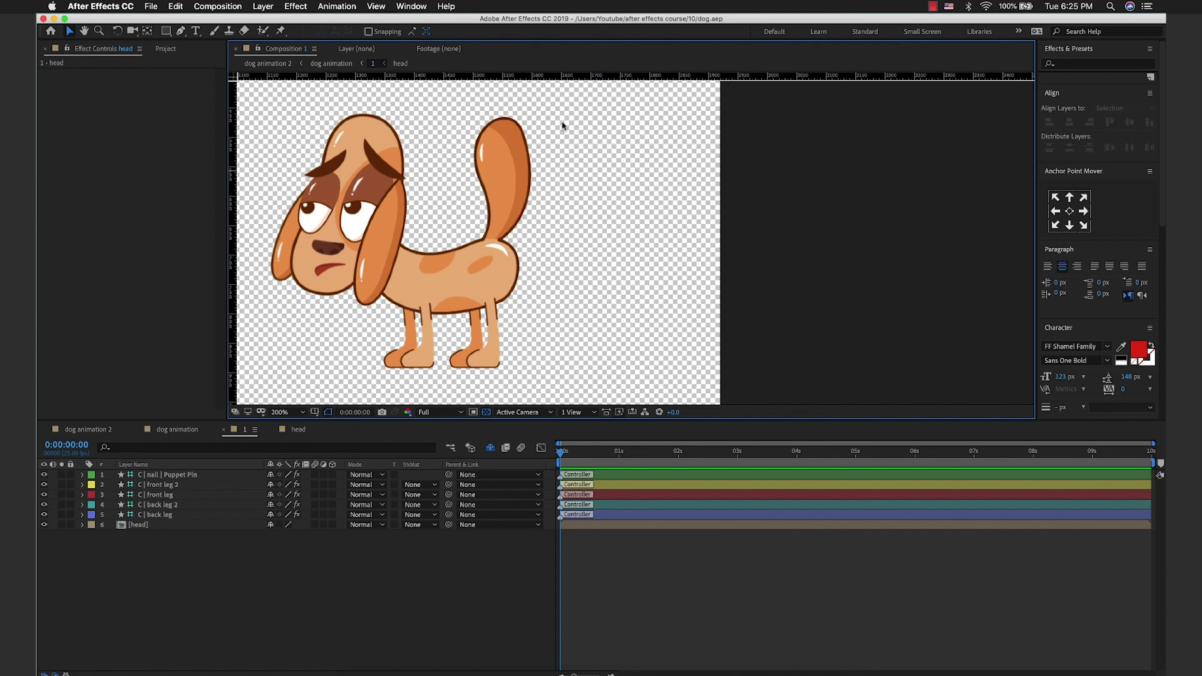
drag(537, 80, 491, 373)
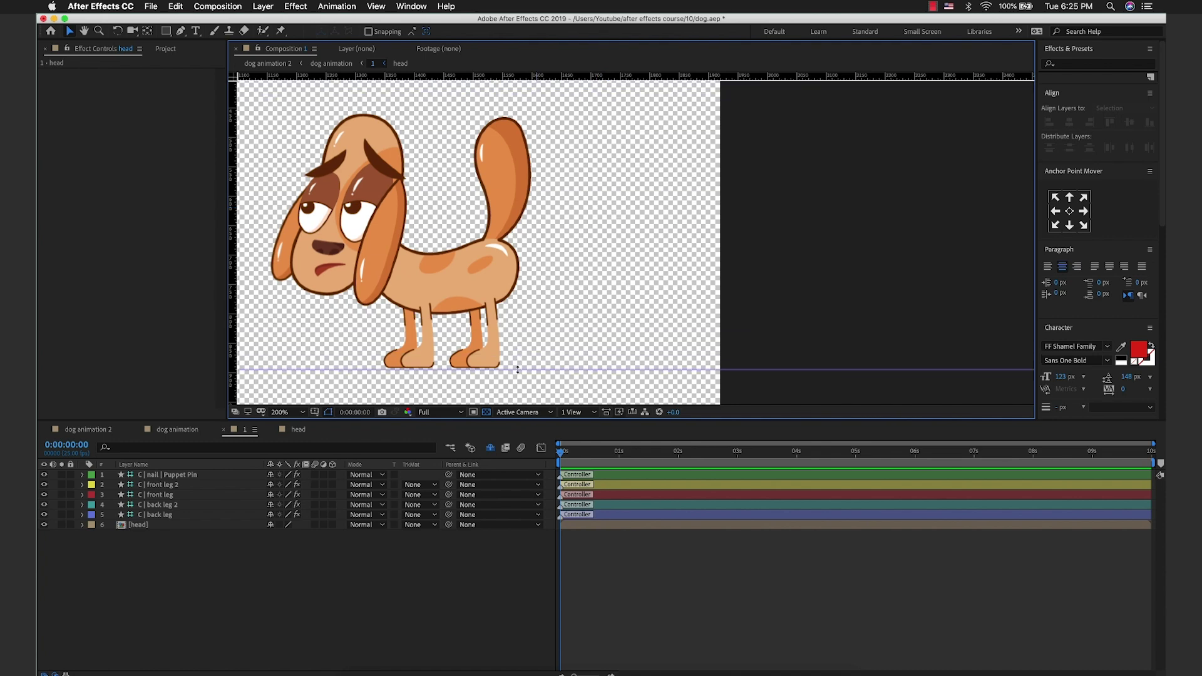
scroll(492, 374, up, 2)
scroll(514, 358, up, 1)
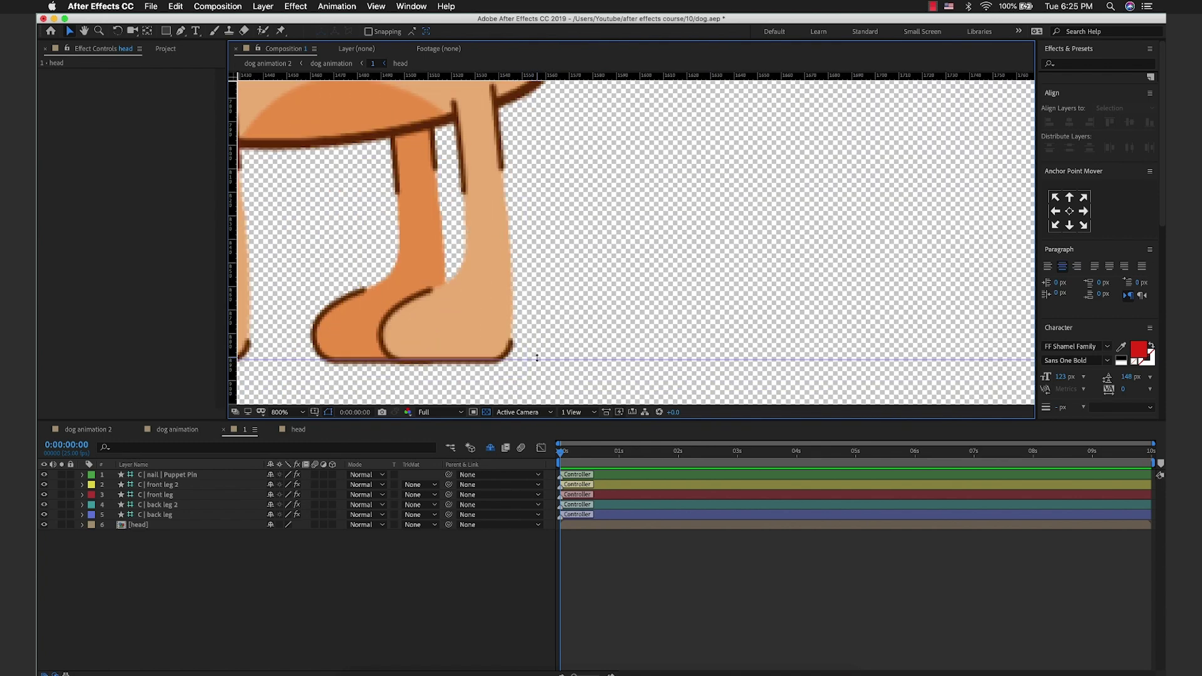
scroll(536, 358, down, 1)
scroll(586, 289, down, 1)
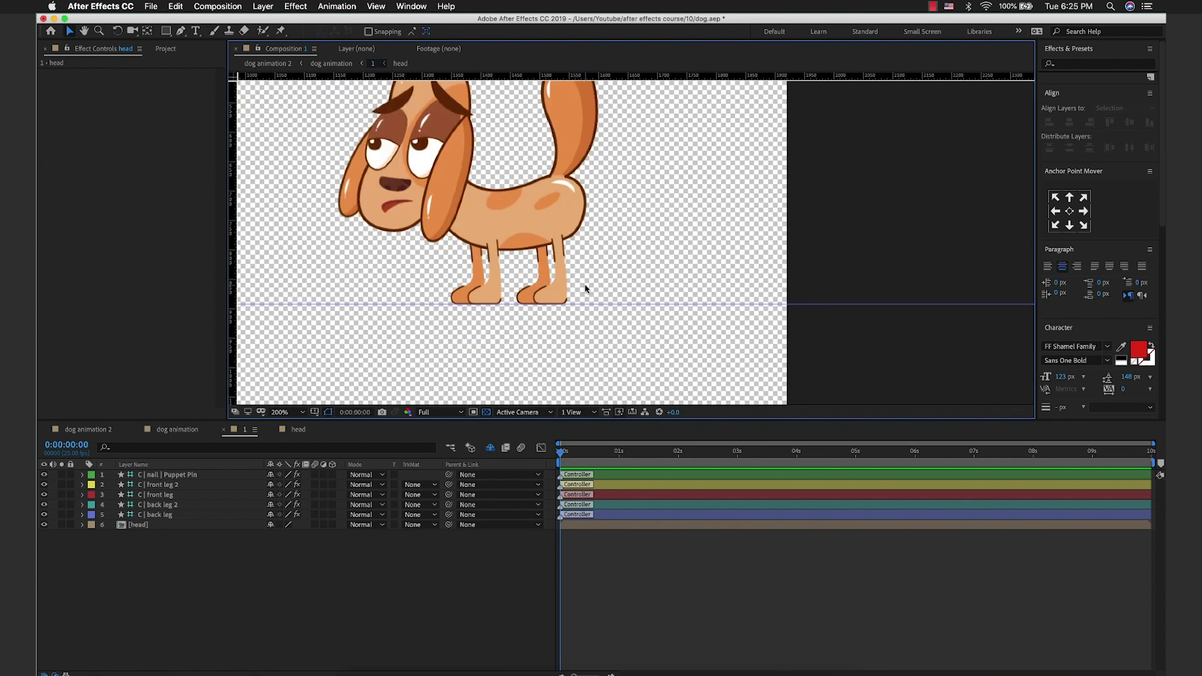
click(476, 277)
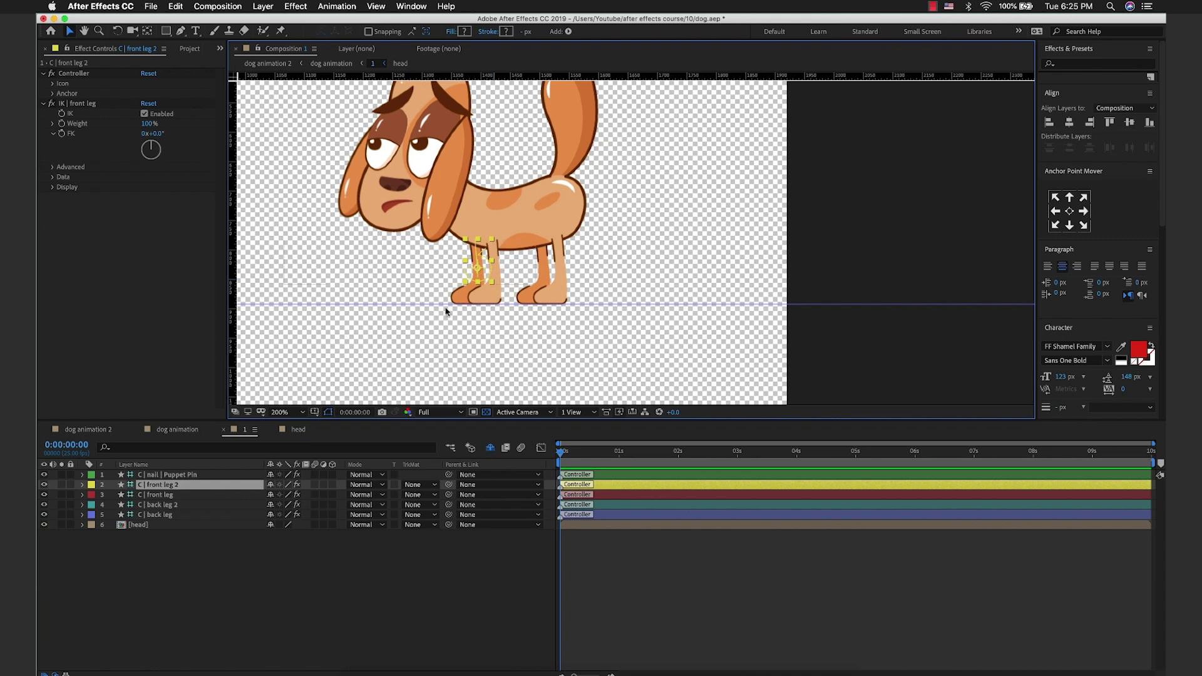
Step: Bend front leg 2 forward and up, and add a second guide at lifted-foot height
scroll(446, 311, up, 2)
drag(465, 267, 423, 242)
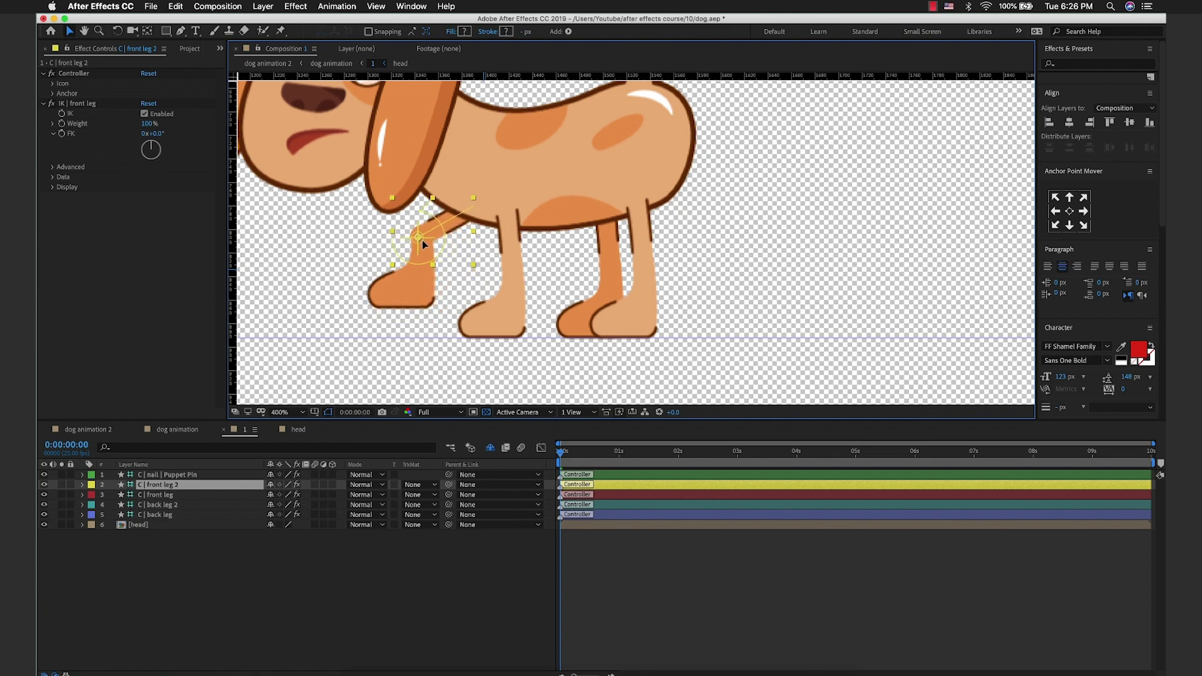
key(space)
drag(476, 77, 477, 309)
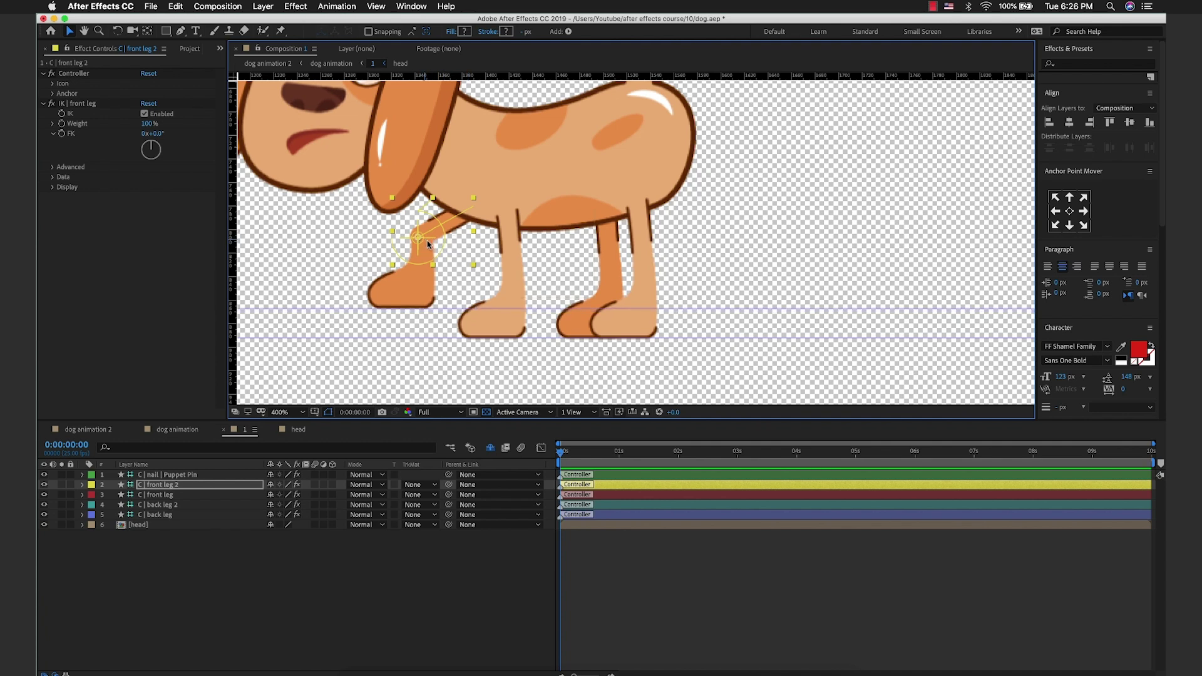
Step: Bend the back and front legs up, stretch back leg 2 right, then select all four controllers
click(643, 275)
drag(641, 279, 590, 242)
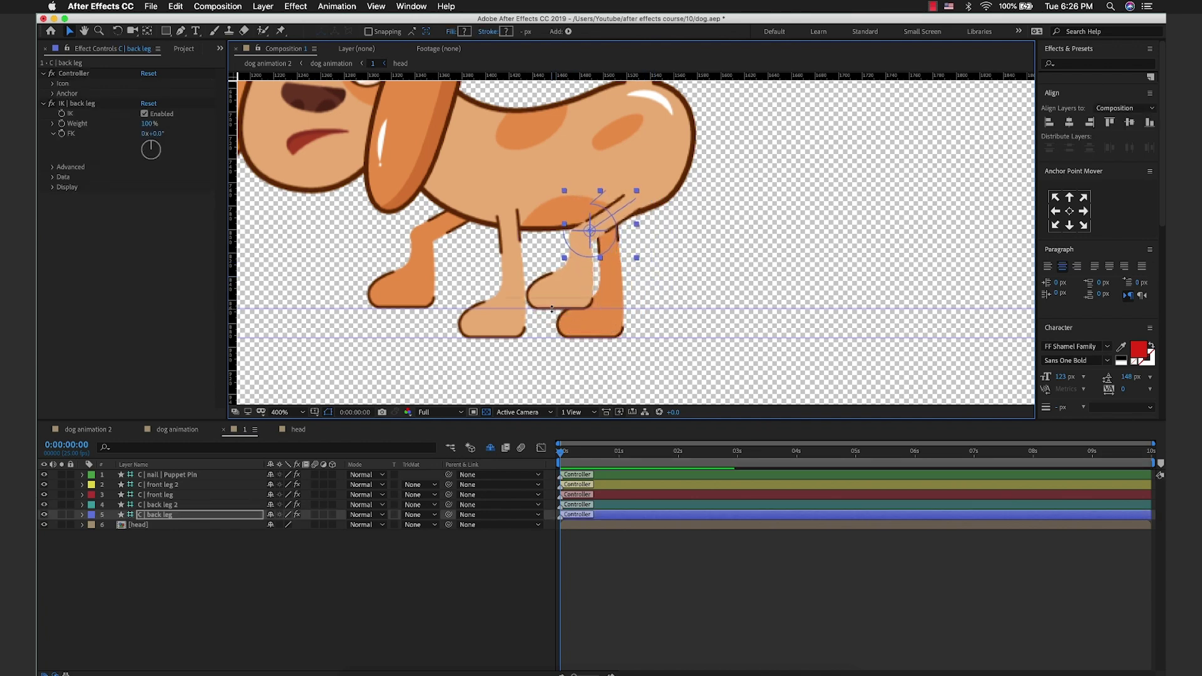
click(528, 273)
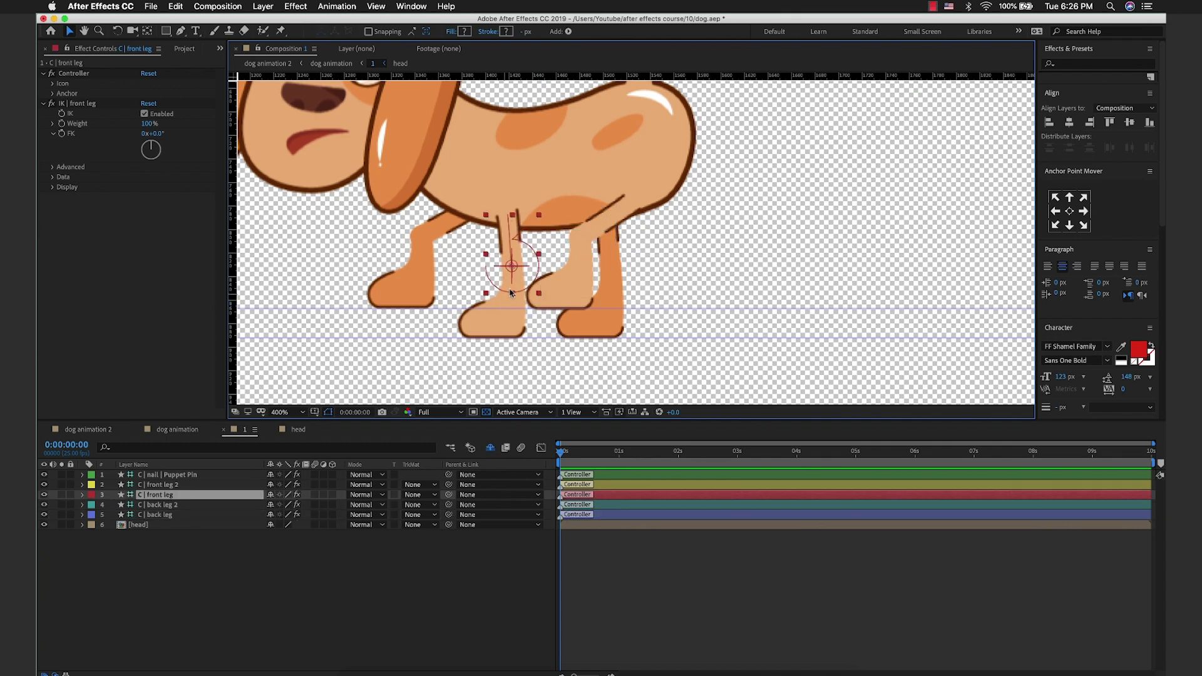
drag(530, 274, 571, 255)
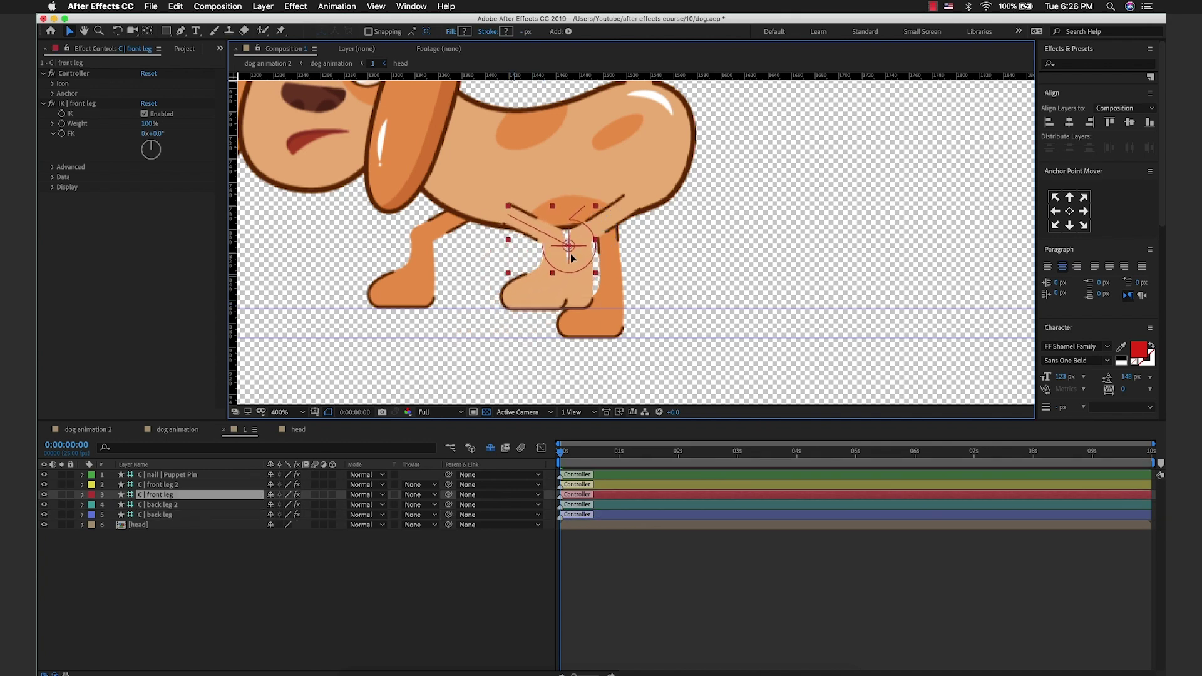
click(571, 255)
drag(575, 256, 676, 261)
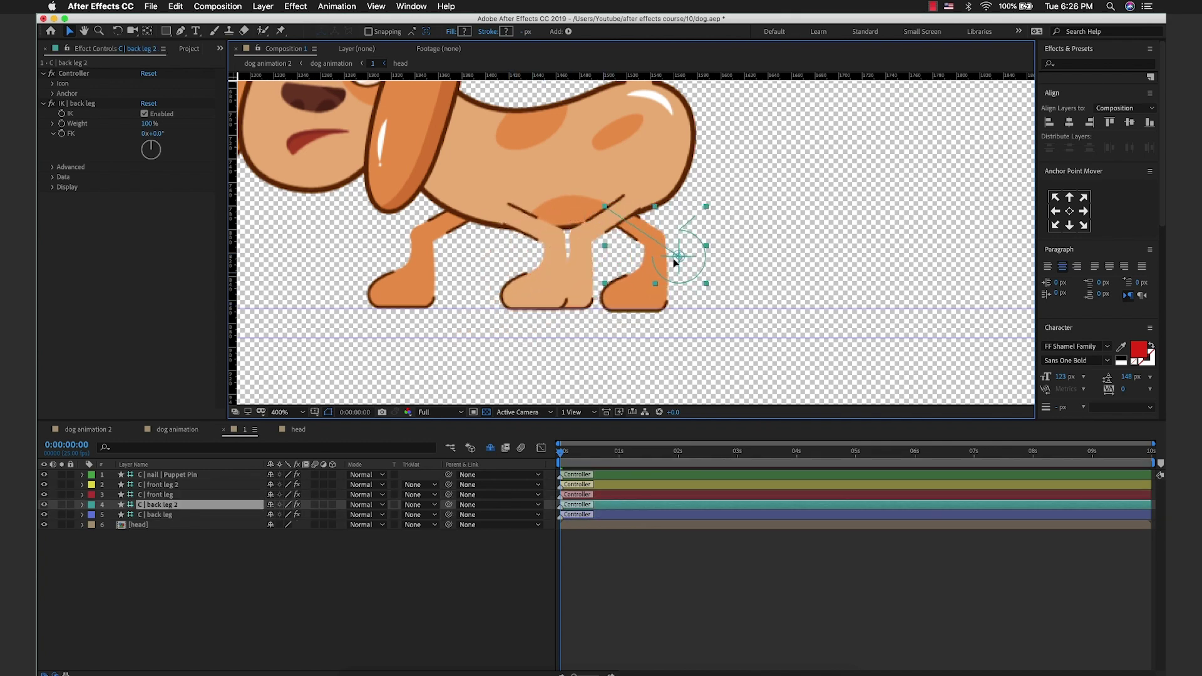
click(169, 514)
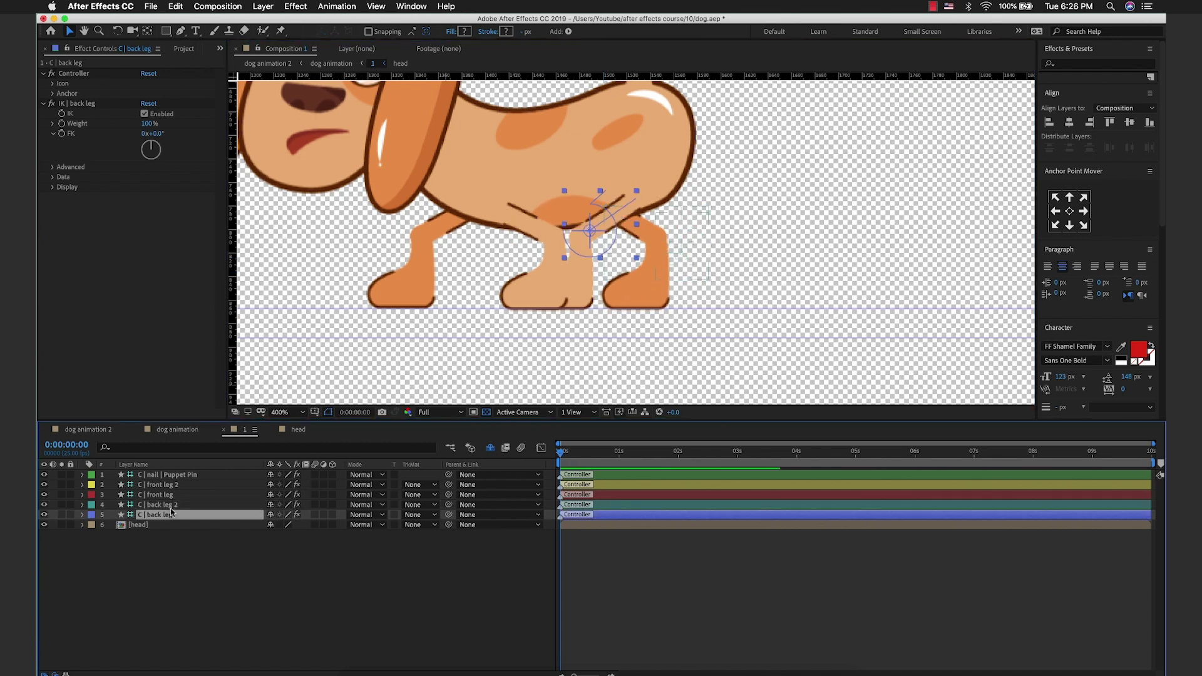
shift+click(177, 486)
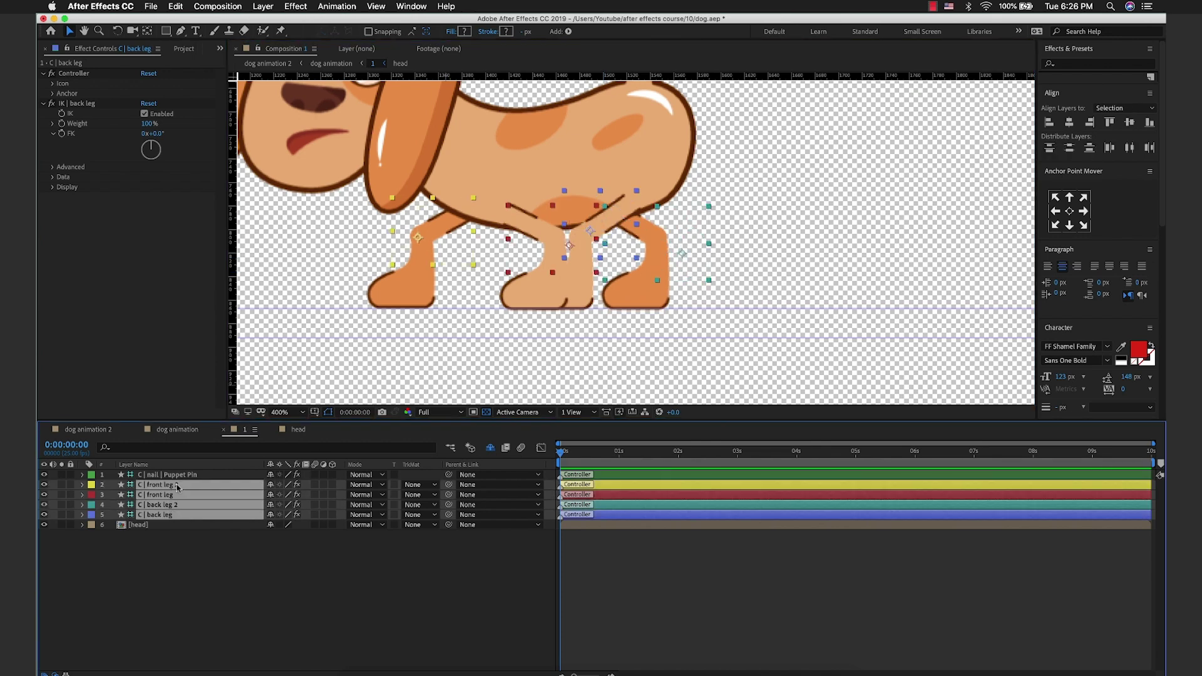
Step: Key Position on all four leg controllers at frame 0, then move to frame 12
key(p)
click(112, 496)
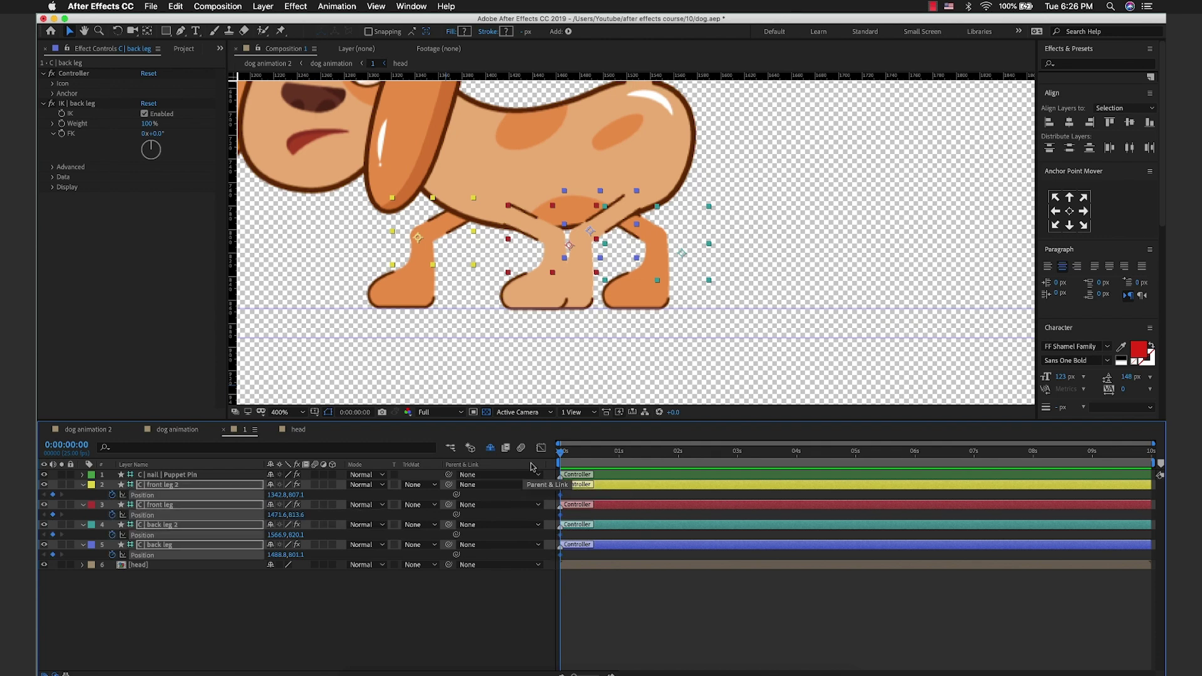
drag(573, 675, 594, 675)
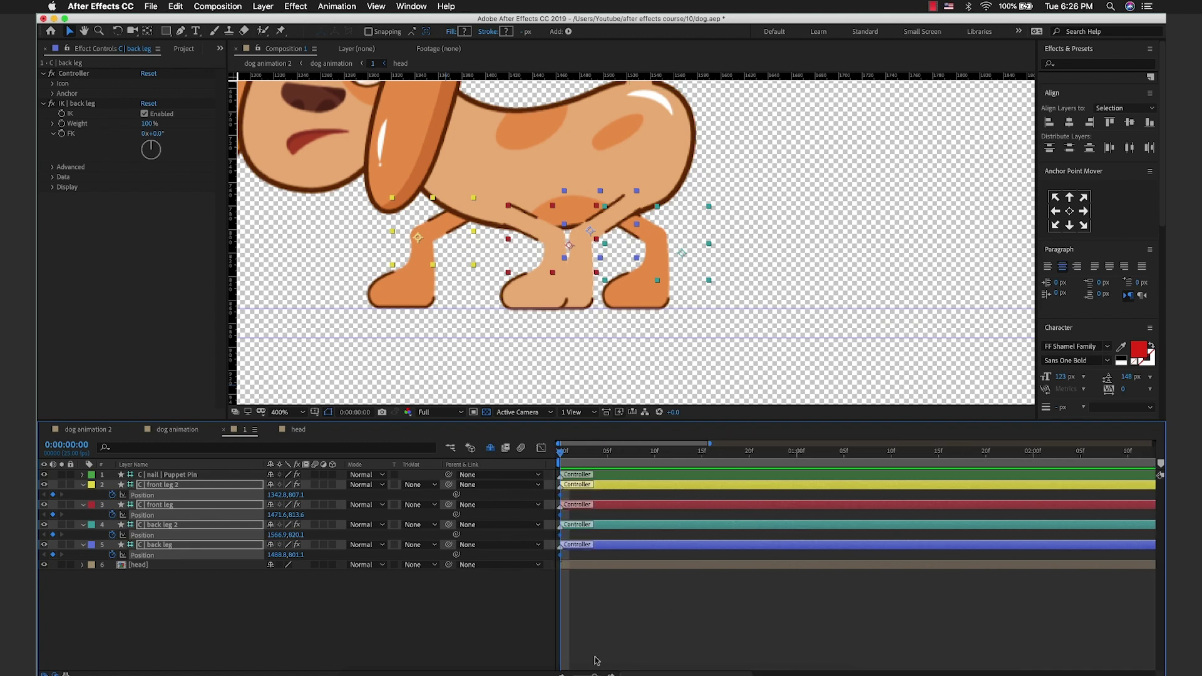
click(678, 461)
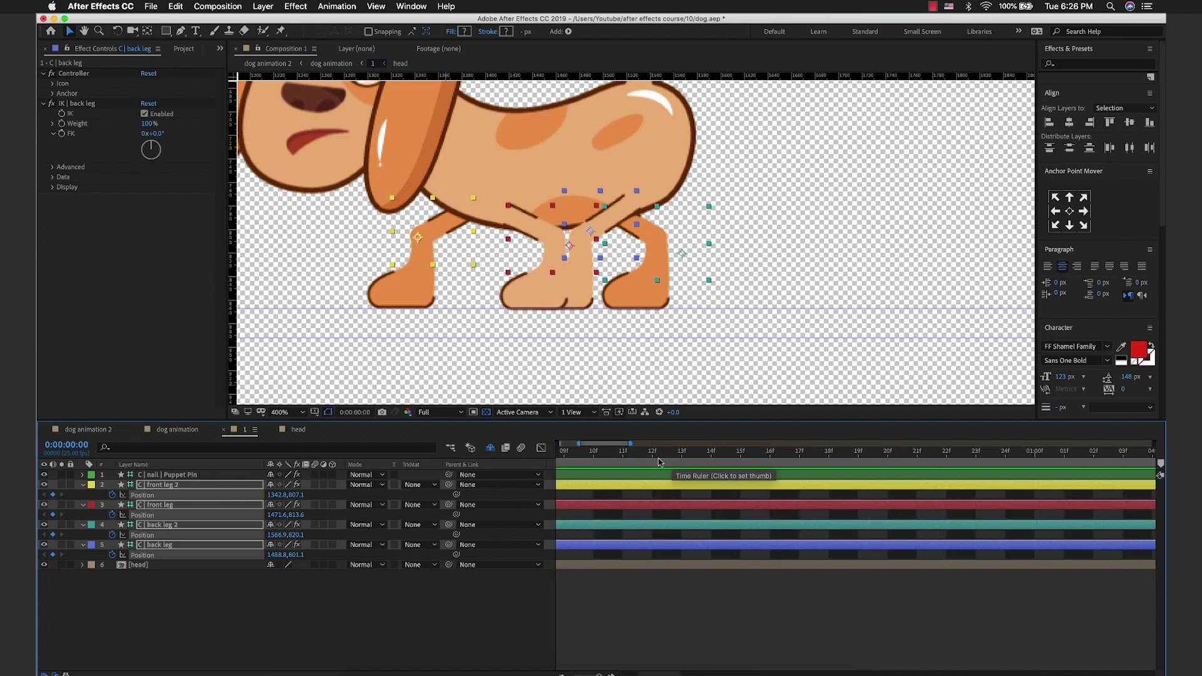
key(;)
click(516, 345)
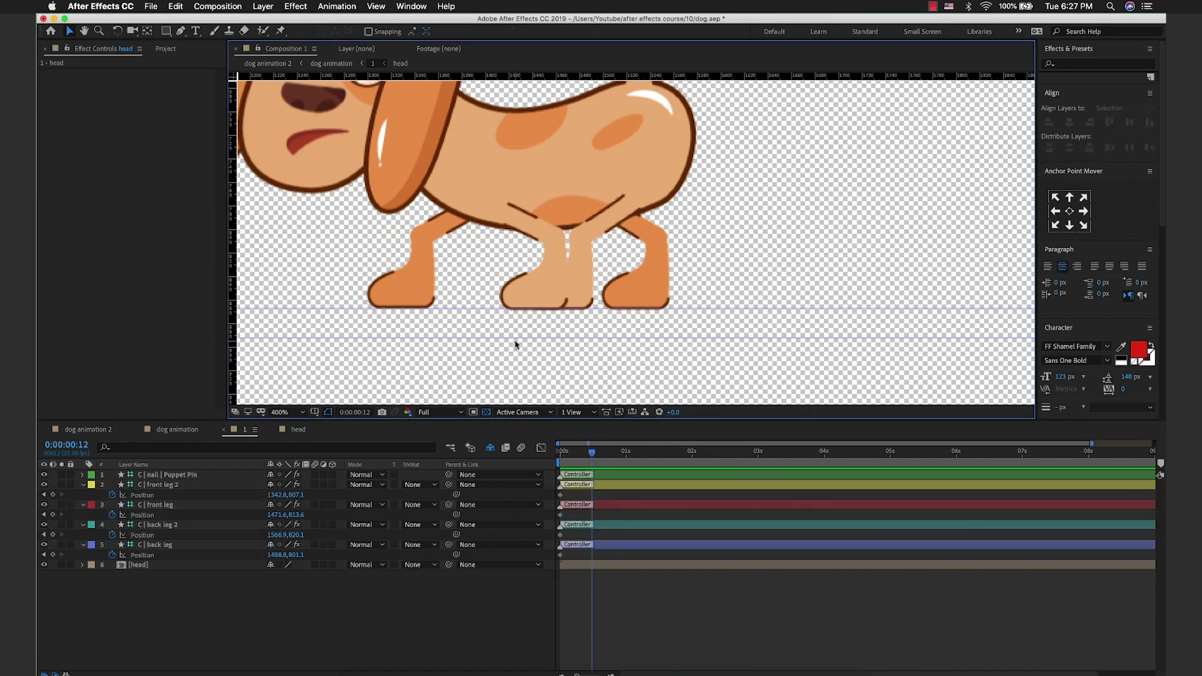
Step: At frame 12, move front leg 2 backward, and undo a trial front-leg adjustment
drag(418, 239, 521, 239)
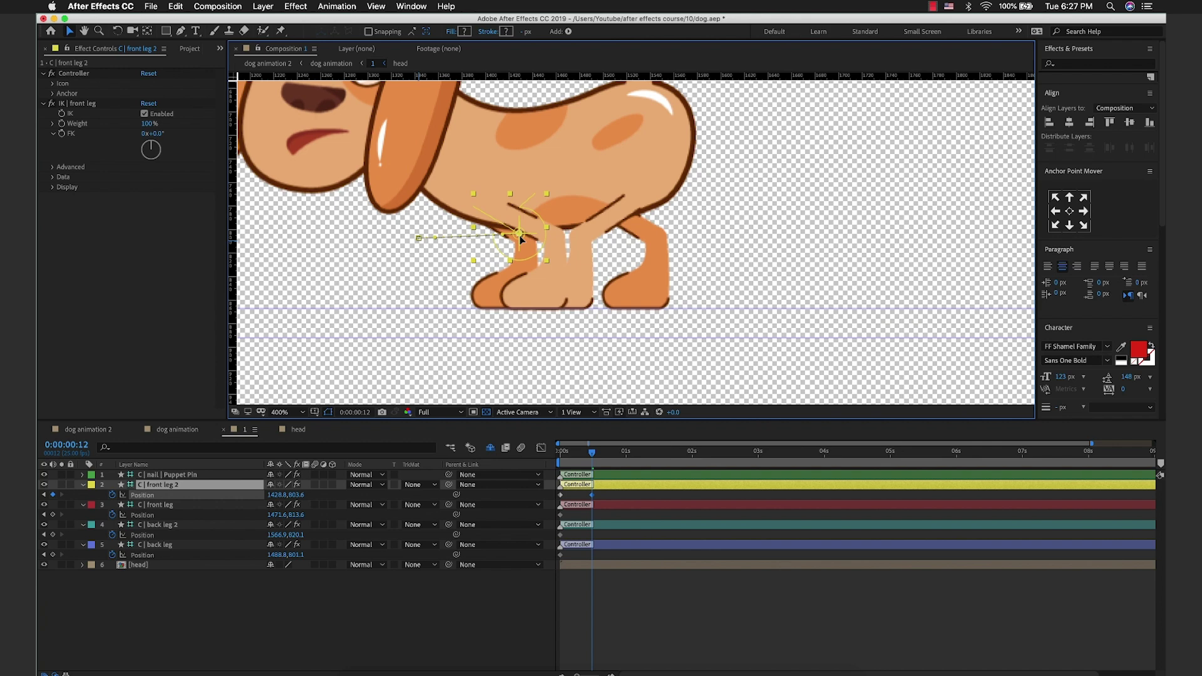
click(568, 244)
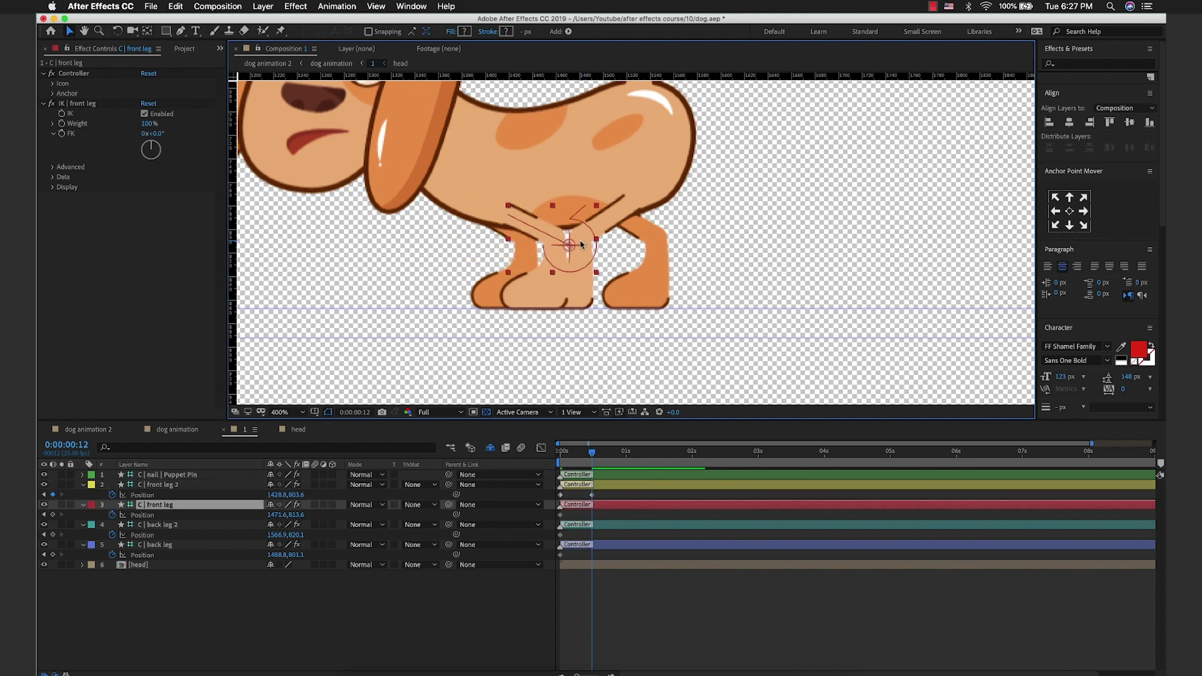
drag(584, 244, 588, 249)
key(cmd+z)
key(cmd+z)
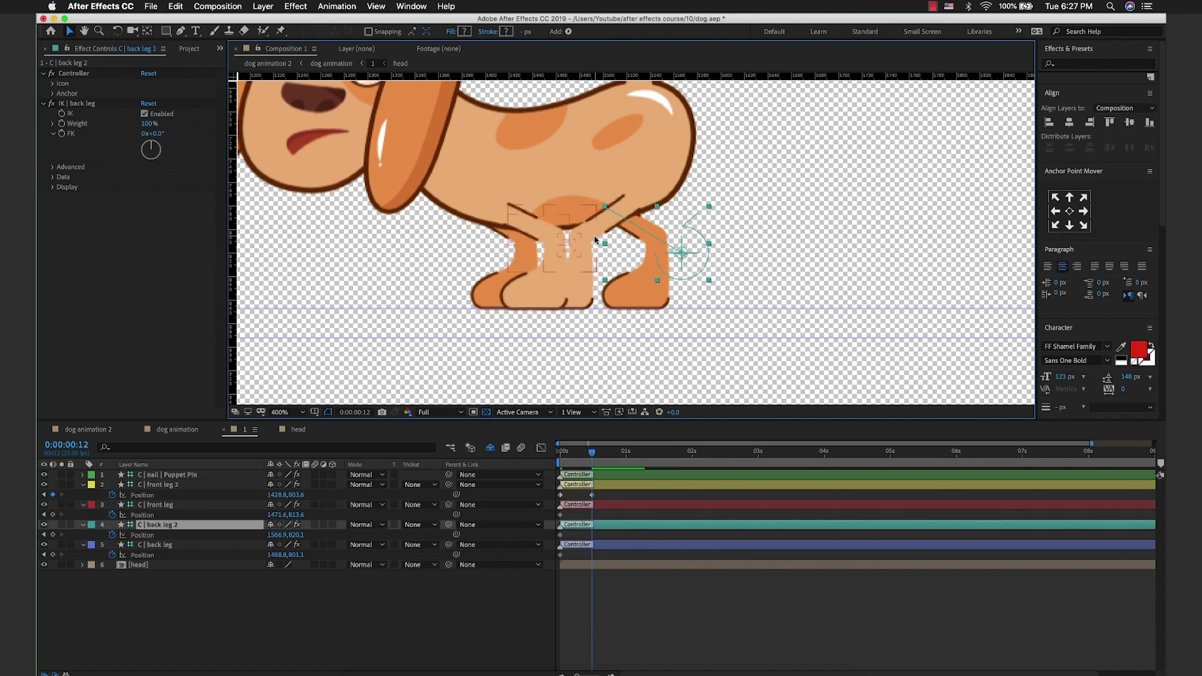
key(cmd+shift+z)
click(593, 291)
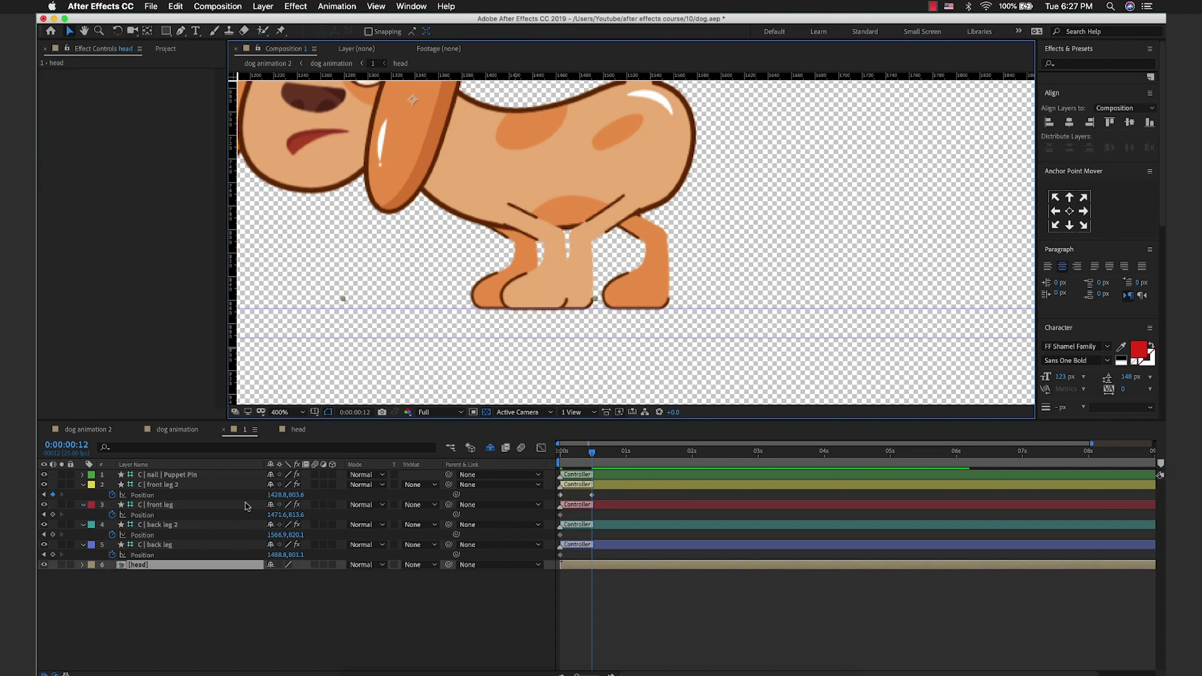
Step: Stretch the back leg behind, swing back leg 2 forward, nudge the front leg, then return to frame 0
click(187, 546)
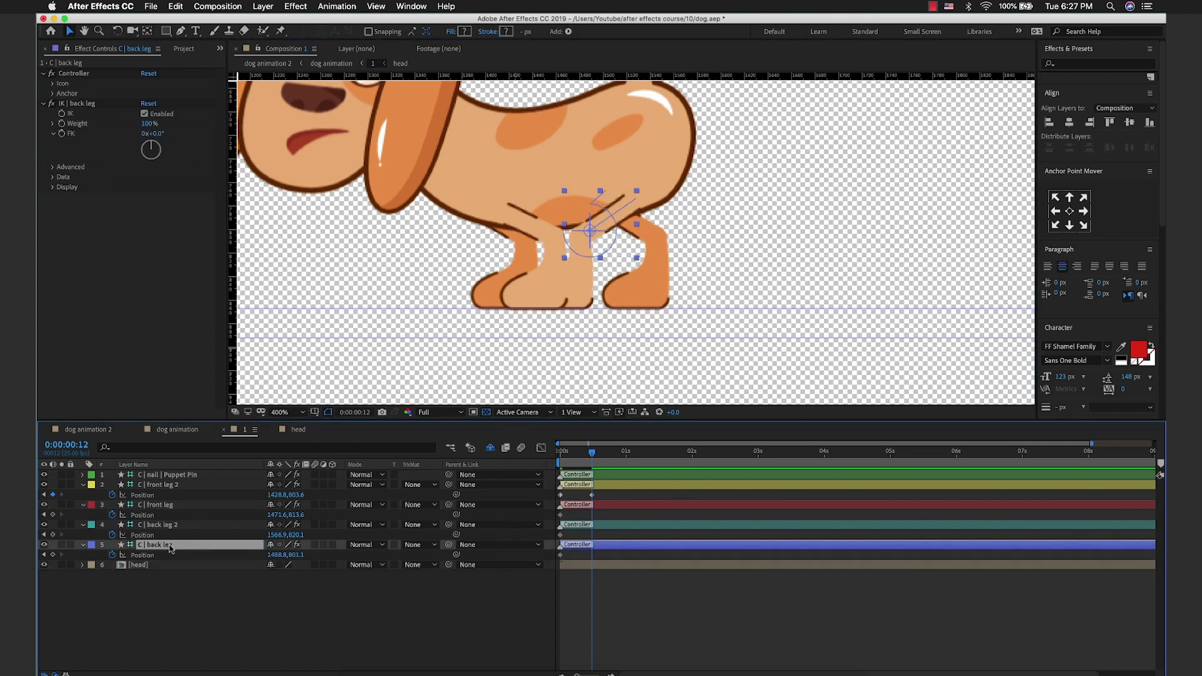
drag(601, 219, 691, 234)
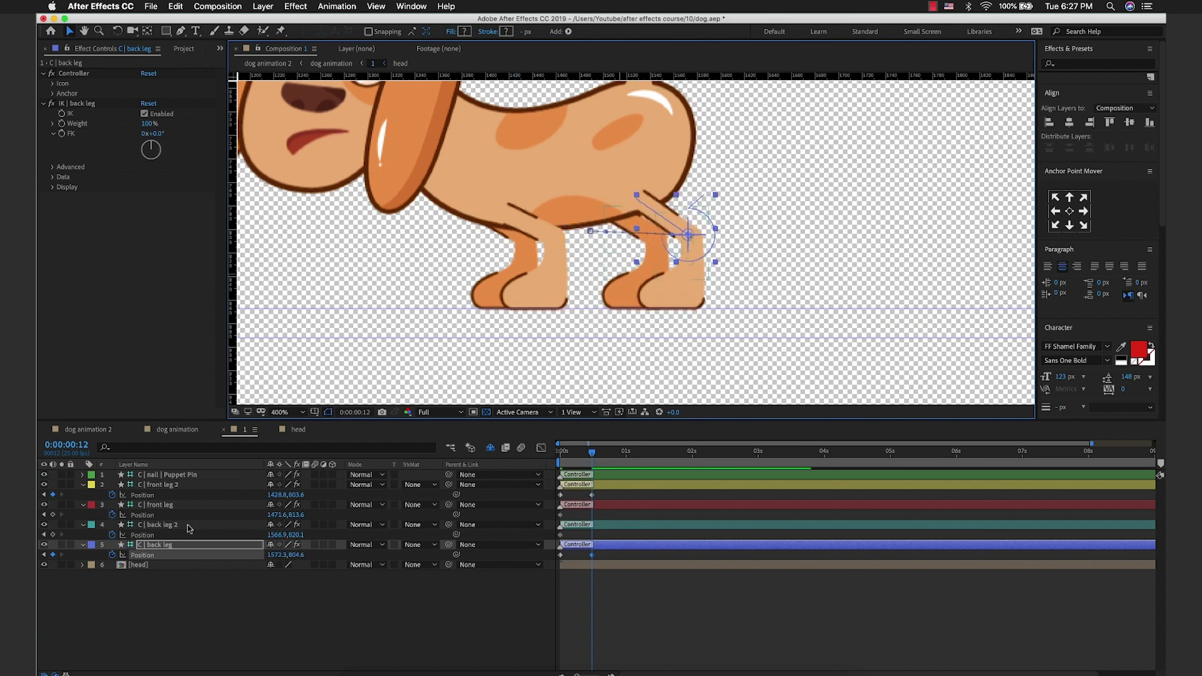
click(213, 524)
click(213, 505)
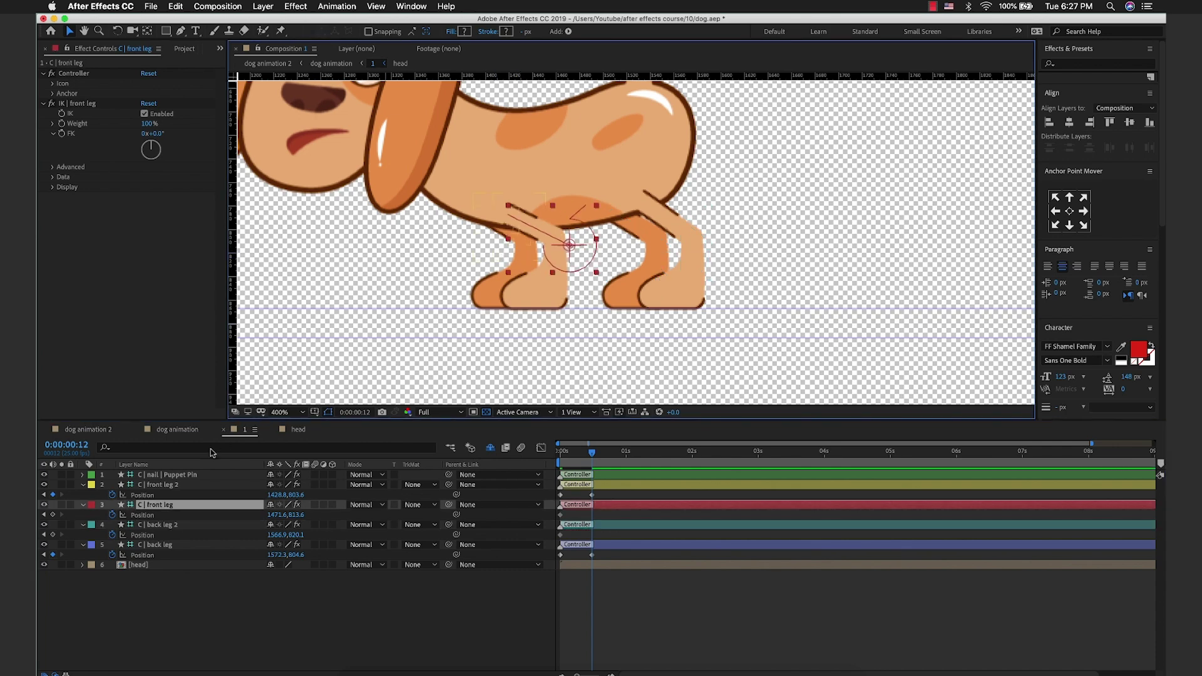
click(177, 526)
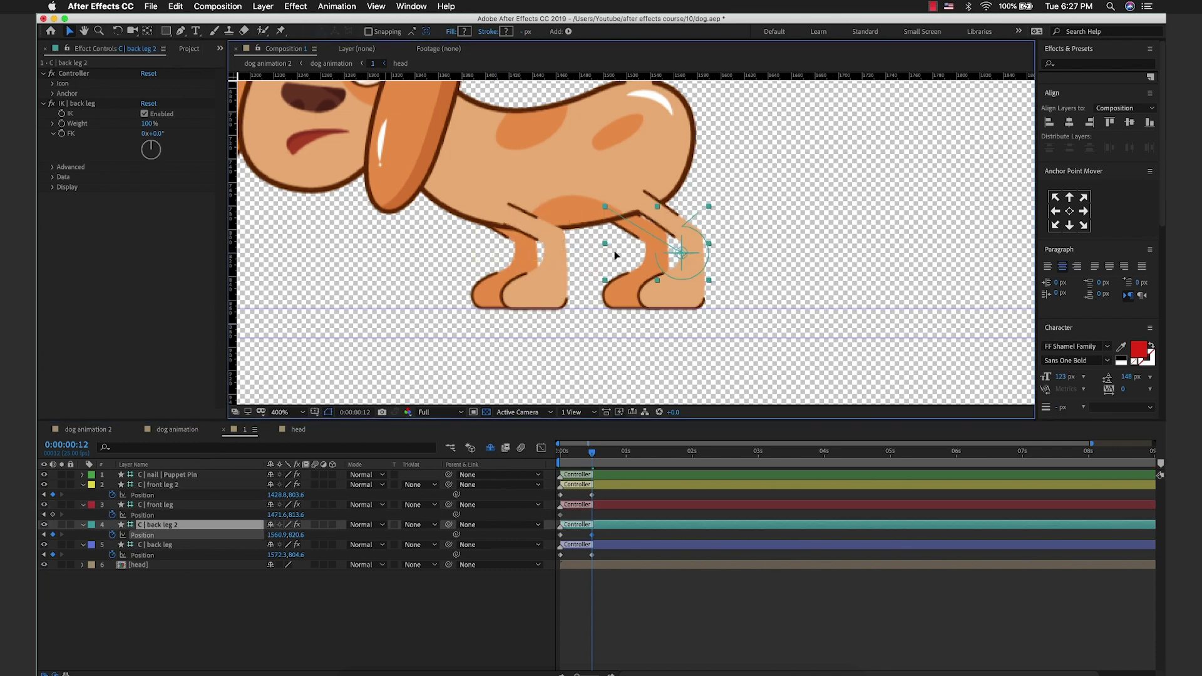
mouse_move(662, 252)
mouse_down()
mouse_move(569, 257)
mouse_move(532, 240)
mouse_up()
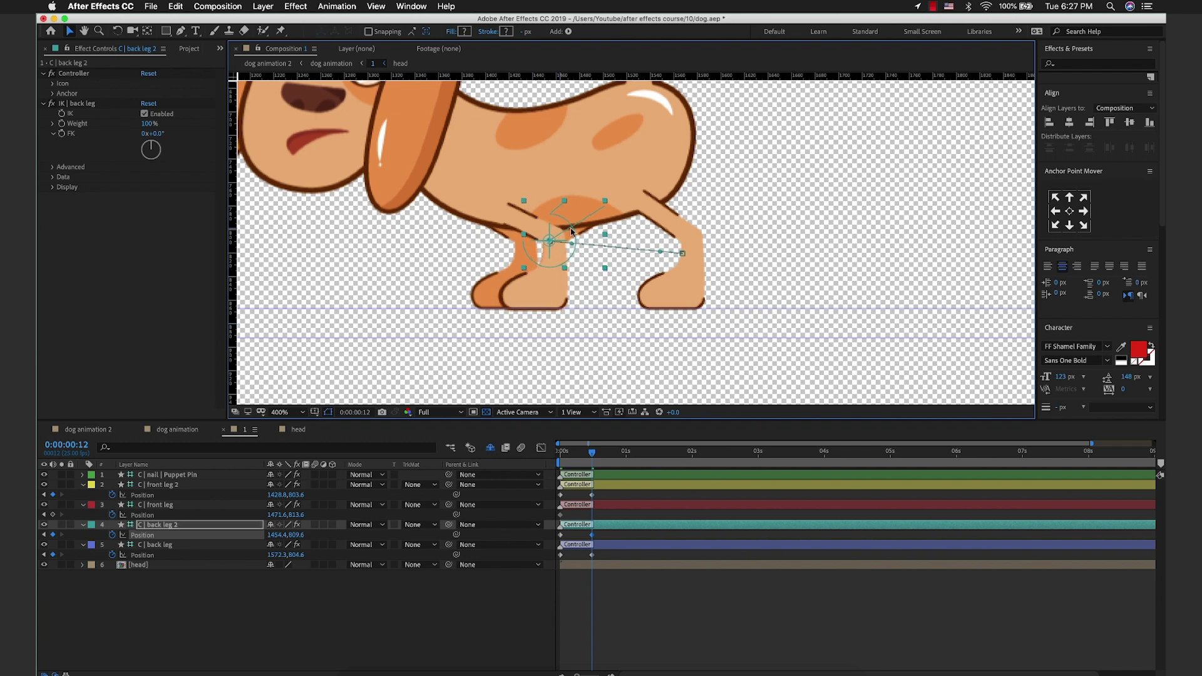
click(625, 287)
drag(547, 248, 432, 241)
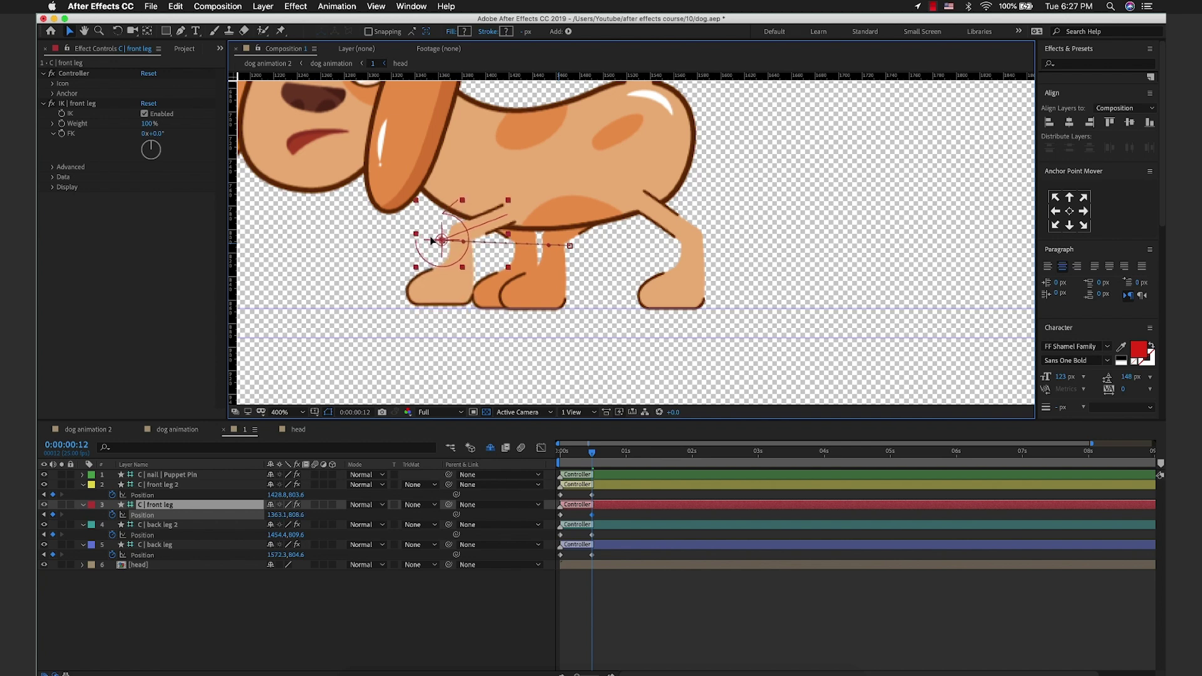
drag(591, 450, 559, 463)
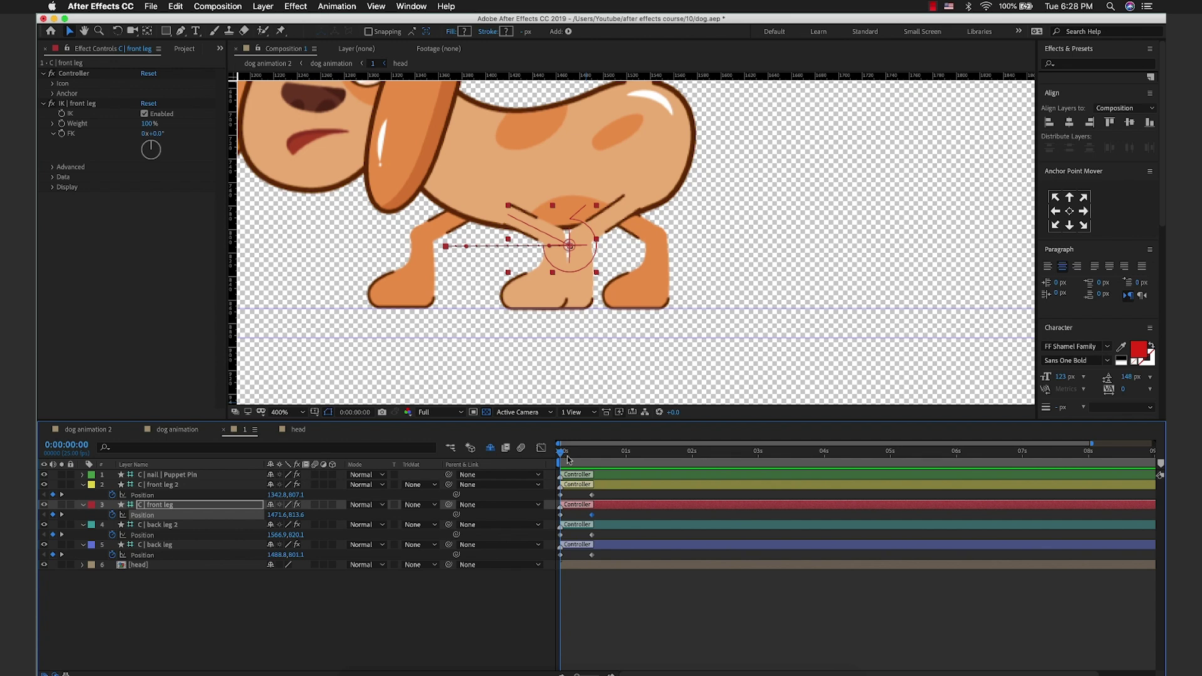
Step: Scrub the leg motion to frame 12 and adjust the timeline zoom to see the full duration
drag(568, 460, 704, 459)
key(equal)
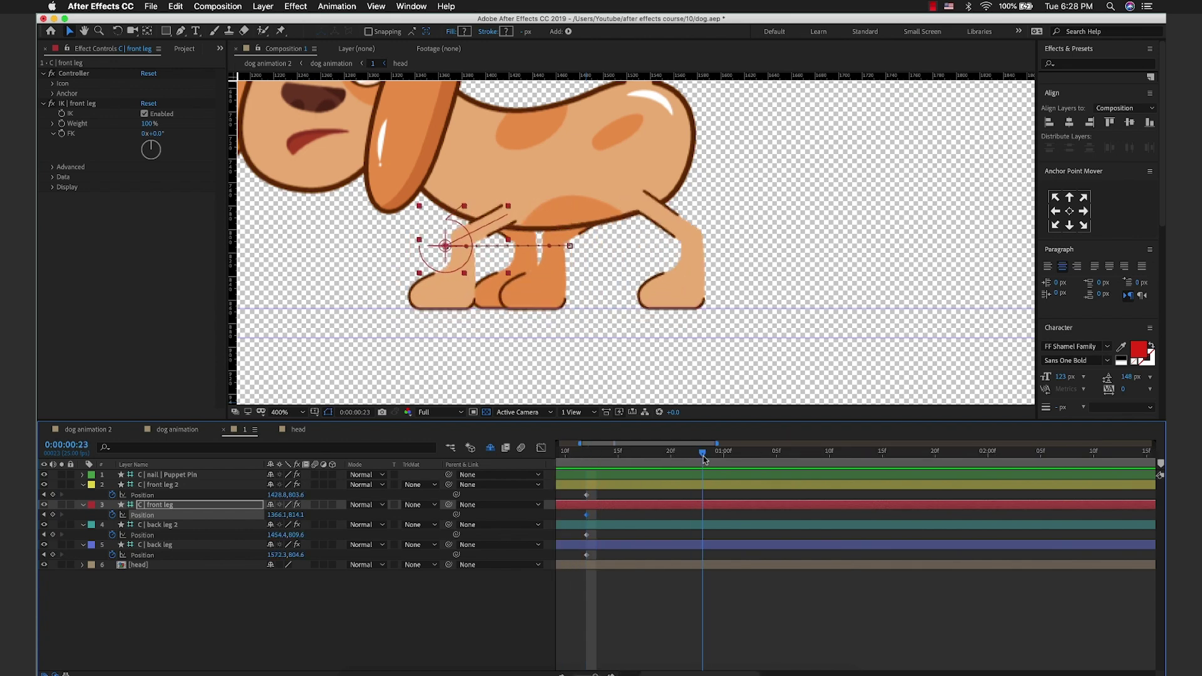
key(equal)
key(semicolon)
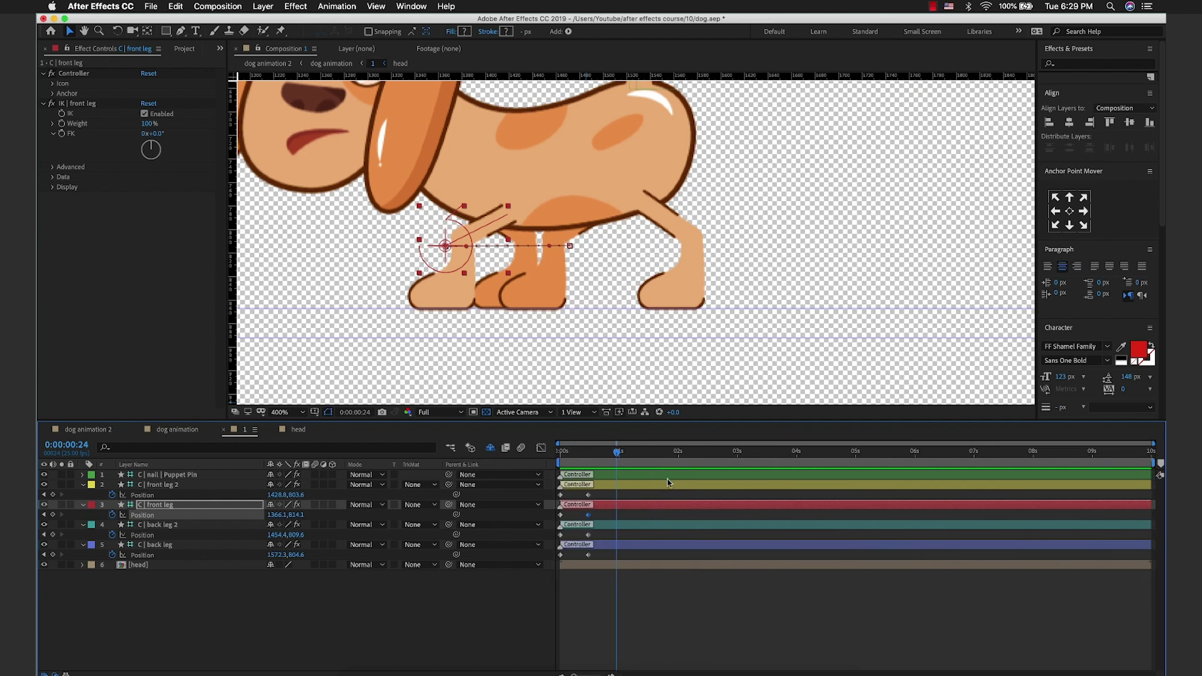
click(608, 499)
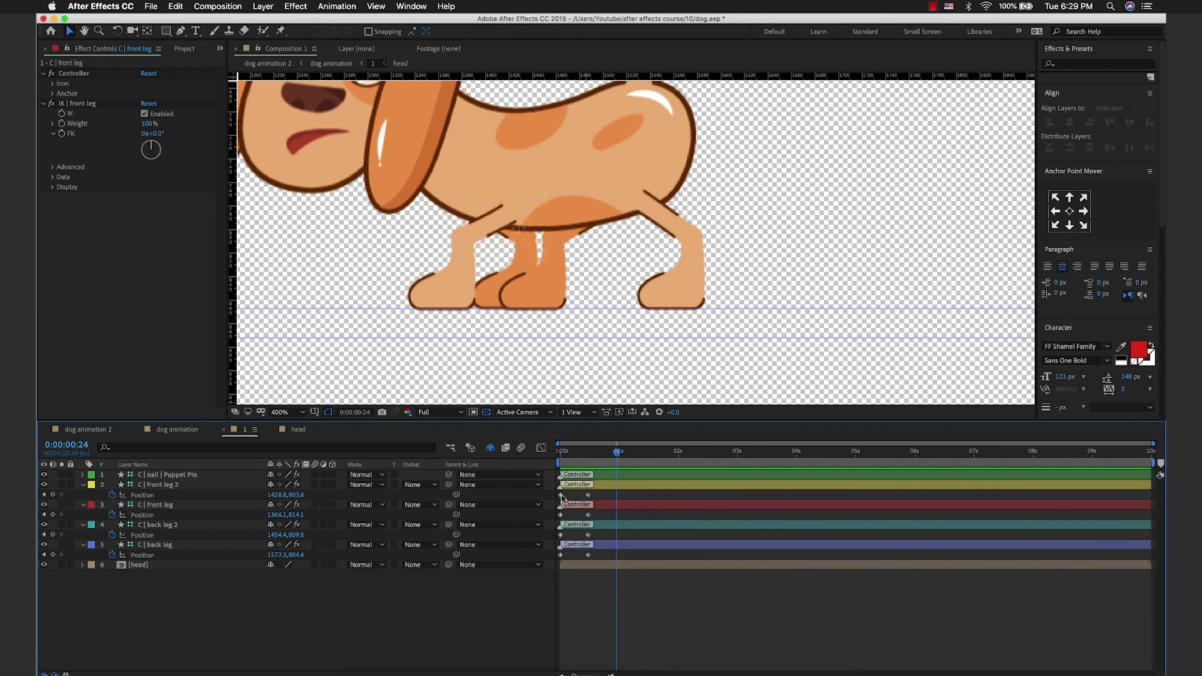
Step: Paste all four legs' starting Position keys at frame 24, then preview the walk from the start
click(562, 496)
key(ctrl+v)
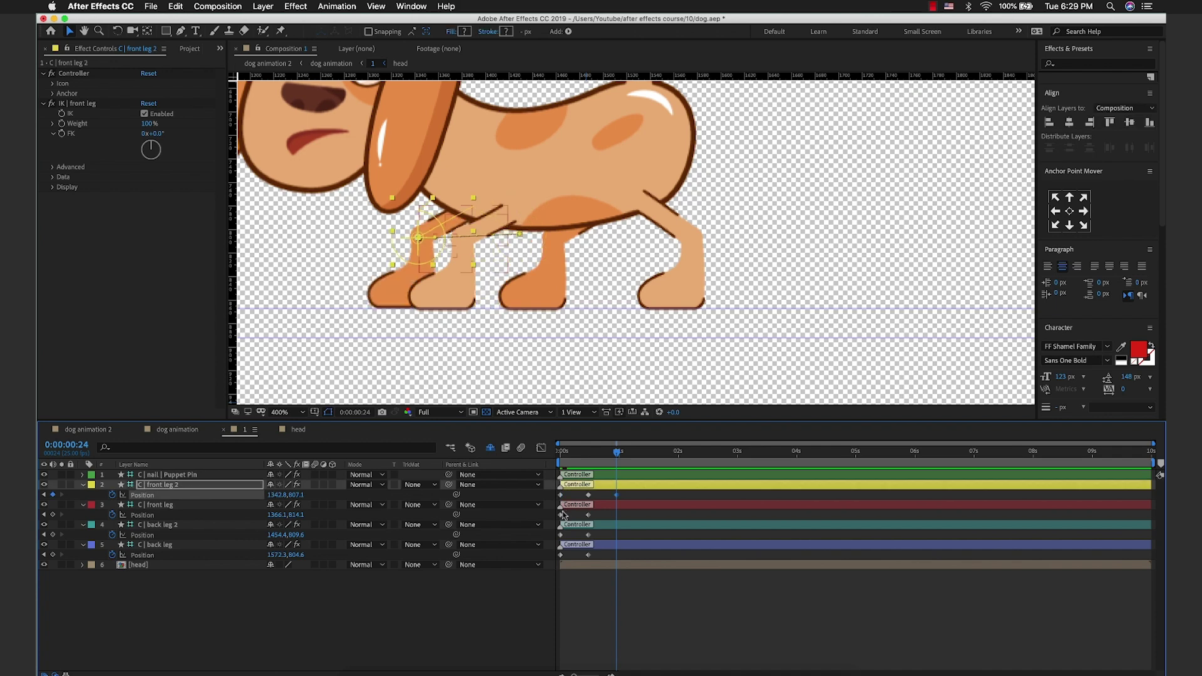
click(562, 515)
key(ctrl+v)
click(560, 535)
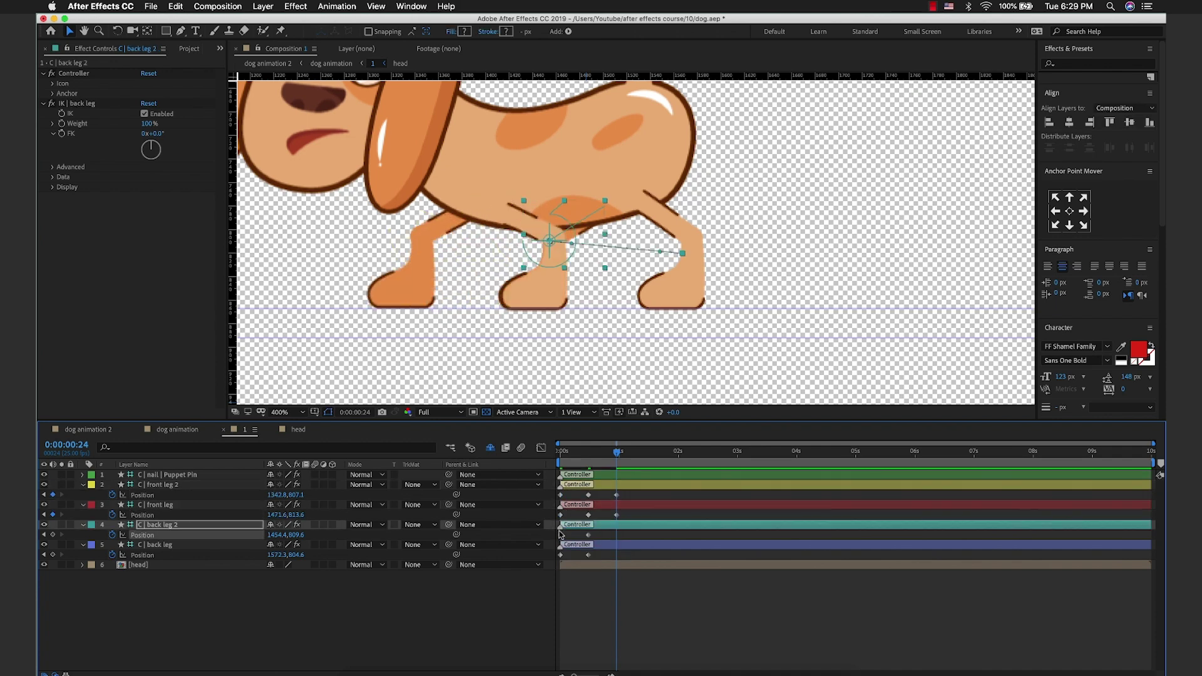
key(ctrl+v)
click(560, 554)
key(ctrl+v)
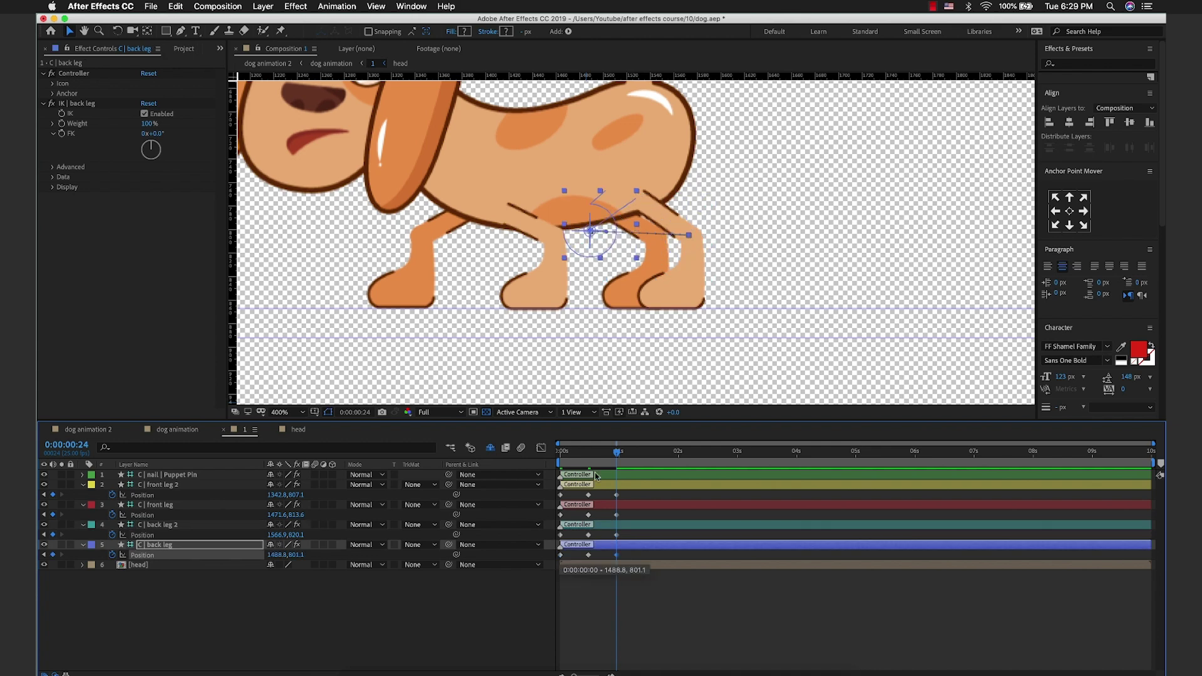
click(588, 452)
key(space)
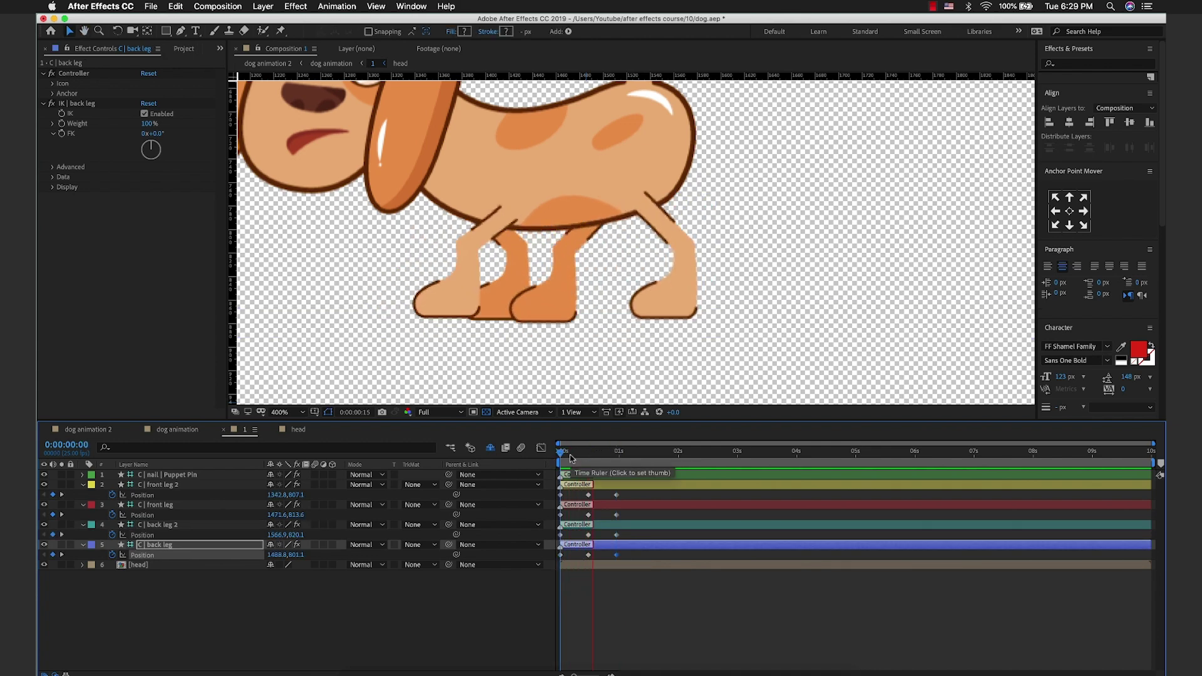
key(space)
Step: Select the nail Puppet Pin tail controller, show its Position, zoom in, and check frame 6
scroll(656, 317, down, 2)
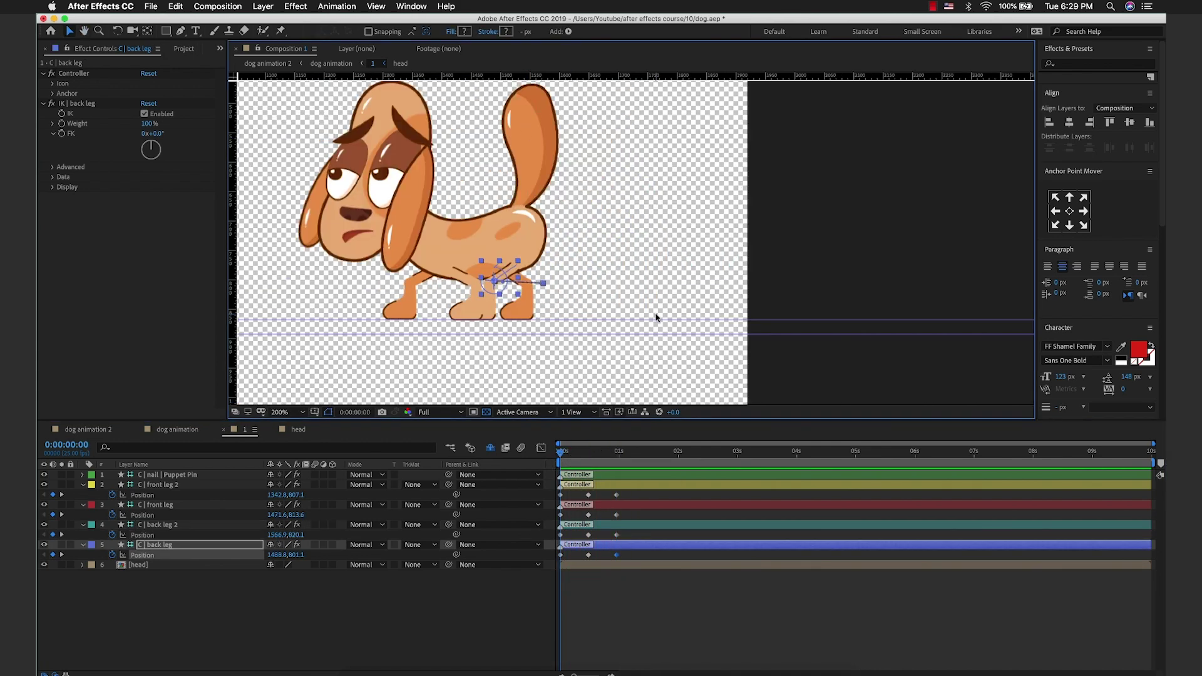
scroll(639, 263, up, 2)
scroll(638, 263, up, 2)
click(168, 475)
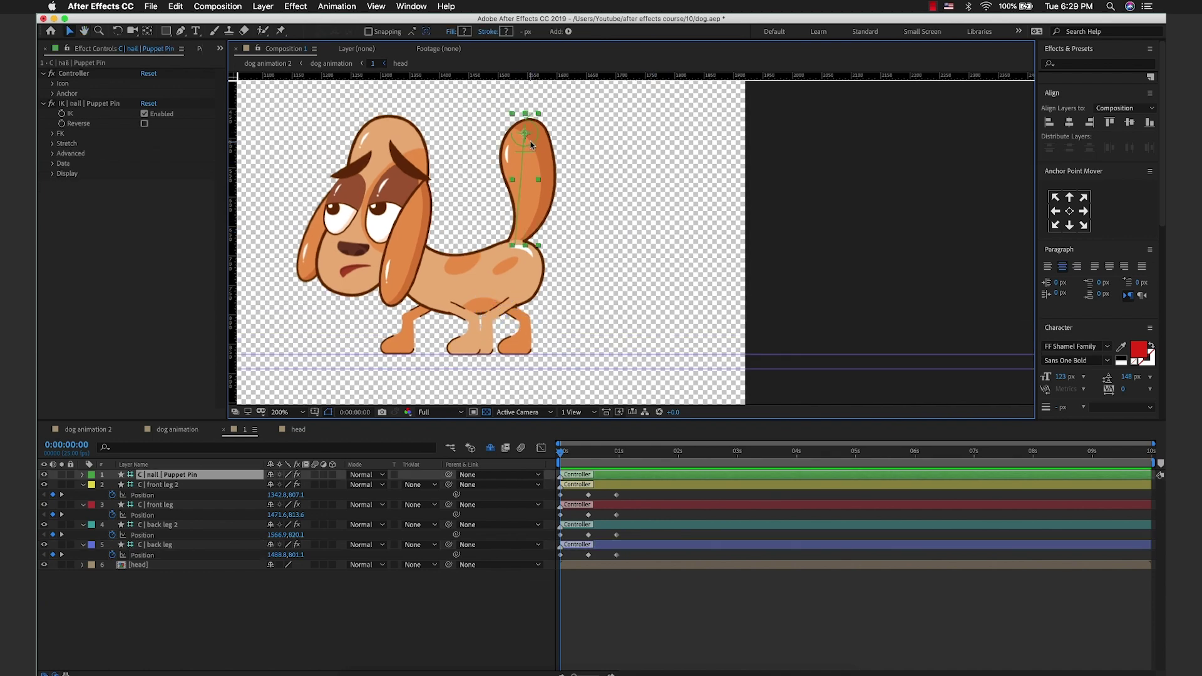
key(p)
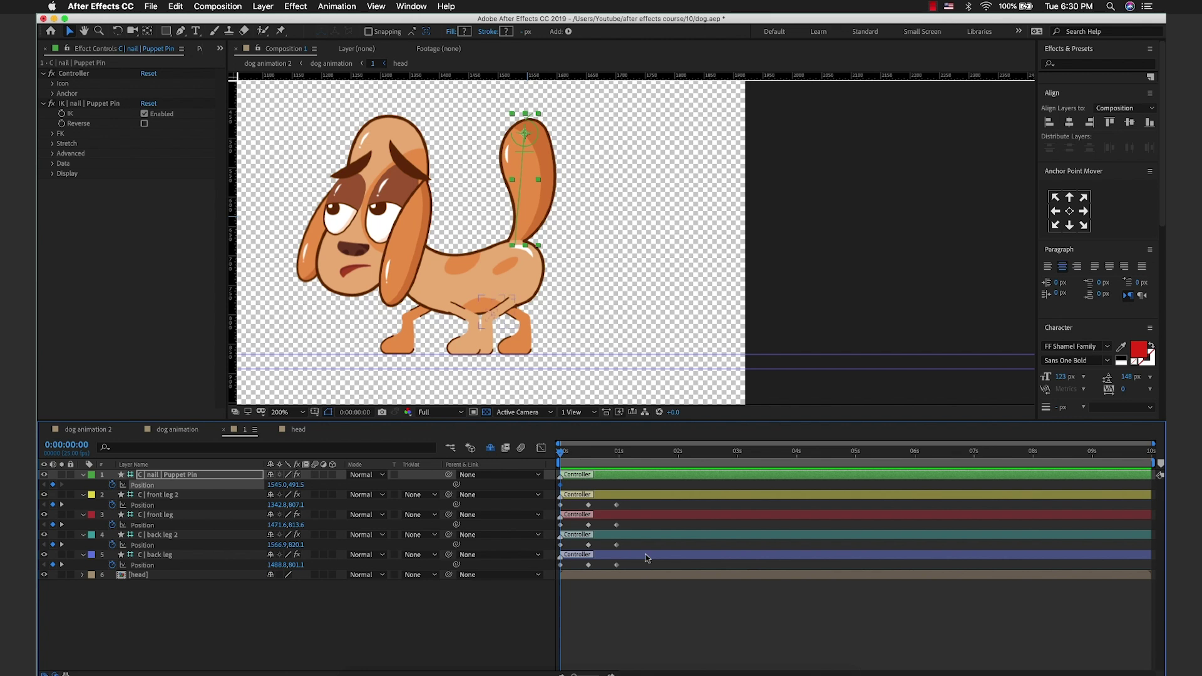
key(equal)
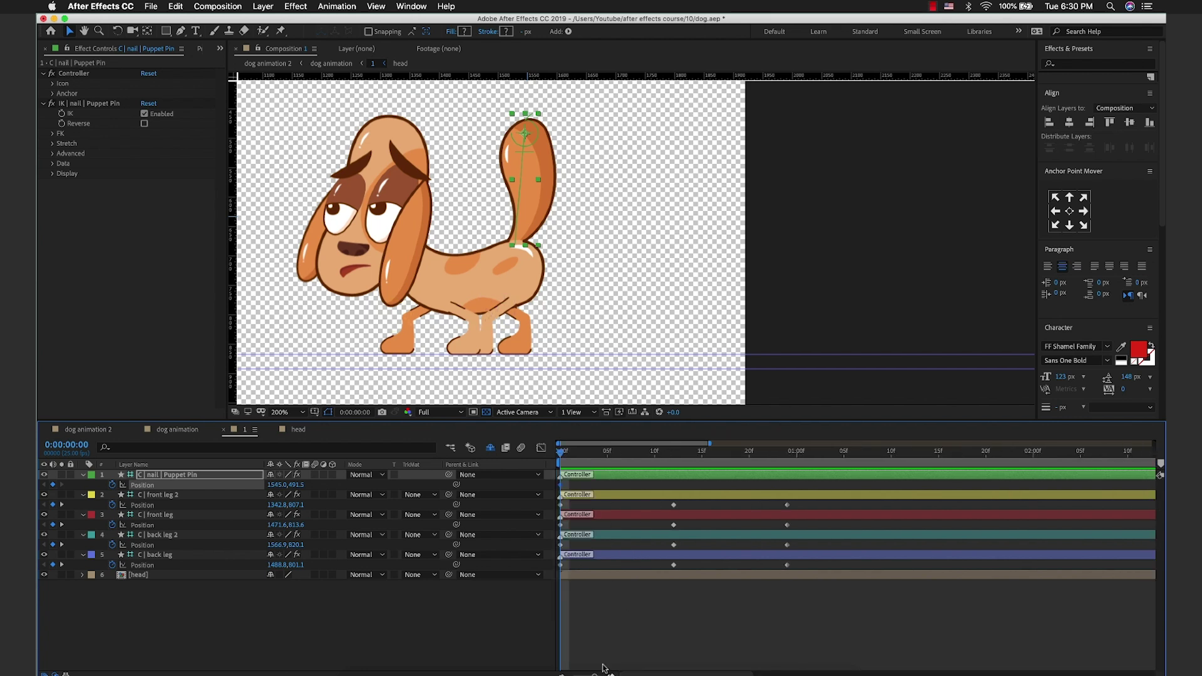
mouse_move(569, 451)
mouse_down()
mouse_move(673, 464)
mouse_move(600, 467)
mouse_up()
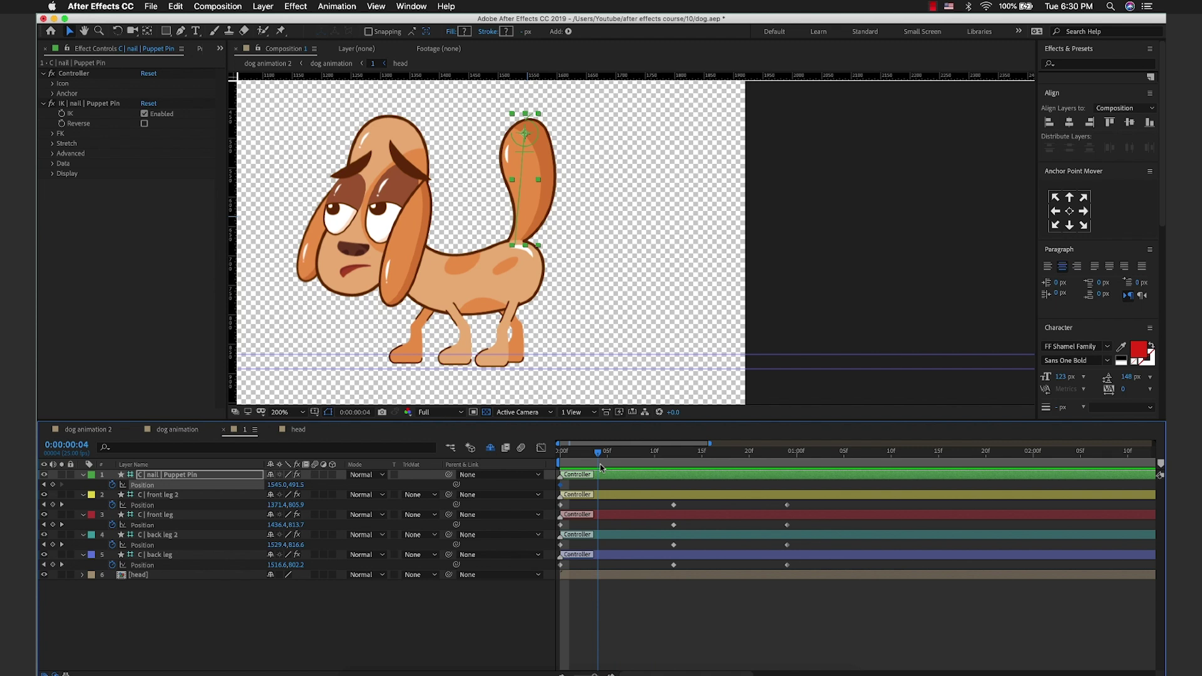
drag(599, 467, 617, 473)
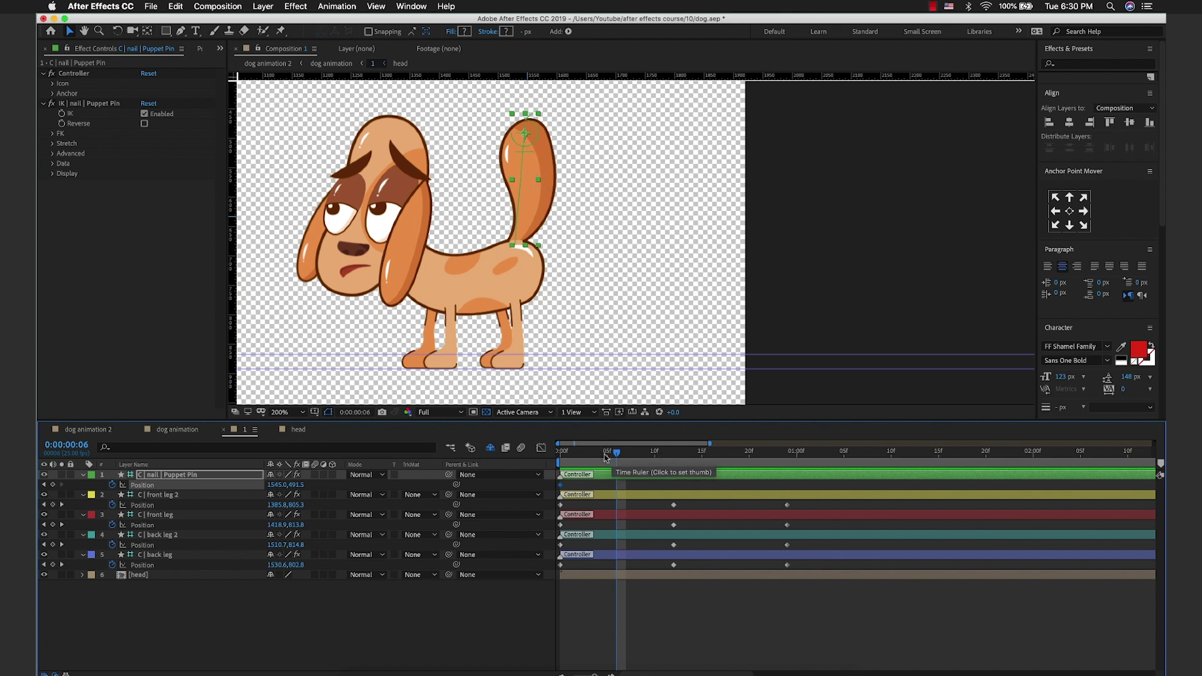
click(559, 463)
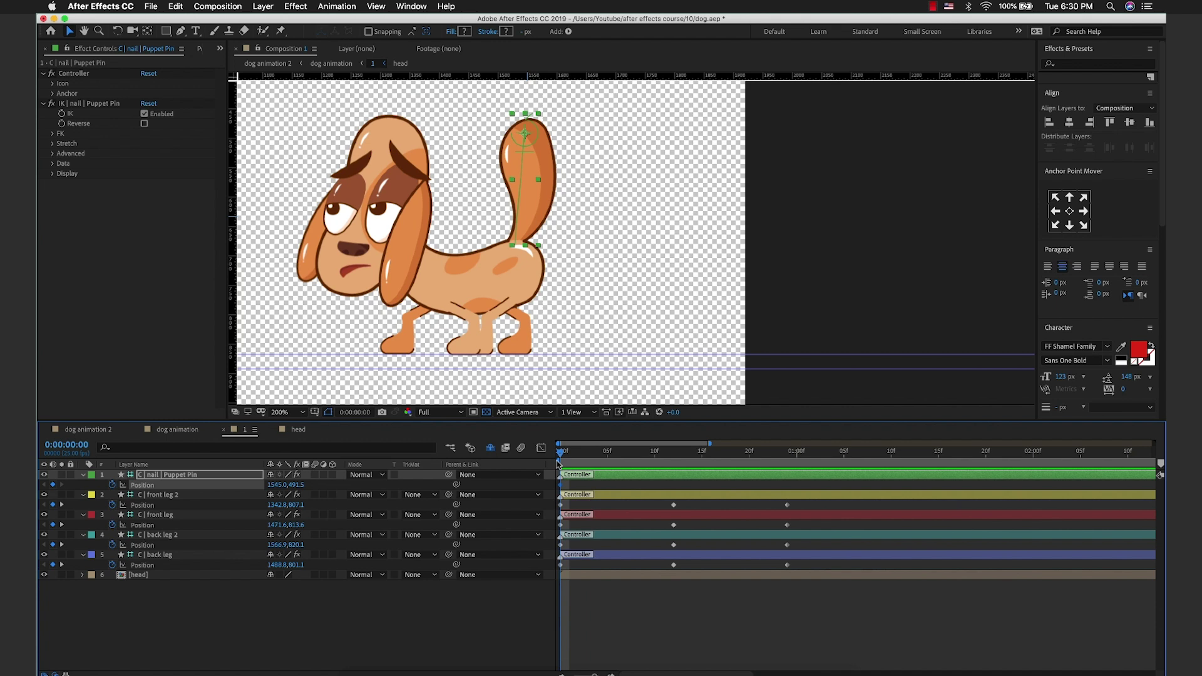
Step: Key the tail bent left at frame 0 and swung right on a curved path at frame 6
drag(527, 143, 497, 147)
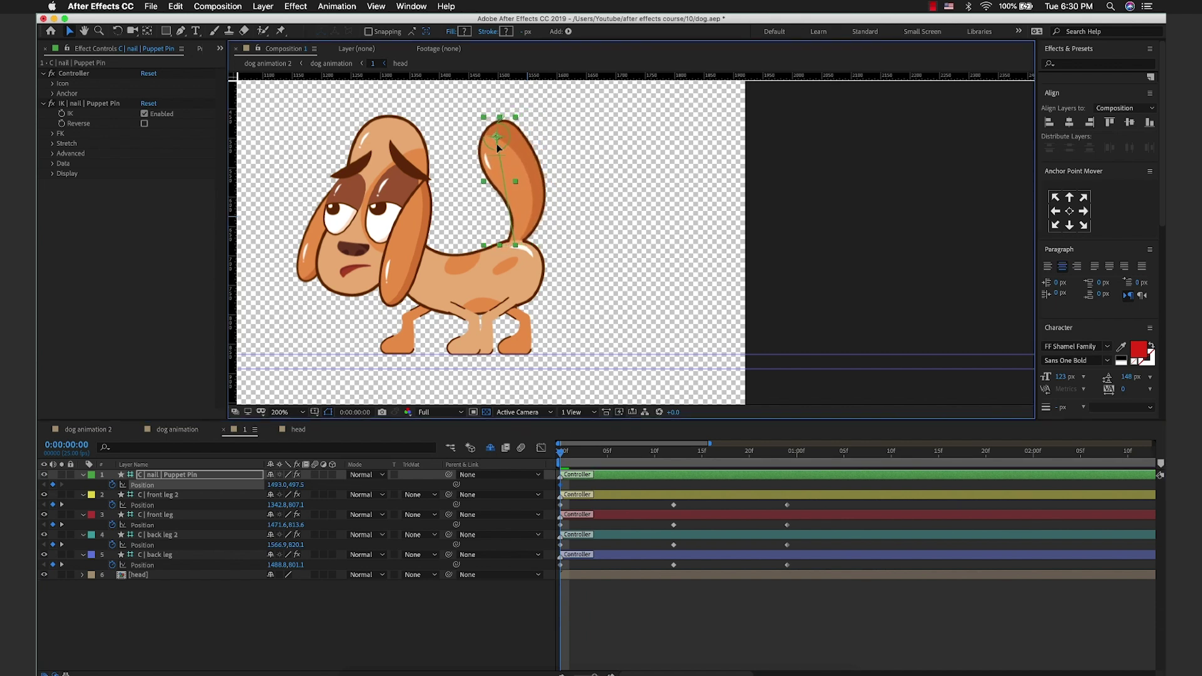
click(616, 459)
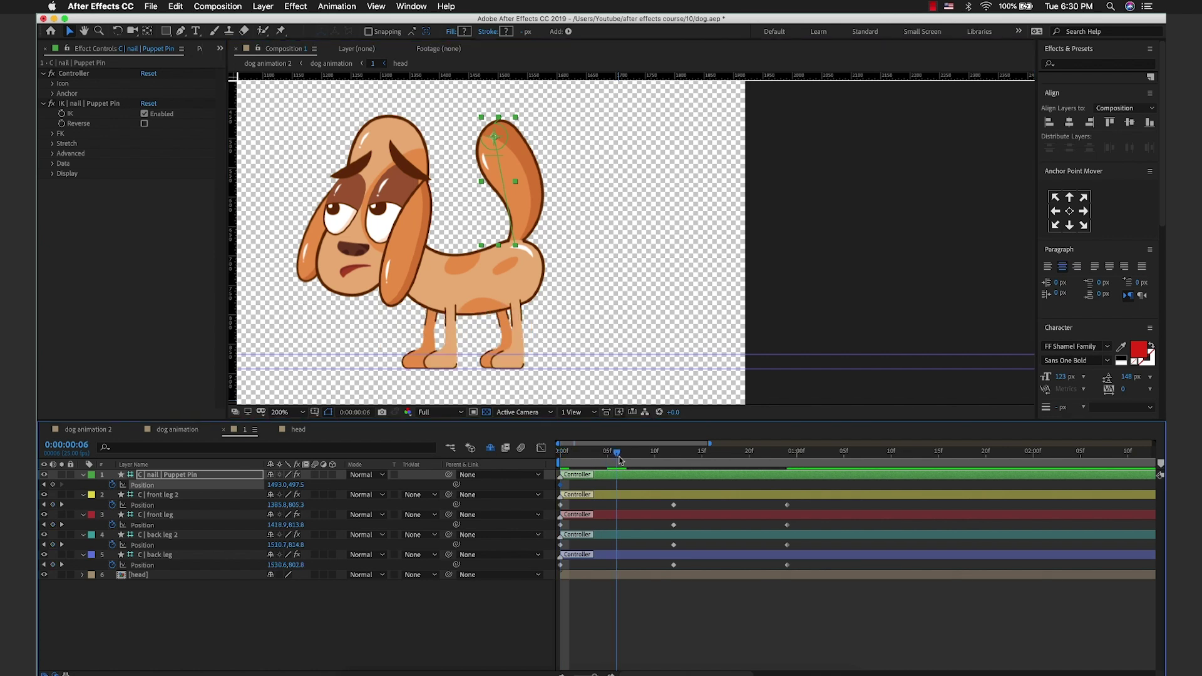
drag(499, 138, 547, 136)
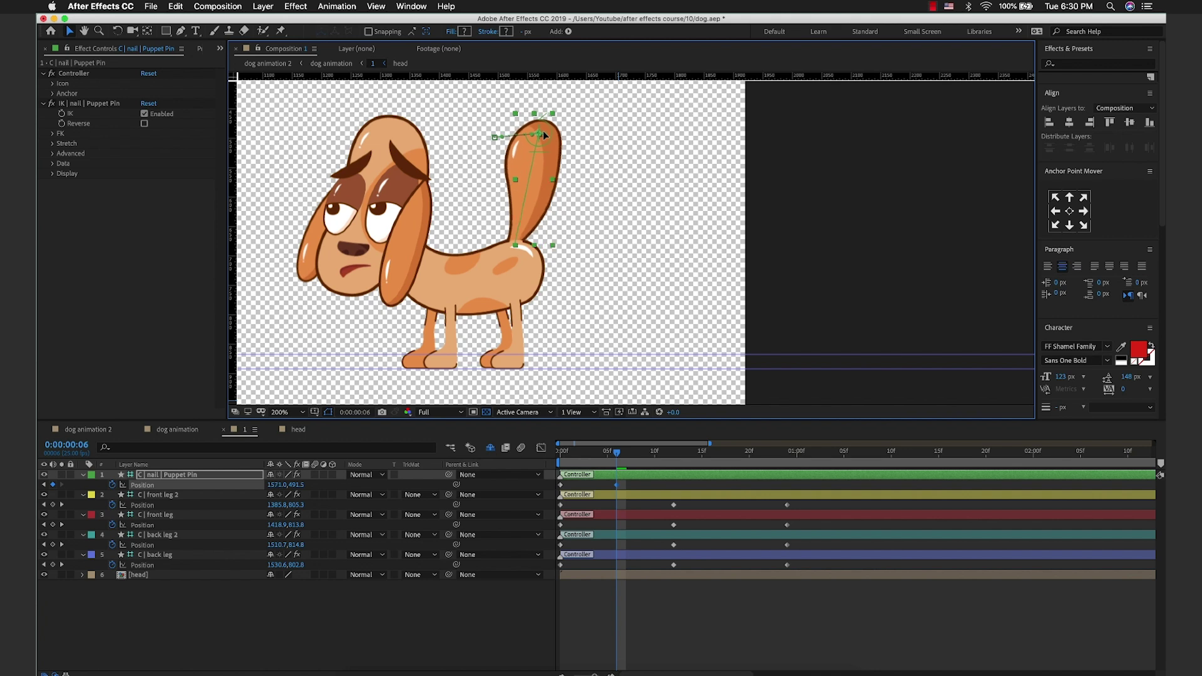
drag(546, 135, 551, 136)
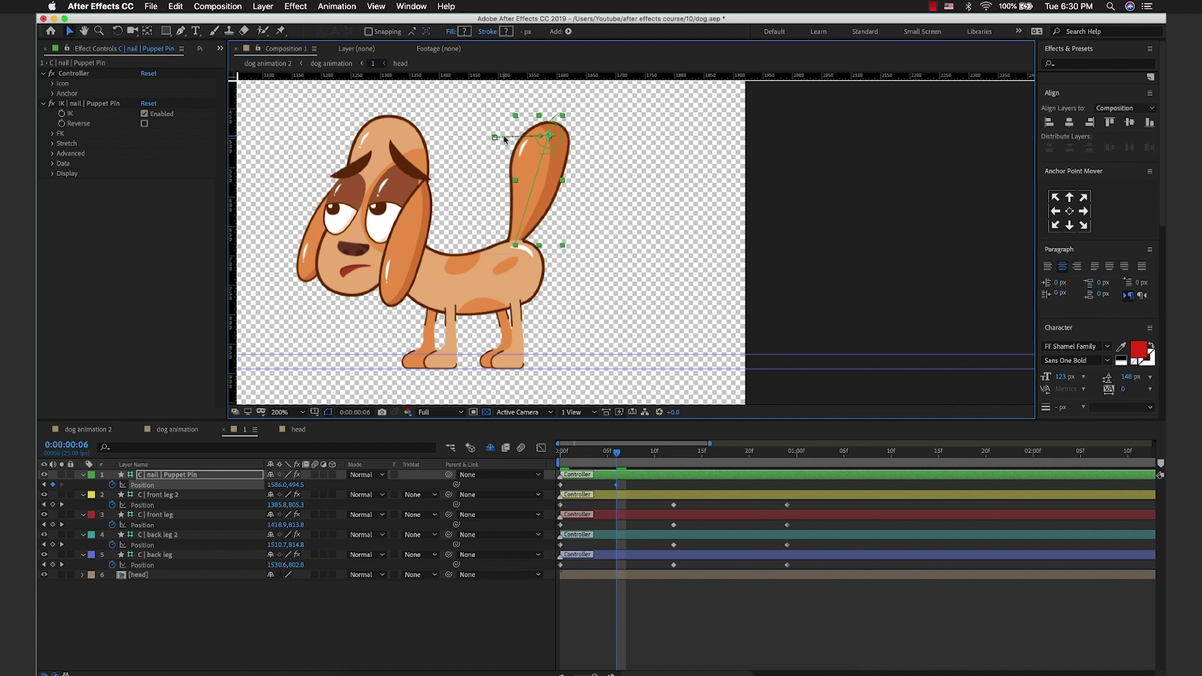
drag(505, 139, 529, 102)
drag(620, 468, 632, 469)
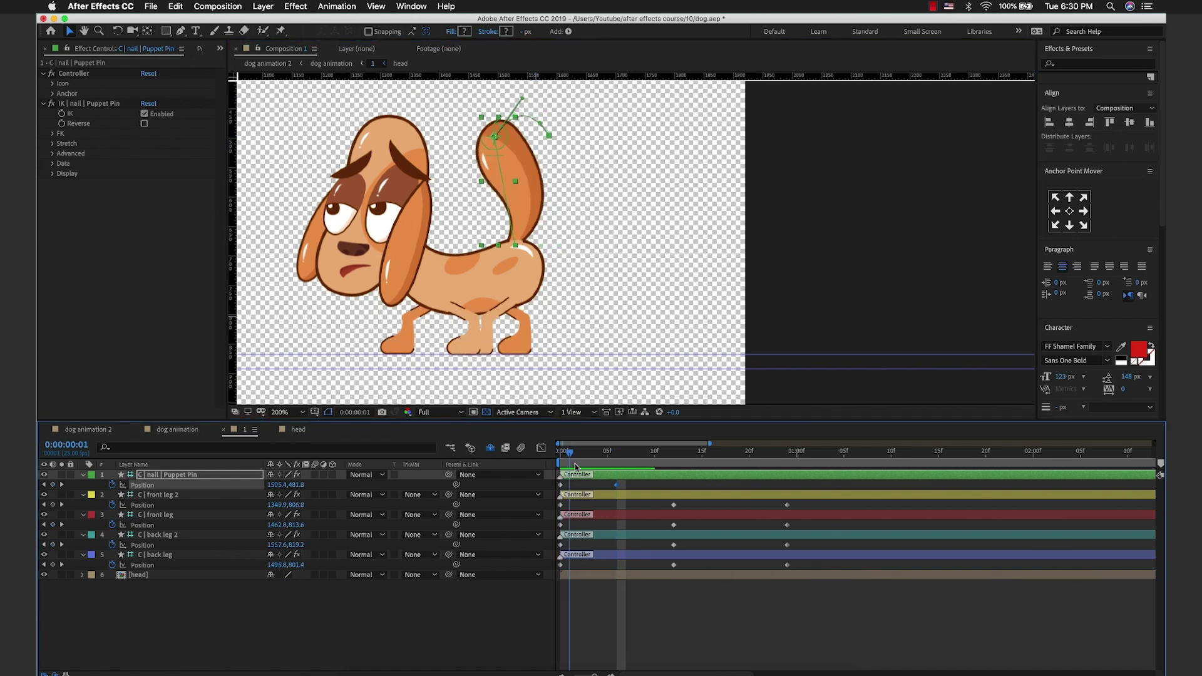
key(space)
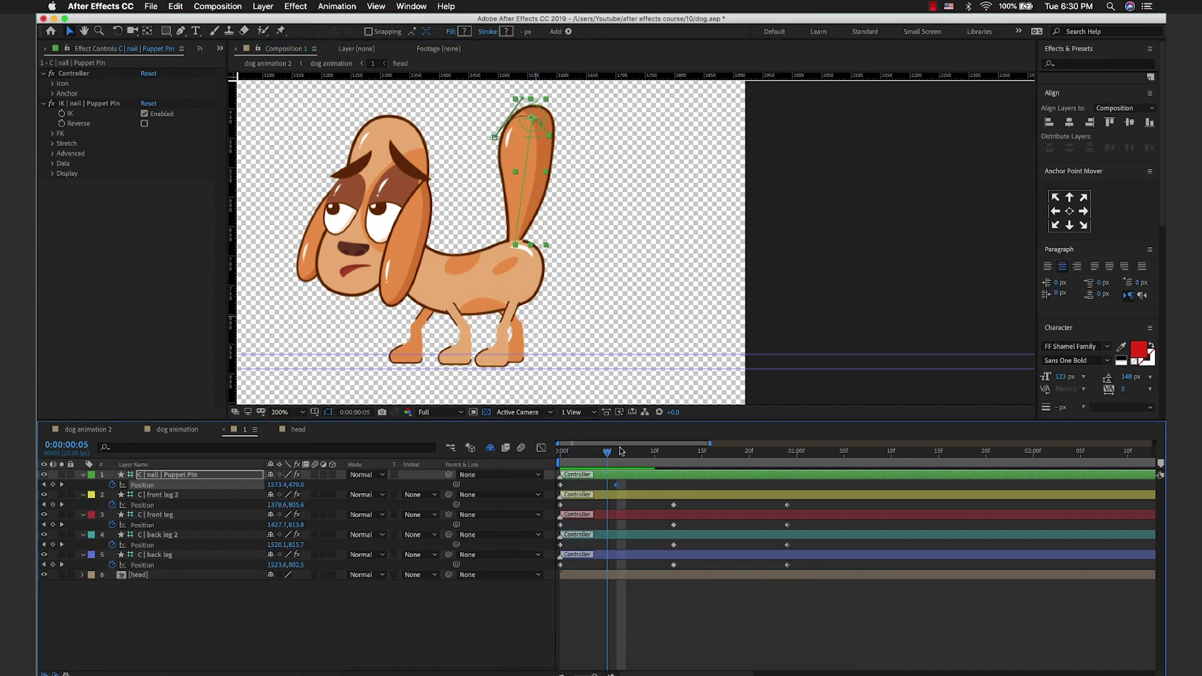
Step: Repeat the tail poses at frames 12 and 18, and copy the frame-12 key to frame 24
drag(557, 455, 617, 454)
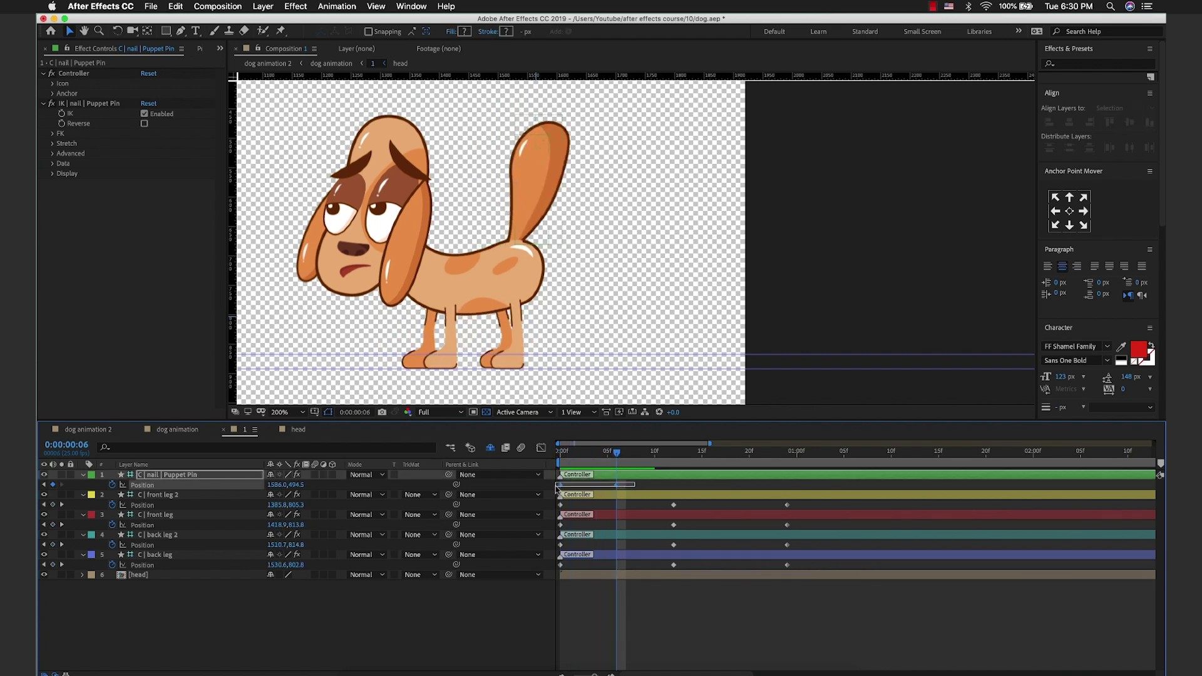
click(674, 457)
key(ctrl+v)
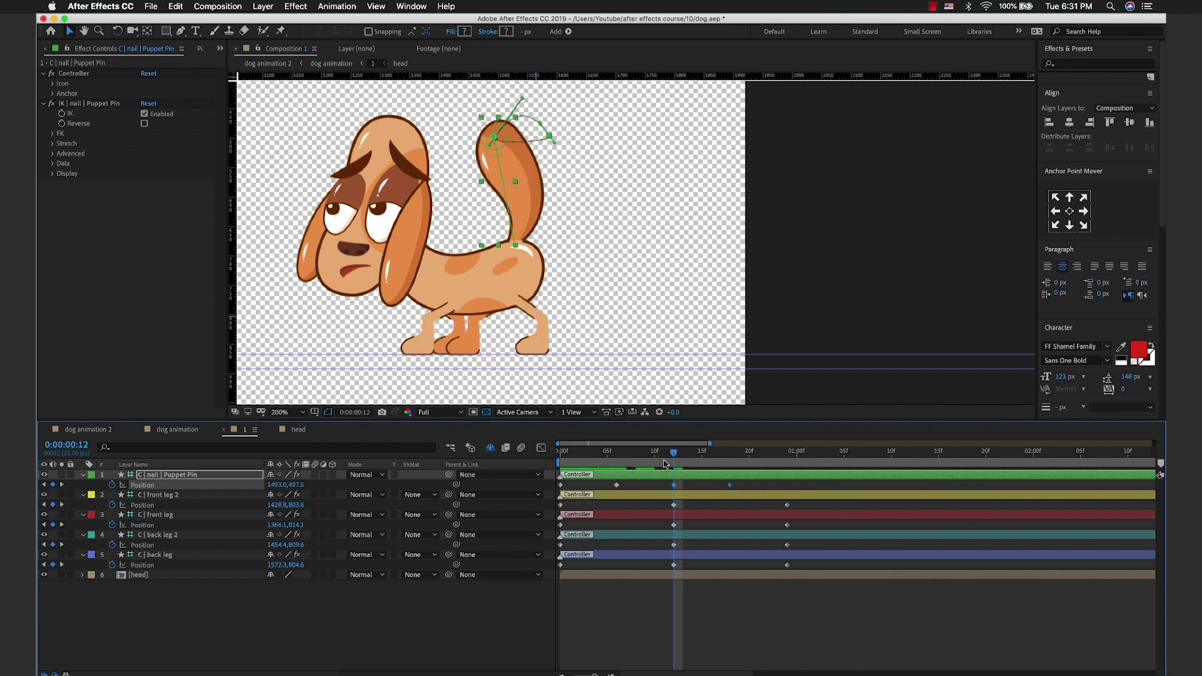
drag(719, 454, 786, 453)
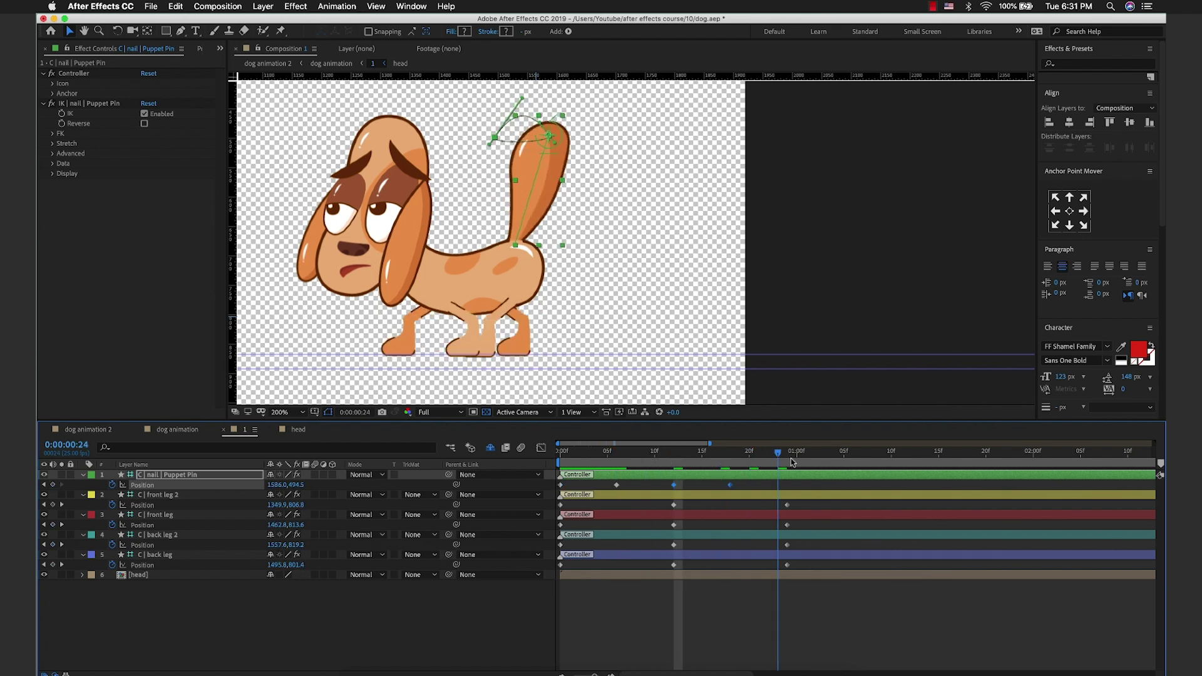
click(811, 487)
click(673, 485)
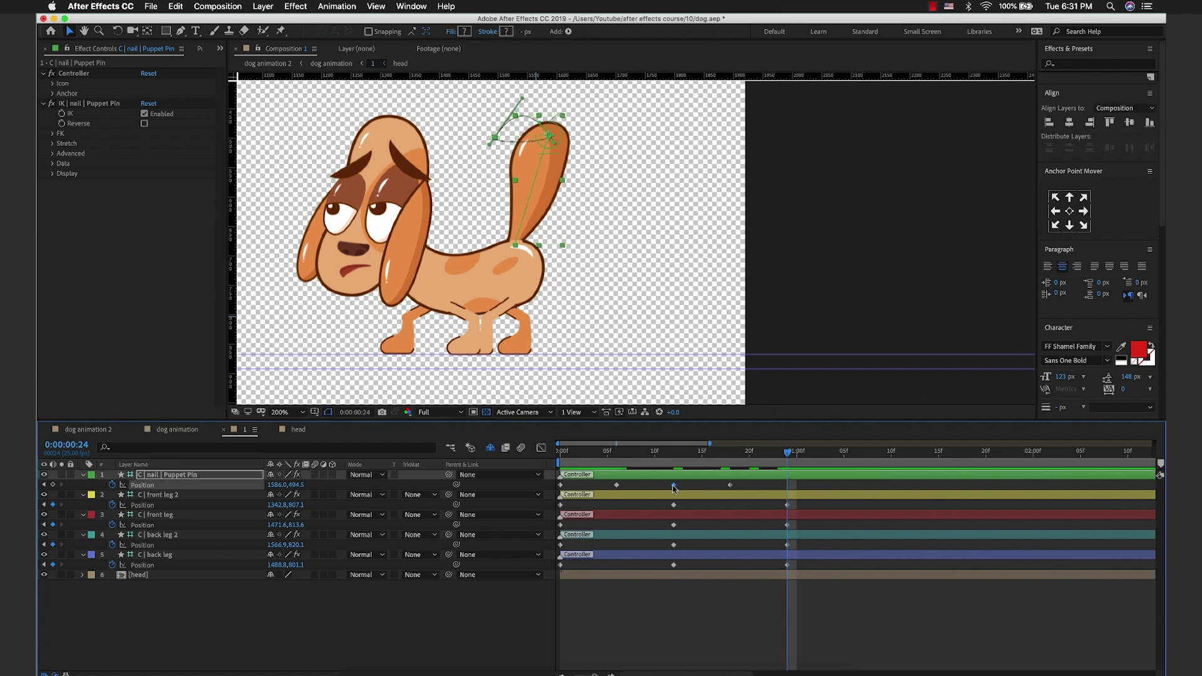
key(ctrl+c)
key(ctrl+v)
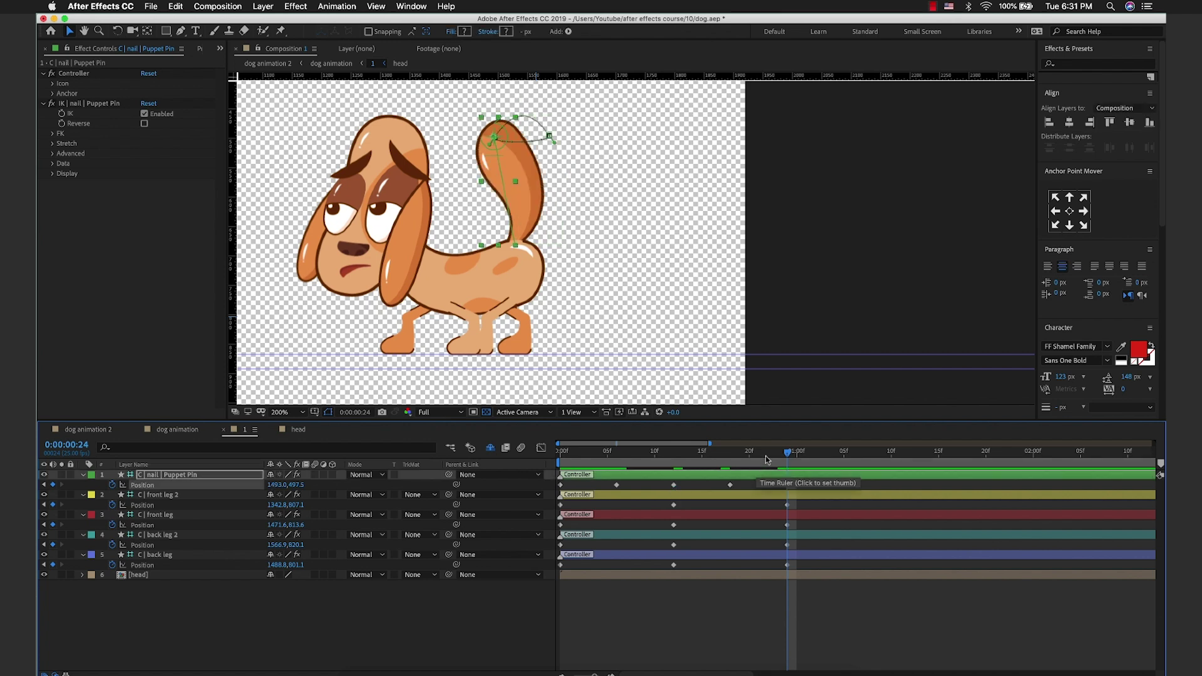
drag(765, 459, 568, 460)
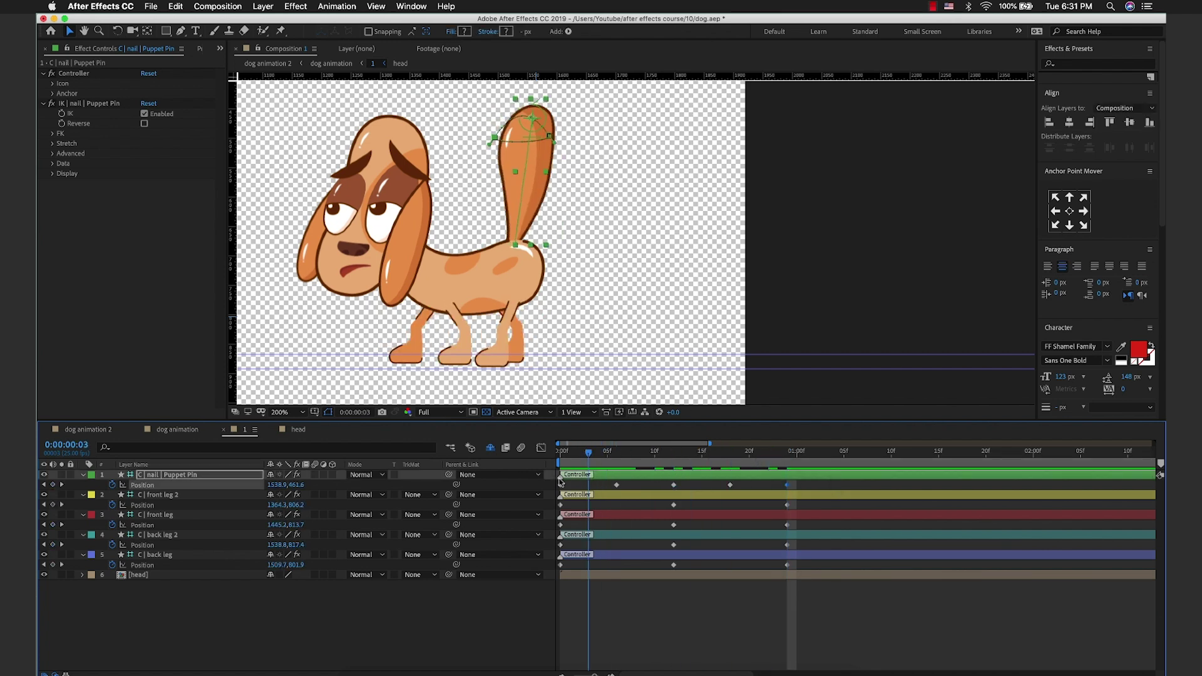
Step: Preview the tail swing, shift all tail Position keys a few frames later, and preview the walk again
key(space)
click(584, 462)
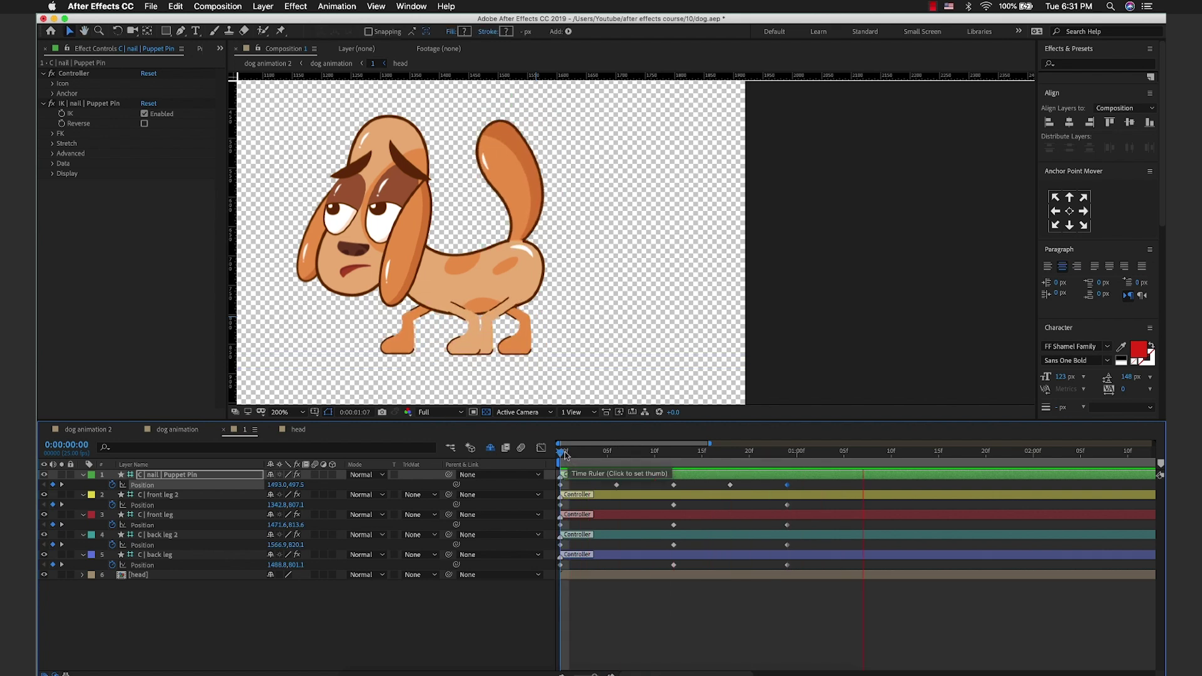
click(811, 488)
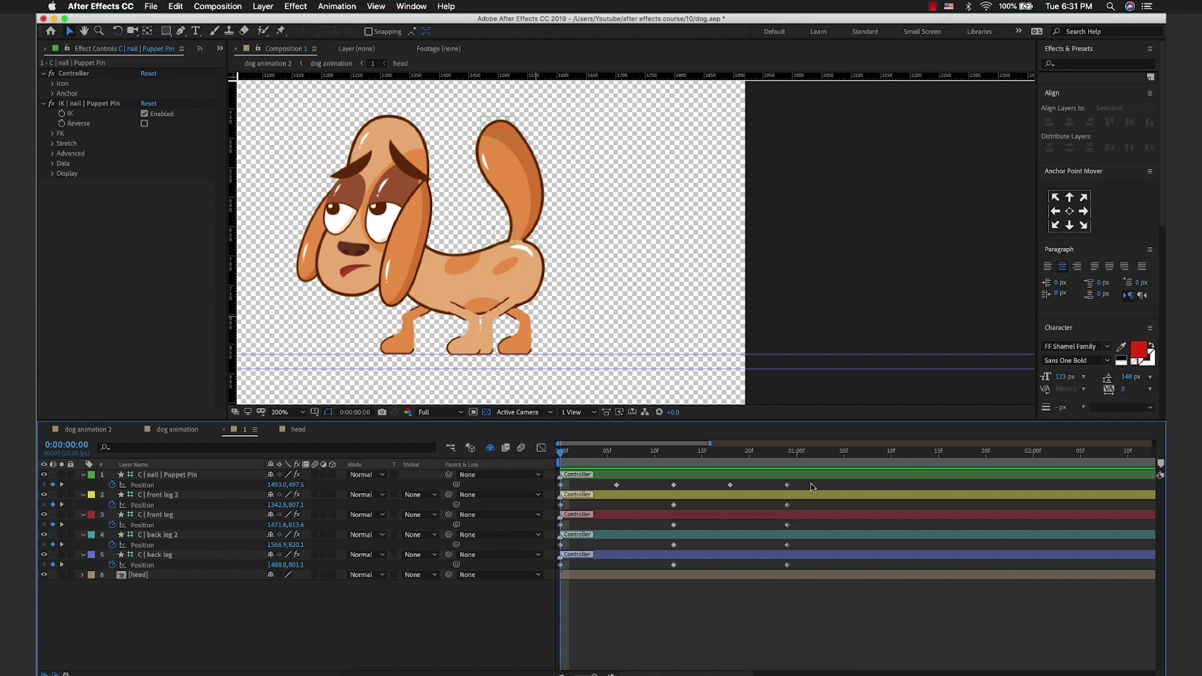
mouse_move(819, 486)
mouse_down()
mouse_move(554, 492)
mouse_move(589, 485)
mouse_up()
key(Page_Down)
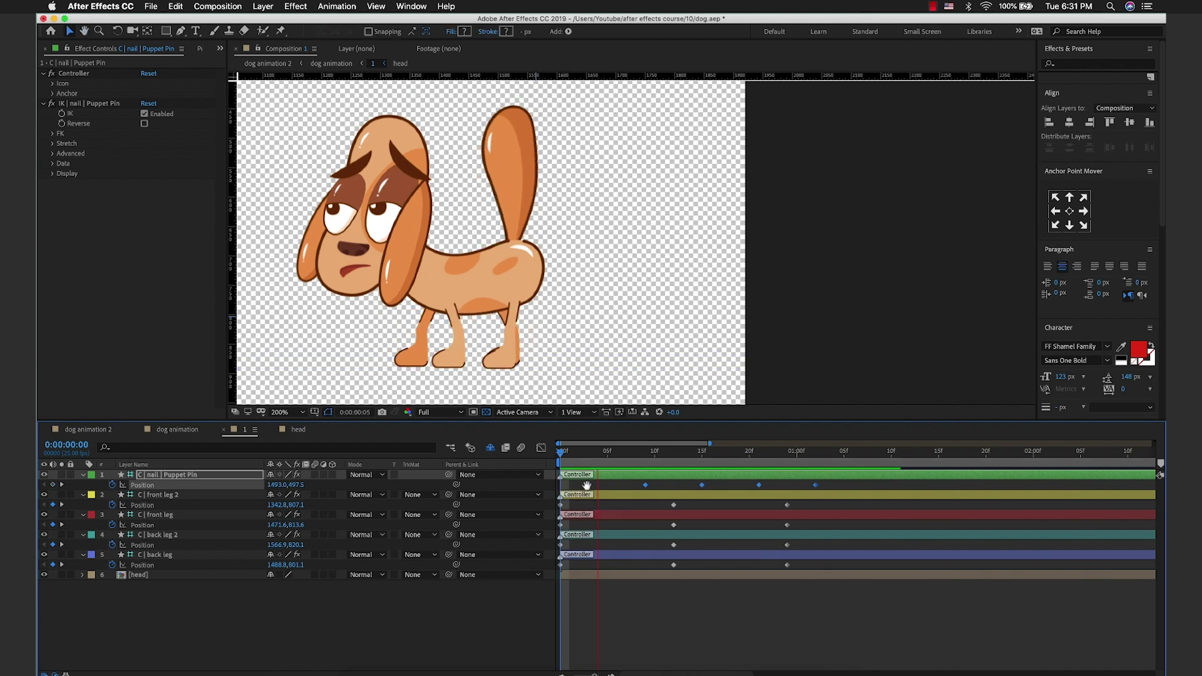
key(Page_Up)
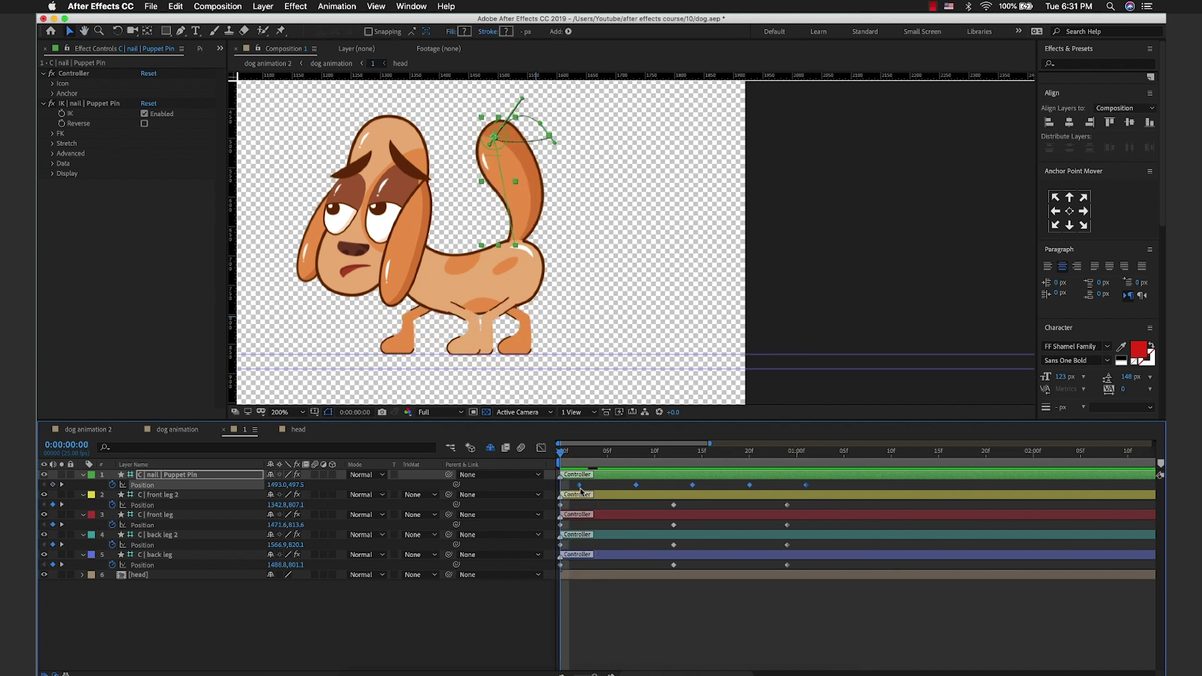
key(space)
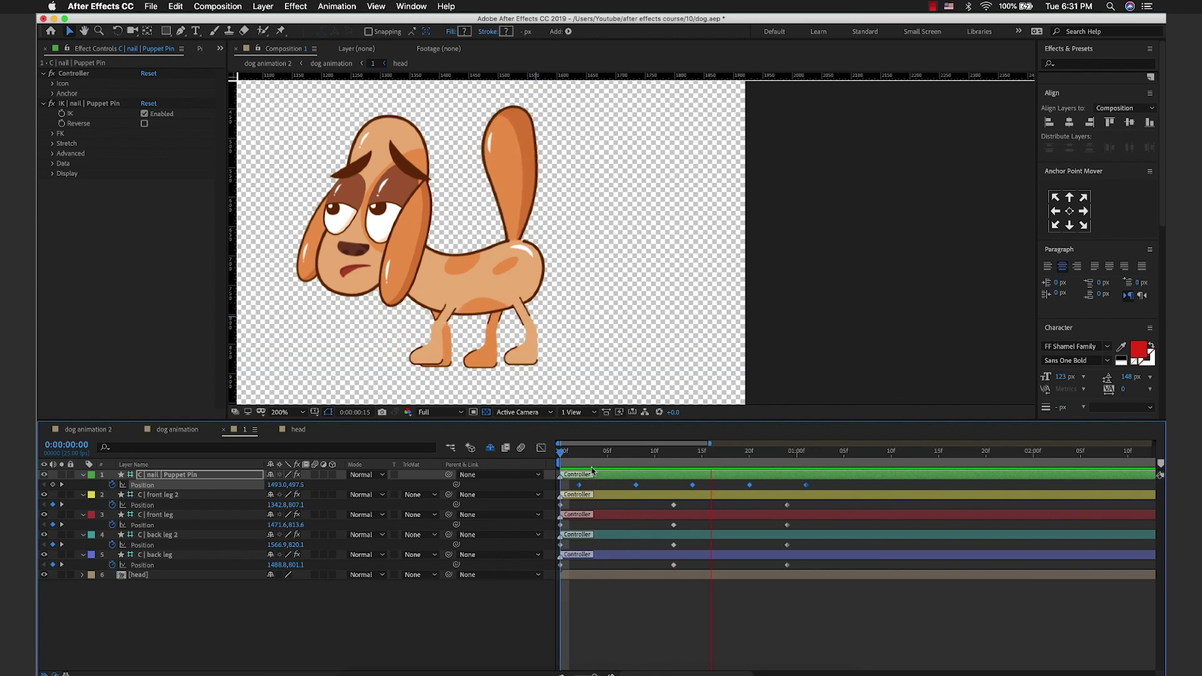
key(space)
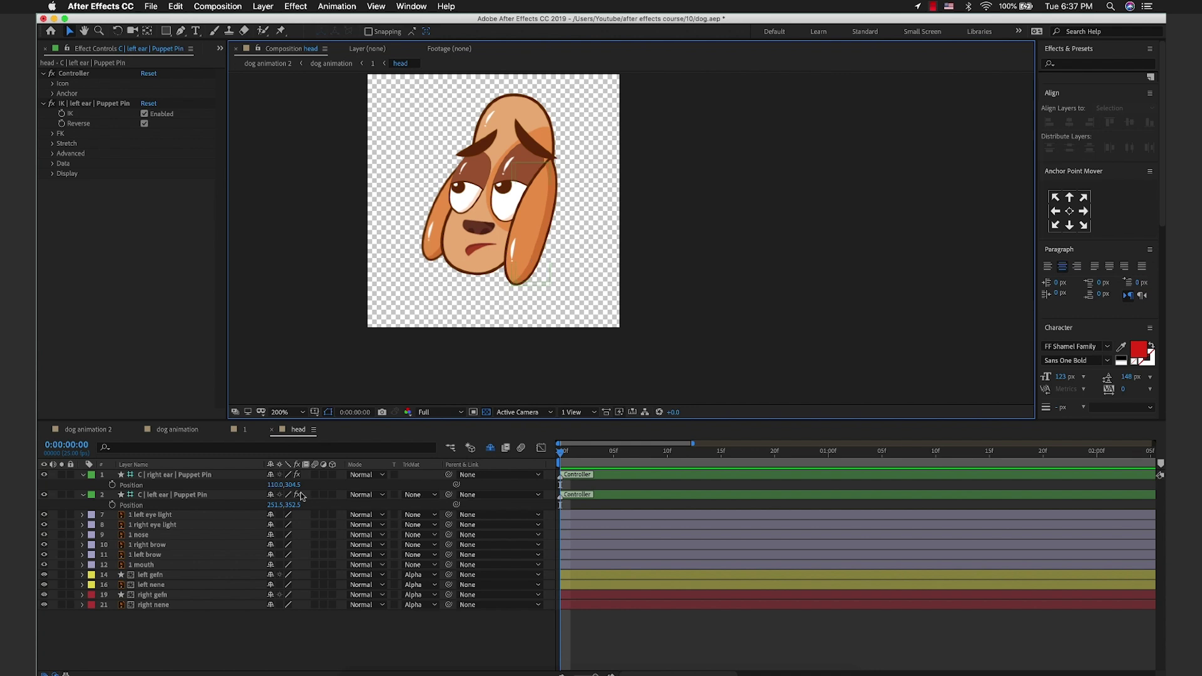
Step: Key the left ear controller raised left at frame 0 and swung right-down at frame 6
click(503, 298)
scroll(503, 298, up, 2)
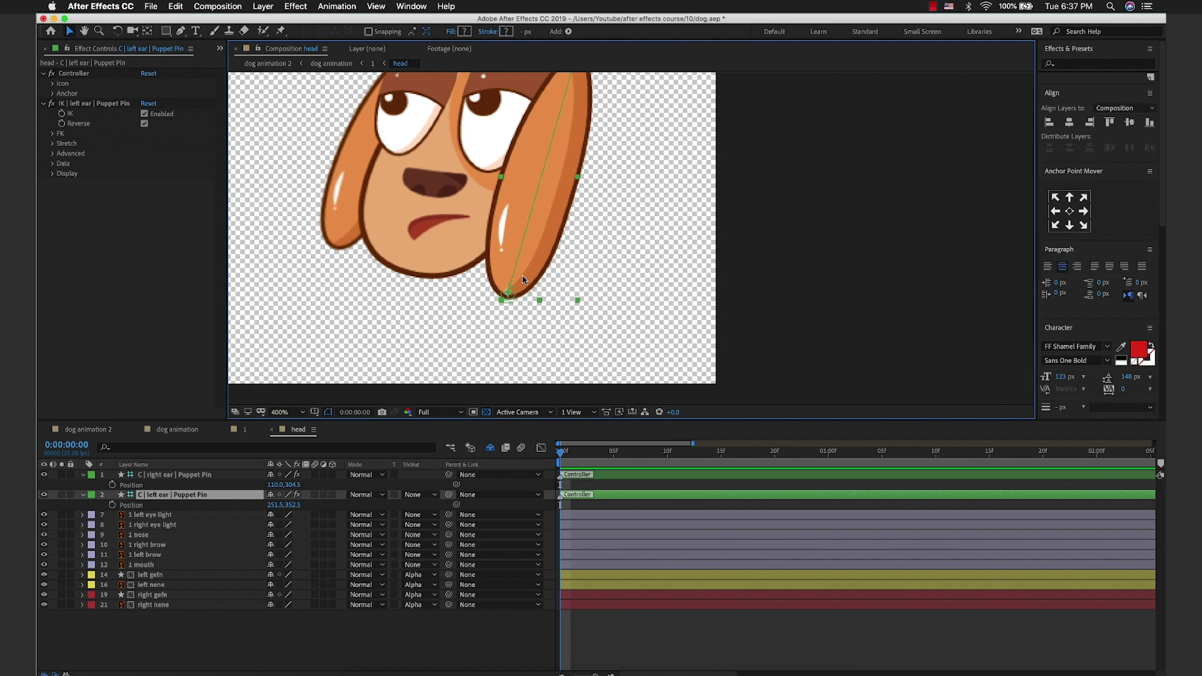
click(244, 429)
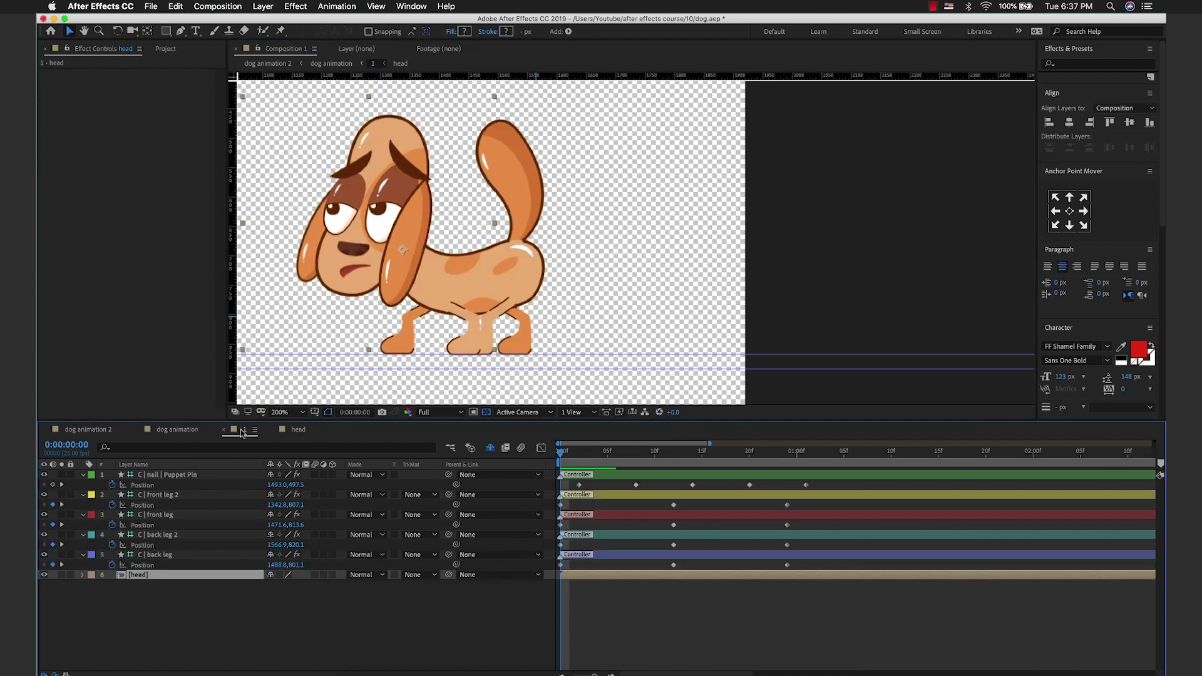
click(298, 429)
drag(512, 293, 486, 284)
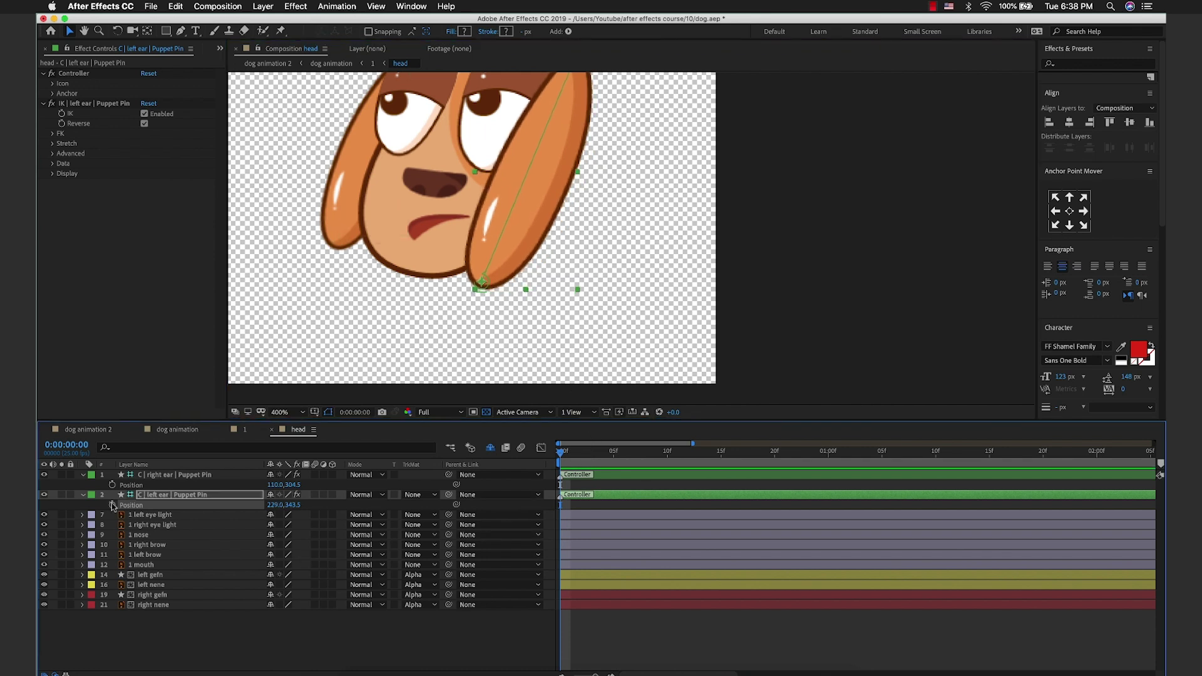
click(112, 505)
drag(595, 453, 624, 454)
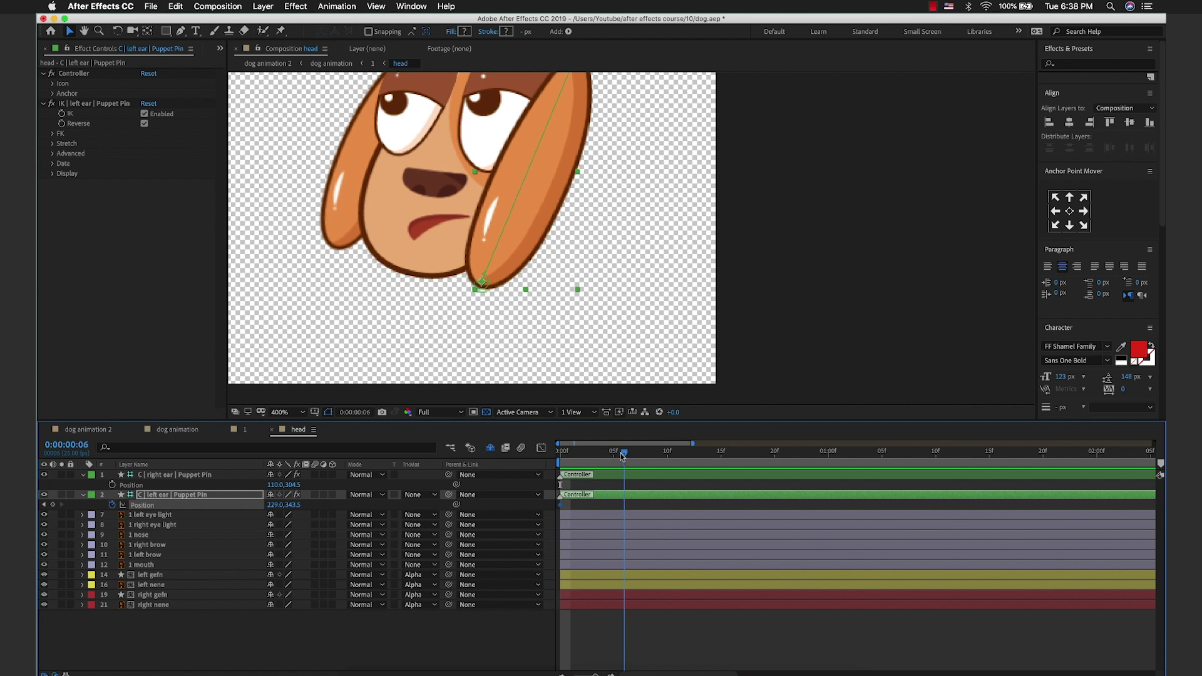
drag(489, 286, 528, 299)
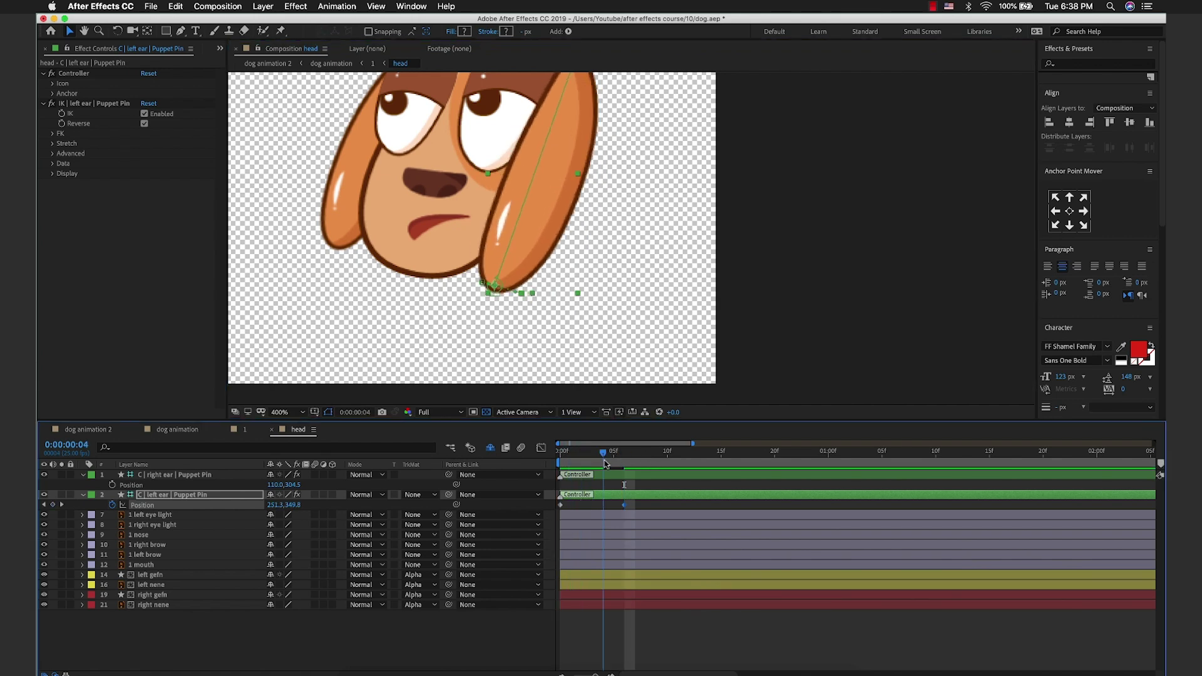
Step: Paste the first two left ear poses at frames 12 and 18
click(652, 461)
scroll(525, 298, up, 1)
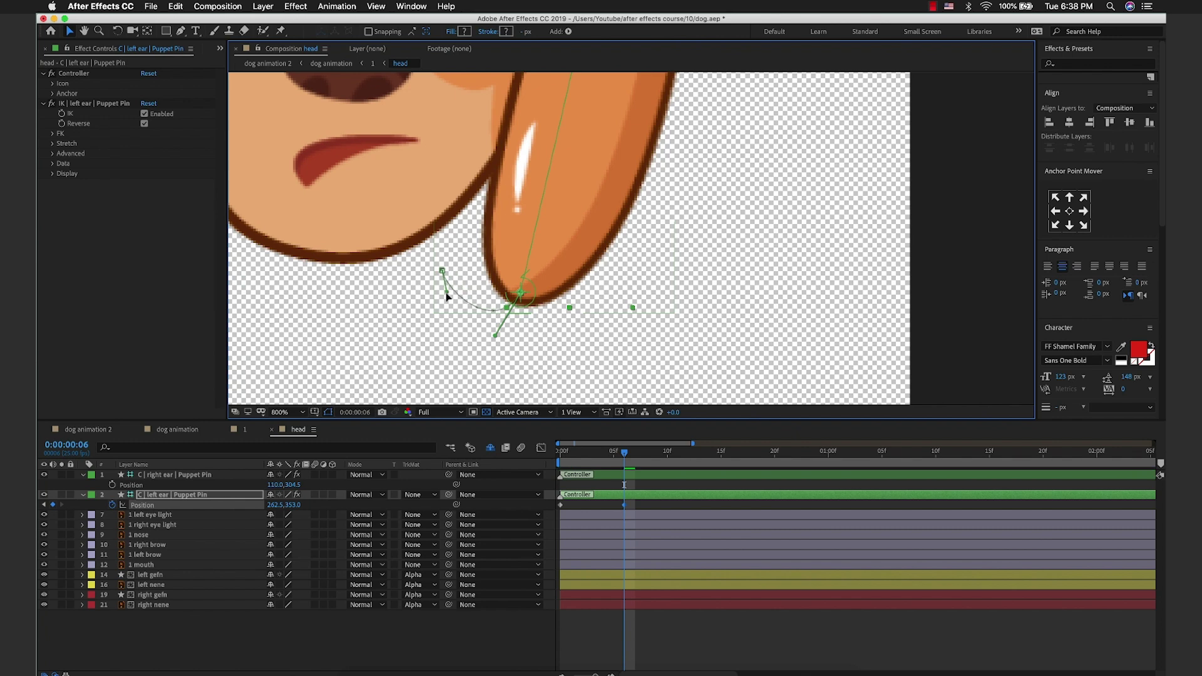
scroll(465, 300, down, 1)
drag(624, 452, 542, 473)
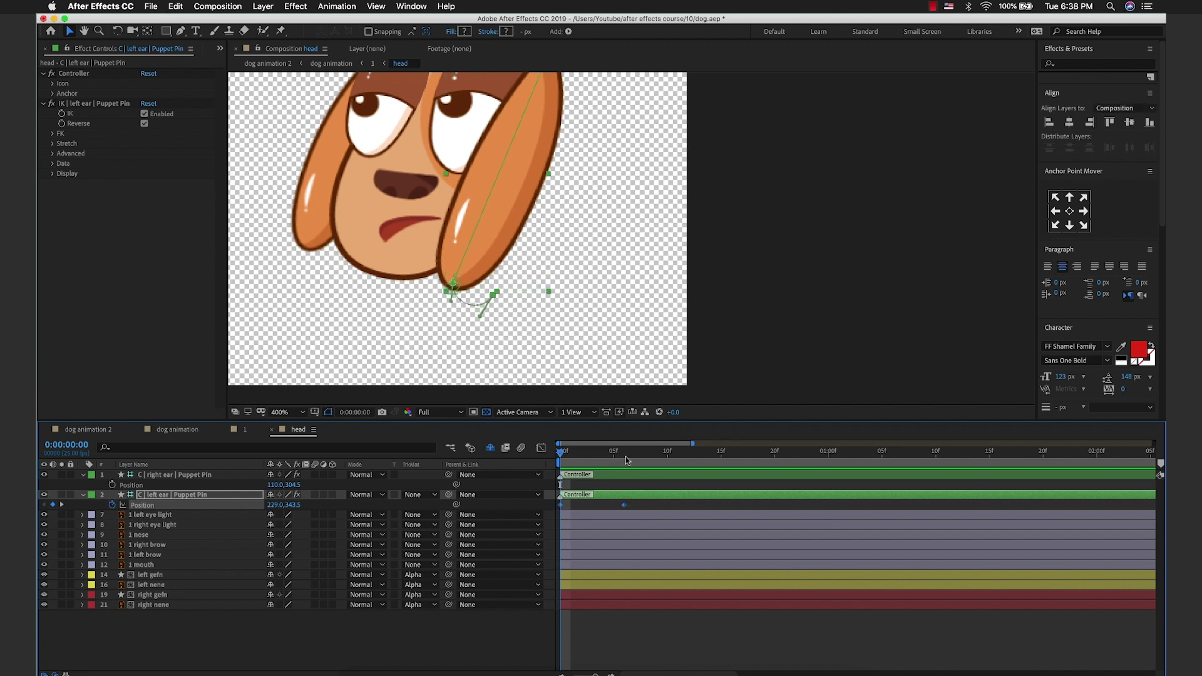
drag(625, 460, 664, 458)
key(=)
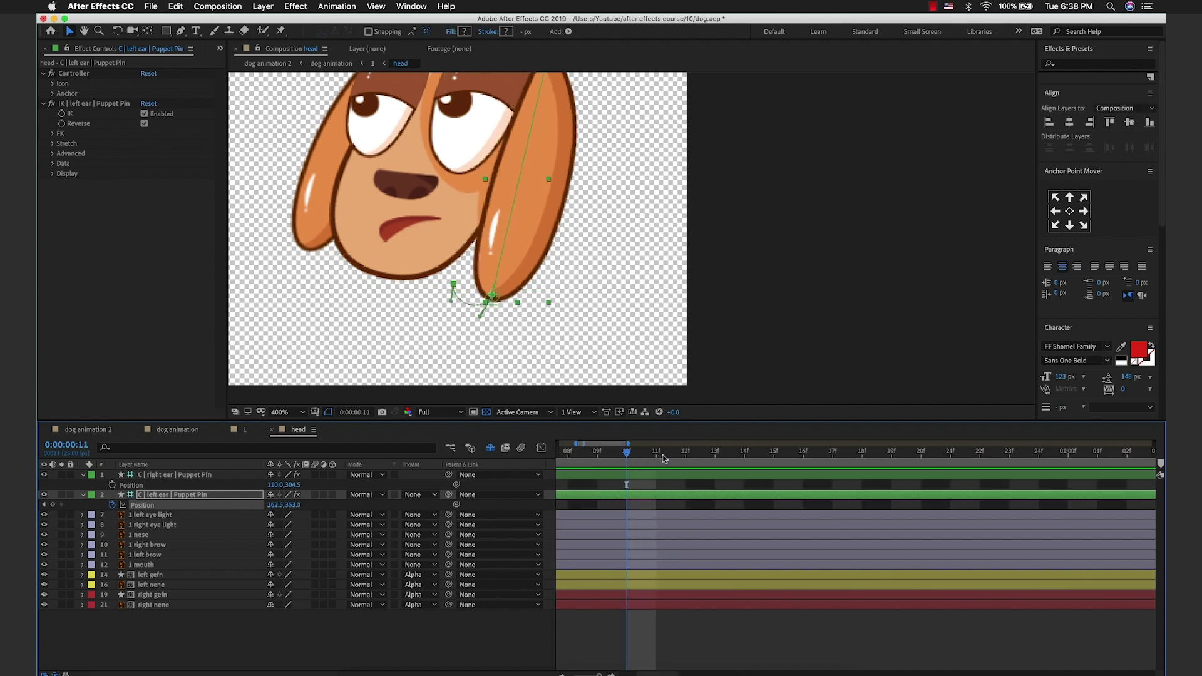
click(665, 459)
key(minus)
key(ctrl+v)
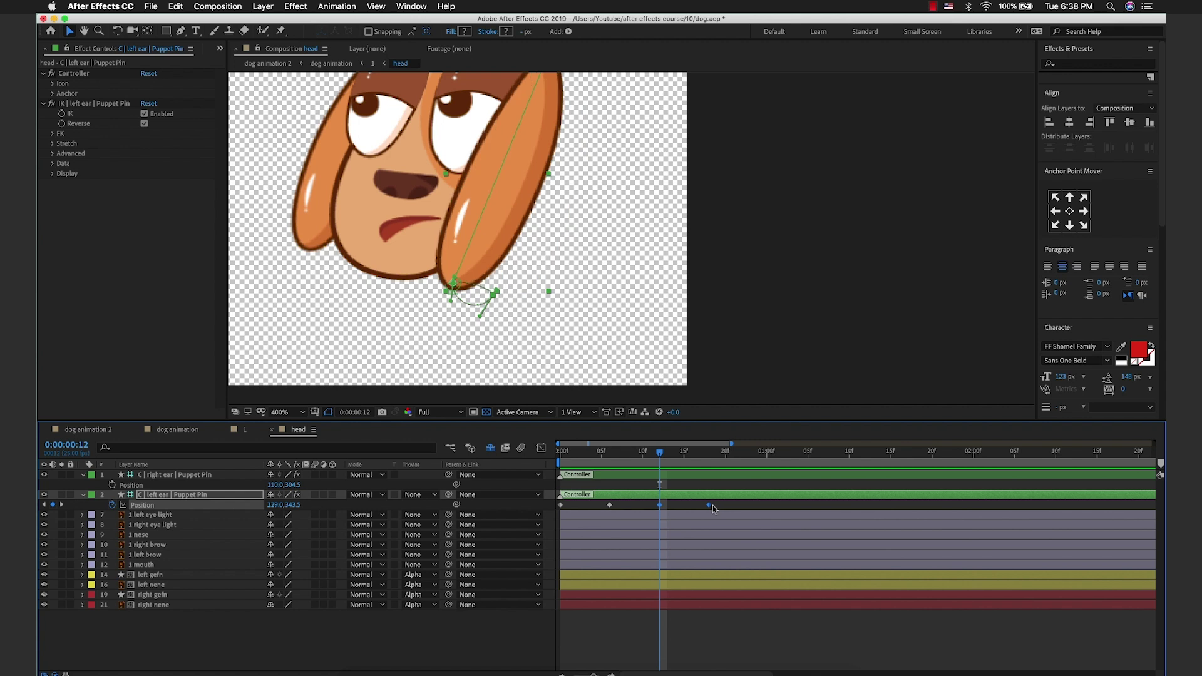
key(minus)
Step: Copy the frame-12 left ear key to frame 24 and preview the ear swing from the start
drag(631, 462, 675, 459)
click(616, 505)
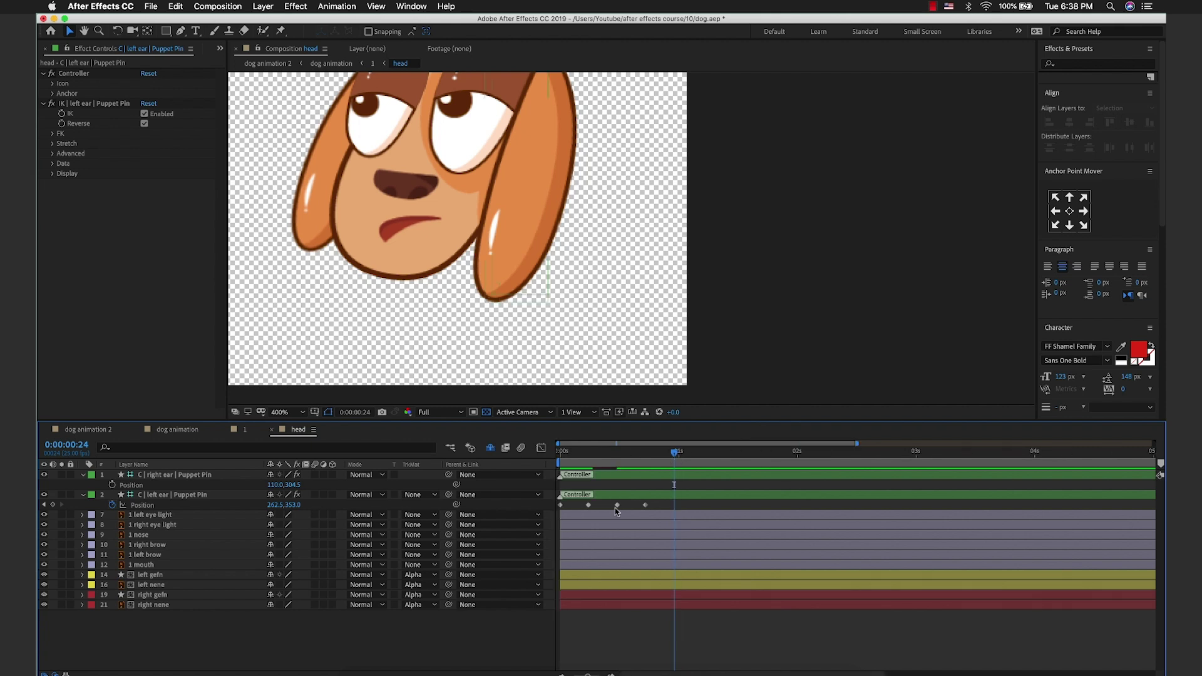
click(616, 506)
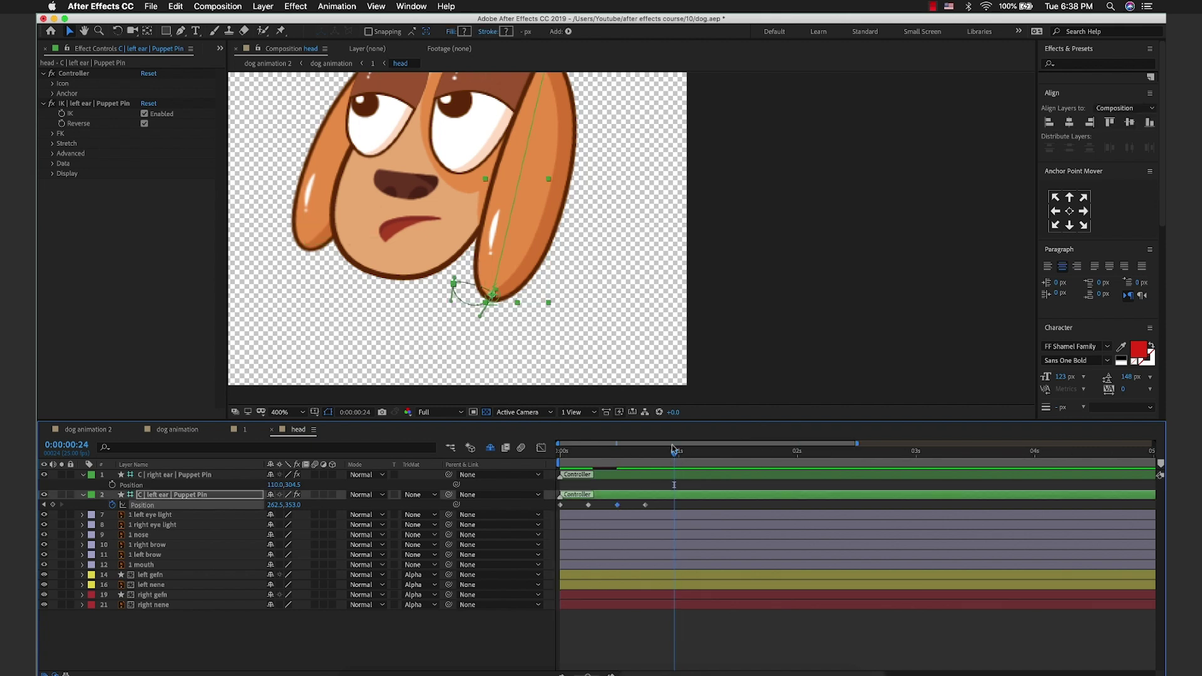
key(super+v)
drag(673, 449, 622, 474)
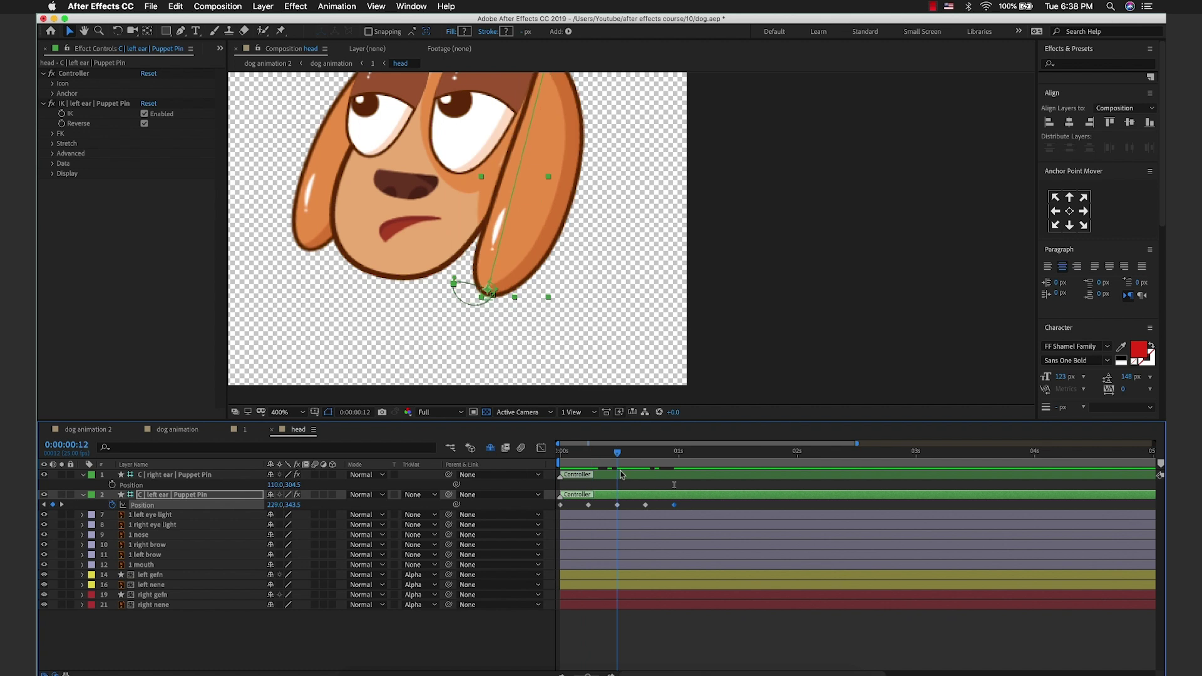
key(space)
key(space)
key(Home)
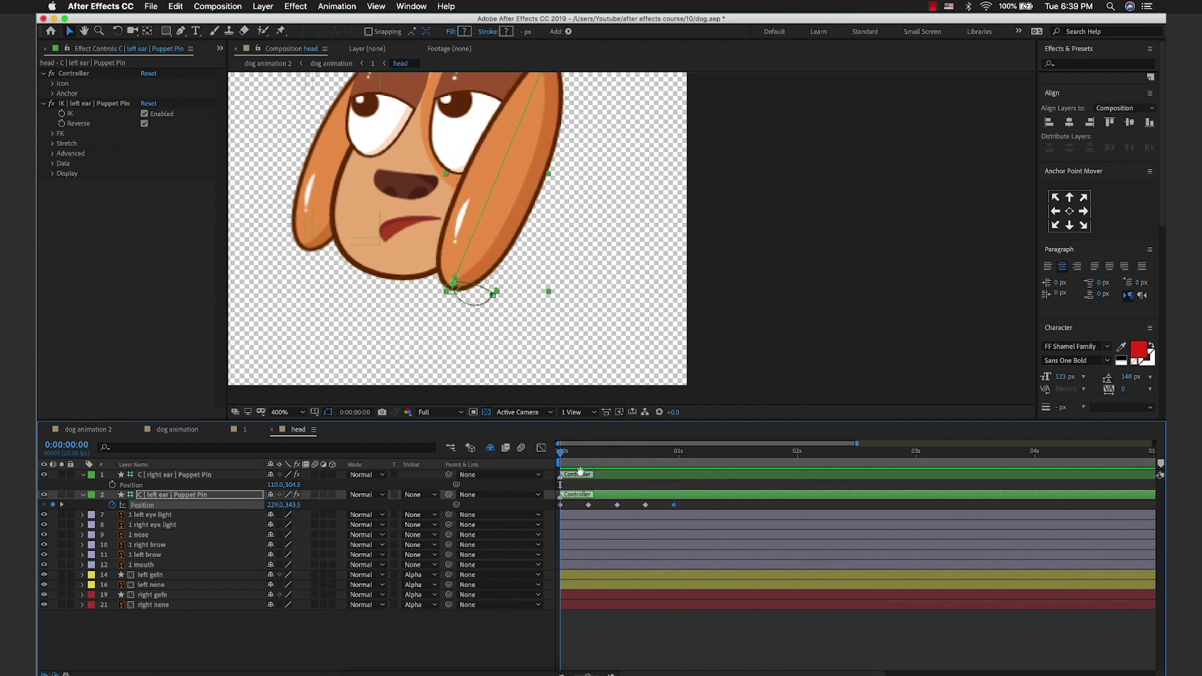
key(space)
click(563, 466)
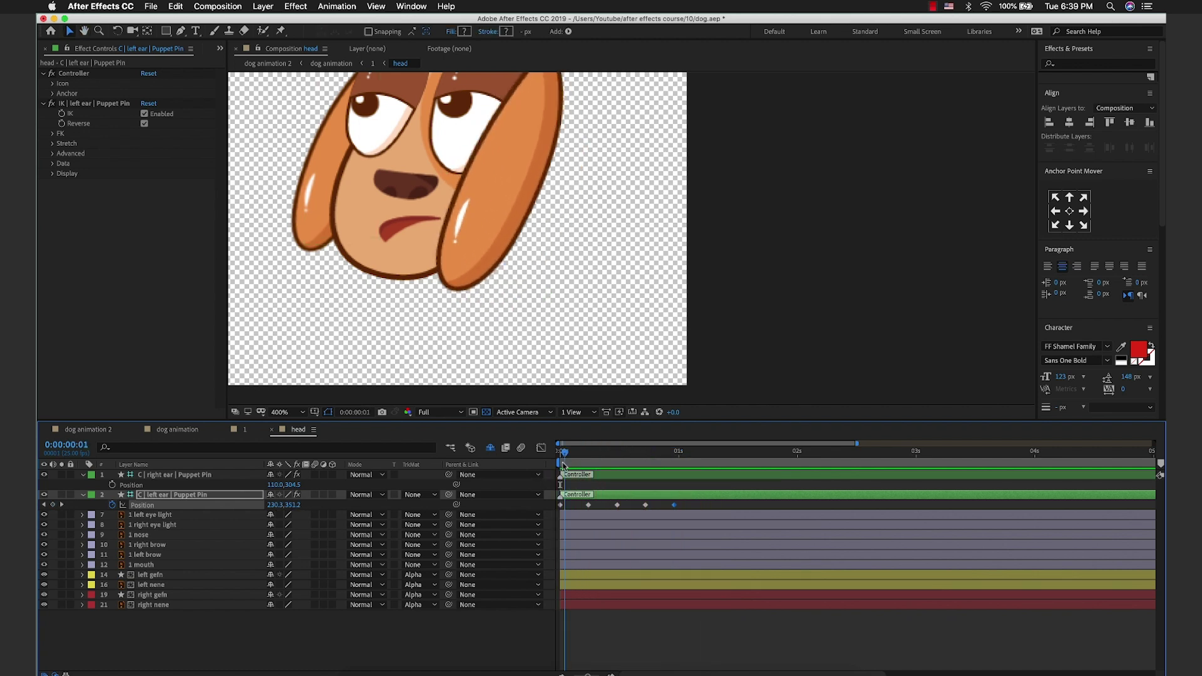
key(Home)
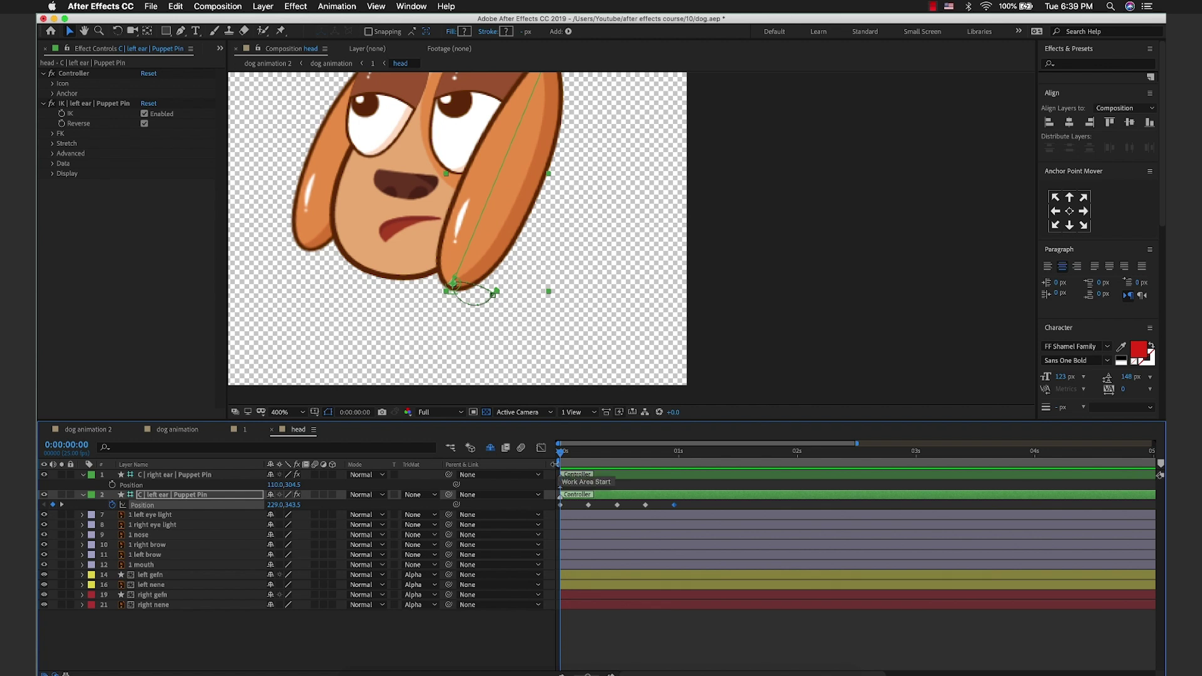
Step: Key the right ear controller up-left at the start and swung down-right at frame 6
click(560, 485)
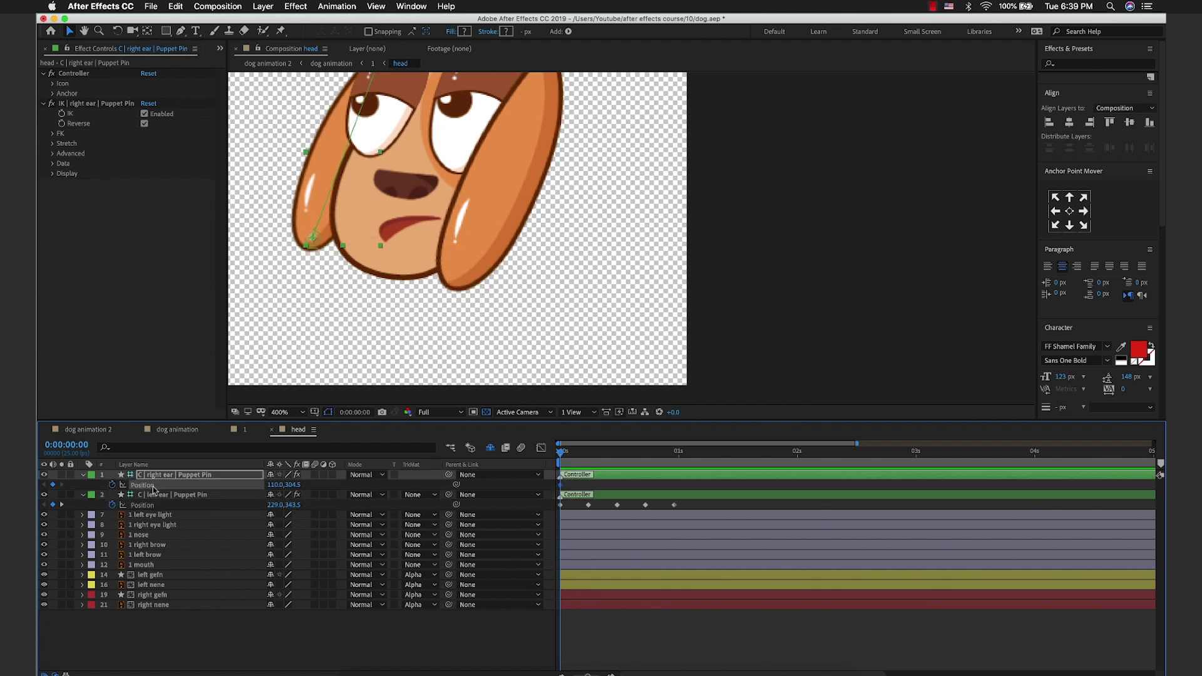
click(584, 452)
drag(584, 455, 589, 454)
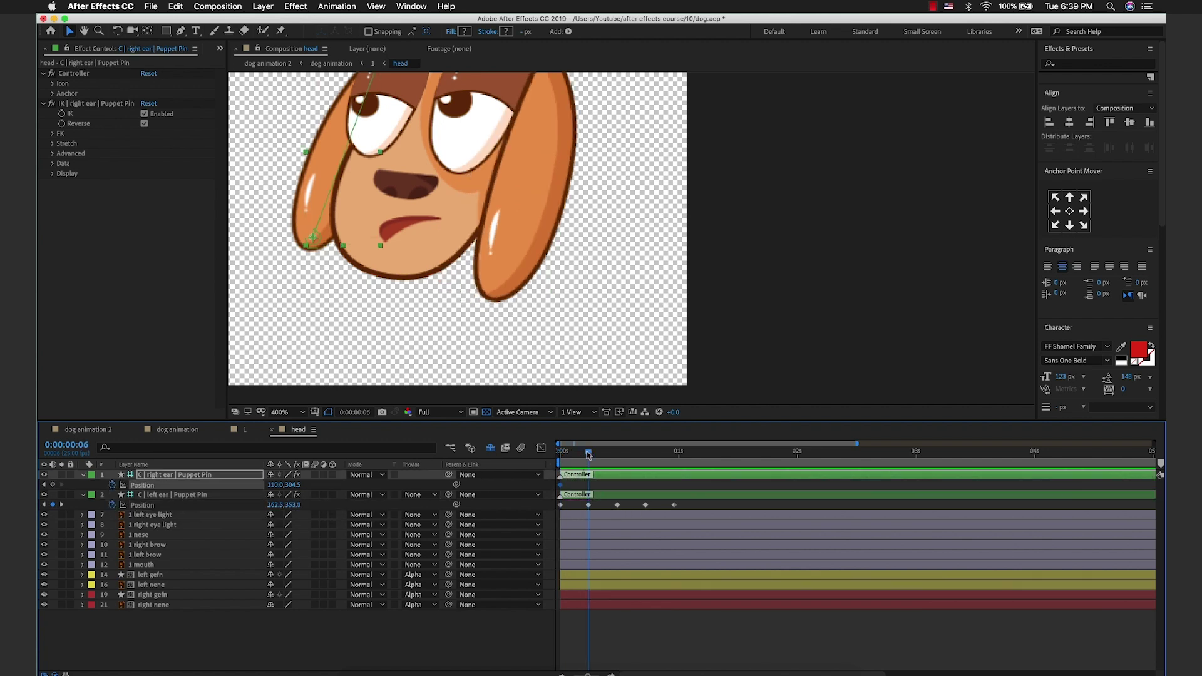
key(Home)
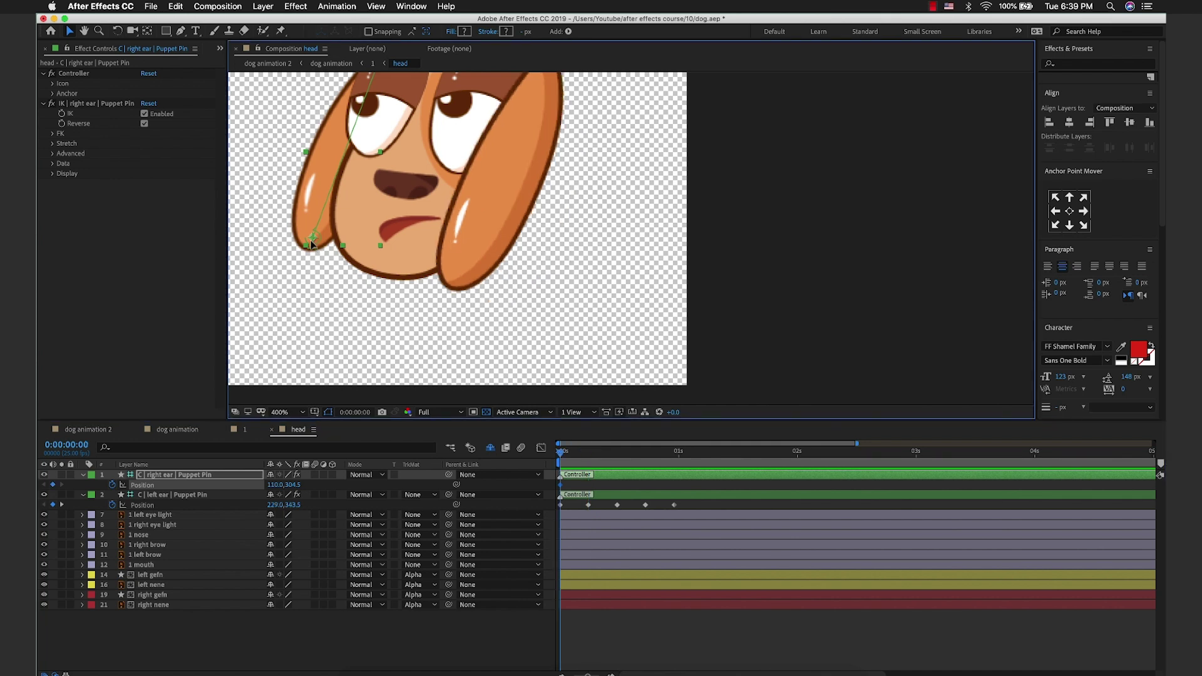
drag(311, 245, 287, 228)
click(588, 454)
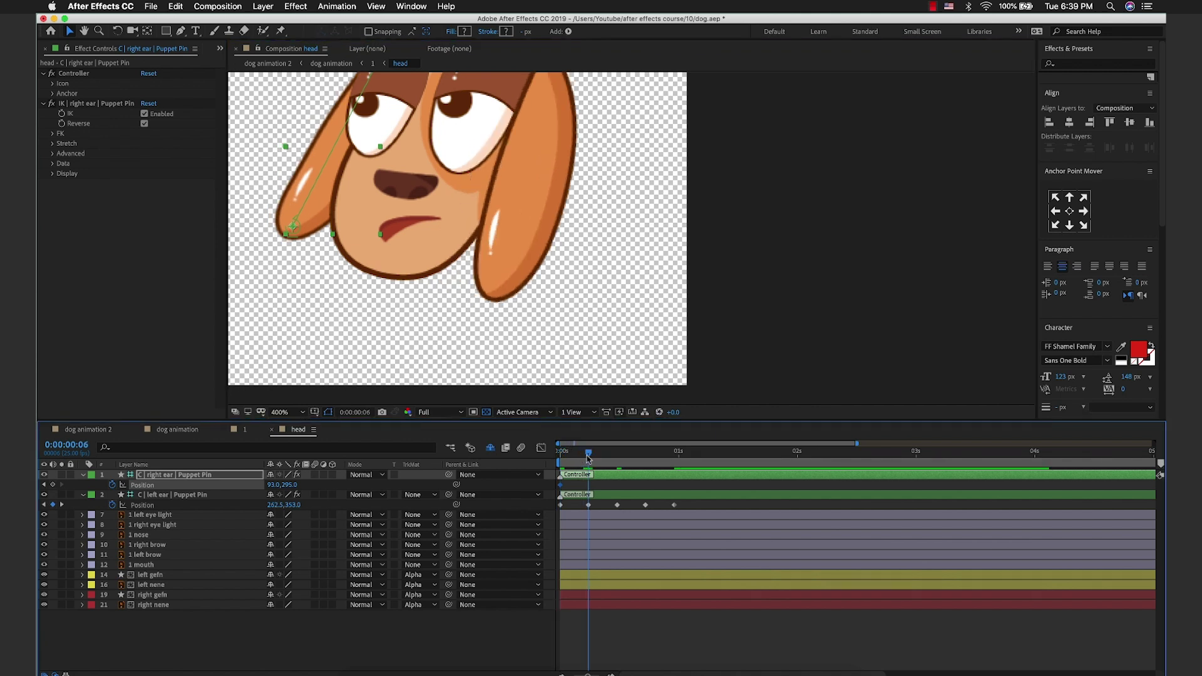
drag(297, 229, 340, 247)
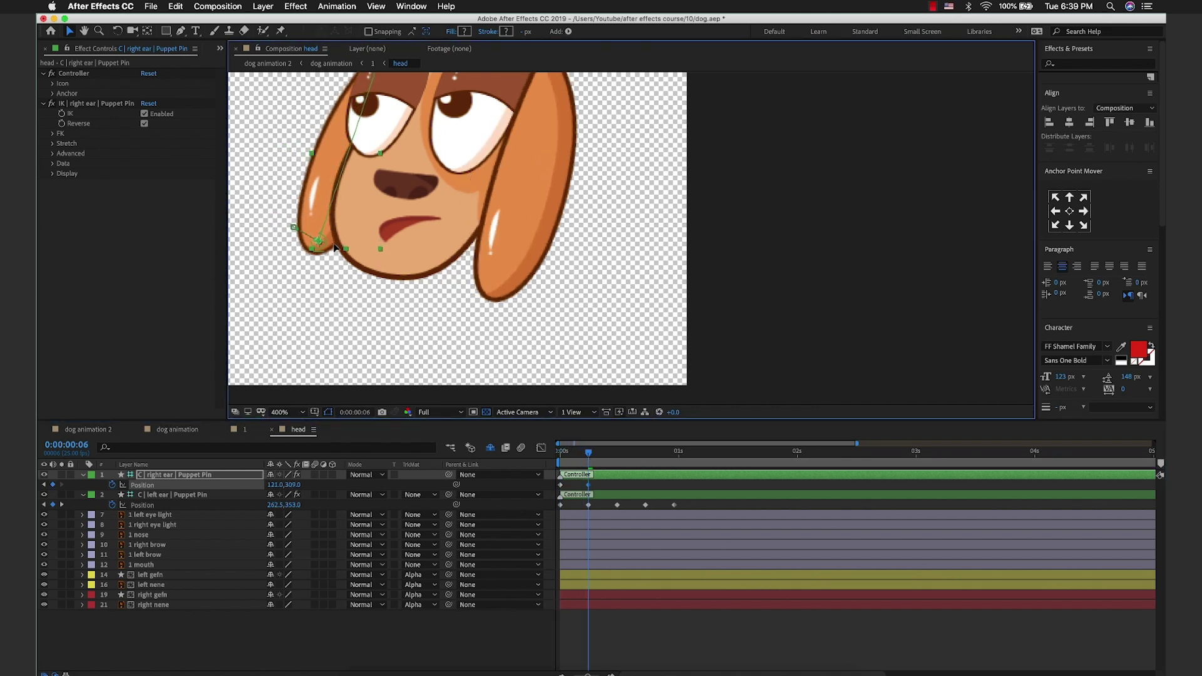
Step: Bend the right ear's rig curve further downward and raise its tip slightly
click(606, 477)
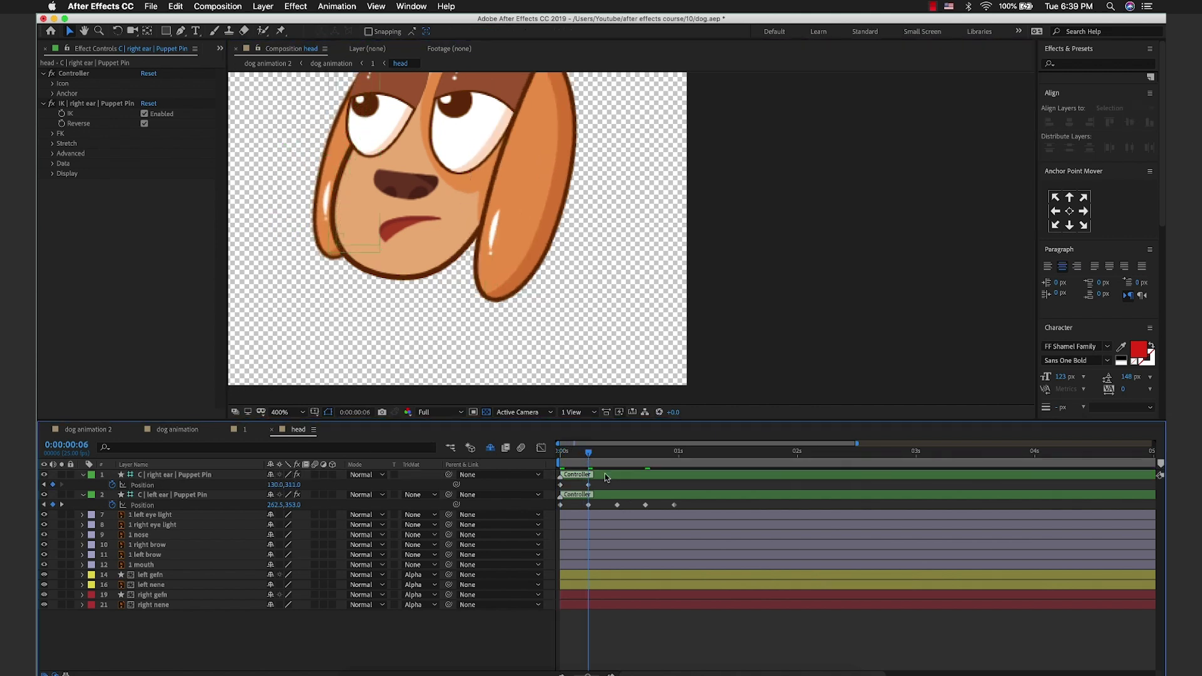
click(606, 477)
scroll(303, 228, up, 2)
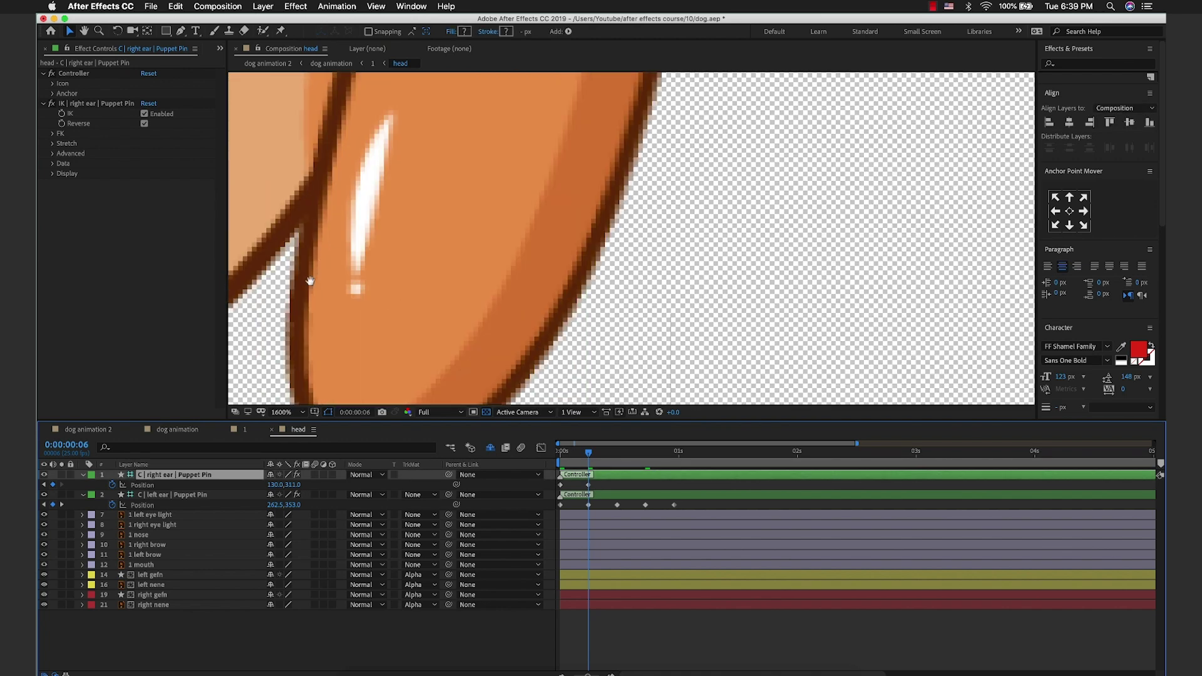
scroll(665, 248, up, 2)
scroll(665, 248, down, 4)
key(v)
scroll(426, 241, up, 4)
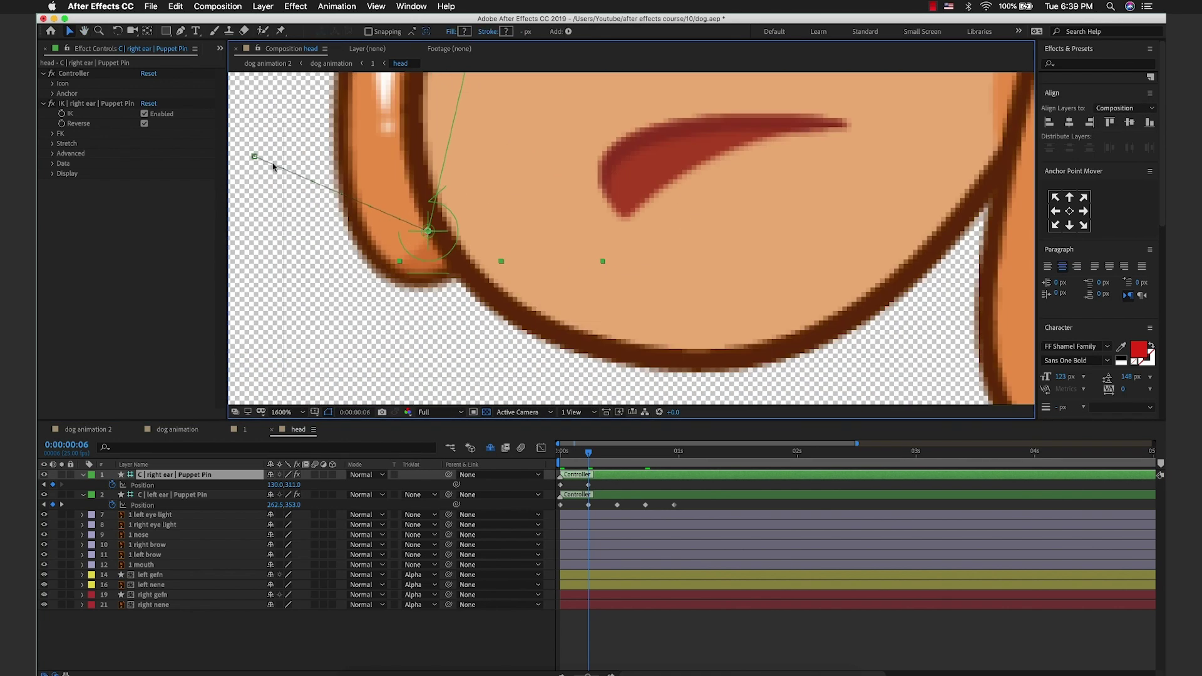
click(254, 157)
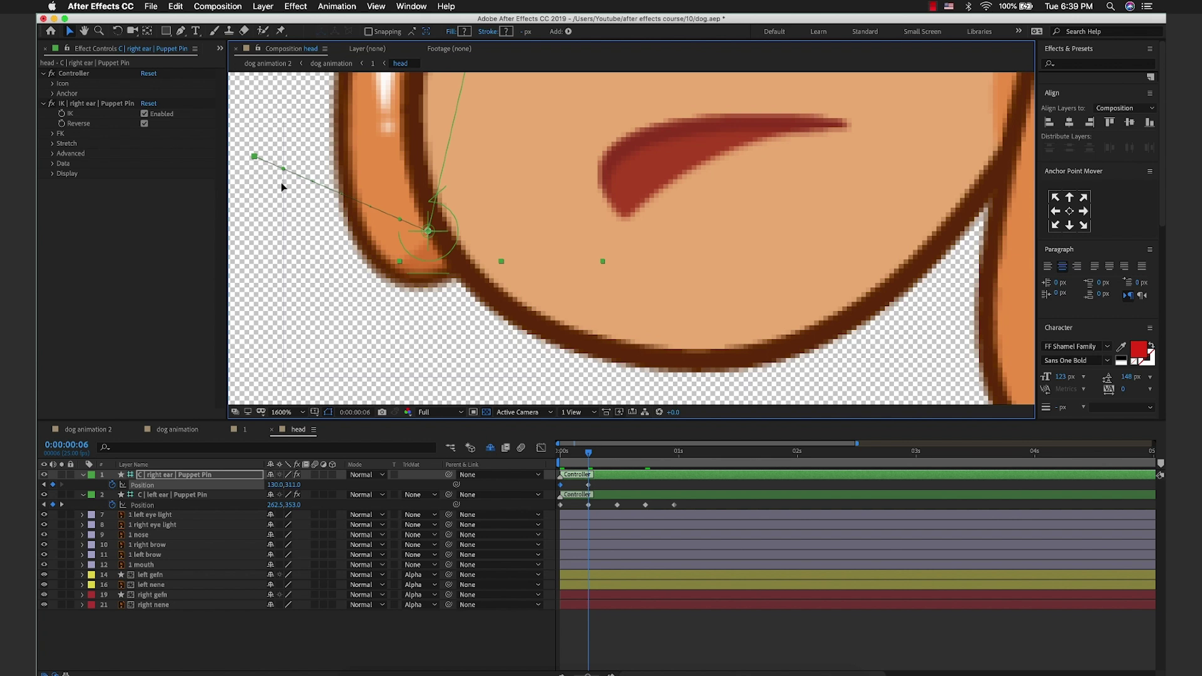
drag(284, 167, 284, 256)
drag(399, 221, 383, 300)
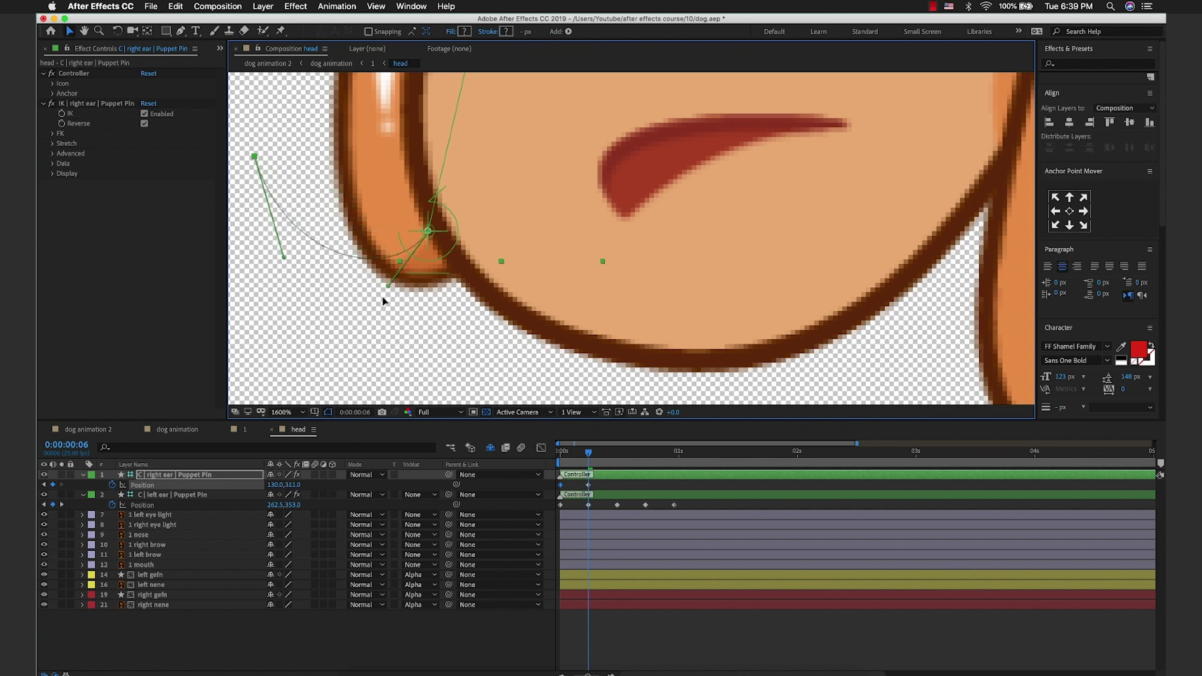
drag(287, 262, 268, 247)
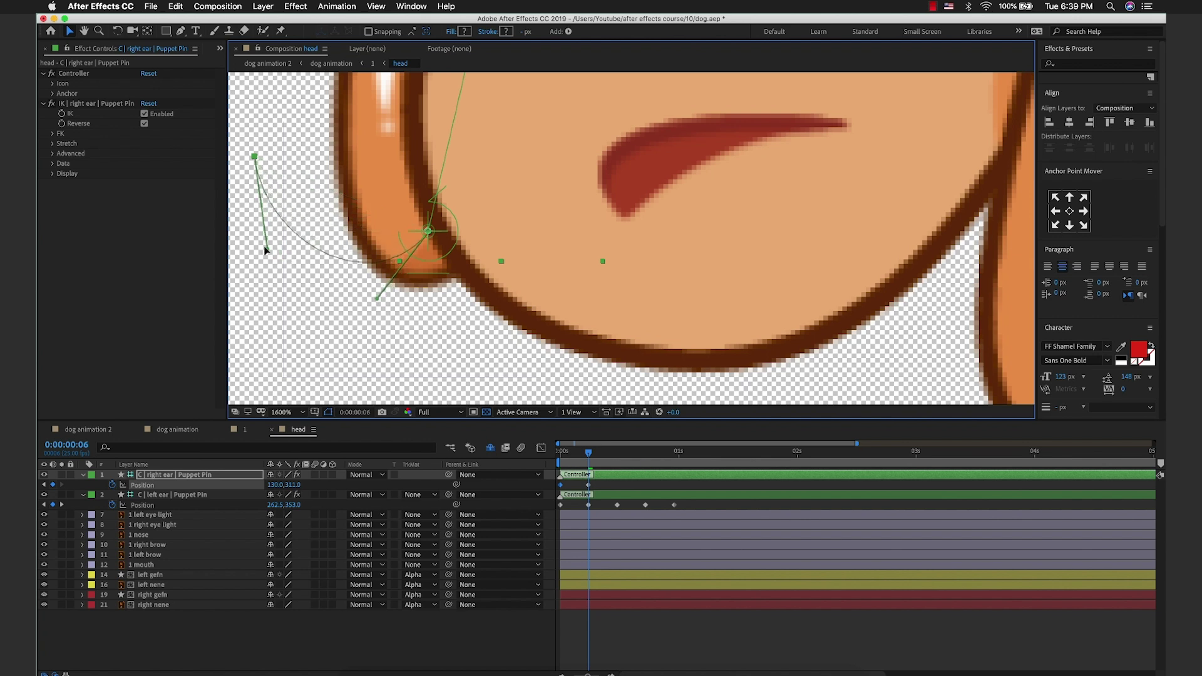
Step: Paste the right ear poses at frames 12 and 18 and return to the start
scroll(268, 248, down, 2)
mouse_move(579, 457)
mouse_down()
mouse_move(623, 455)
mouse_move(680, 489)
mouse_up()
key(ctrl+v)
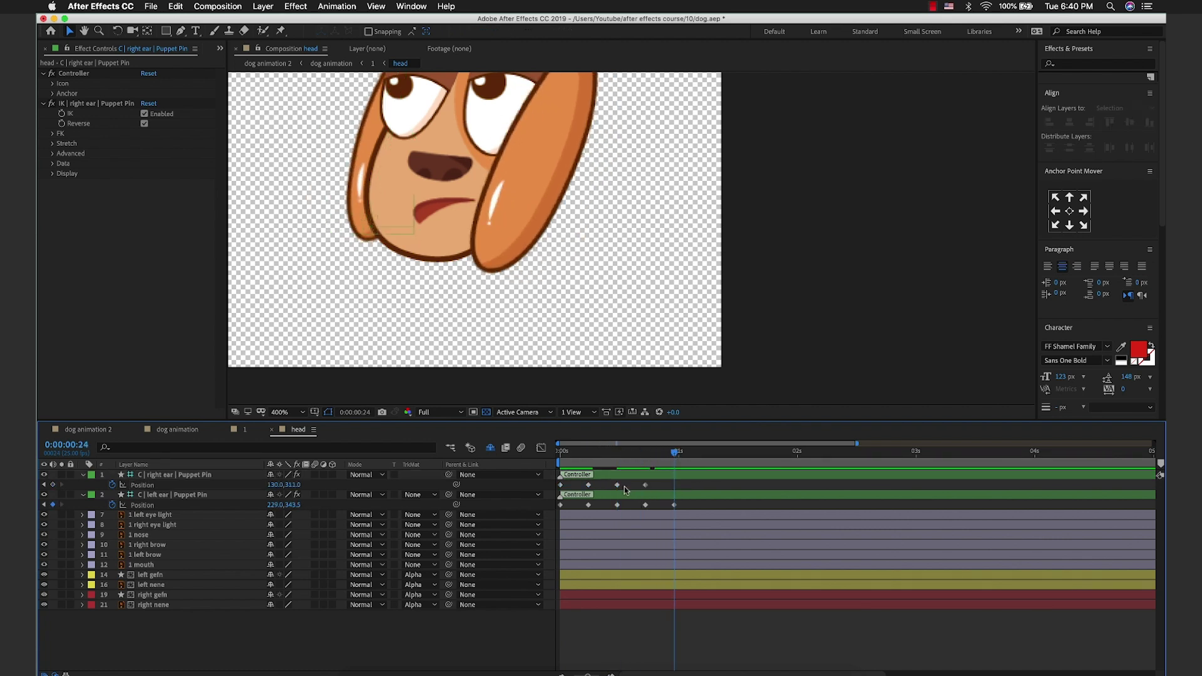
key(ctrl+v)
key(Home)
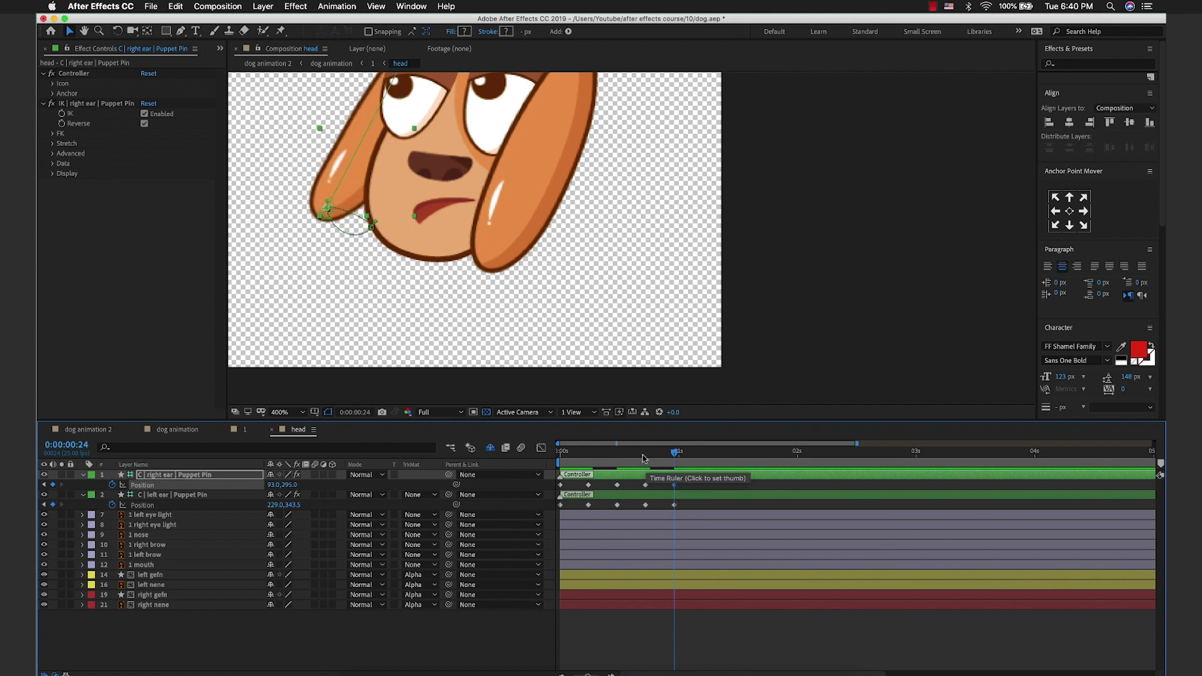
key(F2)
Step: Select both ear controllers' position keyframes and shift them a few frames later
click(617, 487)
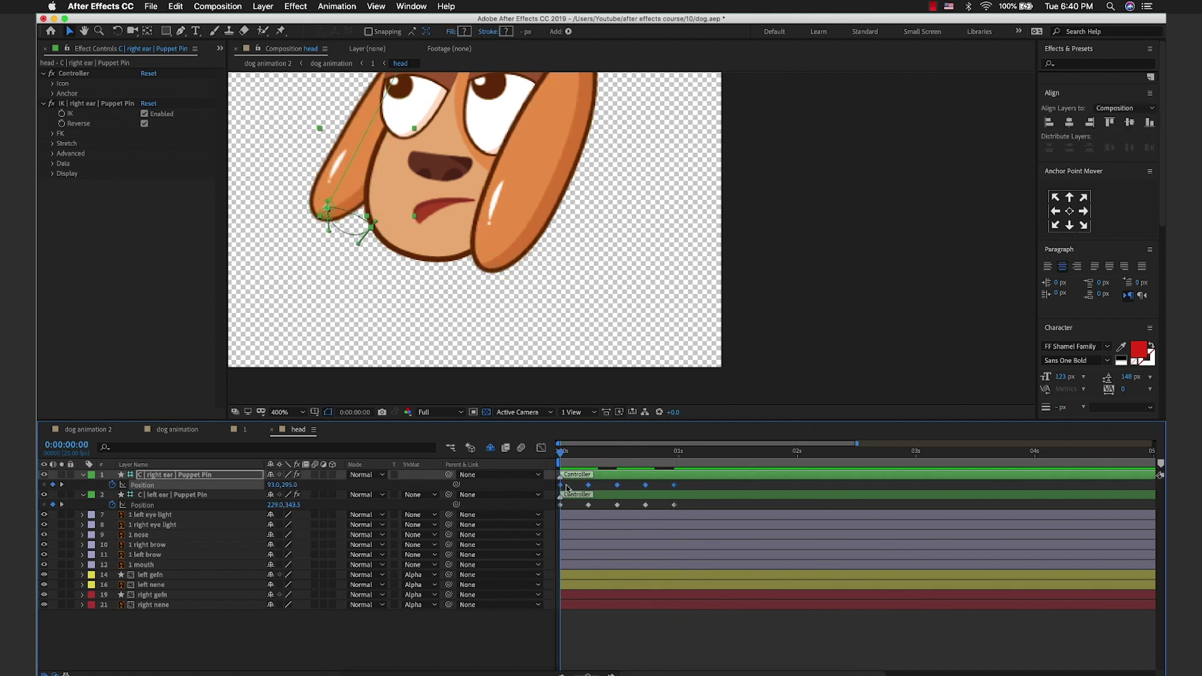
click(699, 483)
drag(696, 482, 558, 507)
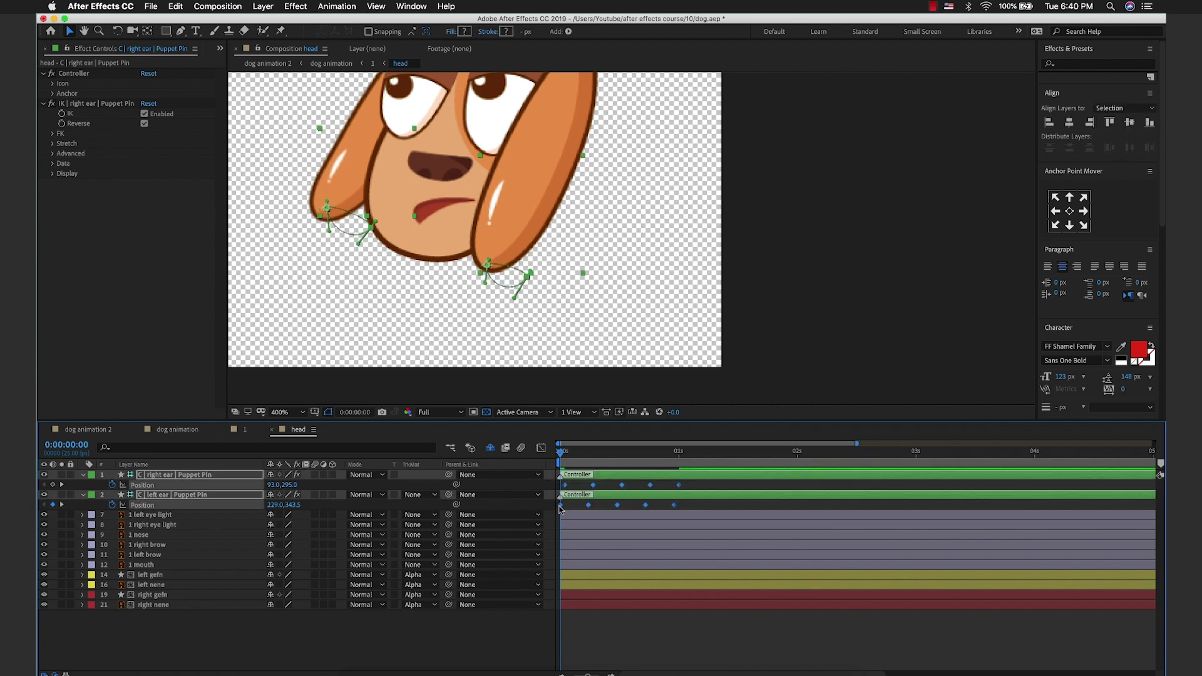
mouse_move(559, 508)
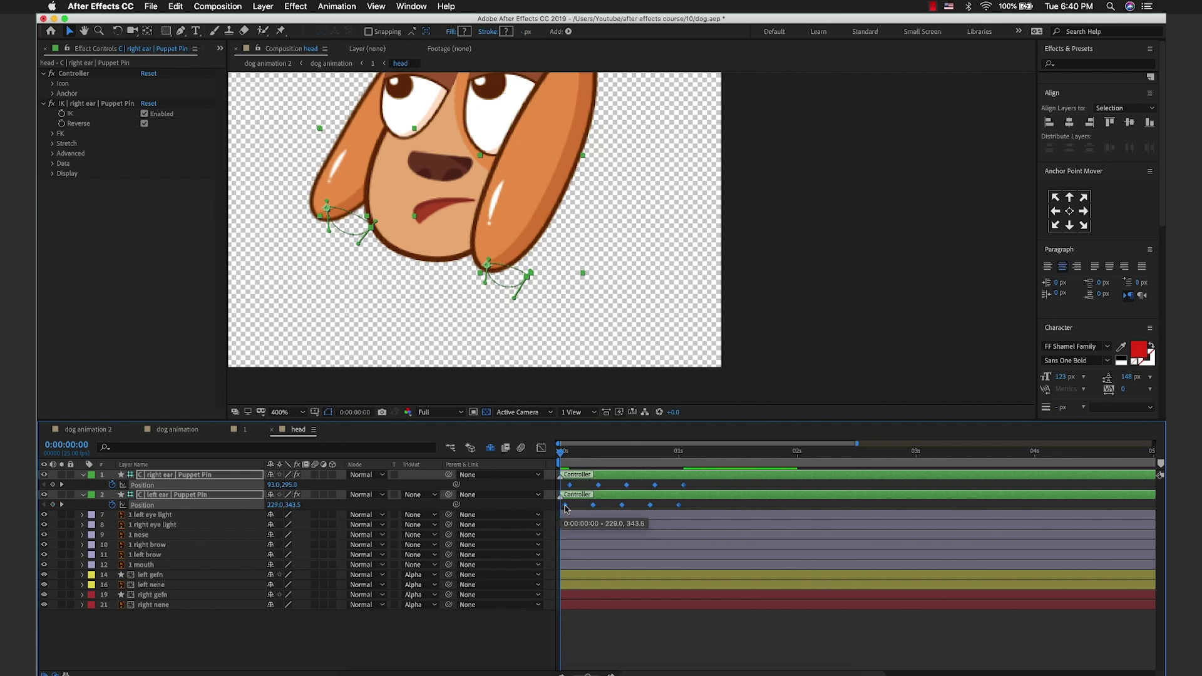
drag(559, 505, 570, 504)
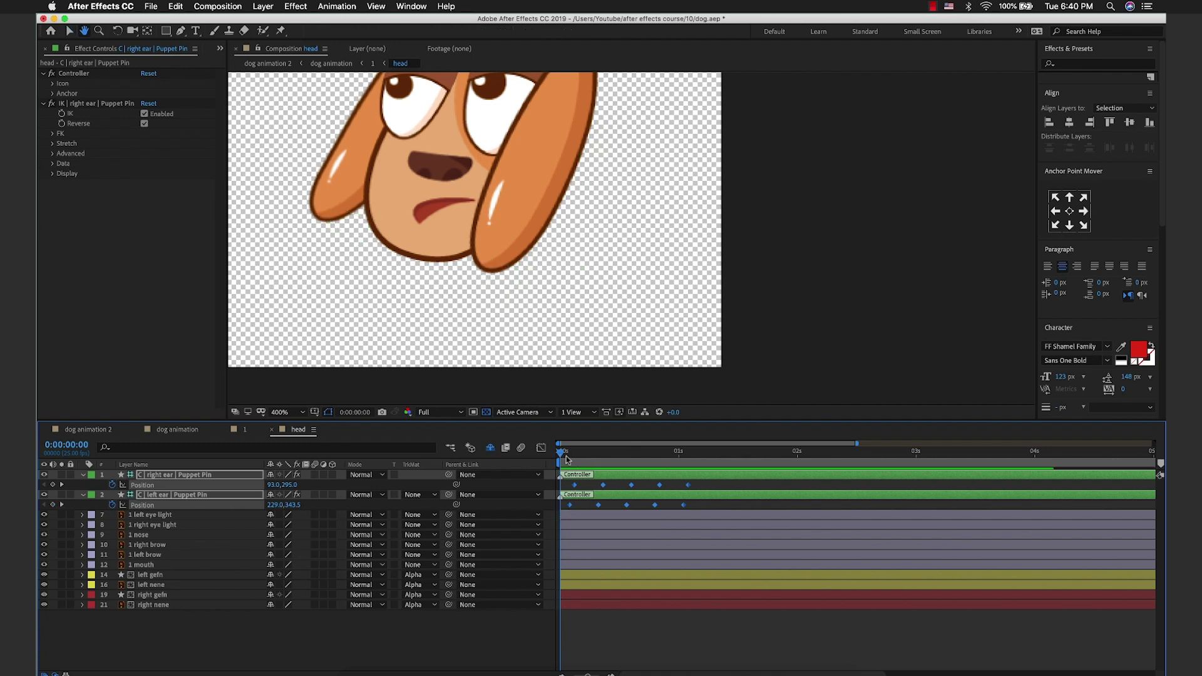
Step: Preview the whole dog in comp 1, then open the head composition
click(235, 432)
key(space)
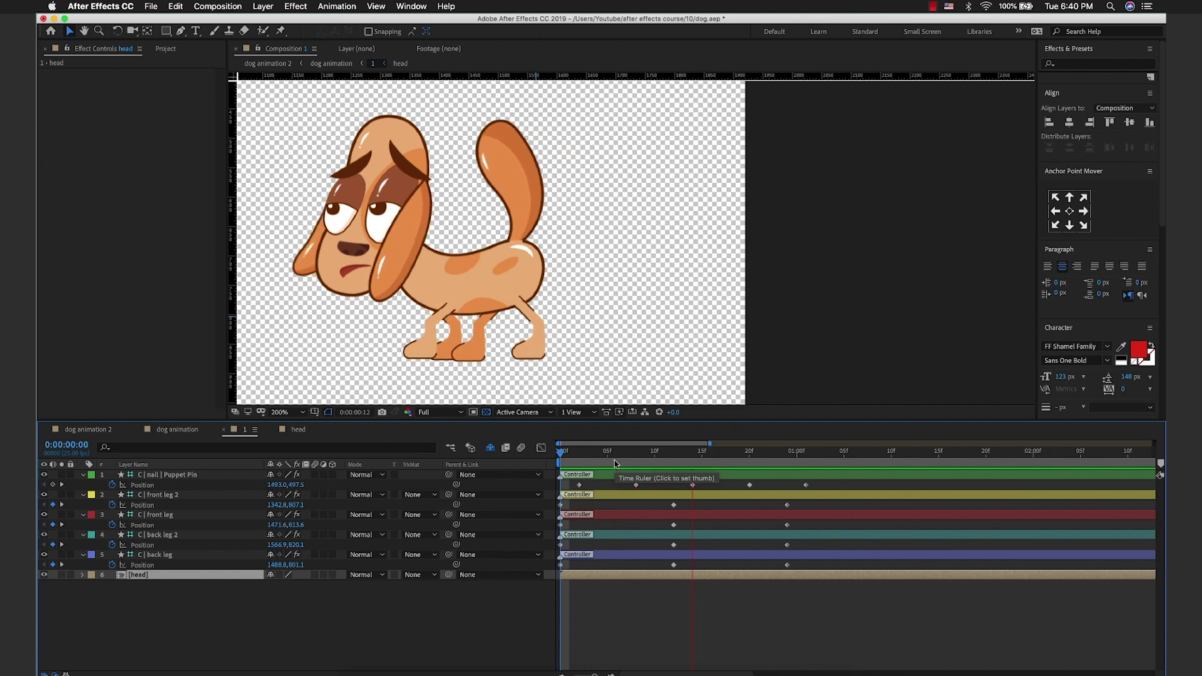
key(space)
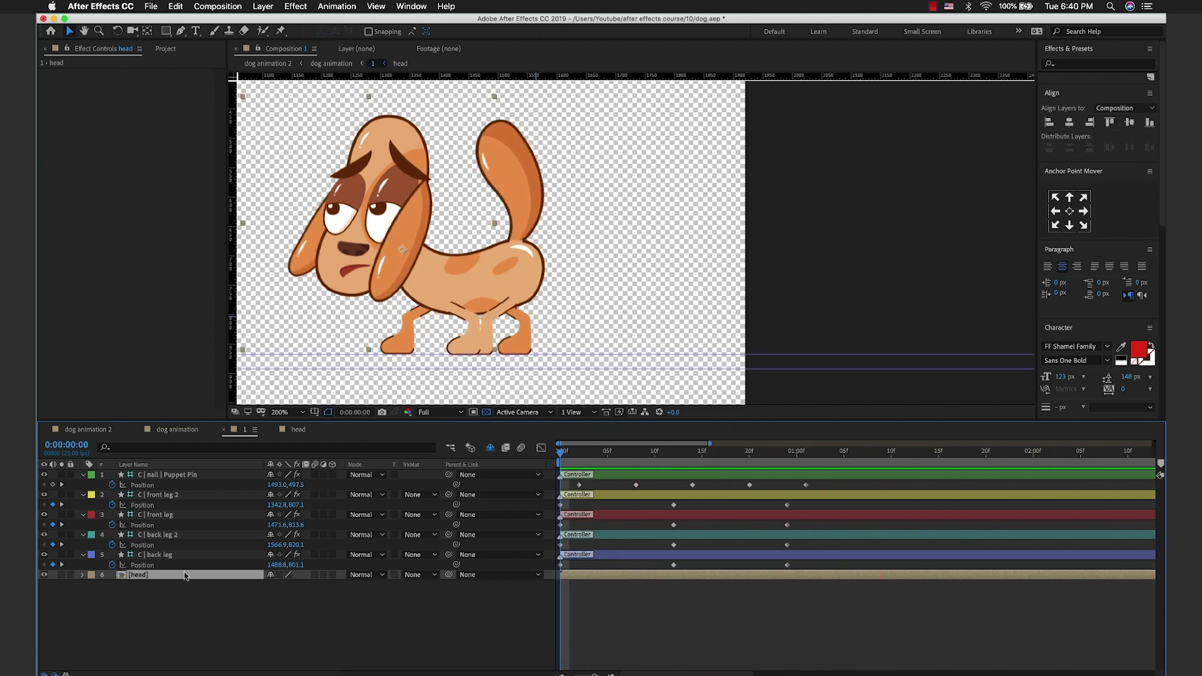
double_click(184, 577)
Step: Lock the left and right ear controller layers
scroll(513, 156, up, 2)
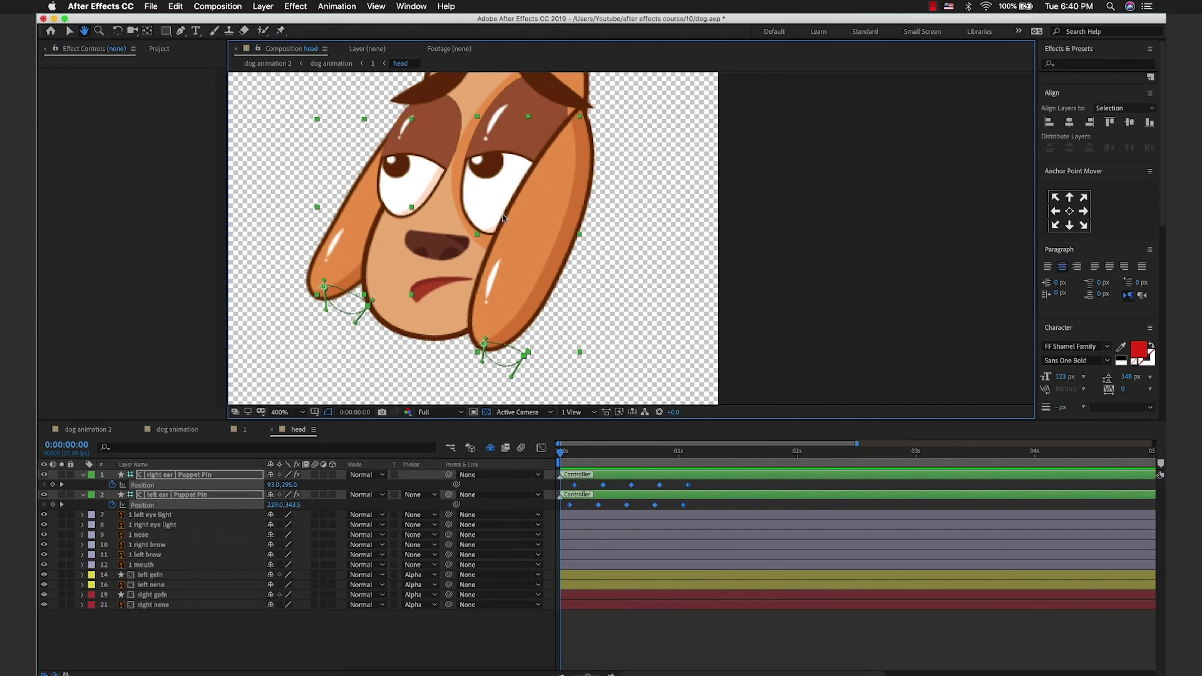
click(172, 495)
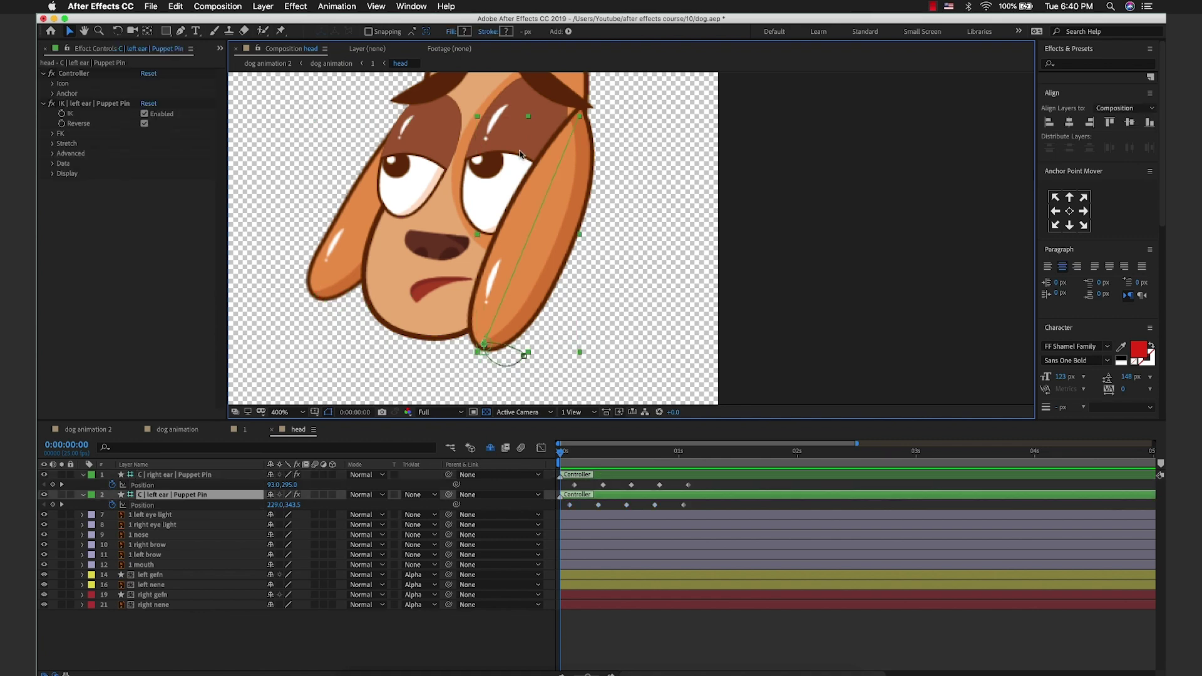
click(70, 495)
click(70, 474)
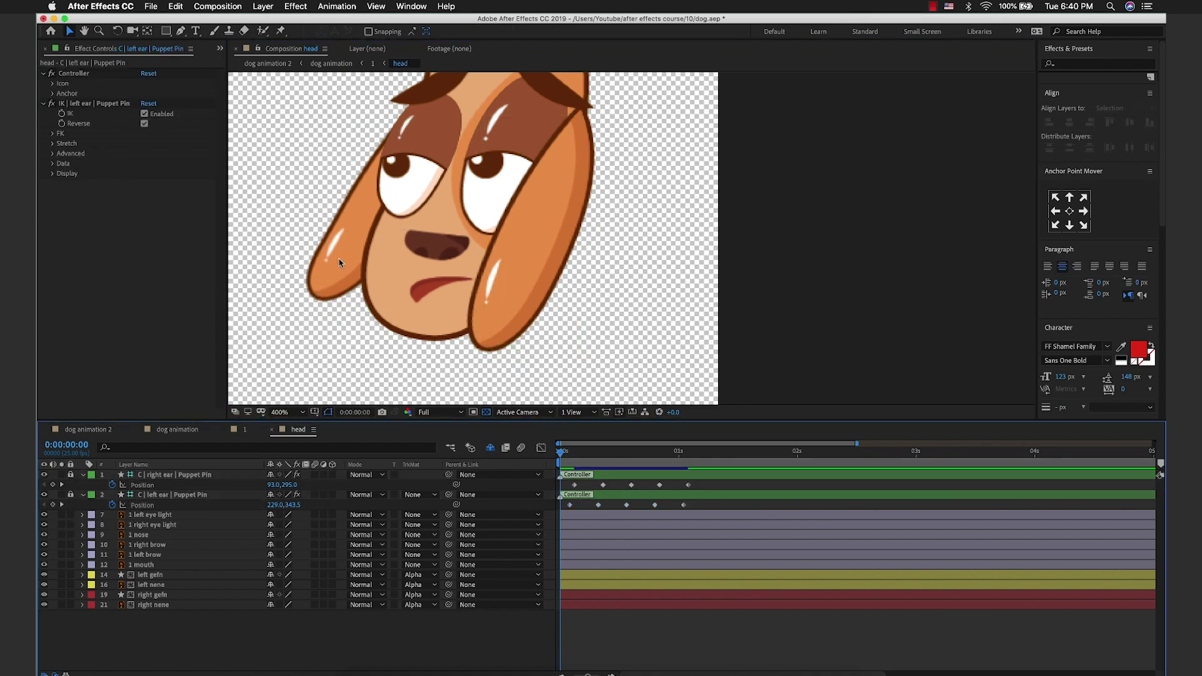
Step: Reveal the shy layers, lock the 1 right ear layer, and hide shy layers again
click(521, 325)
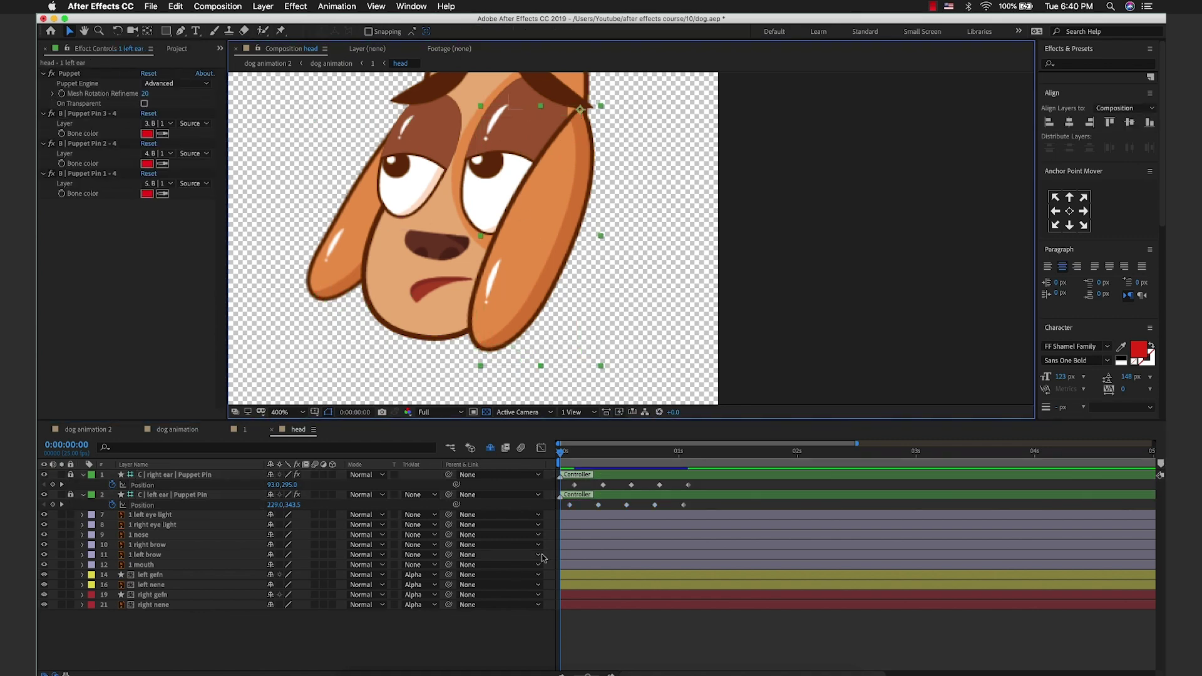
click(490, 447)
key(e)
scroll(164, 559, down, 1)
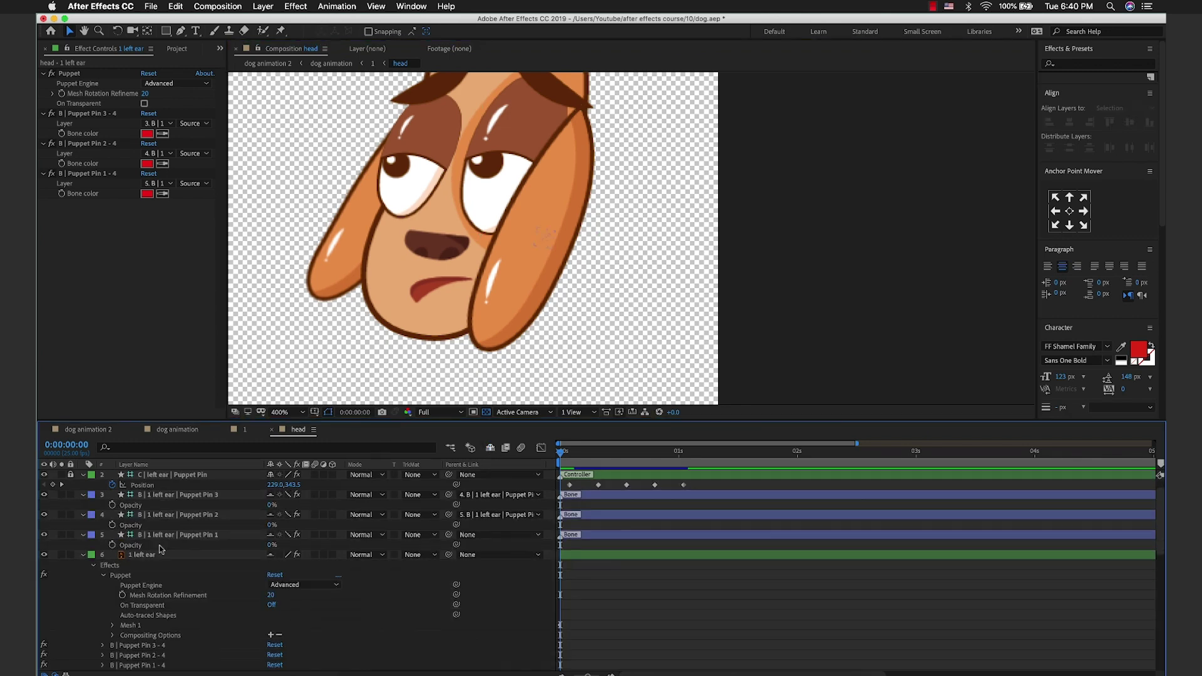
scroll(164, 559, up, 3)
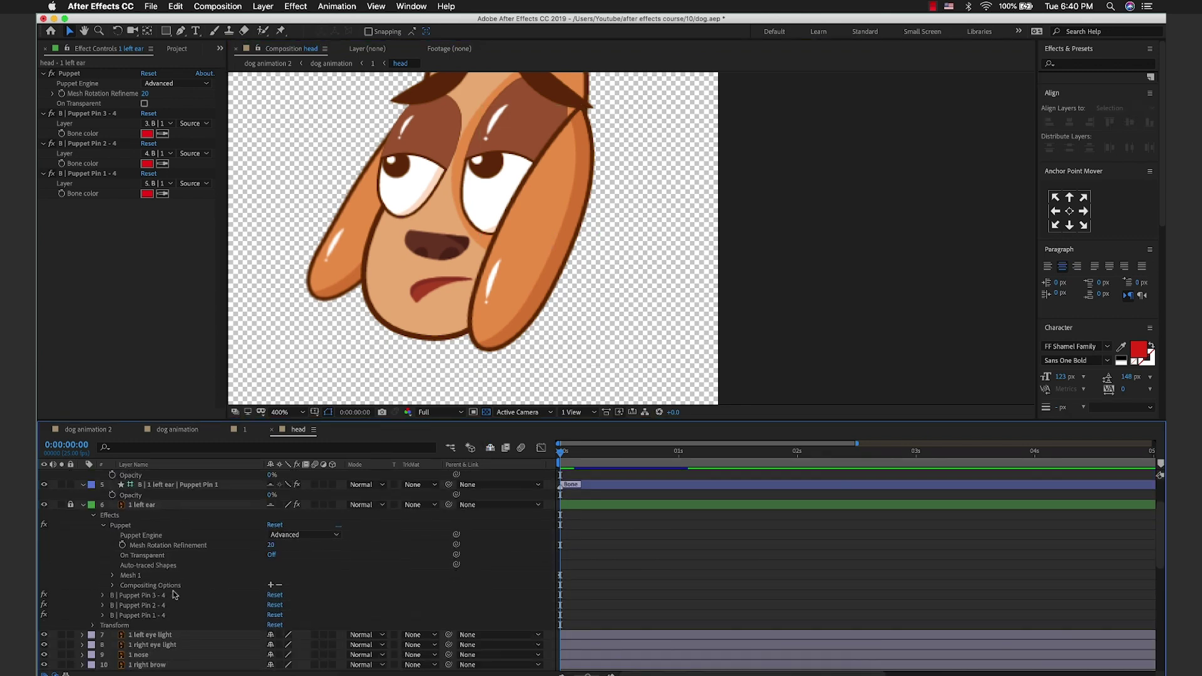
scroll(81, 563, down, 10)
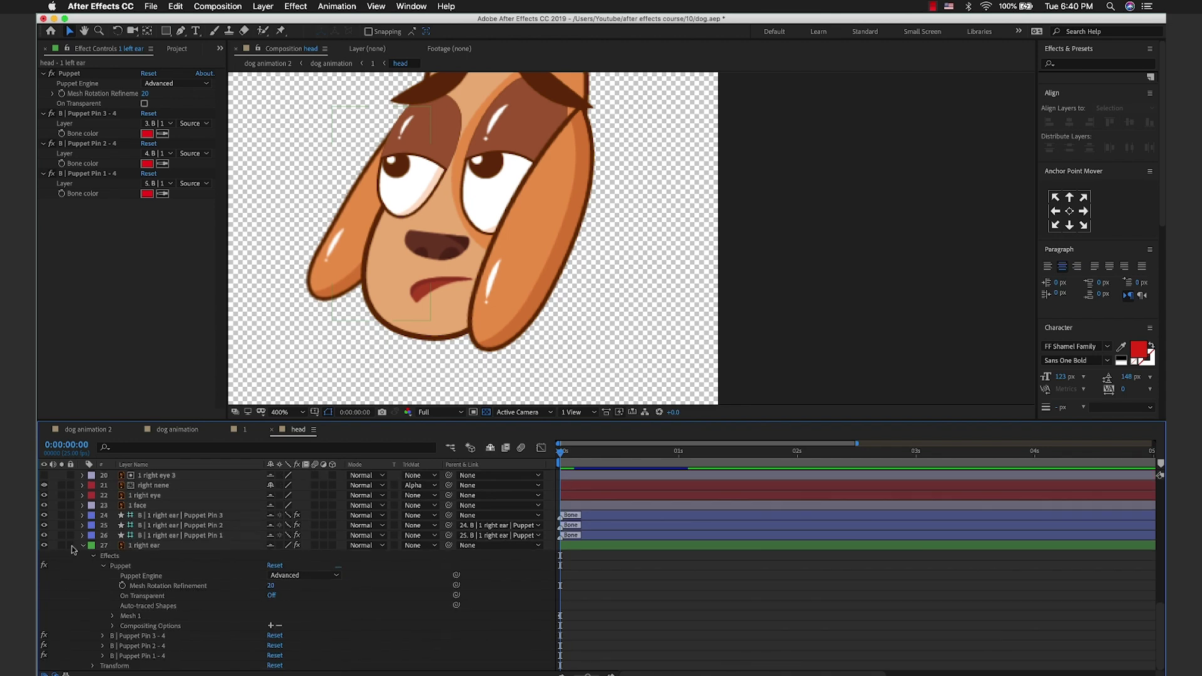
click(71, 545)
click(491, 448)
Step: Add a point to the left gefn path and expand down to its Path property
click(243, 574)
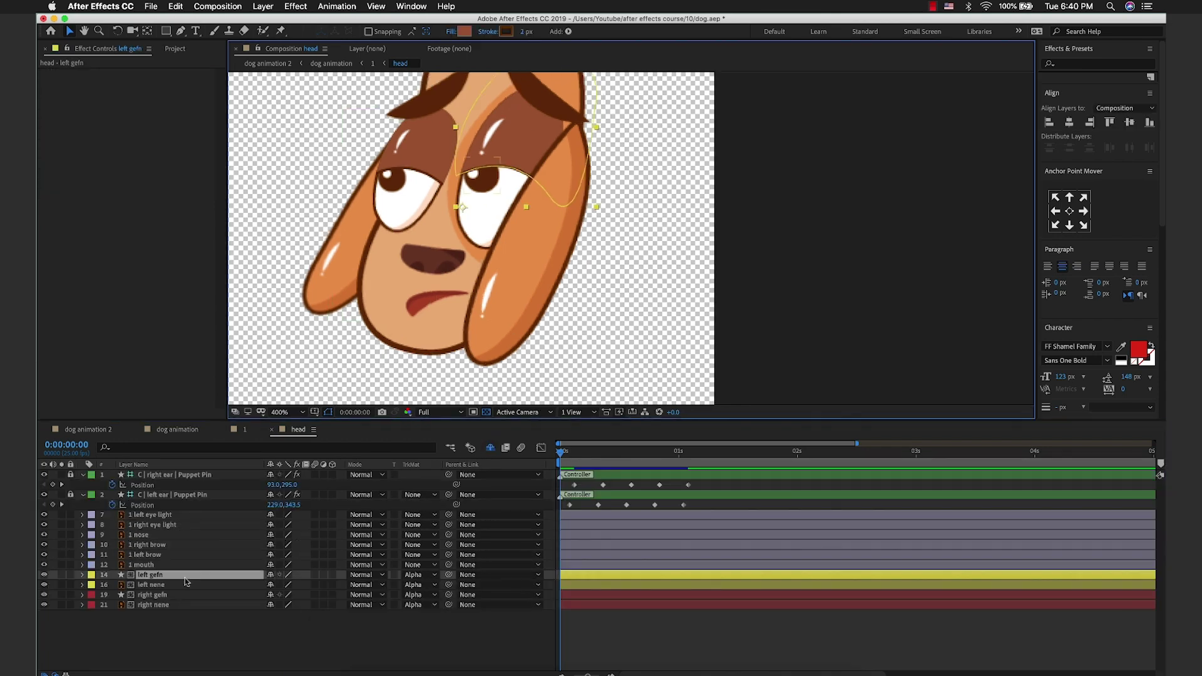
key(g)
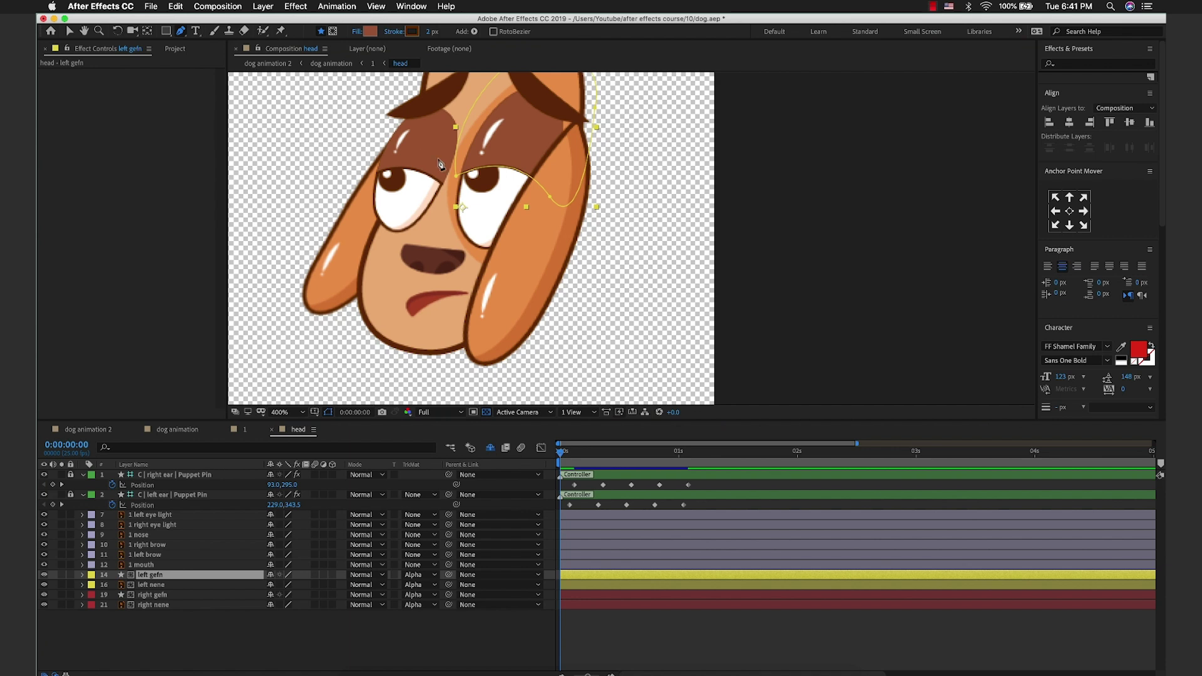
click(513, 169)
key(v)
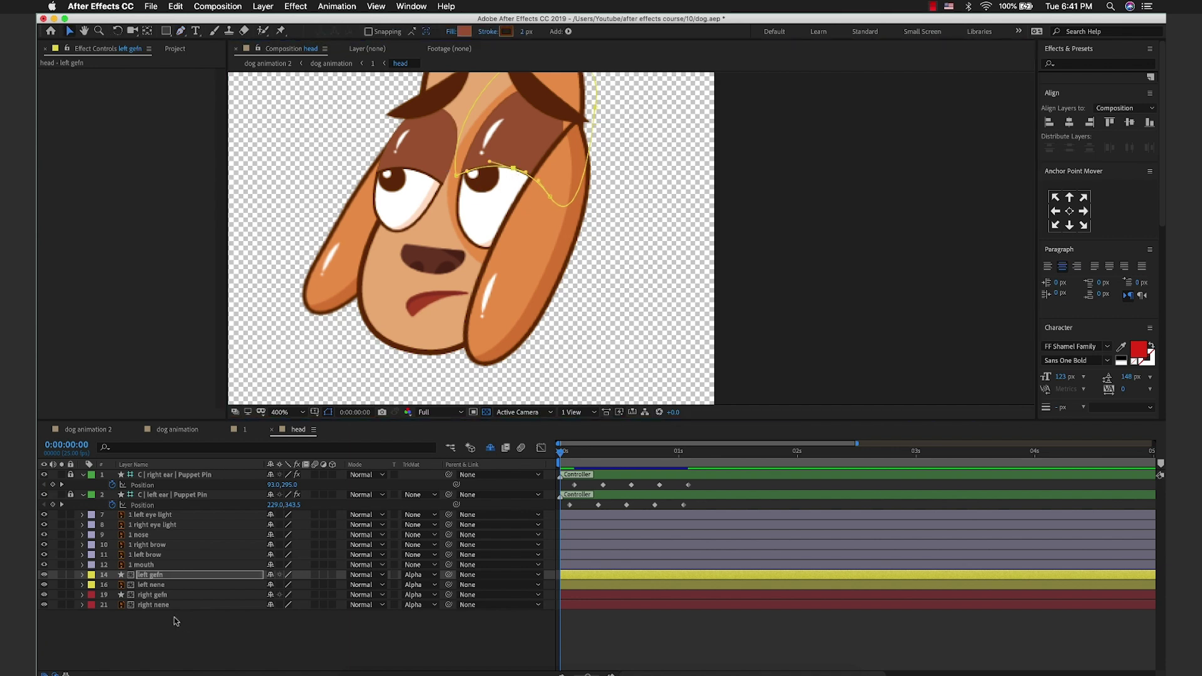
click(82, 576)
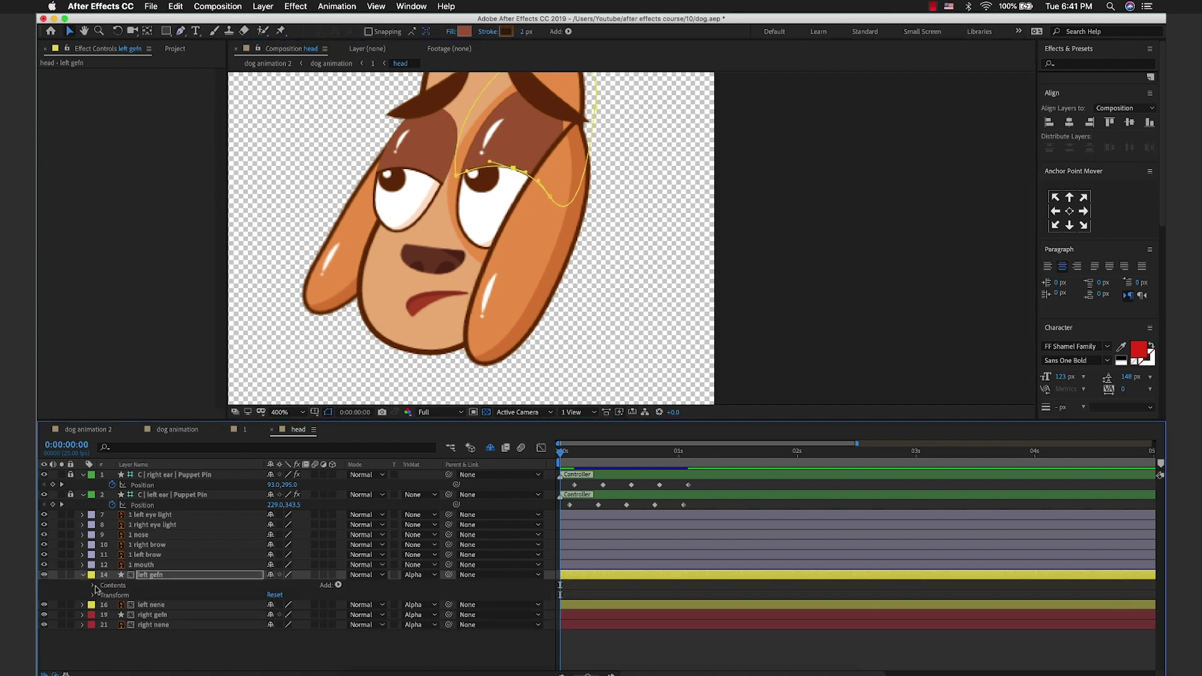
click(93, 585)
click(103, 596)
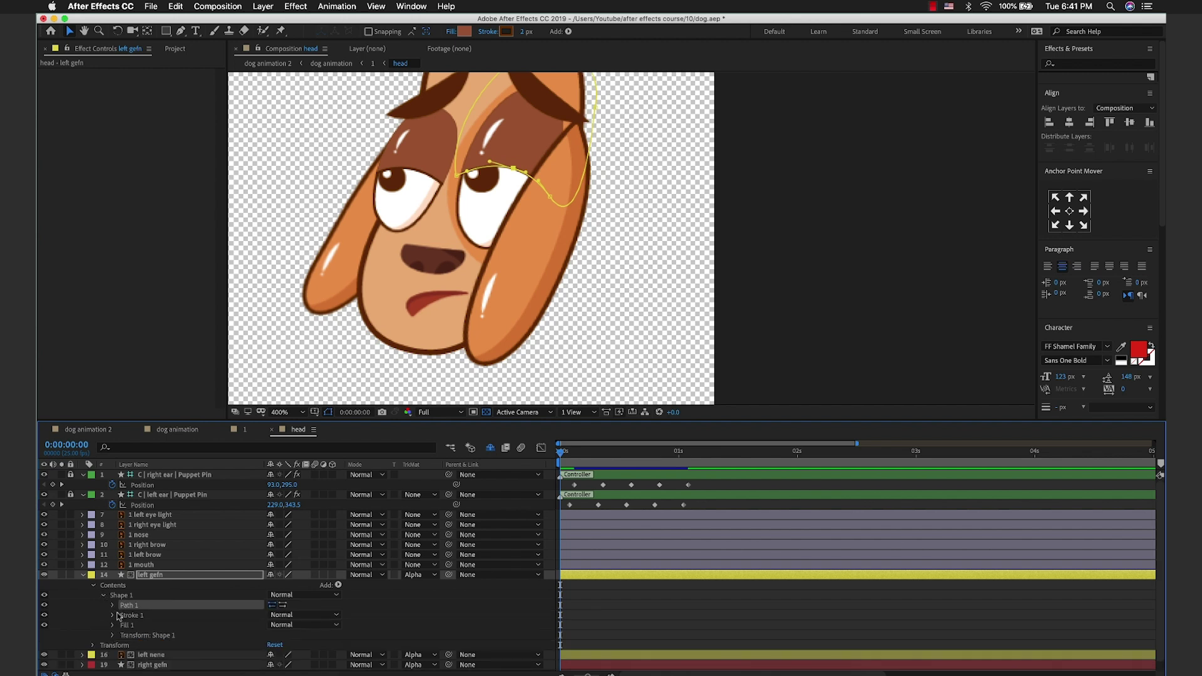
click(113, 605)
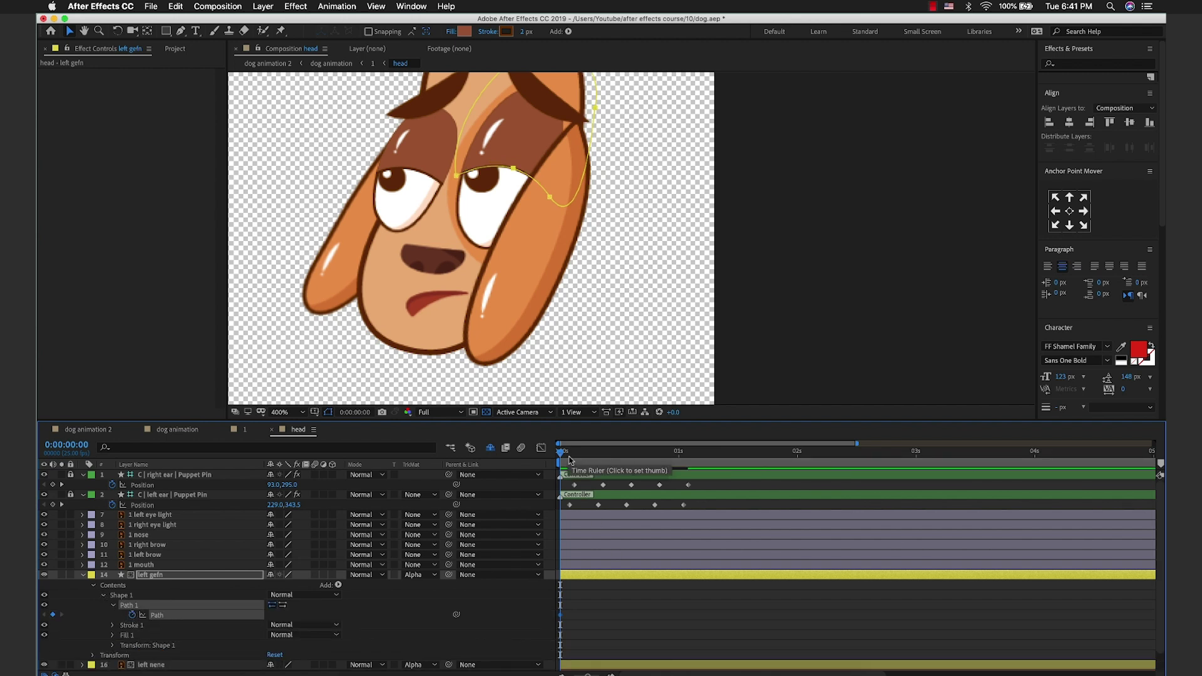
Step: At frame 4, pull the left gefn path points down over the eye
drag(570, 461, 579, 461)
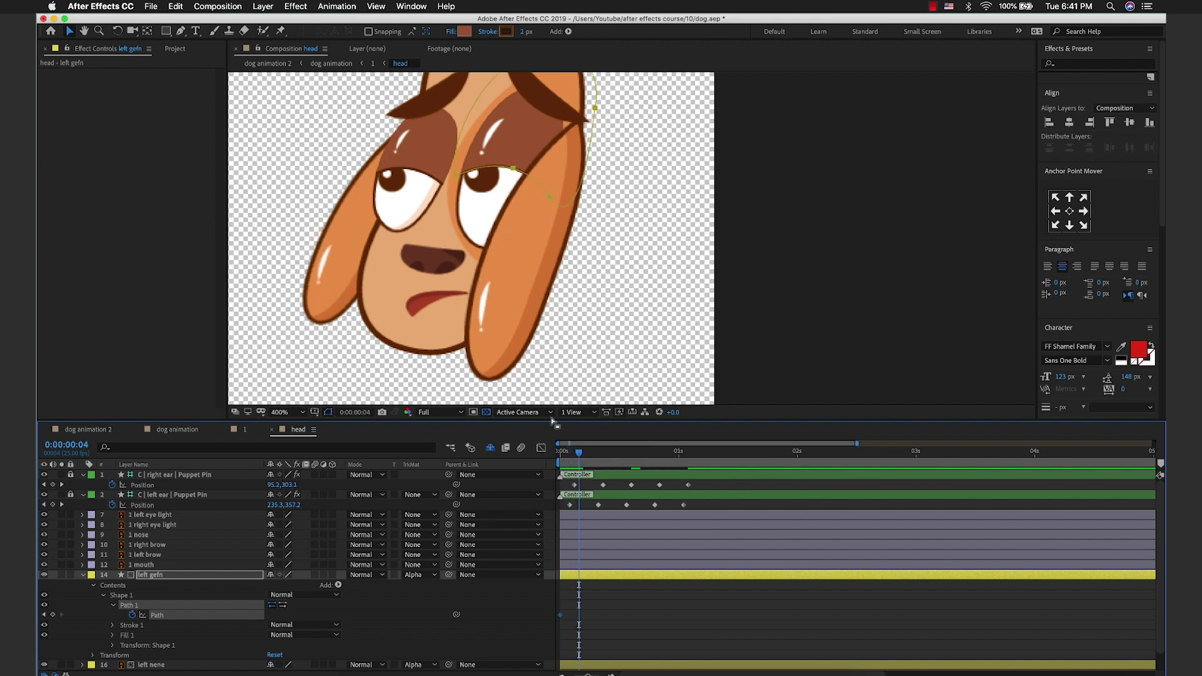
click(513, 169)
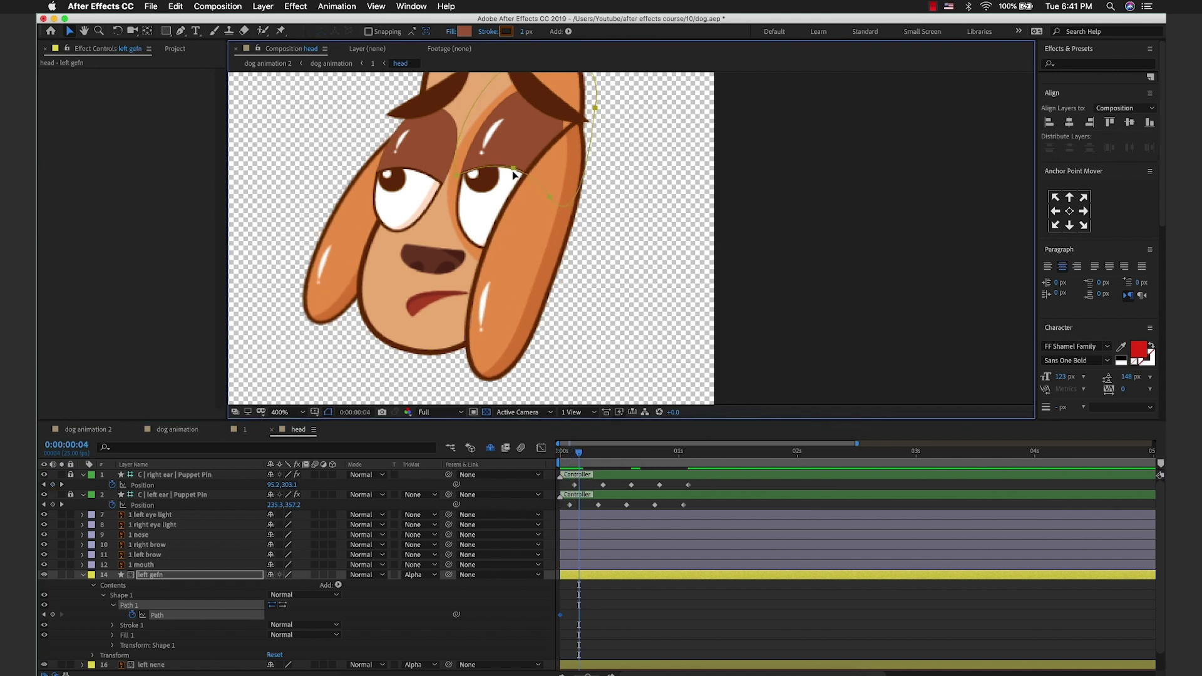
click(162, 577)
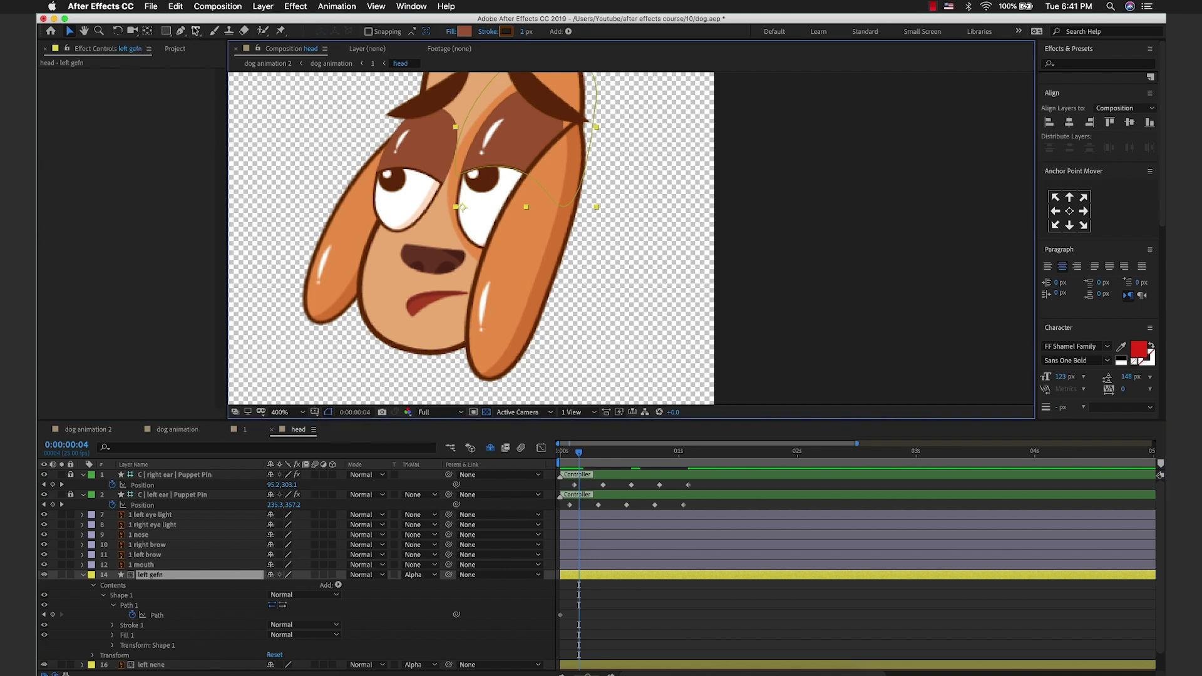
key(g)
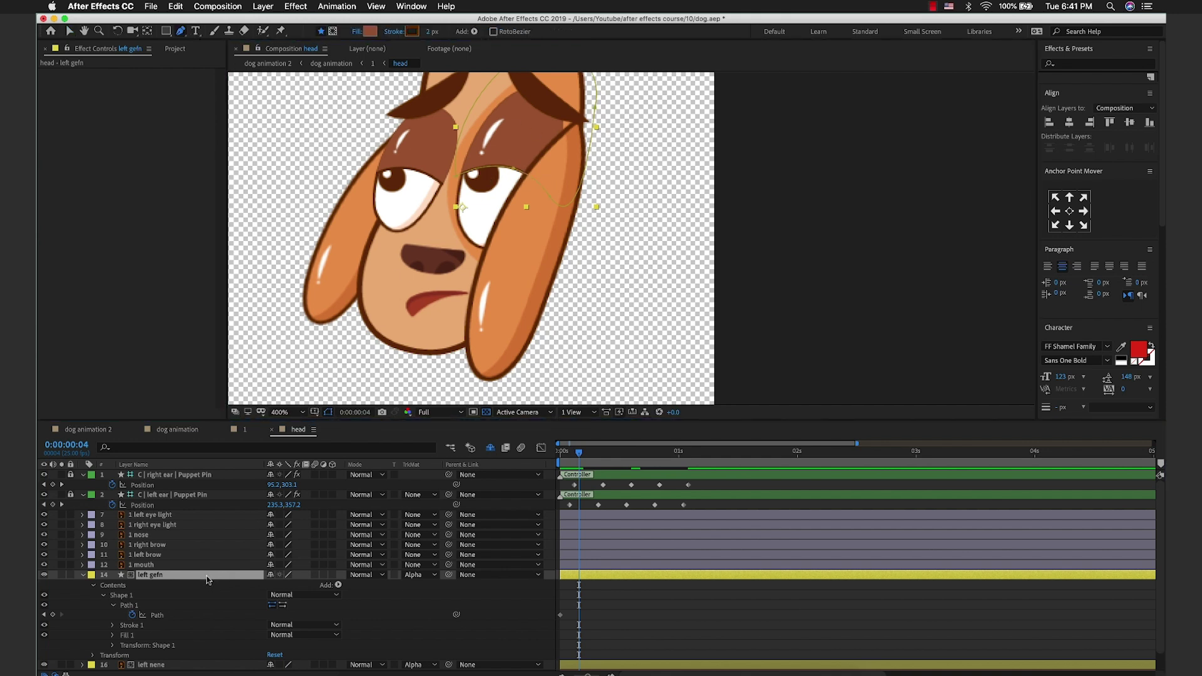
drag(517, 173, 446, 242)
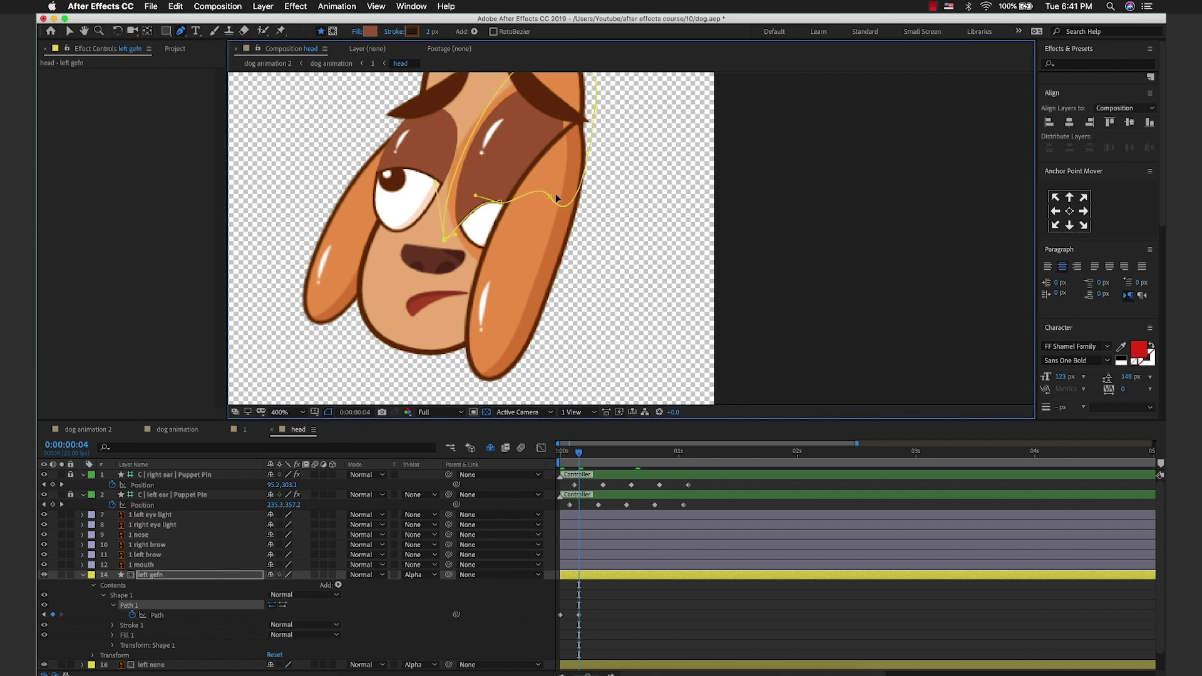
drag(551, 197, 538, 260)
drag(503, 205, 486, 259)
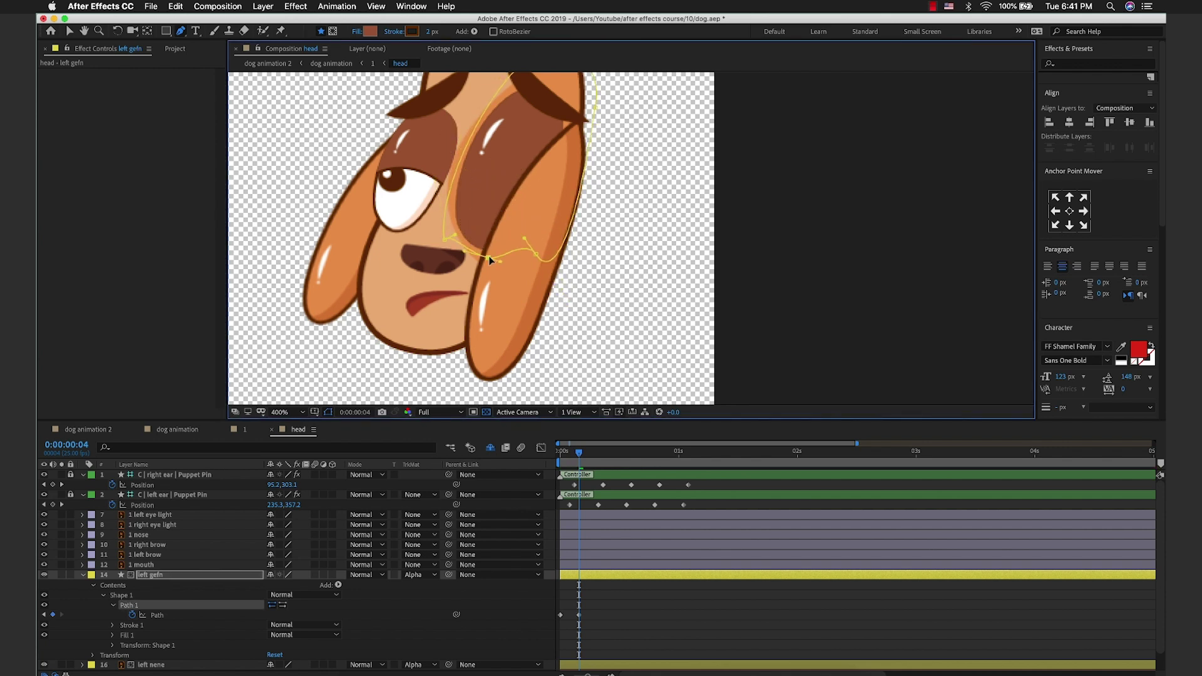
Step: Paste the earlier eyelid shape as a keyframe at frame 8
drag(570, 457, 551, 465)
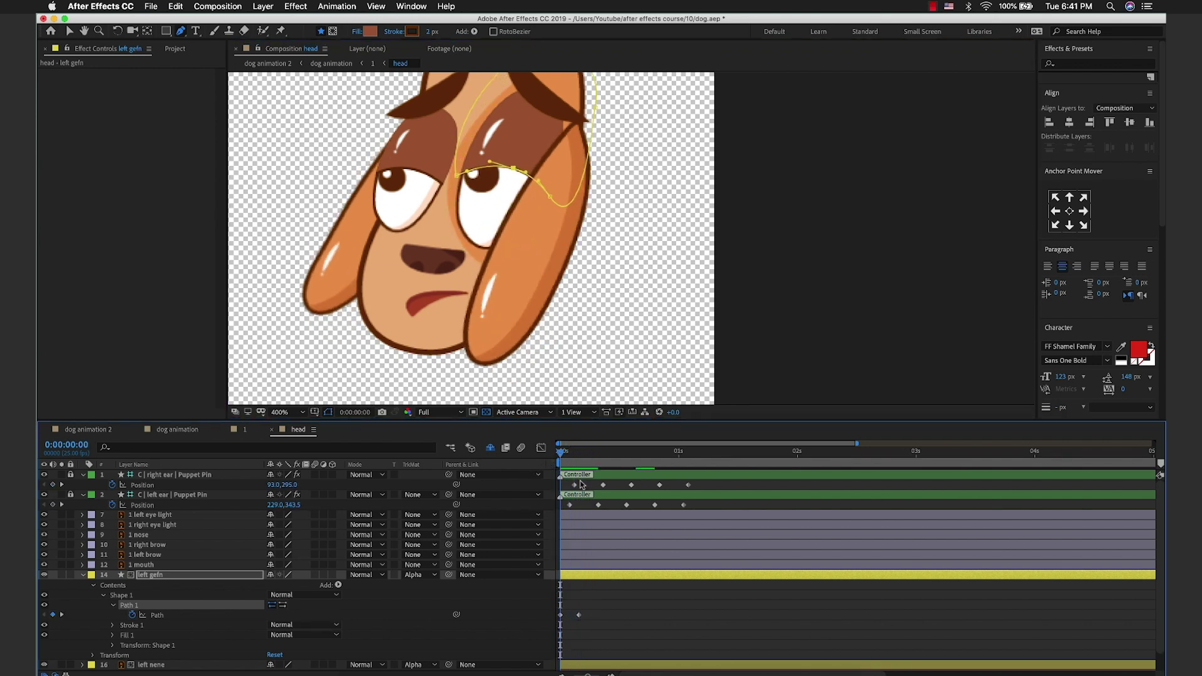
click(578, 455)
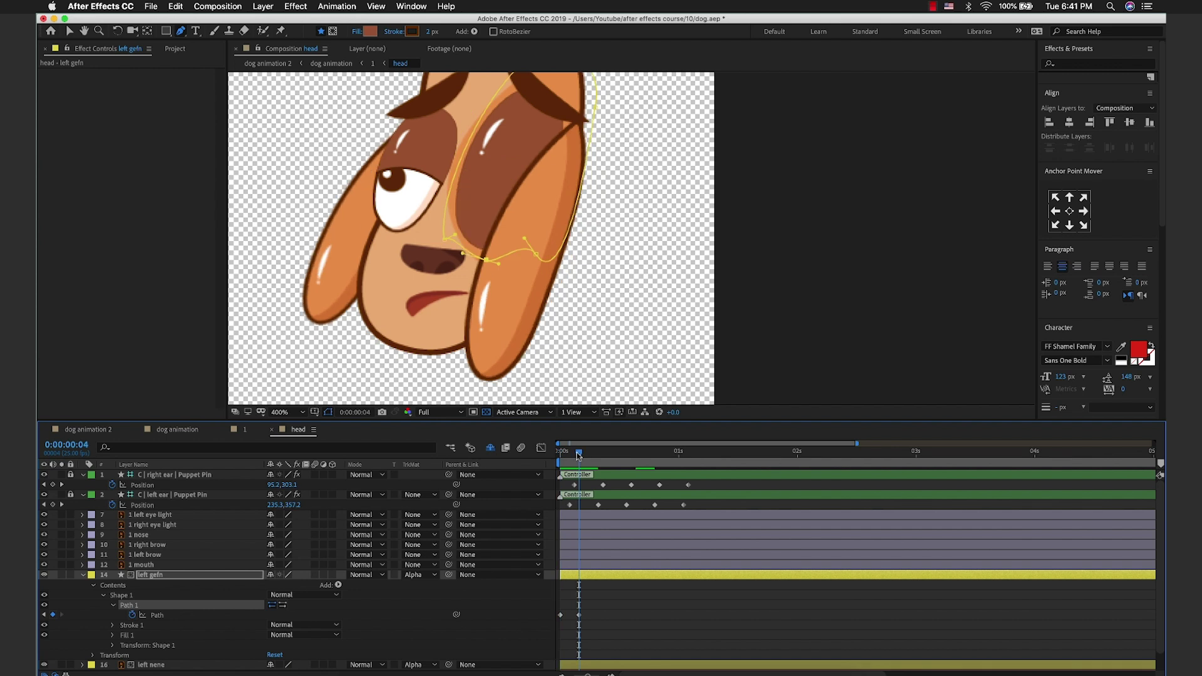
key(Page_Down)
key(Page_Down)
key(Page_Down)
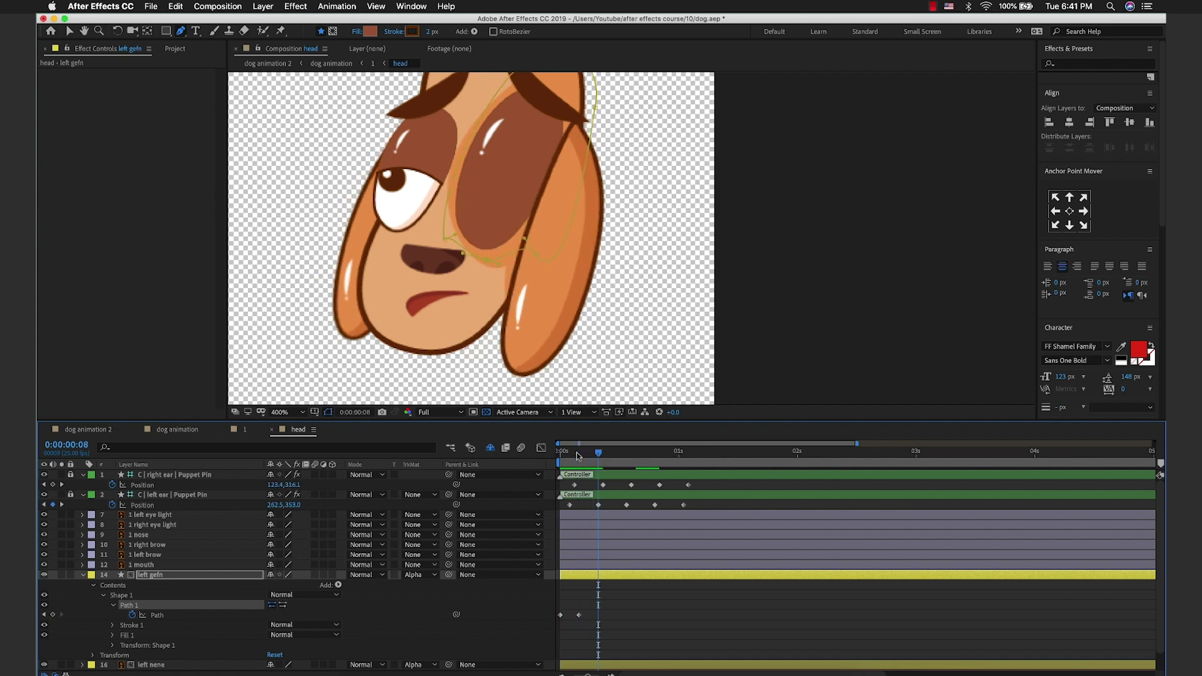
click(578, 615)
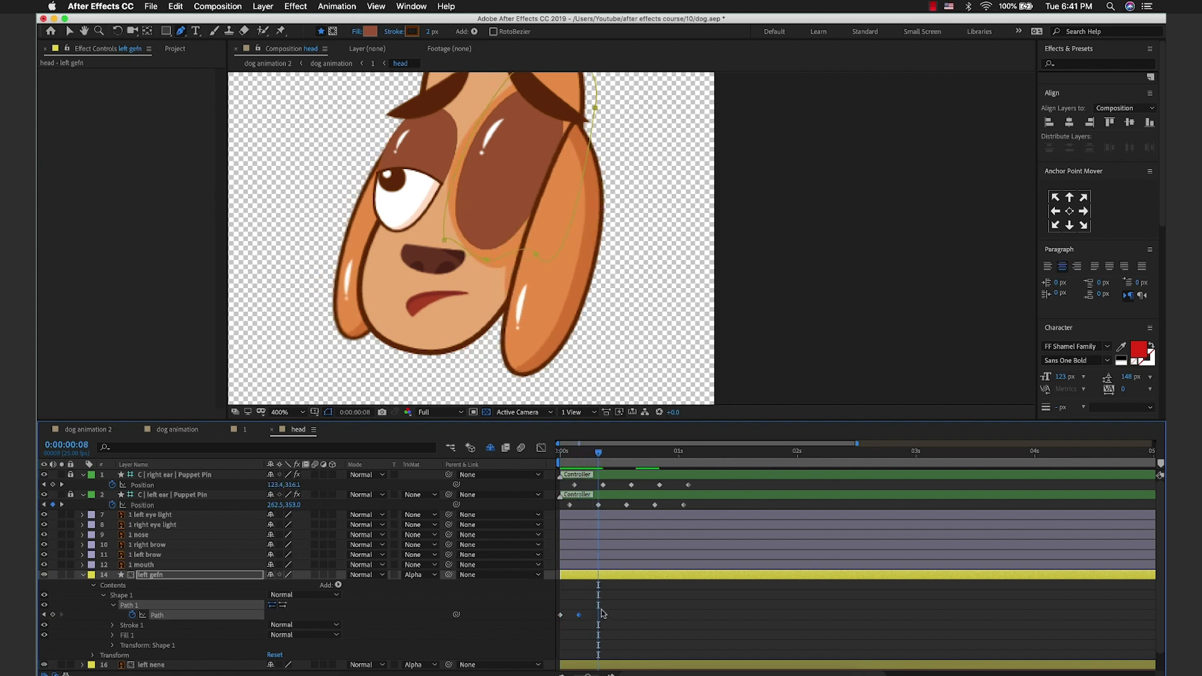
key(super+v)
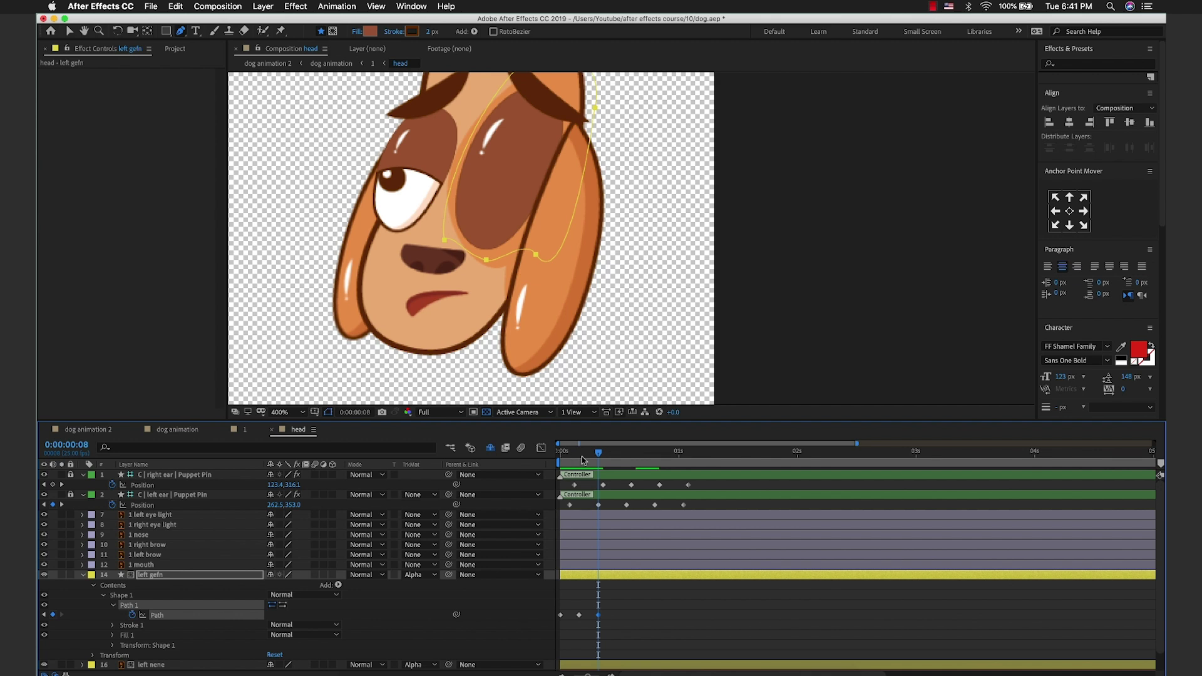
mouse_move(581, 460)
mouse_down()
mouse_move(599, 457)
mouse_move(618, 587)
mouse_up()
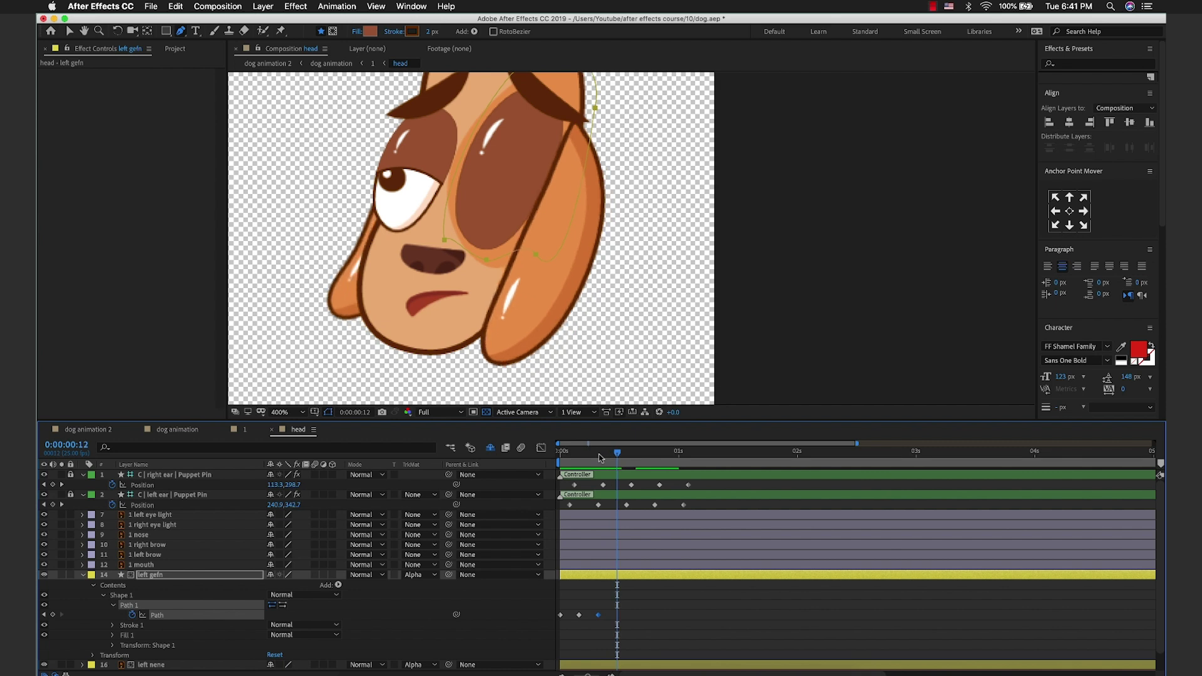
Step: Copy the first eyelid shape to frame 12 and preview the blink
click(561, 615)
key(ctrl+c)
key(ctrl+v)
key(Home)
key(space)
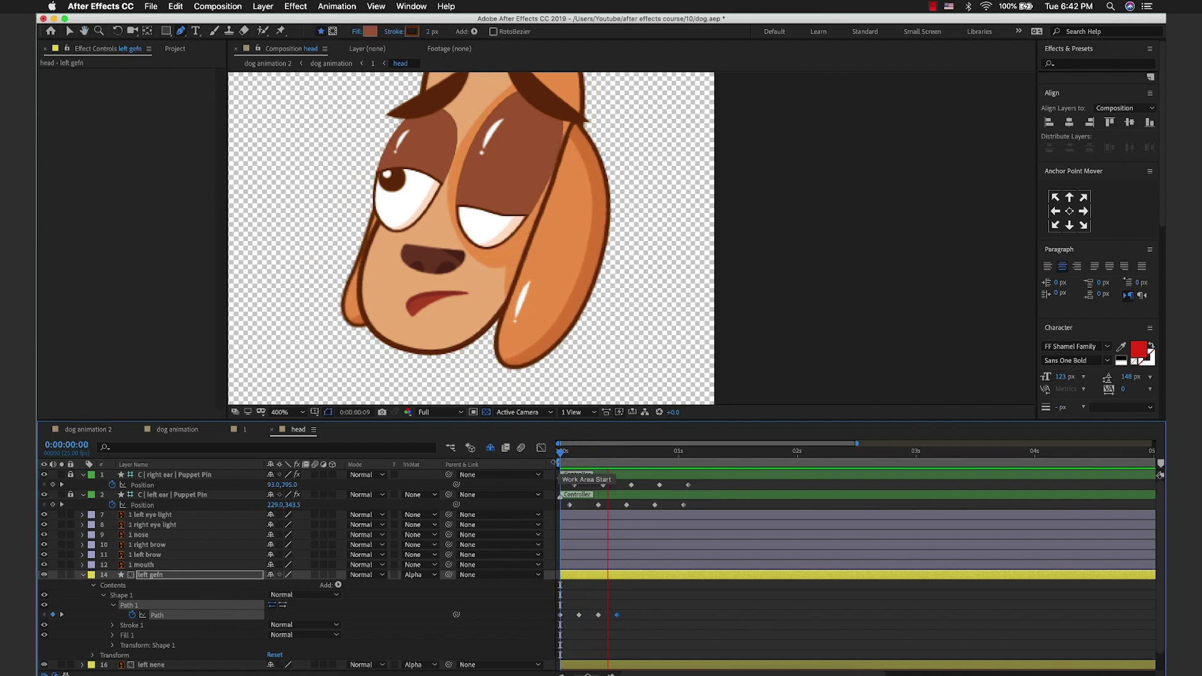
click(83, 574)
Step: Expand the right gefn layer to its Path property and enable the Path stopwatch
click(164, 594)
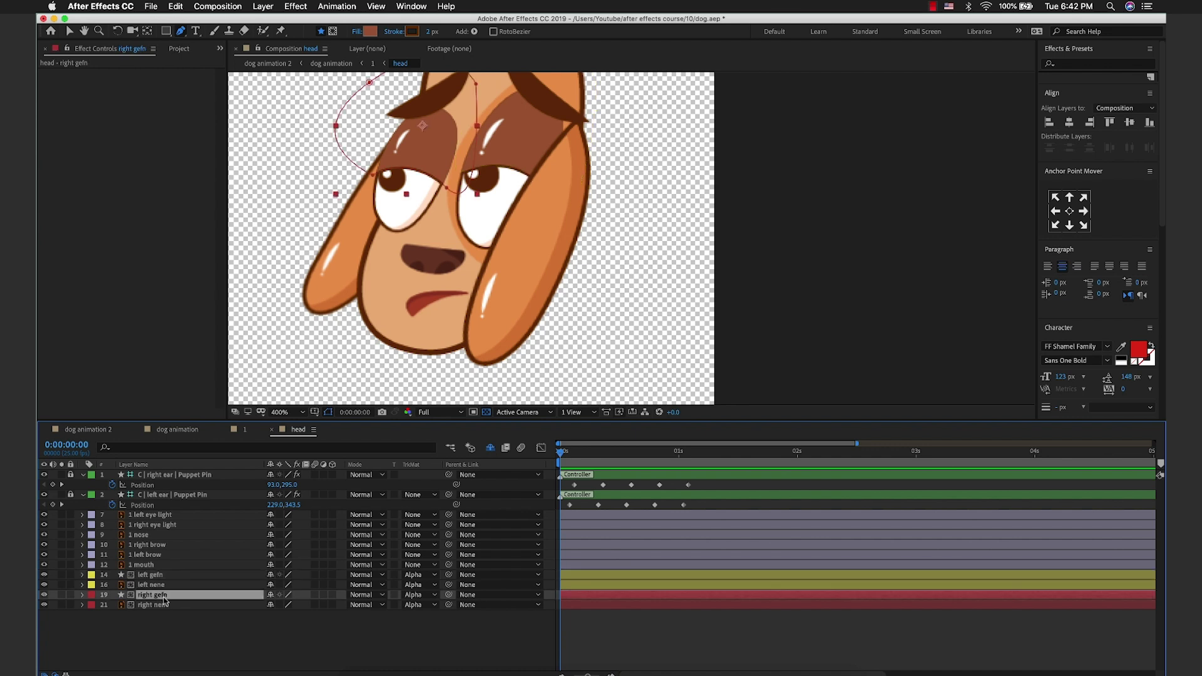
click(413, 174)
click(82, 595)
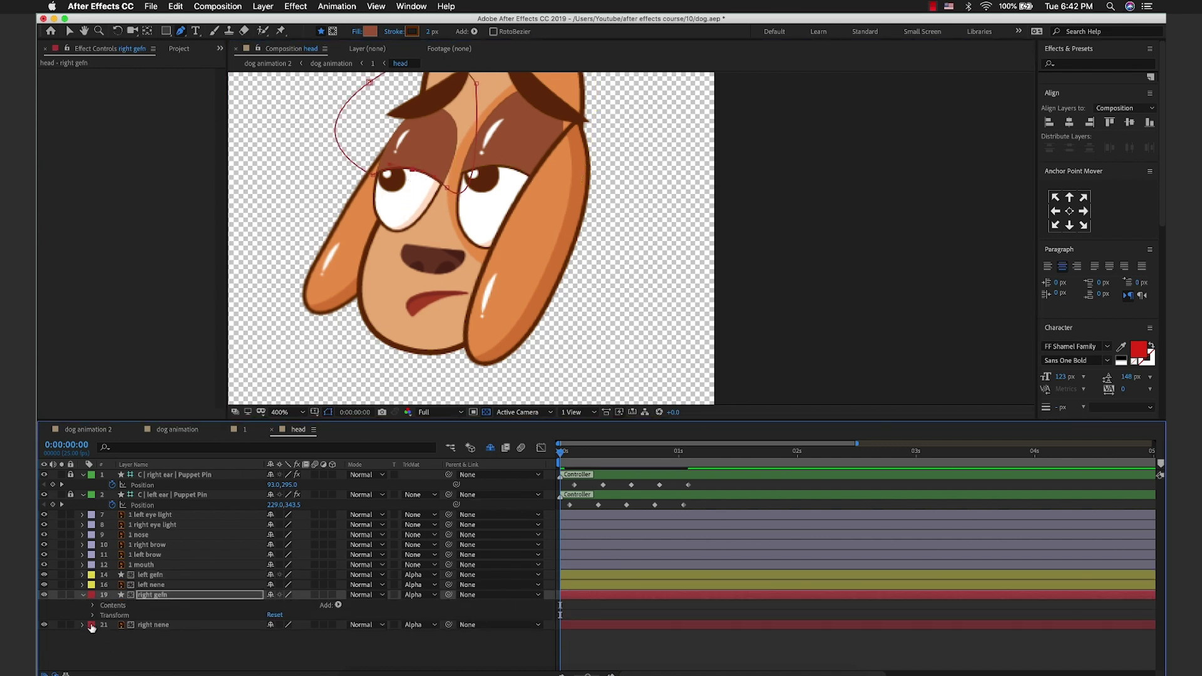
click(94, 605)
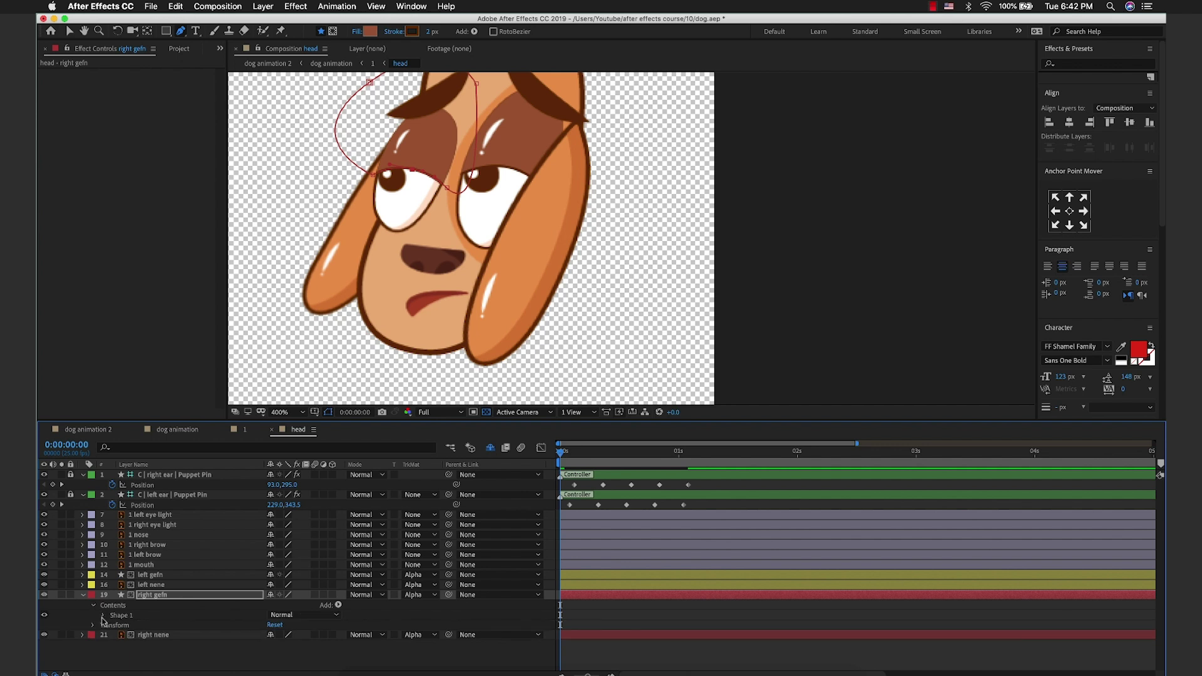
click(103, 615)
click(113, 626)
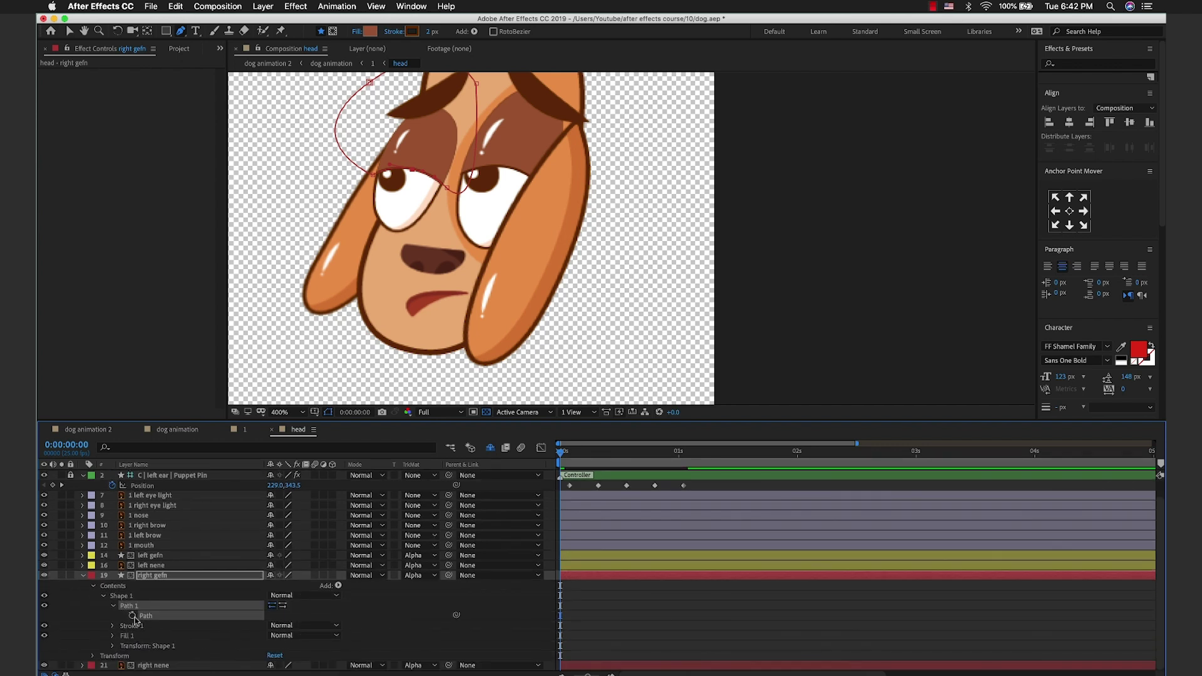
click(133, 616)
Step: At frame 4, reshape the right eyelid so it covers the eye
key(Page_Down)
key(Page_Down)
key(Page_Down)
key(Page_Down)
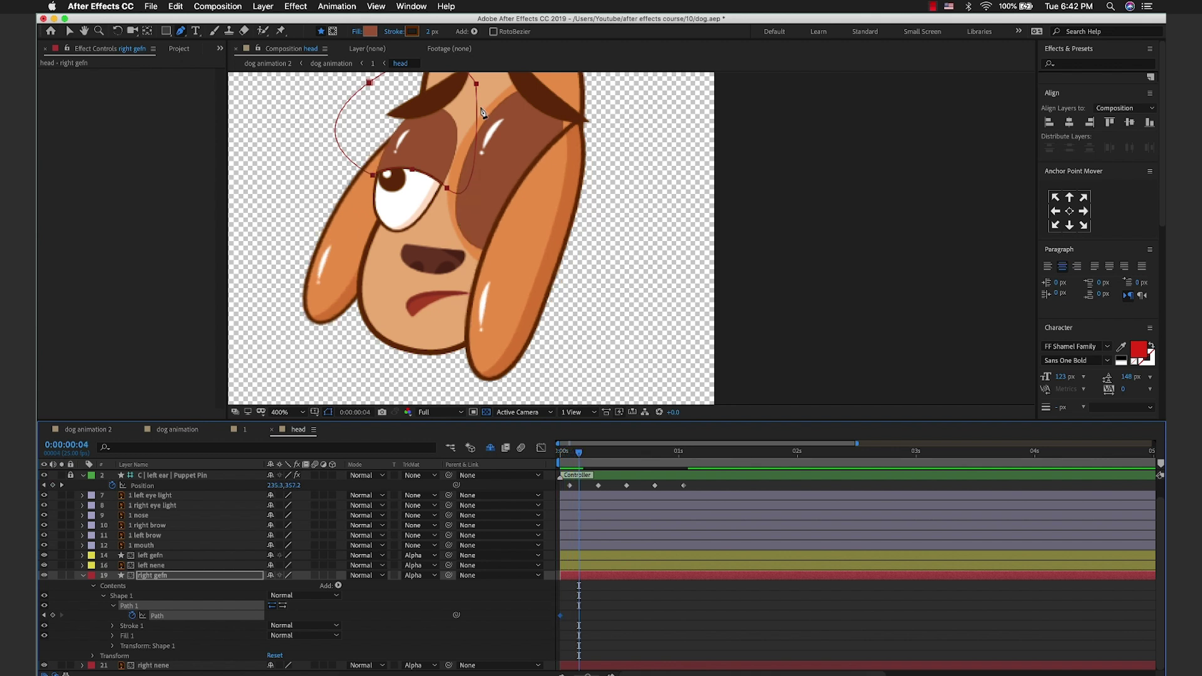
click(203, 576)
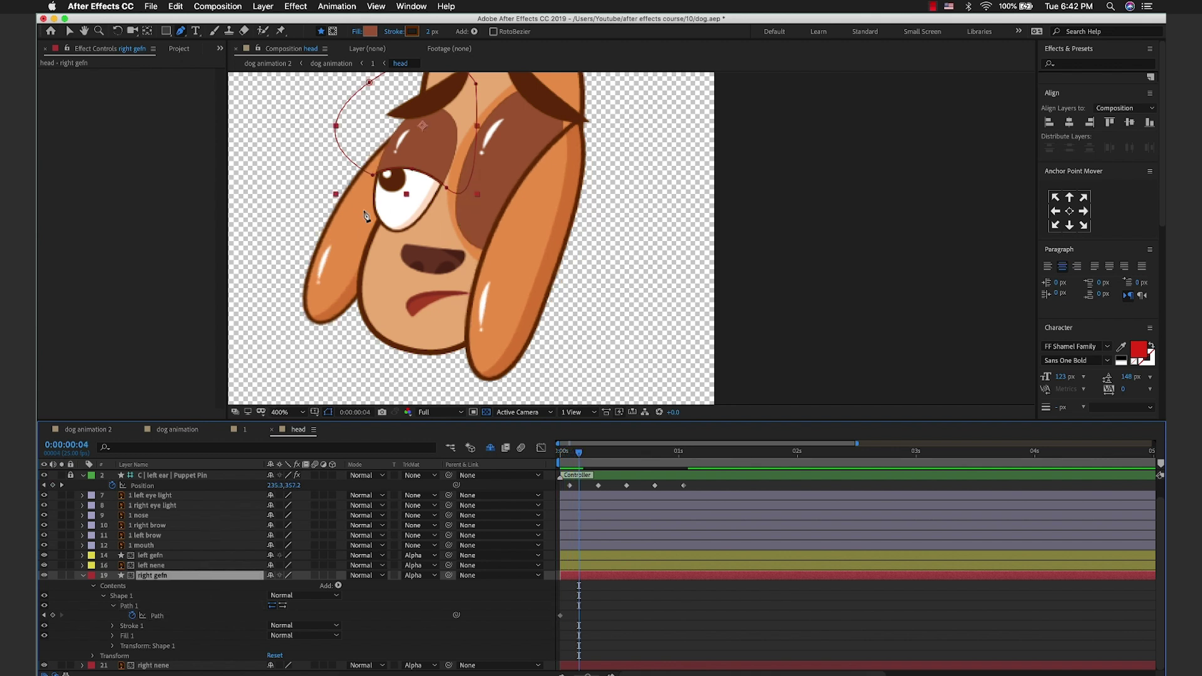
mouse_move(415, 173)
mouse_down()
mouse_move(448, 196)
mouse_move(439, 246)
mouse_up()
mouse_move(373, 174)
mouse_down()
mouse_move(353, 220)
mouse_move(400, 245)
mouse_up()
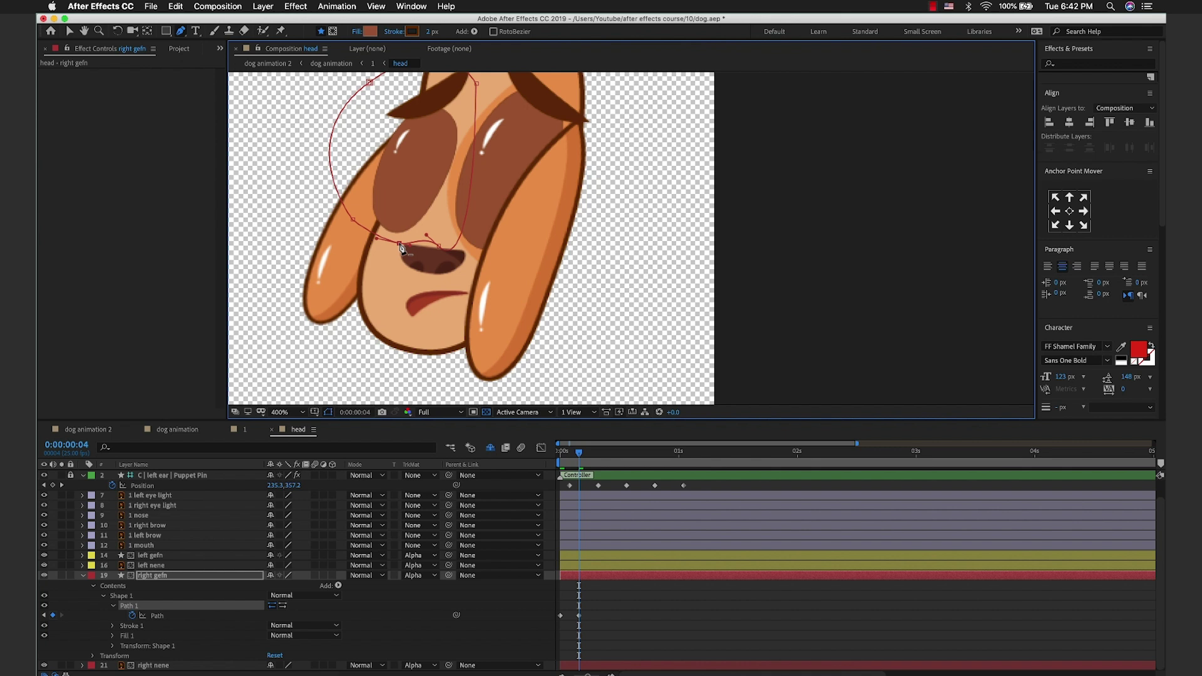
Step: Paste the starting eyelid shape as keyframes at frames 8 and 12
key(Page_Down)
key(Page_Down)
key(Page_Down)
key(Page_Down)
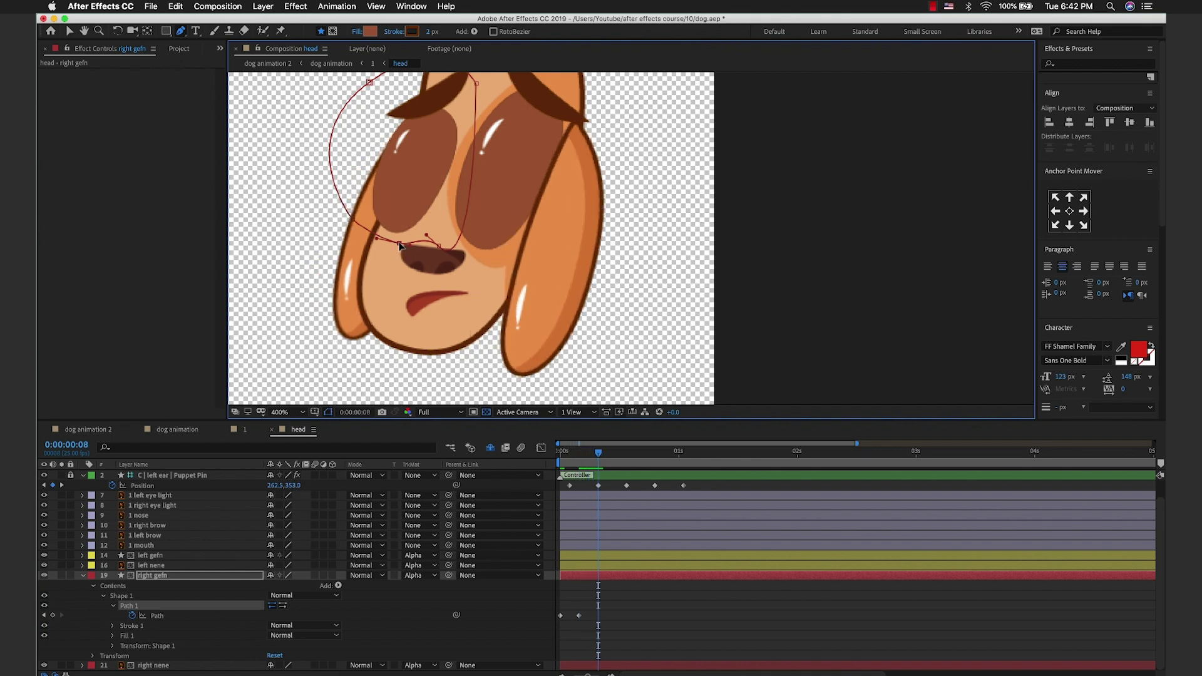
click(579, 616)
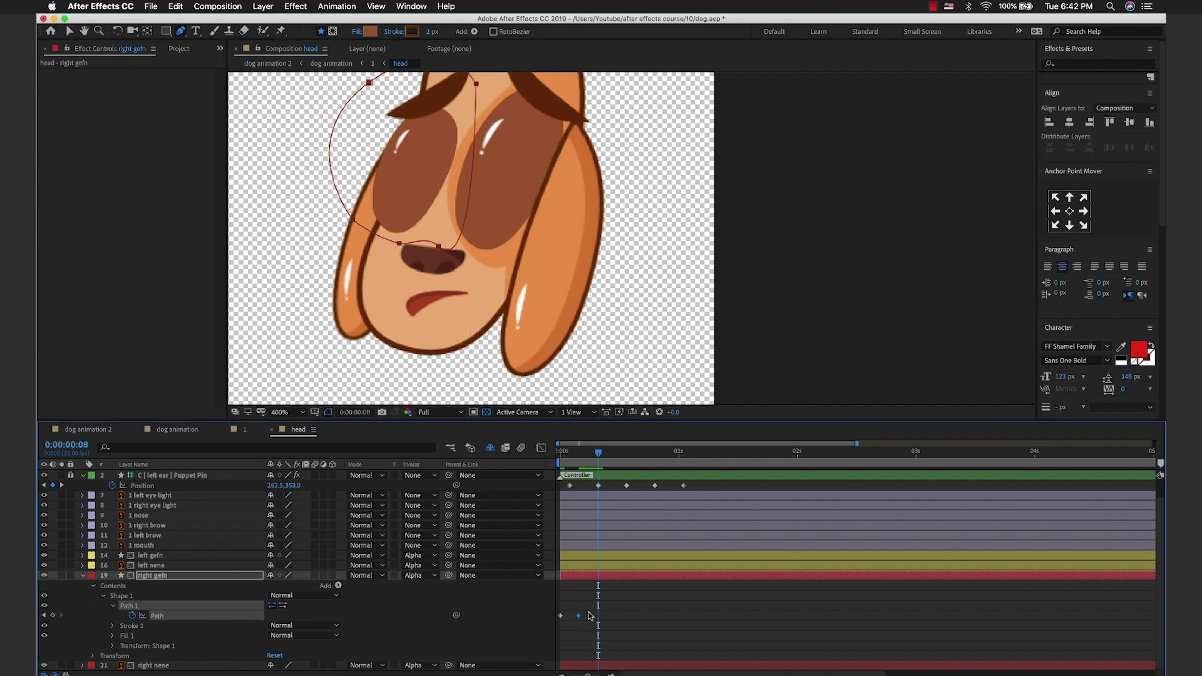
key(super+c)
key(super+v)
key(Page_Down)
key(Page_Down)
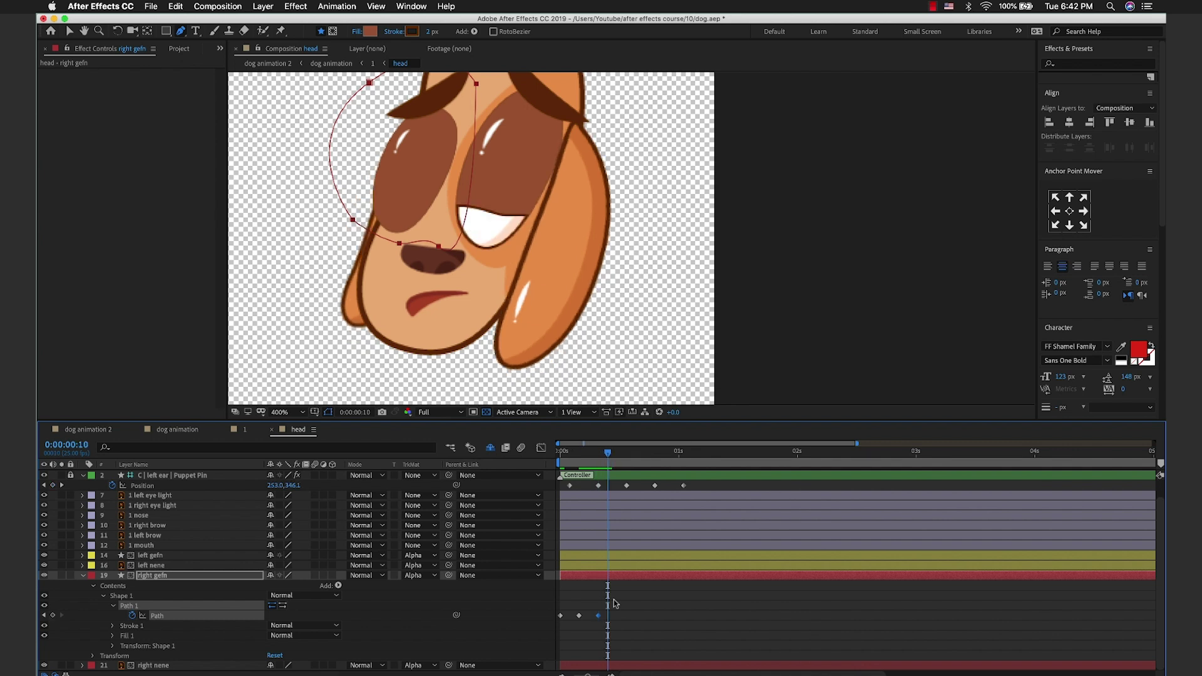
key(Page_Down)
key(Page_Down)
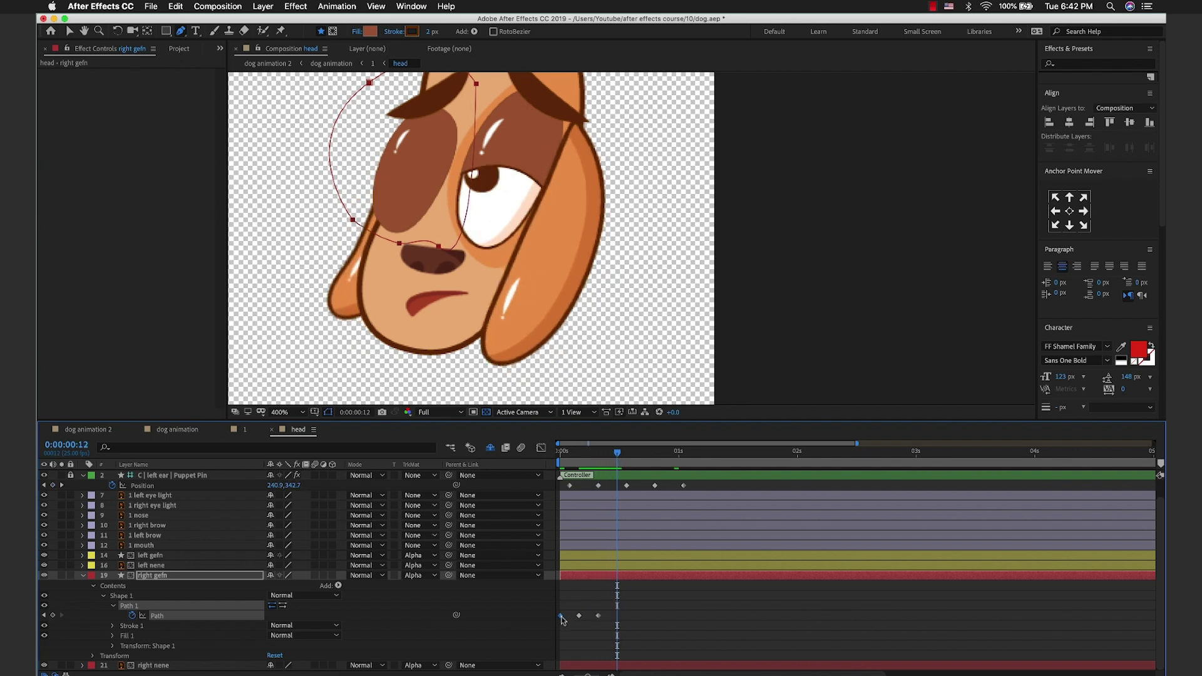
key(super+c)
key(super+v)
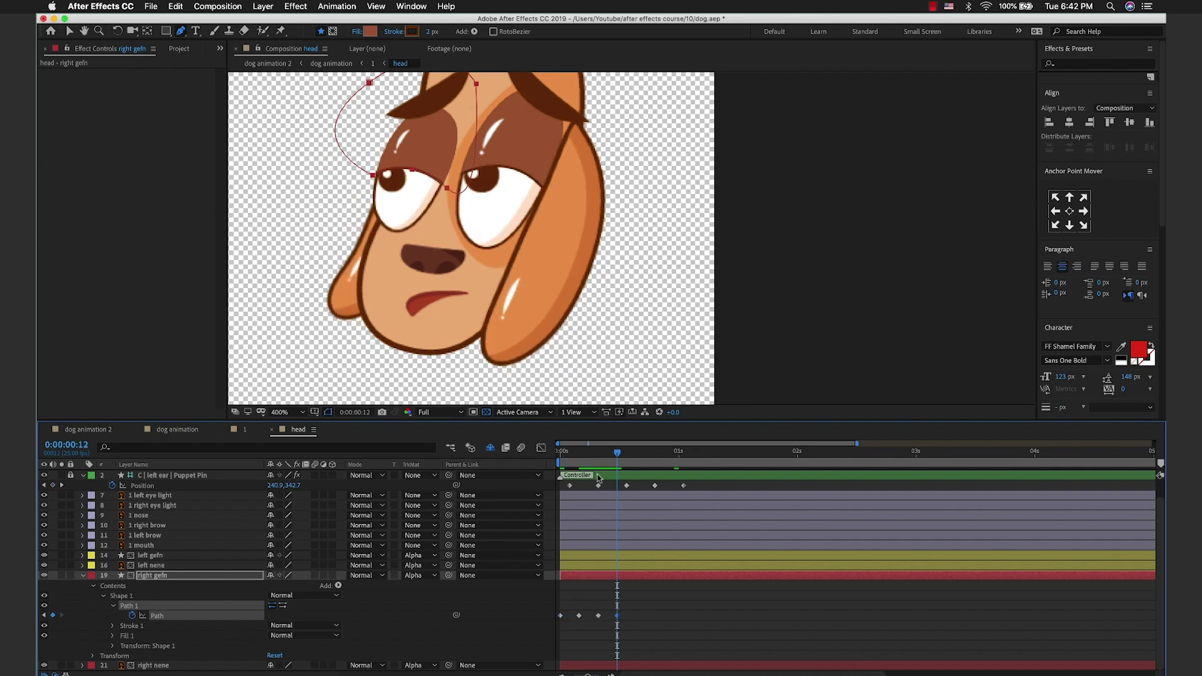
Step: Preview the right eyelid blink and collapse the right gefn properties
key(Home)
key(space)
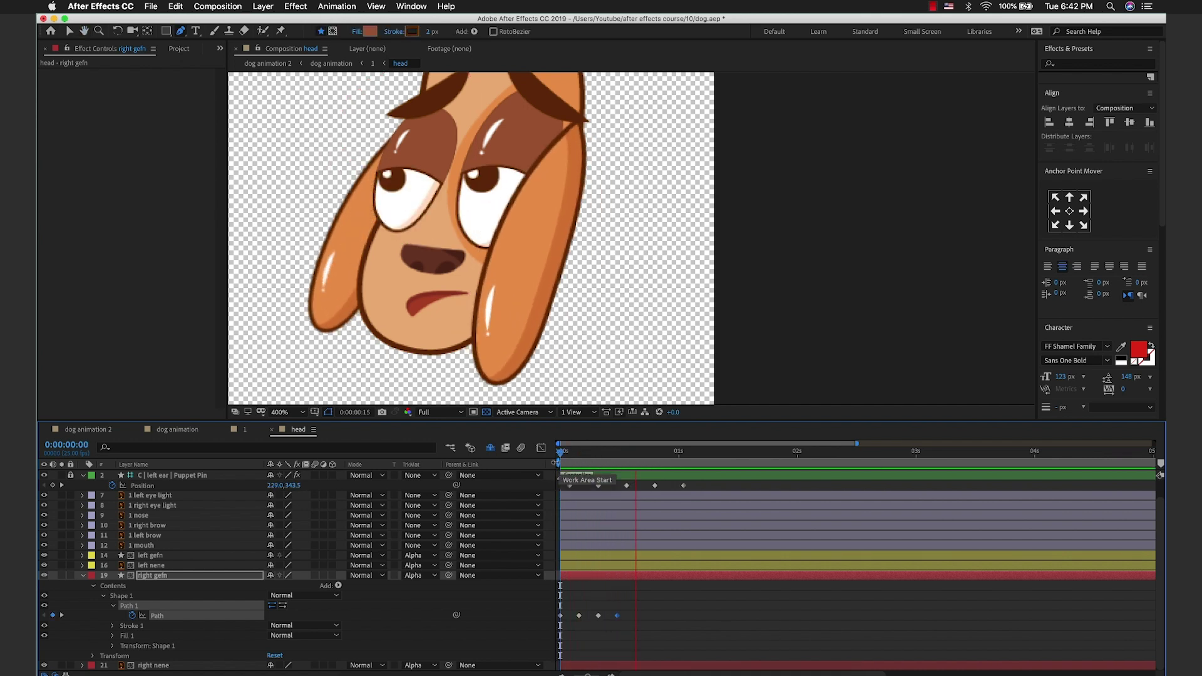
key(space)
click(83, 576)
key(v)
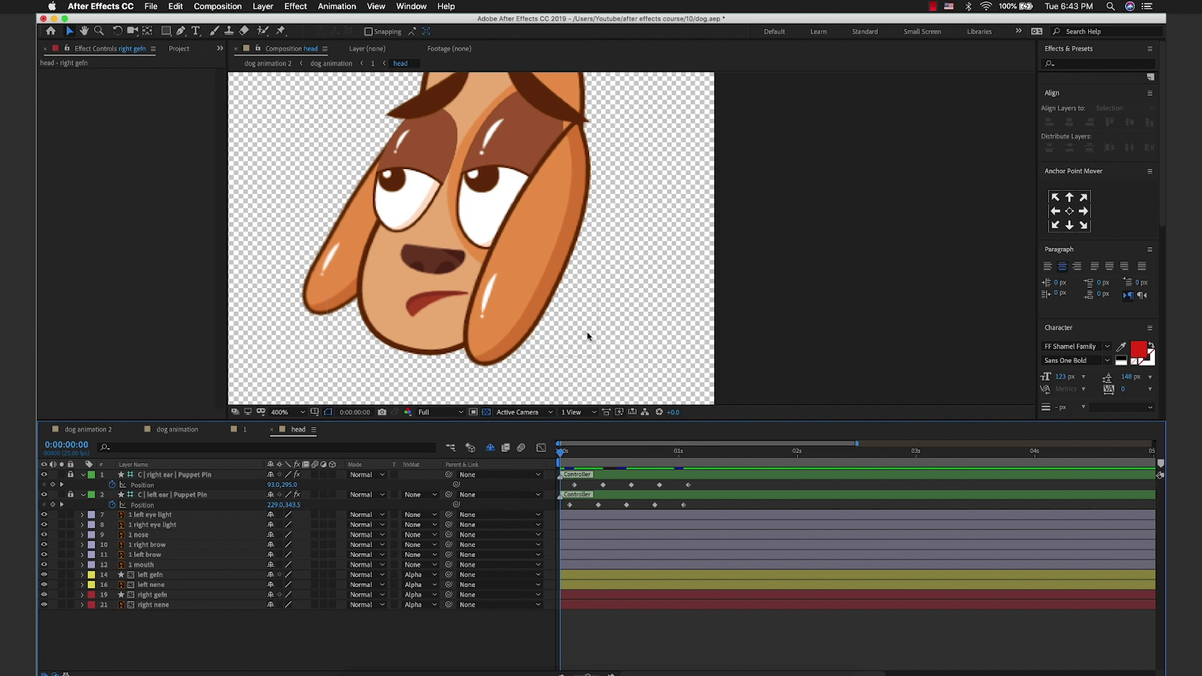
Step: Preview the head animation and briefly check the left nene layer's Position
key(space)
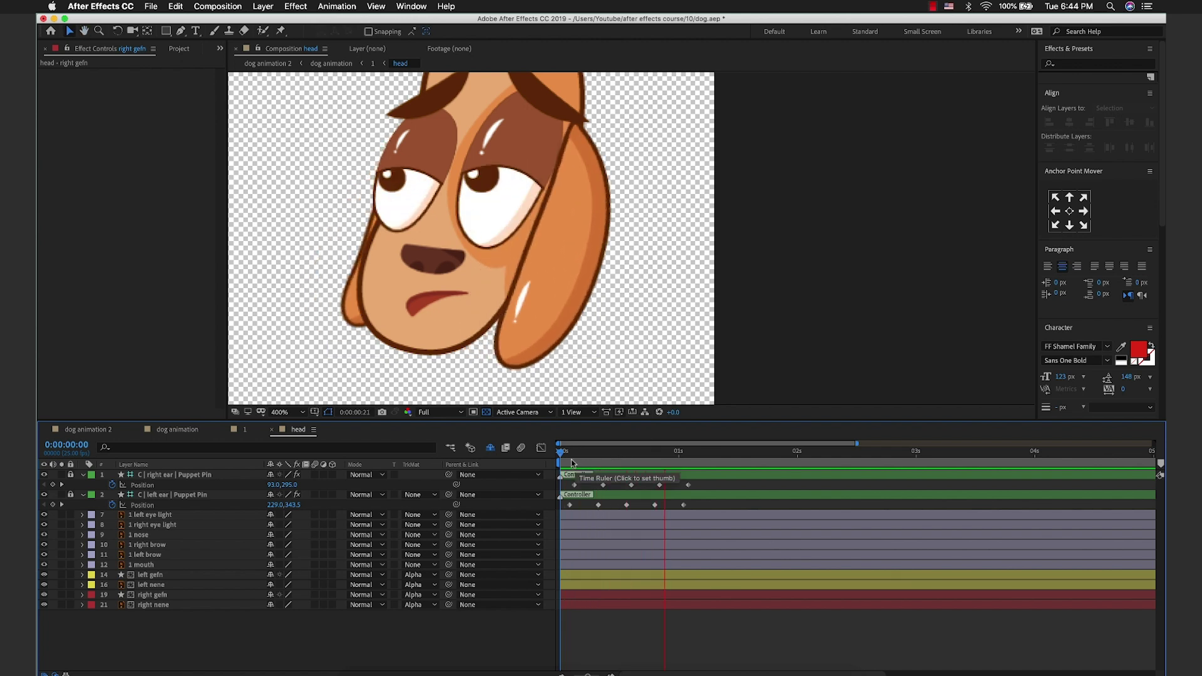
key(space)
click(174, 586)
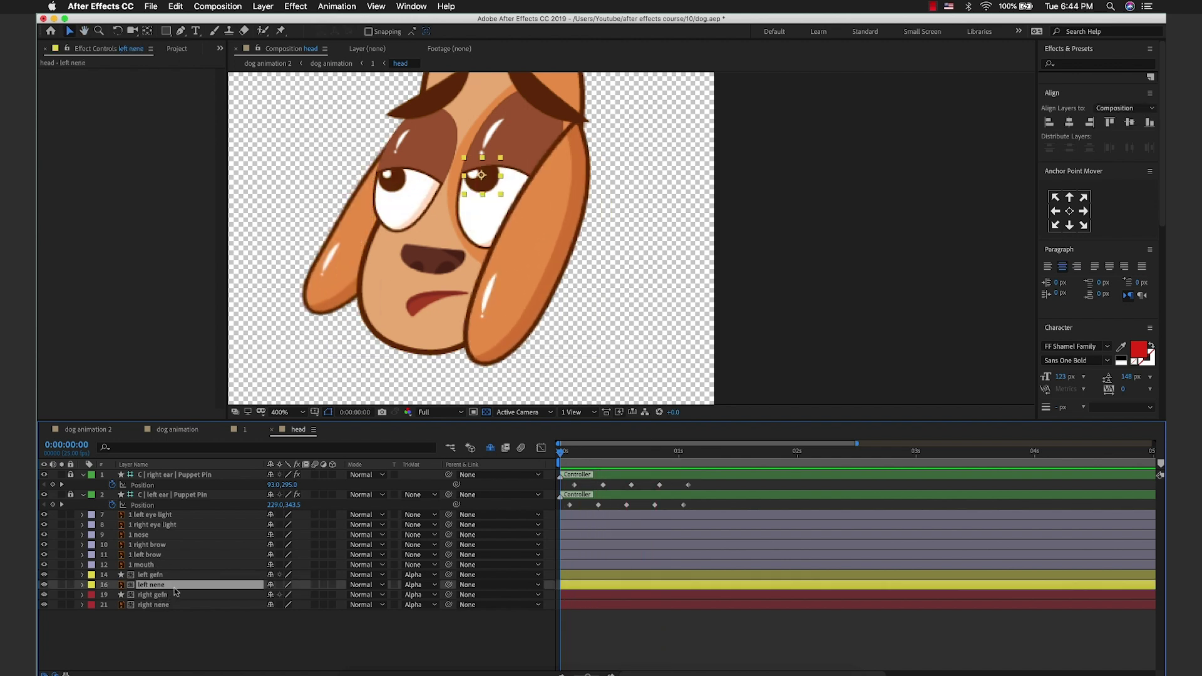
key(p)
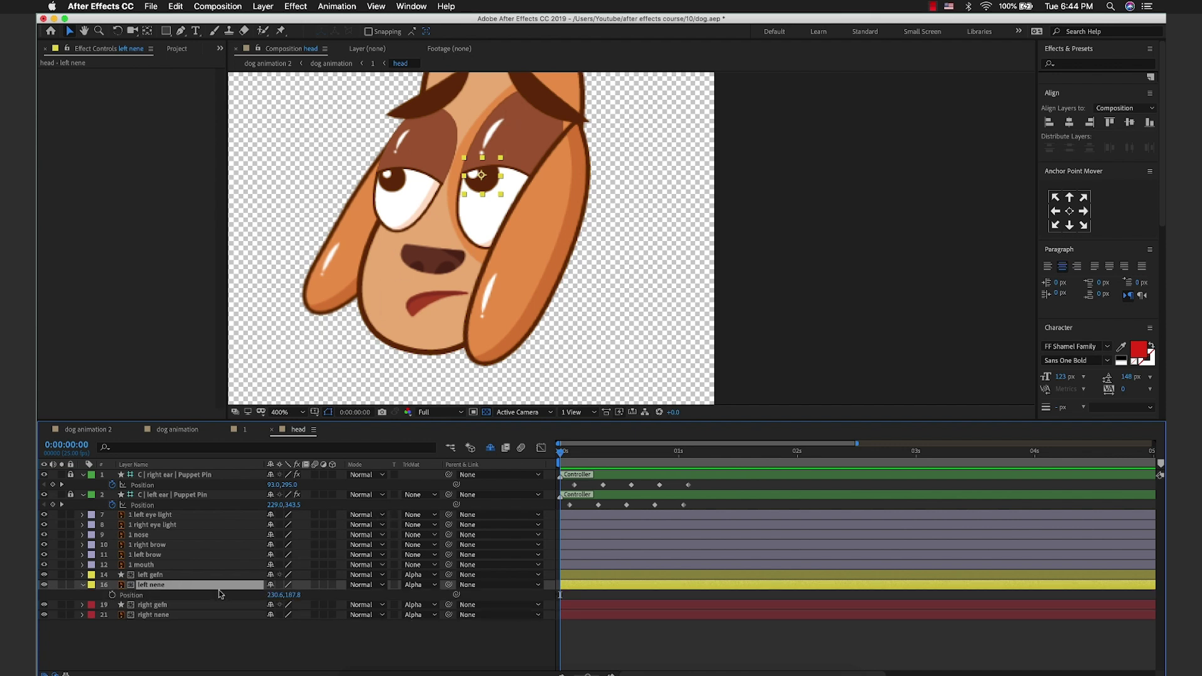
key(p)
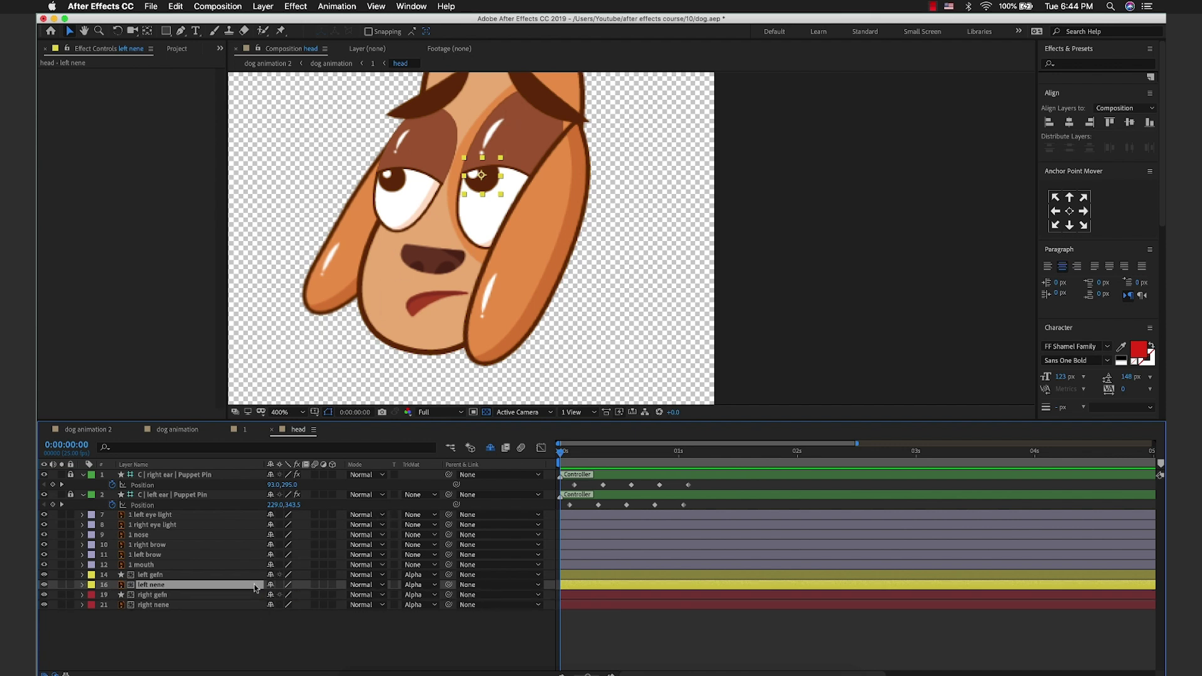
Step: Preview the full dog animation in comp 1 and deselect all layers
click(243, 431)
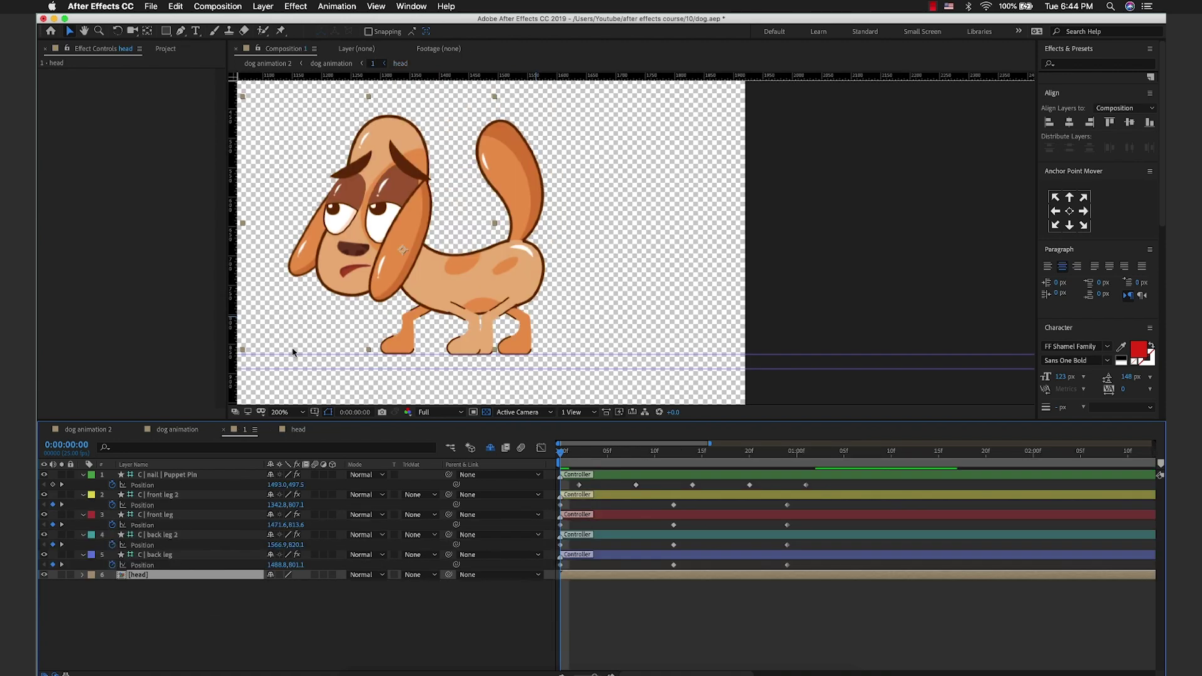
key(space)
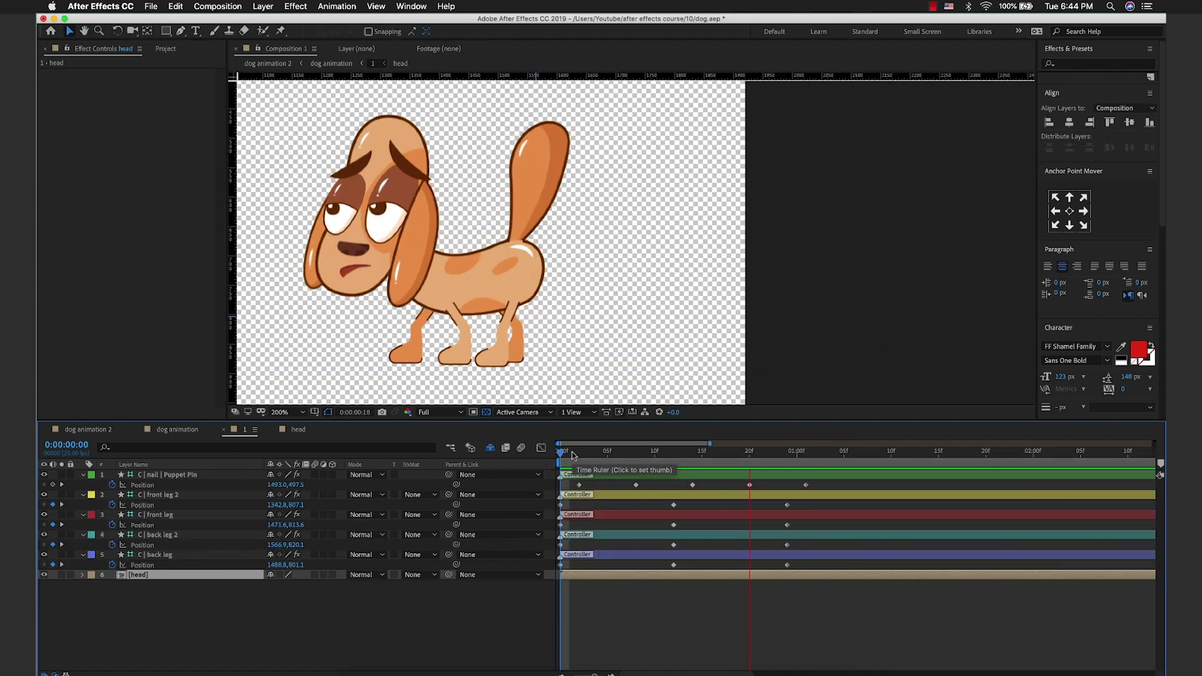
click(559, 458)
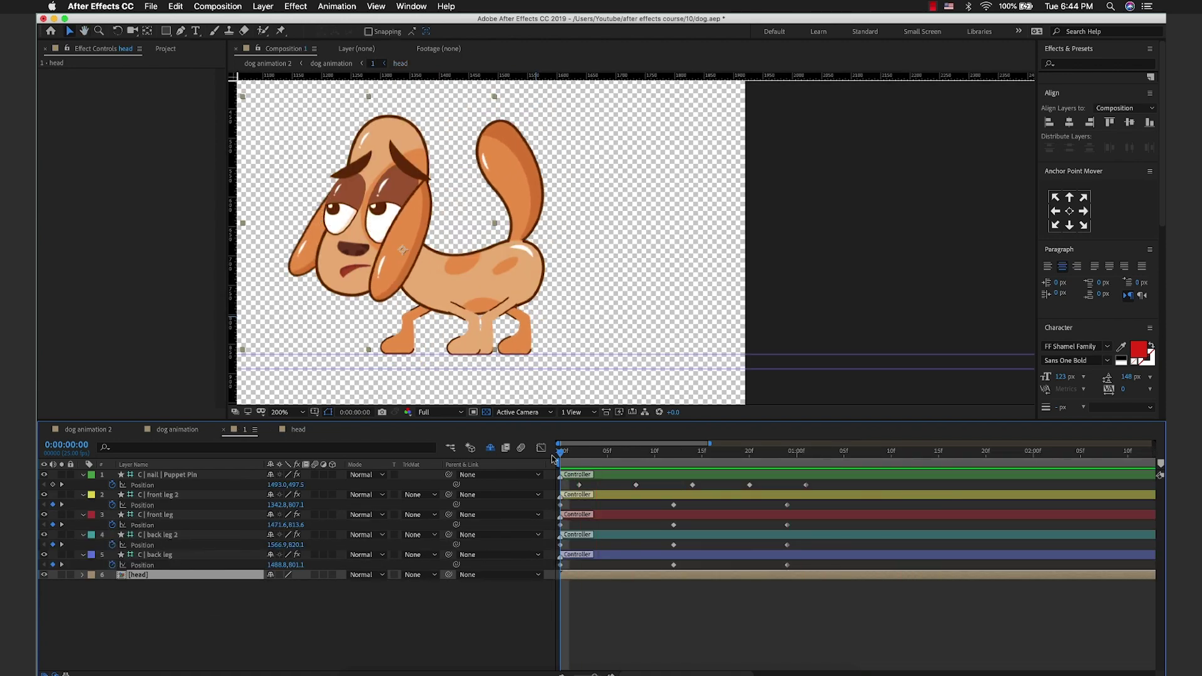
key(F2)
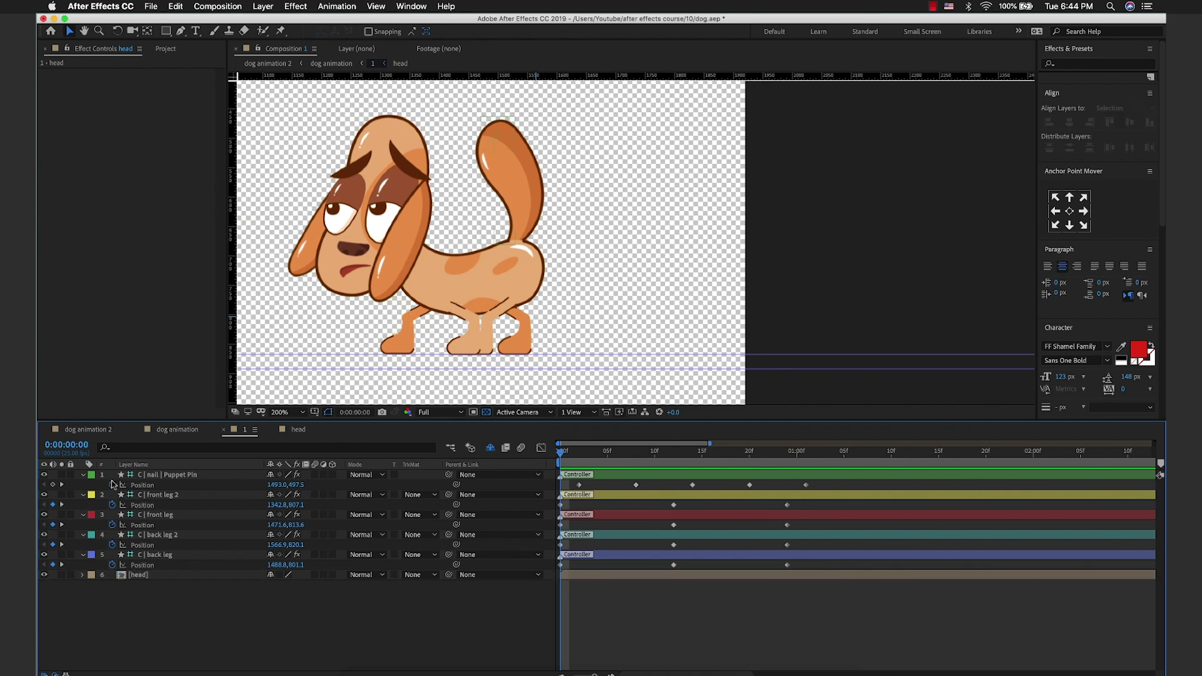
Step: Add a loopOutDuration cycle expression to the tail controller's Position
alt+click(113, 486)
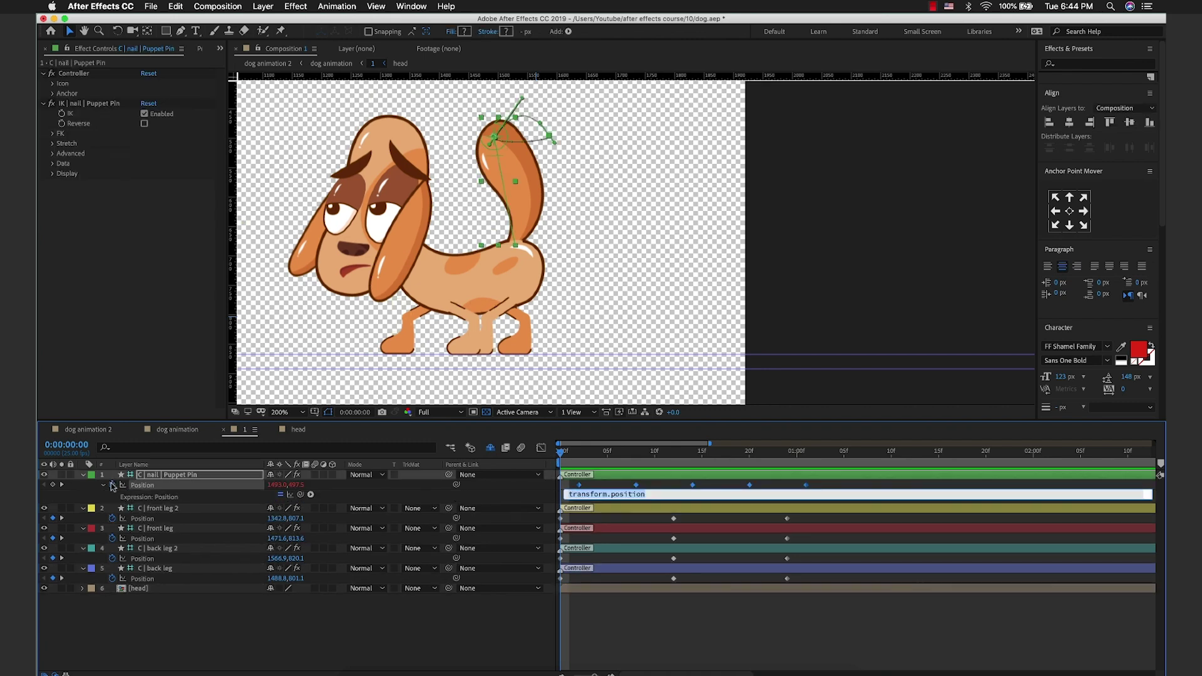
click(311, 495)
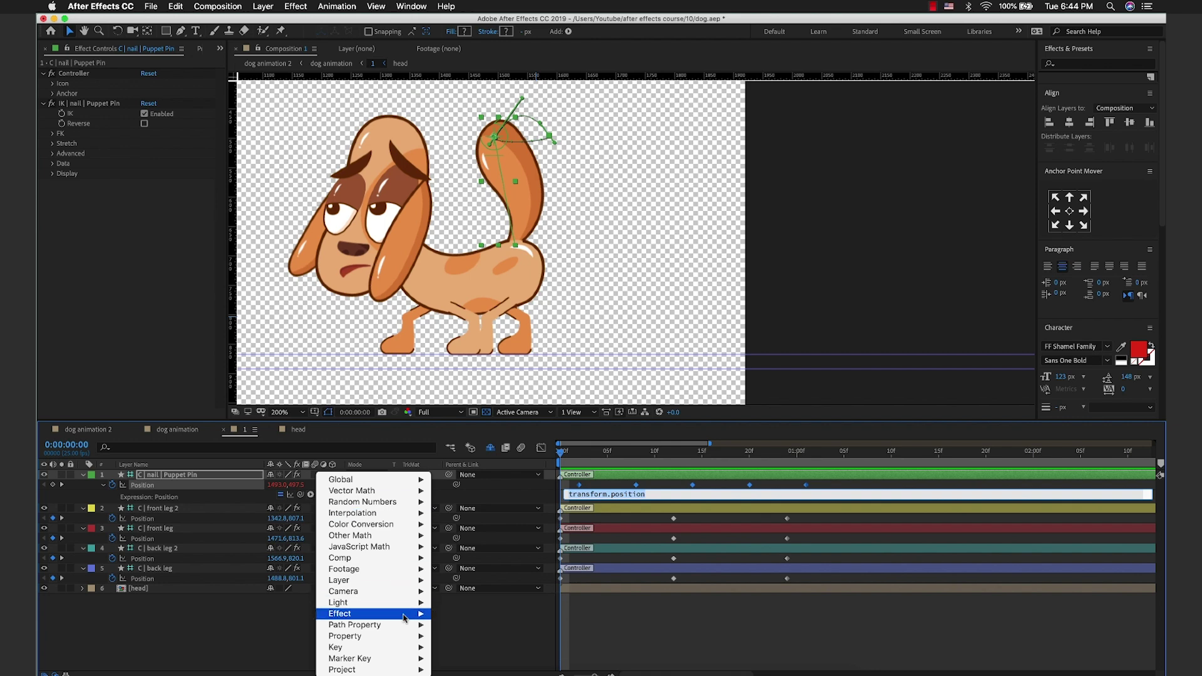
mouse_move(376, 636)
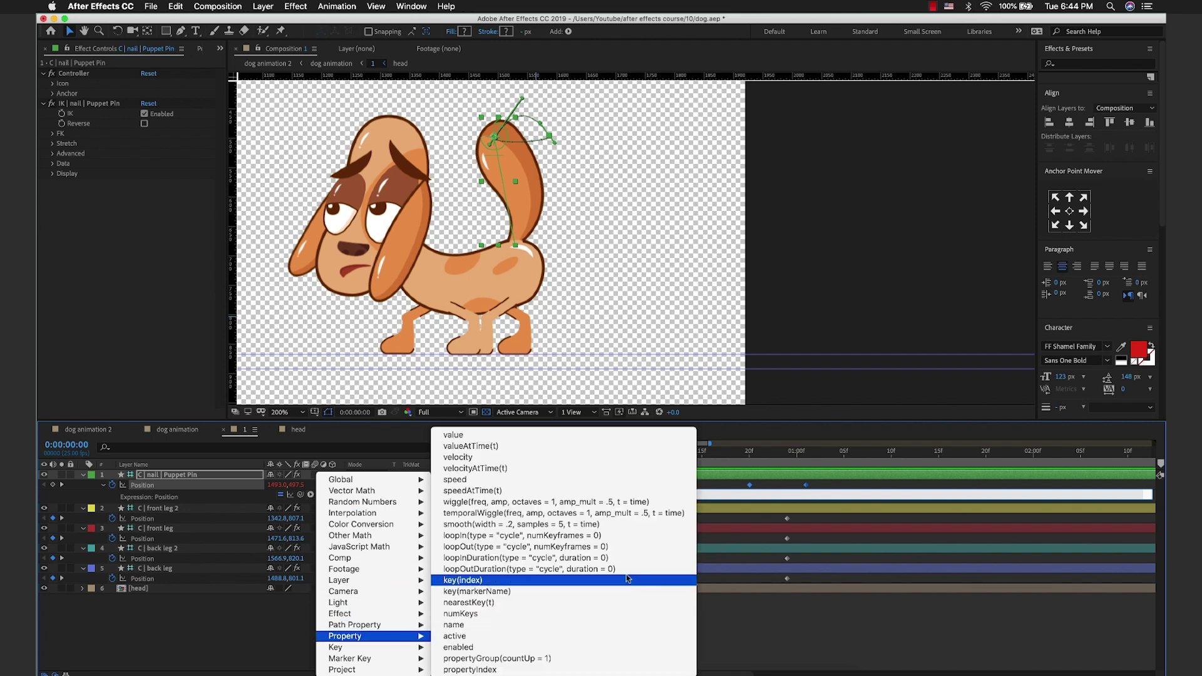
click(631, 570)
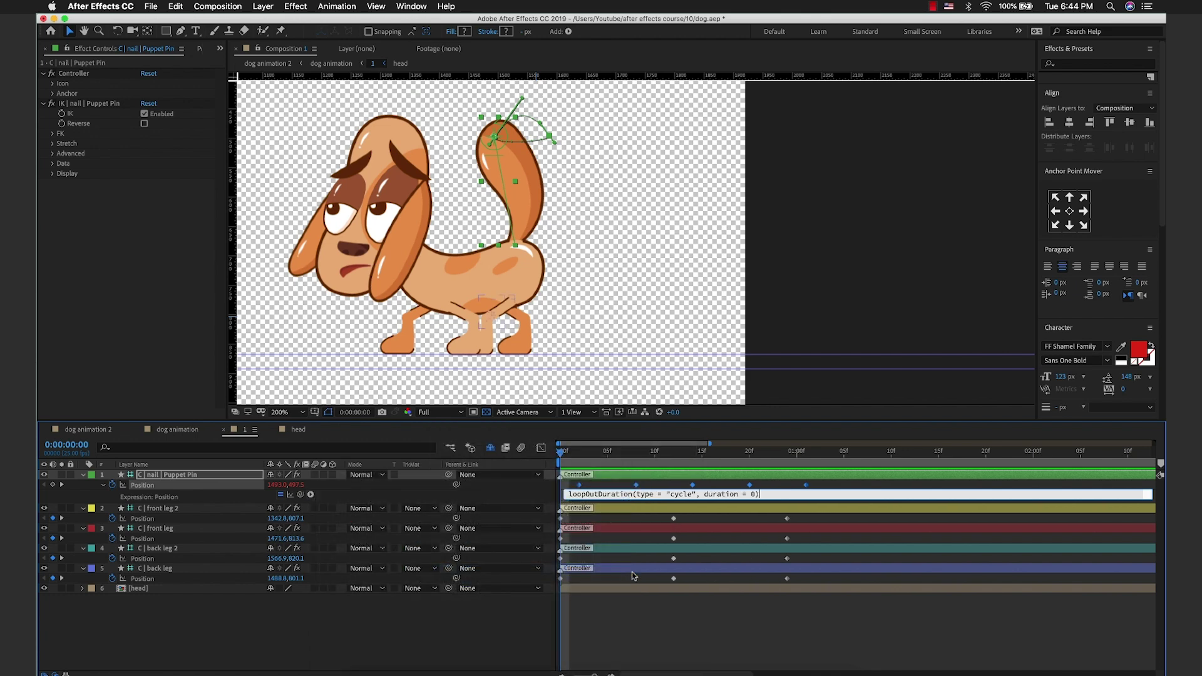
click(609, 493)
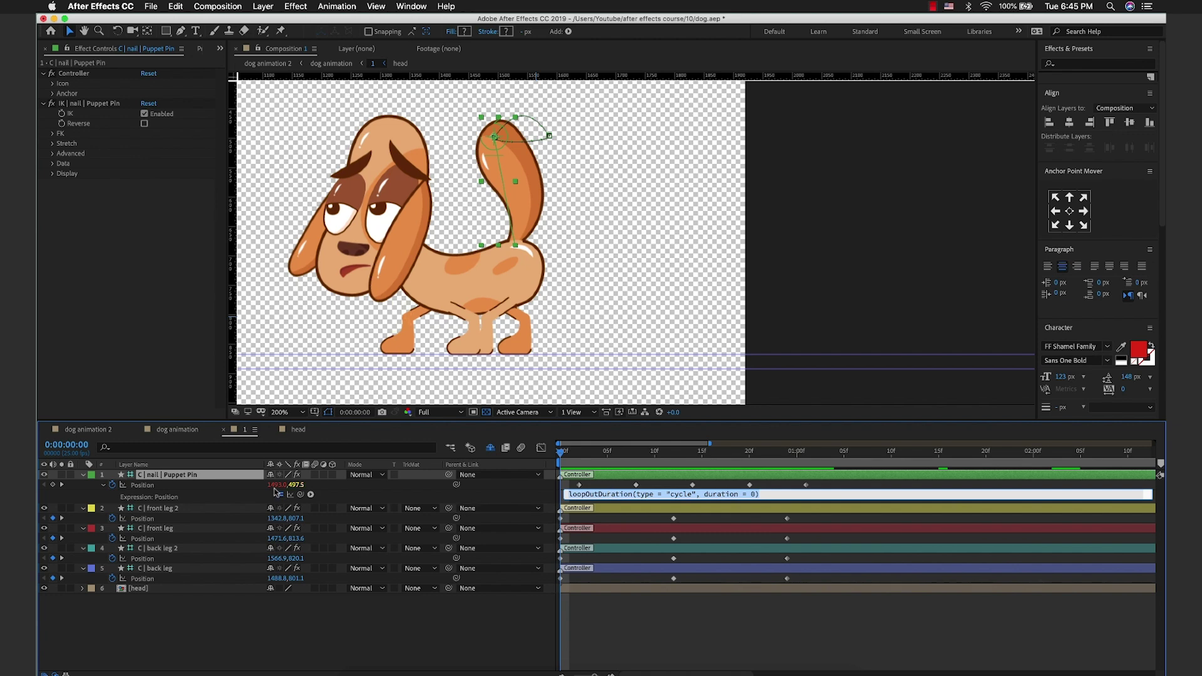
click(181, 509)
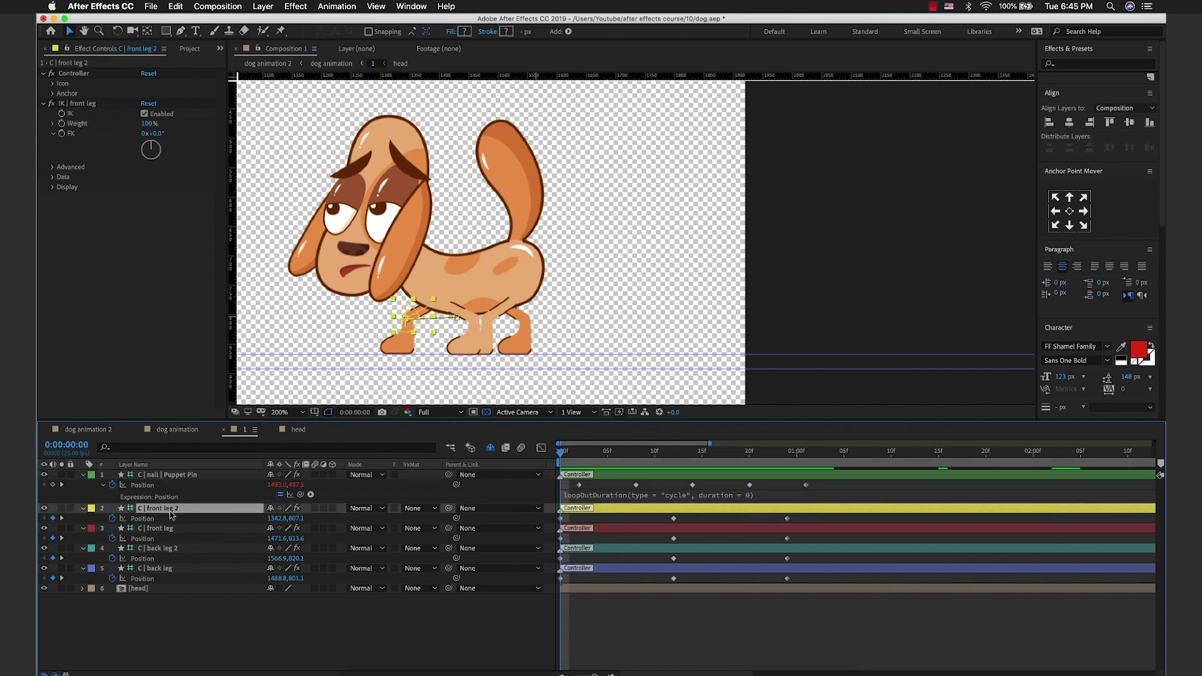
Step: Paste the loop expression onto front leg 2, front leg, back leg 2 and back leg Positions
text(loopOutDuration(type = "cycle", duration = 0))
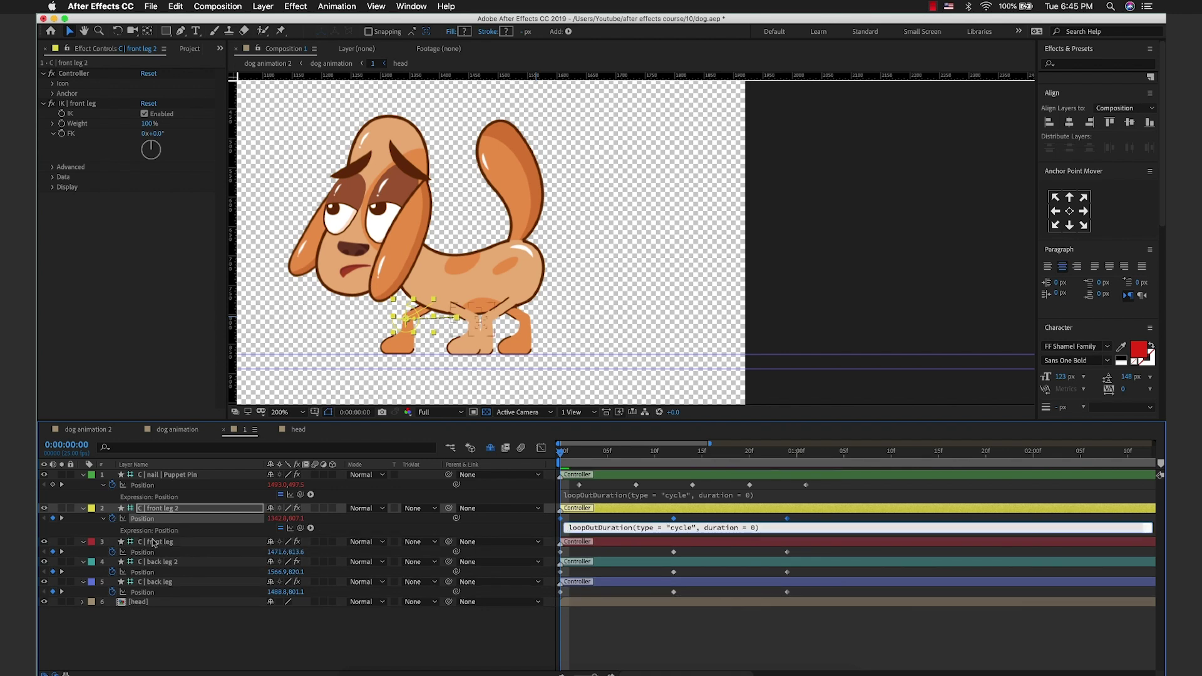
click(161, 535)
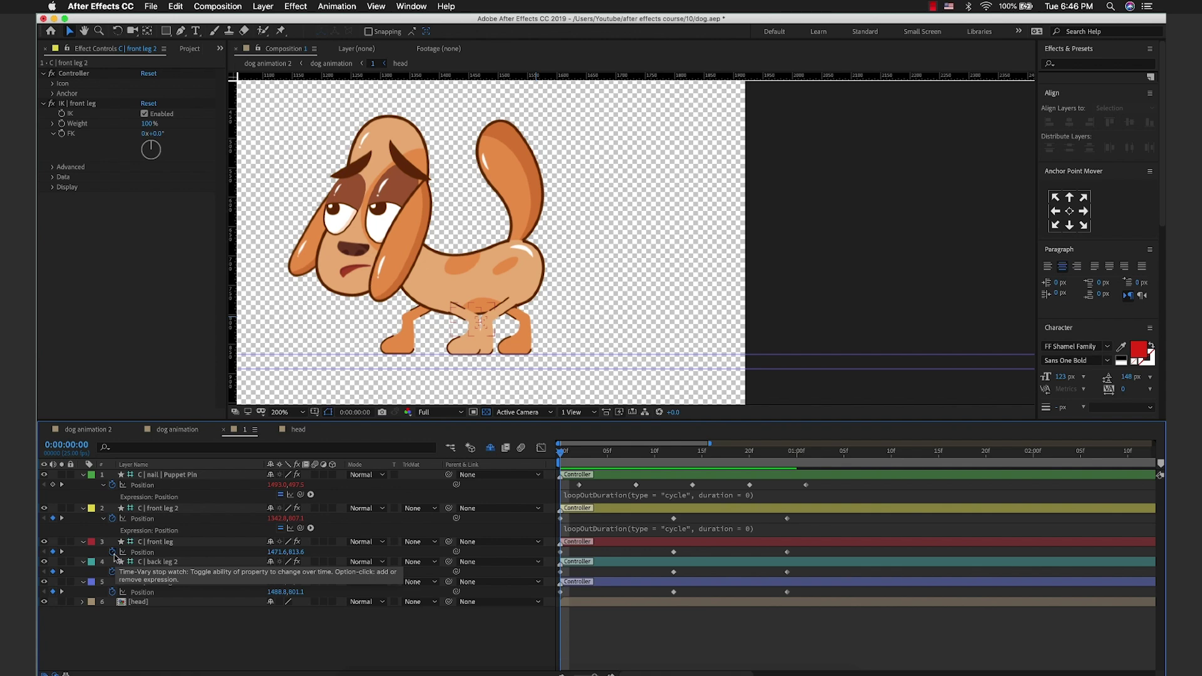
alt+click(112, 552)
key(ctrl+v)
click(136, 586)
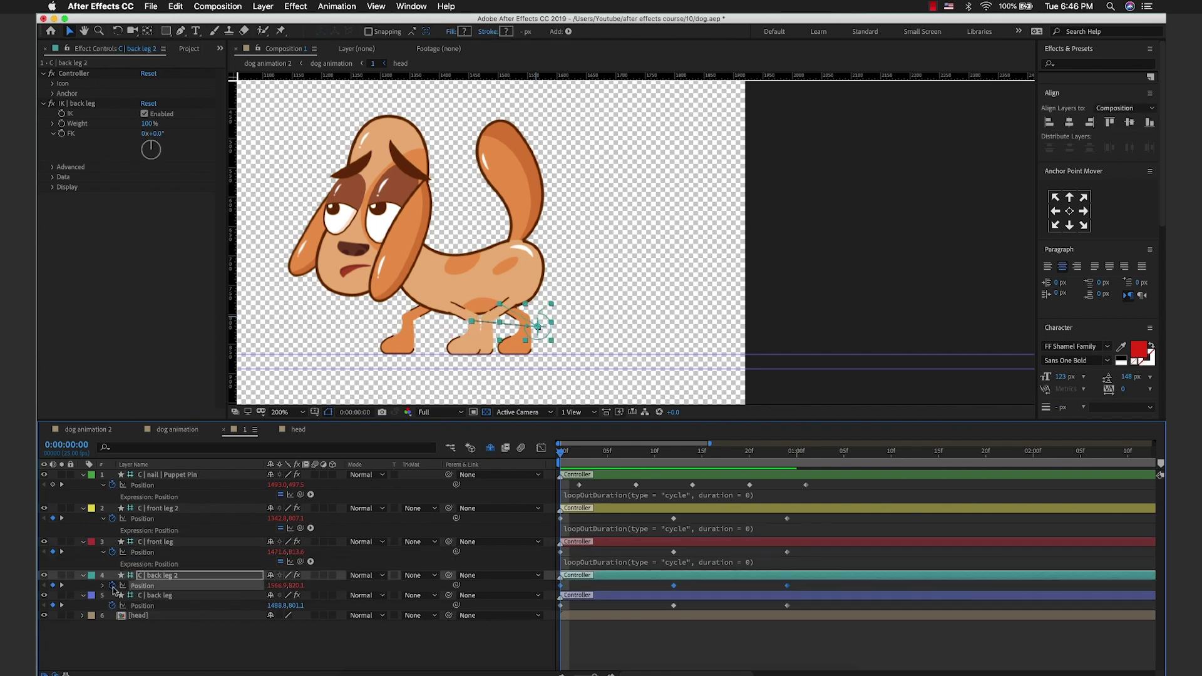
alt+click(112, 585)
text(loopOutDuration(type = "cycle", duration = 0))
alt+click(112, 617)
key(ctrl+v)
Step: In the head precomp, paste the loop expression onto both ear controllers' Positions
double_click(138, 640)
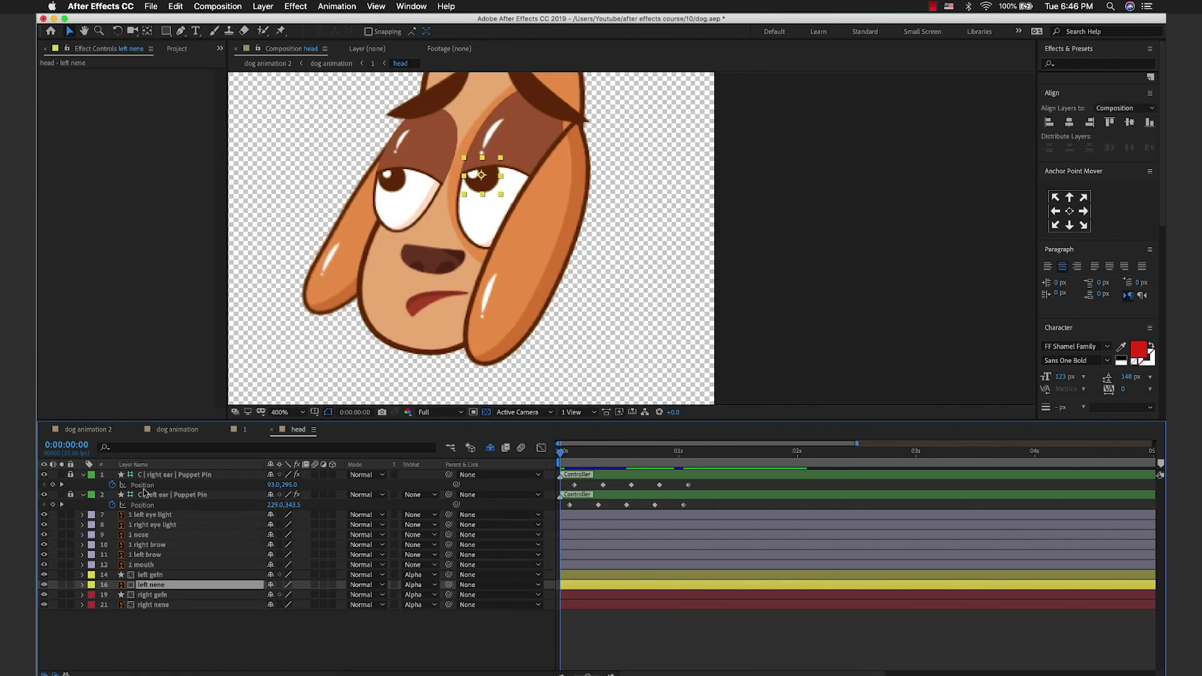
alt+click(112, 504)
text(loopOutDuration(type = "cycle", duration = 0))
alt+click(112, 485)
text(loopOutDuration(type = "cycle", duration = 0))
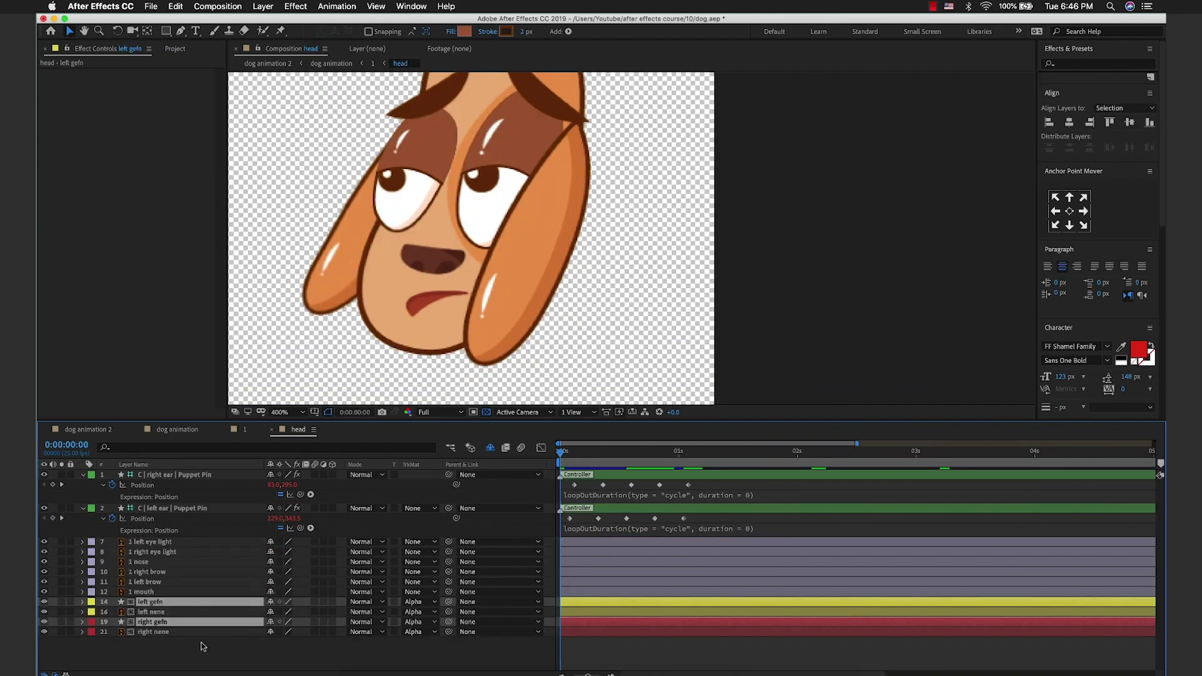
click(152, 622)
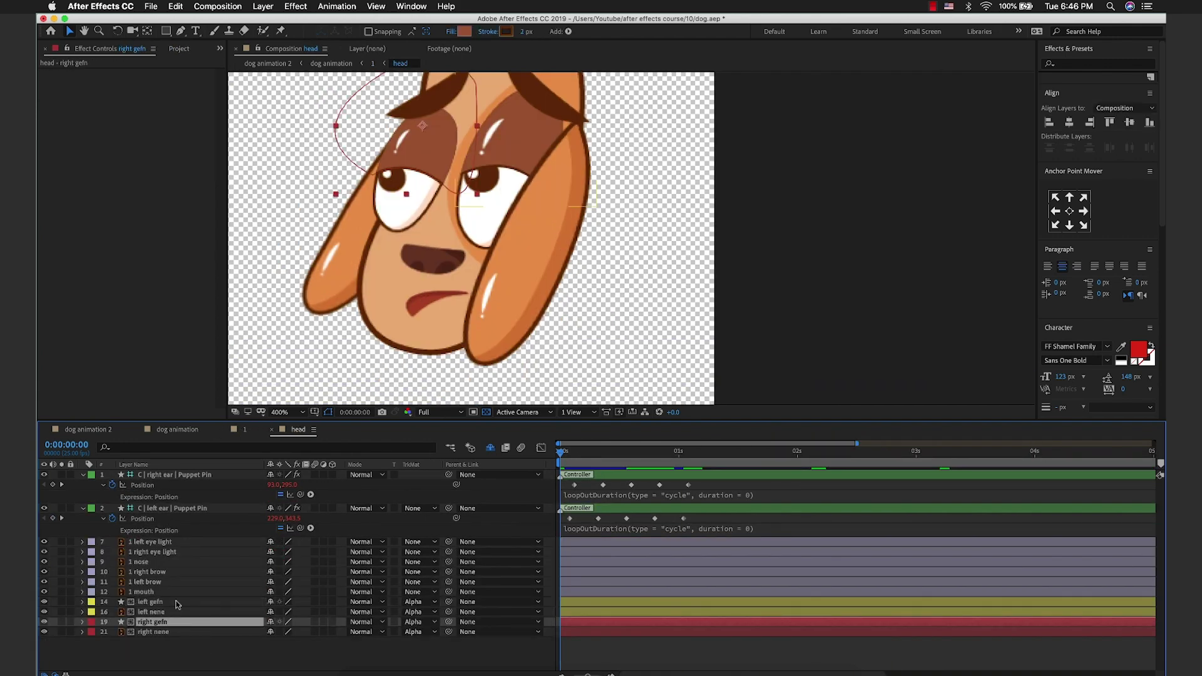
Step: Copy the left gefn layer's Path keyframes
super+click(177, 602)
key(u)
drag(642, 608, 547, 617)
key(super+c)
Step: Paste the copied Path keyframes onto left and right gefn at 1:19
click(769, 450)
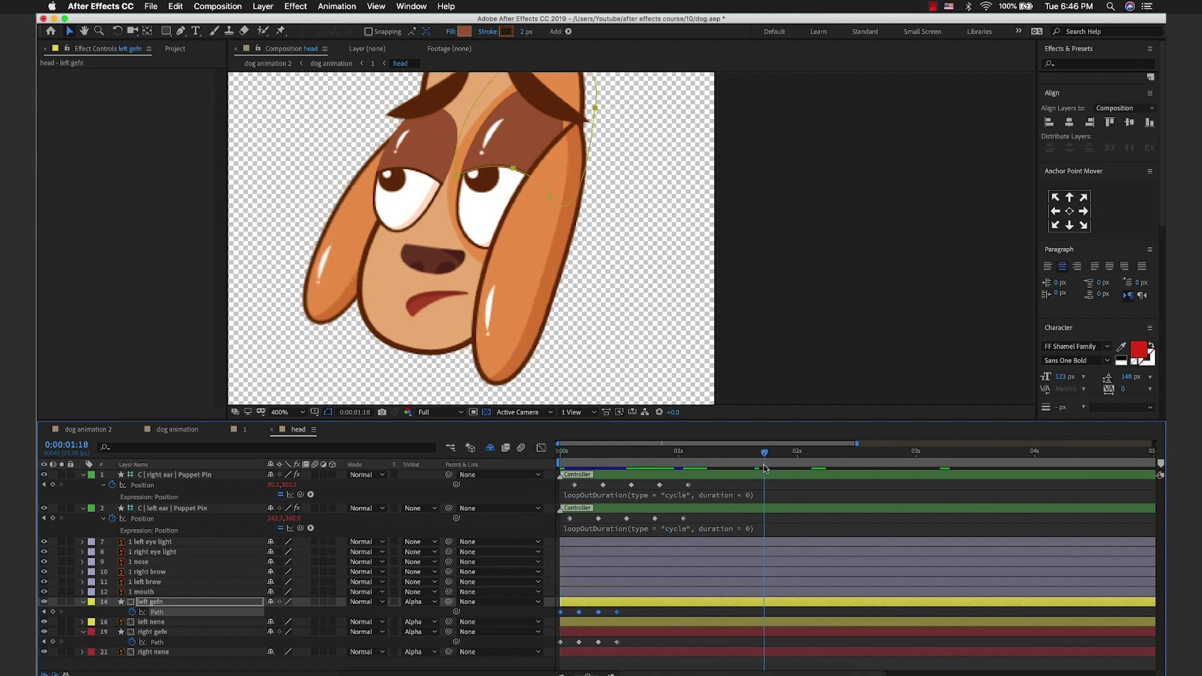
key(super+v)
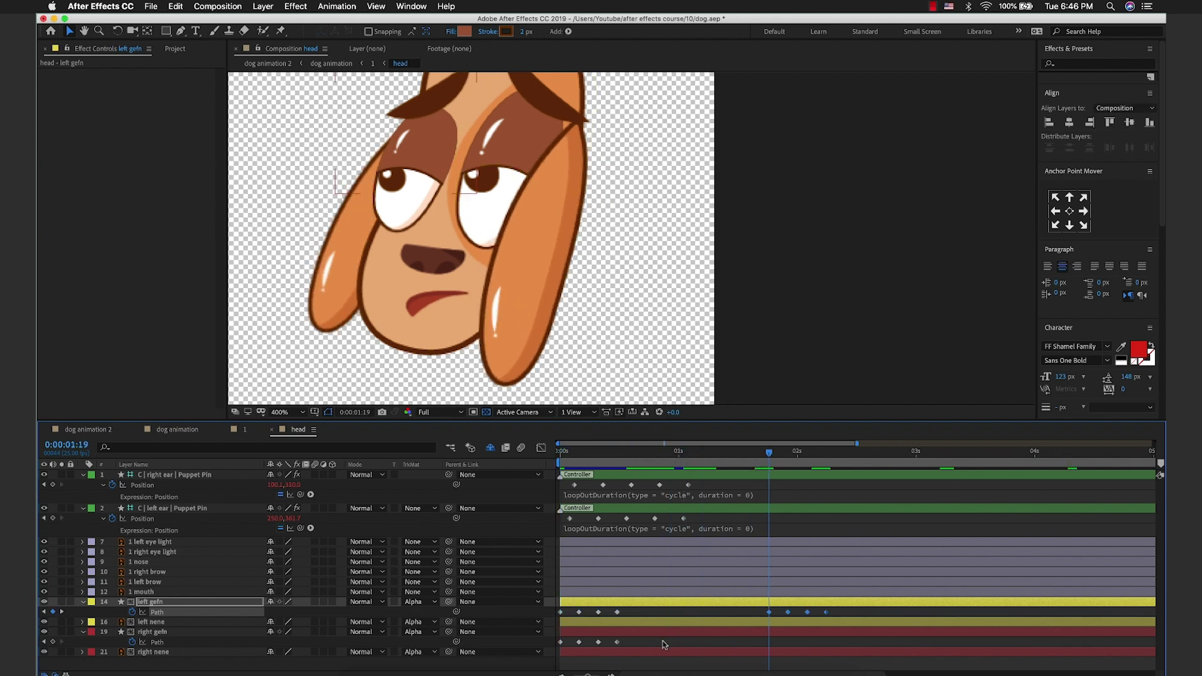
click(668, 640)
key(super+v)
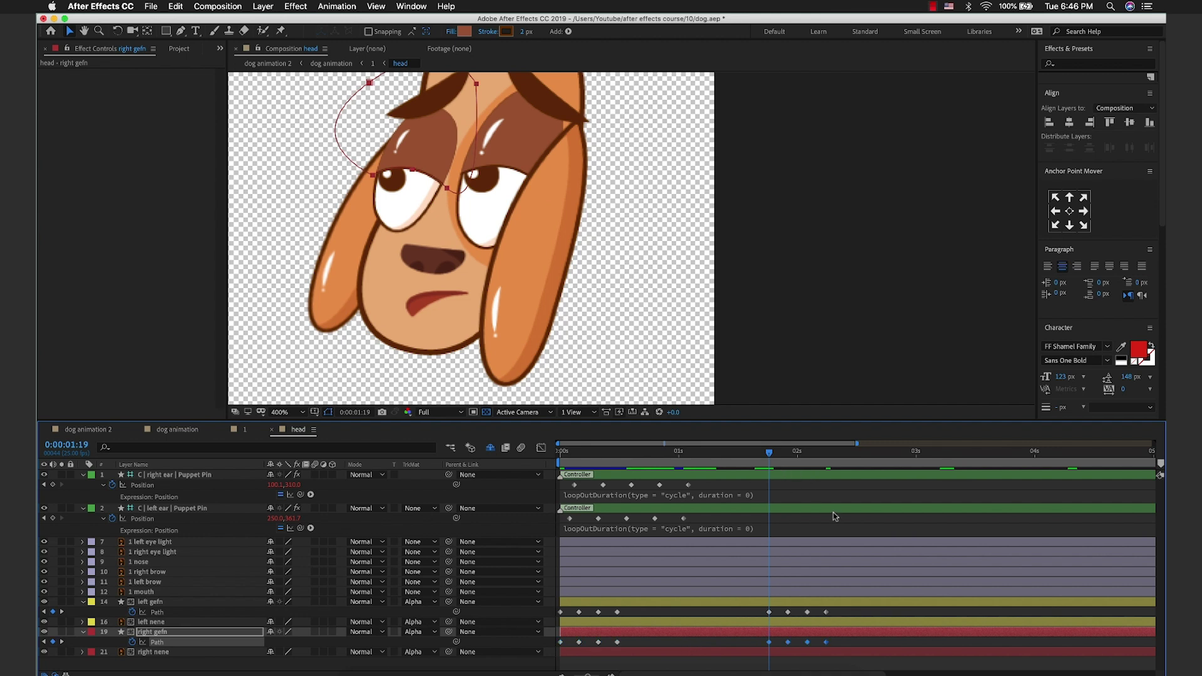
Step: Copy left gefn's Path keyframes and paste them again at 3:19 for right gefn
drag(801, 463, 987, 454)
key(minus)
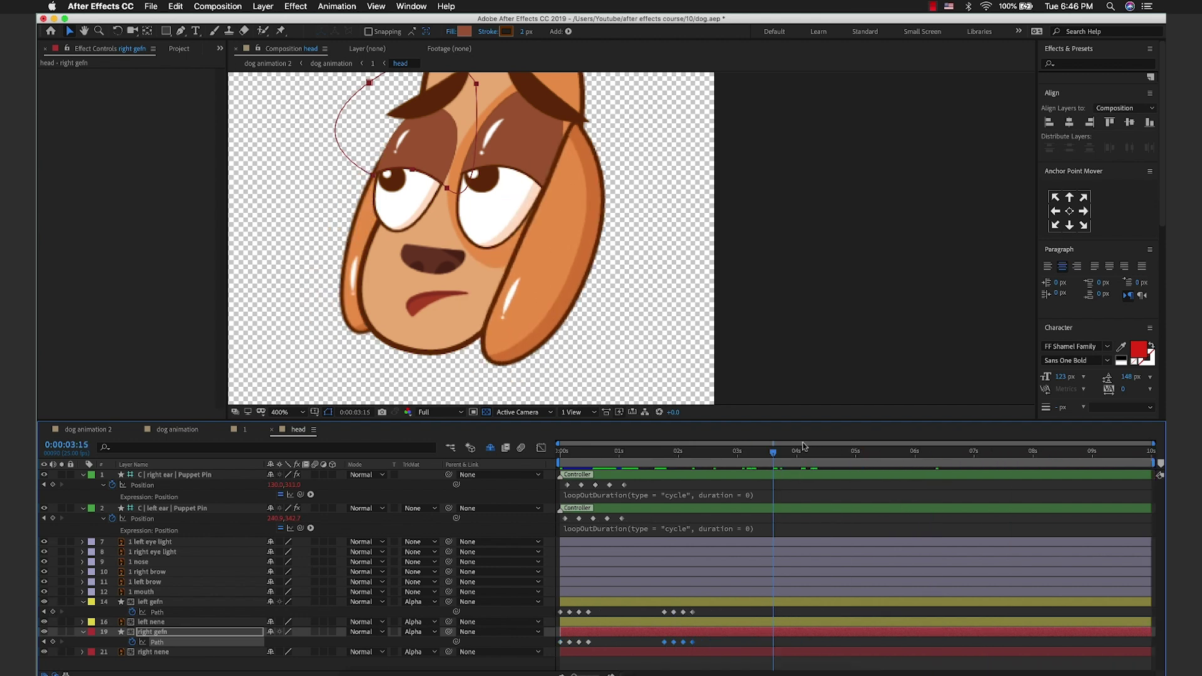
click(783, 451)
mouse_move(709, 612)
mouse_down()
mouse_move(646, 620)
mouse_move(651, 646)
mouse_up()
key(super+c)
key(super+v)
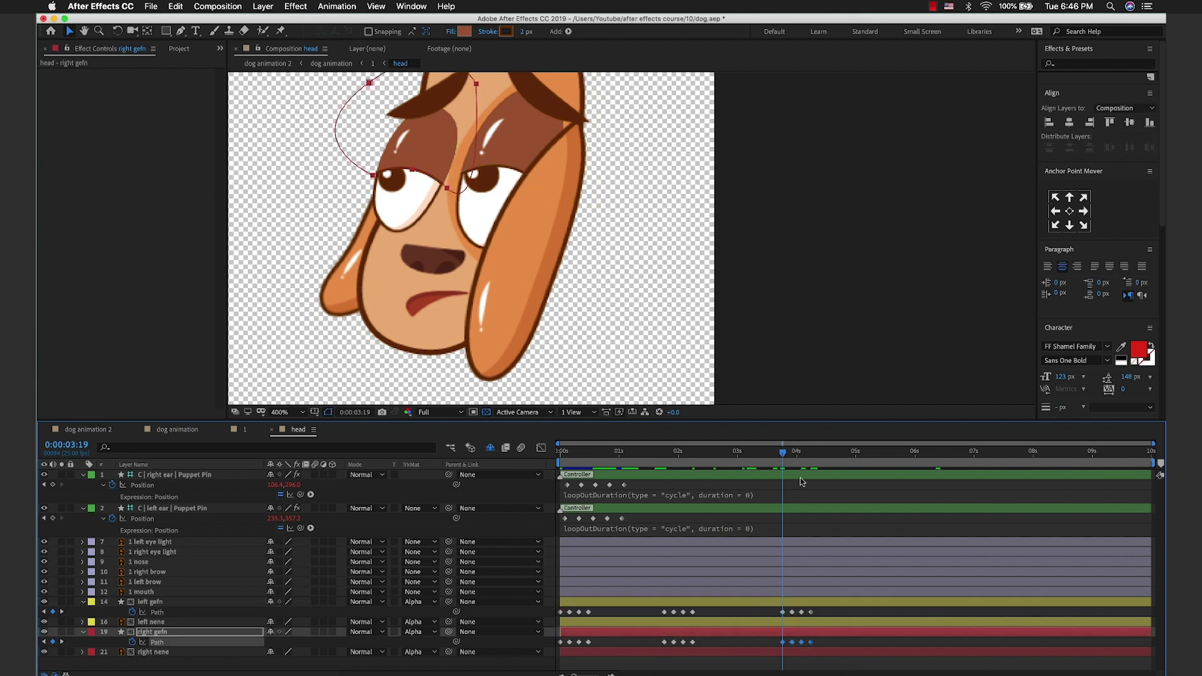
click(820, 616)
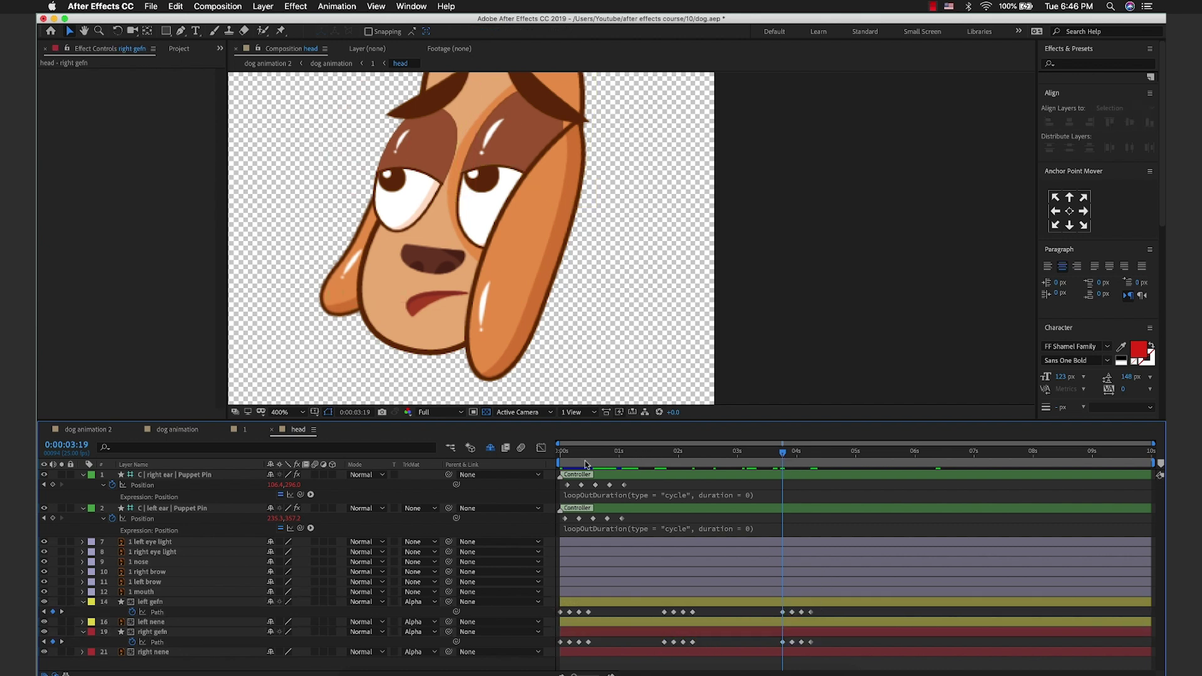
Step: Return to the main dog composition and preview the walk from the first frame
drag(589, 452, 581, 452)
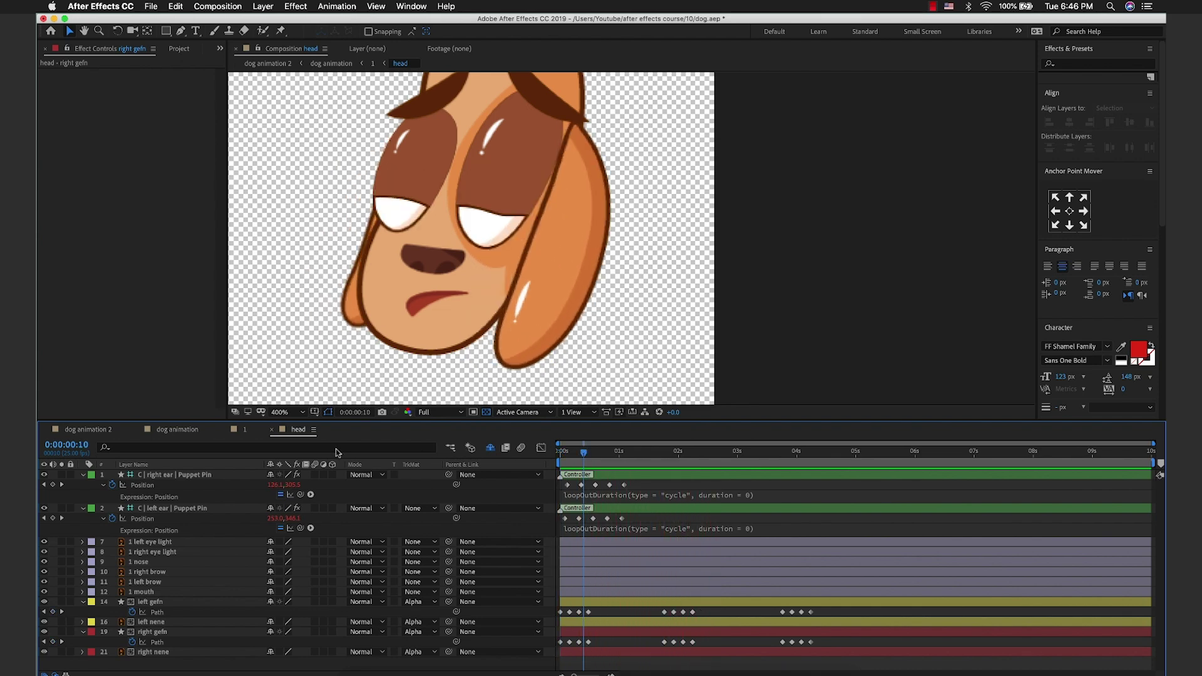
key(shift+Escape)
key(Home)
key(space)
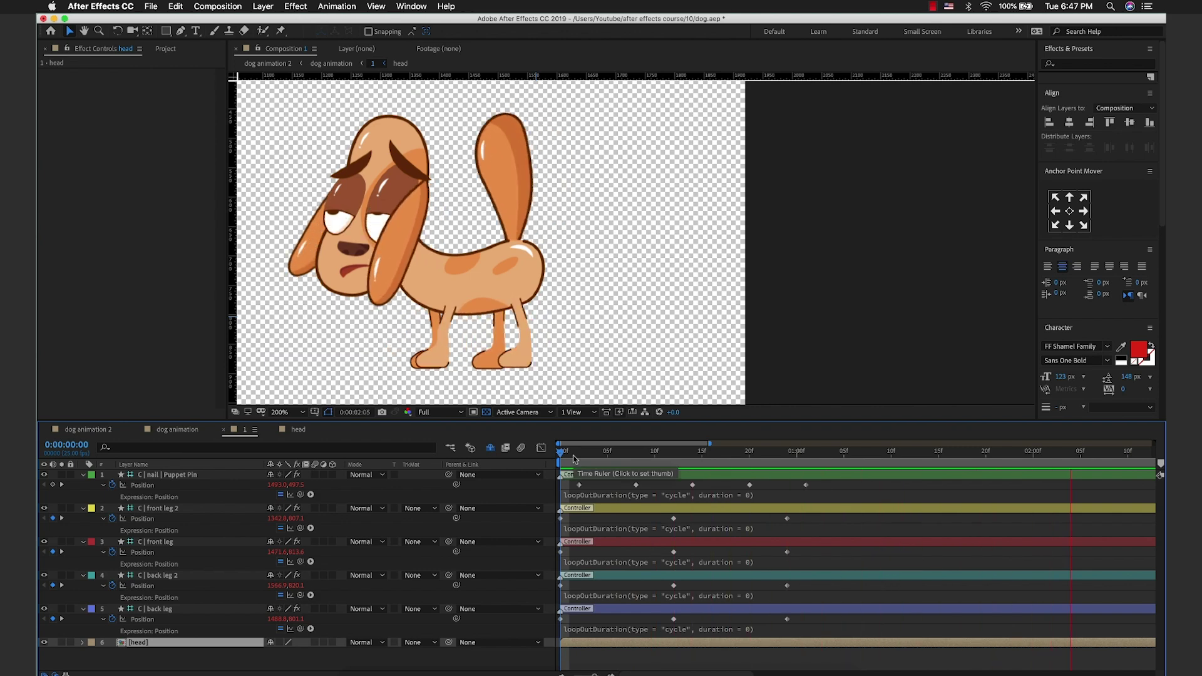
Step: Key the head's Rotation at 10° on frame 6 and -8° on frame 0
key(space)
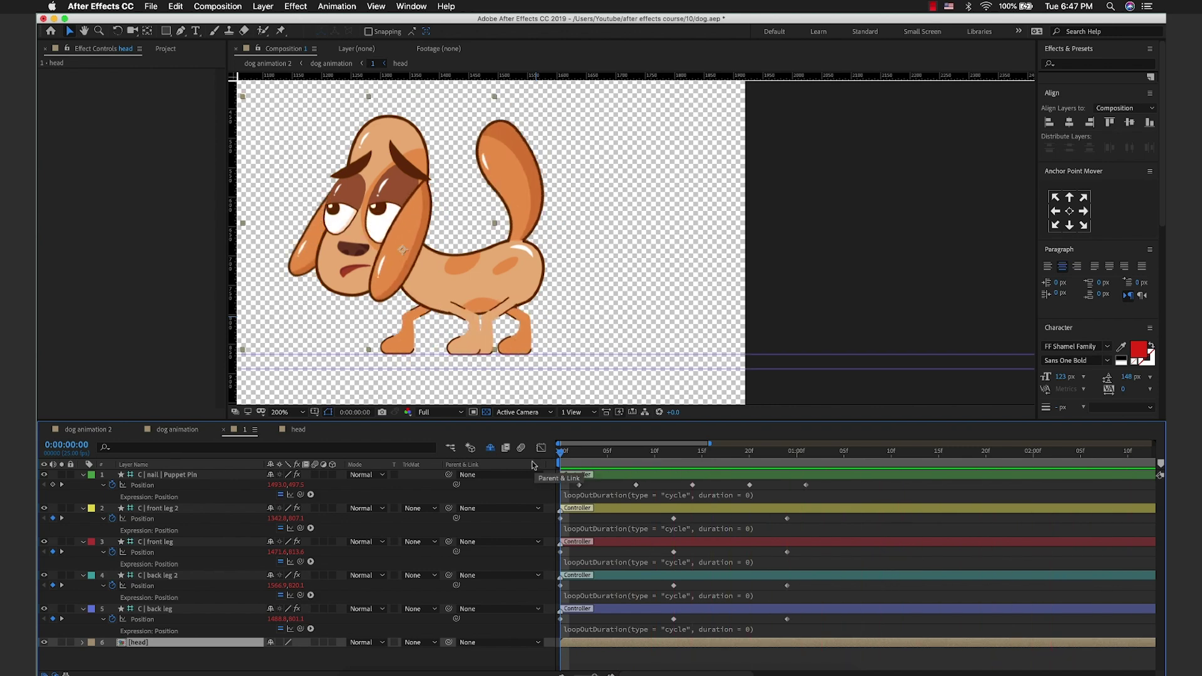
key(r)
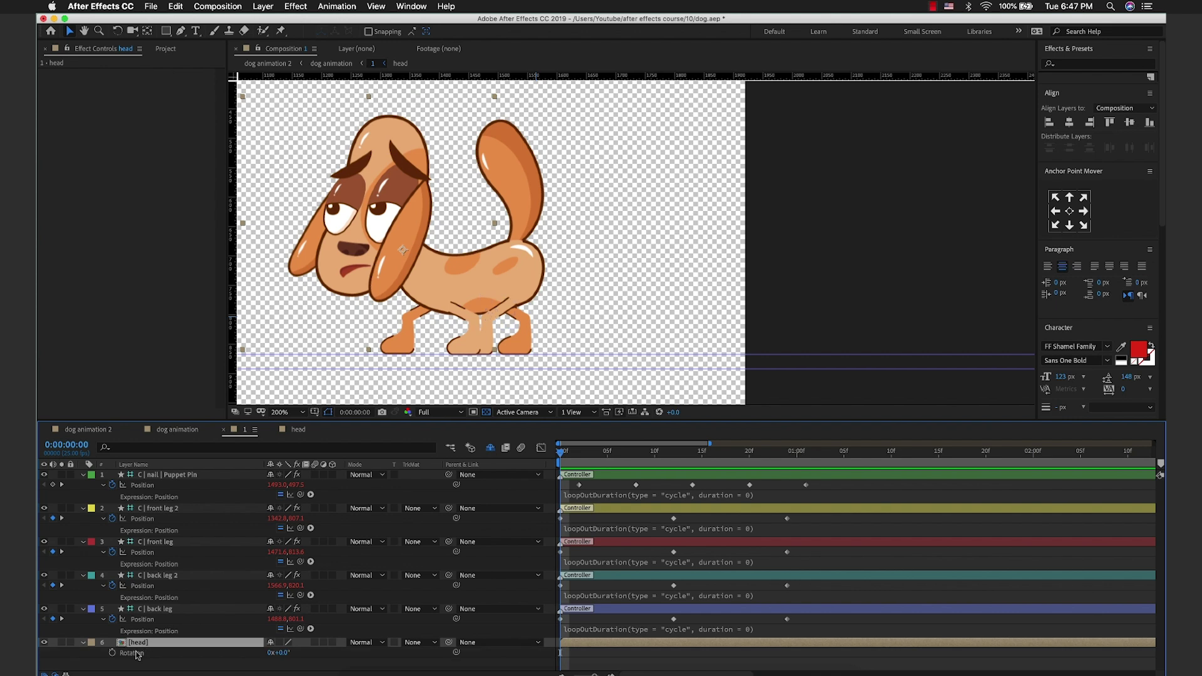
click(112, 652)
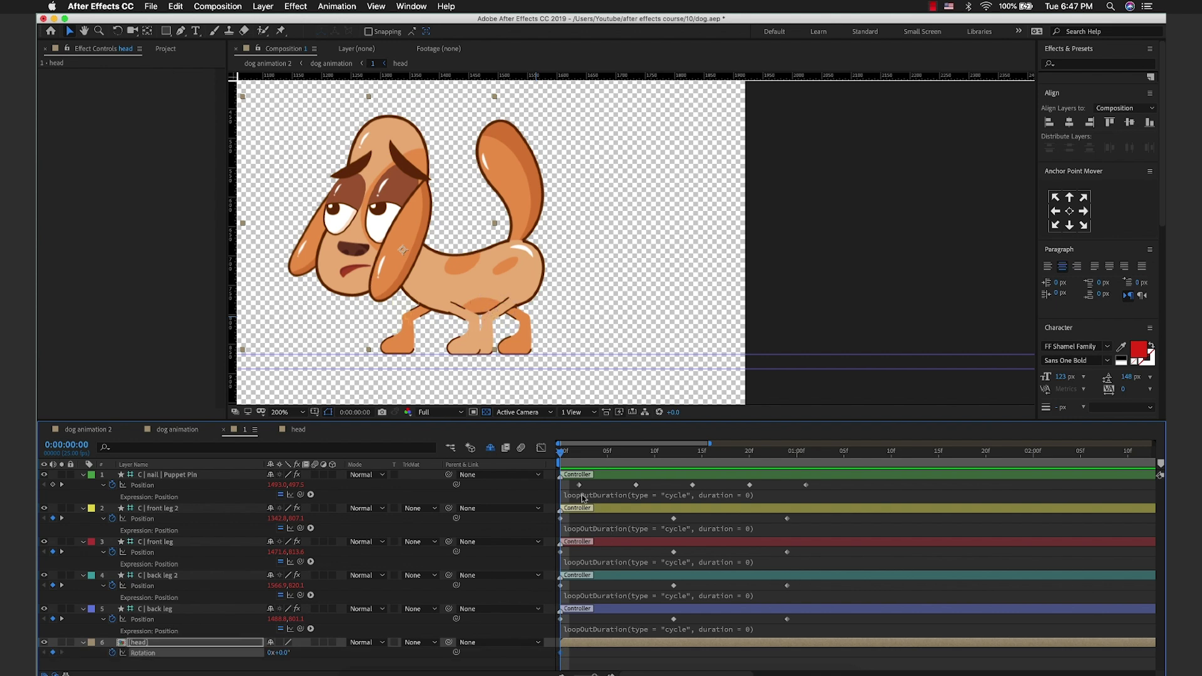
drag(577, 462, 616, 465)
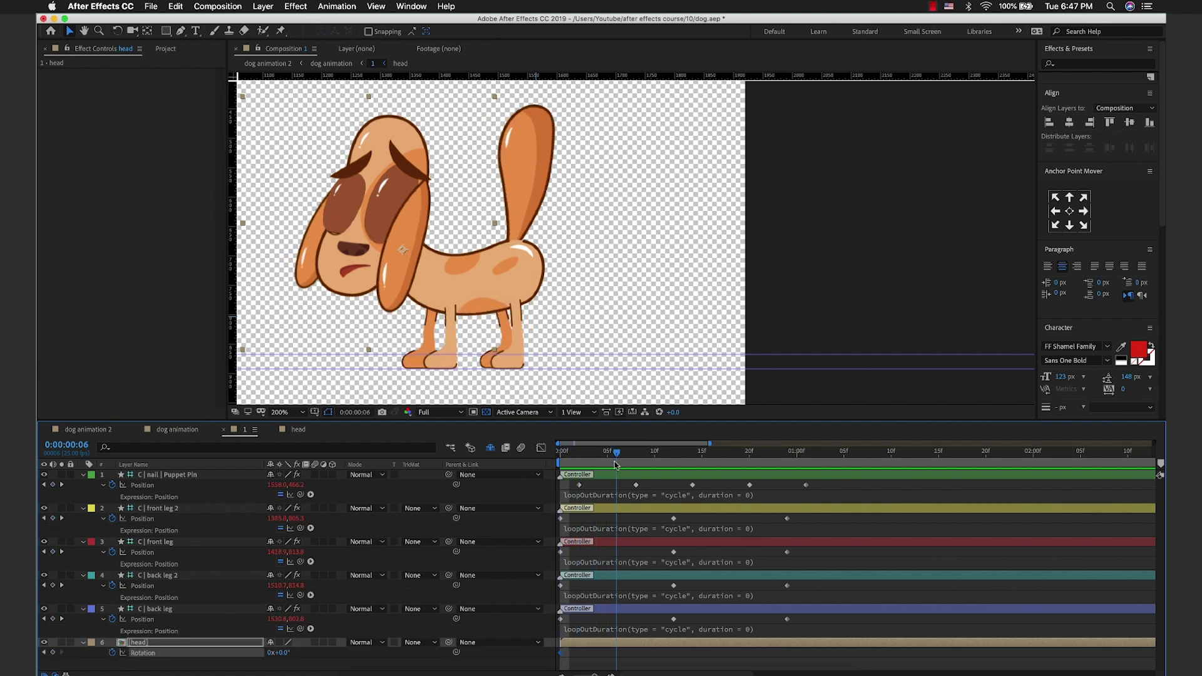
key(semicolon)
text(10)
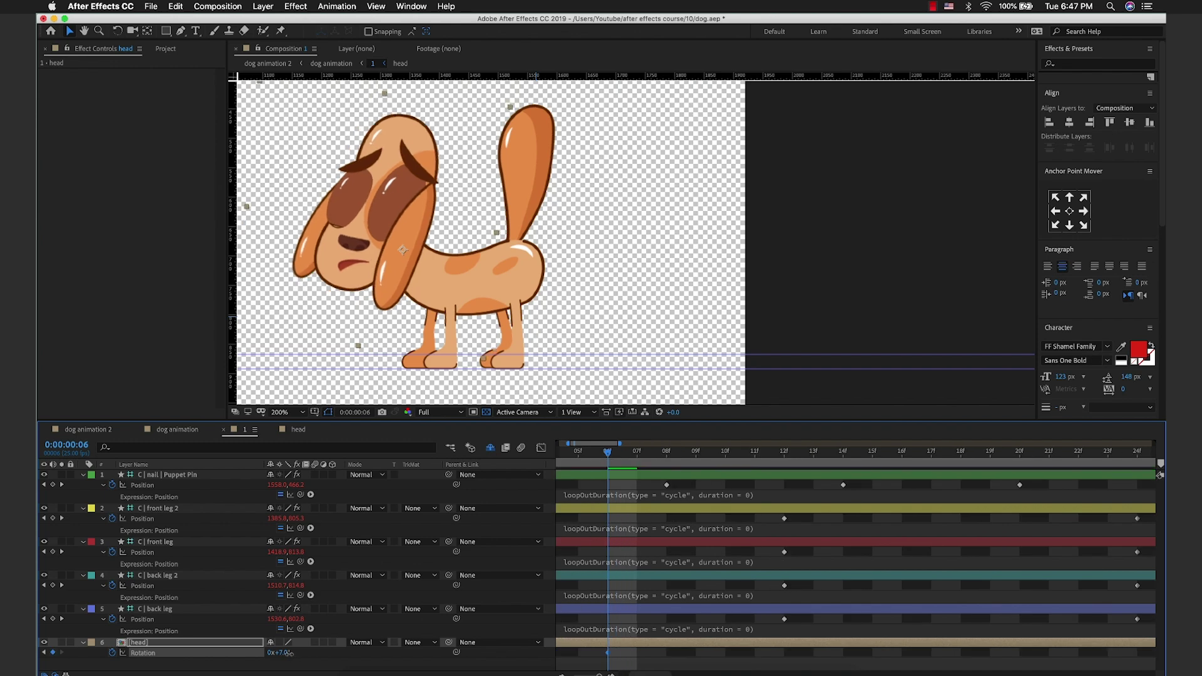
key(Return)
key(semicolon)
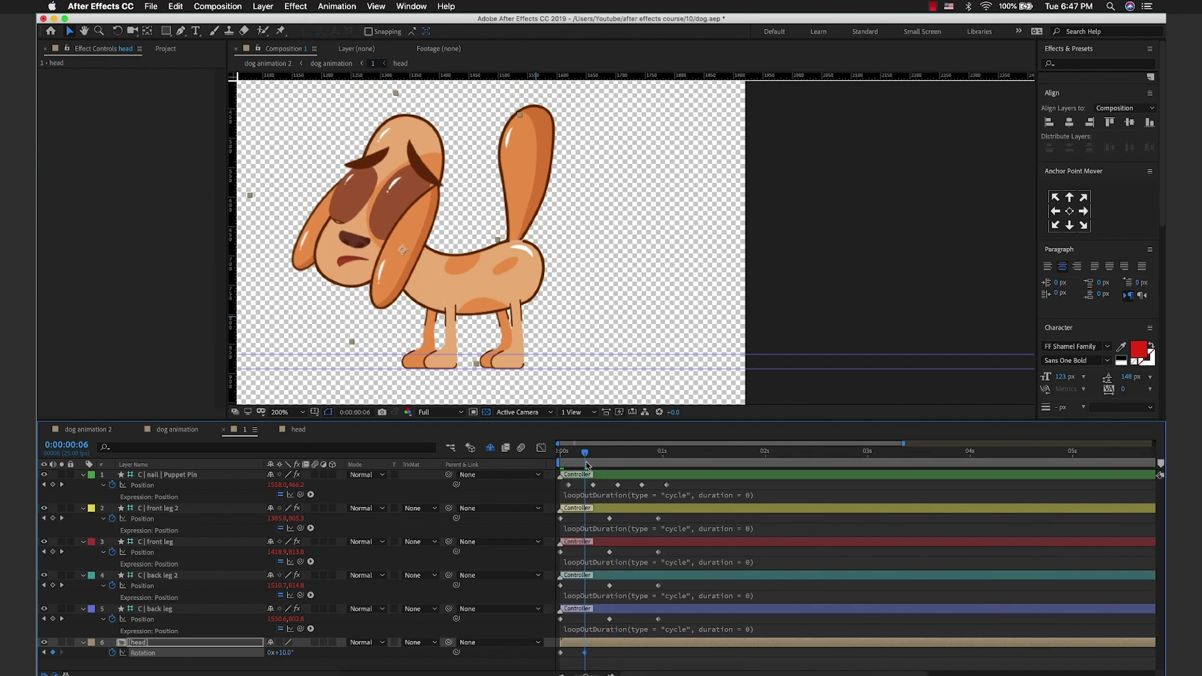
drag(587, 465, 549, 472)
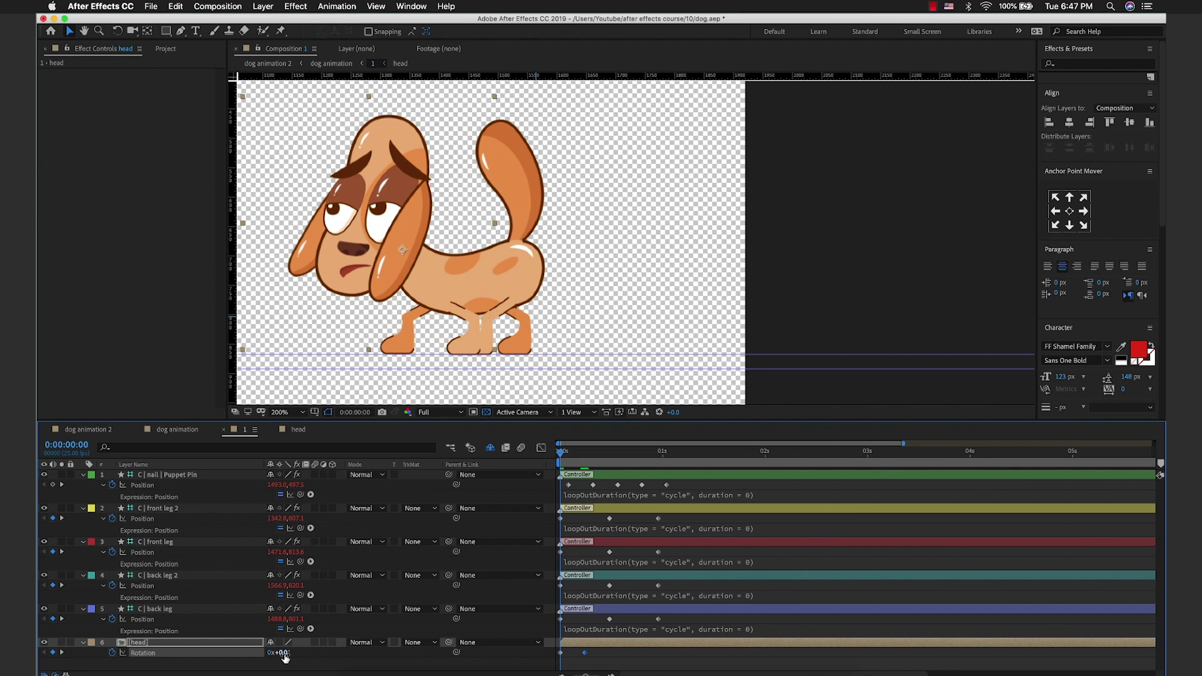
drag(283, 653, 281, 653)
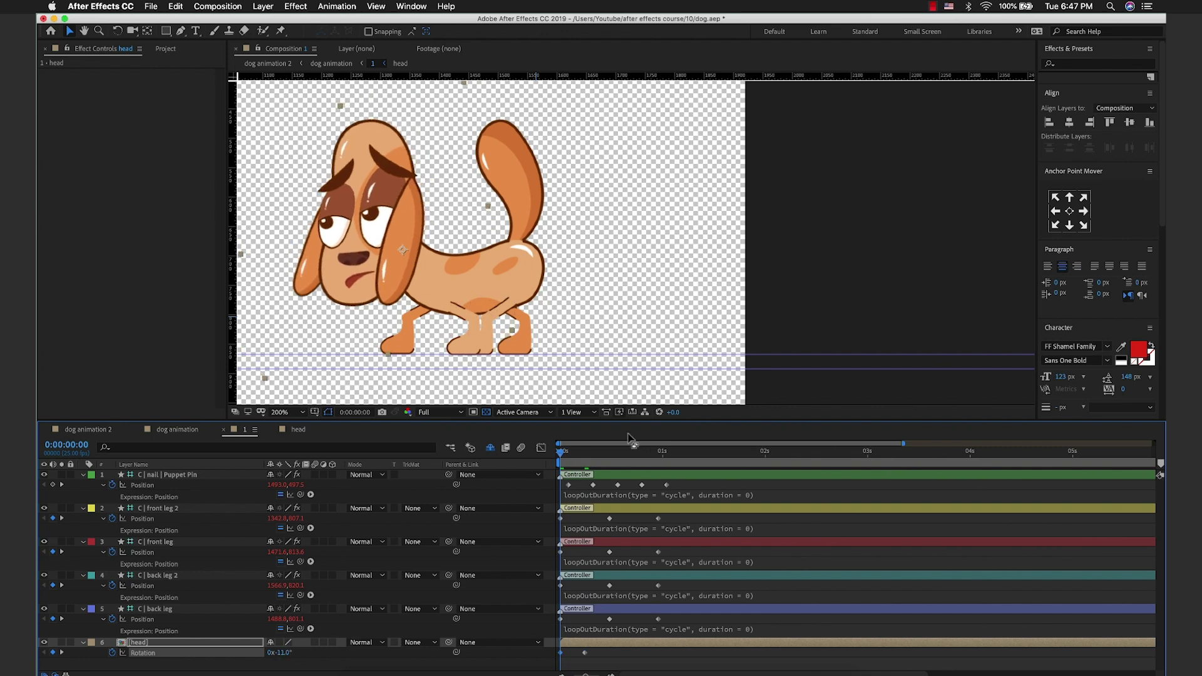
Step: Paste the head Rotation keyframes at frame 12 and 0:24 to extend the nod
drag(580, 455, 586, 462)
click(584, 652)
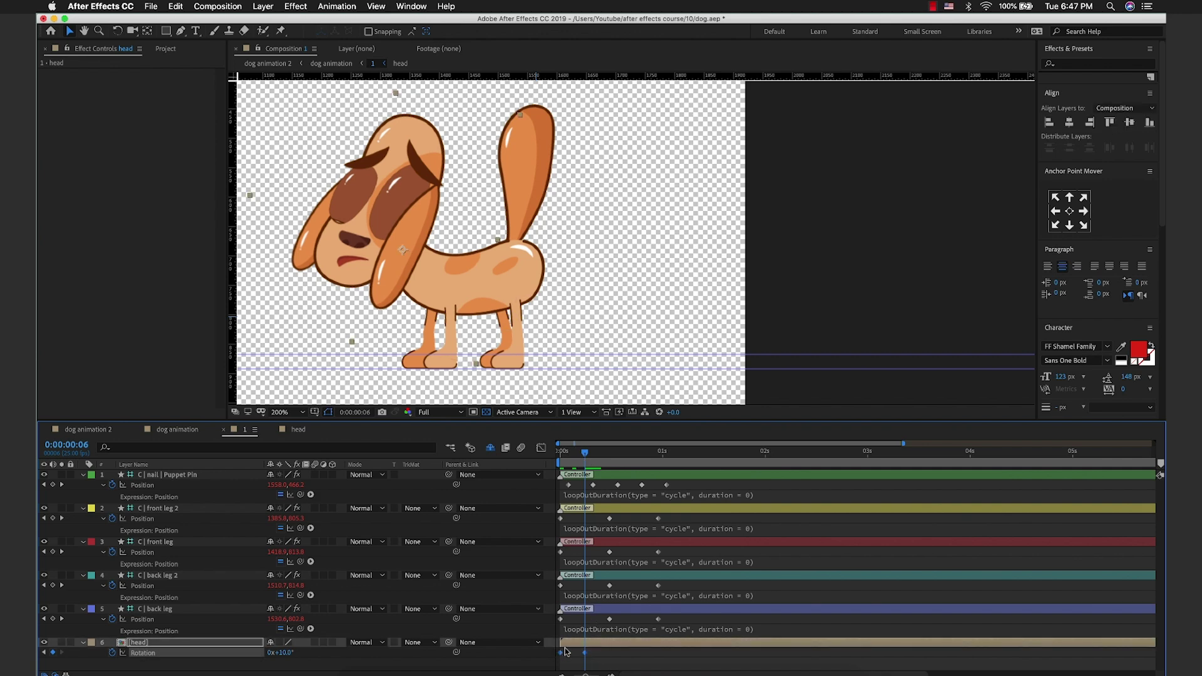
drag(601, 467, 624, 459)
key(semicolon)
key(semicolon)
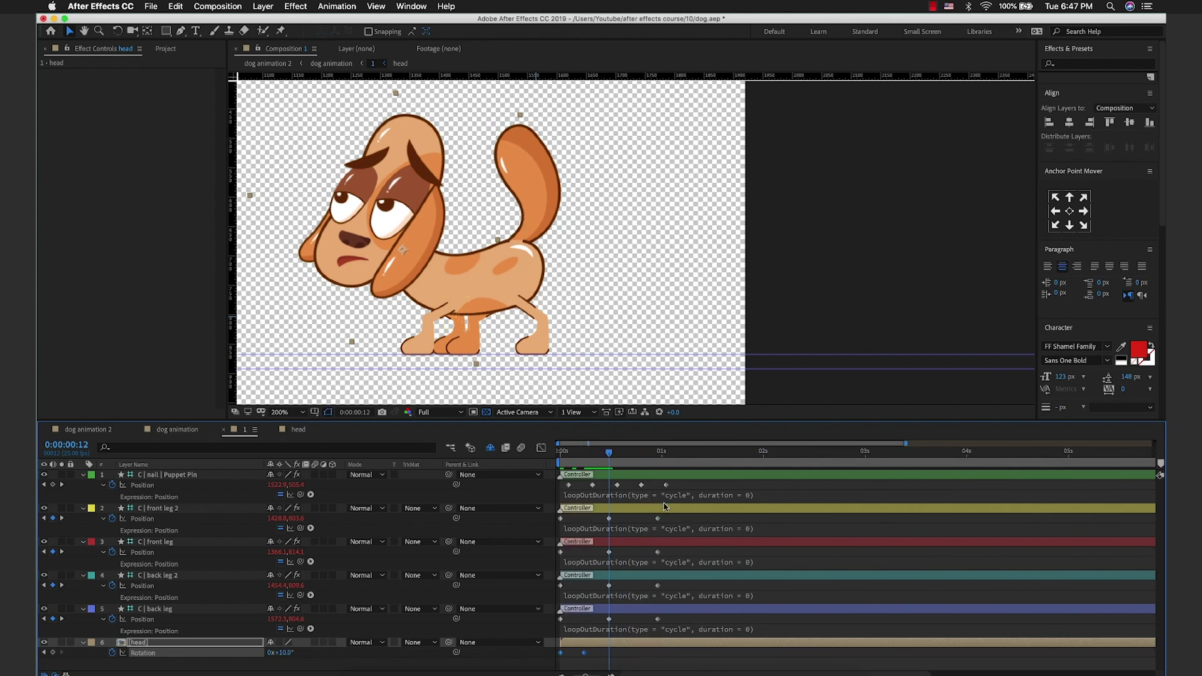
key(ctrl+v)
drag(638, 463, 657, 462)
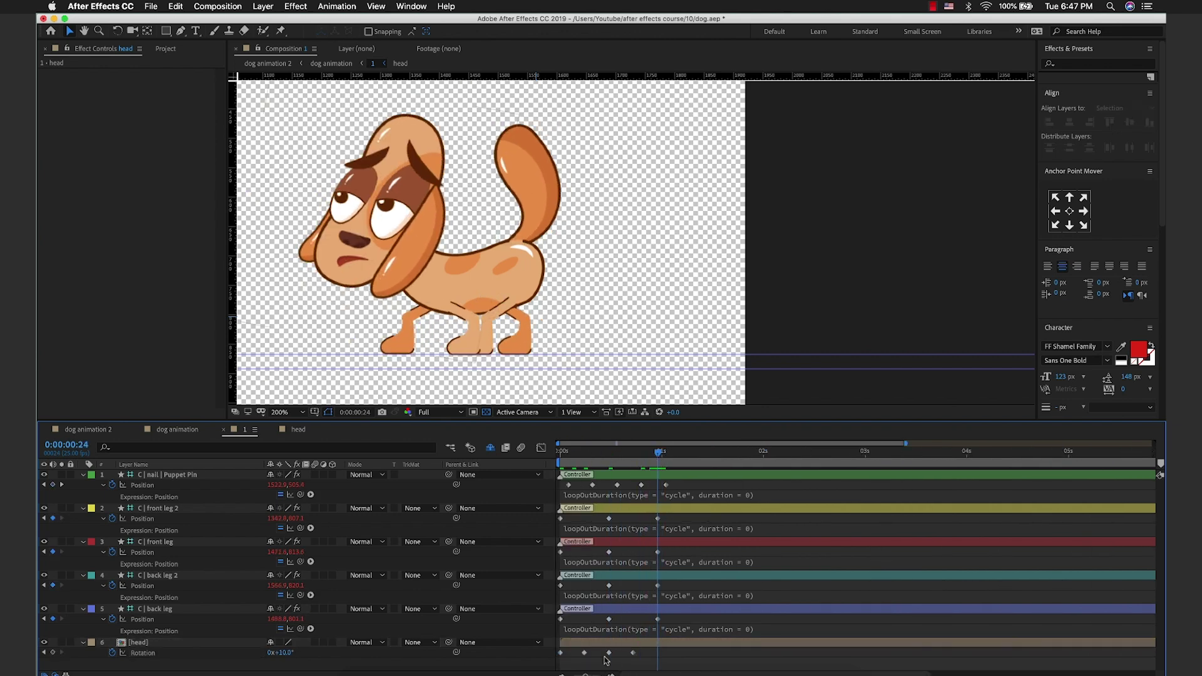
key(ctrl+v)
click(589, 451)
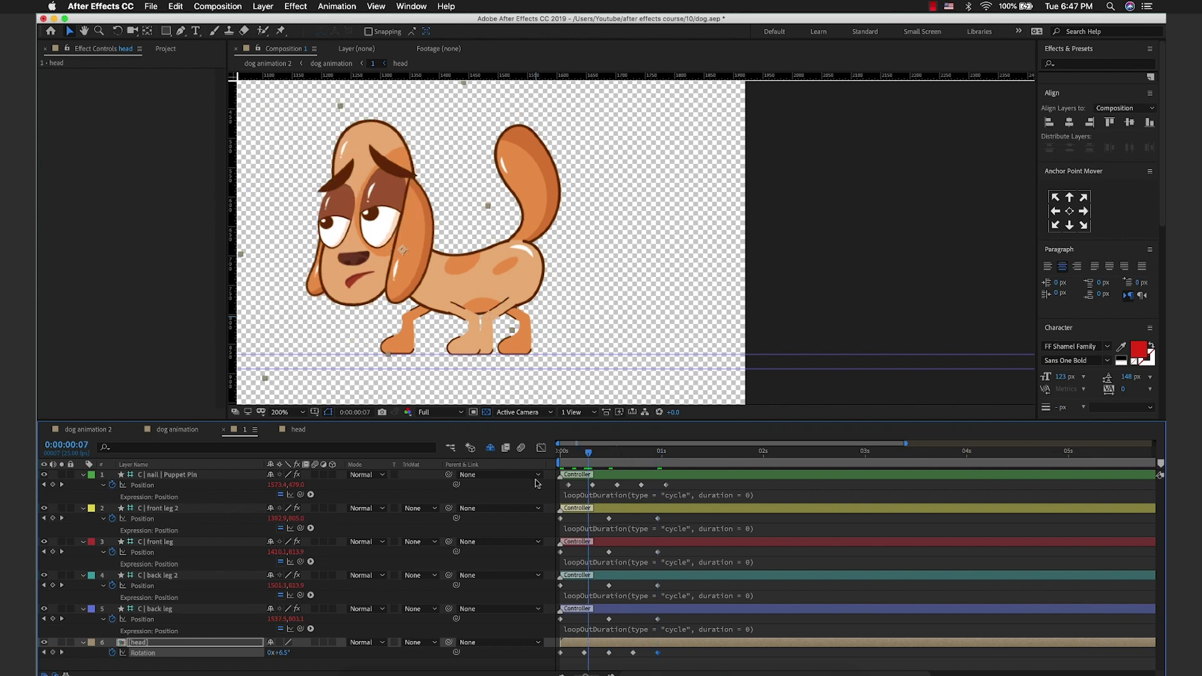
key(Home)
mouse_move(701, 664)
mouse_down()
mouse_move(559, 657)
mouse_move(610, 674)
mouse_up()
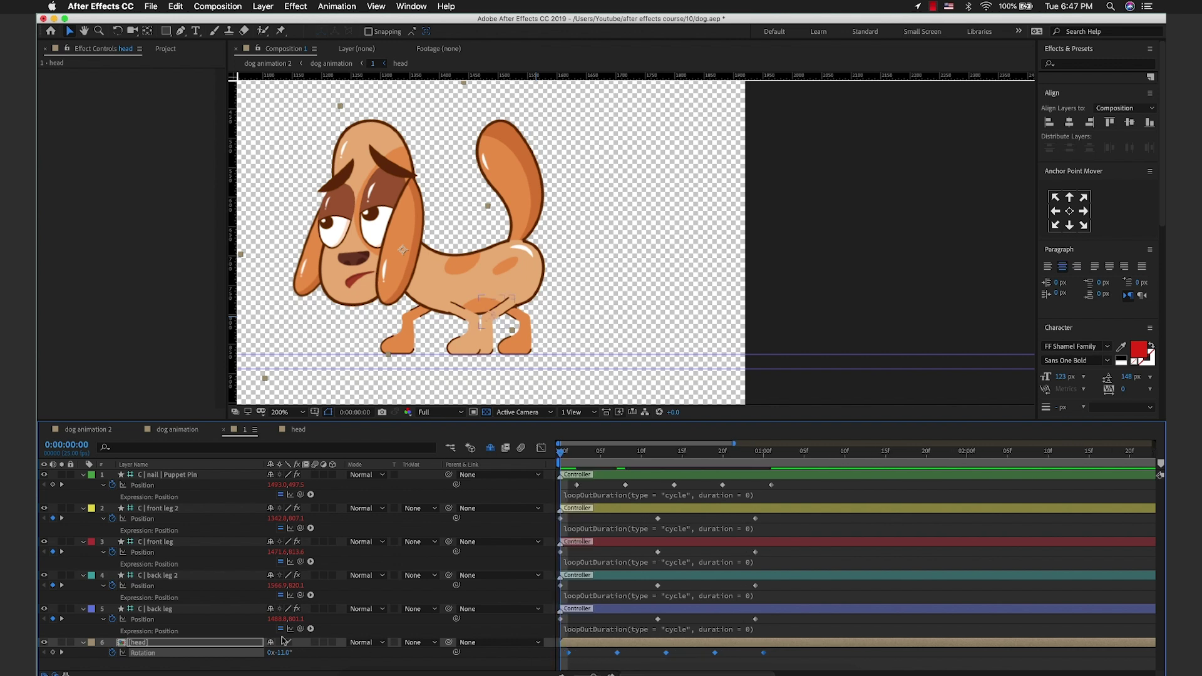
Step: Add a loopOutDuration(type = "cycle", duration = 0) expression to Rotation and preview
alt+click(112, 652)
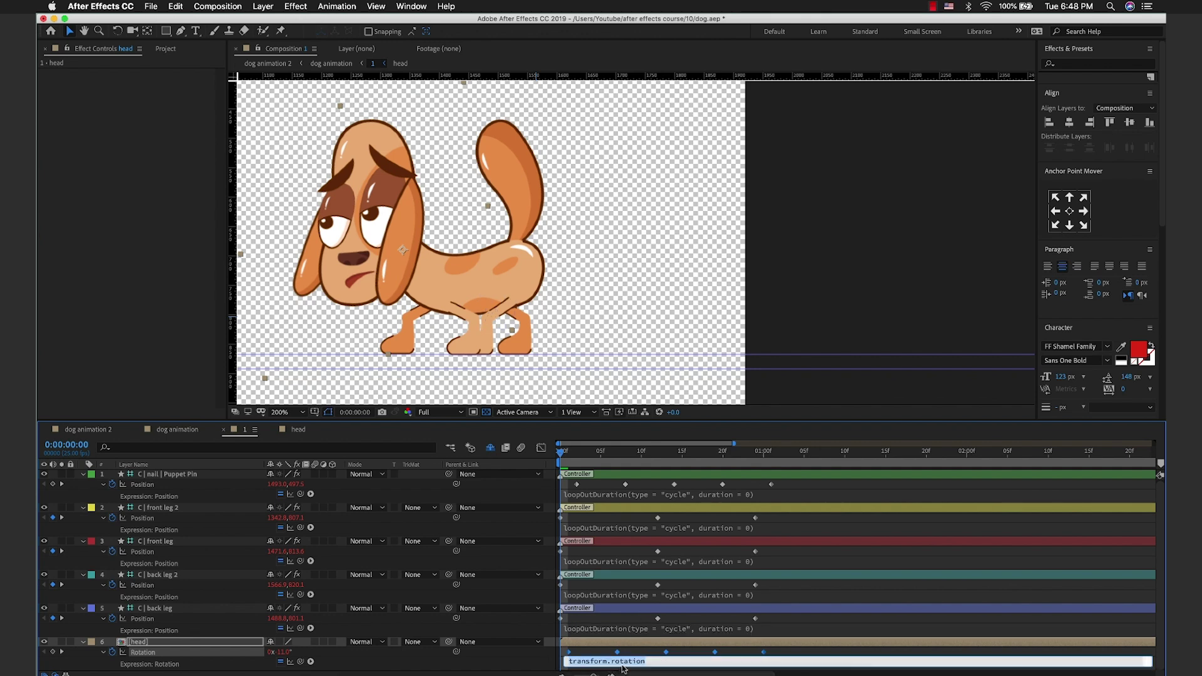
text(loopOutDuration(type = "cycle", duration = 0))
click(582, 462)
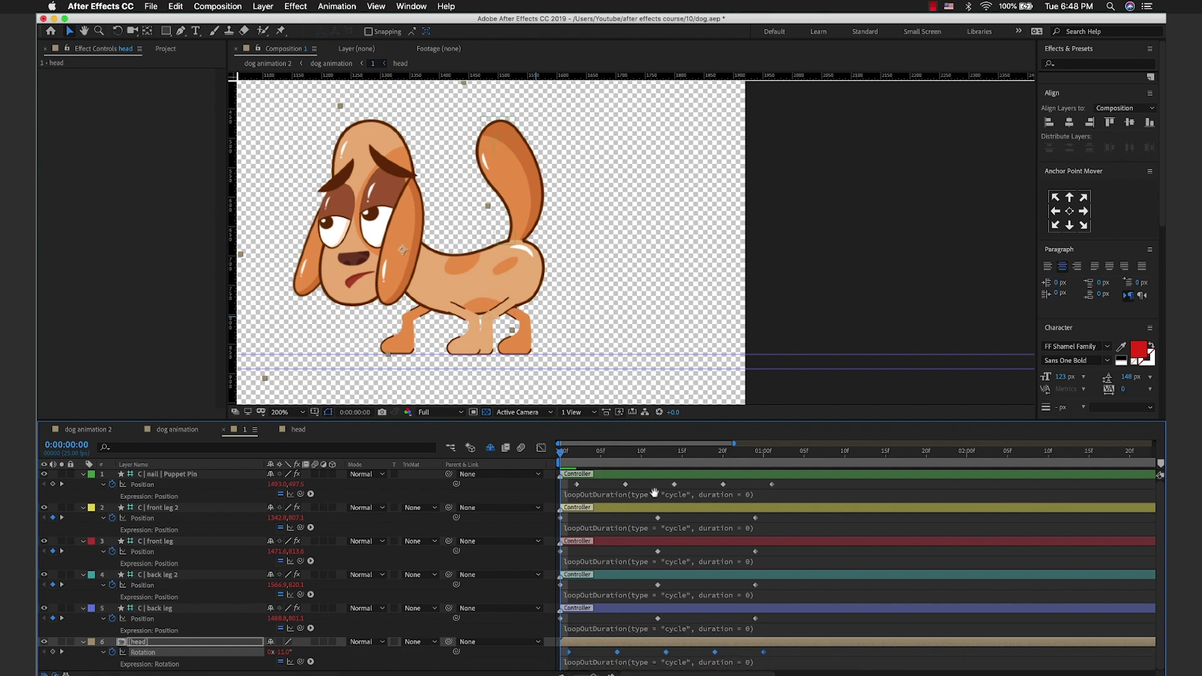
key(space)
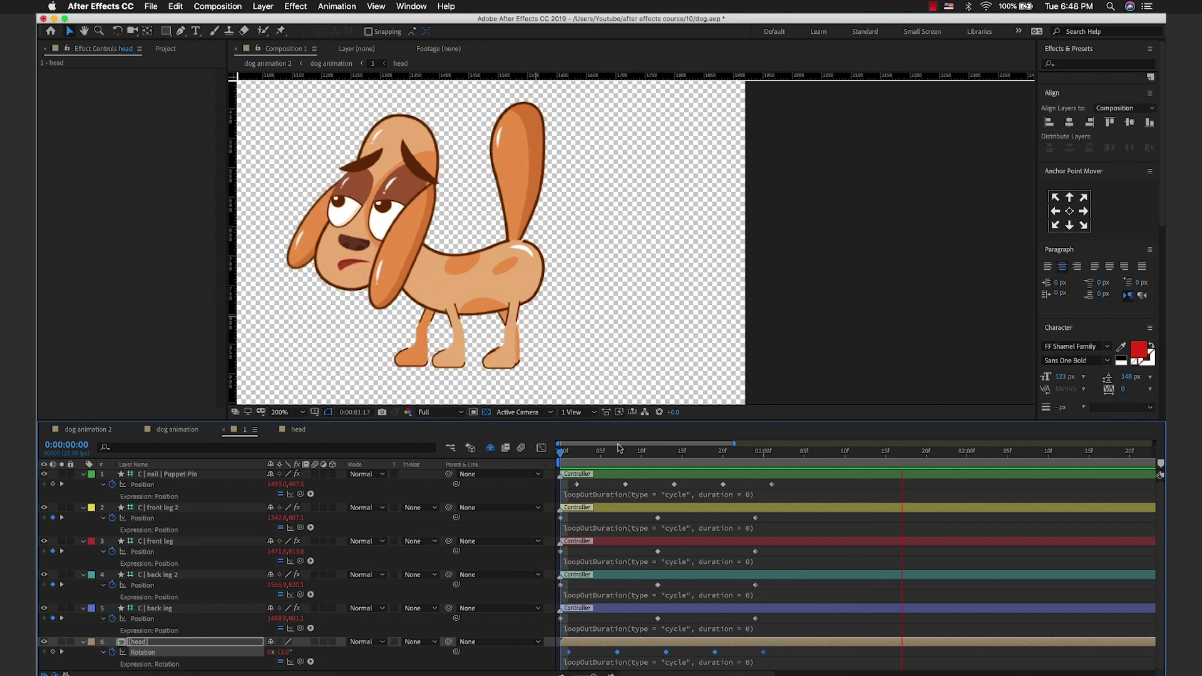
key(space)
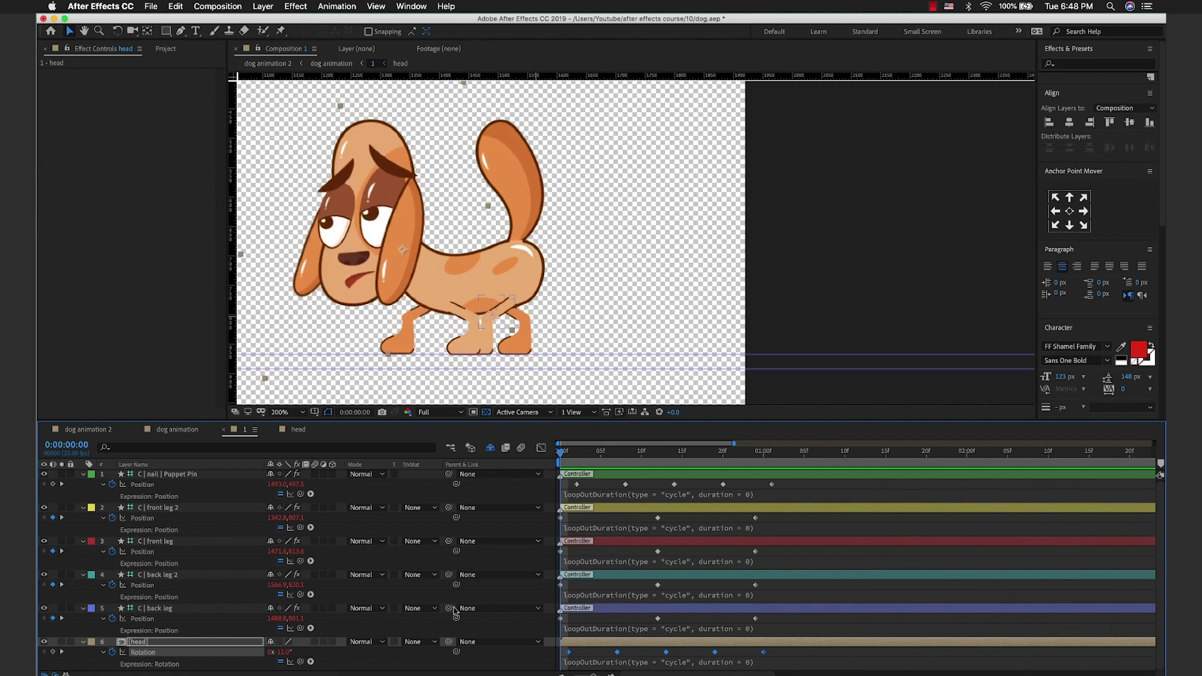
Step: In the dog animation comp, key layer [1]'s Position at frame 0, lowered to Y 566
click(185, 431)
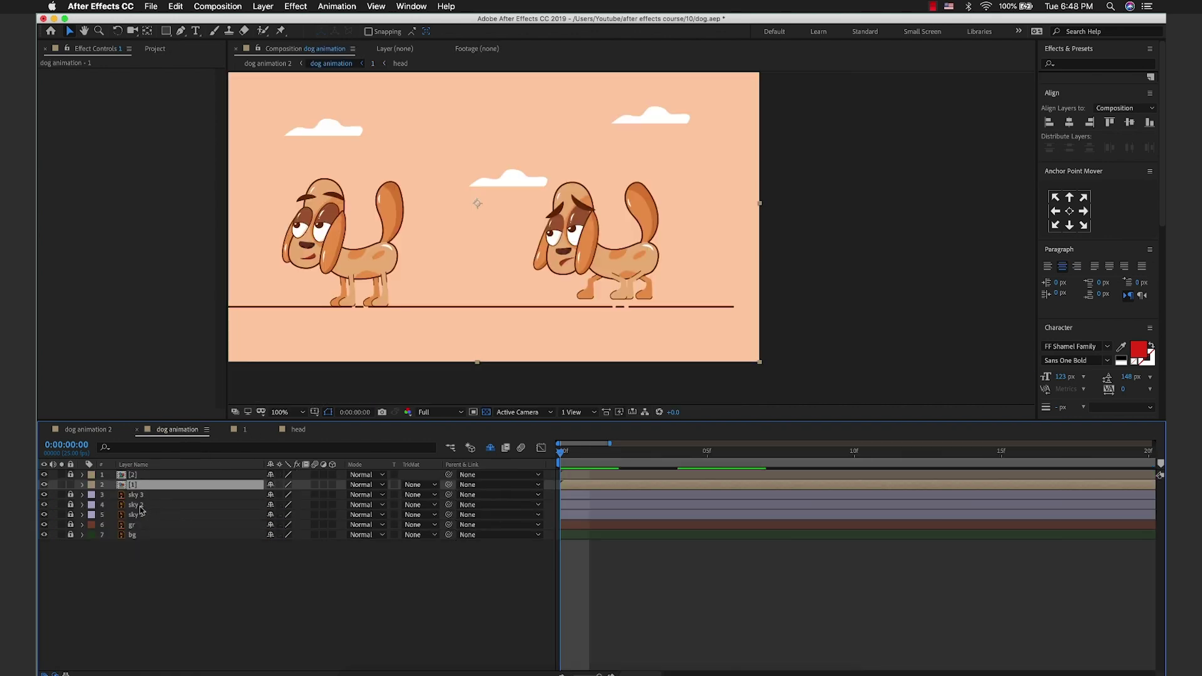
key(p)
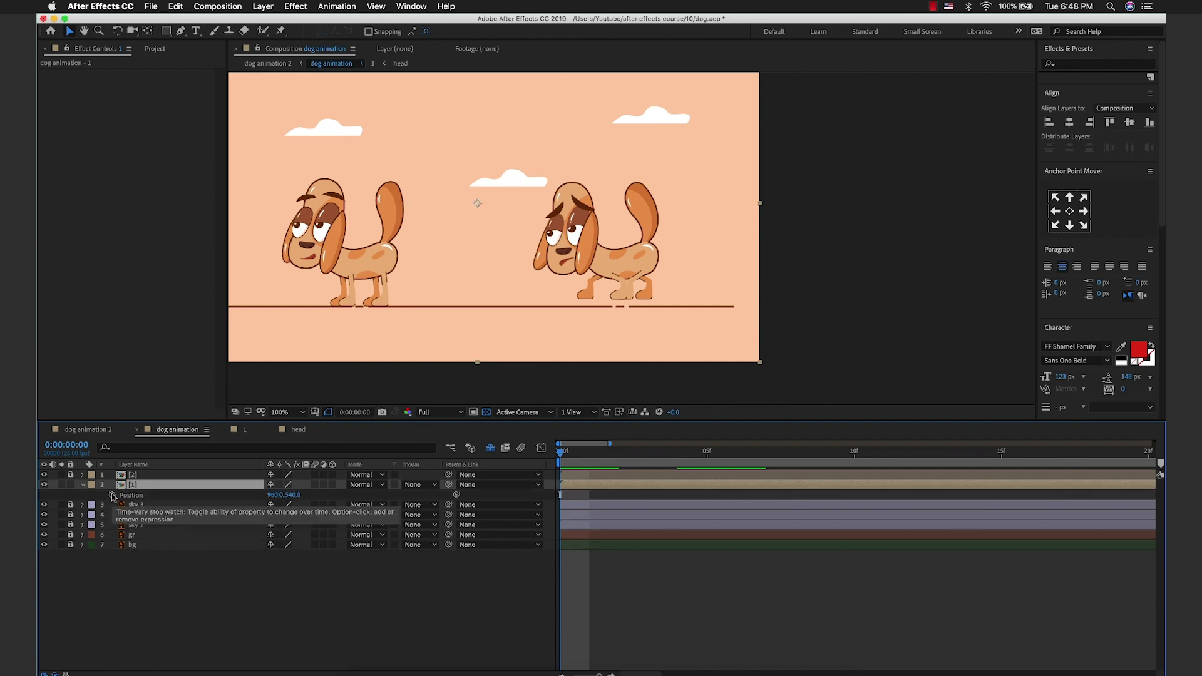
click(113, 495)
scroll(539, 251, up, 3)
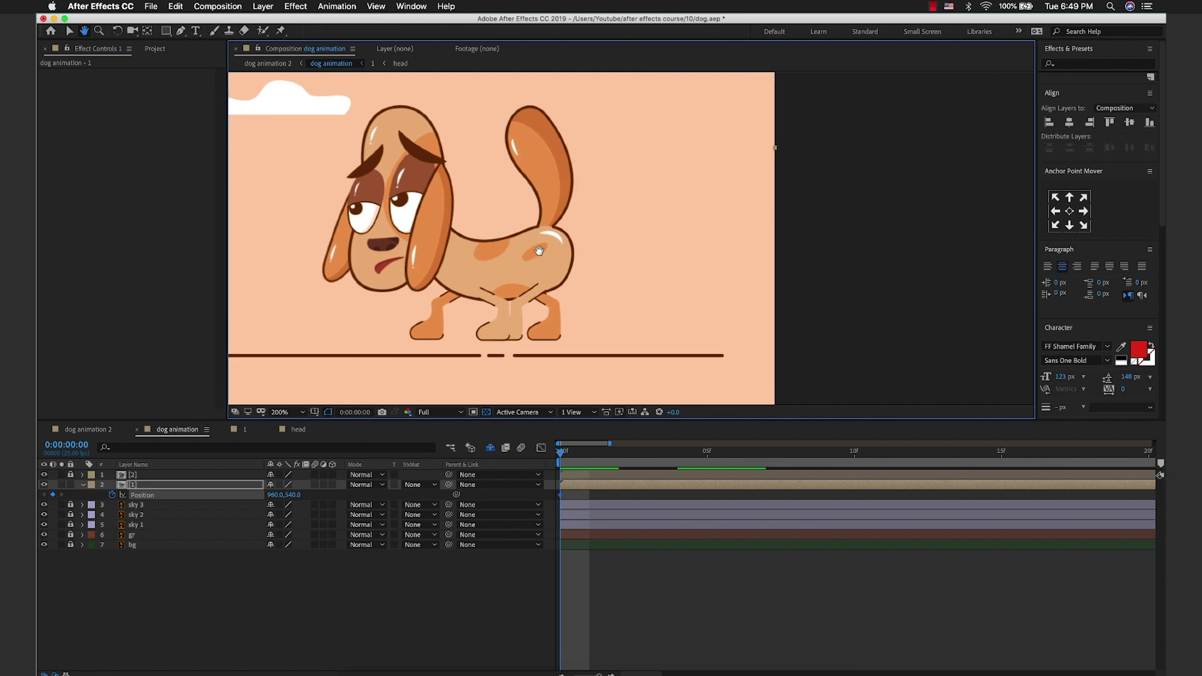
scroll(539, 251, down, 1)
drag(524, 246, 526, 254)
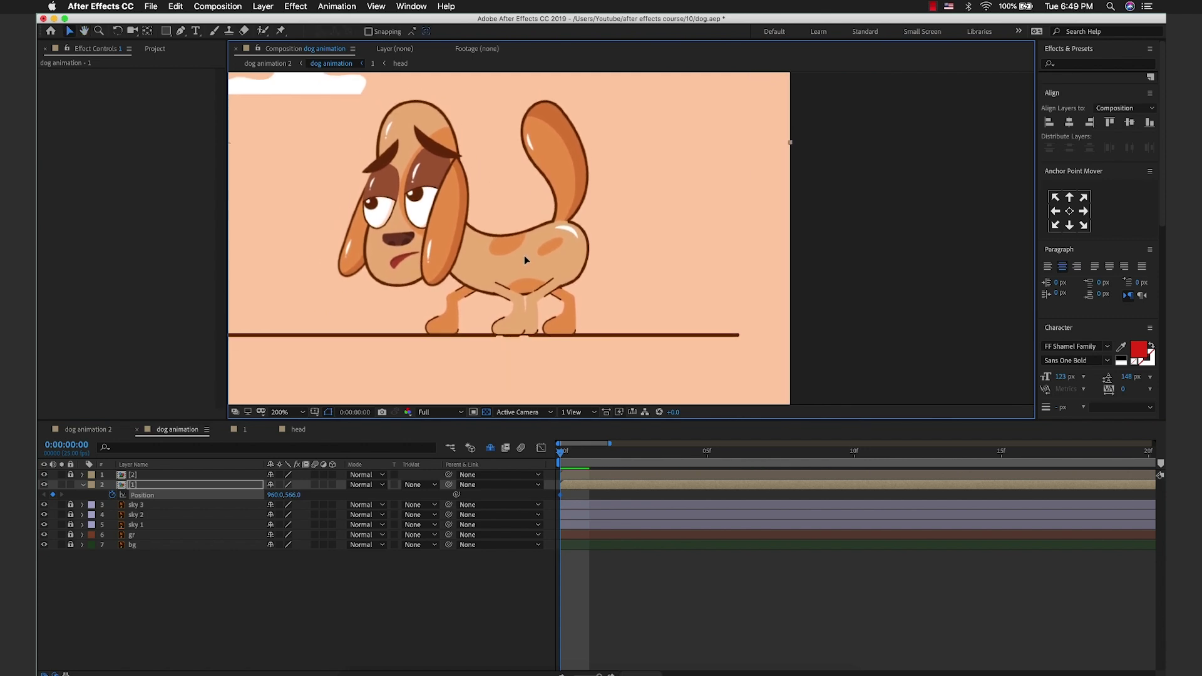
scroll(591, 298, up, 3)
scroll(592, 300, up, 2)
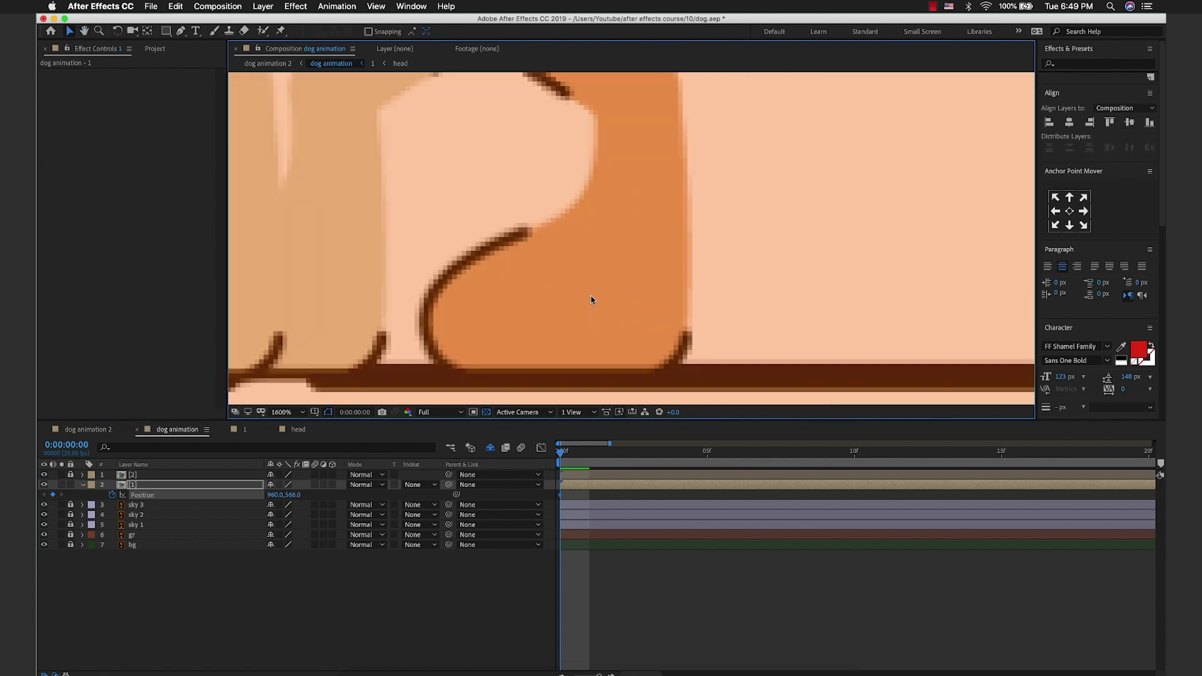
scroll(590, 298, down, 2)
scroll(590, 297, down, 3)
scroll(598, 353, down, 1)
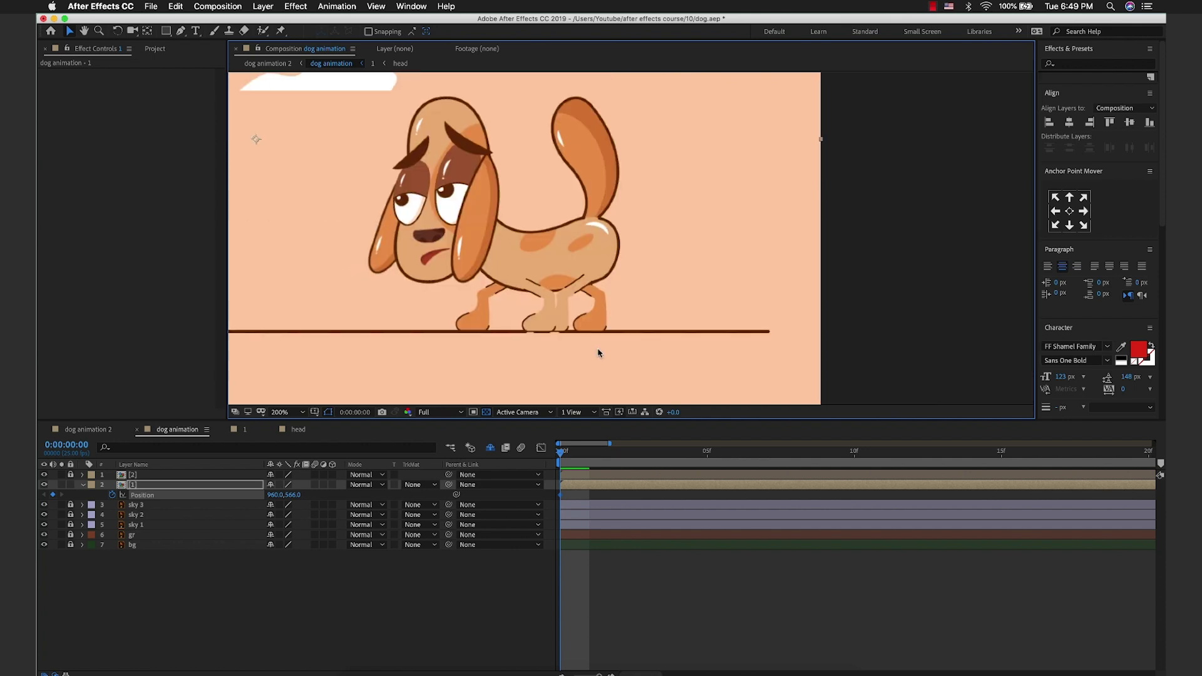
Step: Raise the dog to Y 539 at frame 6 and paste alternating Position keyframes through 24f
click(709, 456)
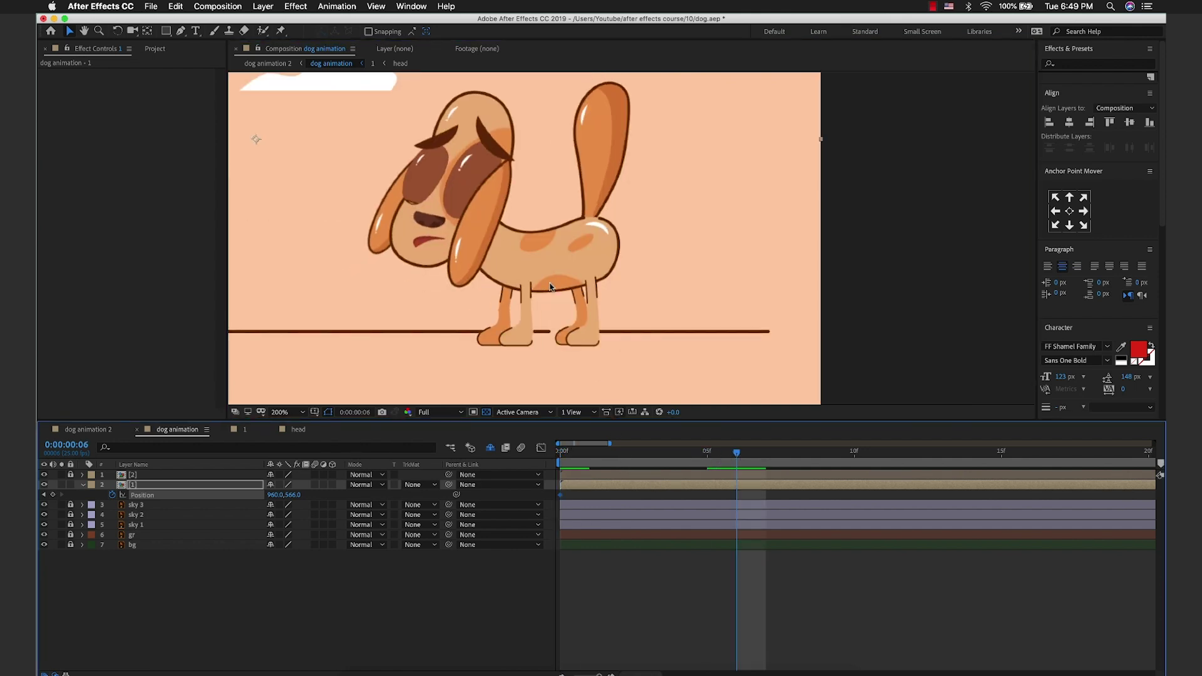
drag(550, 286, 551, 270)
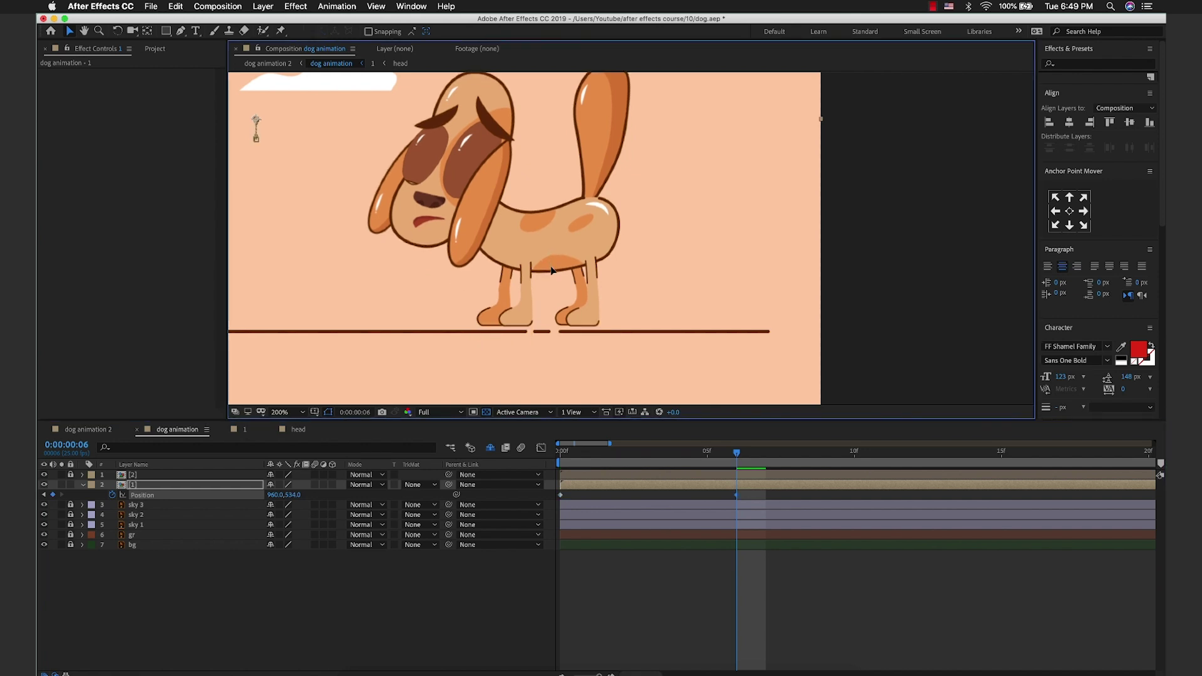
scroll(568, 308, up, 3)
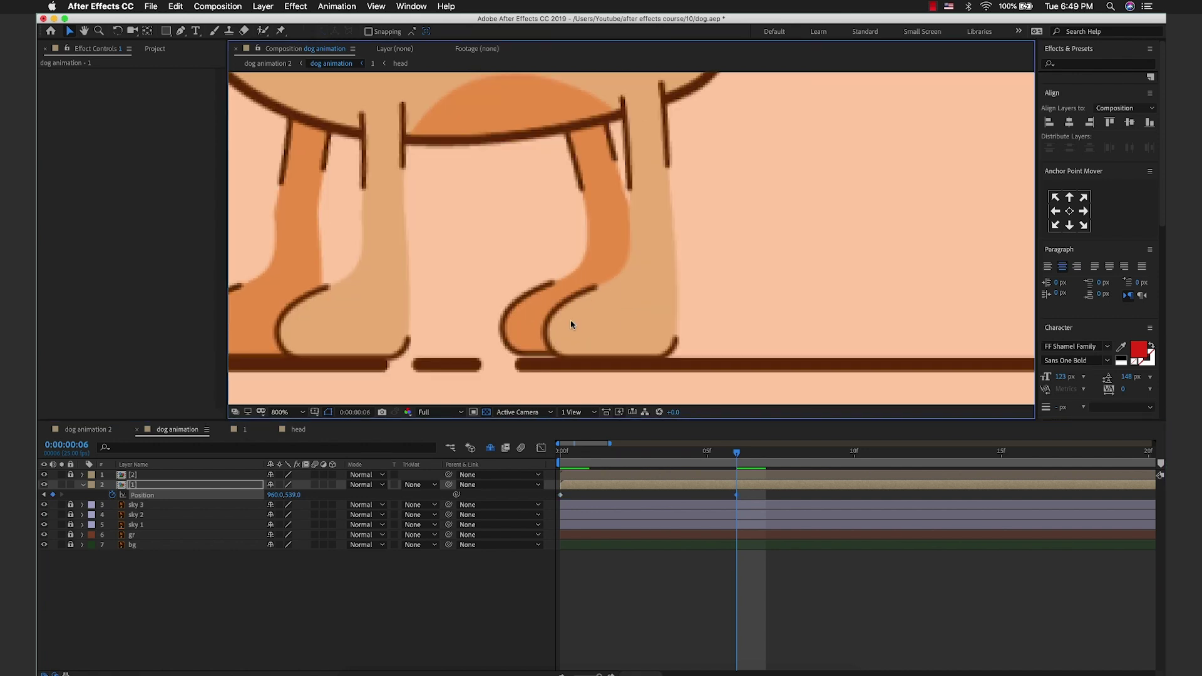
scroll(568, 326, down, 1)
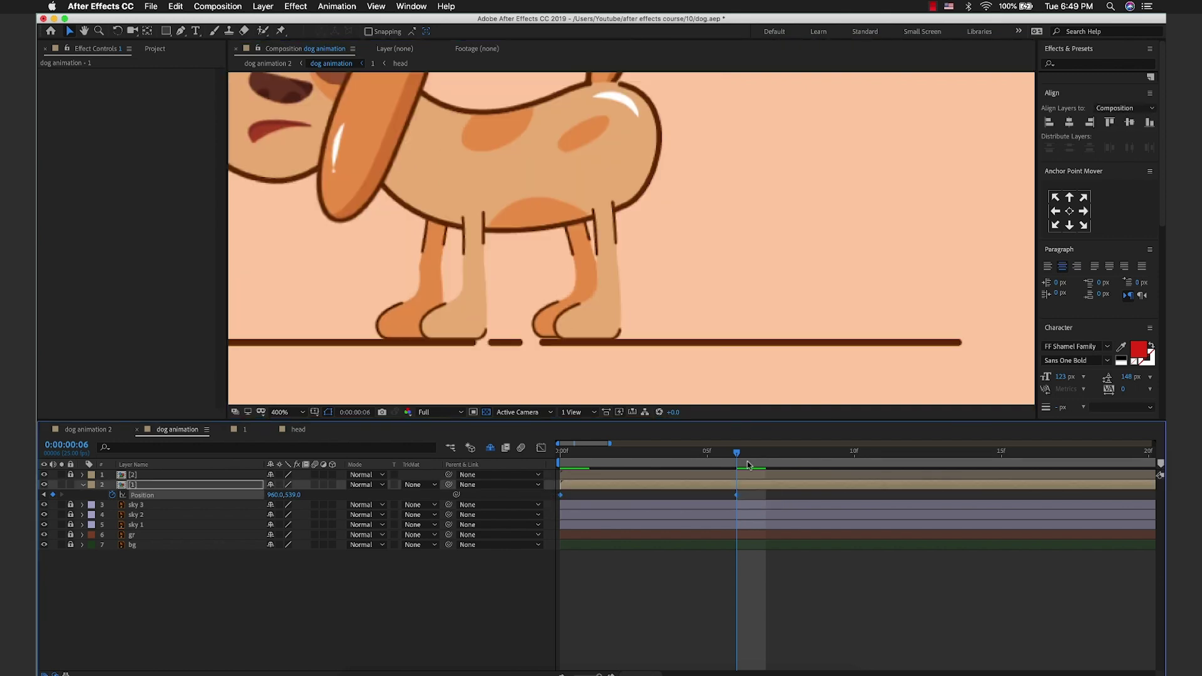
drag(748, 465, 871, 460)
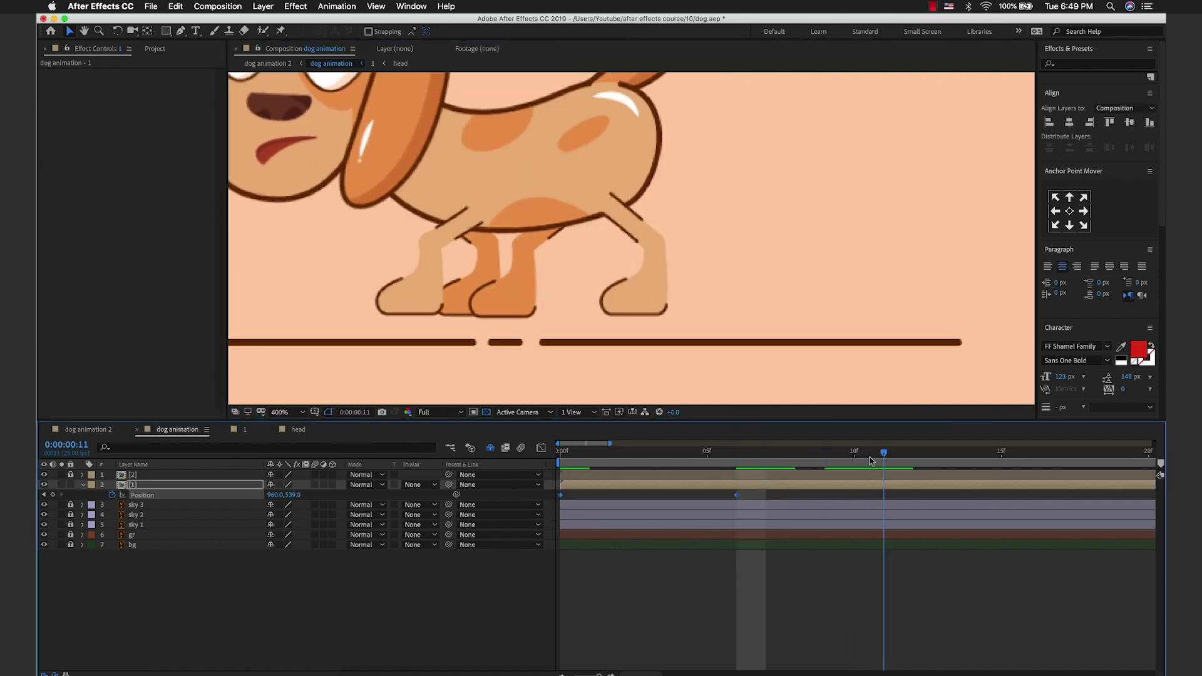
key(Page_Down)
key(ctrl+v)
key(minus)
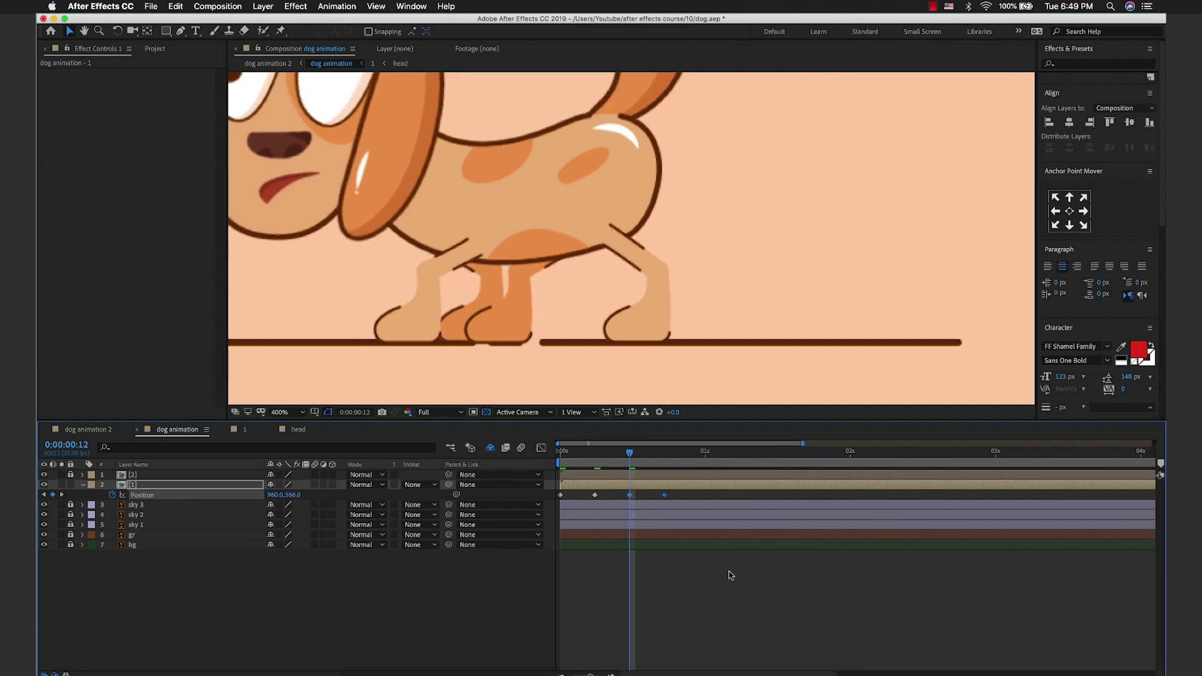
click(733, 490)
click(700, 451)
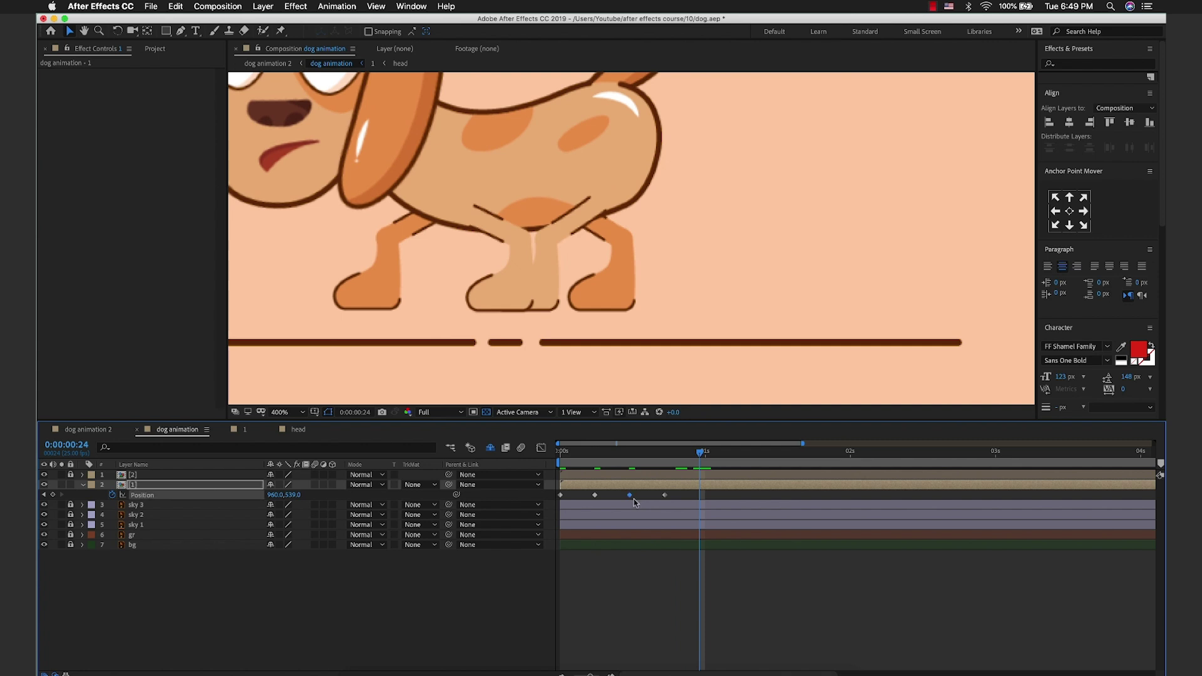
key(ctrl+v)
Step: Preview the bobbing dog from the start
key(Home)
scroll(565, 269, down, 4)
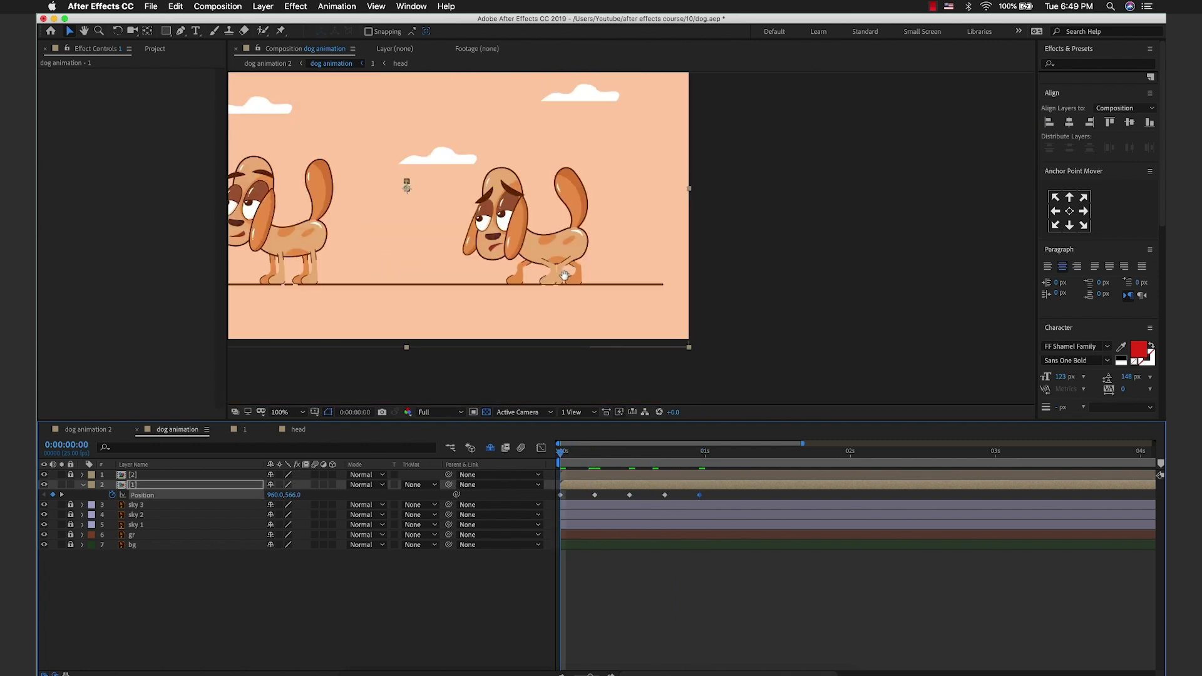
key(space)
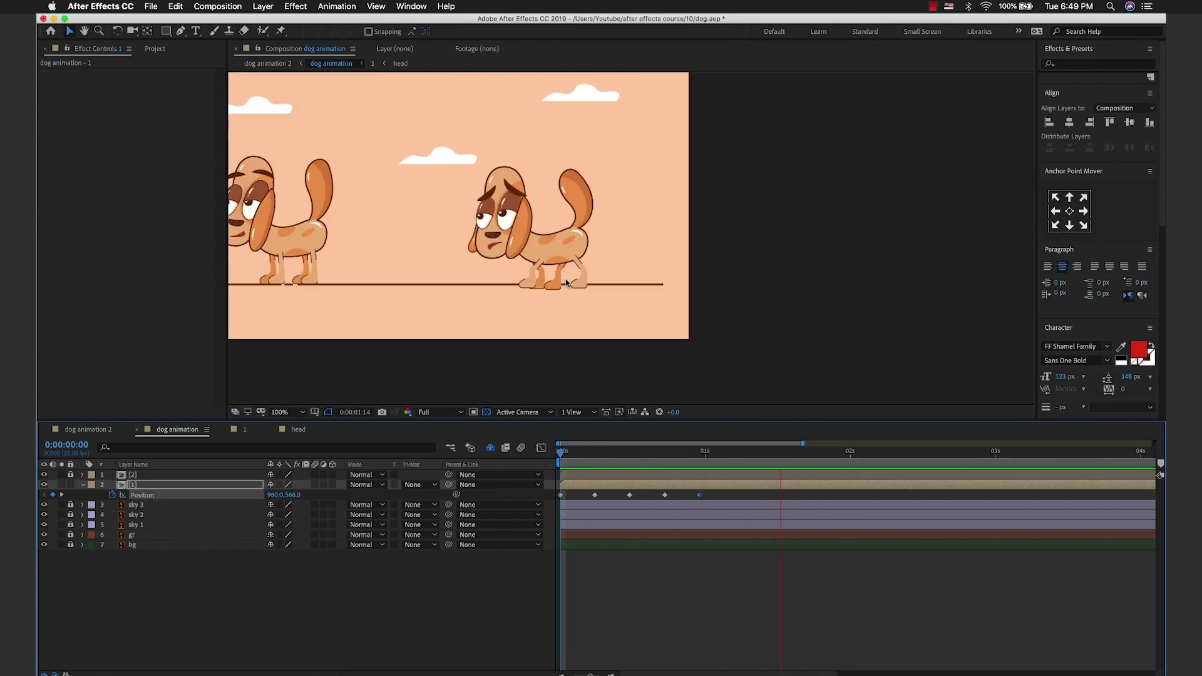
key(space)
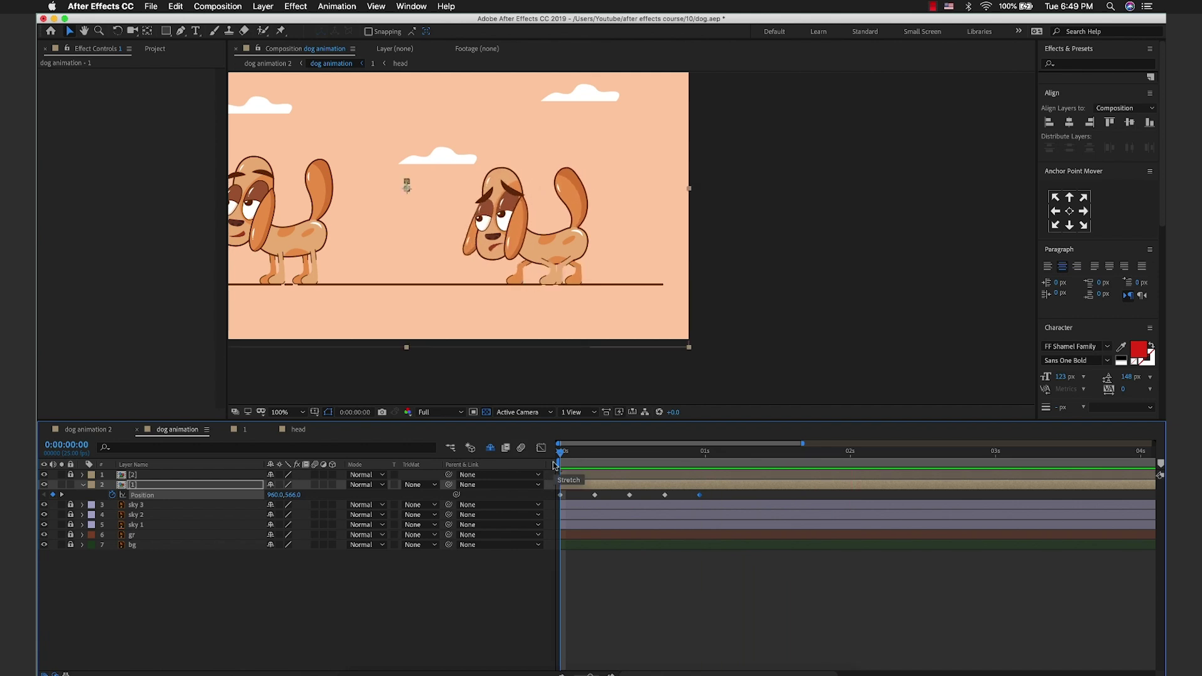
Step: Add a loopOutDuration cycle expression to the dog's Position and preview the looping bob
alt+click(112, 498)
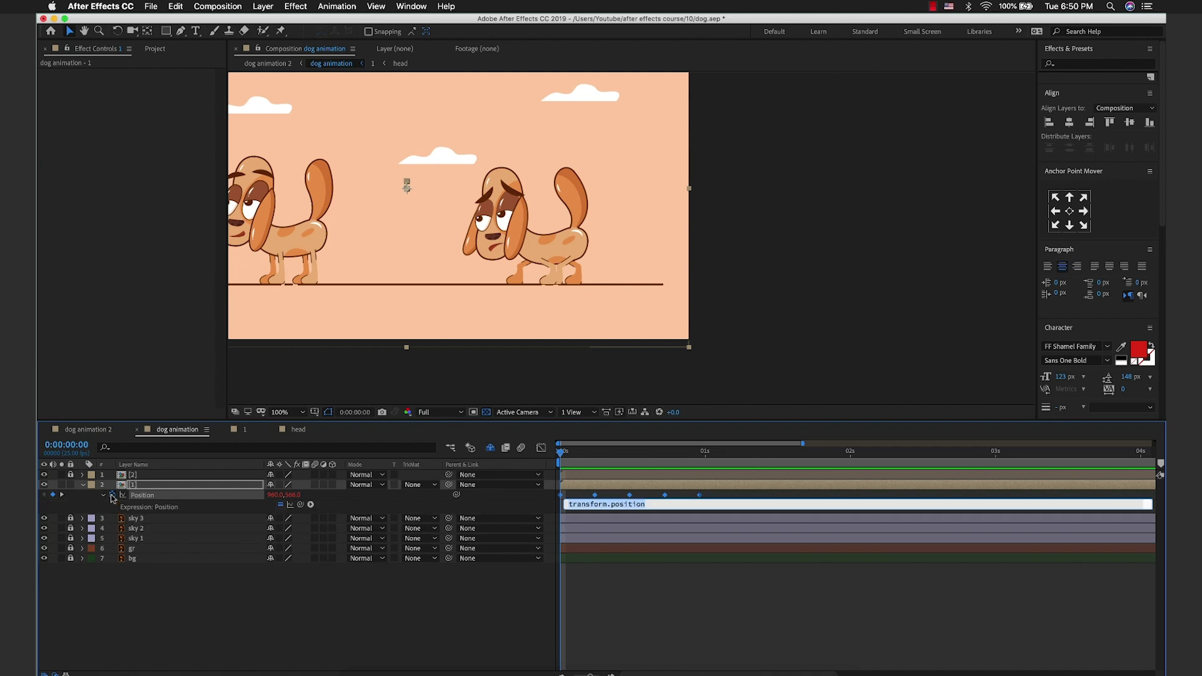
click(310, 505)
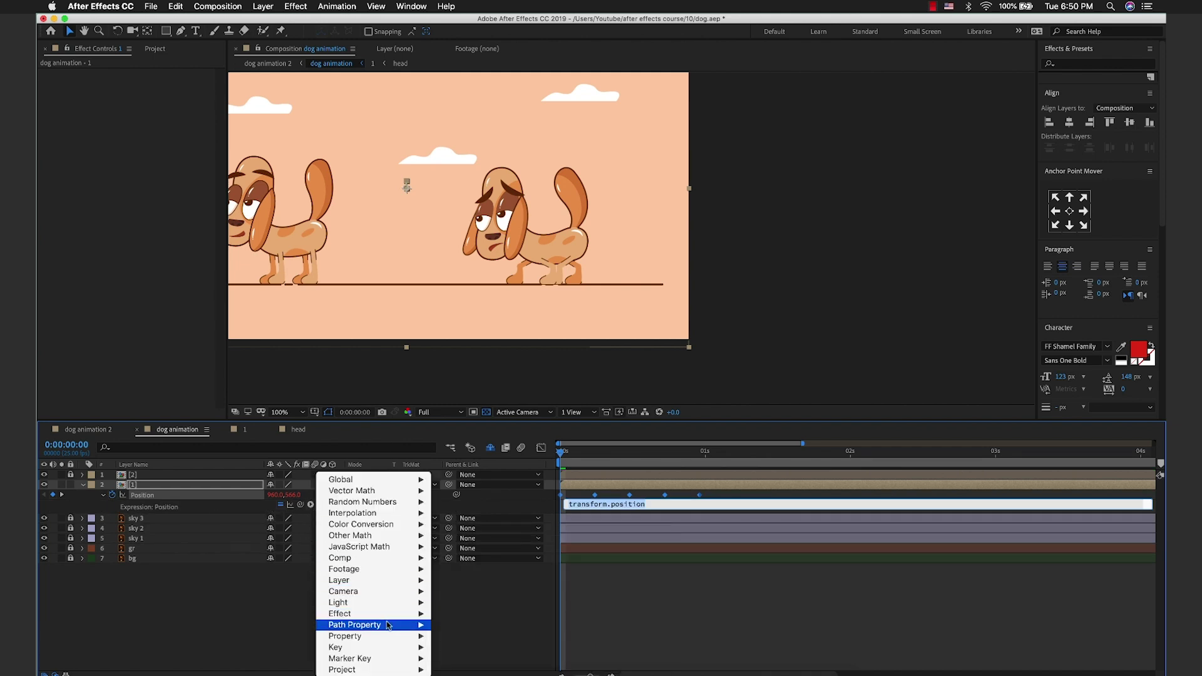
mouse_move(388, 636)
click(513, 569)
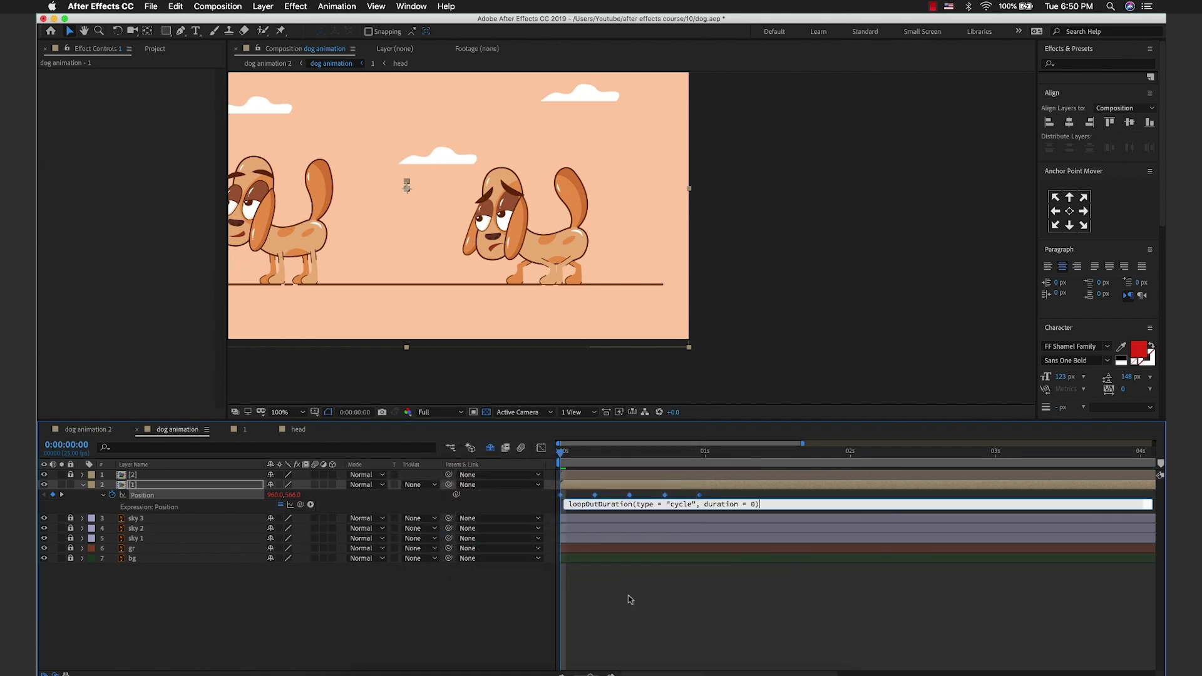
key(space)
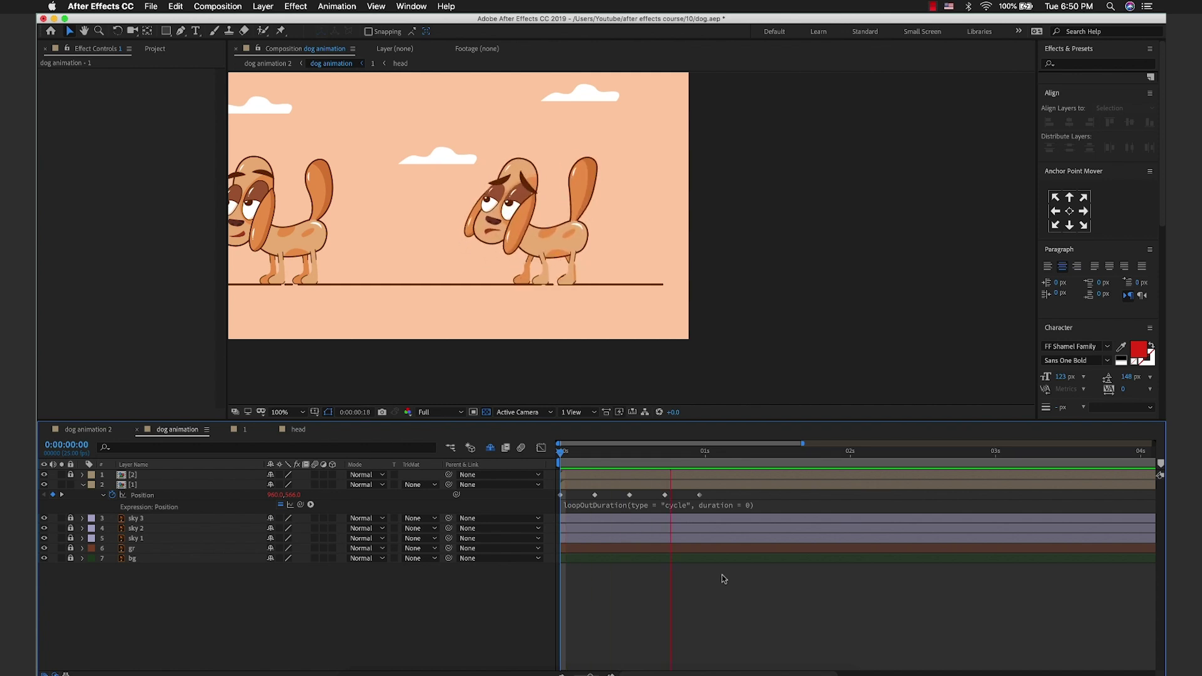
key(minus)
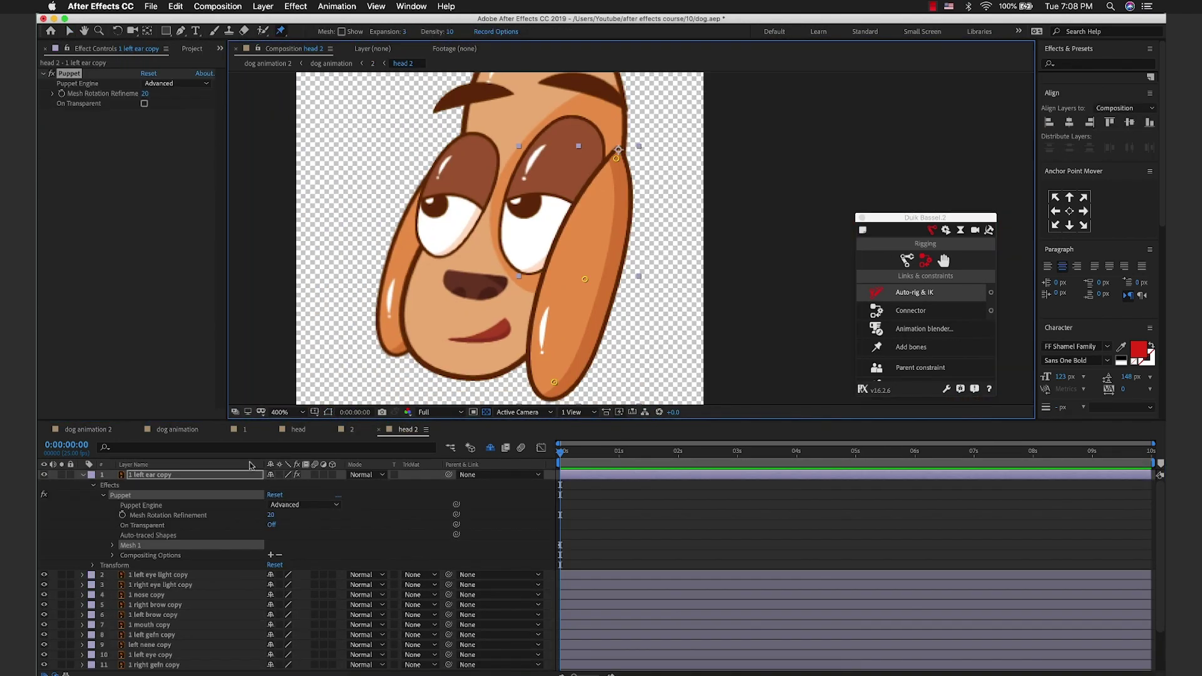
Step: Auto-rig both head 2 ear copies with Duik IK, then switch to Composition 2
click(901, 293)
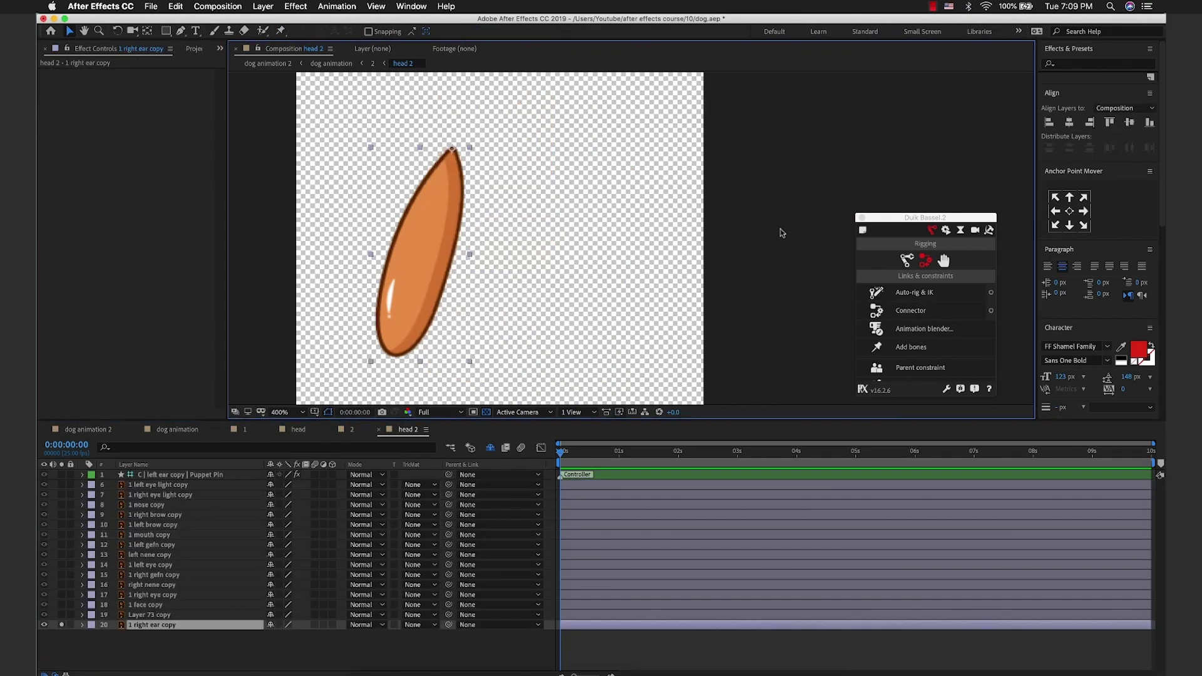
click(897, 296)
click(217, 555)
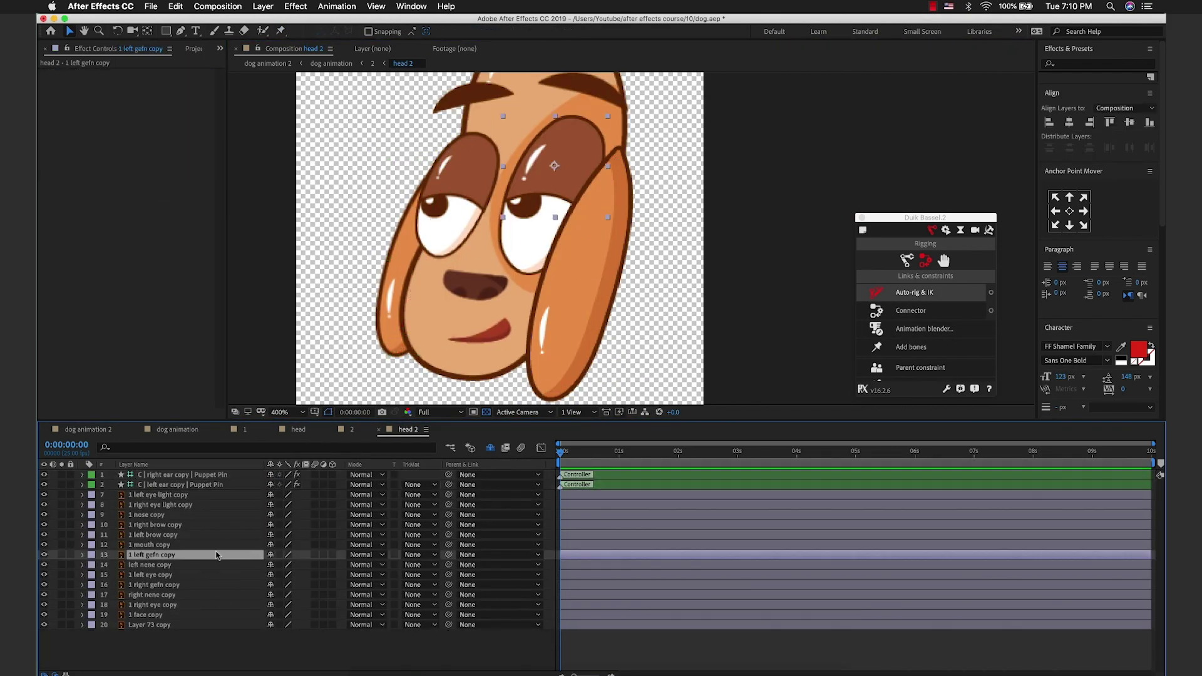
click(359, 432)
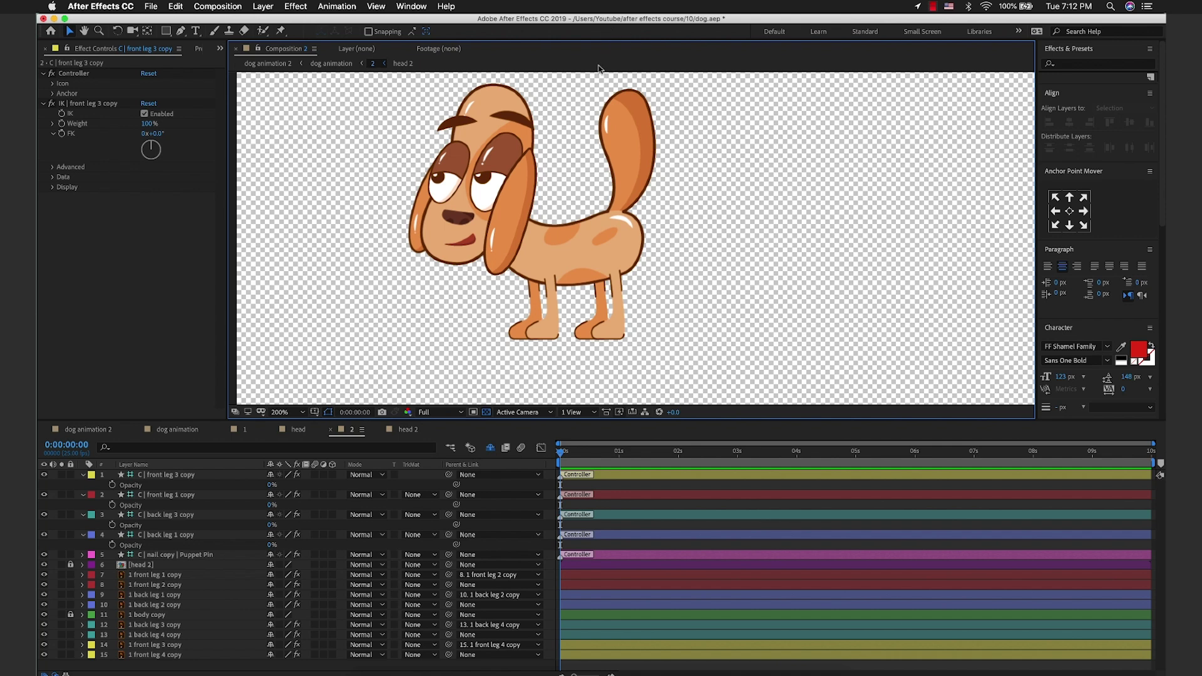
Step: Show rulers and drag a horizontal guide marking the ground line
key(super+r)
drag(601, 77, 588, 345)
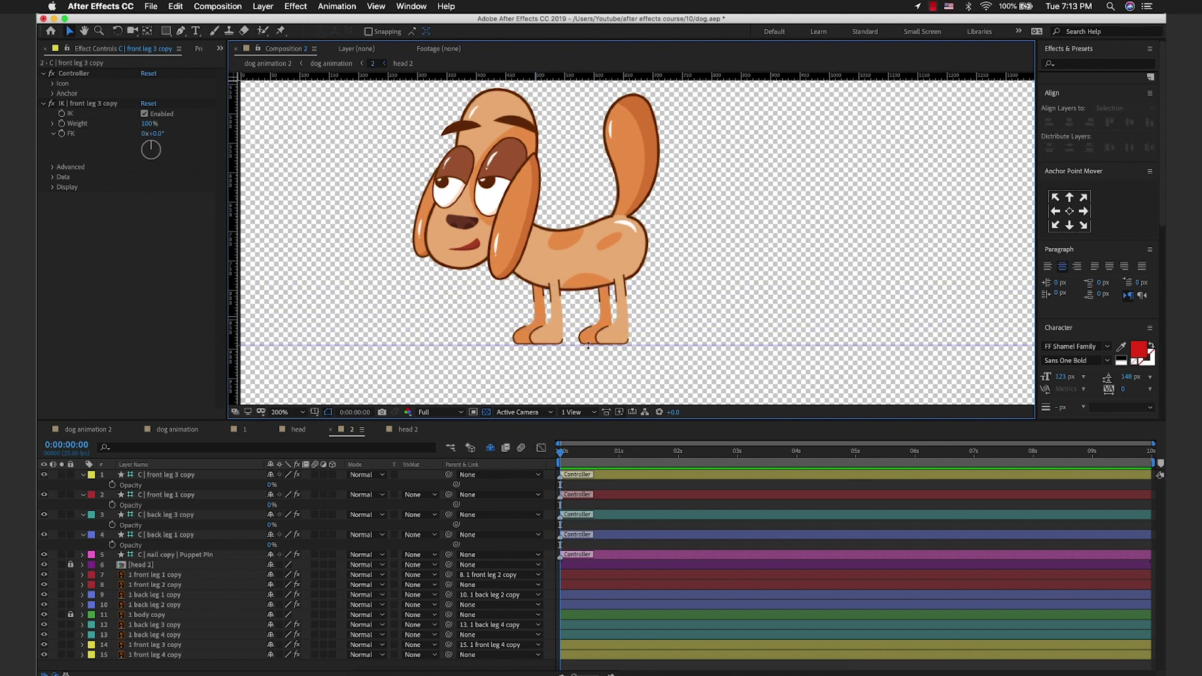
scroll(634, 332, up, 2)
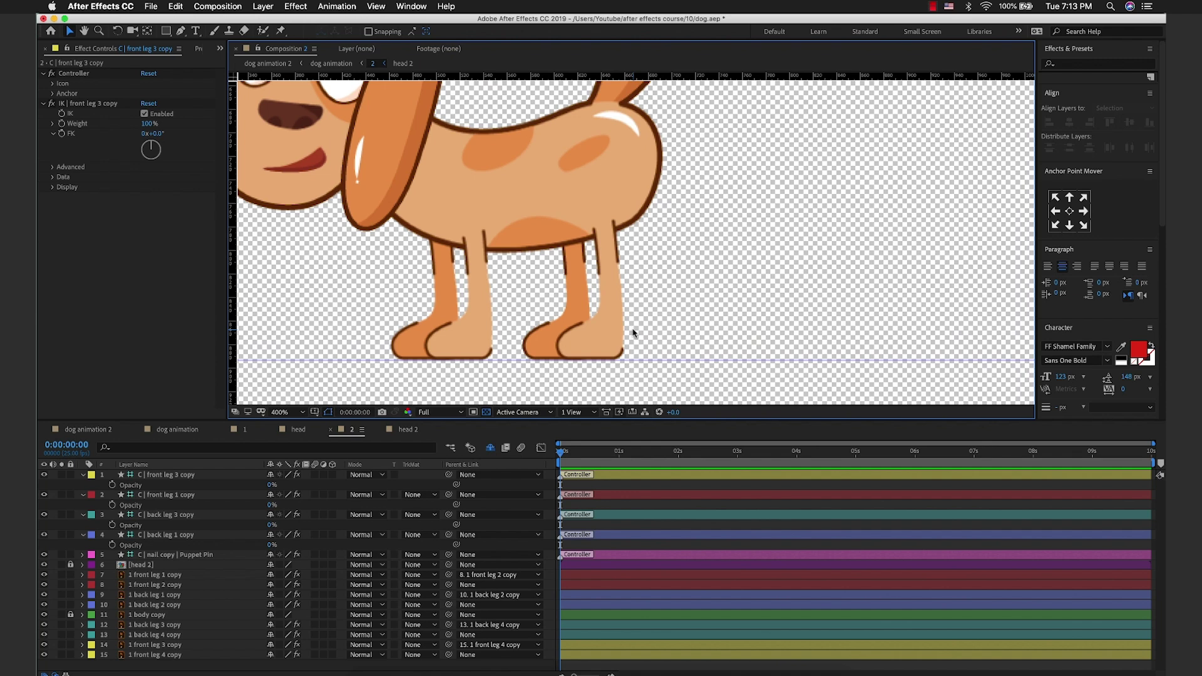
Step: Bend back leg 1 backward and upward and rotate its foot to swing up
click(622, 285)
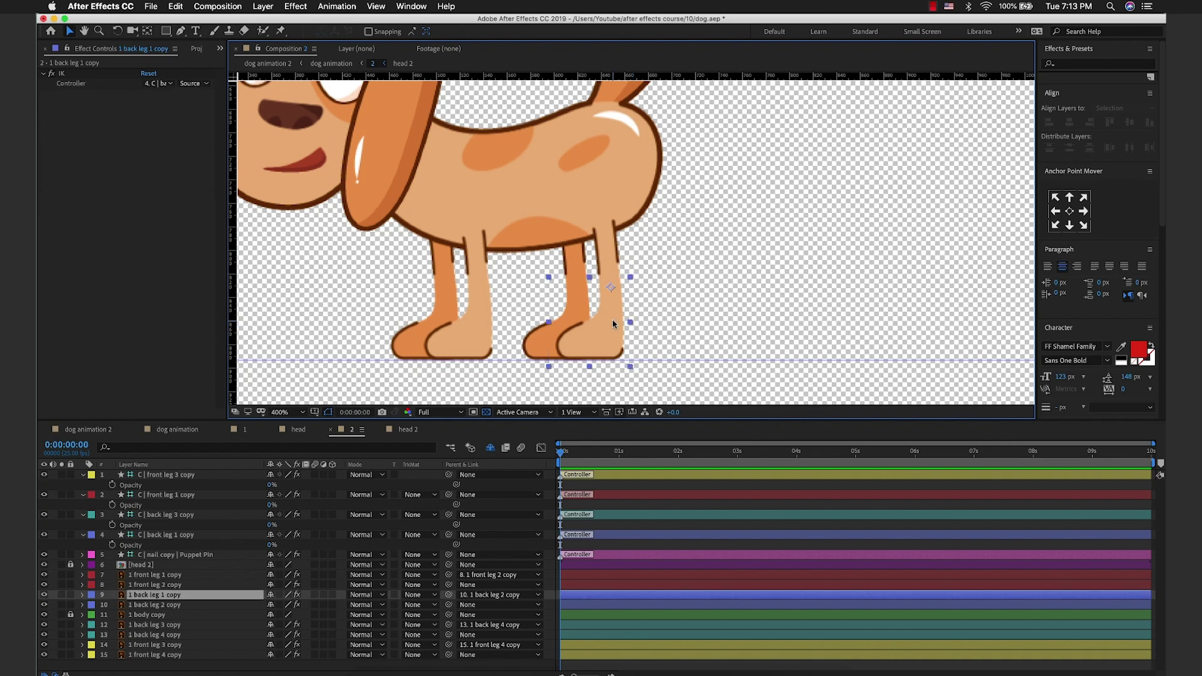
click(685, 299)
click(607, 305)
click(631, 302)
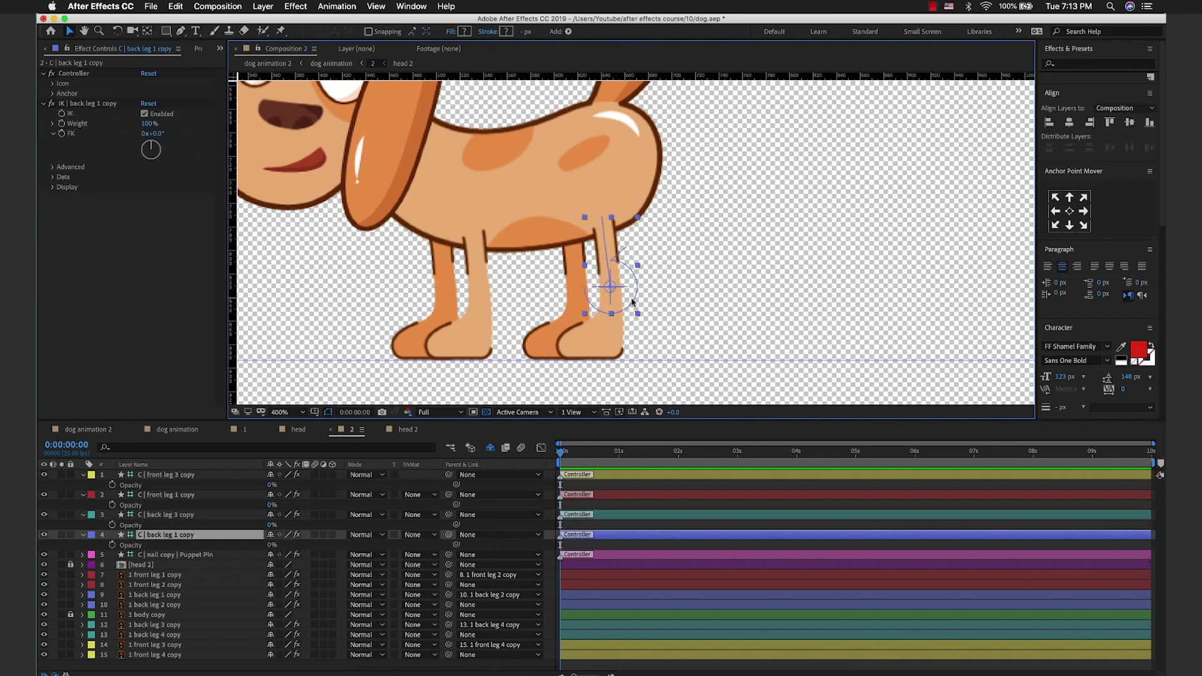
drag(604, 293, 683, 253)
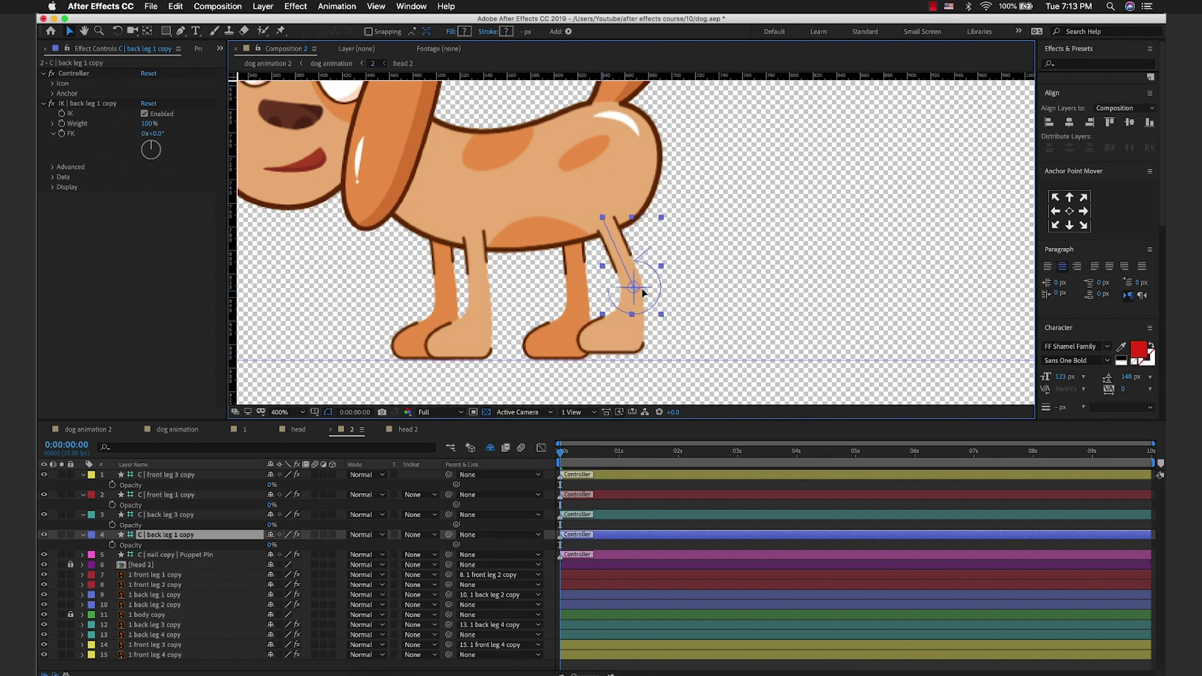
key(Return)
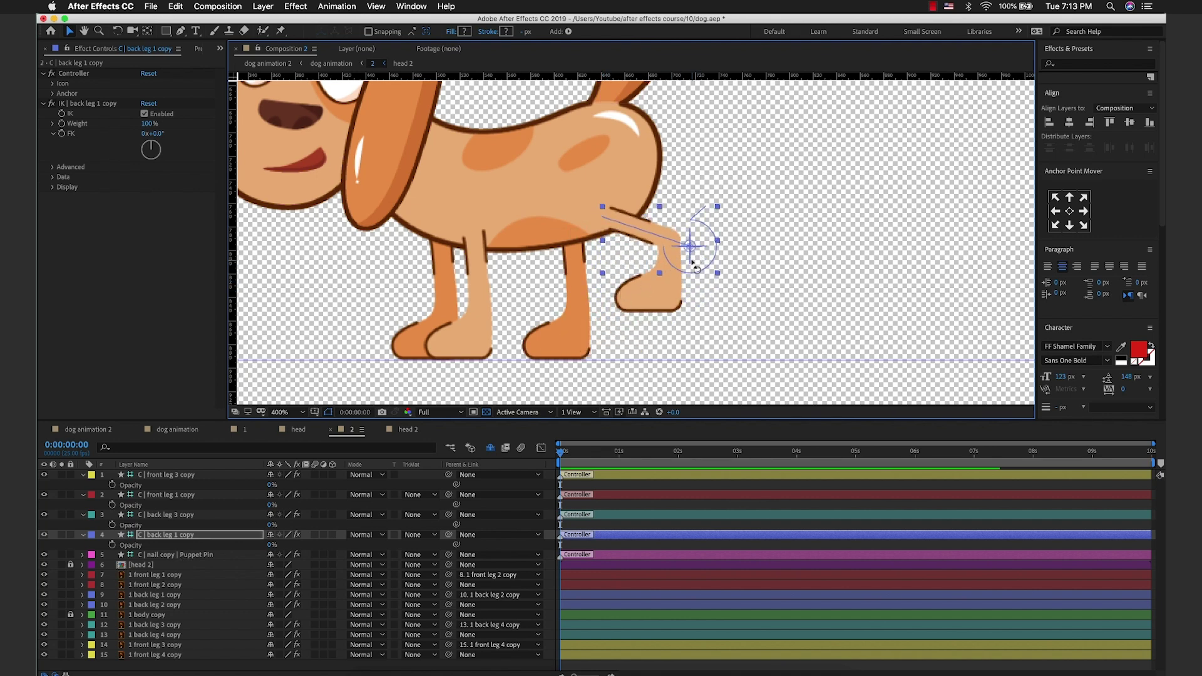
key(w)
drag(693, 264, 702, 258)
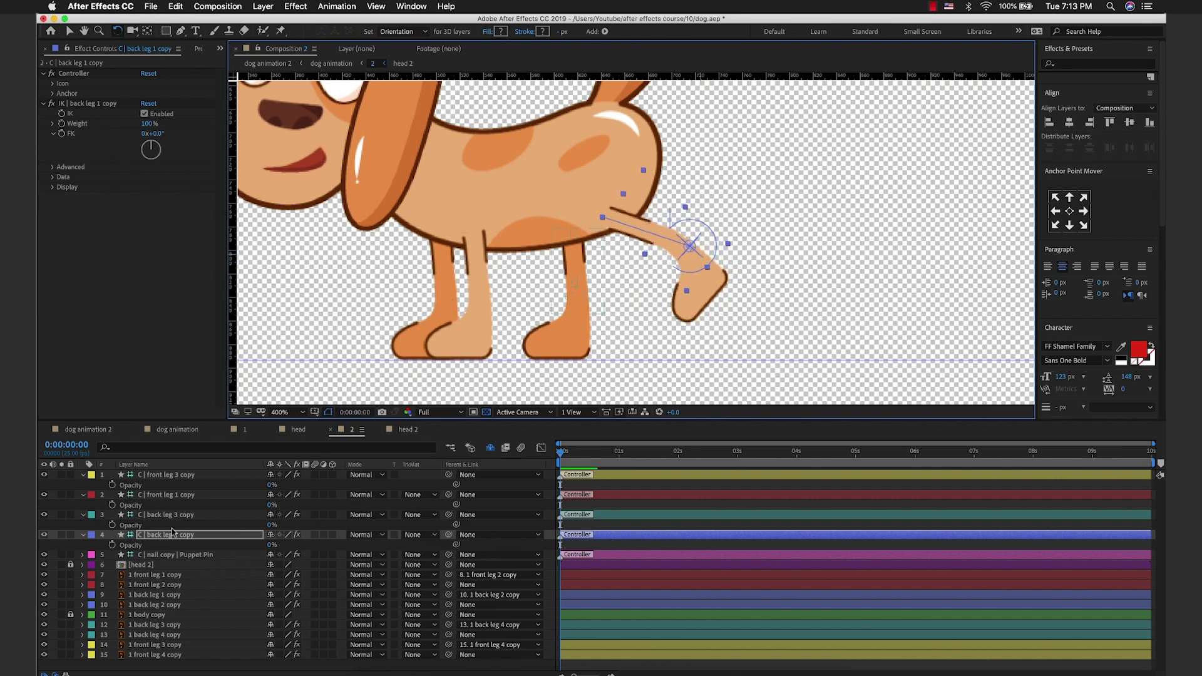
key(Return)
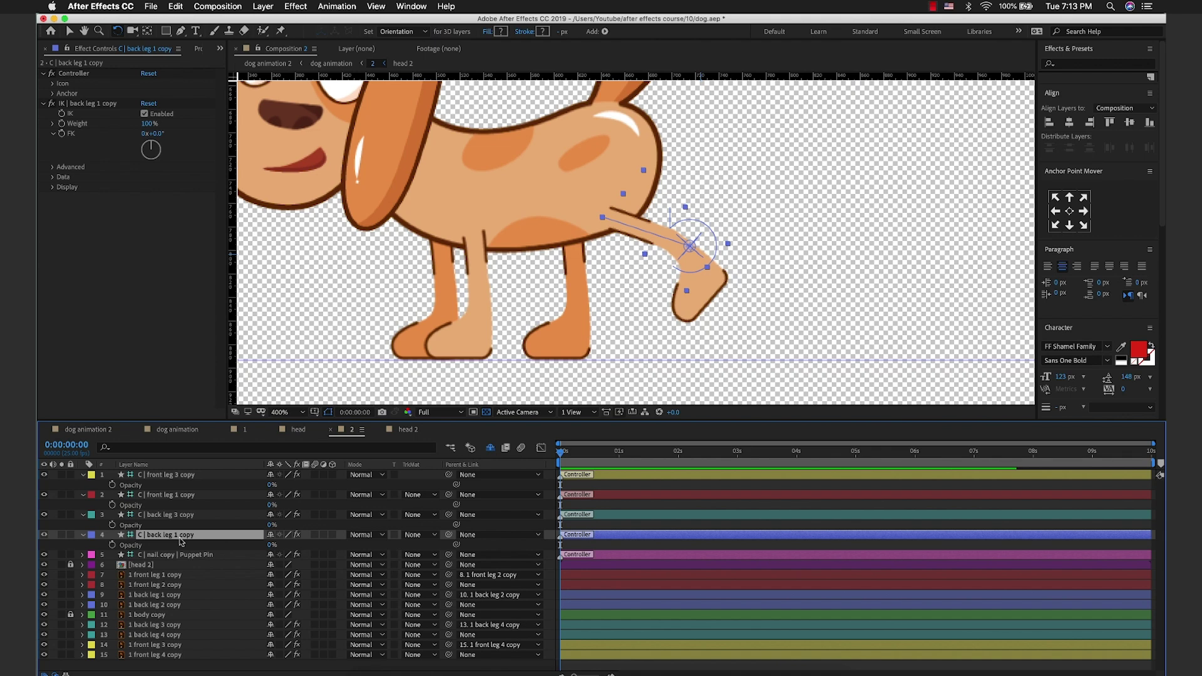
key(shift+p)
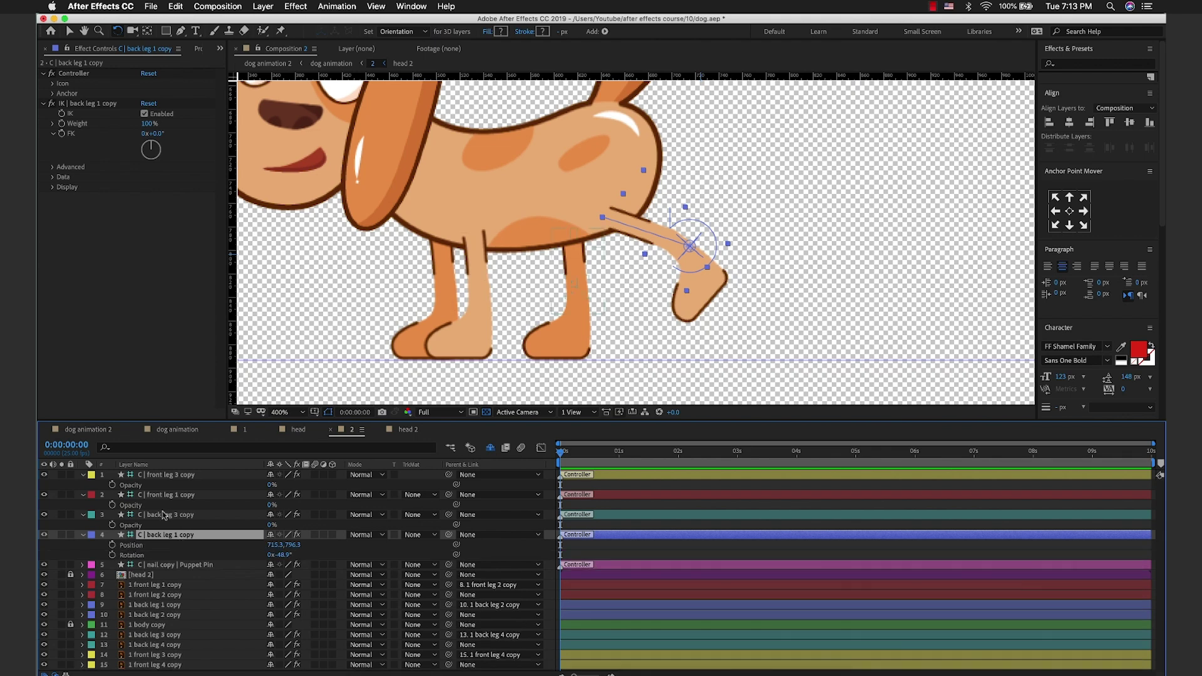
Step: Reveal Position and Rotation for all four leg controllers
click(163, 514)
shift+click(167, 476)
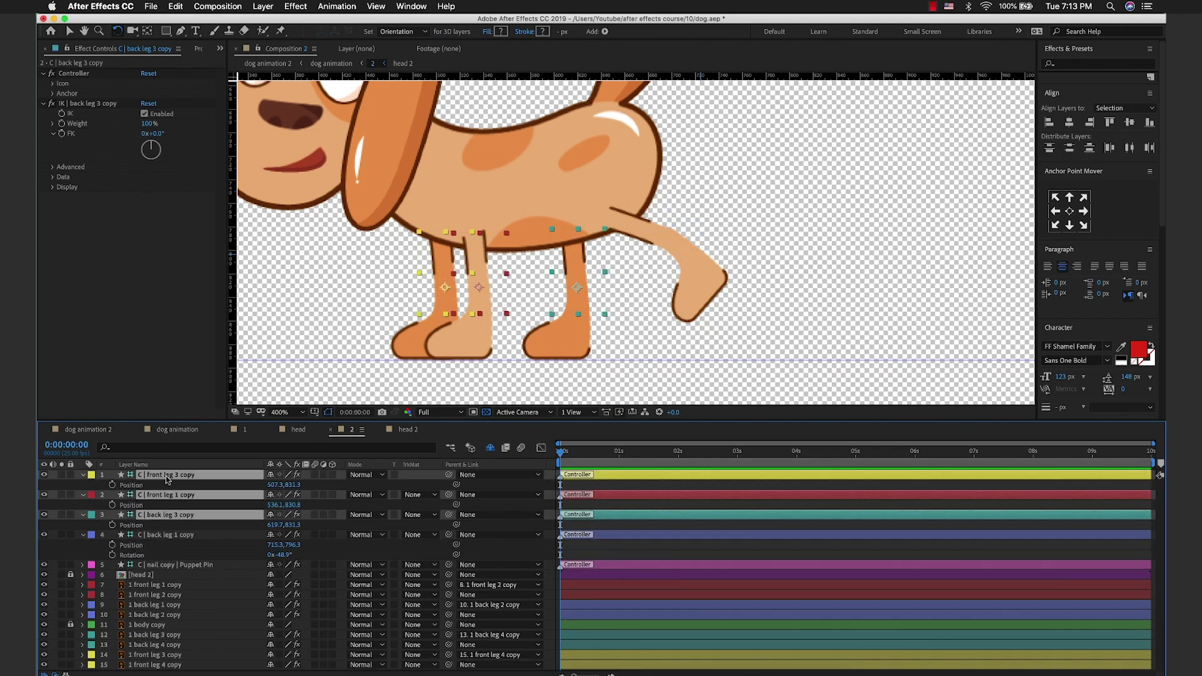
shift+click(169, 534)
key(shift+r)
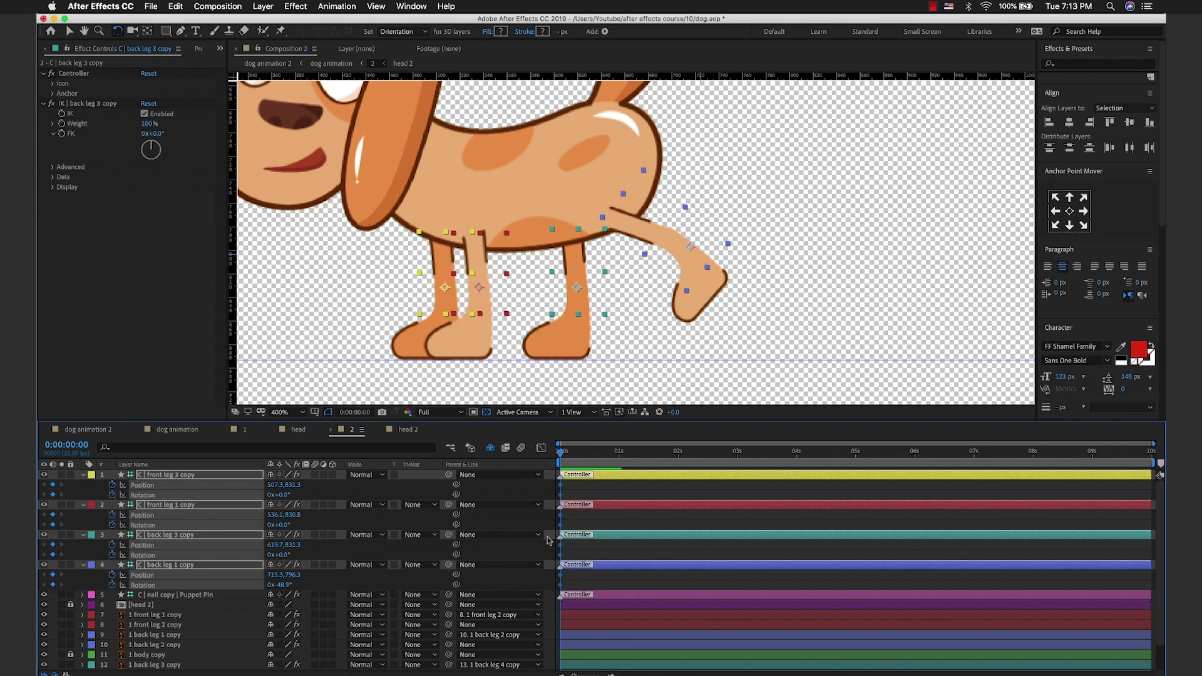
click(608, 288)
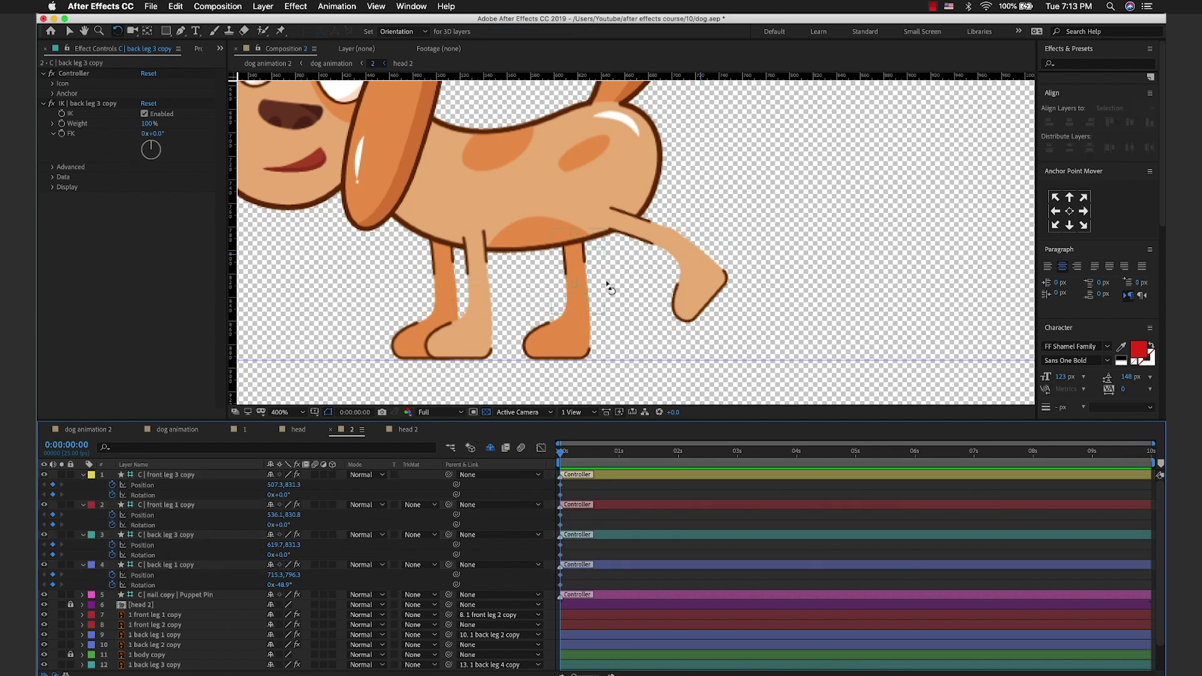
Step: Move the front leg 3 foot up and right, rotating it to -55.5°
click(436, 275)
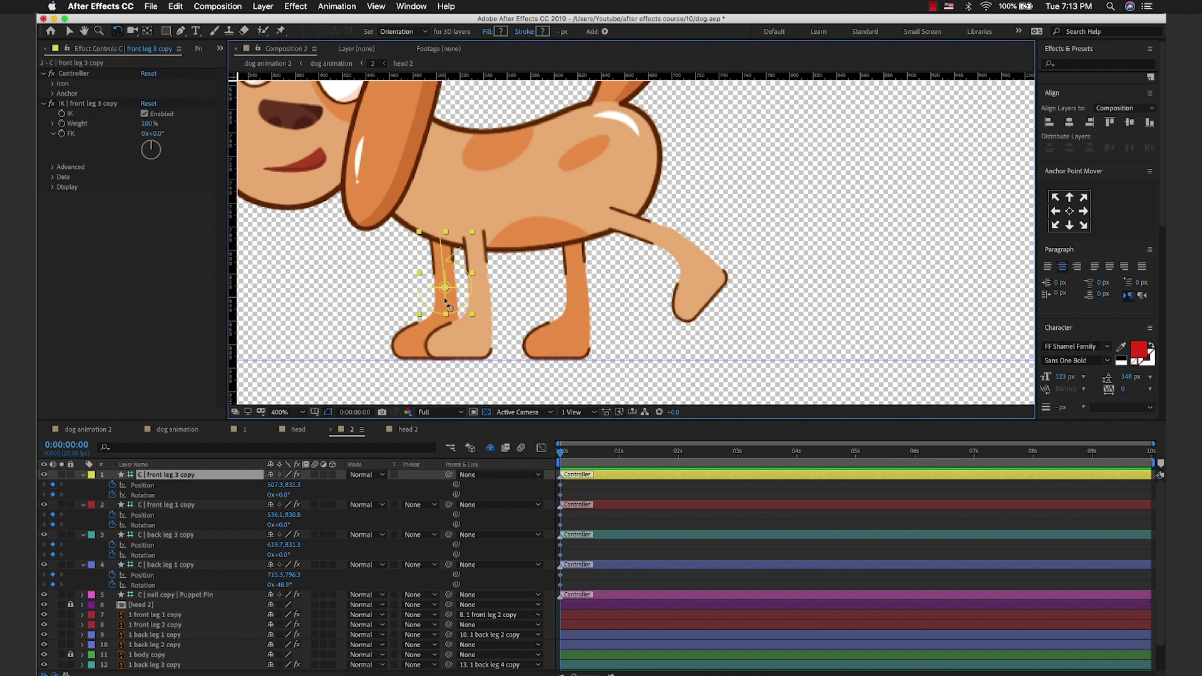
key(v)
drag(444, 294, 506, 274)
key(w)
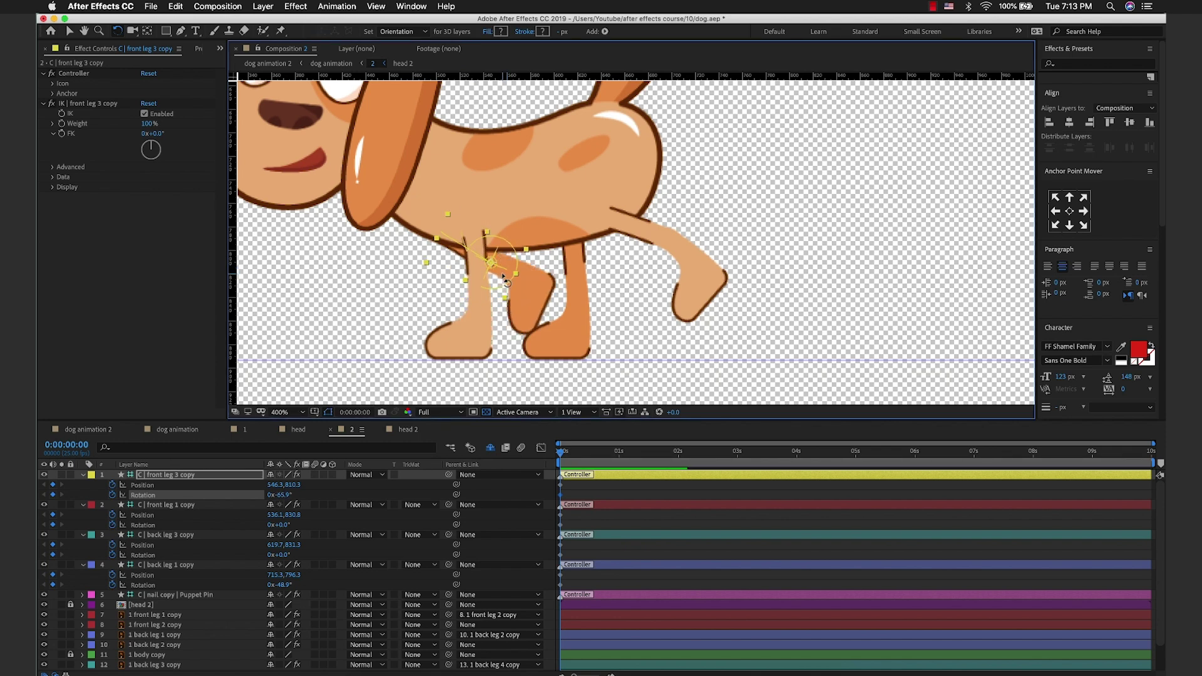
key(v)
drag(499, 269, 406, 287)
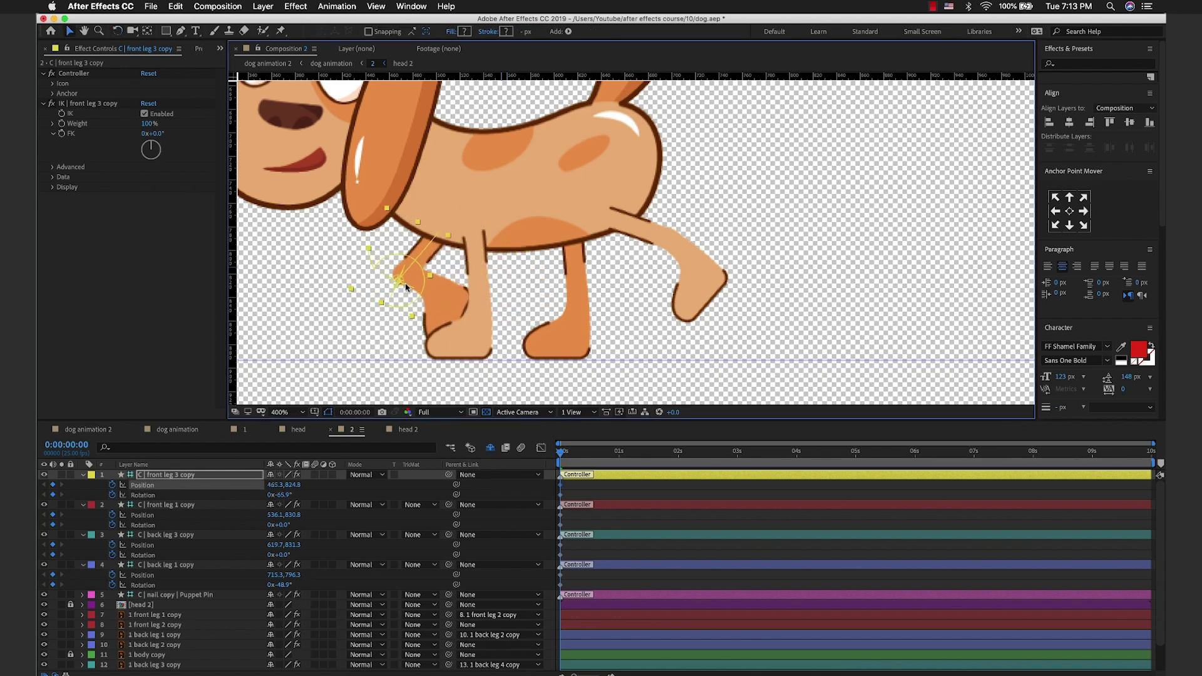
key(cmd+z)
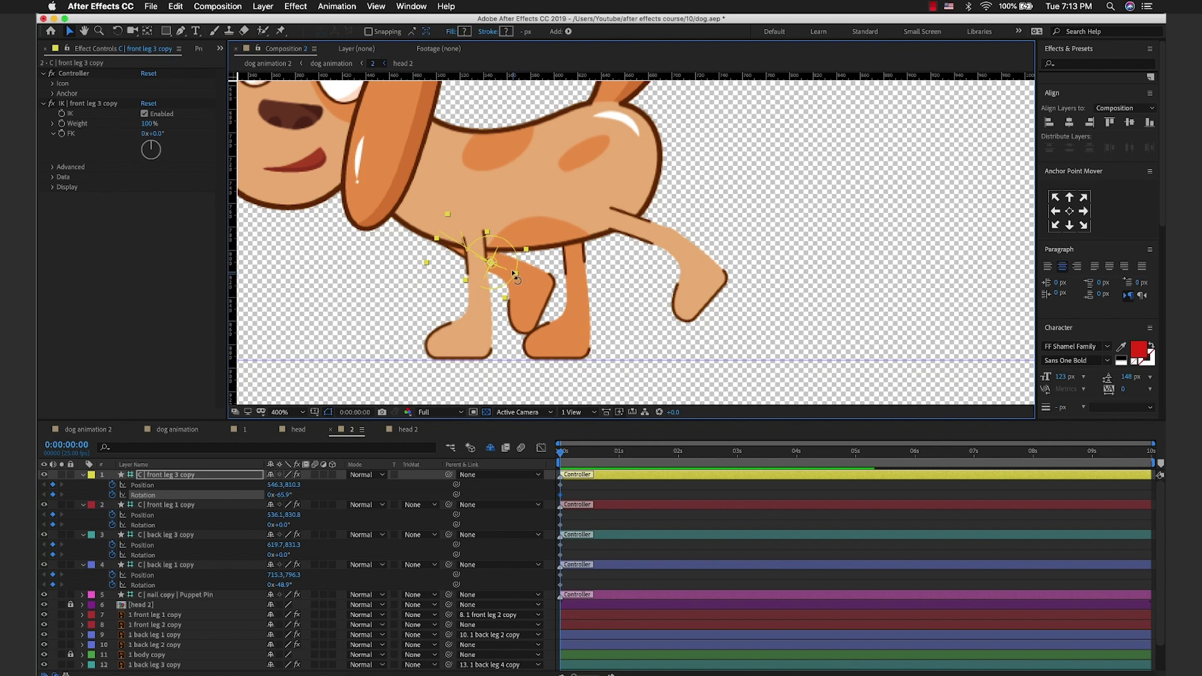
key(w)
drag(513, 274, 513, 274)
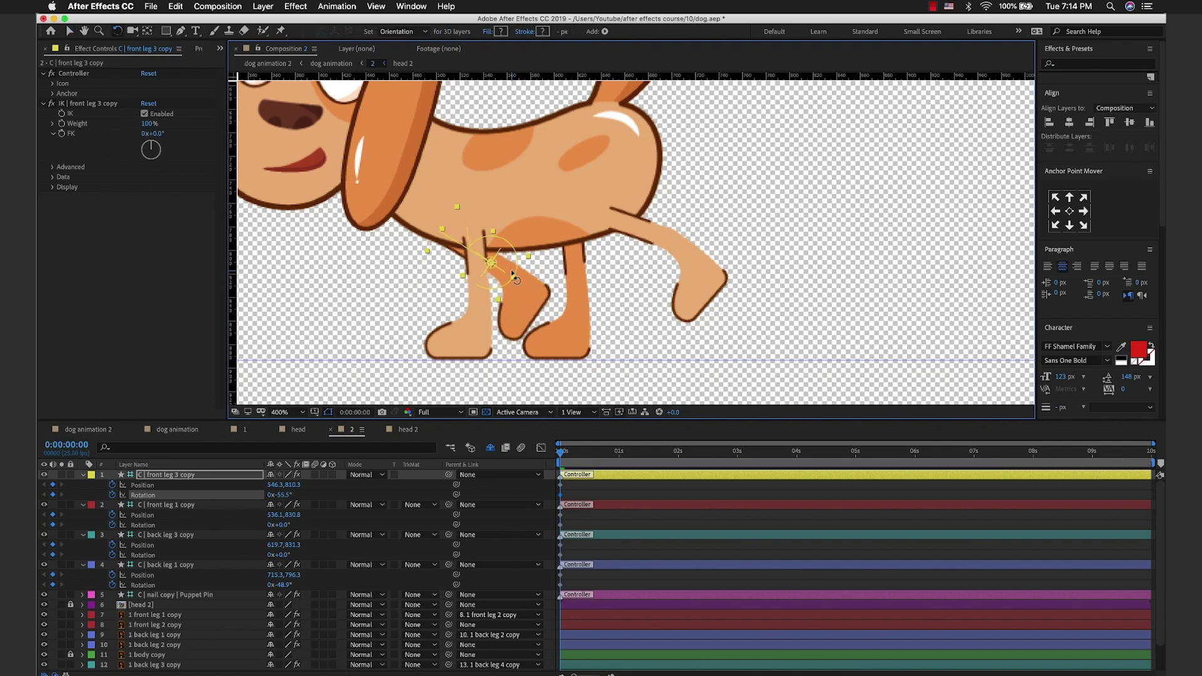
Step: Tilt the back leg 1 foot to -64.2° and the front leg 3 foot to -47.2°
key(v)
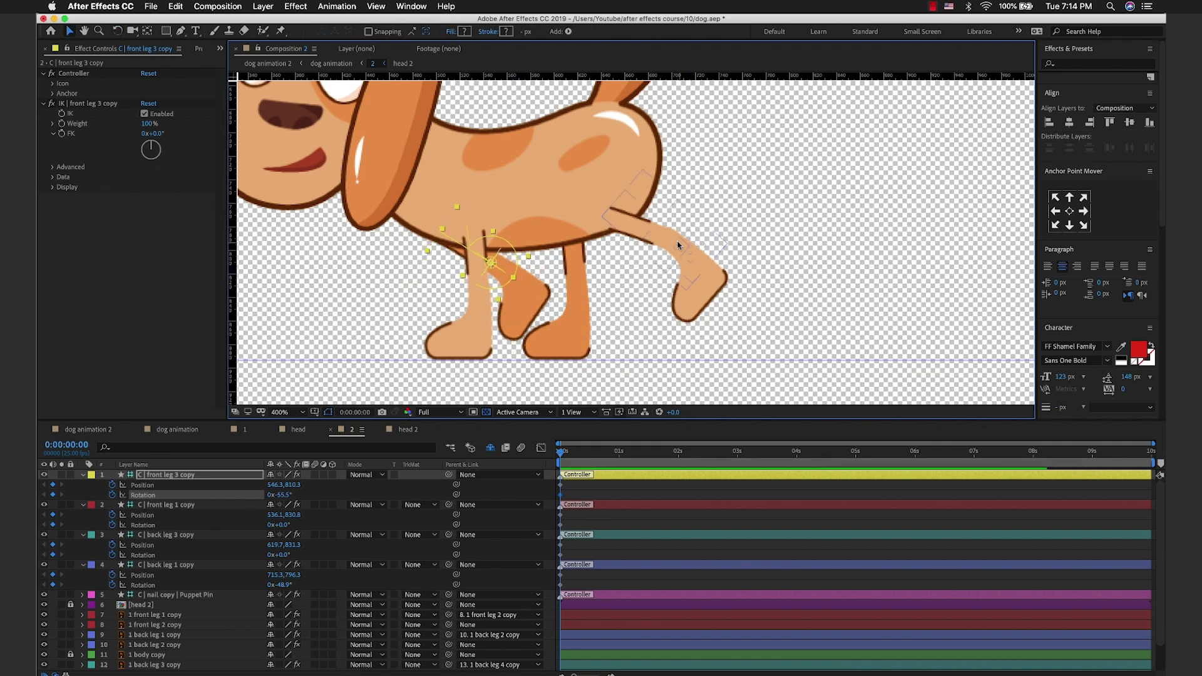
click(671, 247)
key(w)
drag(698, 256, 698, 258)
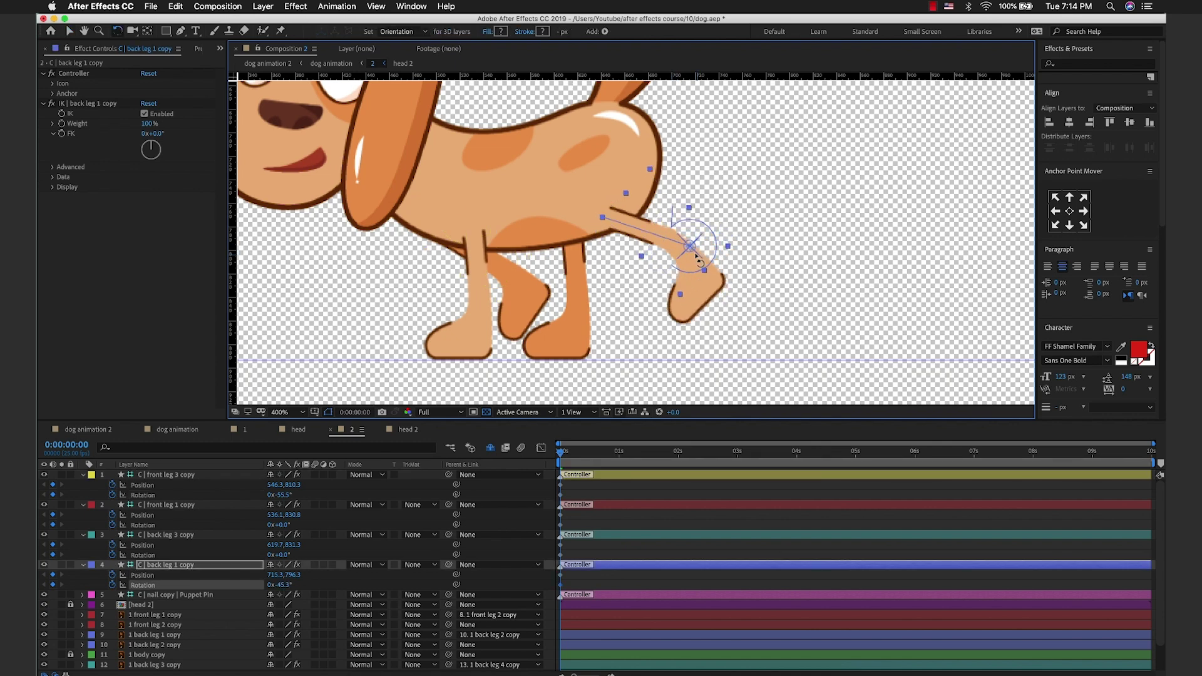
drag(511, 292, 504, 285)
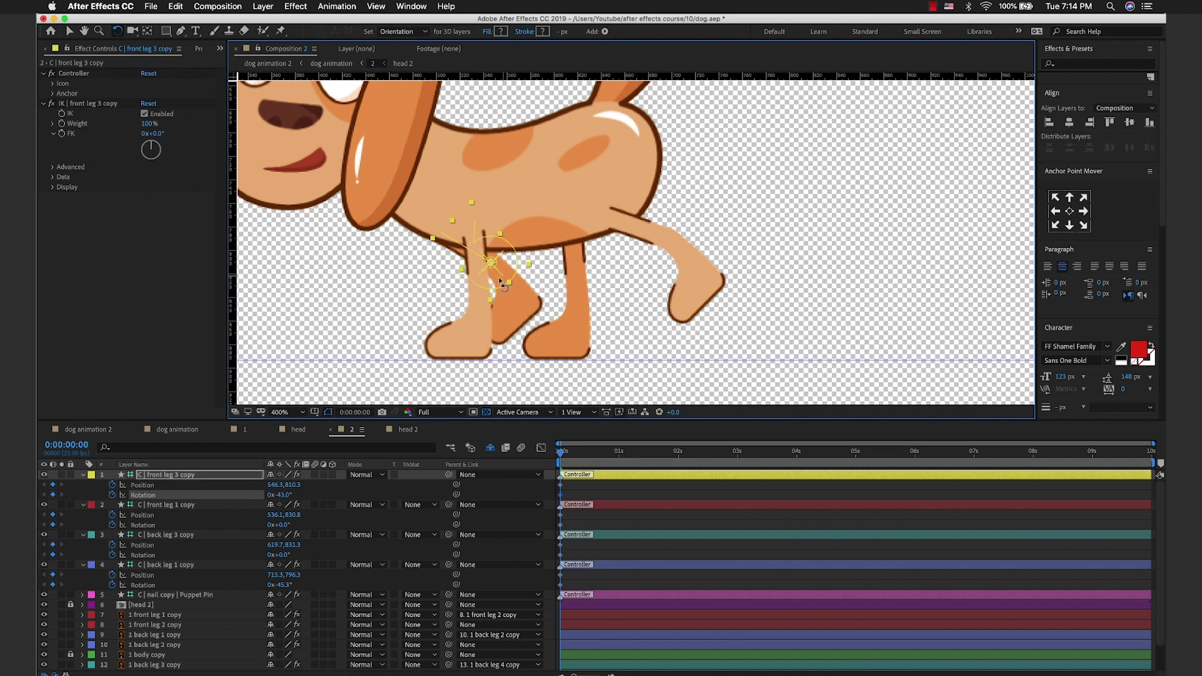
Step: Stretch the front leg 1 foot forward and rotate it
click(480, 316)
key(v)
drag(482, 303, 413, 276)
key(w)
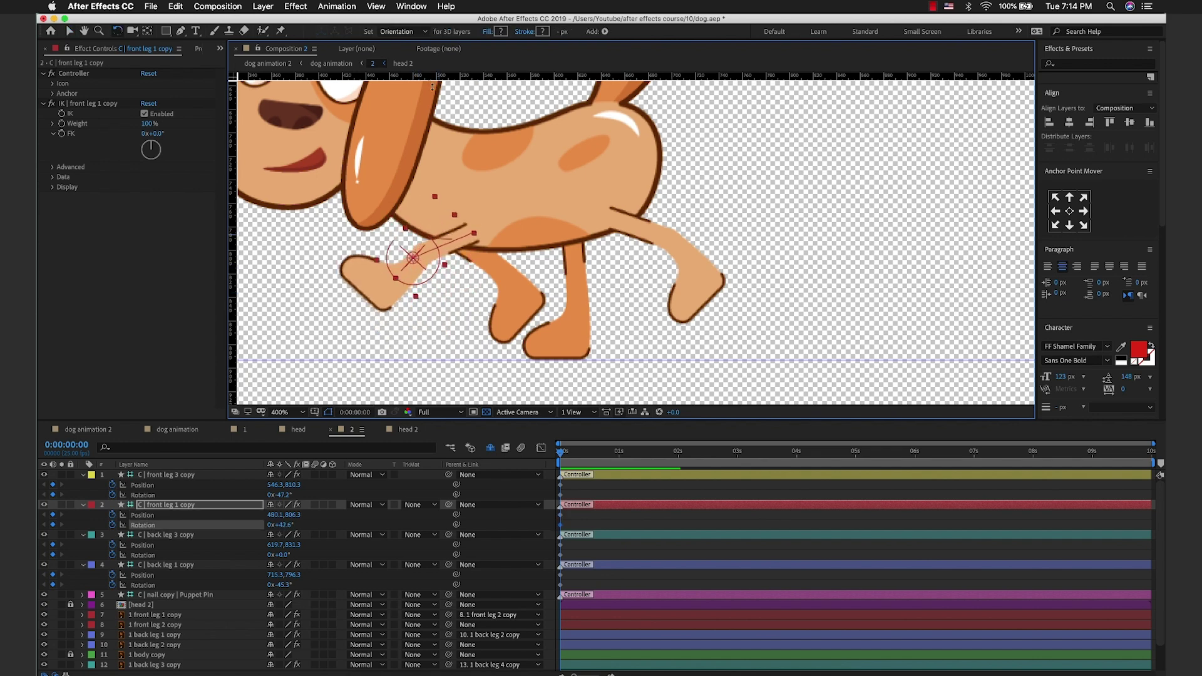
Step: Add a guide at raised-foot height, then raise back leg 1 and front leg 3 feet
drag(466, 75, 438, 310)
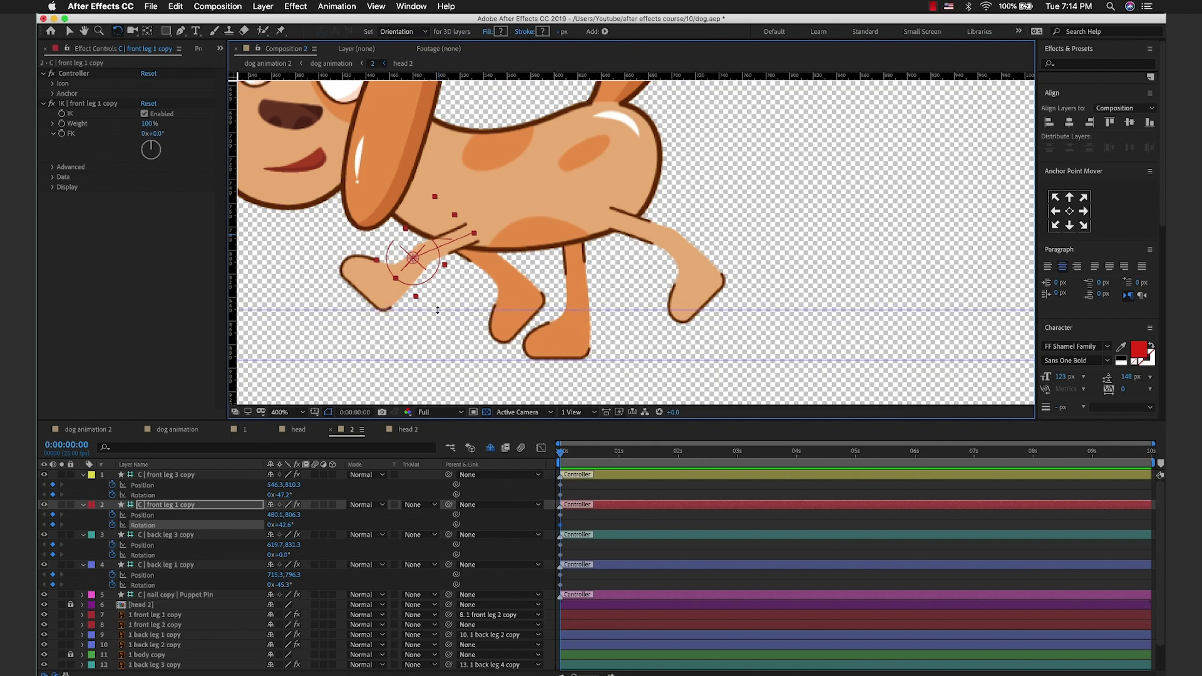
click(683, 262)
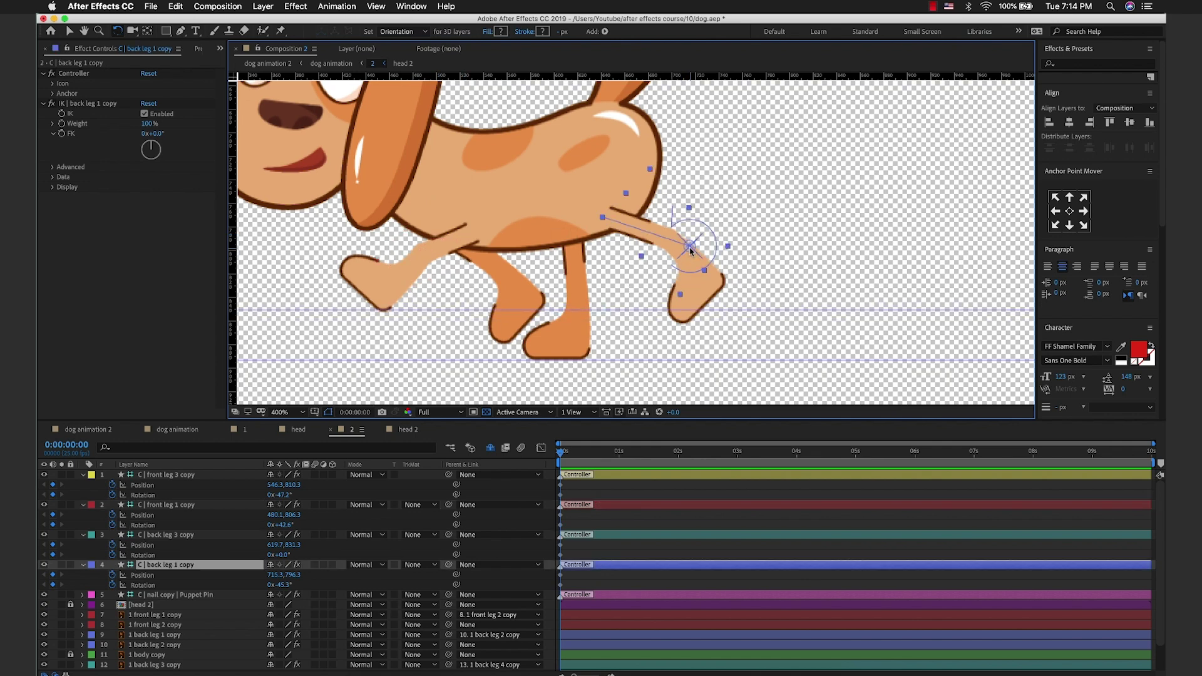
key(v)
drag(691, 250, 697, 236)
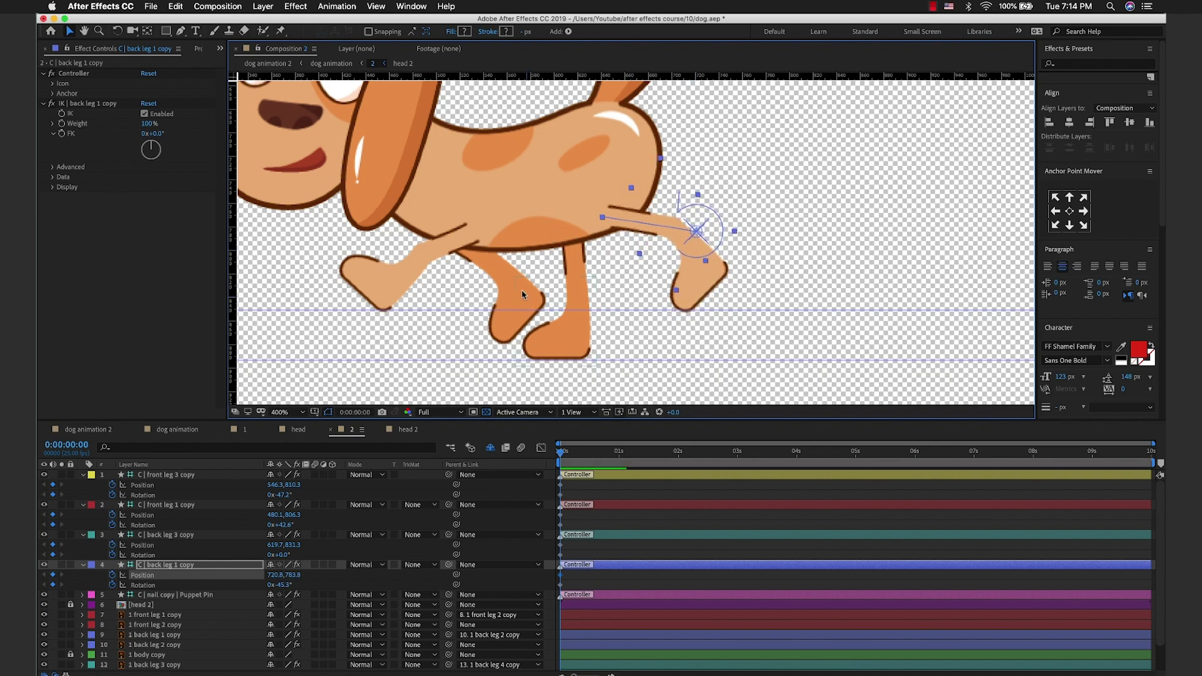
mouse_move(523, 294)
mouse_down()
mouse_move(568, 306)
mouse_move(488, 251)
mouse_move(487, 265)
mouse_up()
Step: Place the playhead at 0:00:00:08, adjusting the timeline zoom around it
key(w)
key(v)
scroll(487, 266, down, 2)
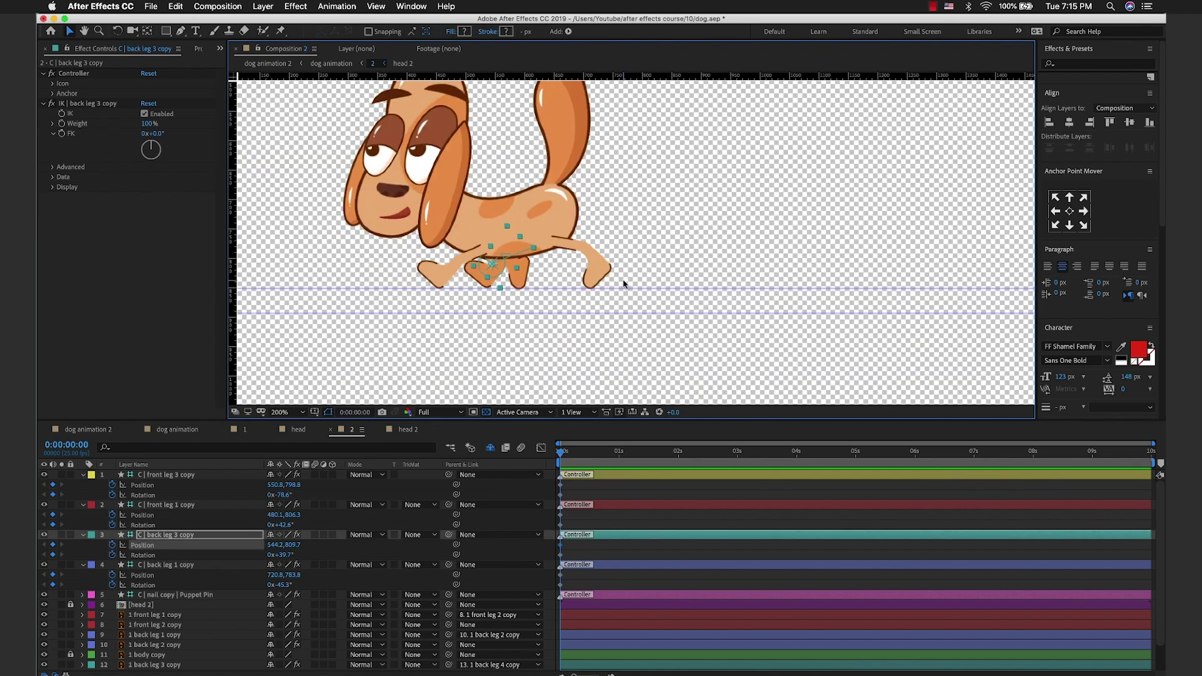
alt+scroll(587, 549, up, 2)
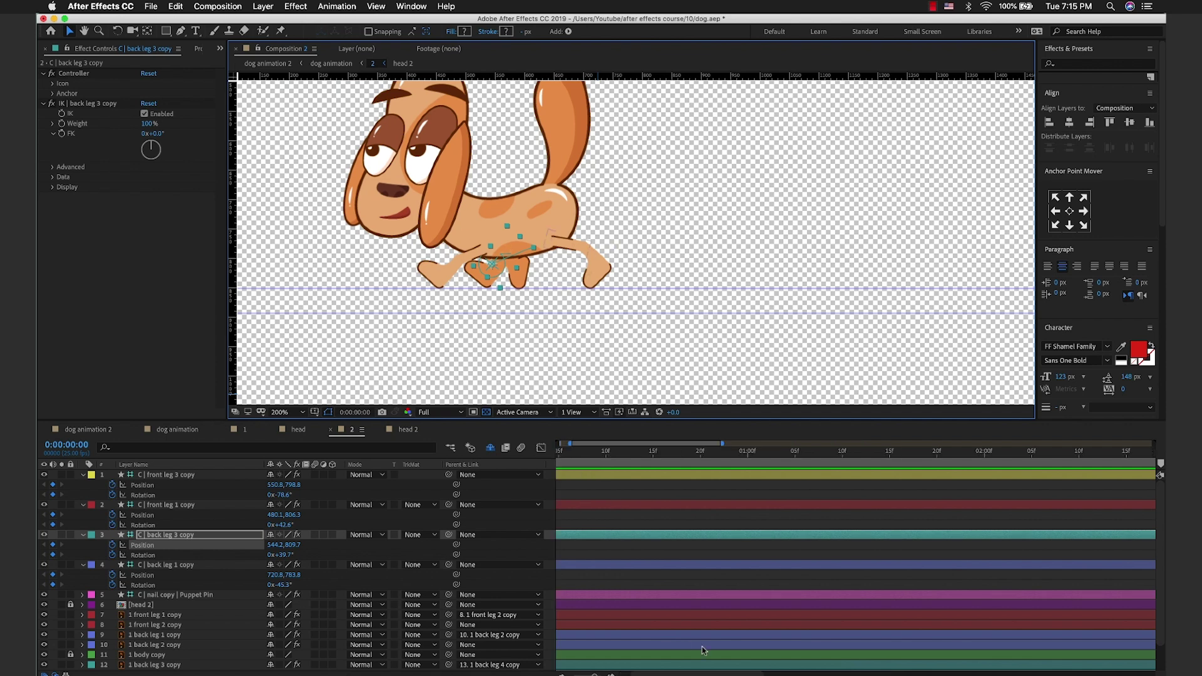
scroll(585, 491, left, 2)
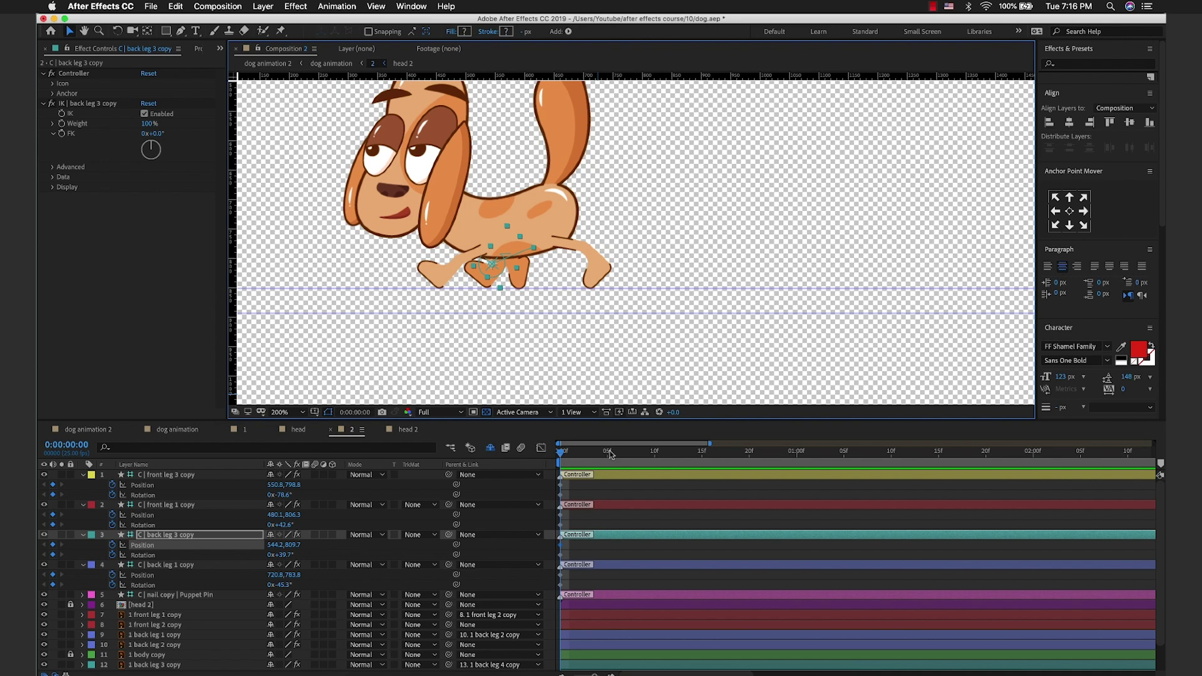
click(629, 454)
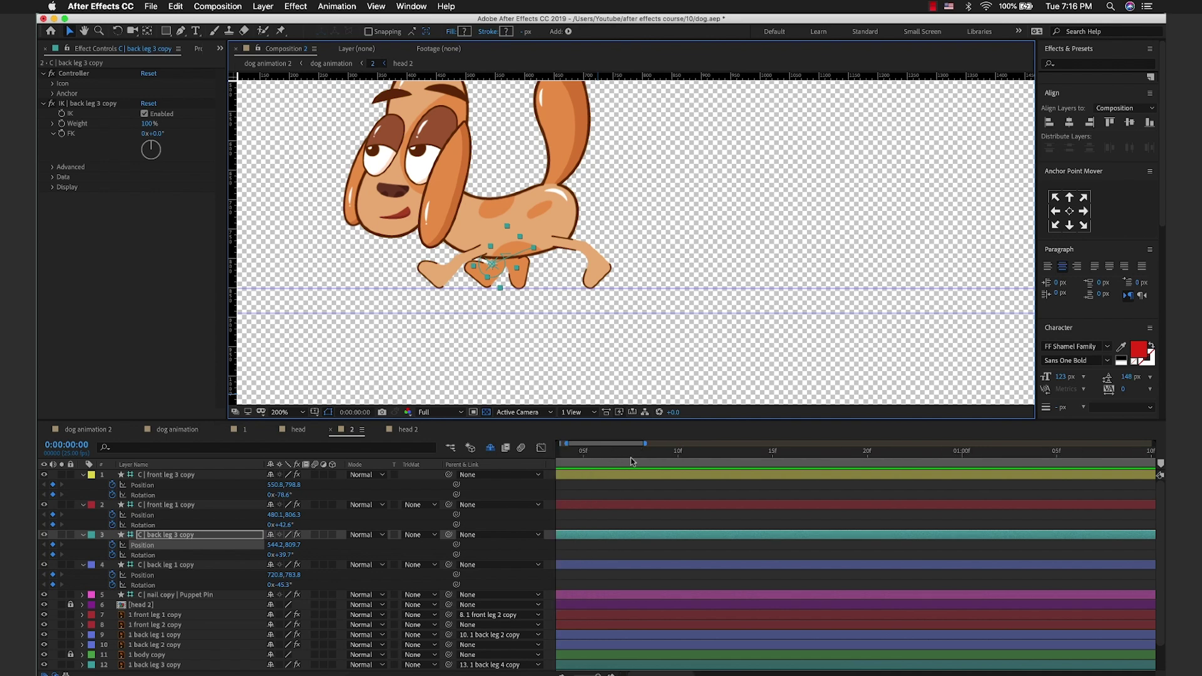
key(equal)
key(equal)
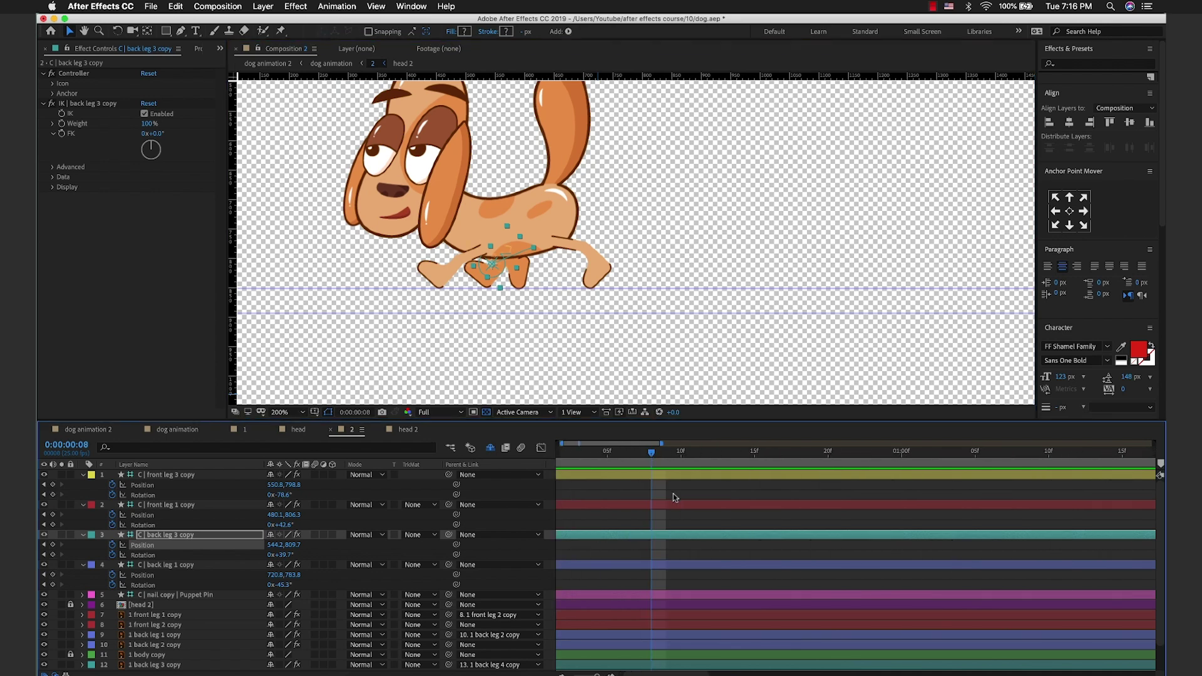
key(minus)
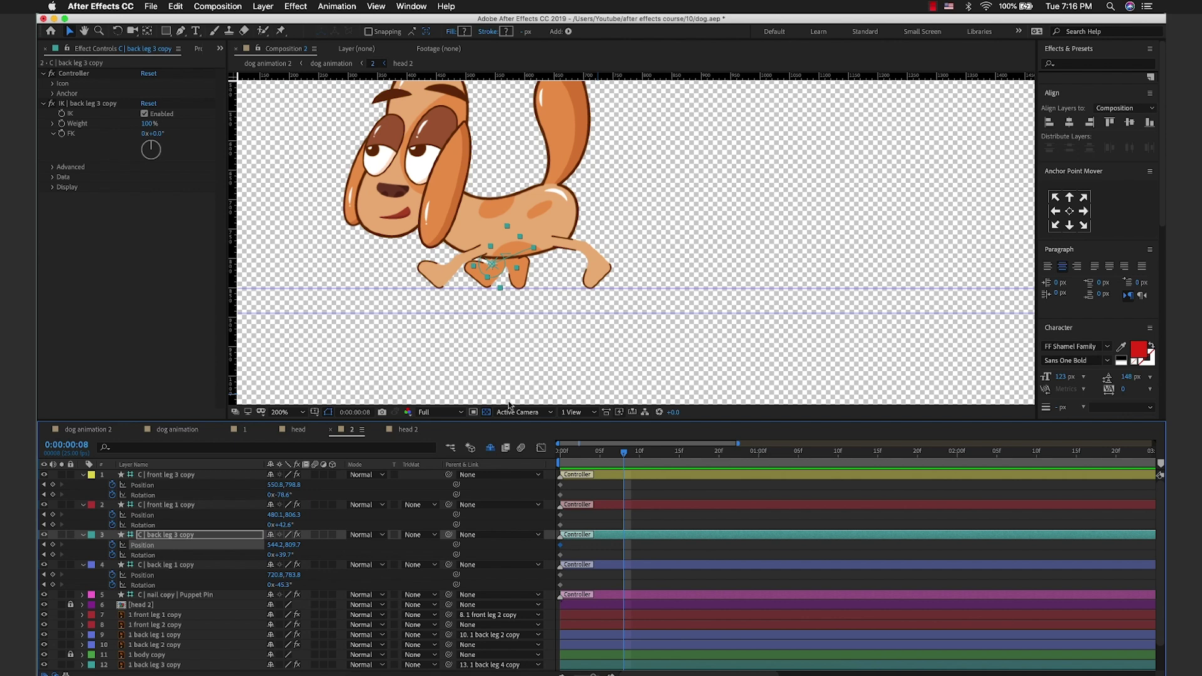
Step: At frame 8, move the front leg 1 and back leg 3 controllers forward and rotate the back foot to -97.1°
click(457, 248)
scroll(450, 266, up, 2)
drag(453, 259, 593, 274)
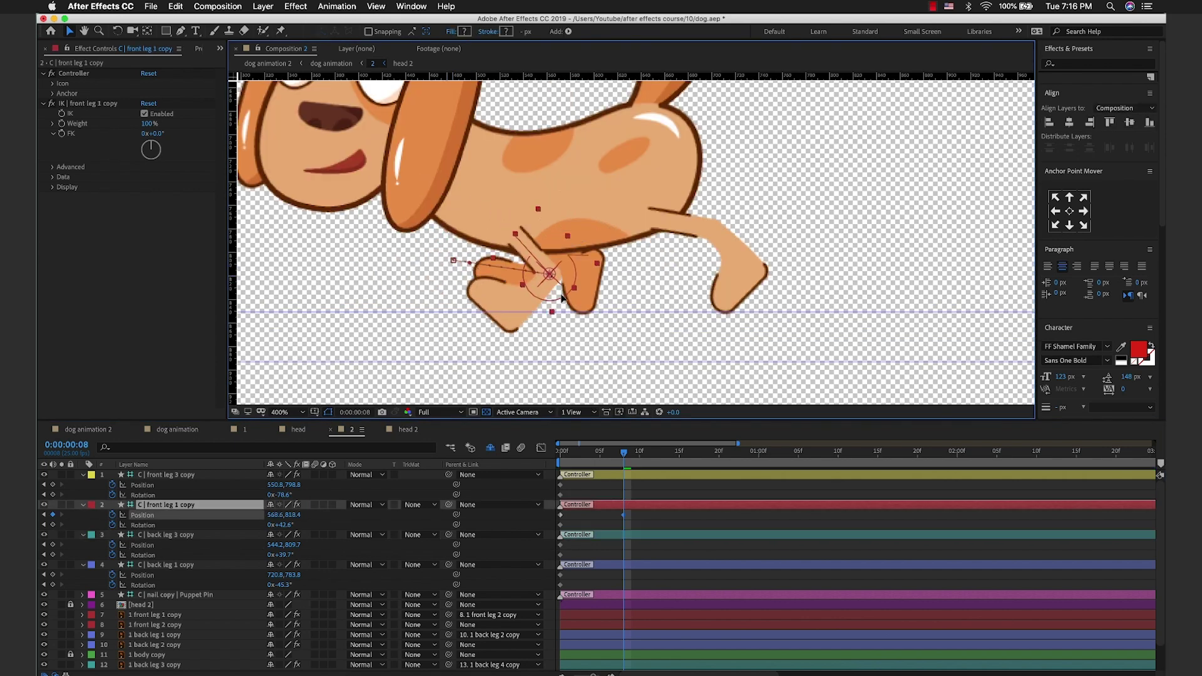
mouse_move(509, 269)
mouse_down()
mouse_move(665, 290)
mouse_move(676, 263)
mouse_up()
key(v)
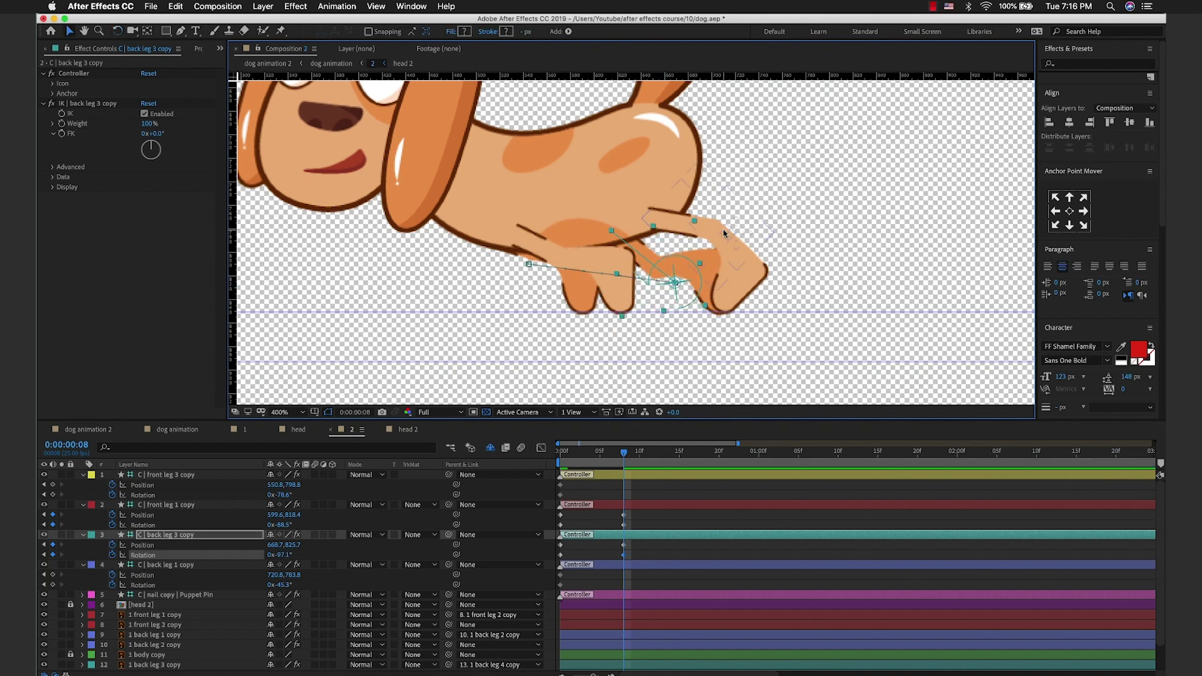
click(168, 505)
Step: Swing the front leg 3 foot back and move the back leg 1 foot into its step pose
click(168, 478)
mouse_move(536, 250)
mouse_down()
mouse_move(459, 244)
mouse_move(445, 264)
mouse_up()
key(w)
key(v)
click(678, 288)
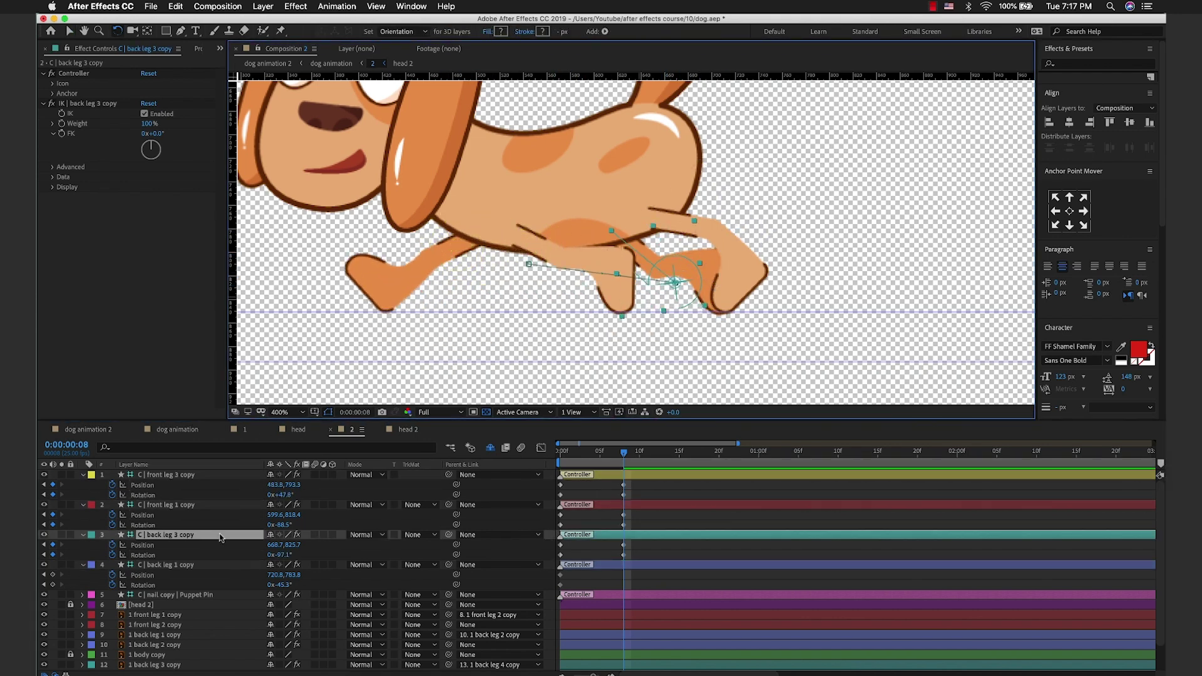
click(732, 238)
mouse_move(732, 236)
mouse_down()
mouse_move(624, 274)
mouse_move(611, 247)
mouse_up()
Step: Step through the frames around frame 8 to check the leg motion, ending back on frame 8
key(comma)
click(632, 452)
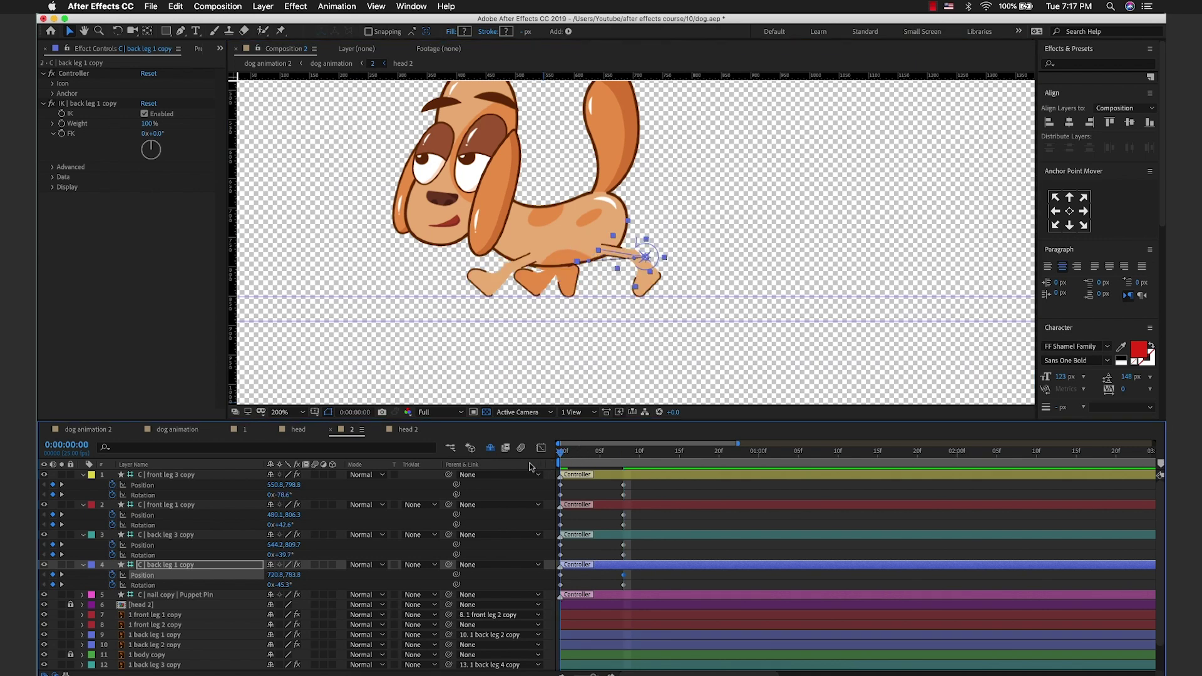
key(Page_Down)
key(Page_Down)
key(Page_Down)
key(Page_Down)
drag(658, 460, 623, 476)
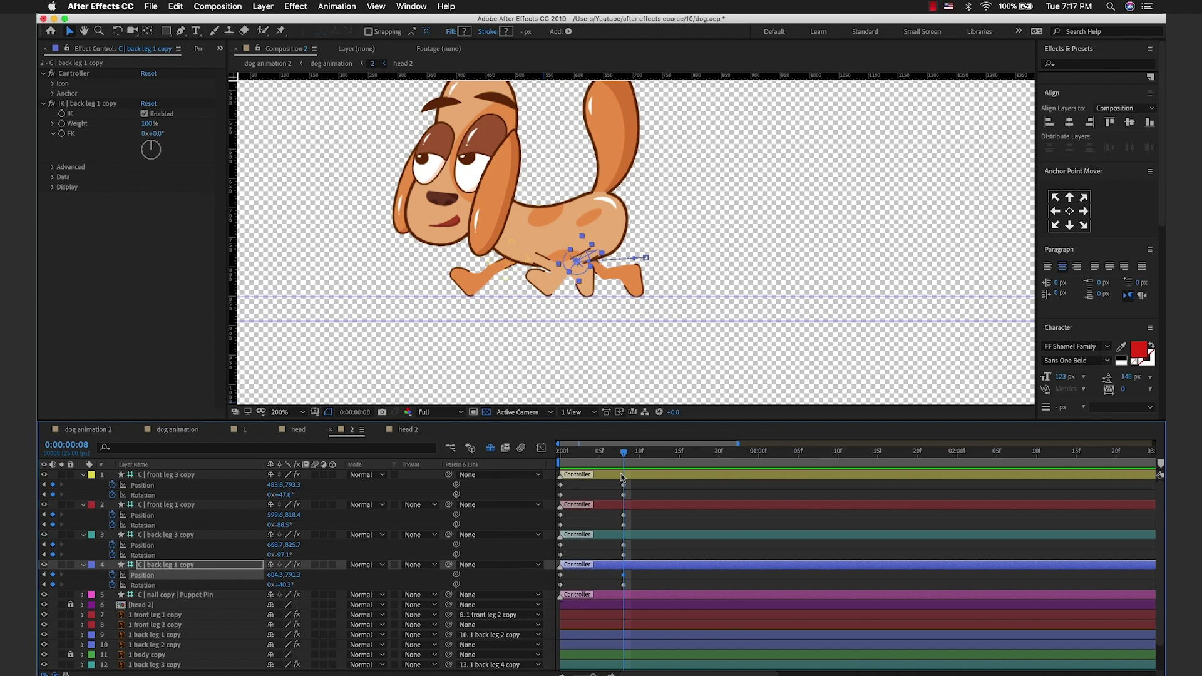
Step: Copy each leg controller's frame-0 keyframes to frame 16 to repeat the starting pose
drag(665, 453, 687, 454)
key(equal)
key(minus)
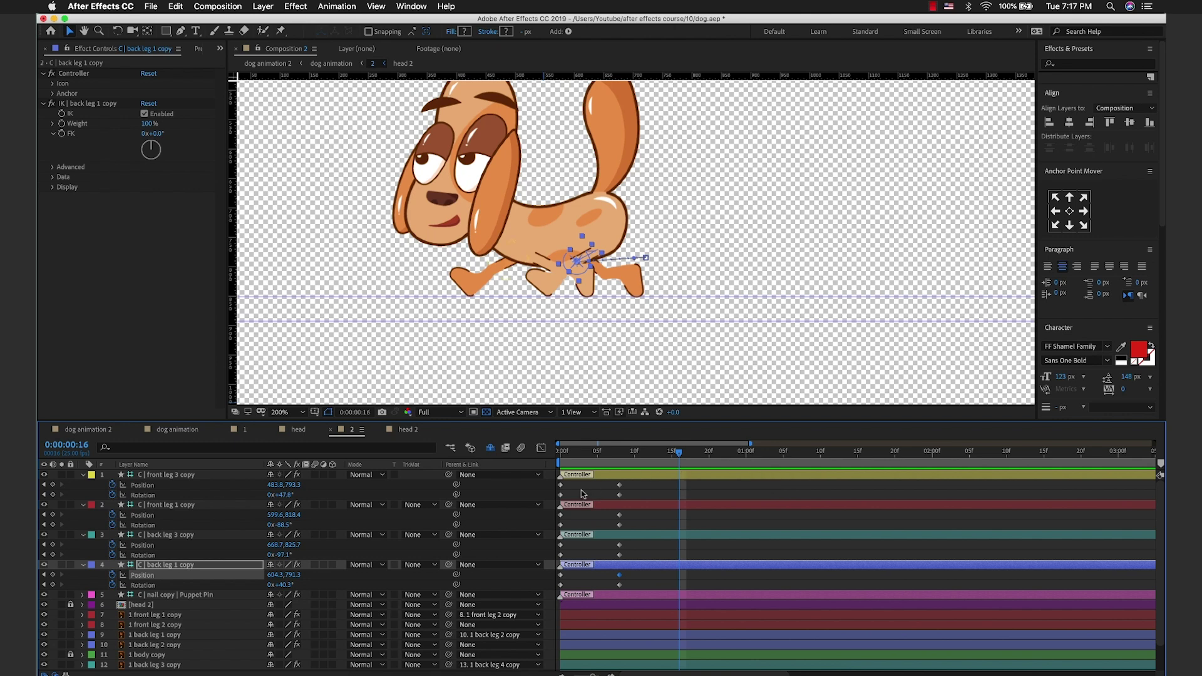
mouse_move(584, 482)
mouse_down()
mouse_move(558, 501)
mouse_move(556, 591)
mouse_up()
key(ctrl+v)
key(ctrl+c)
key(ctrl+v)
key(ctrl+c)
key(ctrl+v)
key(ctrl+c)
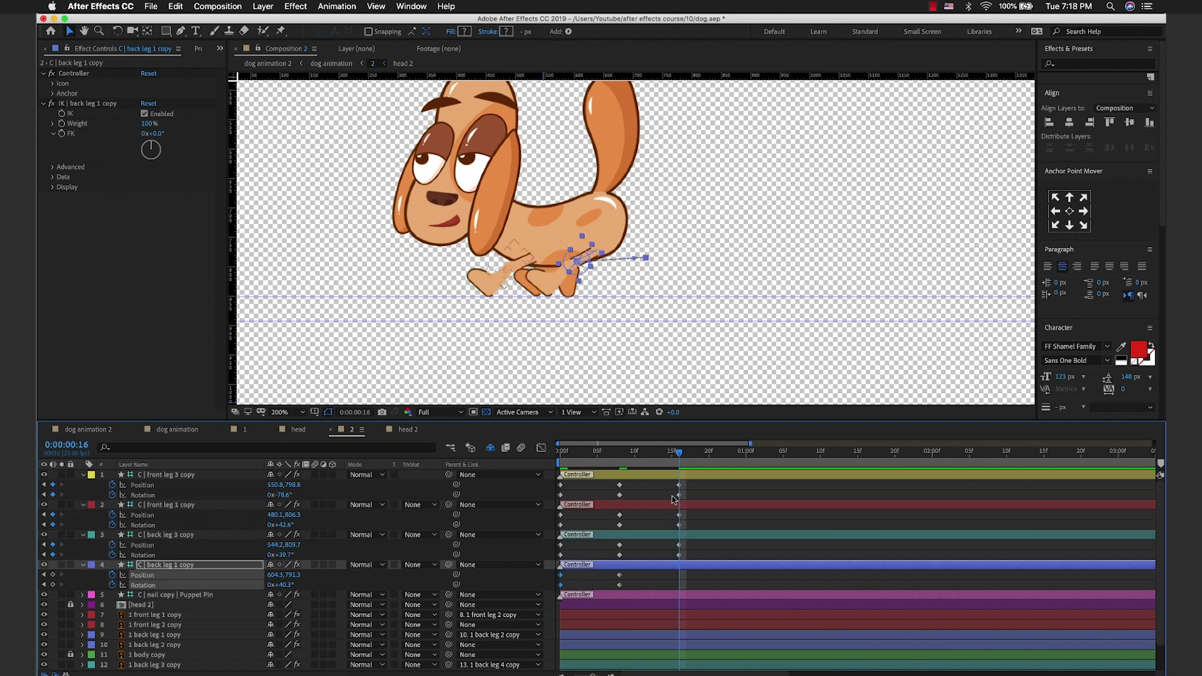
key(ctrl+v)
Step: Preview the walk cycle, then open the head 2 precomp
key(space)
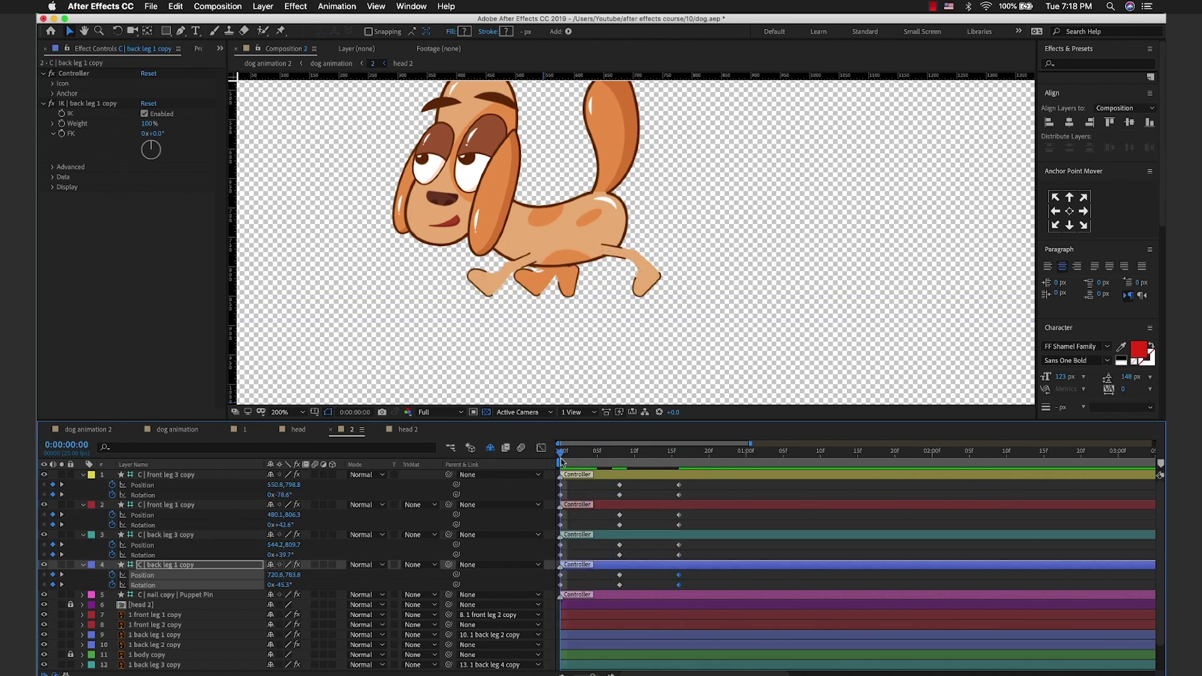
key(space)
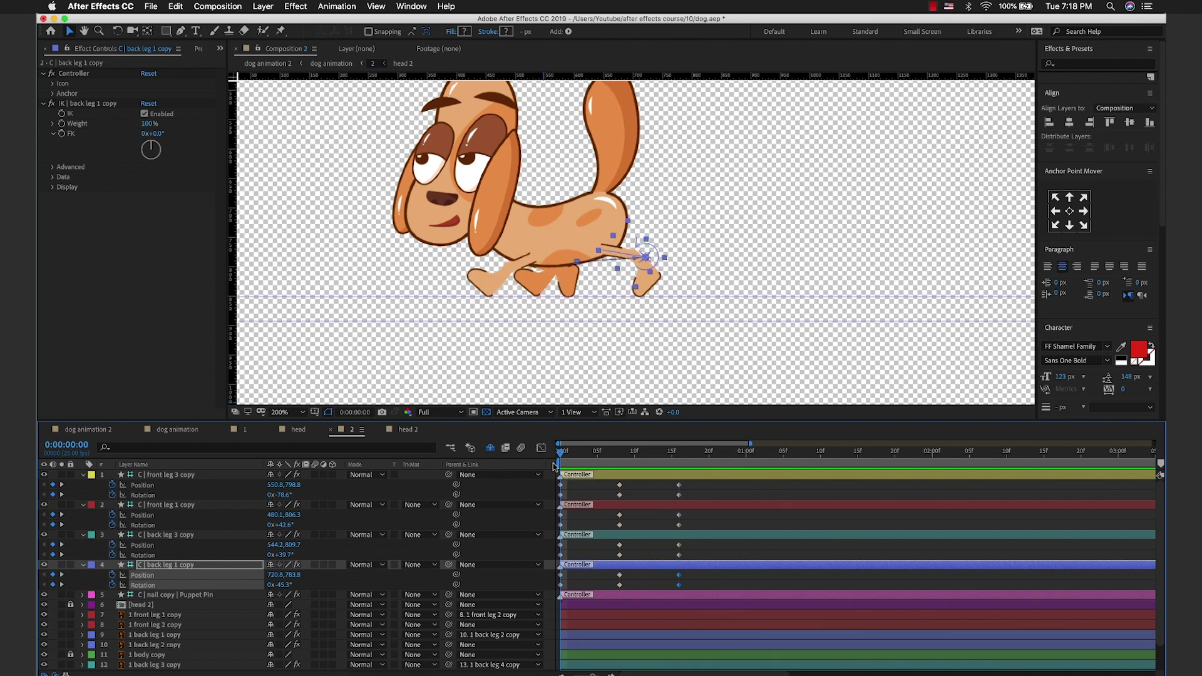
double_click(142, 604)
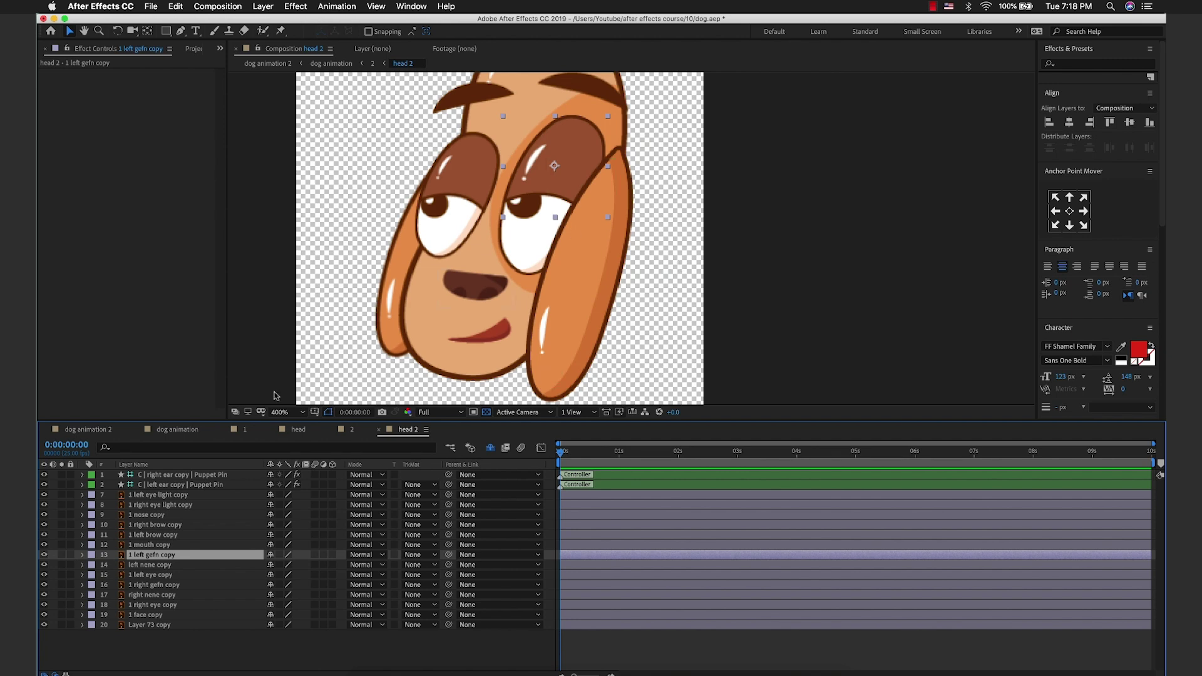
Step: Select both ear controllers and set starting Position keyframes for each at frame 0
click(188, 484)
key(comma)
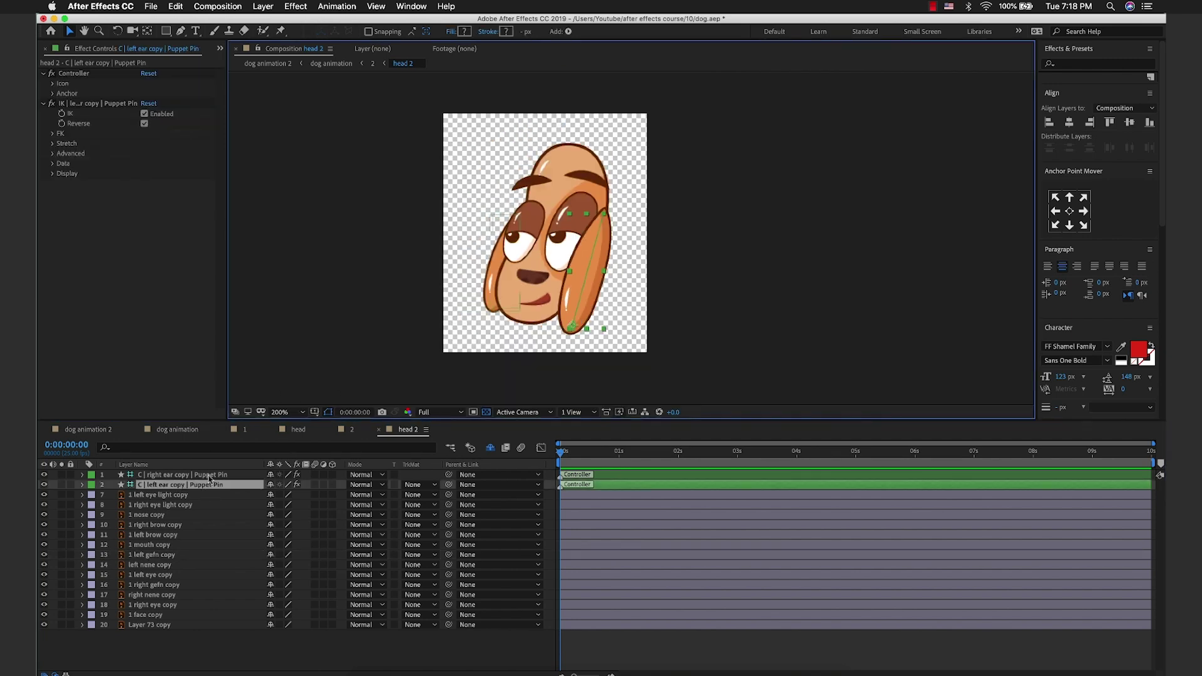
shift+click(209, 476)
key(p)
click(113, 485)
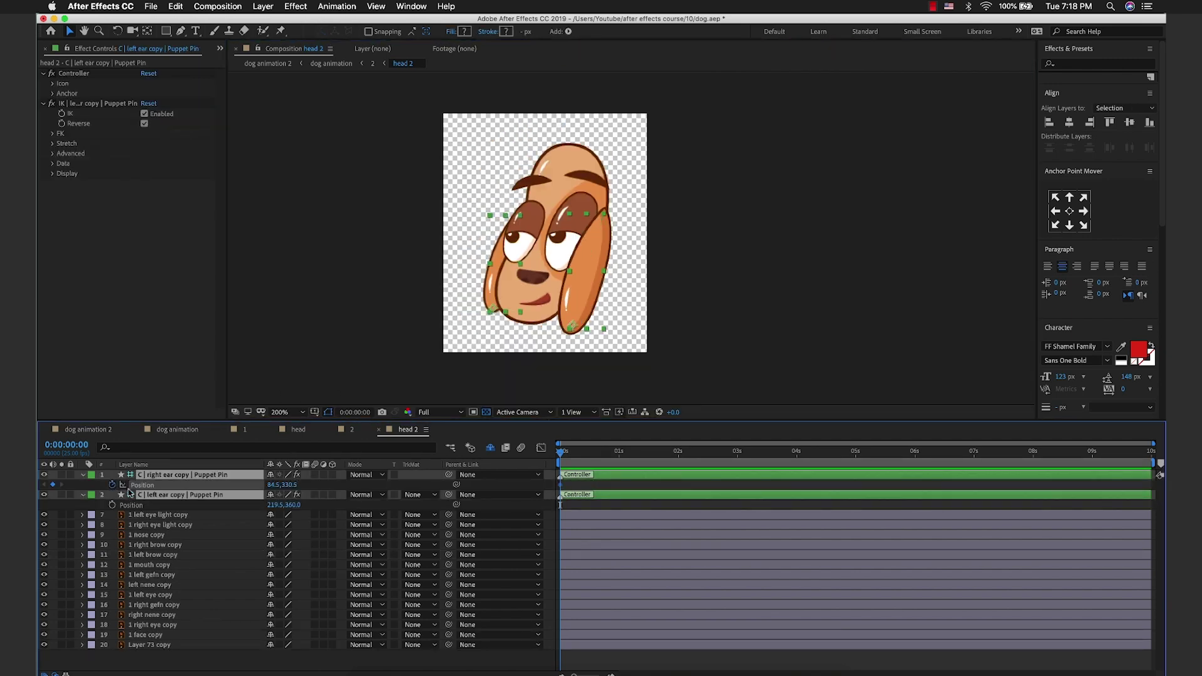
click(113, 505)
click(606, 259)
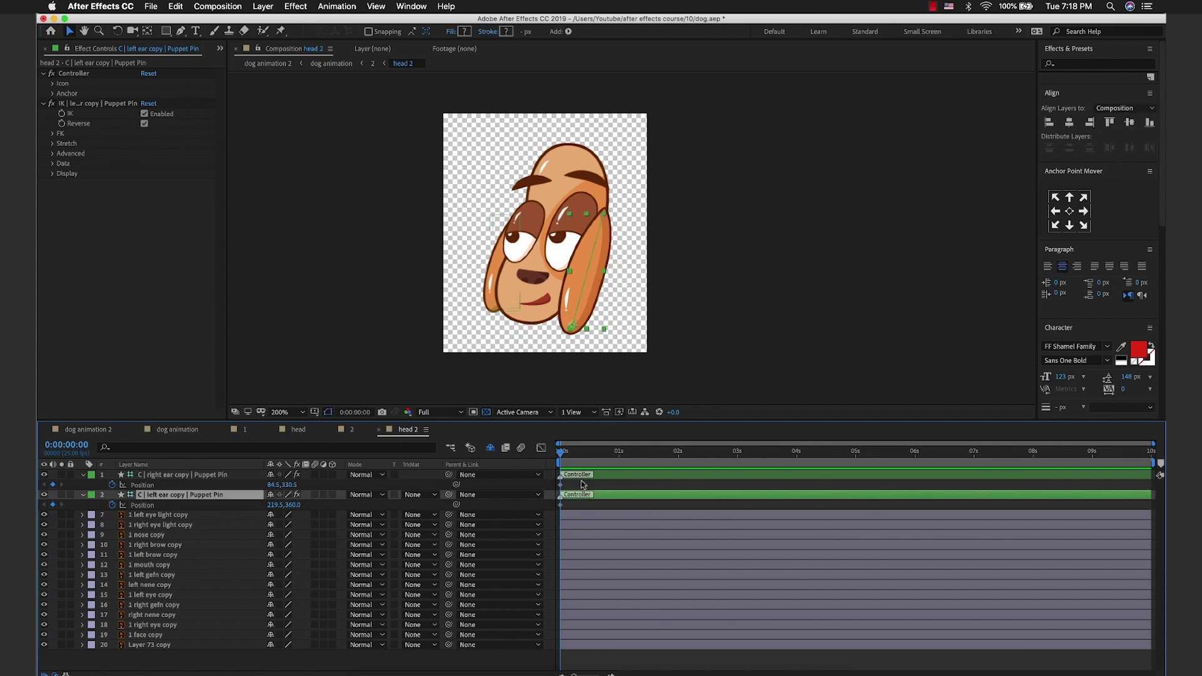
key(equal)
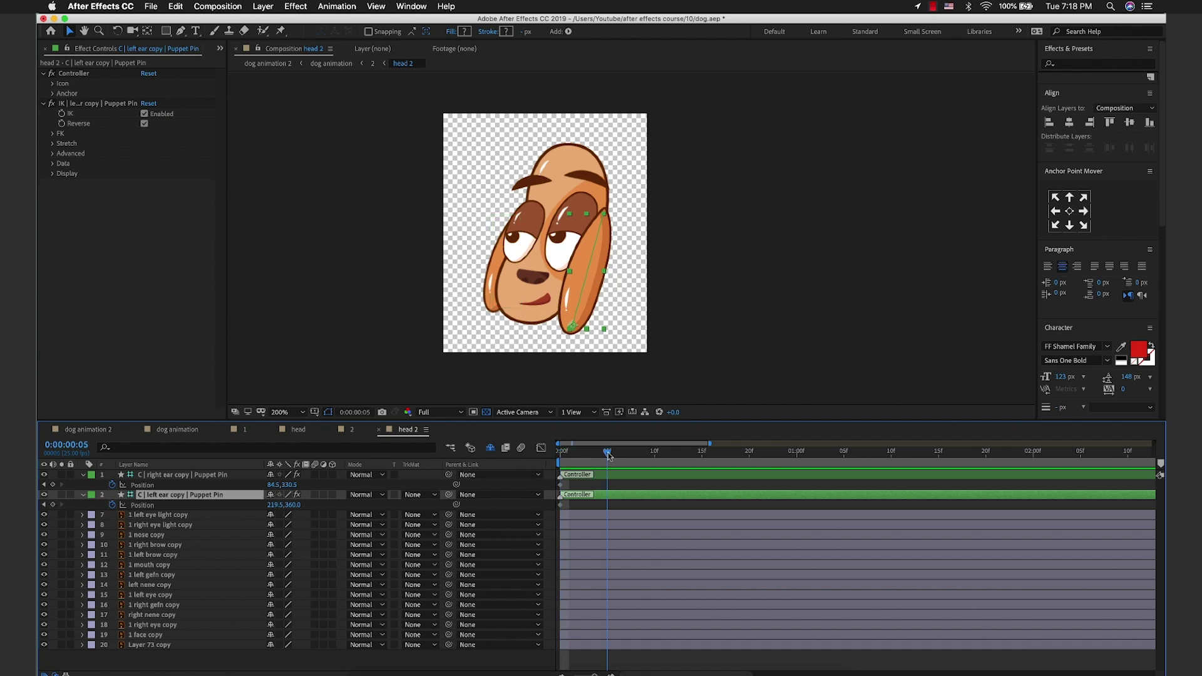
Step: At frame 4, move the left ear controller up-left to key a new position
click(597, 451)
key(=)
scroll(657, 671, left, 3)
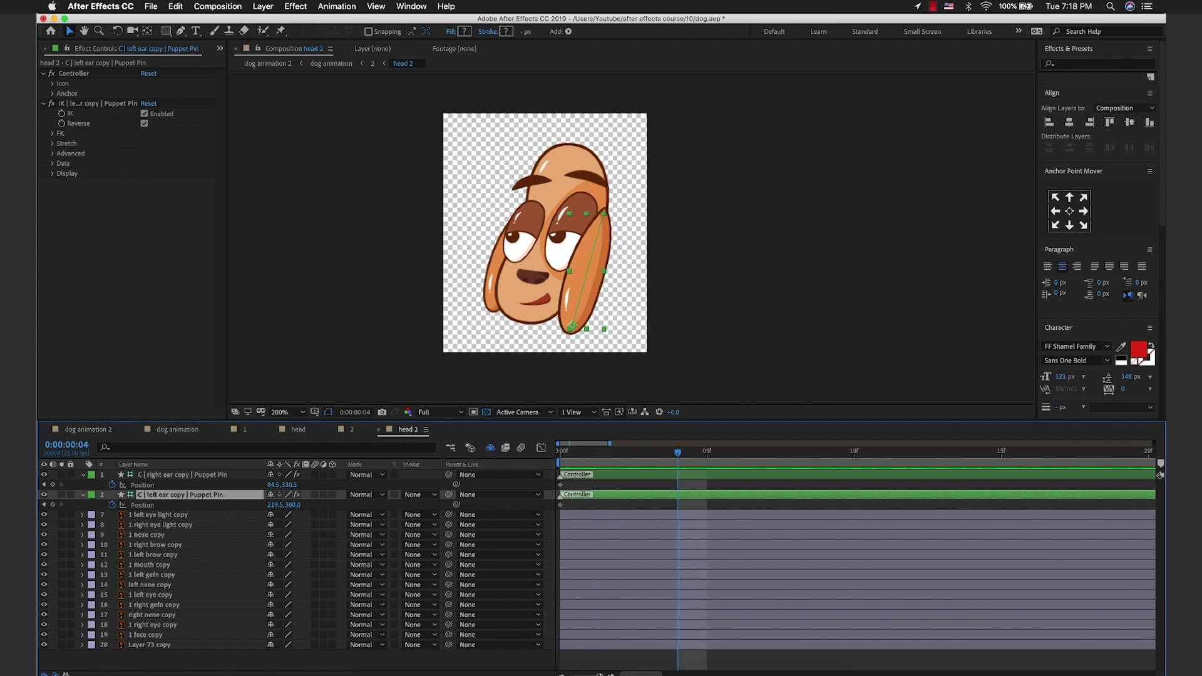
mouse_move(589, 327)
mouse_down()
mouse_move(547, 313)
mouse_move(587, 326)
mouse_up()
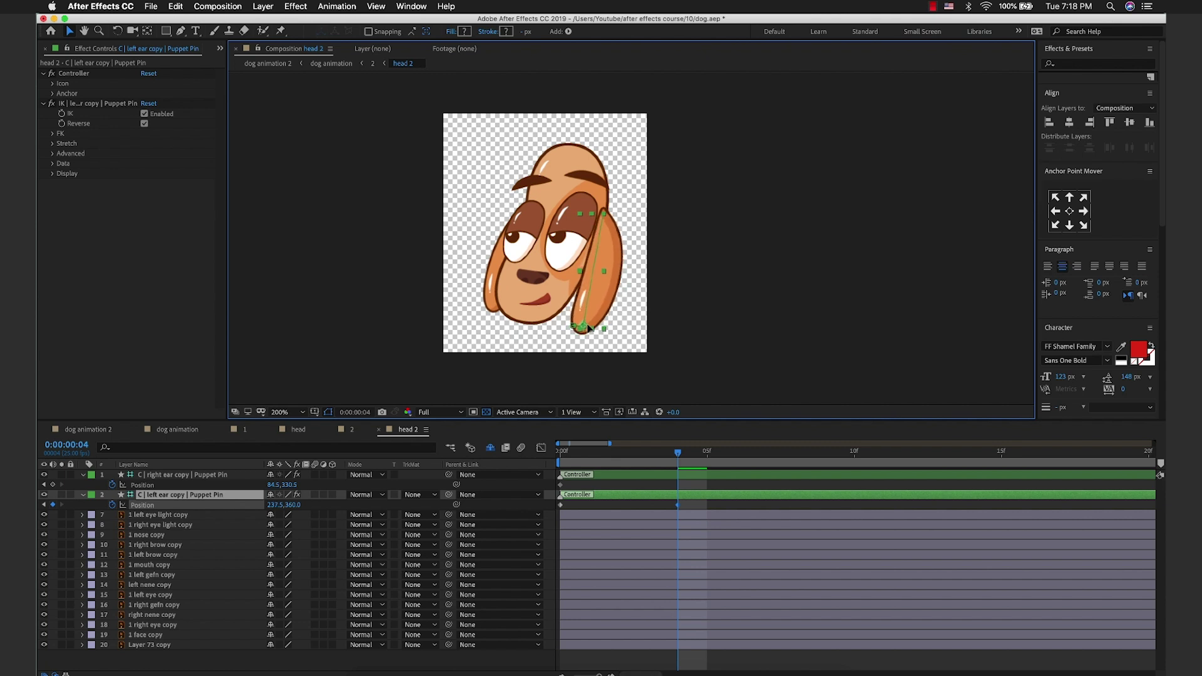
click(563, 462)
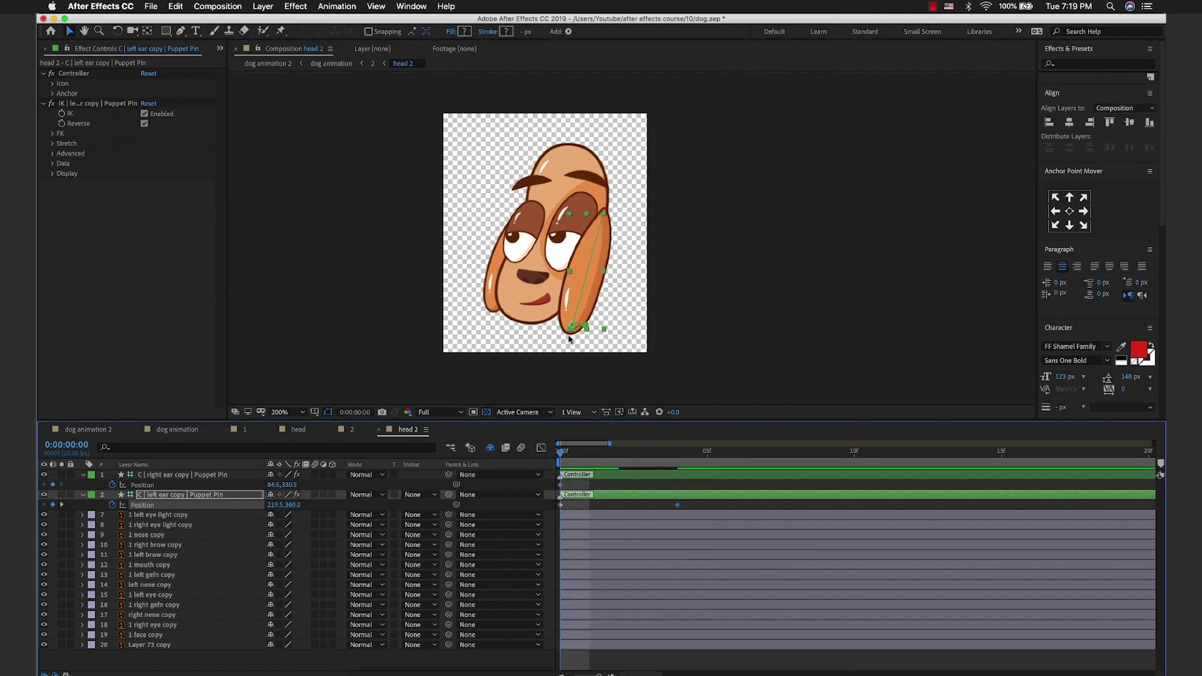
Step: Refine the left ear's frame 0 and 4 positions, then paste those keys at frames 8 and 12
drag(574, 326, 561, 320)
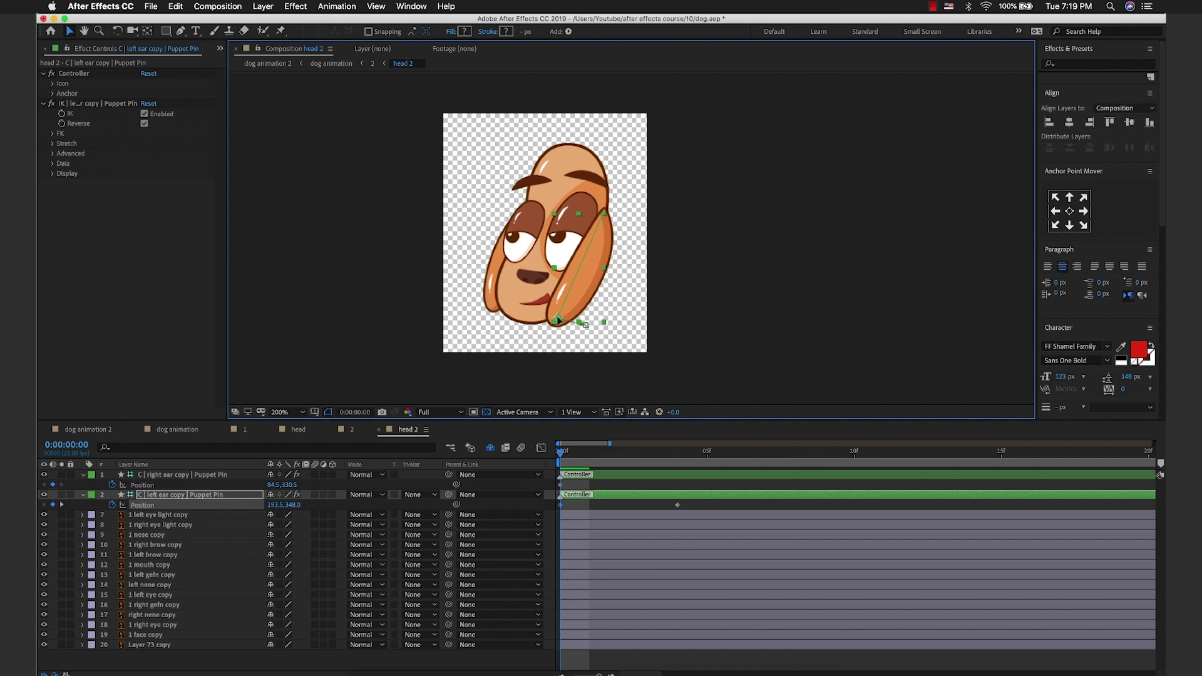
mouse_move(571, 460)
mouse_down()
mouse_move(665, 460)
mouse_move(699, 526)
mouse_up()
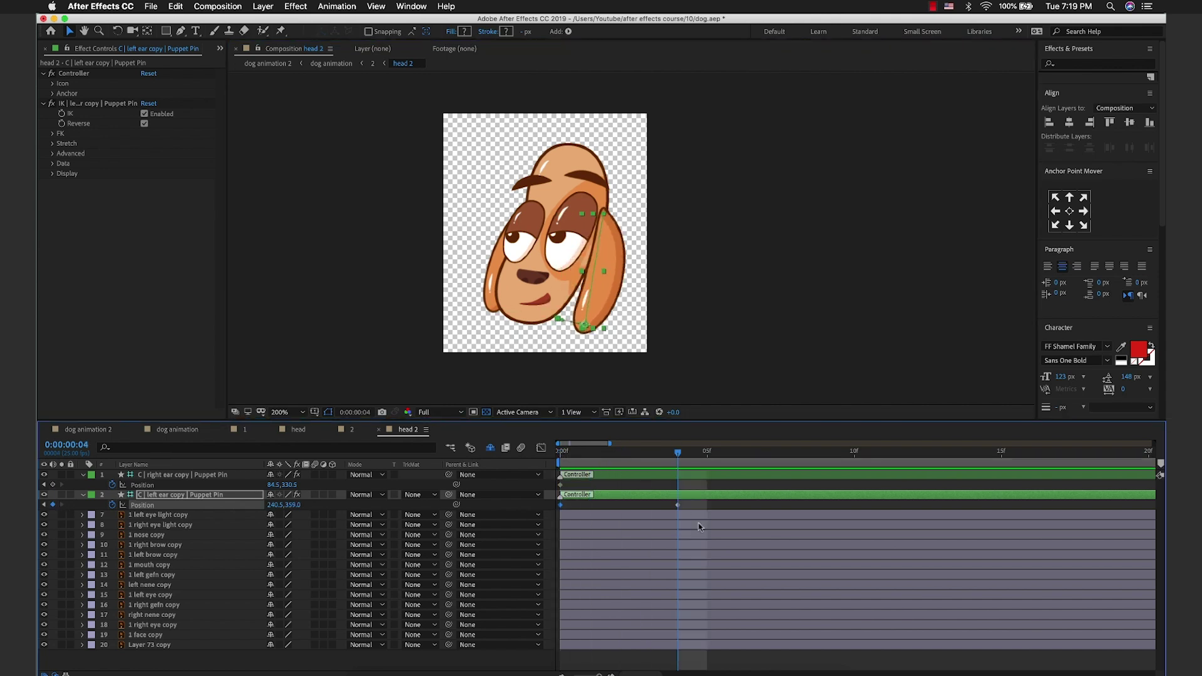
click(707, 452)
mouse_move(707, 452)
mouse_down()
mouse_move(825, 456)
mouse_move(742, 468)
mouse_move(824, 456)
mouse_up()
scroll(711, 456, up, 3)
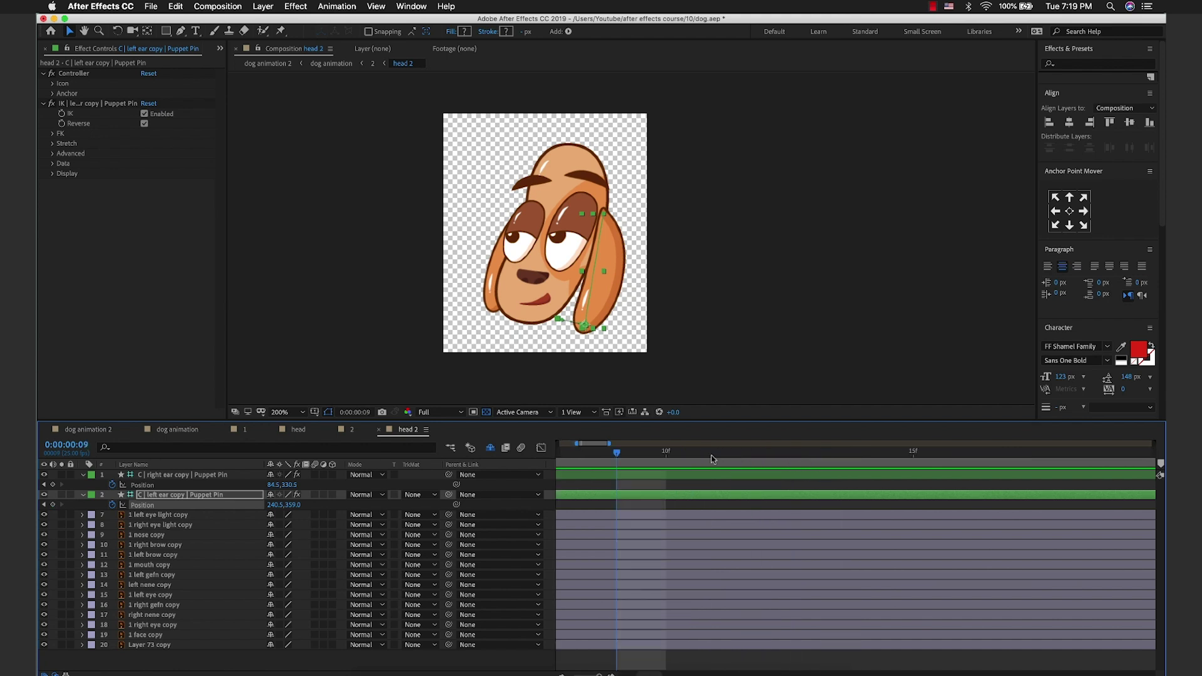
scroll(620, 462, down, 3)
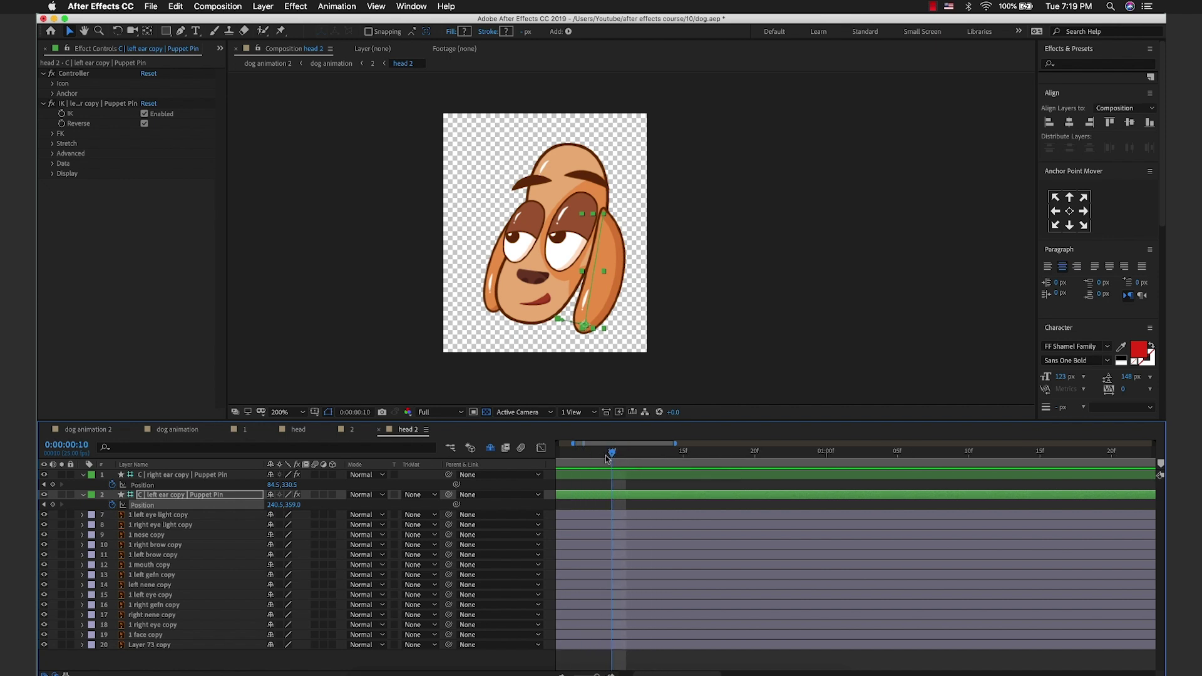
click(589, 461)
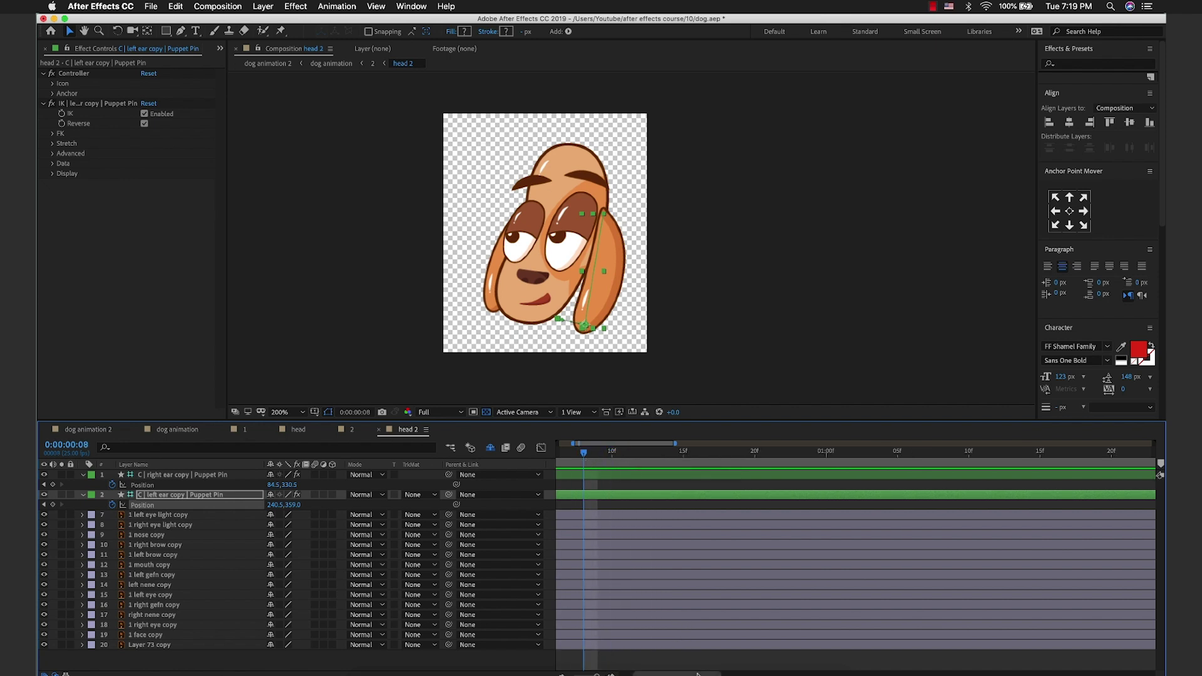
scroll(668, 542, left, 3)
key(ctrl+v)
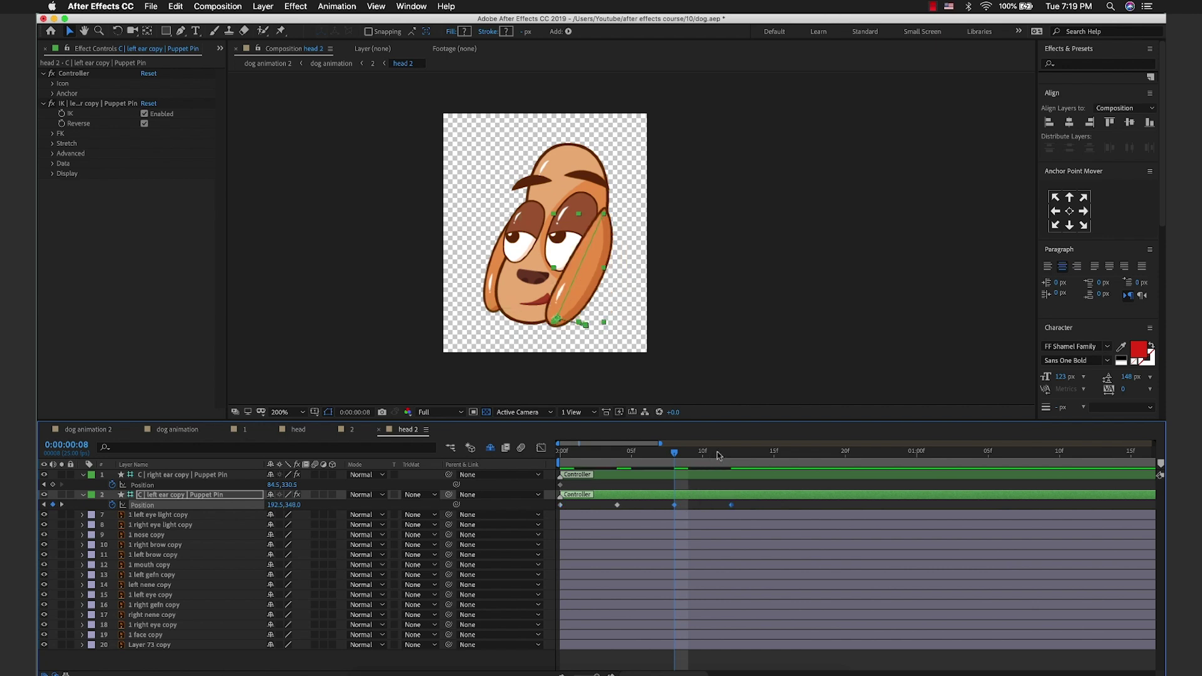
Step: Copy a rest-position ear keyframe to frame 16 and return to the start
click(736, 451)
drag(736, 451, 789, 452)
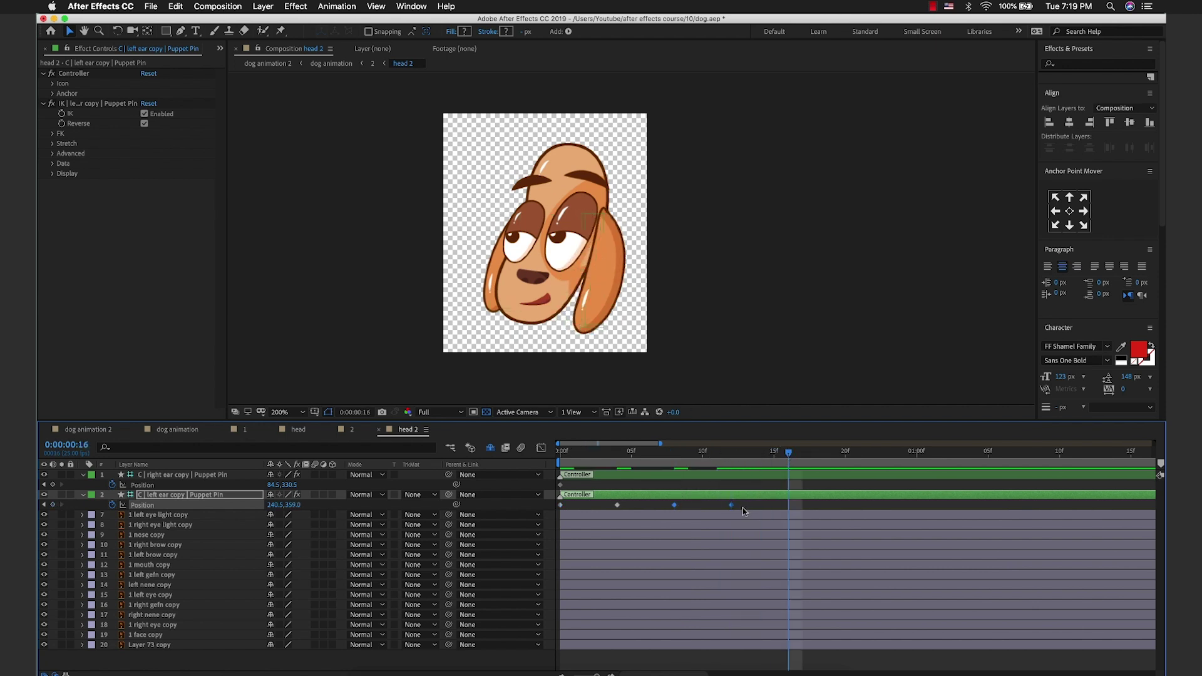
click(674, 506)
key(ctrl+c)
key(ctrl+v)
key(Home)
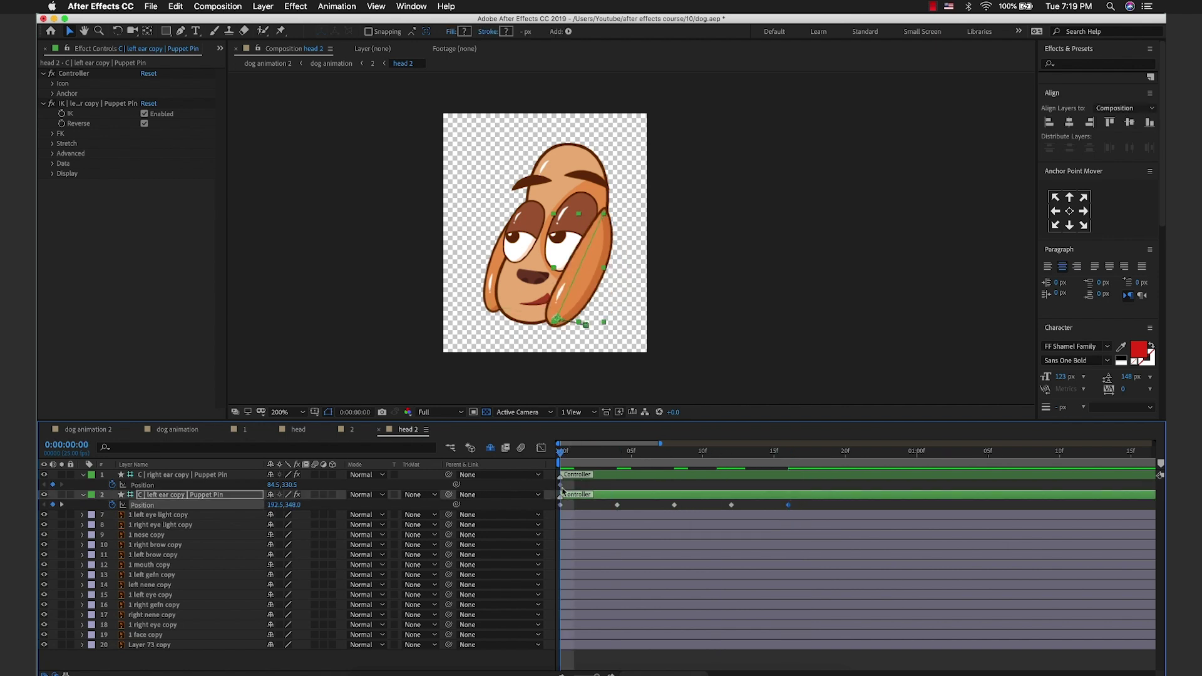
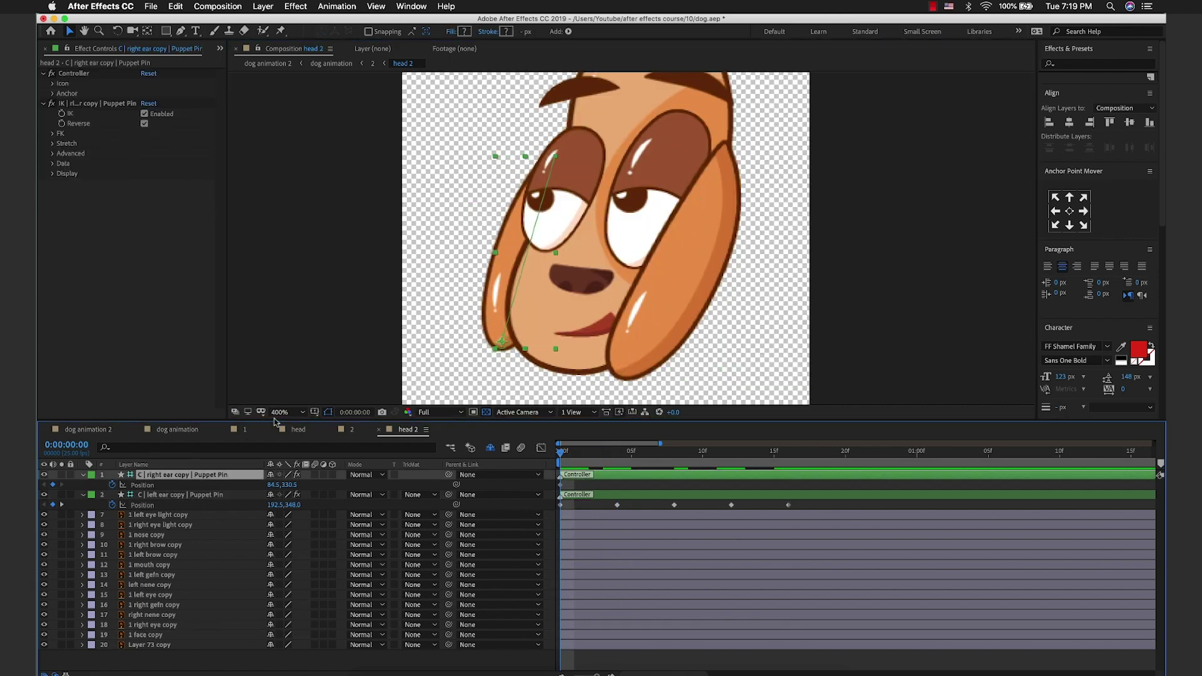
Step: Scrub the head 2 ear swing and check the left ear controller at frame 6
drag(560, 451, 779, 461)
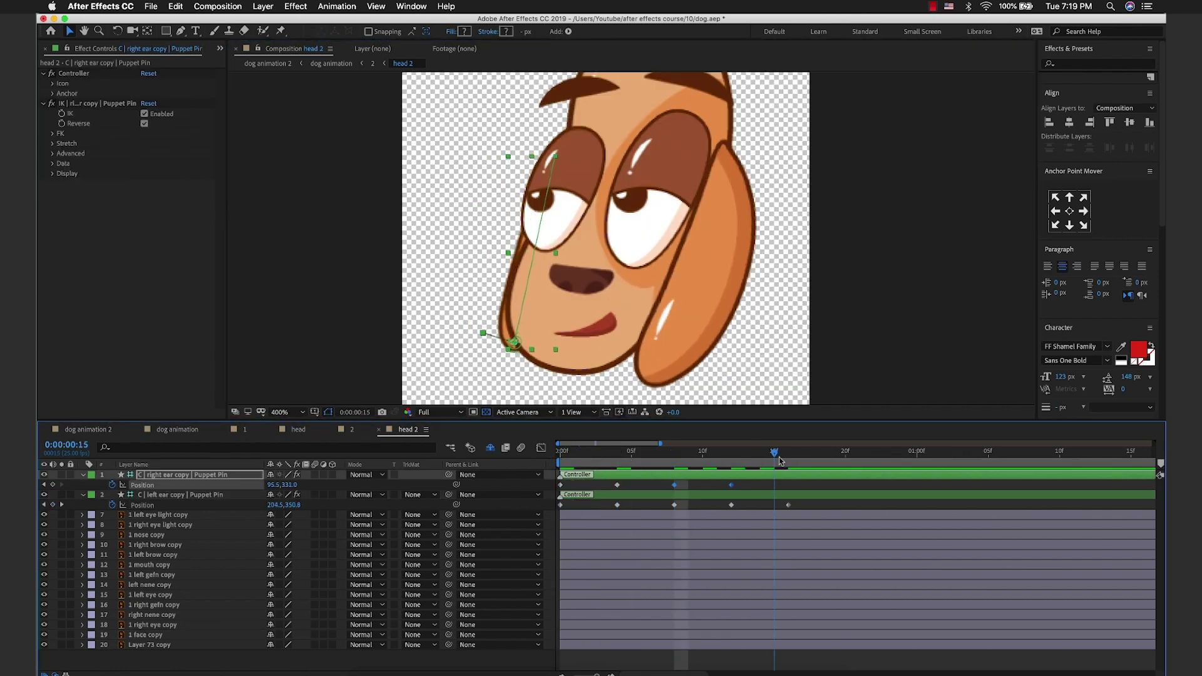
key(Home)
scroll(637, 306, up, 2)
click(542, 280)
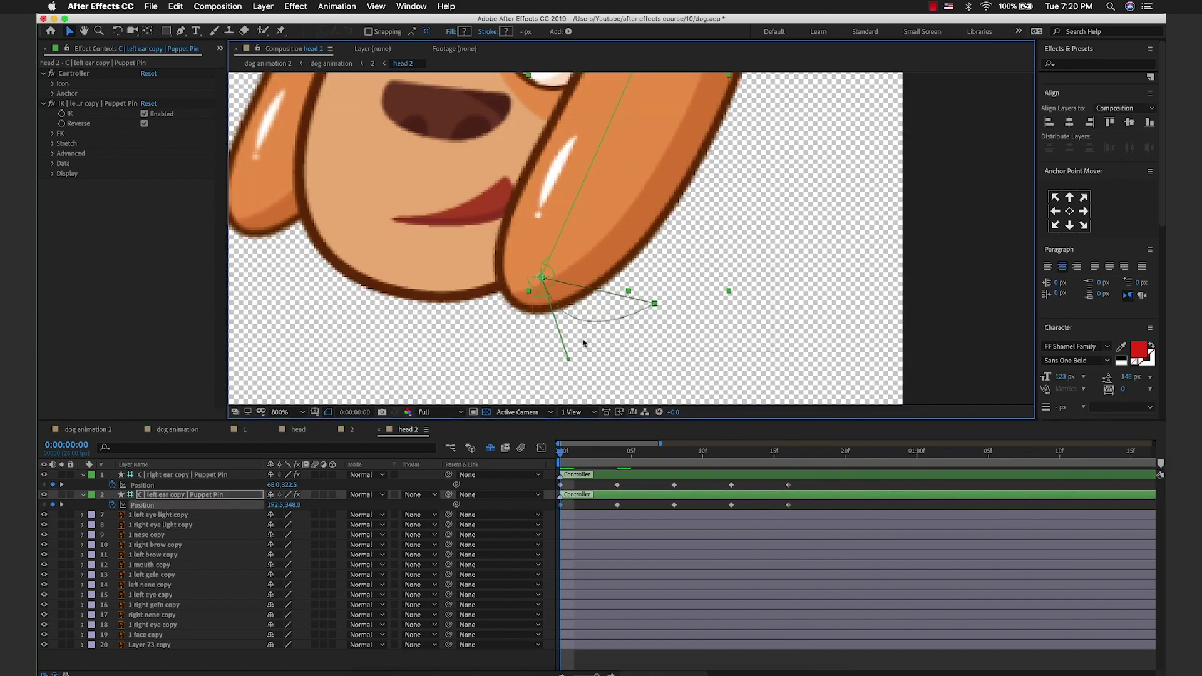
key(Page_Down)
key(Page_Down)
key(Page_Down)
scroll(563, 343, down, 2)
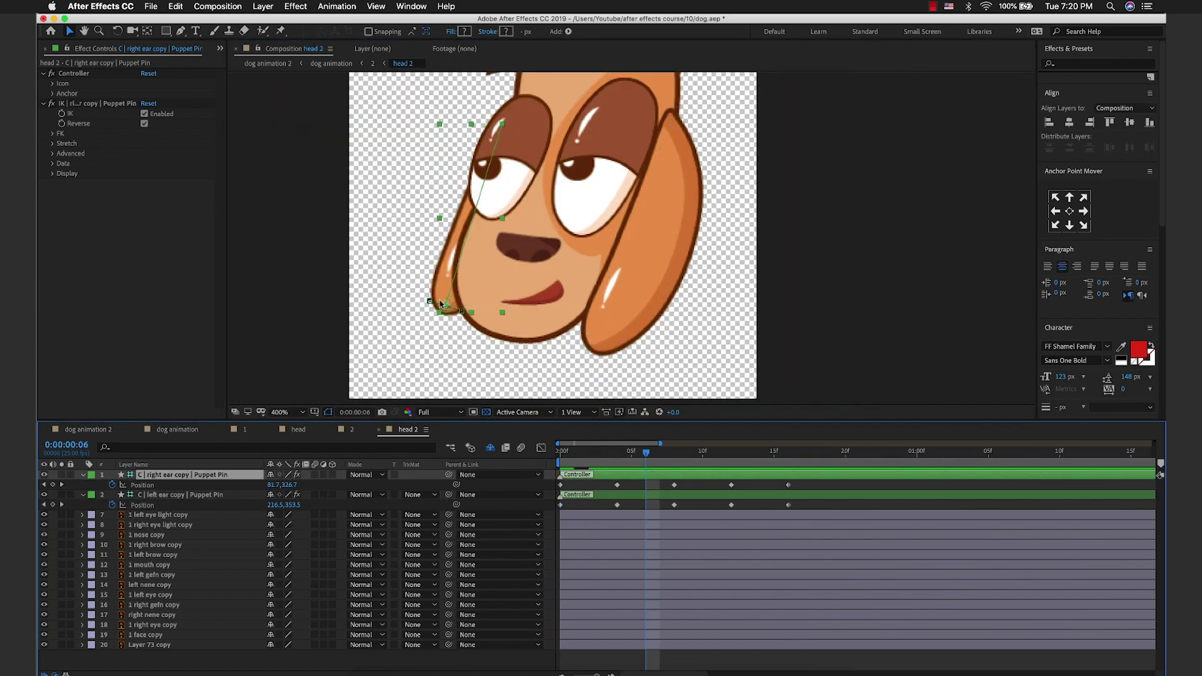
scroll(424, 333, up, 2)
Step: Check the right ear controller, return to frame 0, and switch to composition 2
click(424, 333)
scroll(424, 334, down, 1)
click(358, 439)
key(Home)
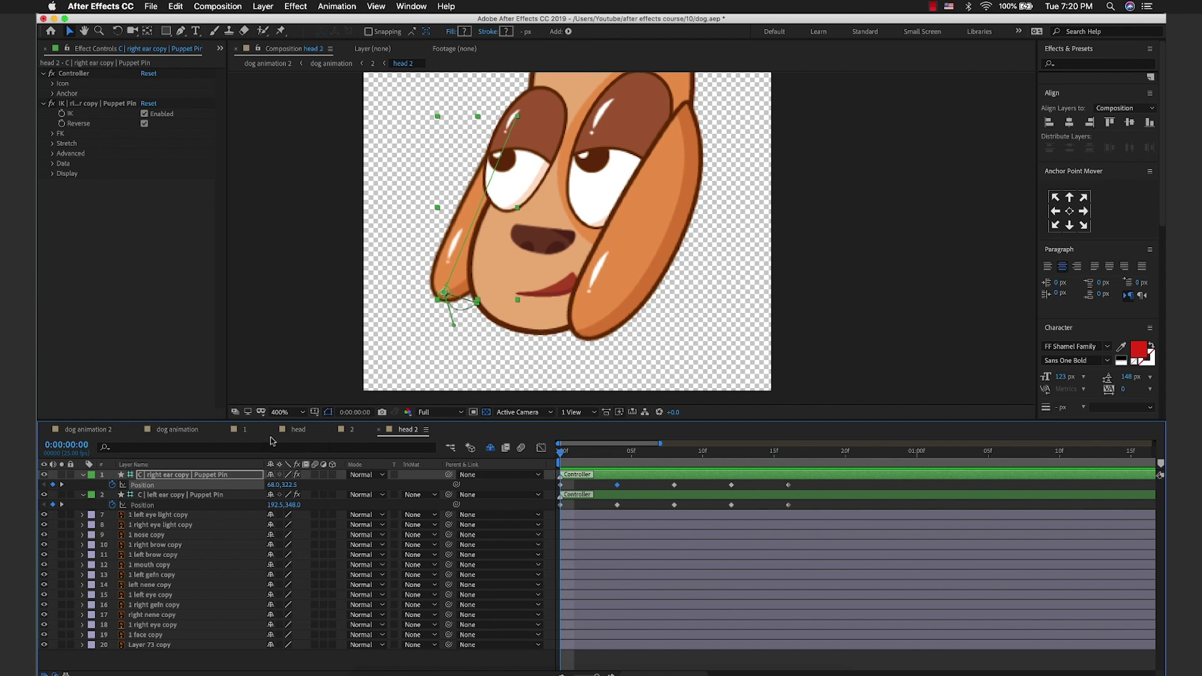
click(354, 431)
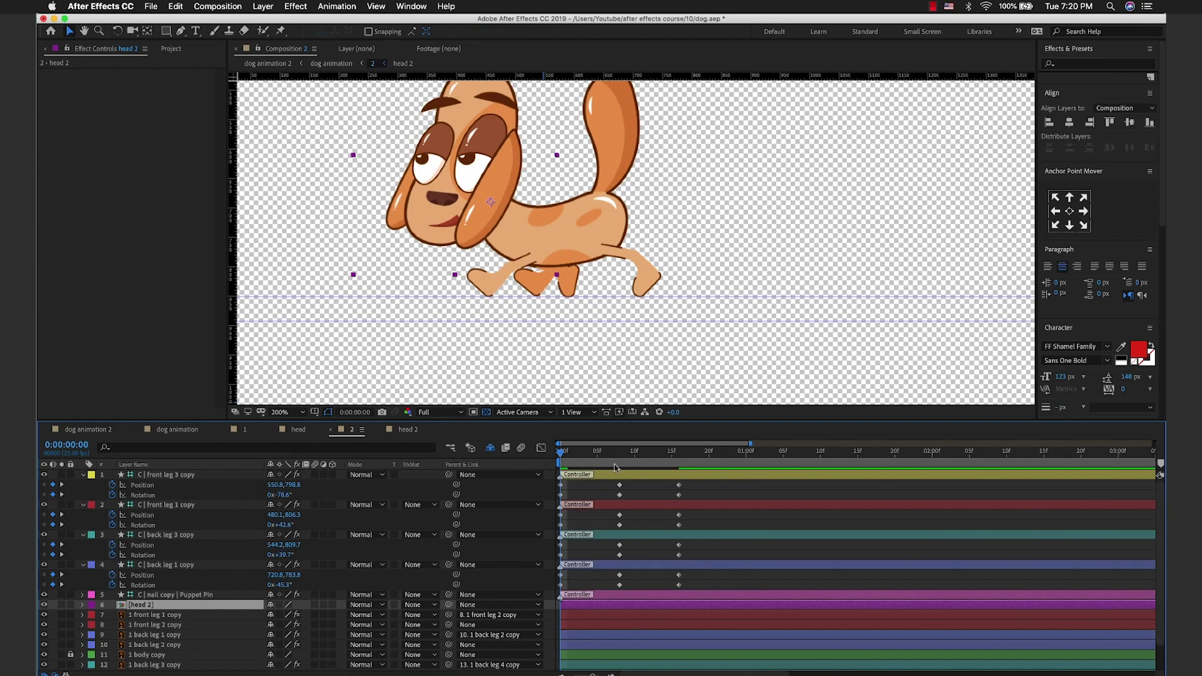
Step: Start Position keyframes on the tail controller, pulling the tail left and down at frame 0
click(617, 151)
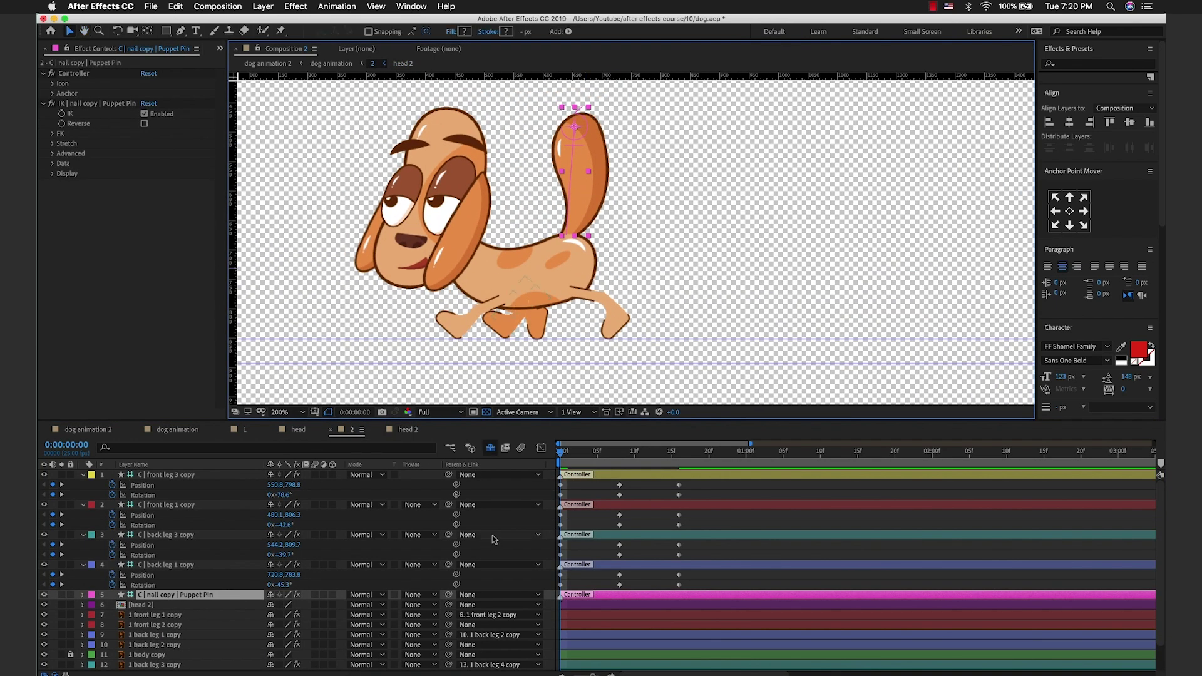
key(p)
click(113, 605)
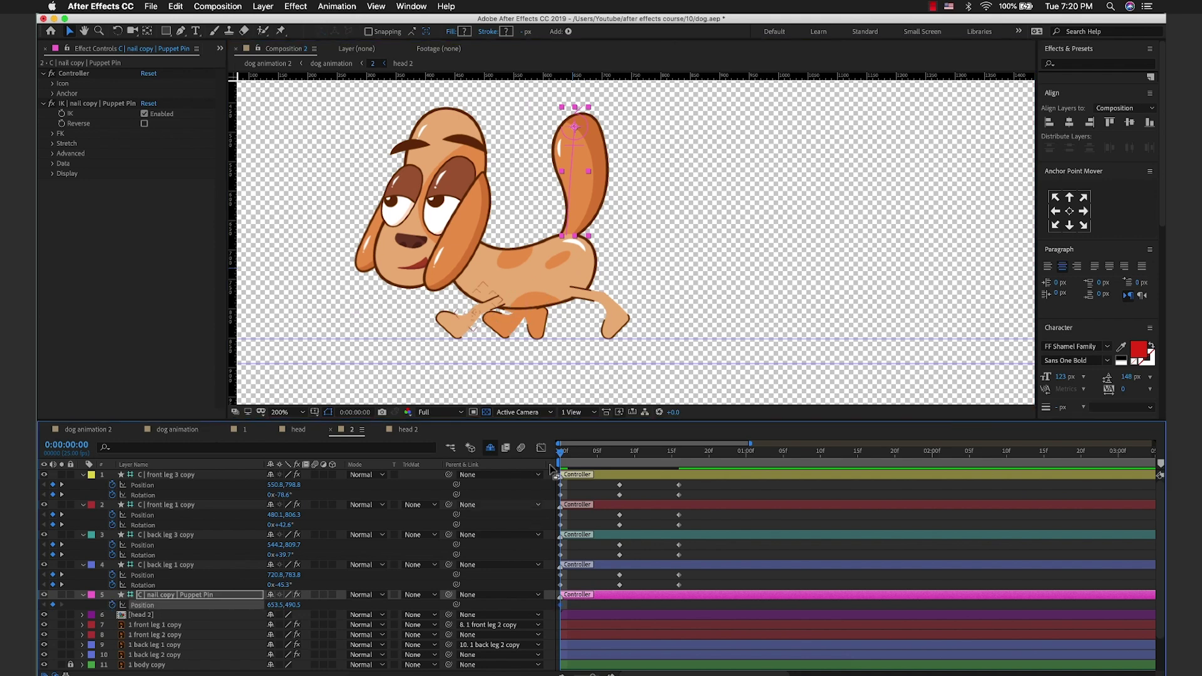
drag(575, 125, 543, 130)
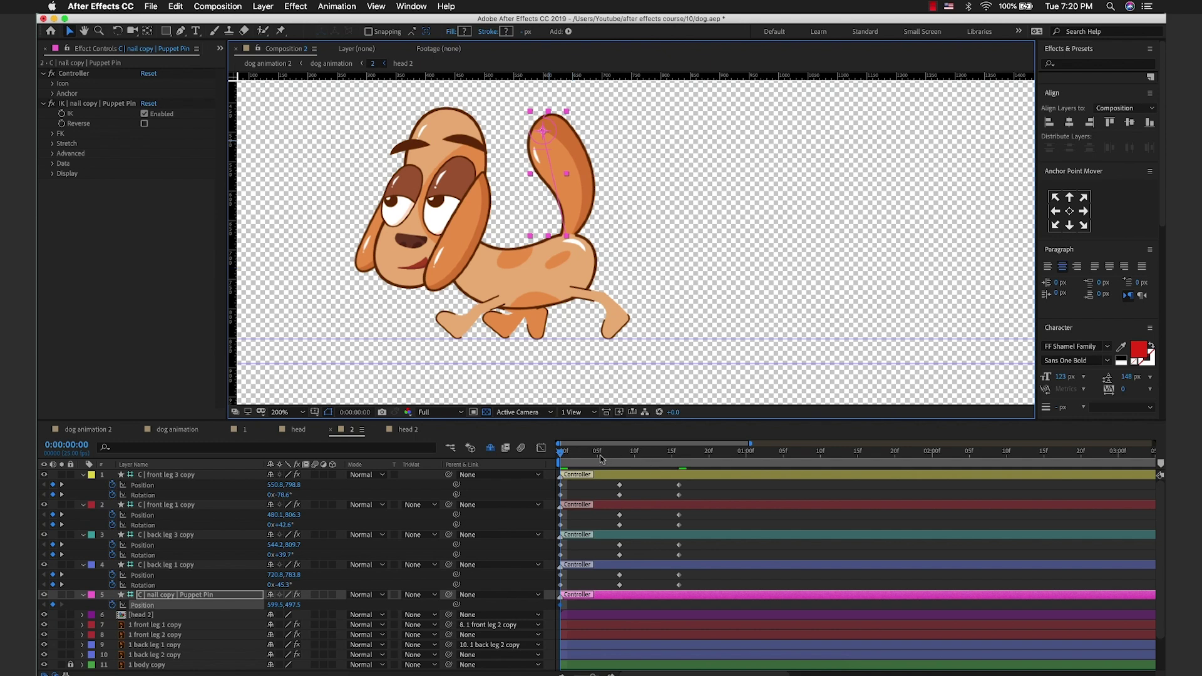
scroll(600, 459, up, 3)
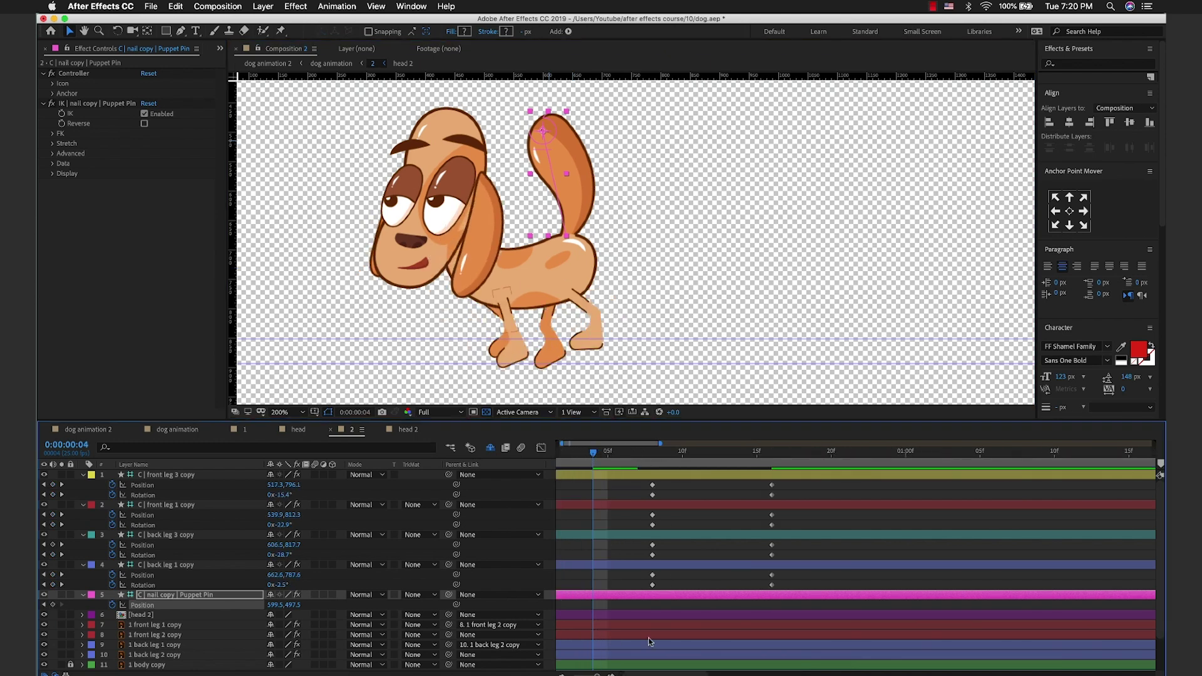
Step: Zoom the timeline in and bend the tail to the right at frame 4
drag(652, 672, 688, 672)
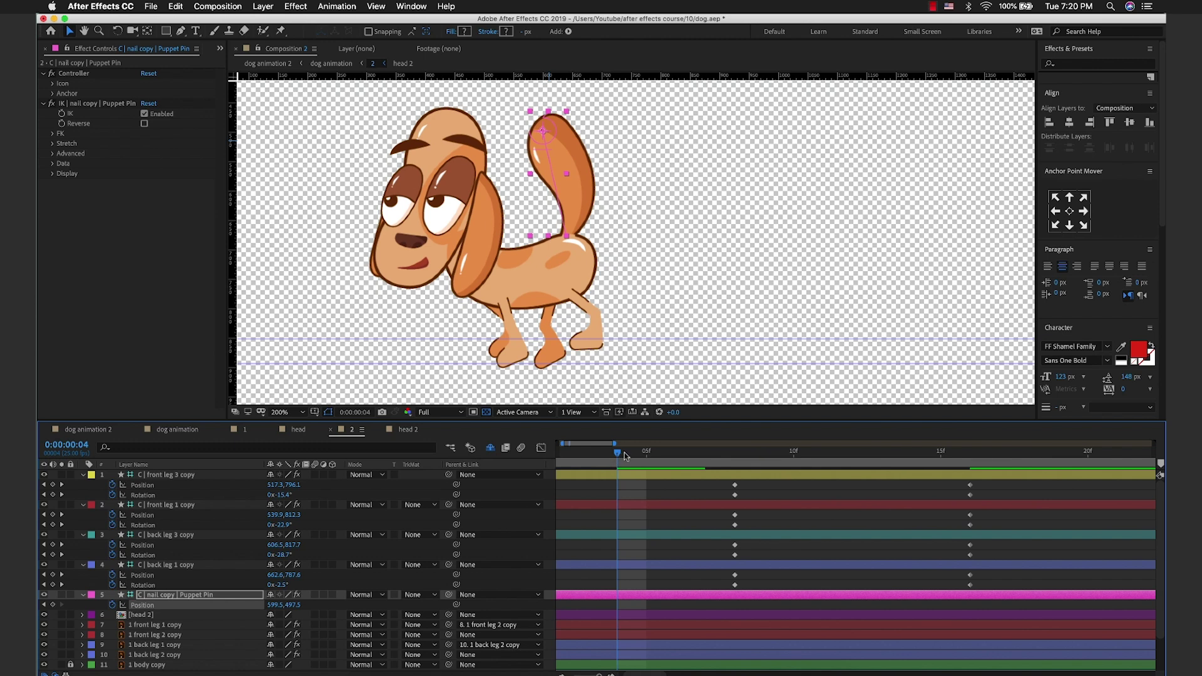
scroll(598, 263, down, 2)
scroll(579, 181, up, 2)
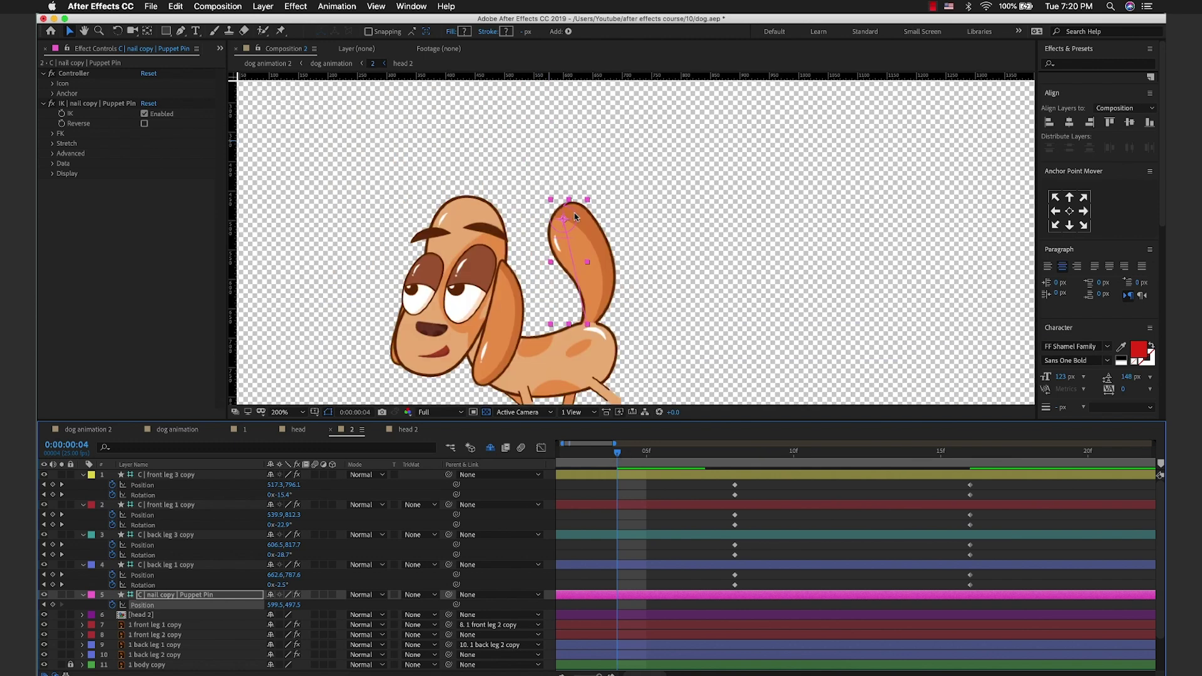
drag(569, 213, 607, 219)
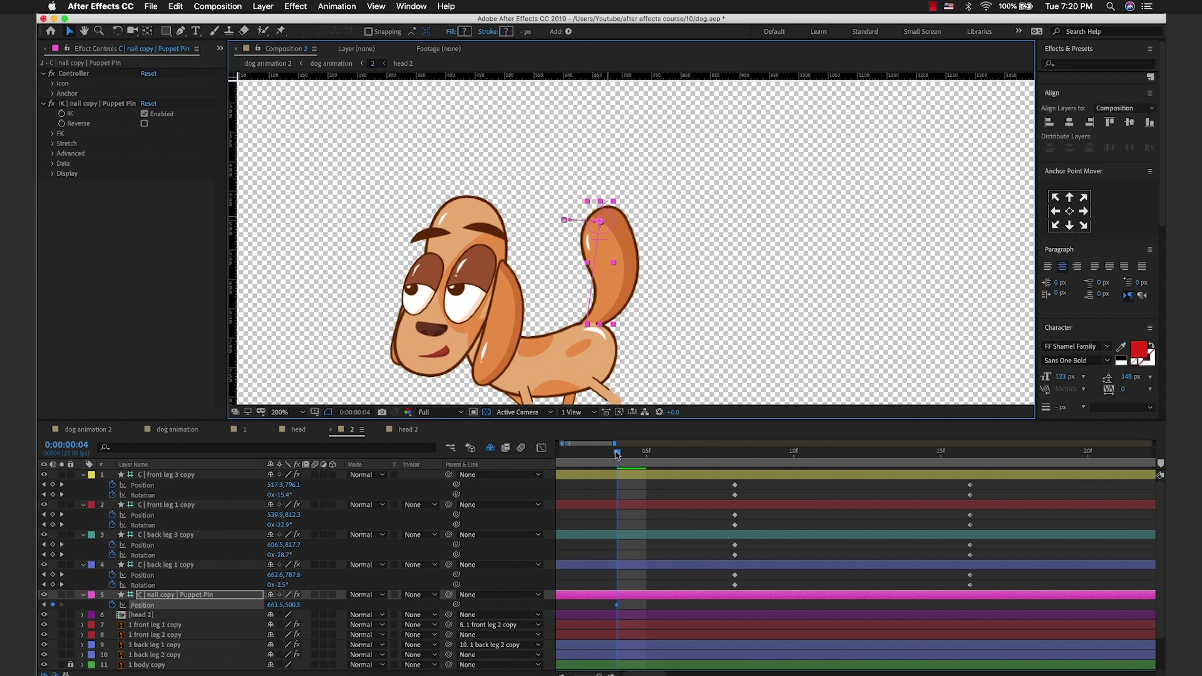
scroll(546, 566, down, 3)
Step: Paste the tail Position keyframes at frame 8 and preview the tail wag
click(546, 567)
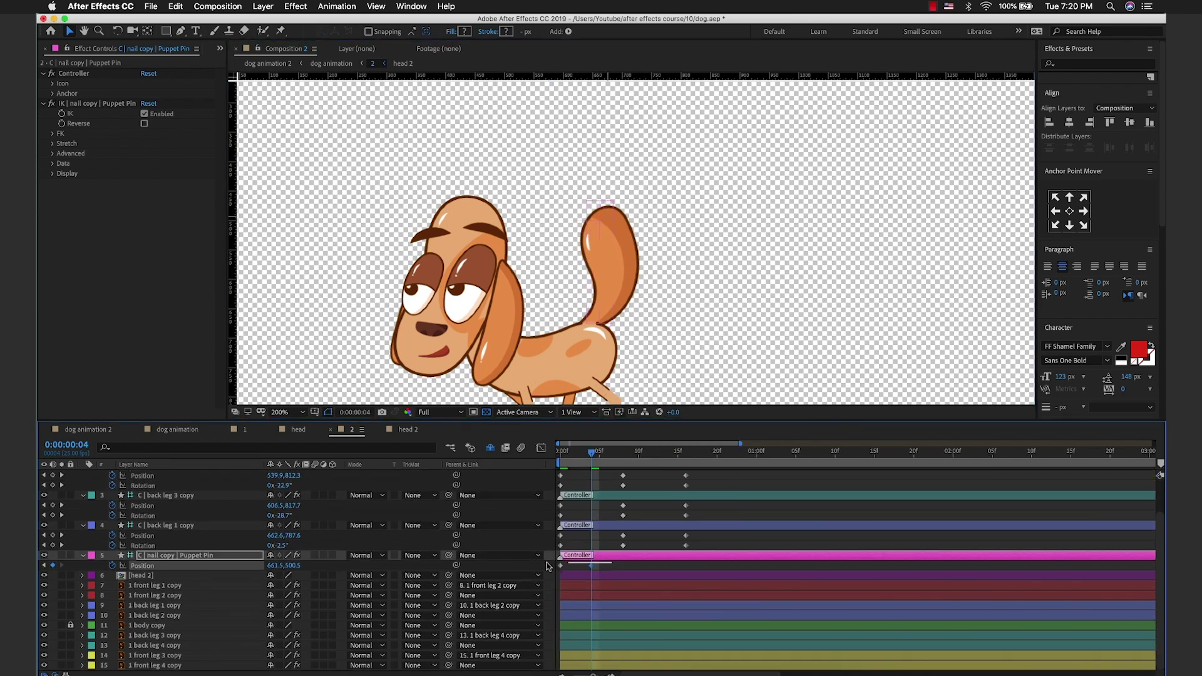
click(613, 556)
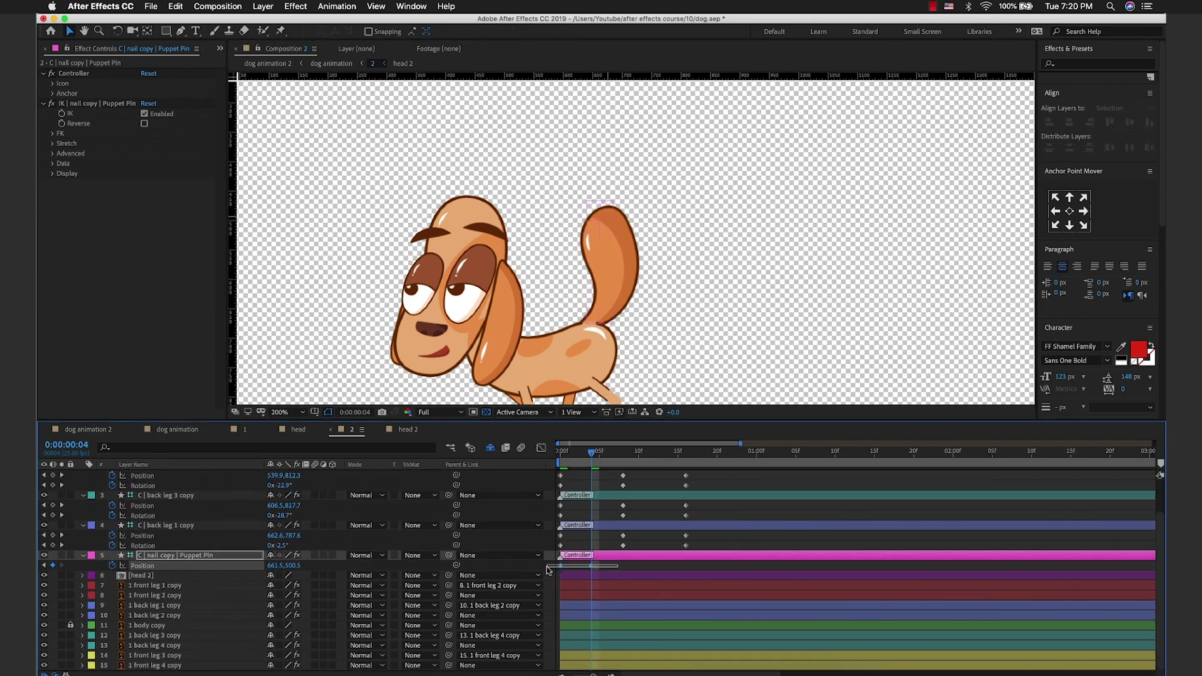
click(622, 452)
key(ctrl+v)
drag(622, 452, 684, 461)
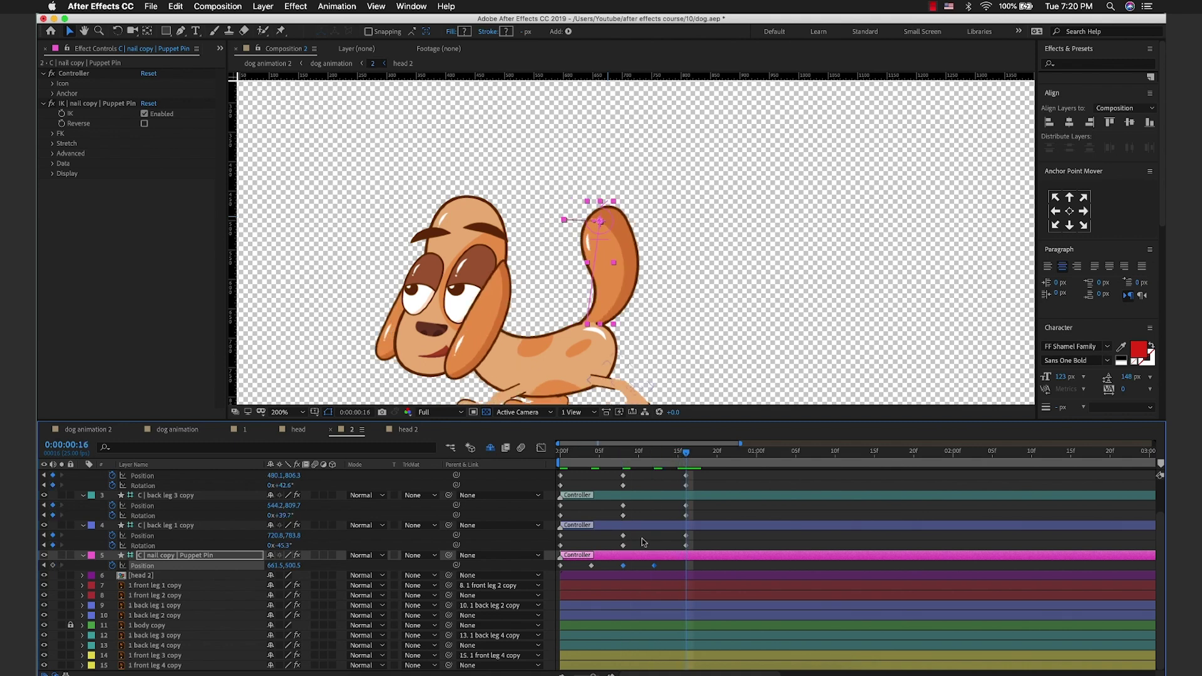
key(space)
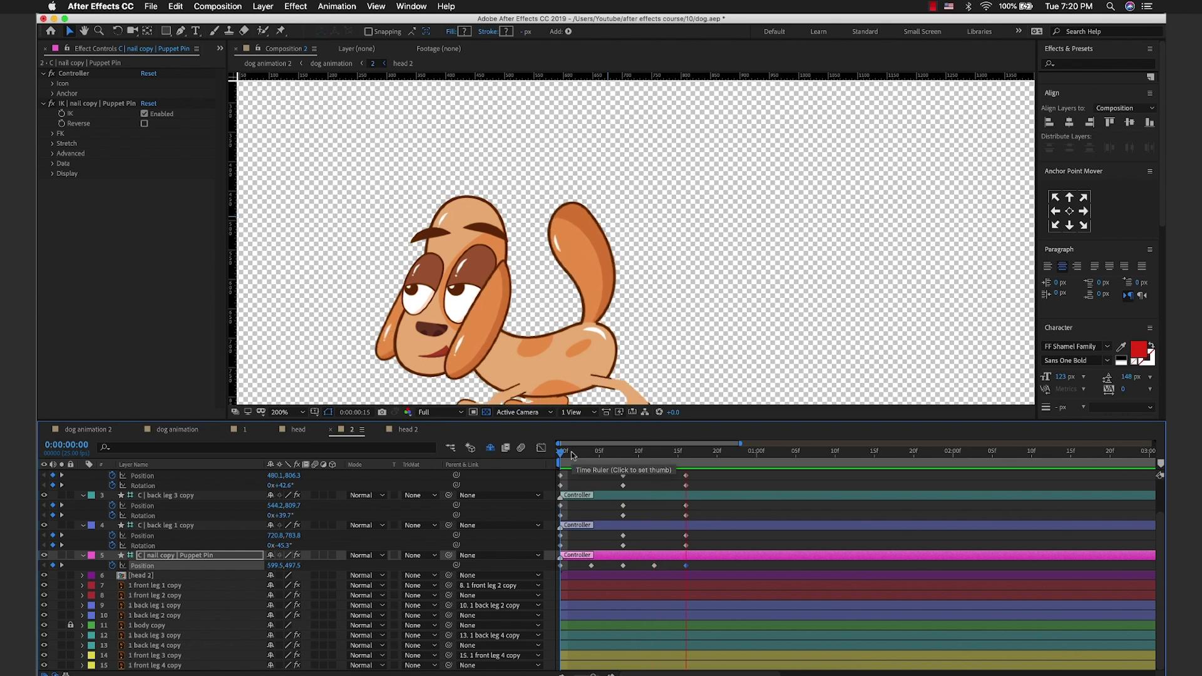
key(space)
Step: Keyframe head 2 Rotation at about -4° on frame 0 and 11° on frame 4
click(165, 574)
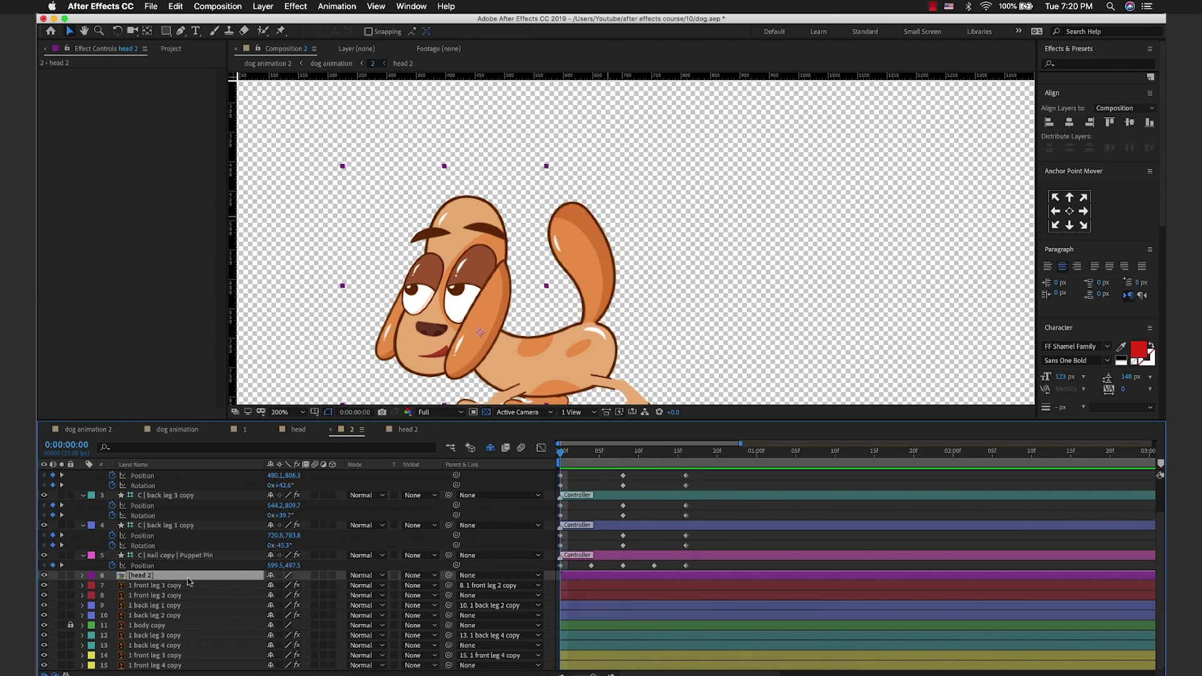
key(r)
click(112, 586)
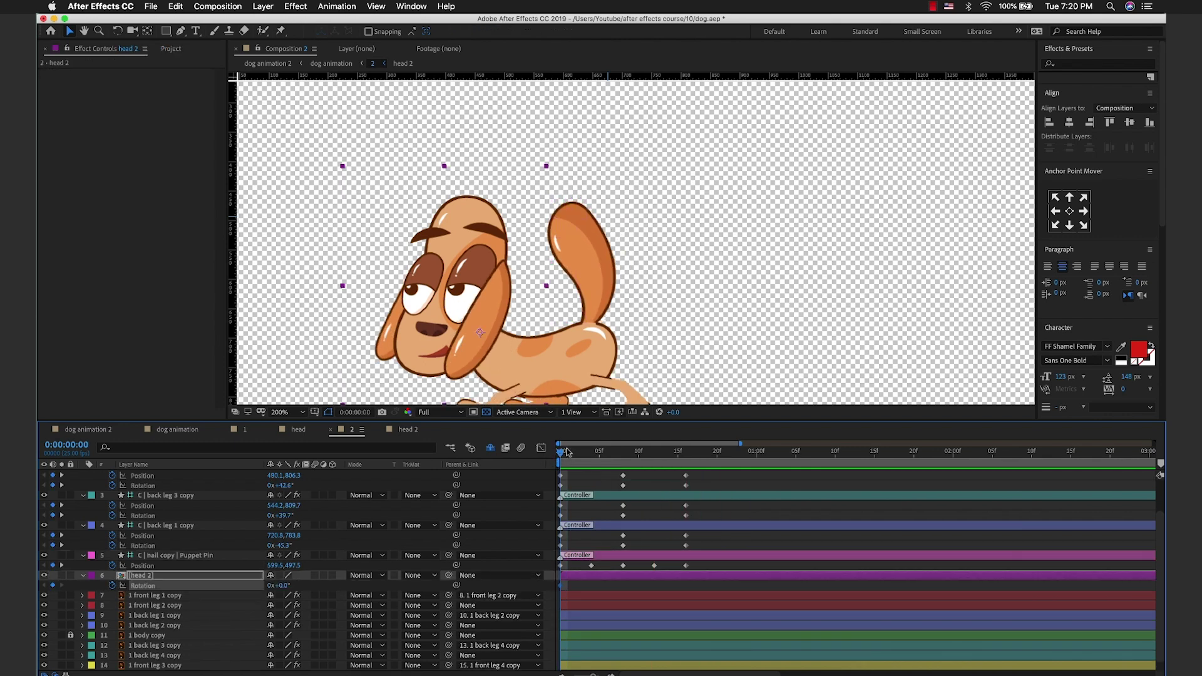
drag(567, 451, 591, 452)
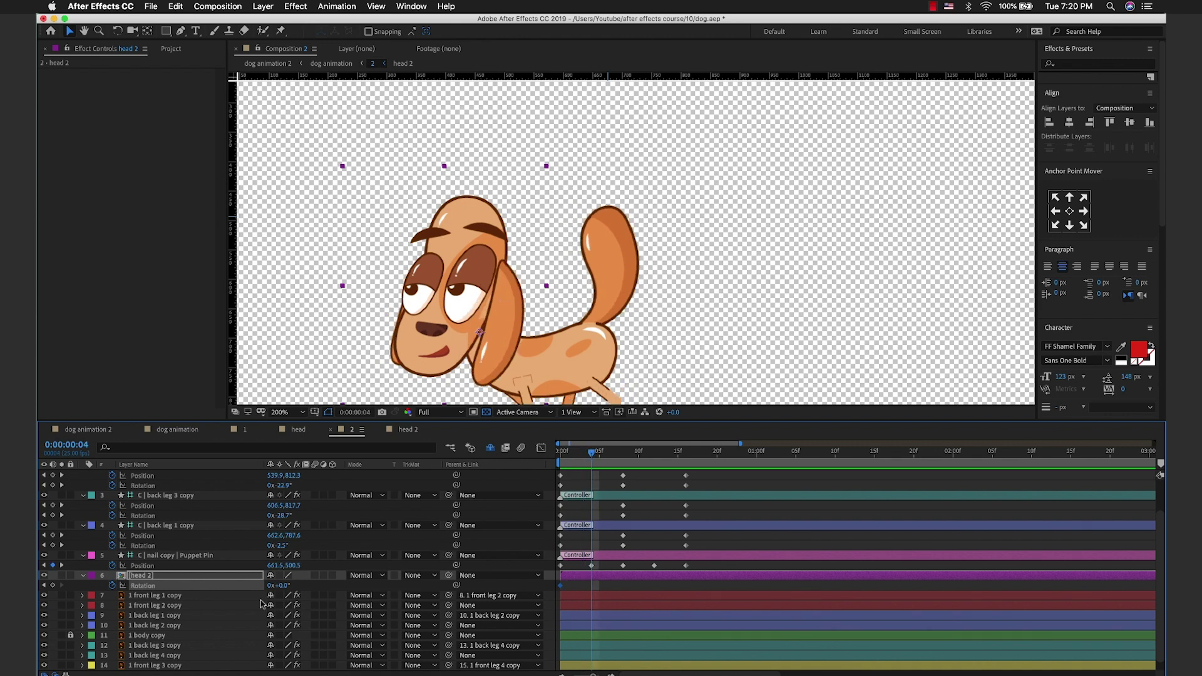
key(Home)
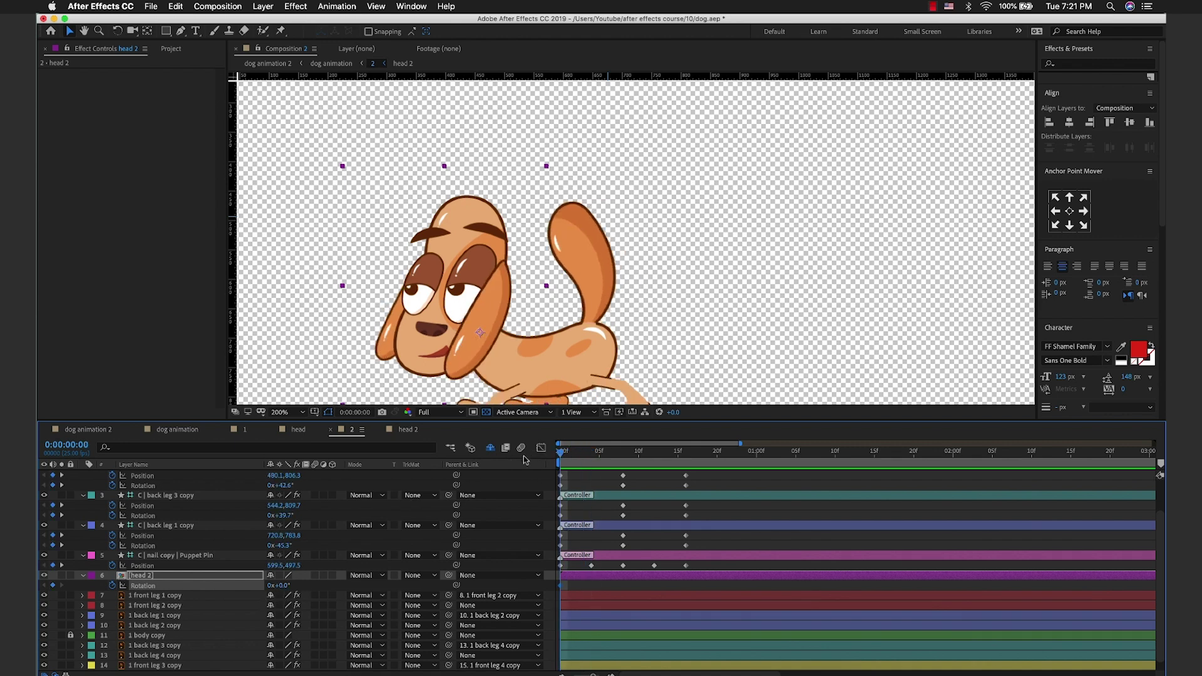
drag(291, 585, 283, 585)
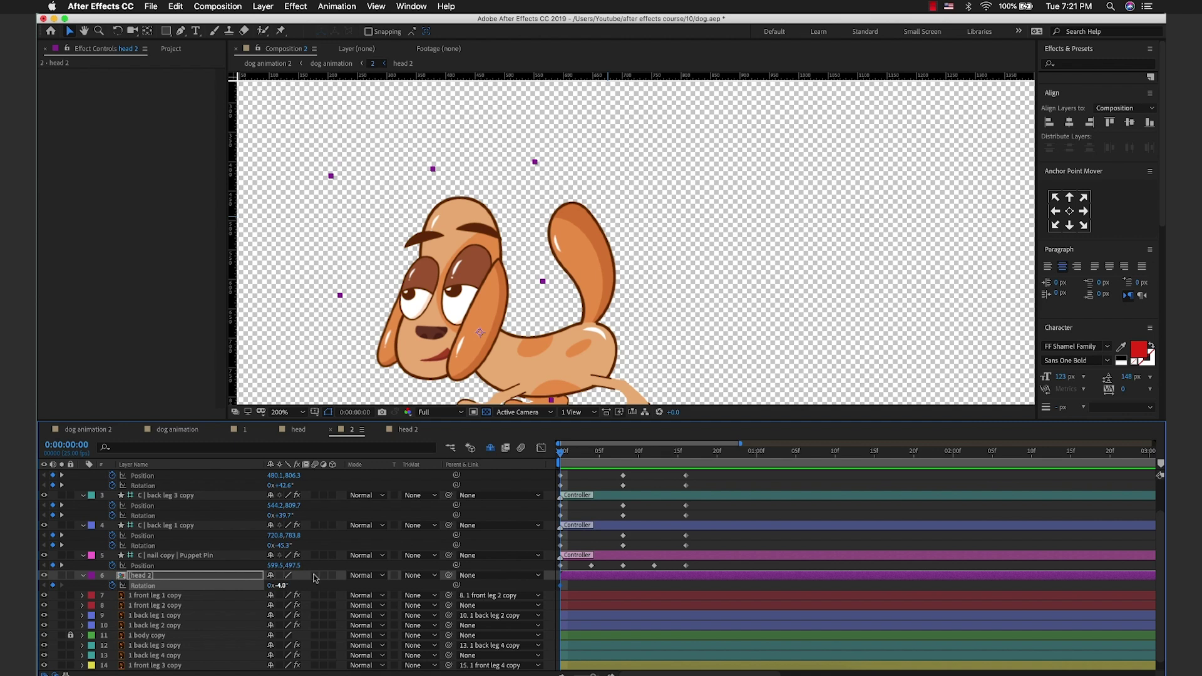
key(Page_Down)
key(Page_Down)
key(Page_Down)
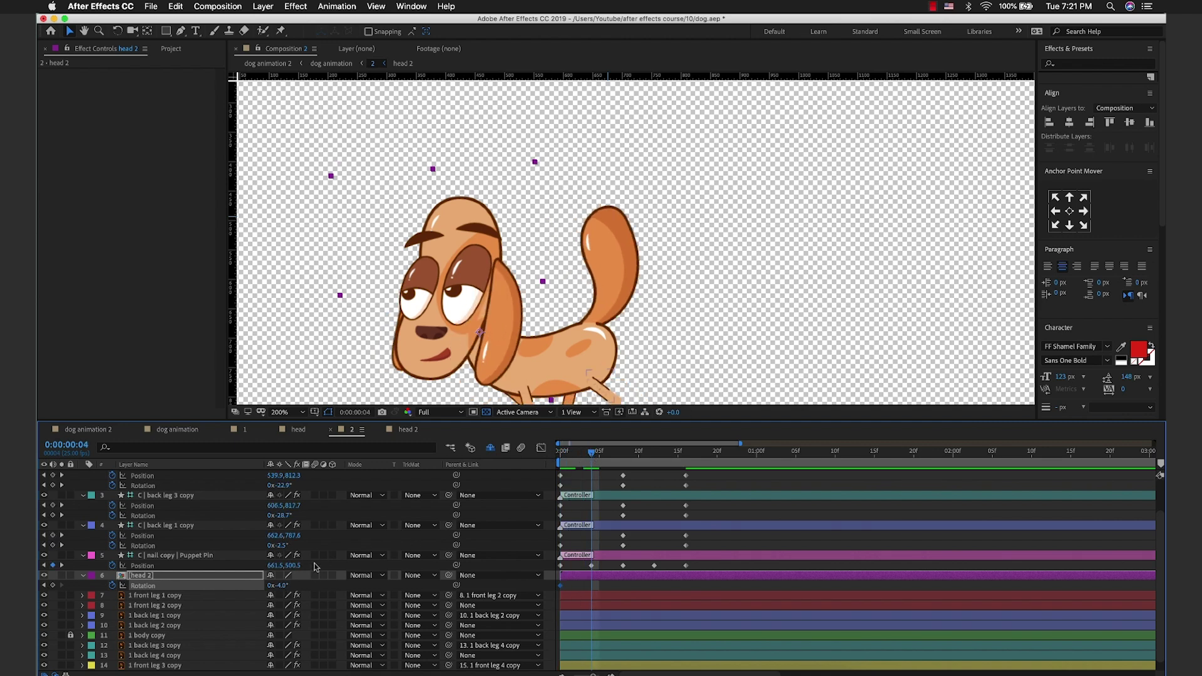
drag(287, 587, 293, 588)
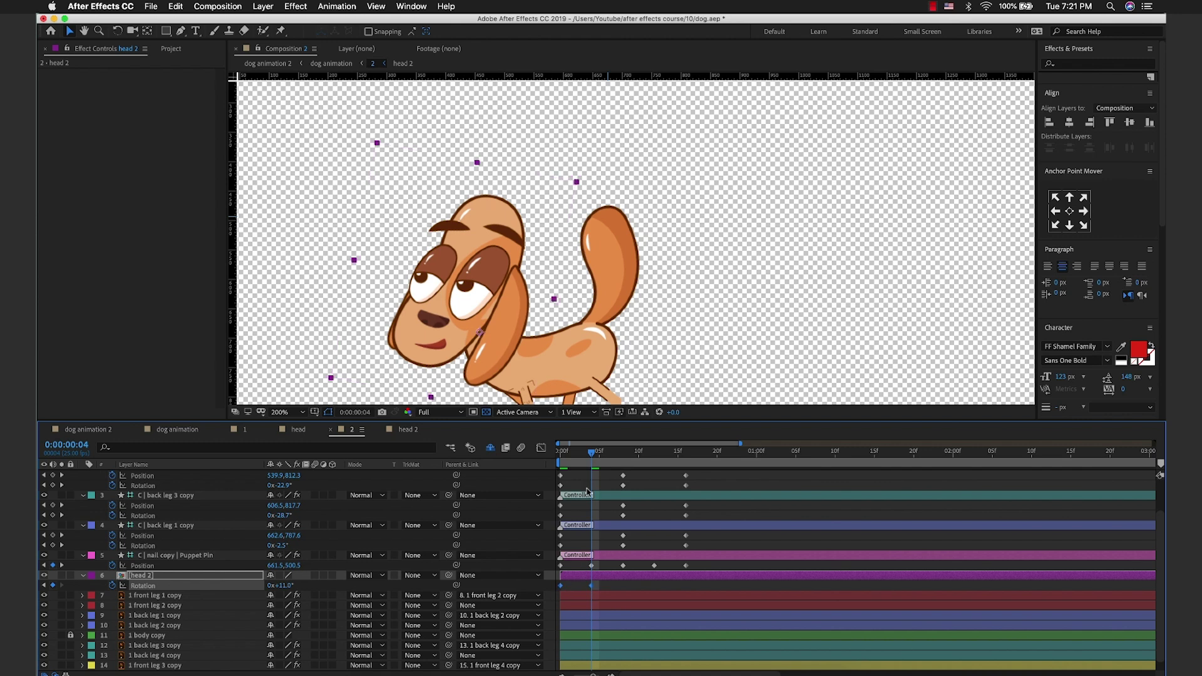
Step: Paste the head Rotation keyframes at frame 8 and preview the walk cycle
click(615, 451)
click(623, 452)
key(ctrl+v)
drag(623, 451, 687, 455)
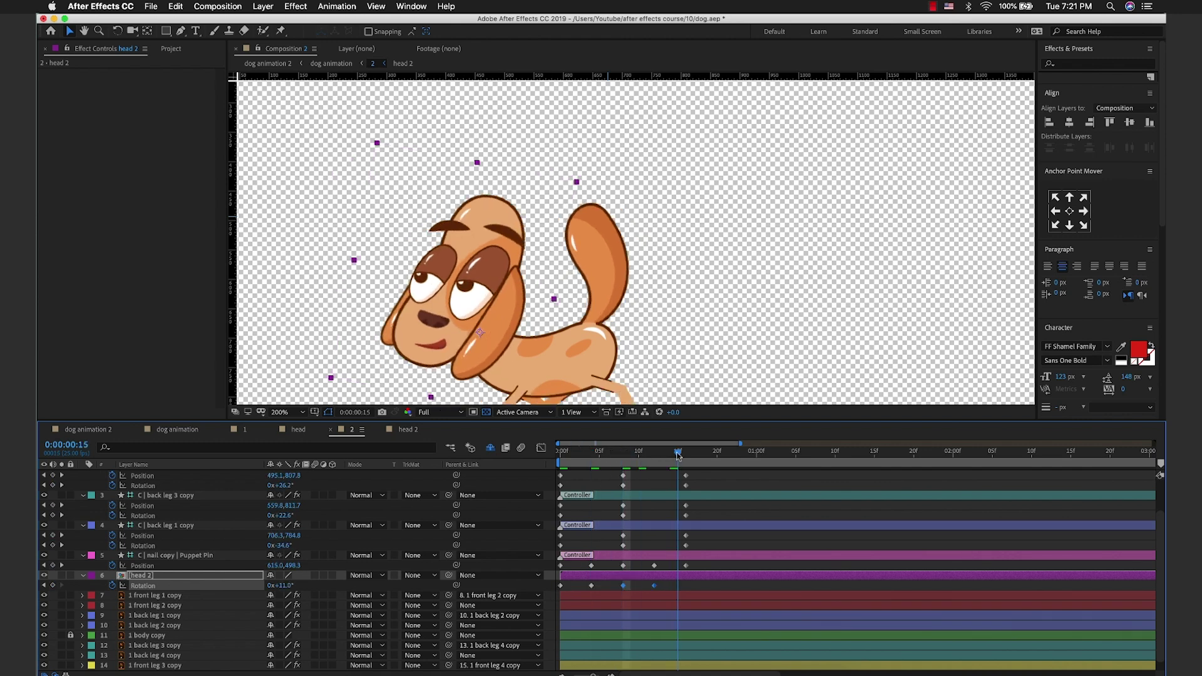
click(623, 586)
key(space)
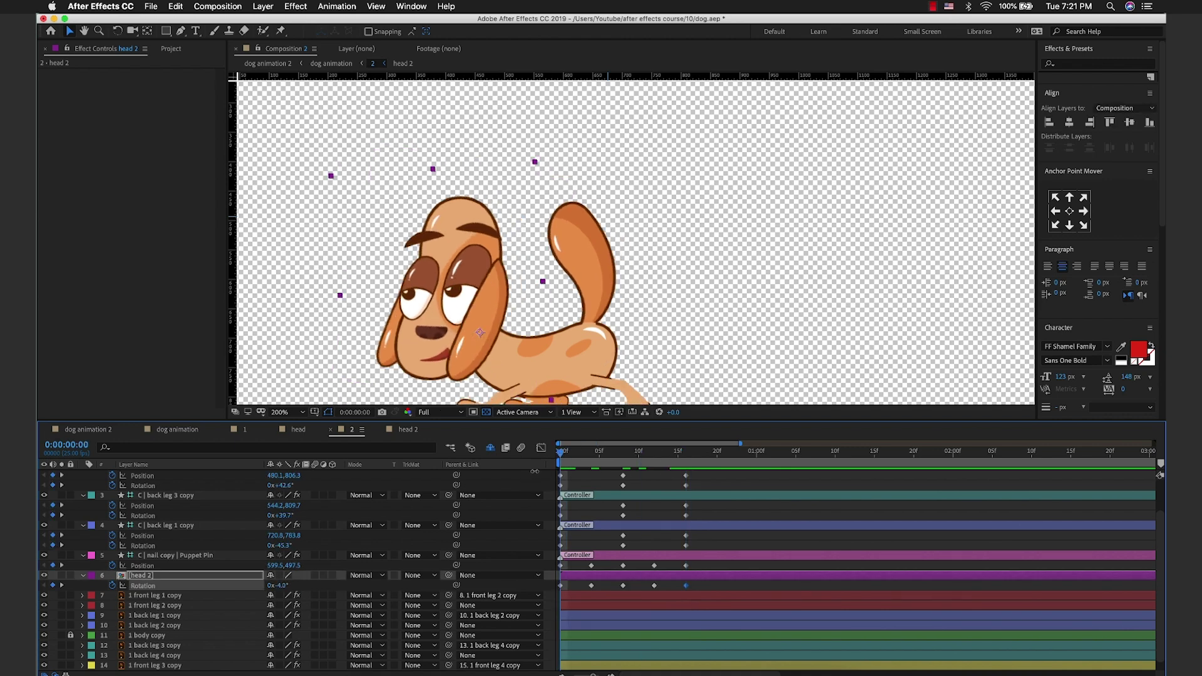
key(comma)
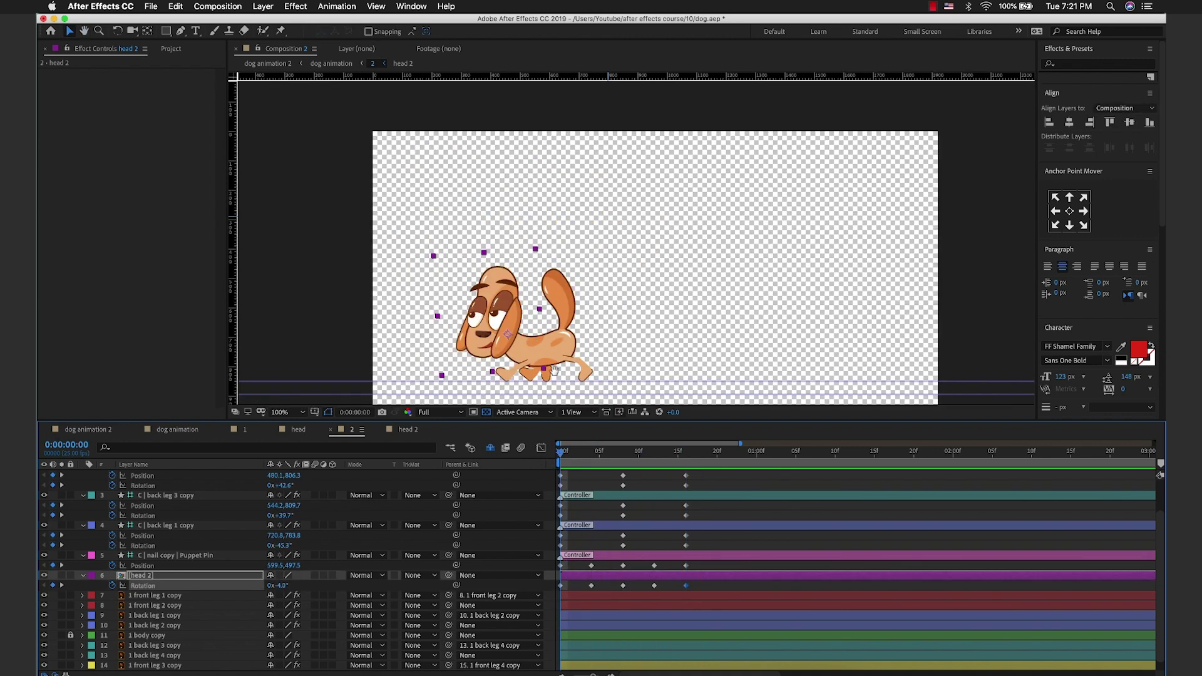
key(space)
scroll(580, 475, down, 1)
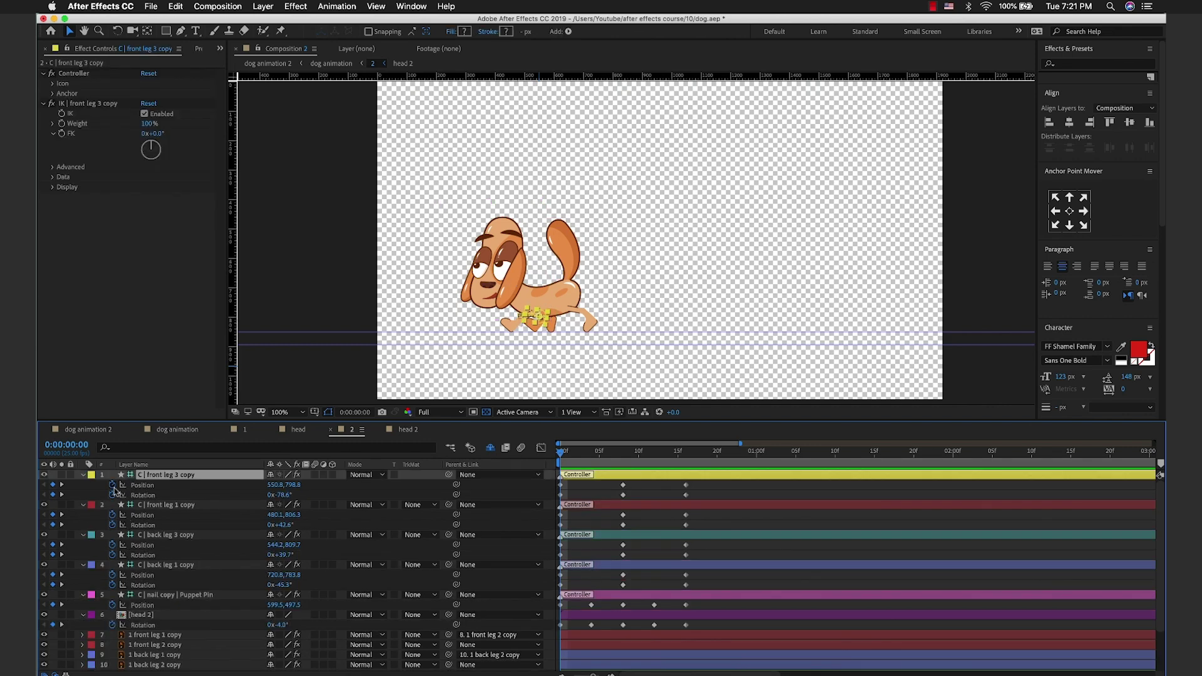
Step: Add a loopOutDuration(type = "cycle") expression to layer 1's Position and Rotation
alt+click(112, 486)
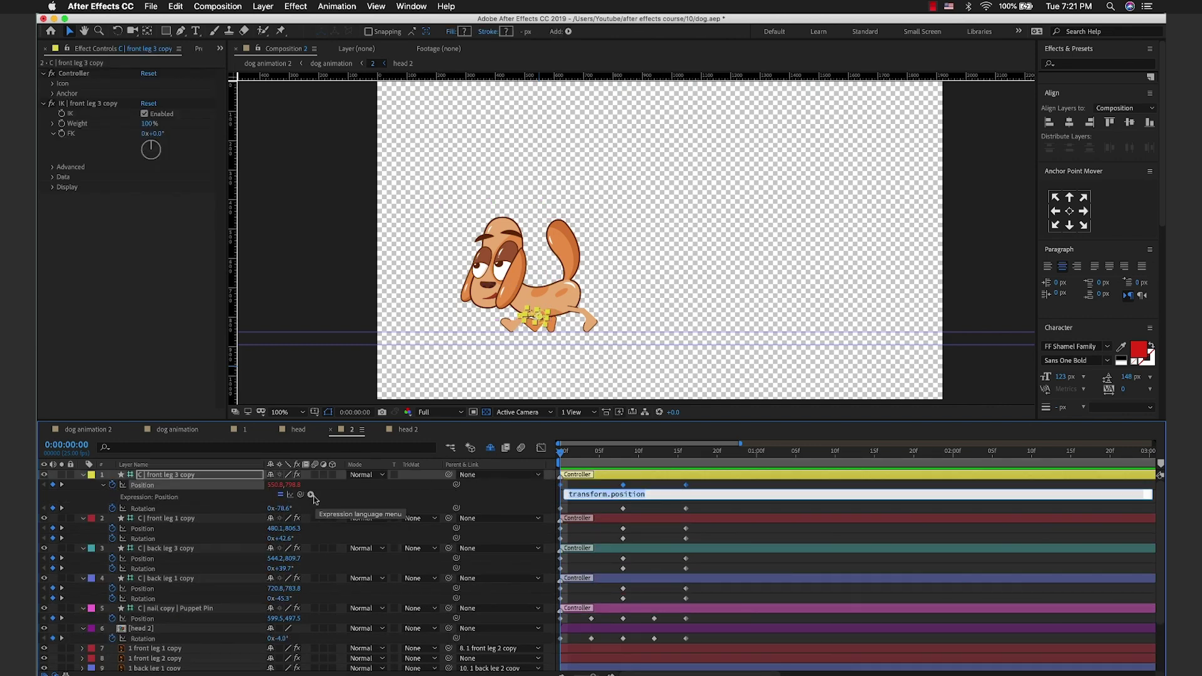
click(311, 495)
mouse_move(390, 643)
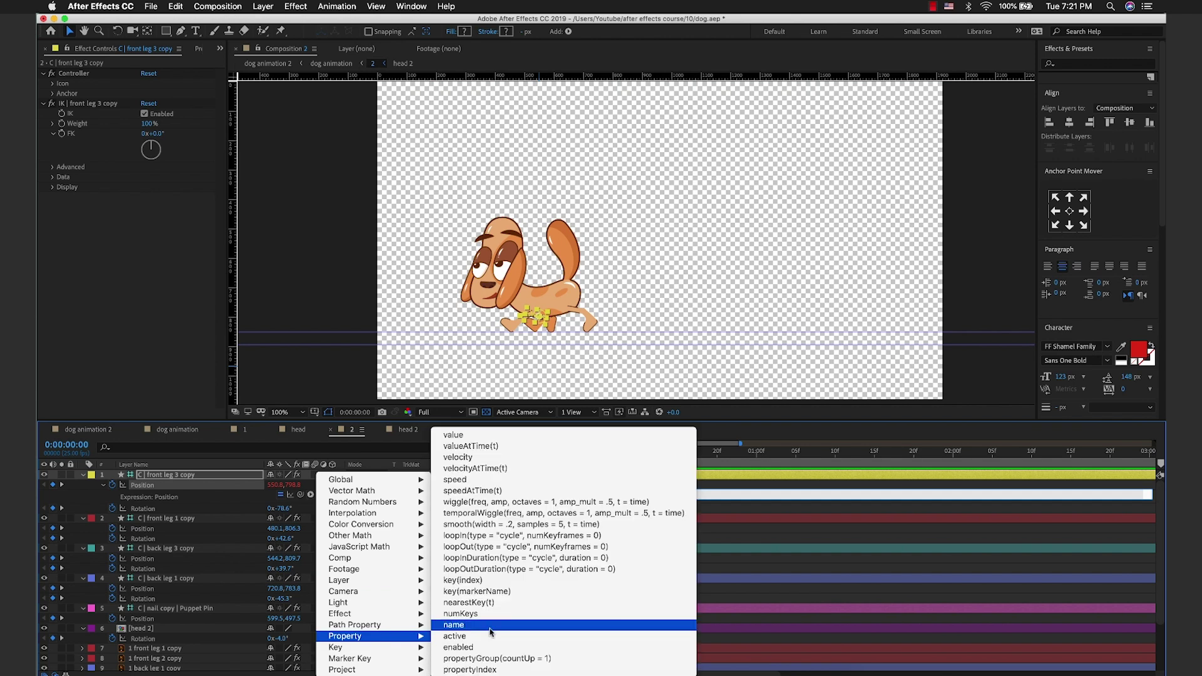
click(509, 570)
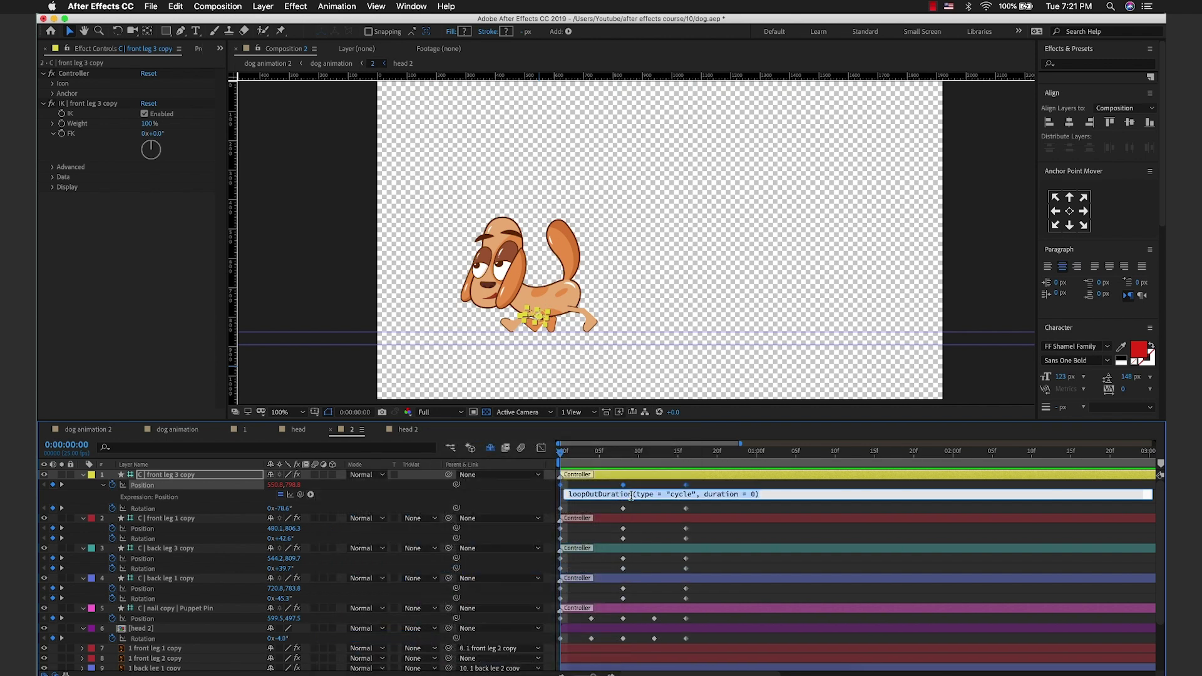
alt+click(112, 507)
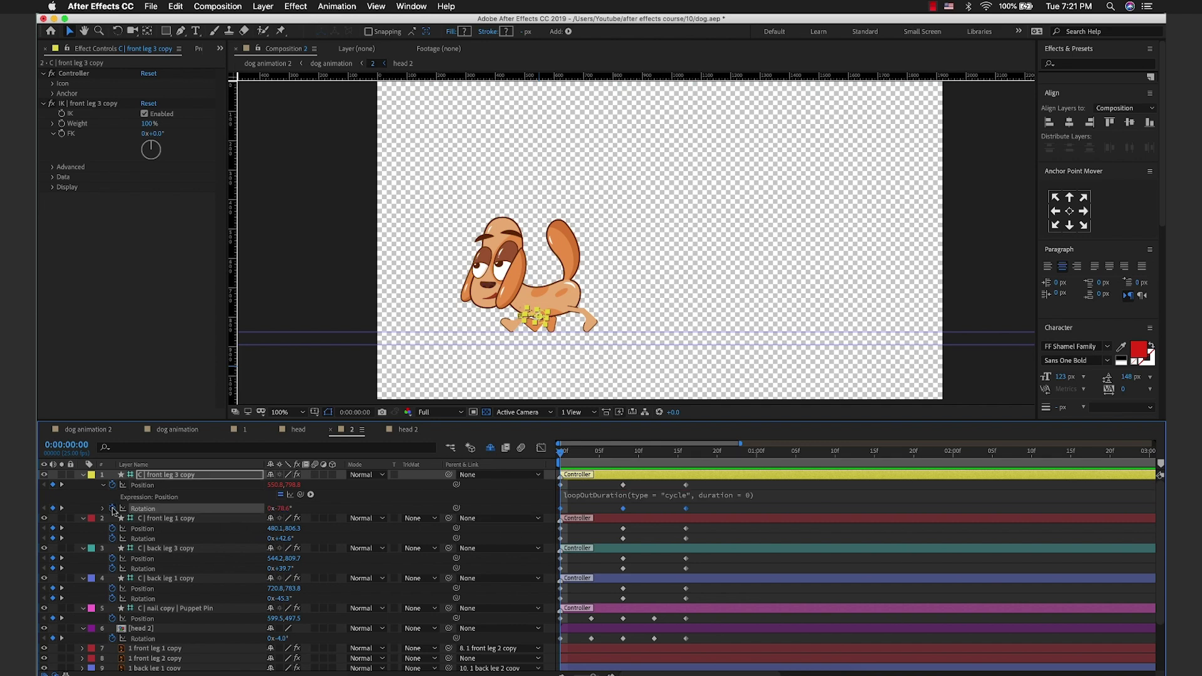
Step: Apply the same cycle expression to layers 2–4 and the tail controller
alt+click(113, 542)
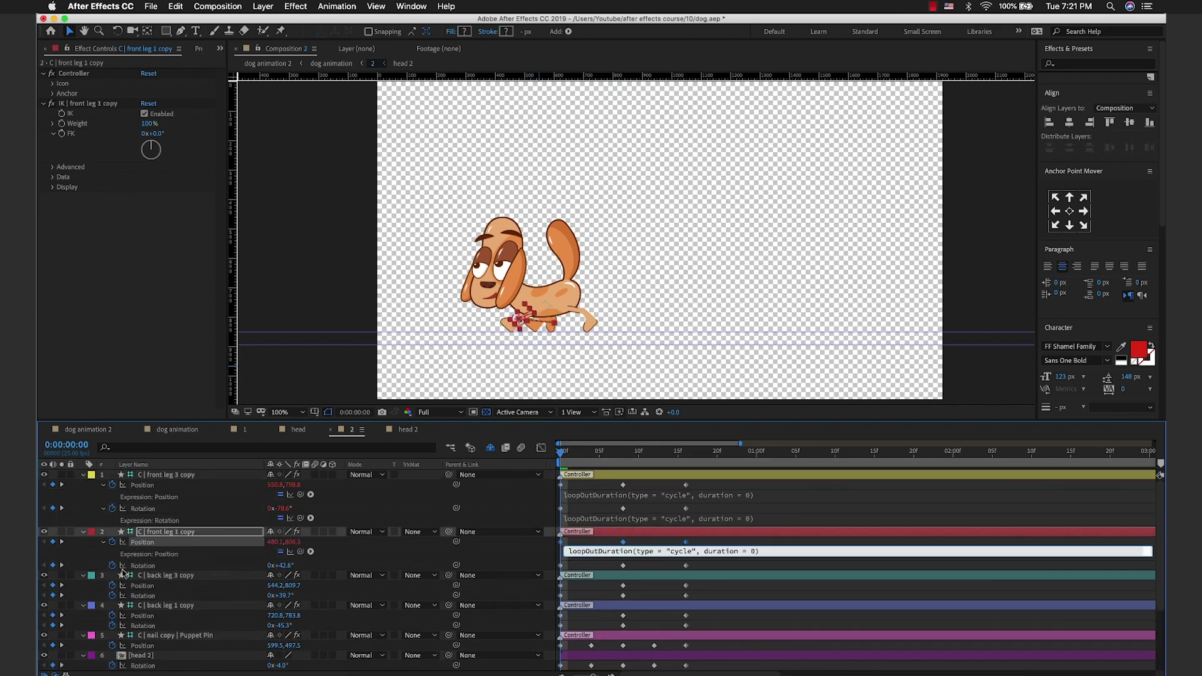
alt+click(113, 565)
alt+click(112, 599)
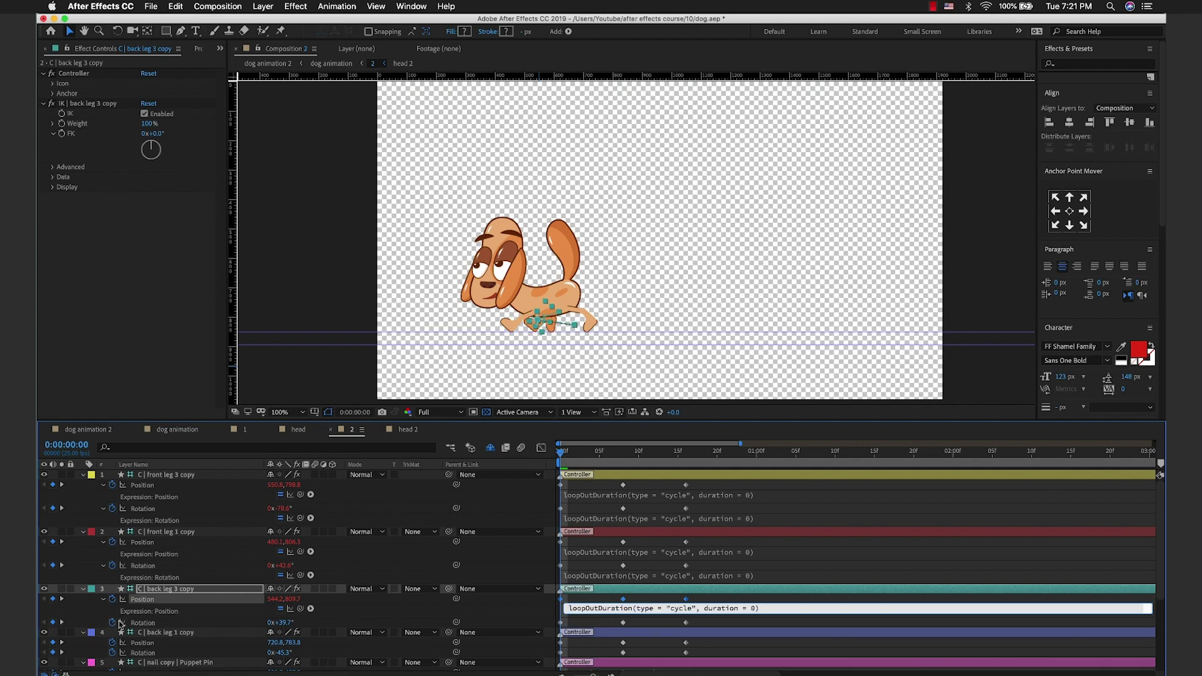
alt+click(113, 622)
scroll(180, 603, down, 5)
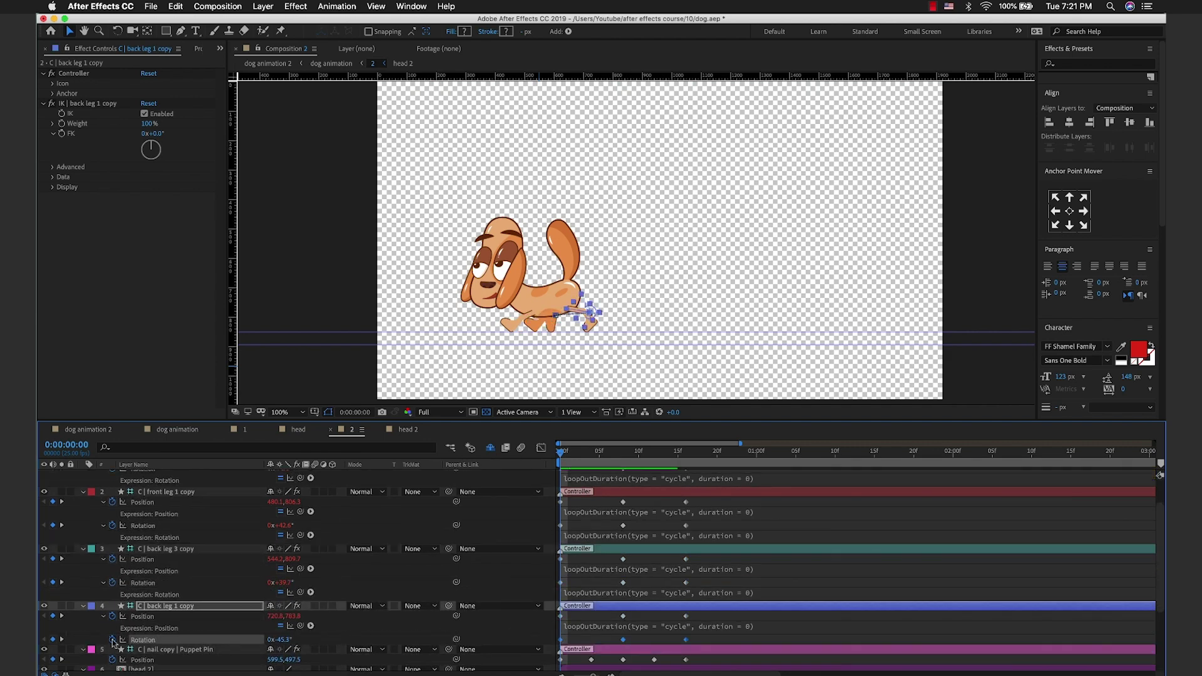
click(175, 598)
click(141, 551)
Step: Stop the looping walk preview and open the head 2 composition
scroll(313, 564, up, 5)
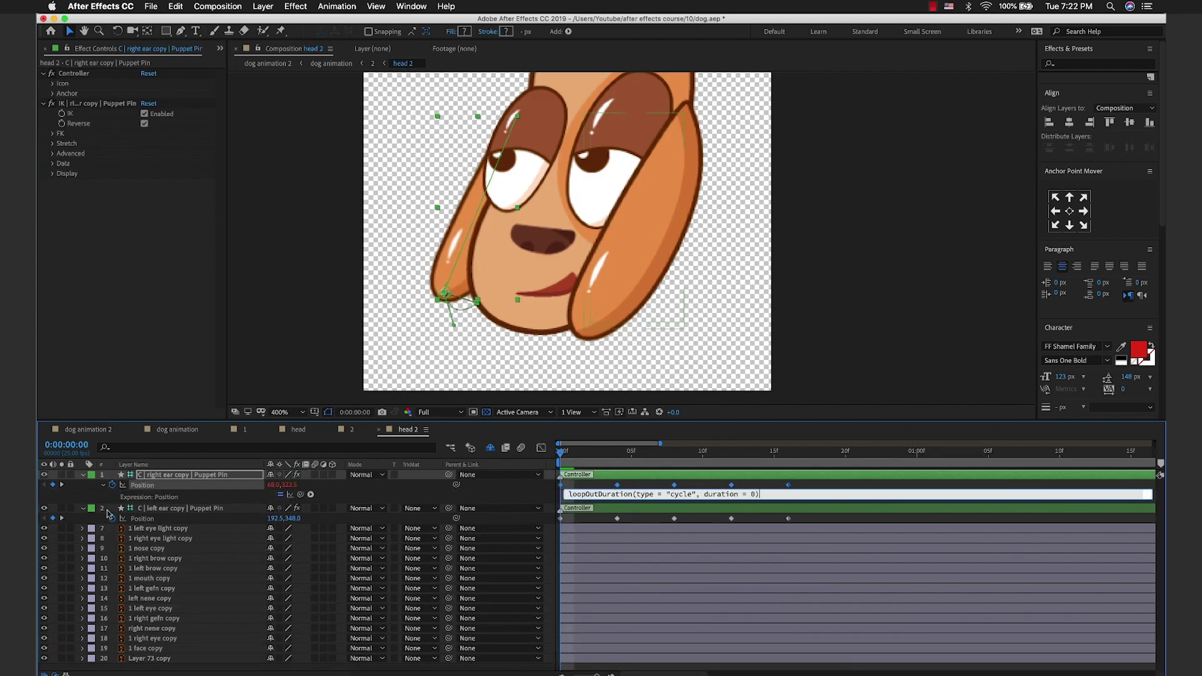
scroll(569, 500, down, 2)
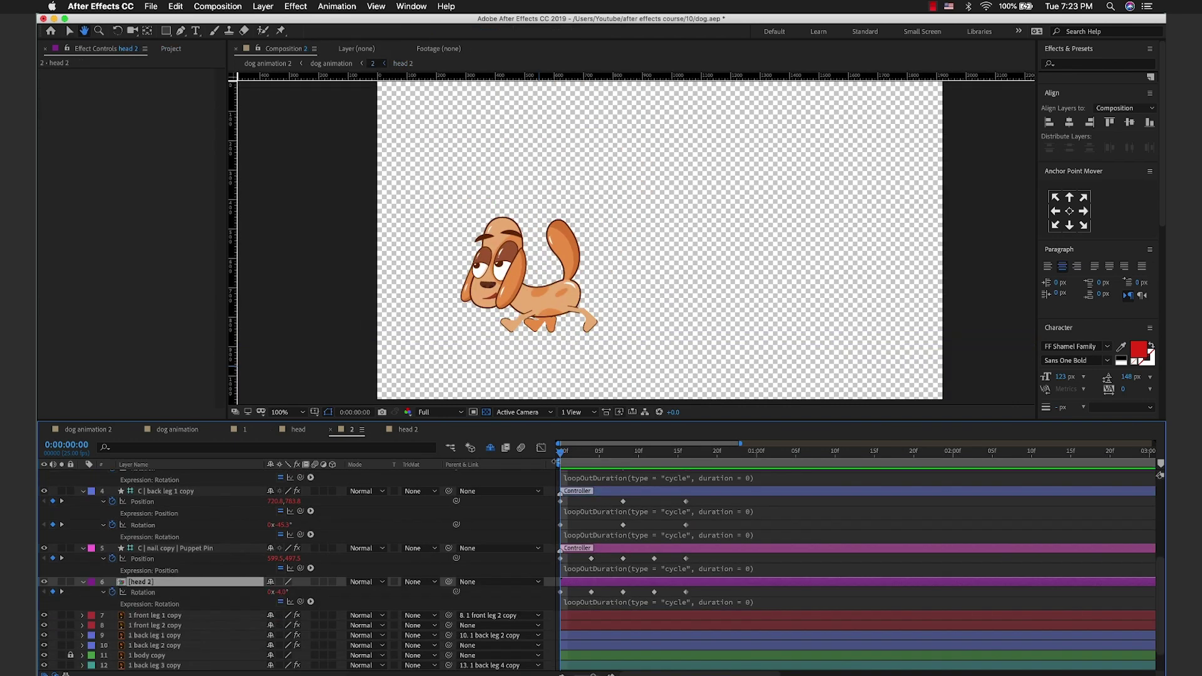
click(559, 465)
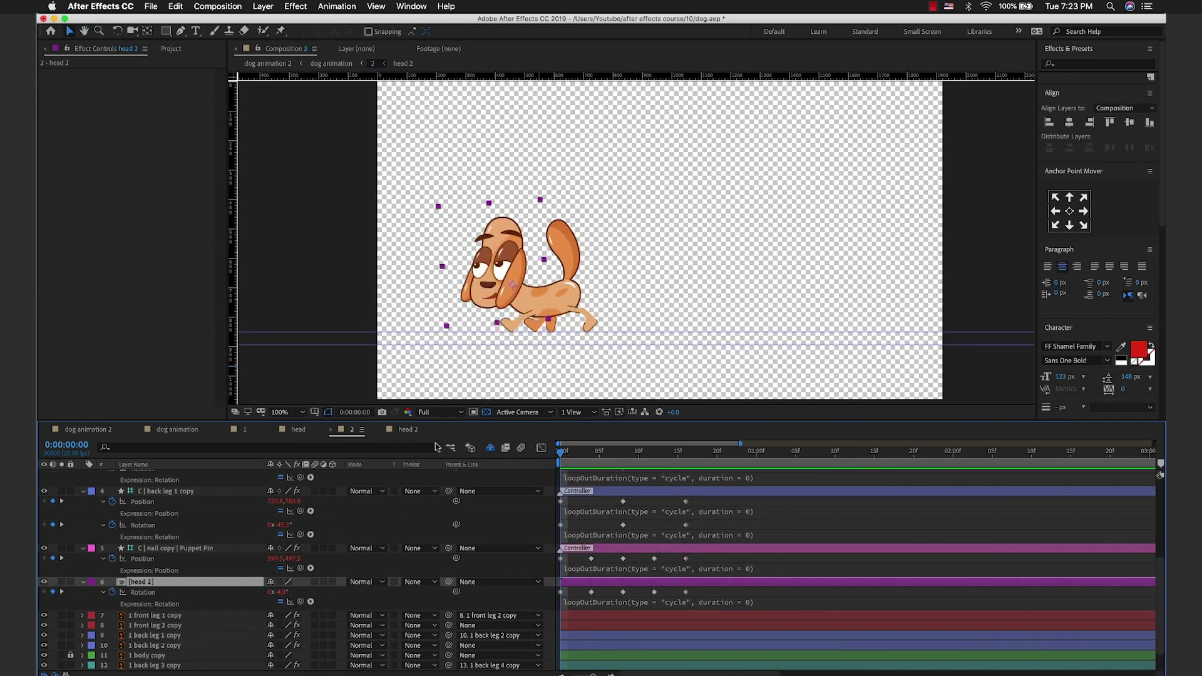
click(410, 431)
Step: Check the left ear's keyframe pose and preview the ear animation
click(585, 496)
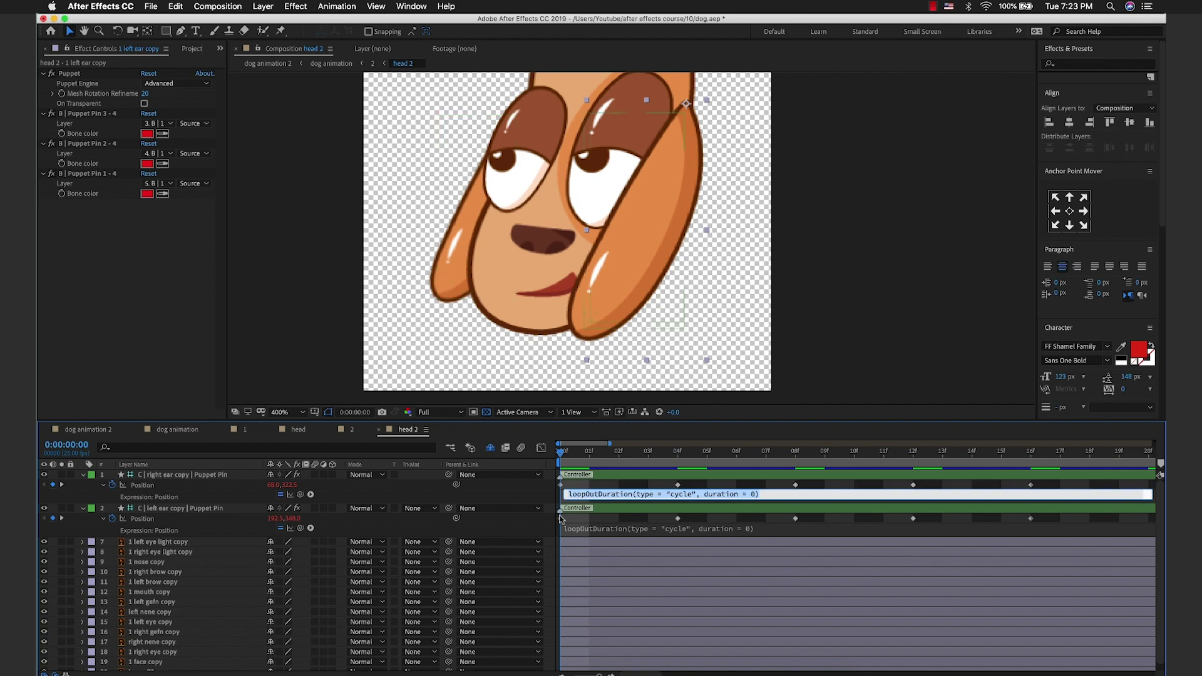
click(651, 517)
click(678, 519)
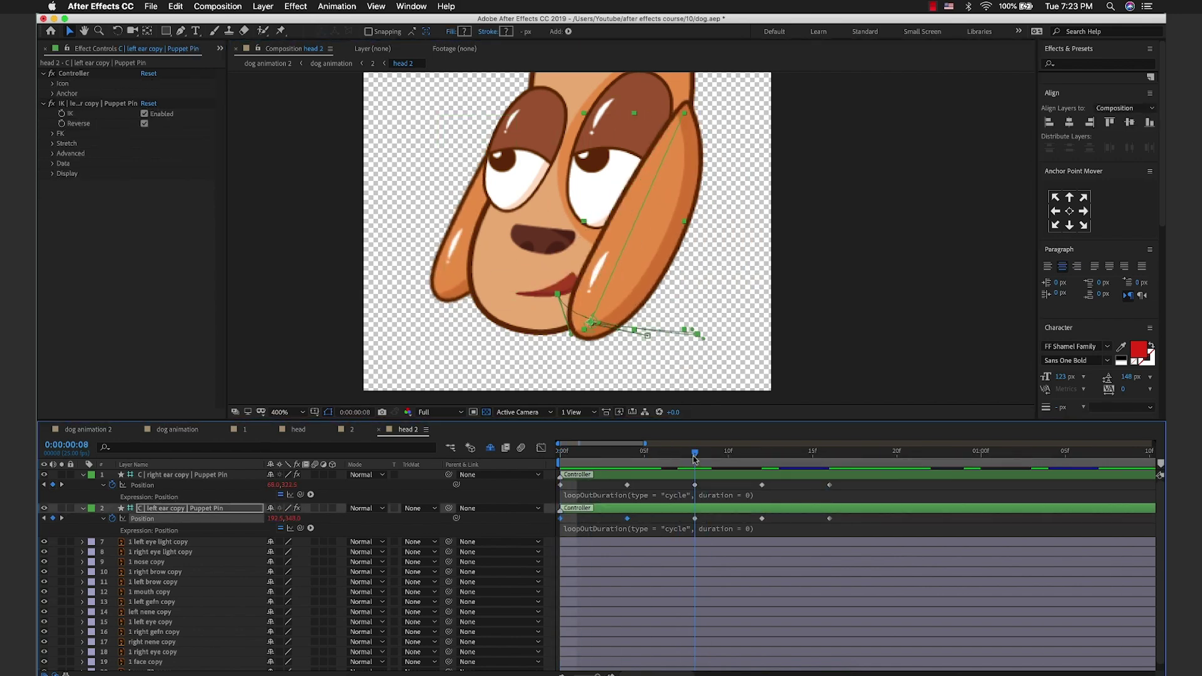
click(425, 277)
key(space)
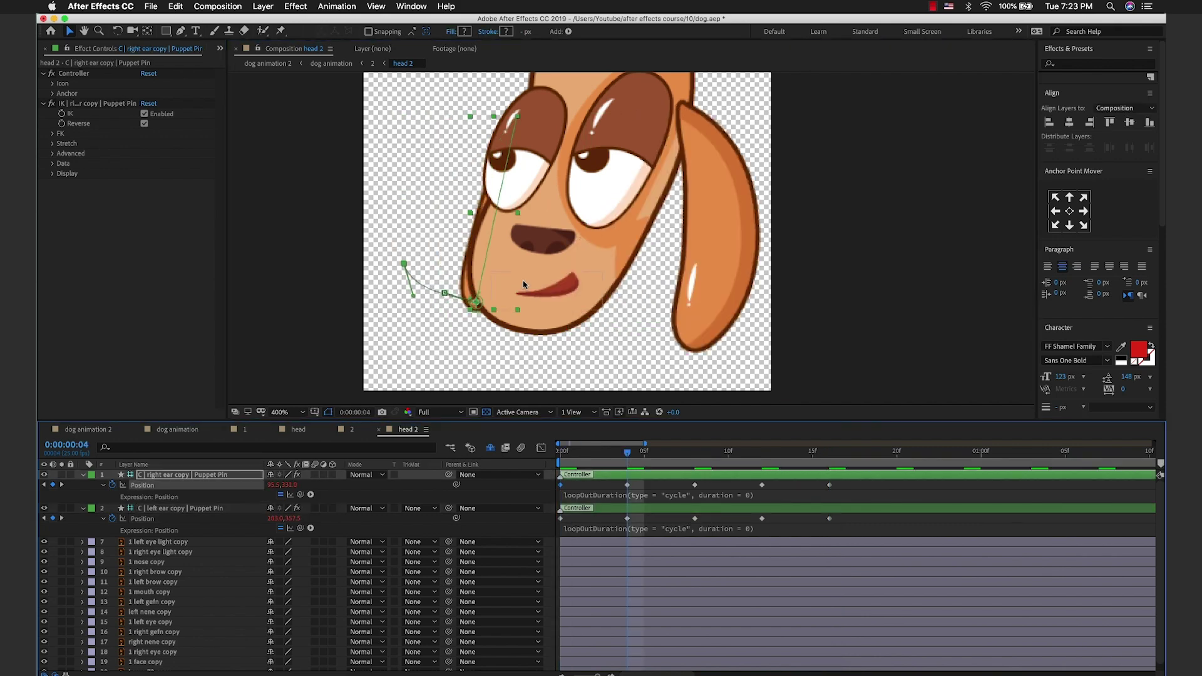
scroll(160, 585, down, 1)
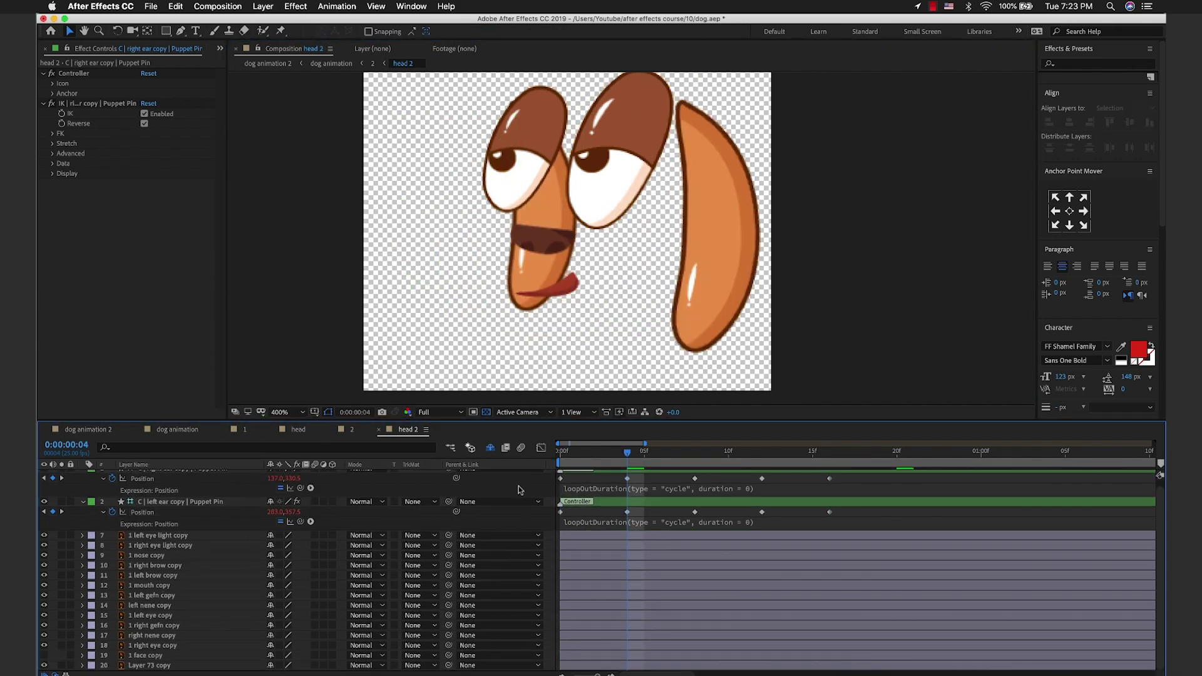
key(space)
key(space)
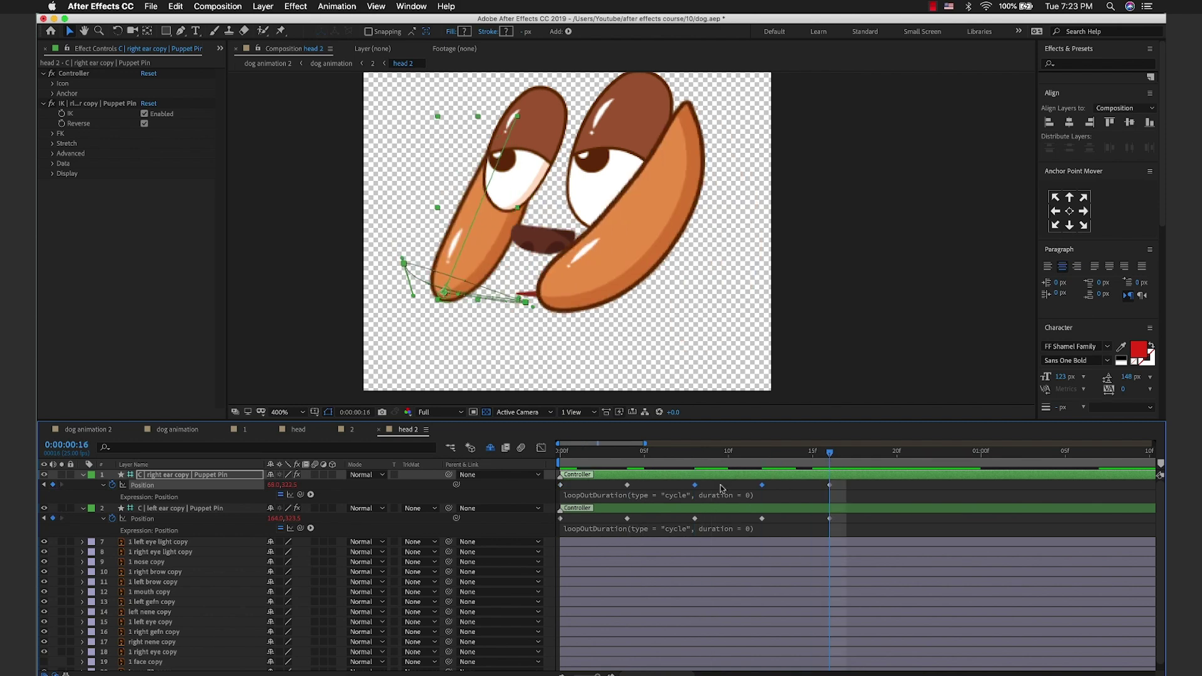
Step: Shift the right ear's Position keyframes a few frames later, then return to composition 2
scroll(626, 457, down, 1)
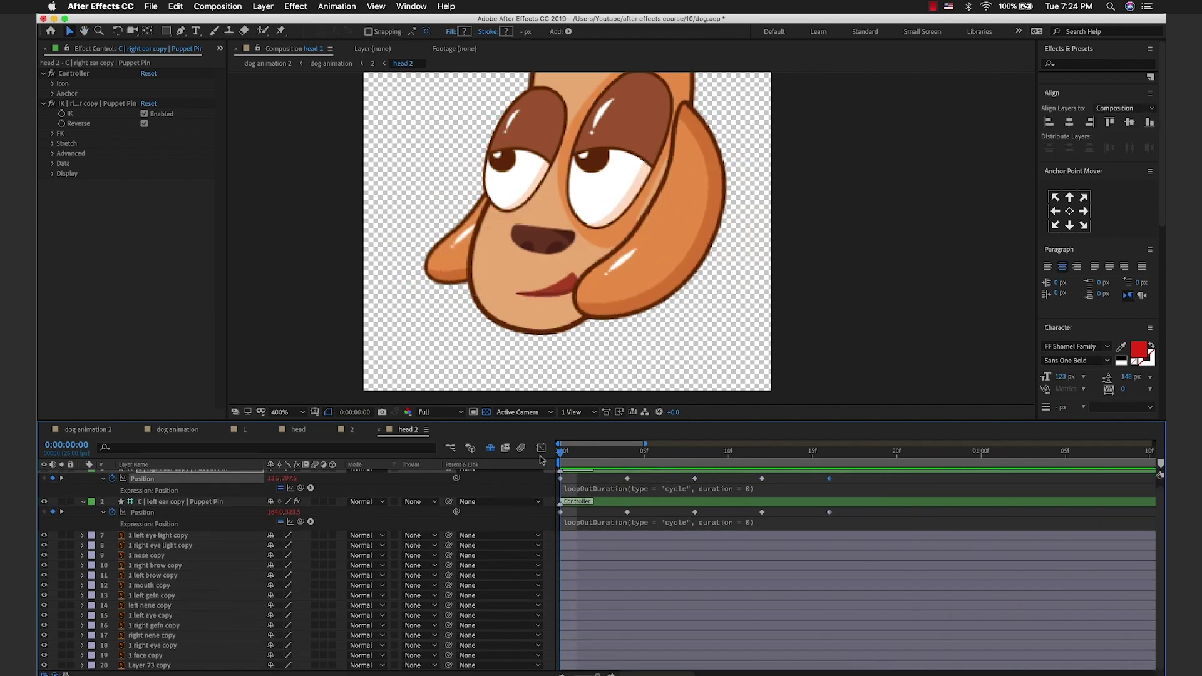
scroll(840, 486, up, 1)
drag(841, 487, 559, 490)
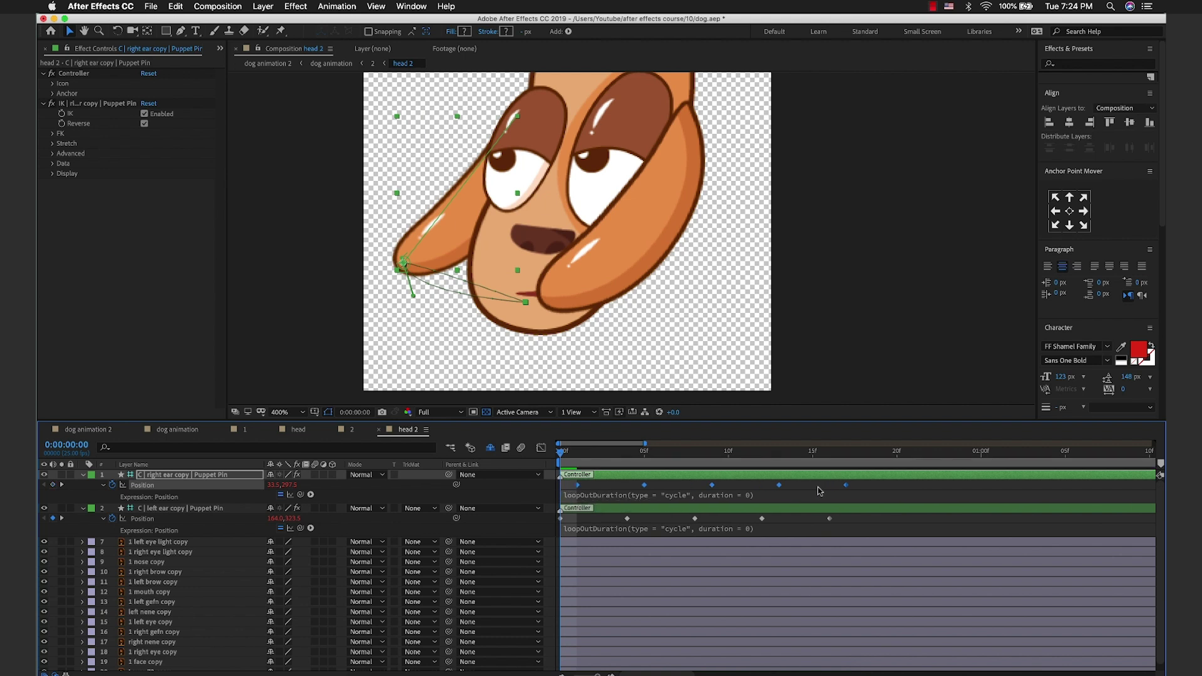
drag(854, 484, 569, 522)
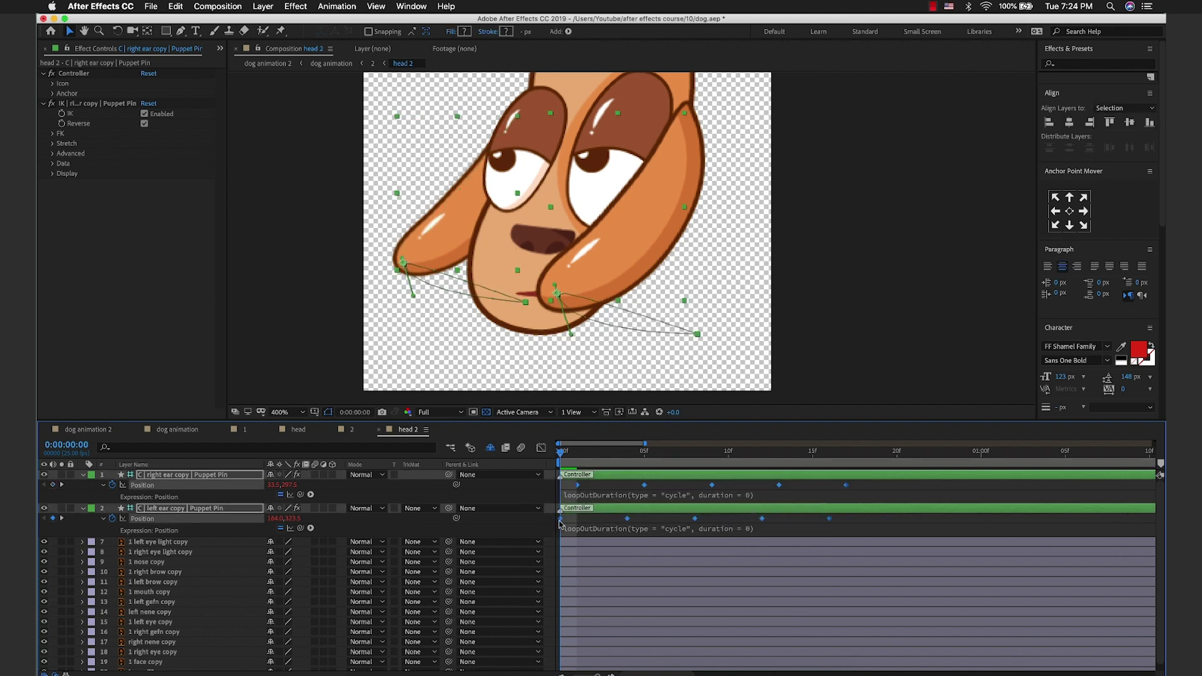
key(Tab)
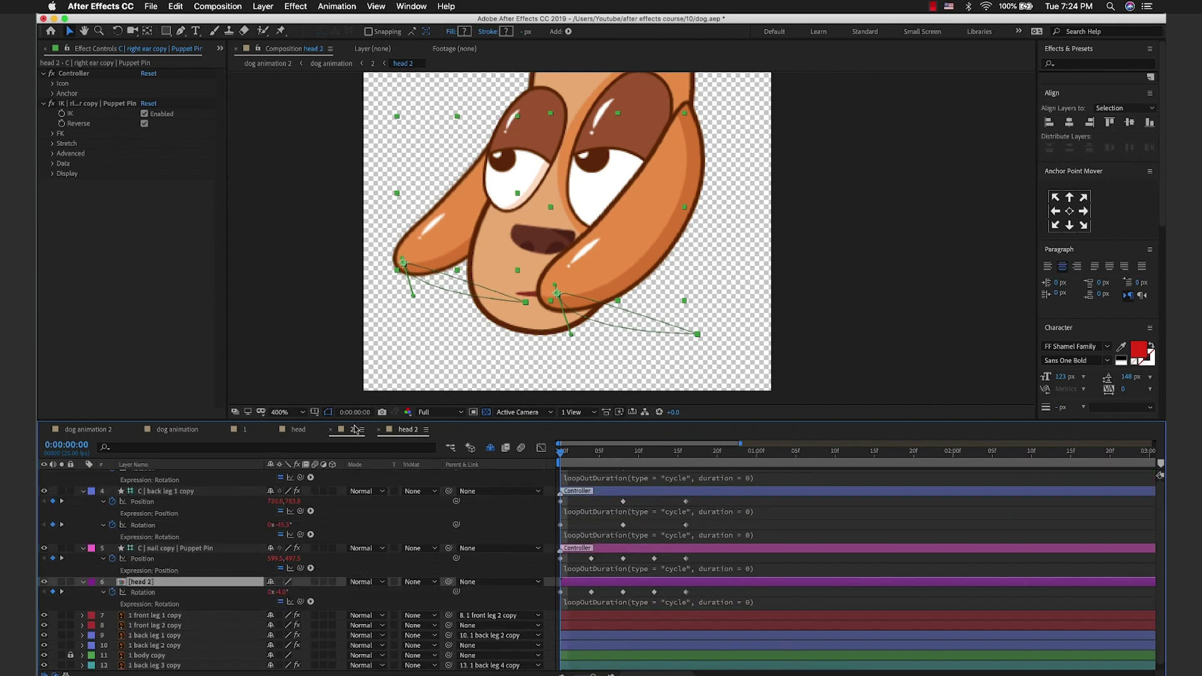
Step: Delay the tail controller's Position keyframes slightly
click(583, 271)
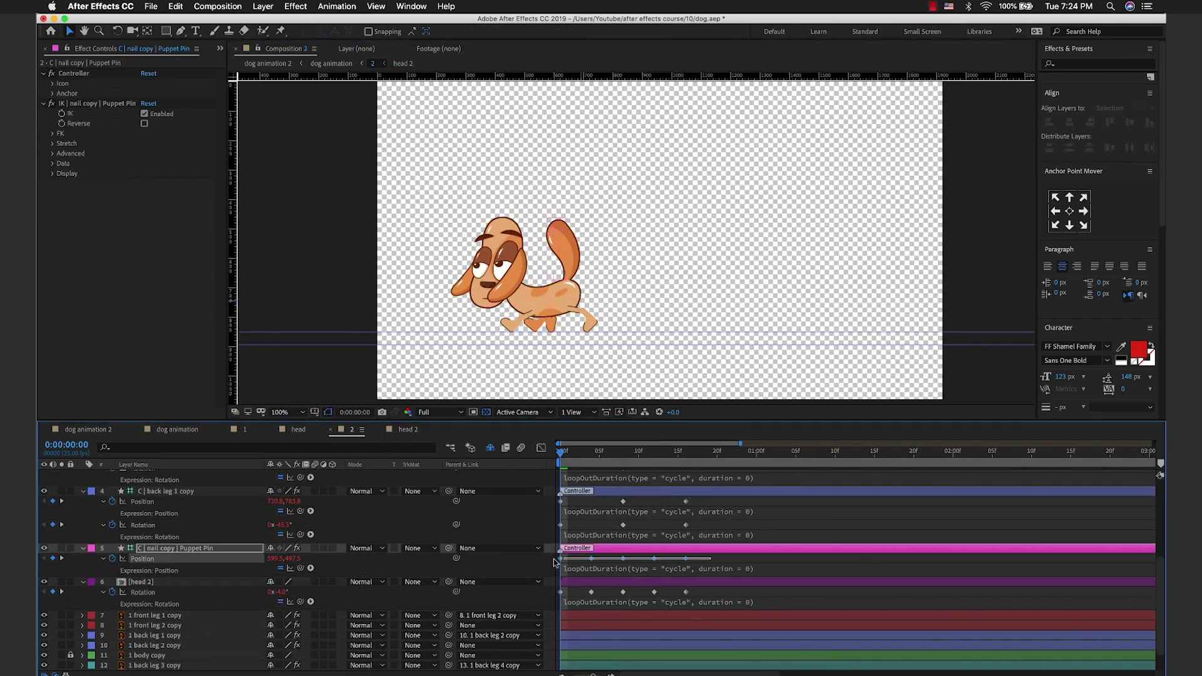
drag(707, 571, 559, 556)
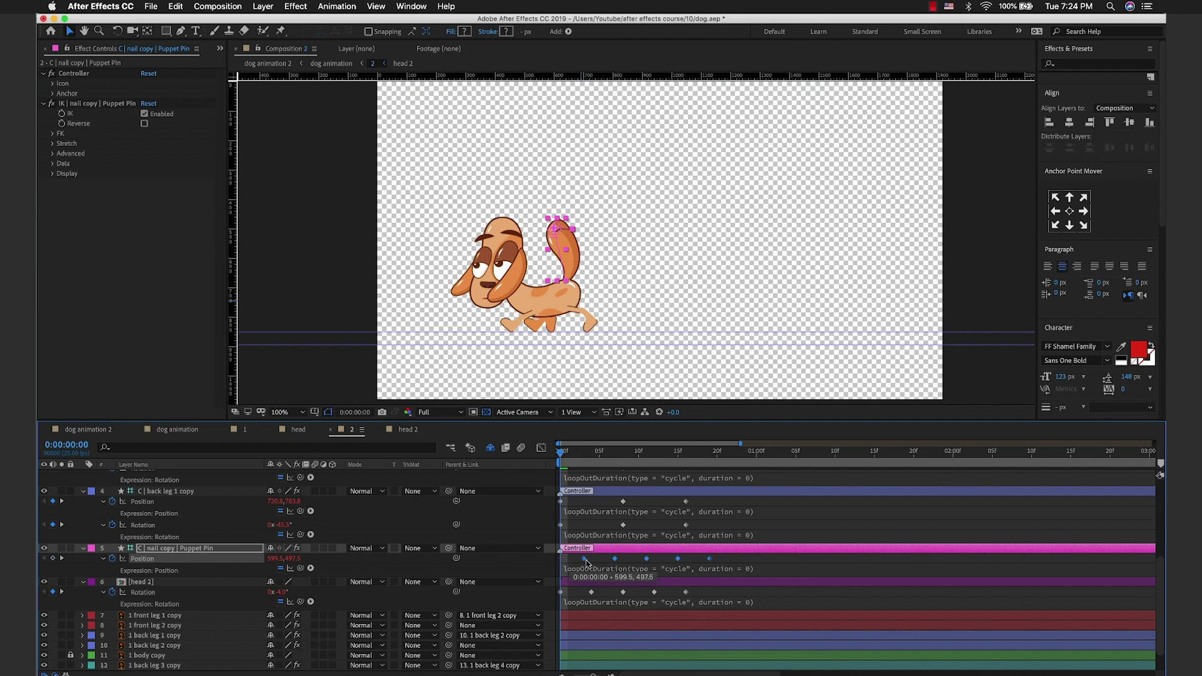
scroll(620, 567, down, 2)
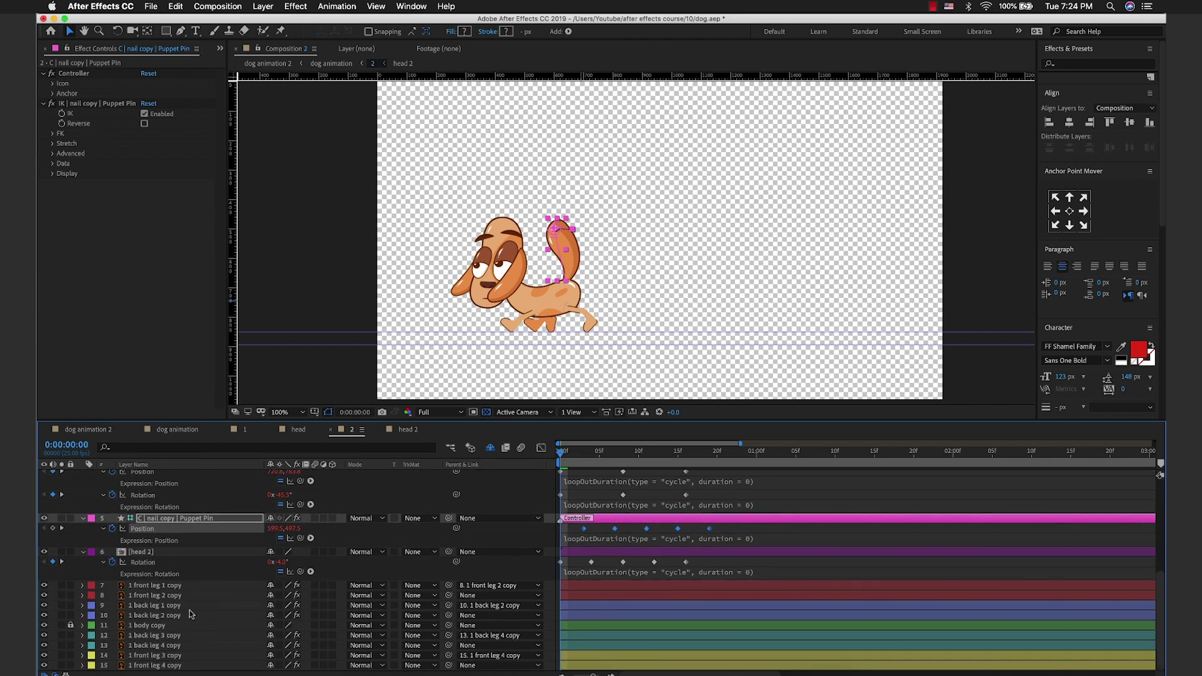
Step: Delay head 2's Rotation keyframes slightly, preview, and switch to the dog animation composition
click(180, 552)
drag(697, 565, 555, 561)
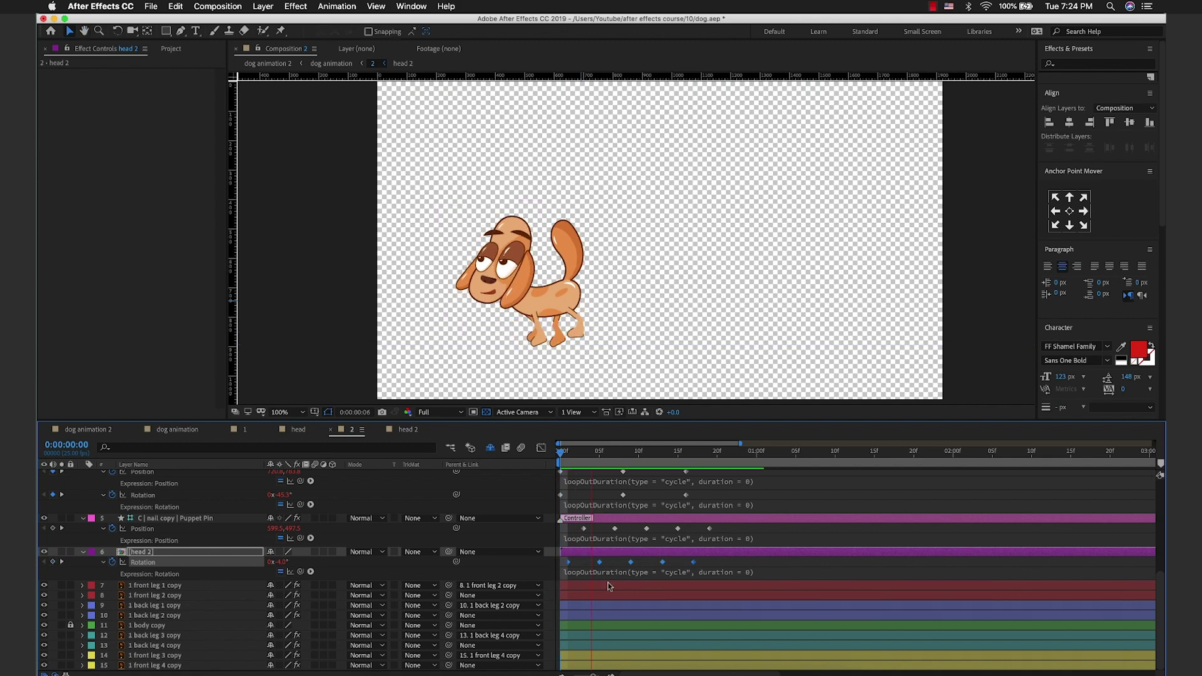
key(space)
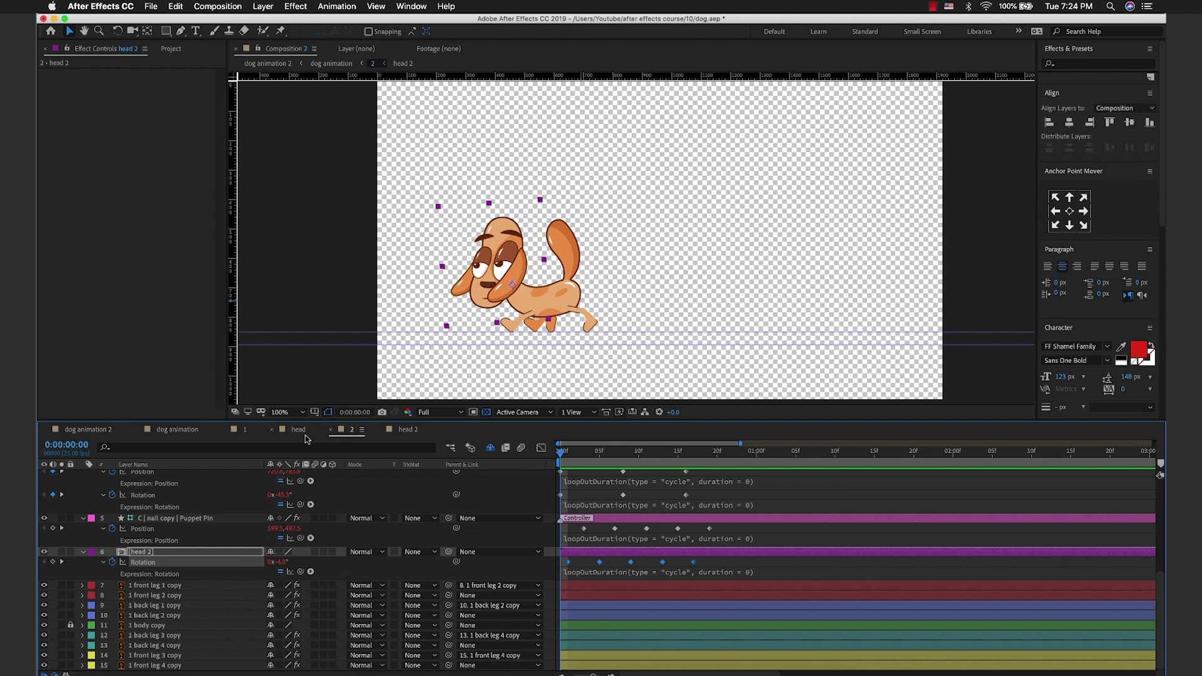
click(182, 430)
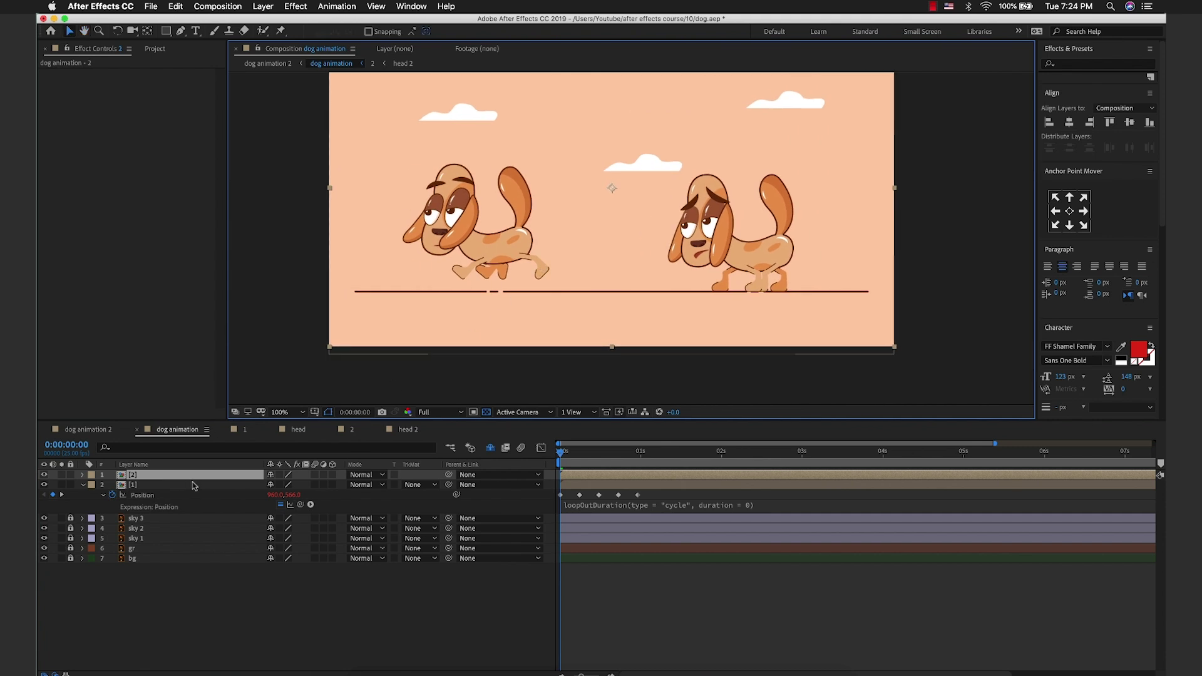
Step: Show layer 2's Position property and preview the dogs' walk, checking the frame 4 pose
key(p)
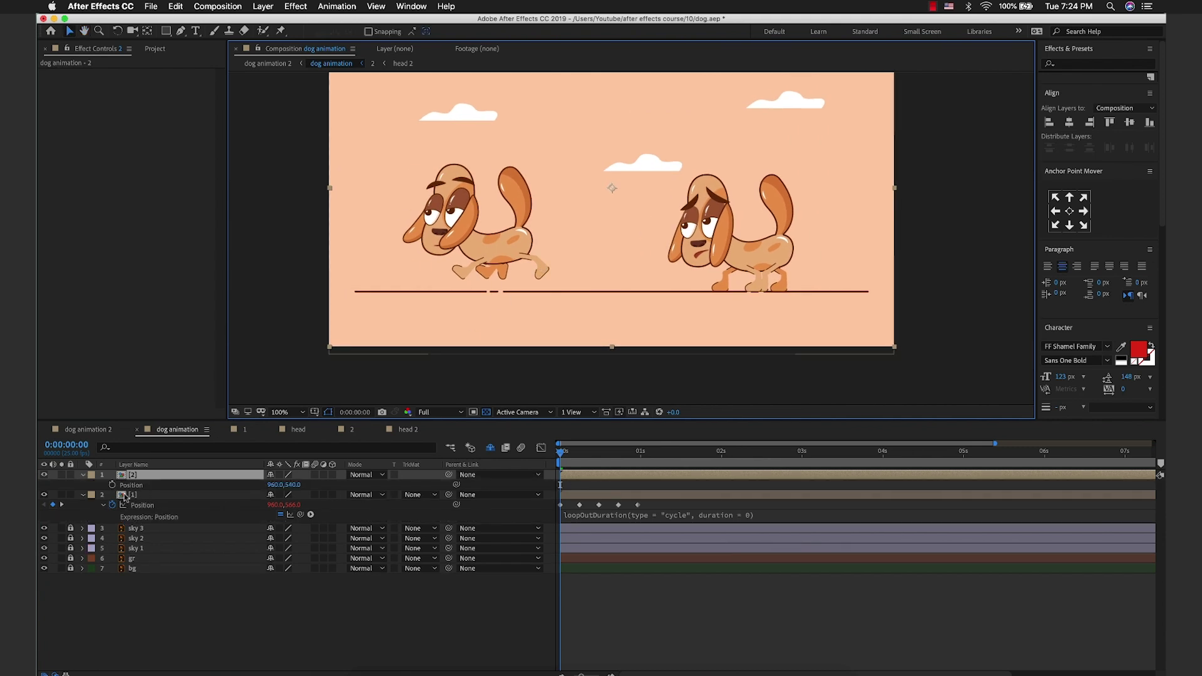
scroll(591, 544, up, 3)
key(space)
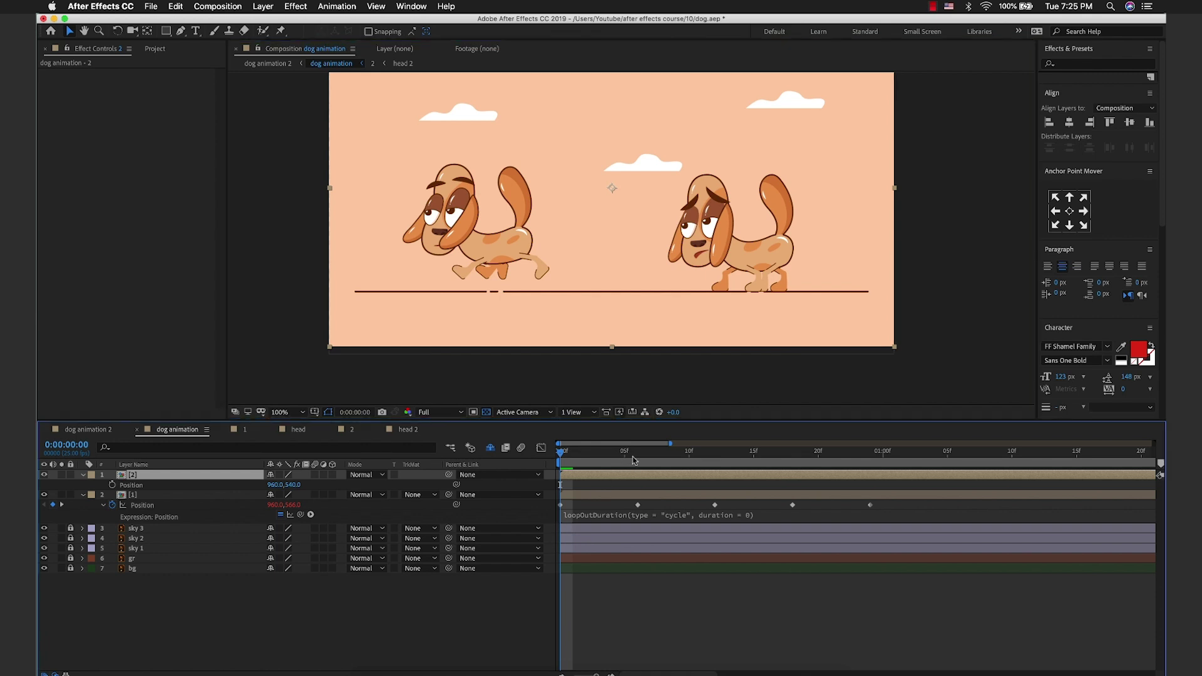
click(562, 467)
scroll(688, 595, up, 2)
scroll(617, 492, up, 2)
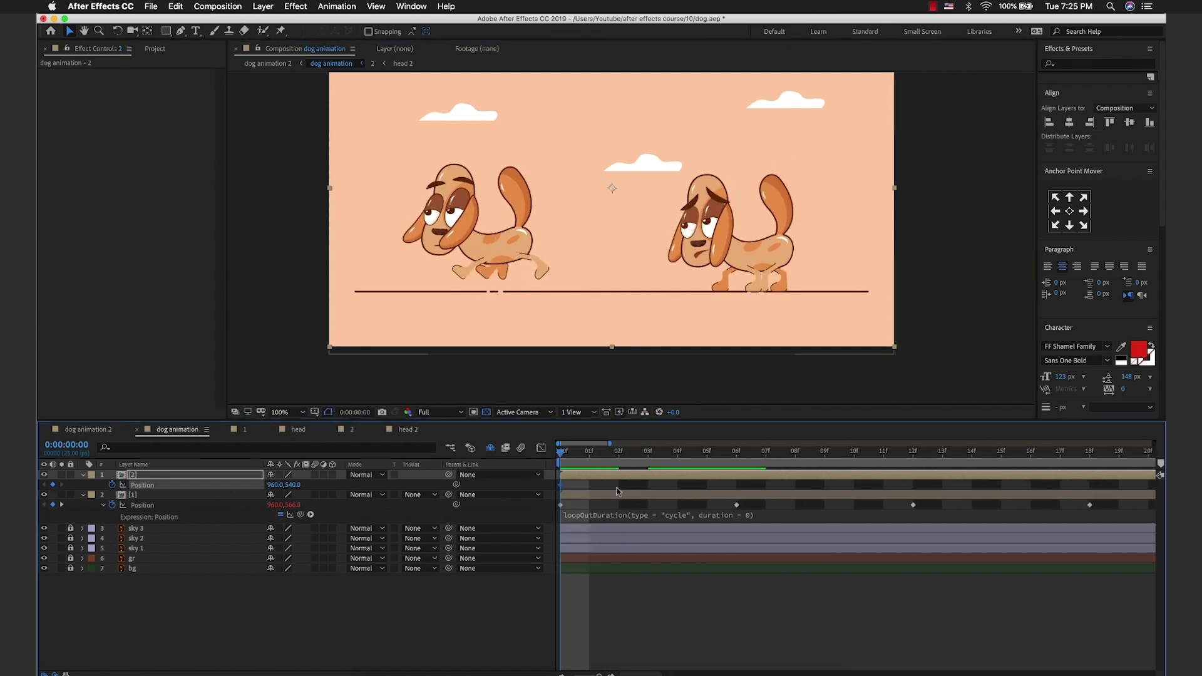
click(676, 452)
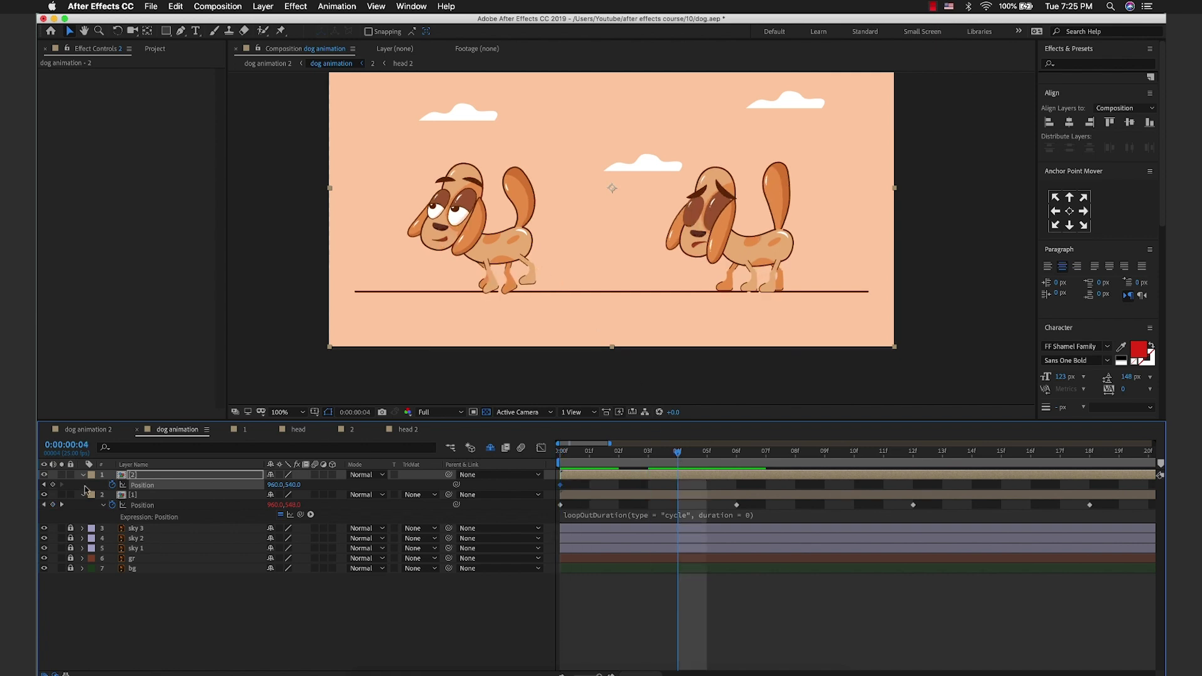
key(space)
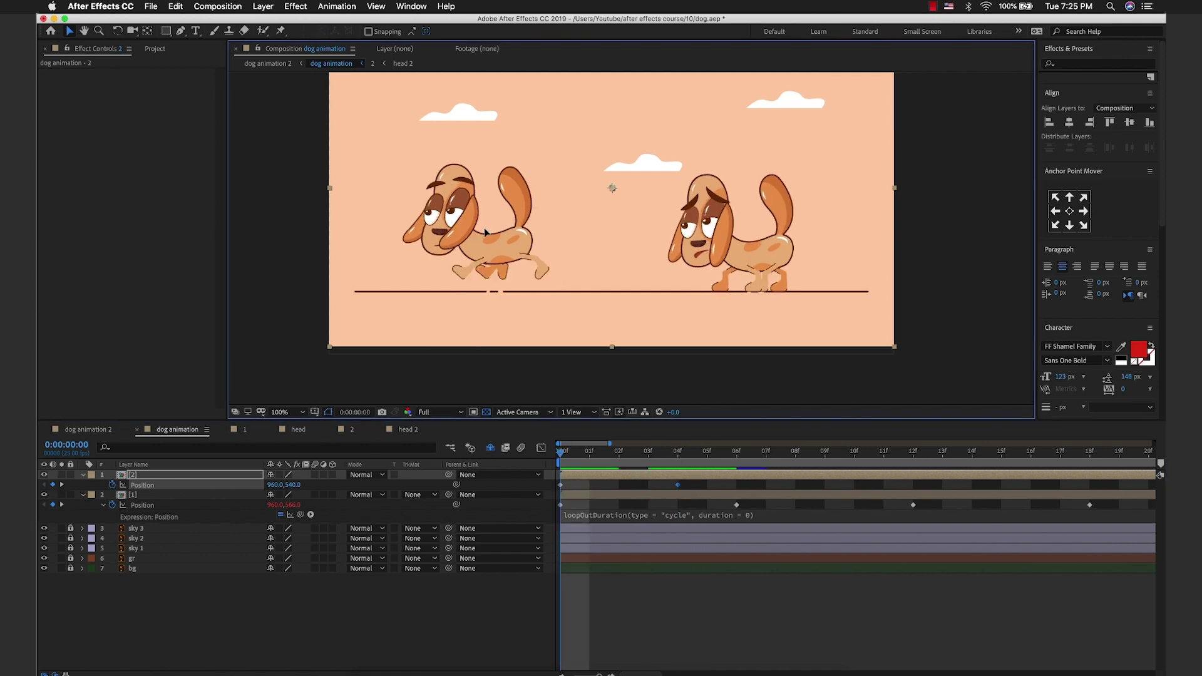
scroll(489, 250, up, 2)
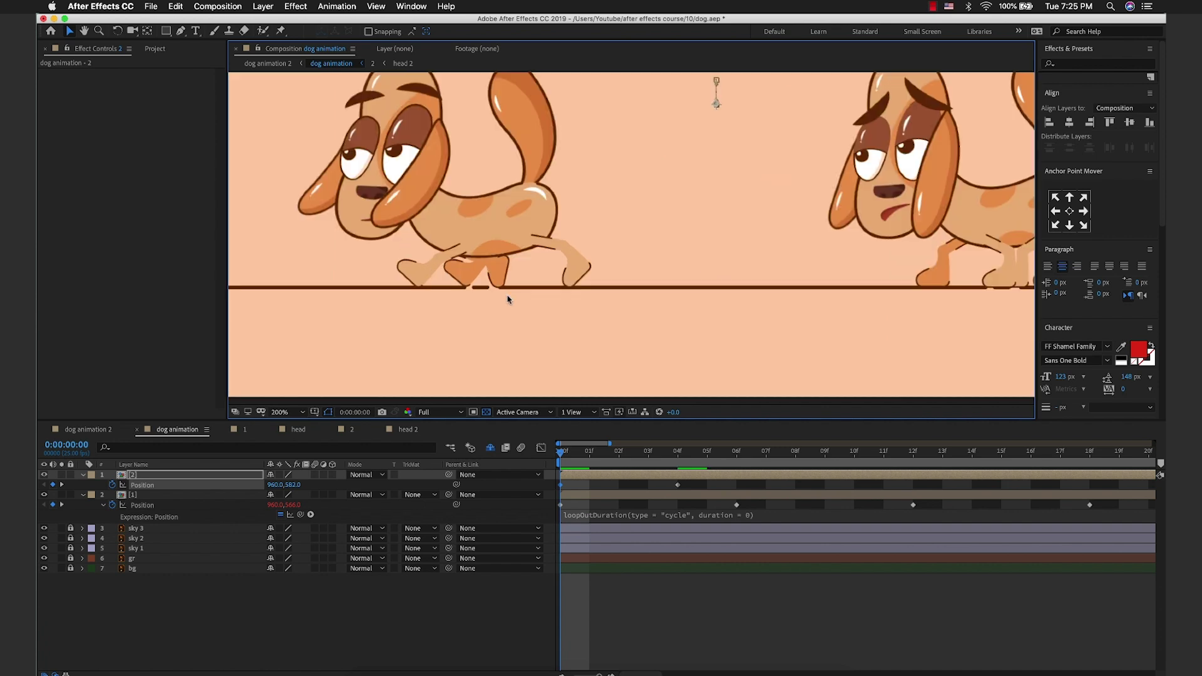
scroll(497, 266, up, 2)
scroll(496, 259, down, 2)
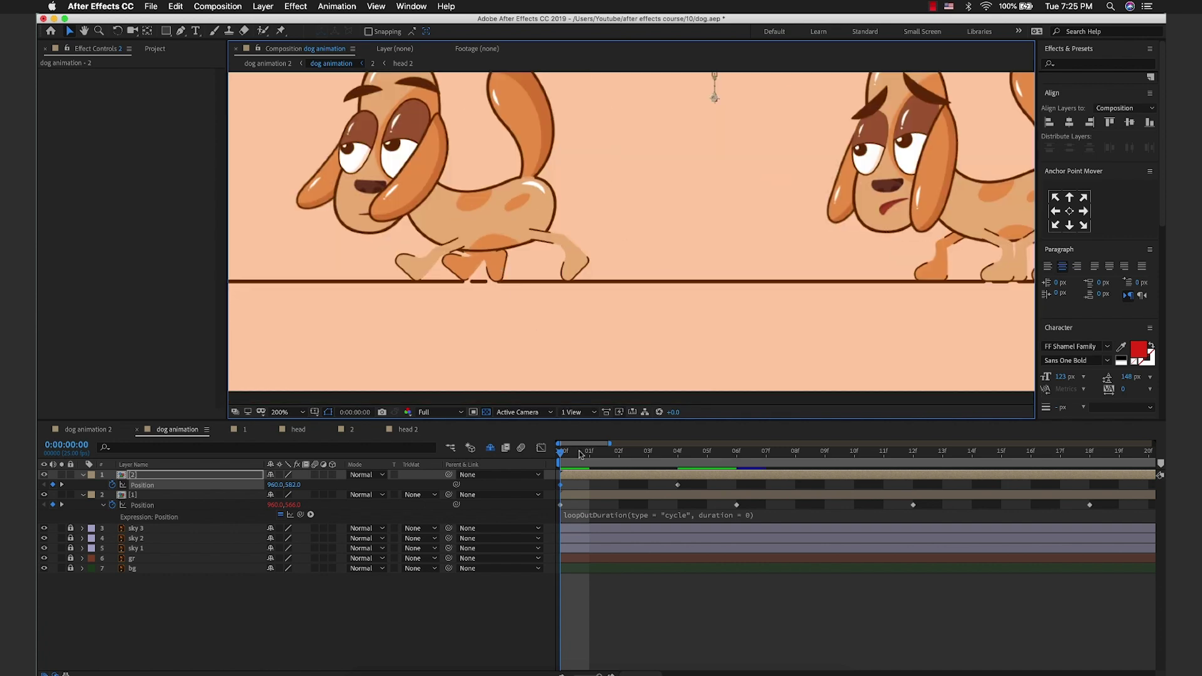
Step: Deselect the left dog's layer and set the current time to frame 8
drag(581, 453, 681, 442)
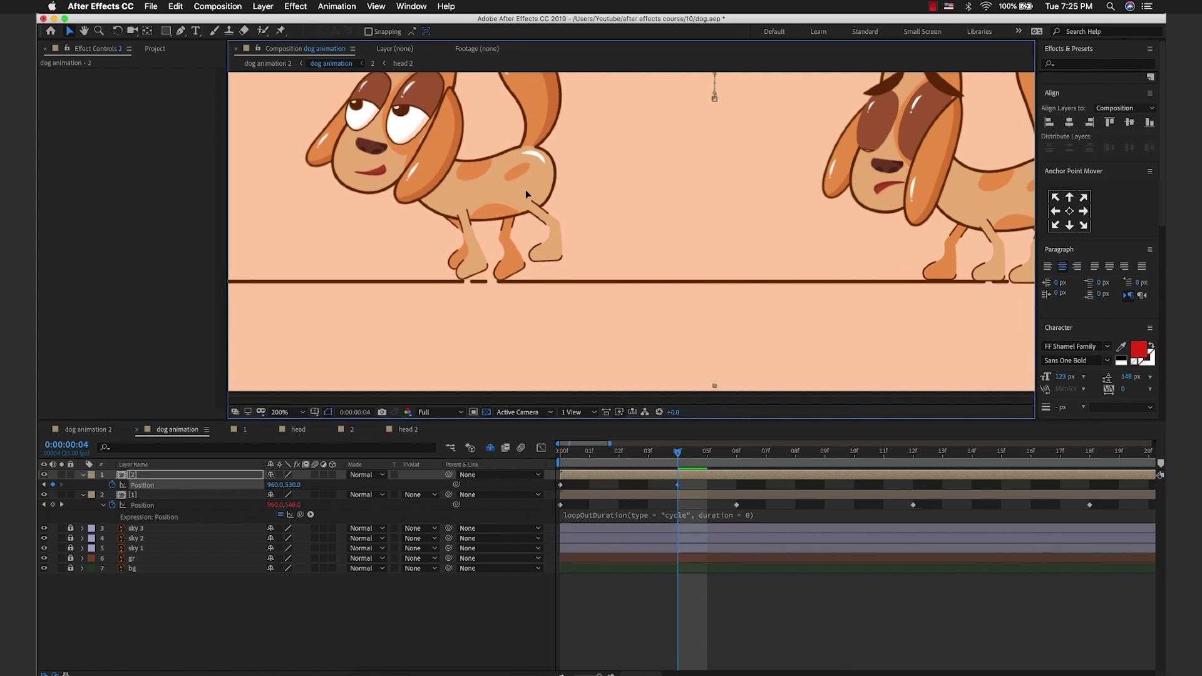
scroll(491, 249, down, 2)
scroll(563, 488, down, 3)
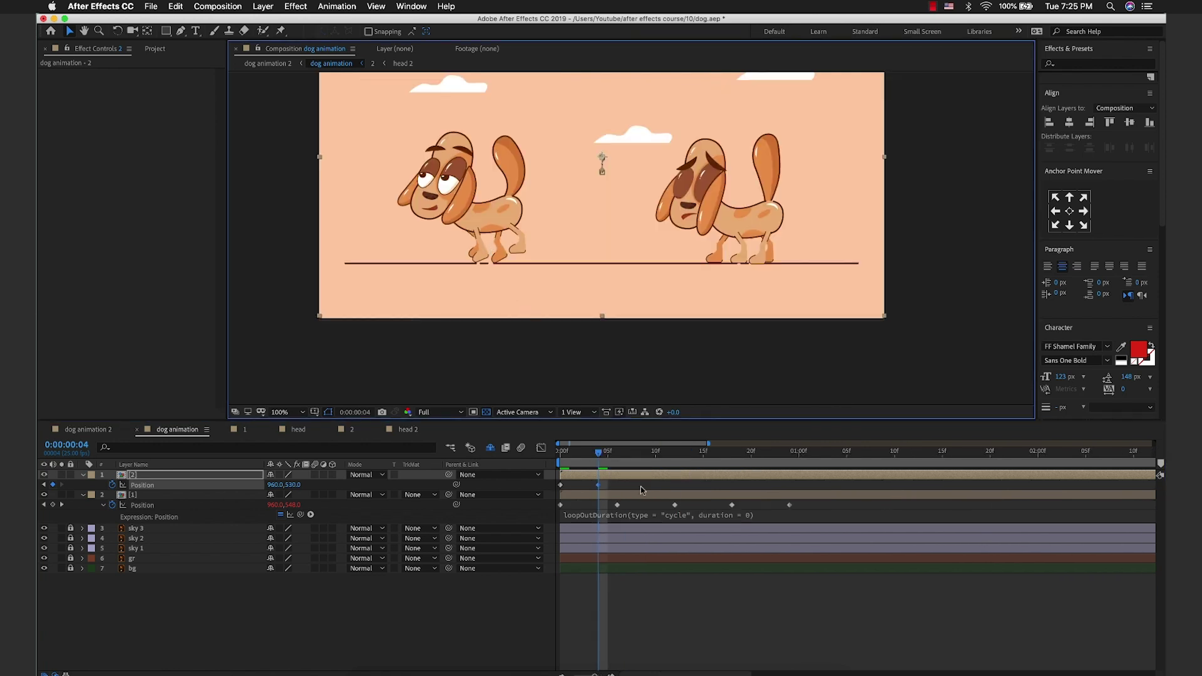
click(550, 489)
mouse_move(551, 489)
mouse_down()
mouse_move(595, 478)
mouse_move(556, 491)
mouse_up()
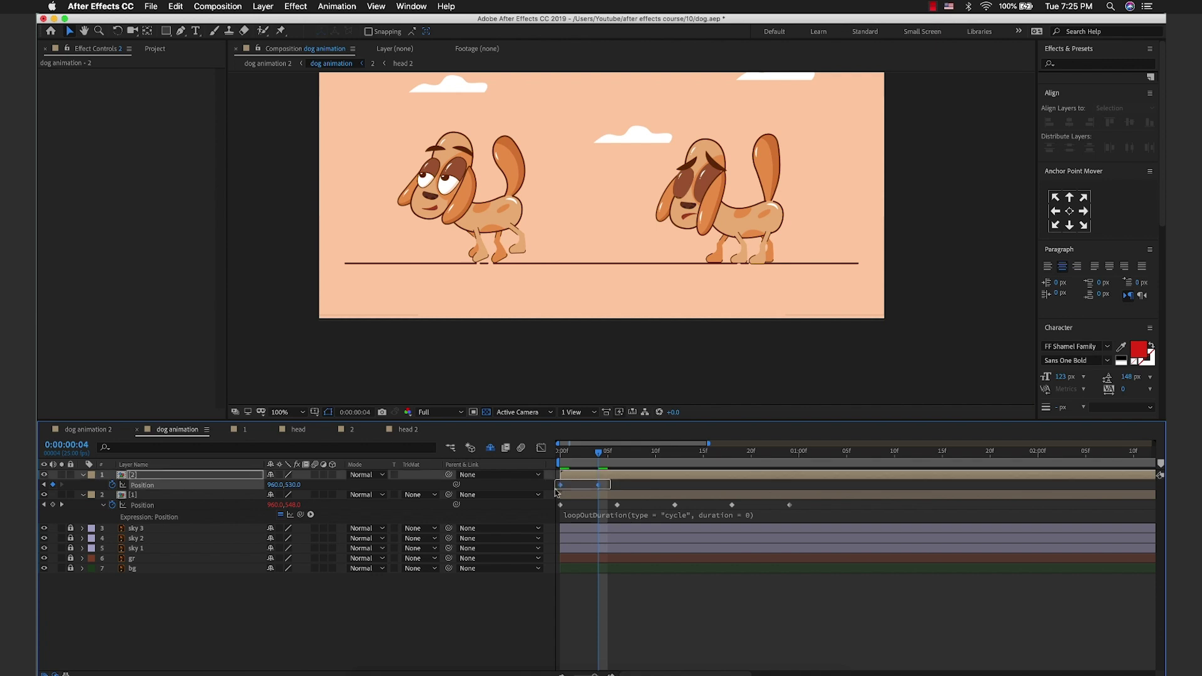
drag(606, 455, 692, 455)
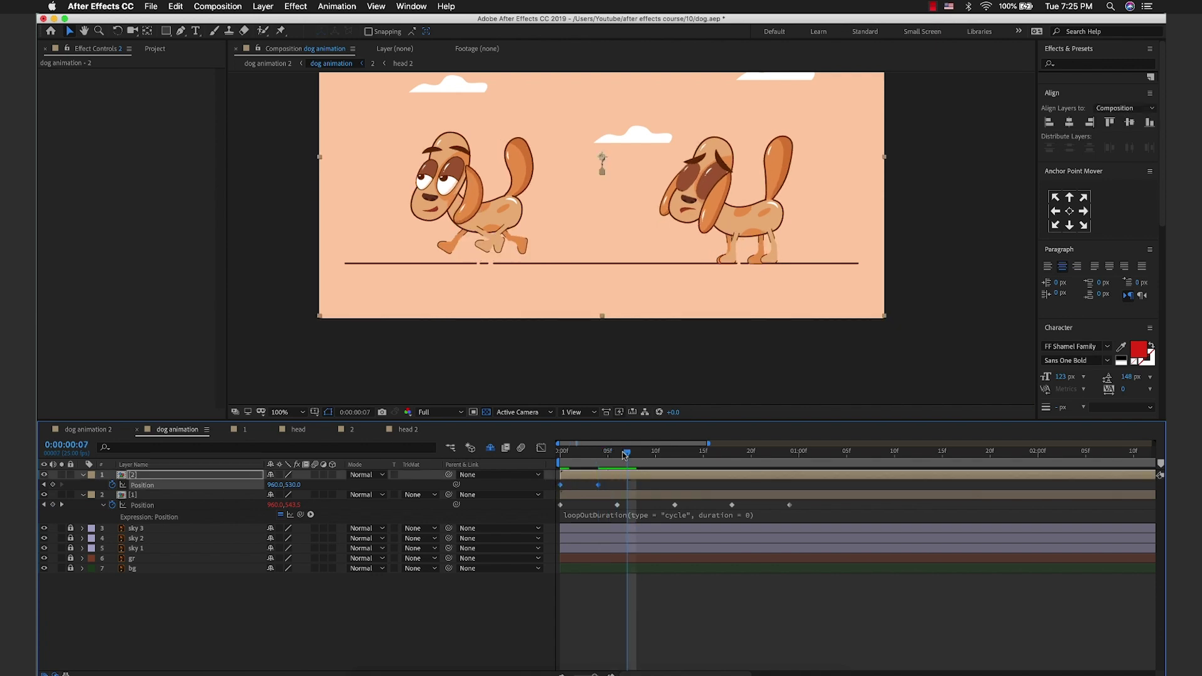
scroll(626, 455, up, 3)
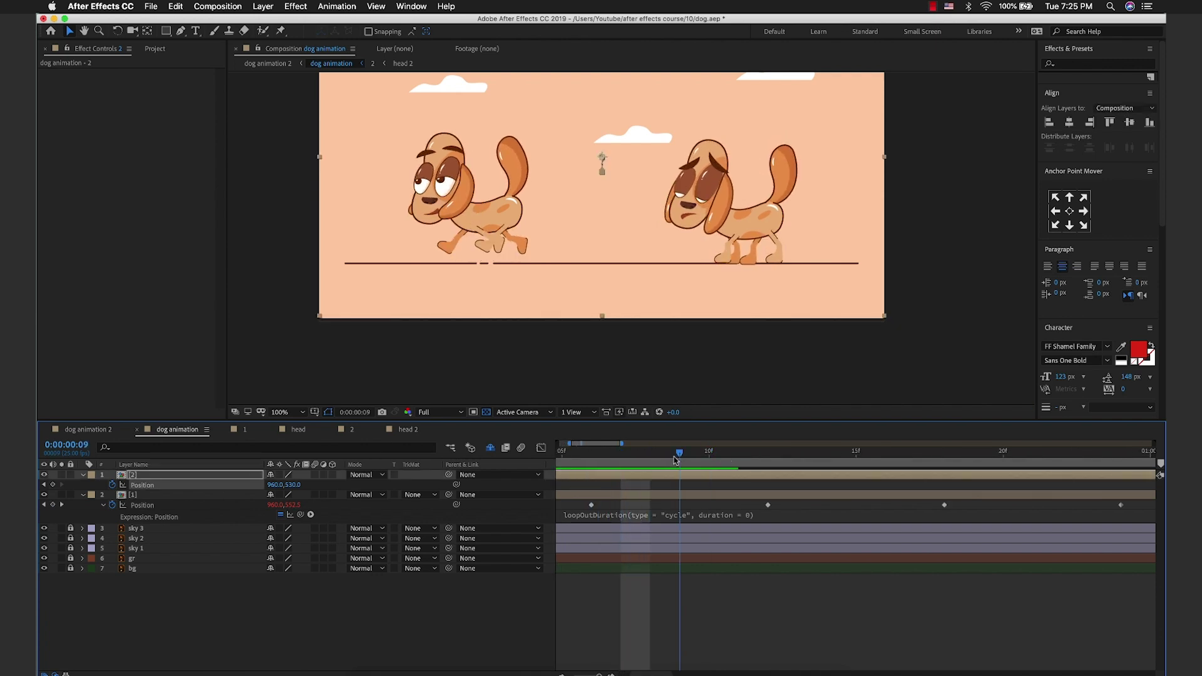
drag(691, 455, 651, 455)
scroll(678, 494, down, 3)
Step: Paste Position keyframes onto the left dog at frame 8 and preview the bob
key(cmd+v)
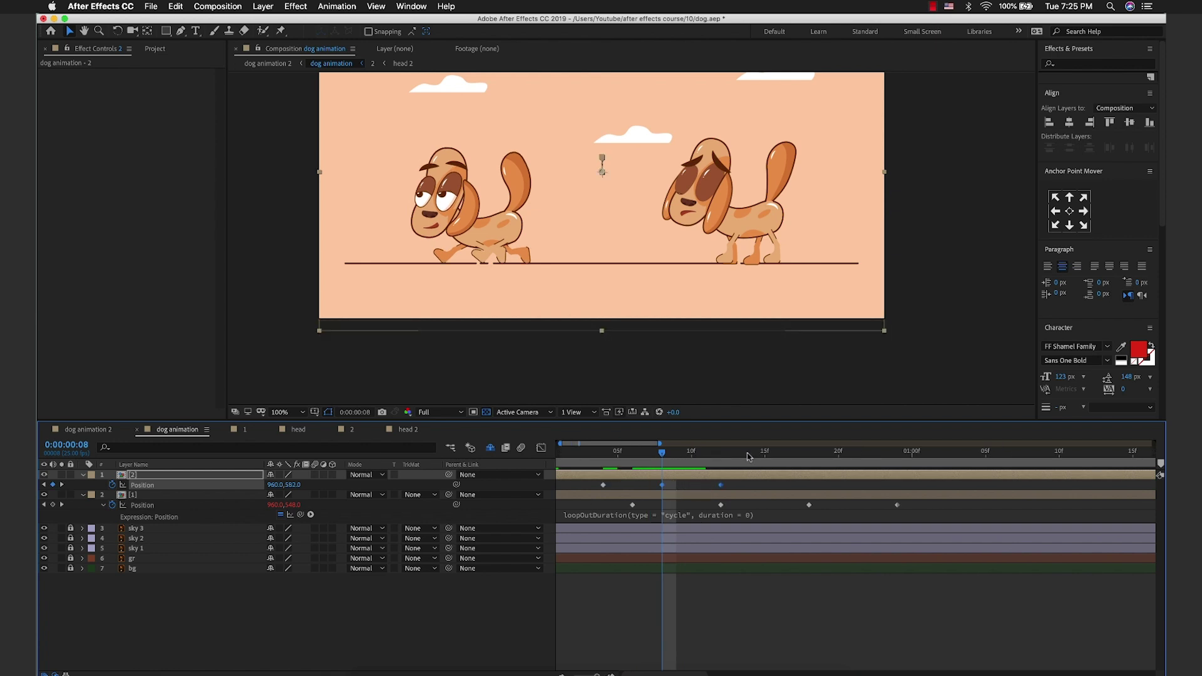
key(space)
click(744, 488)
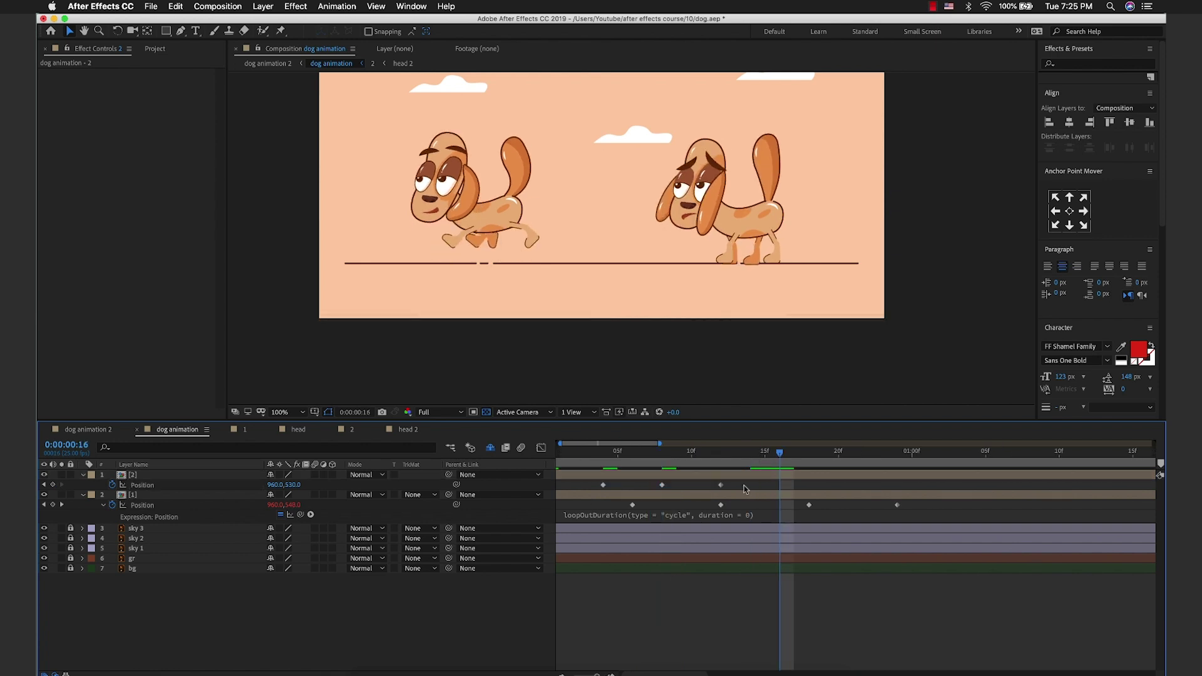
click(661, 487)
key(Home)
key(minus)
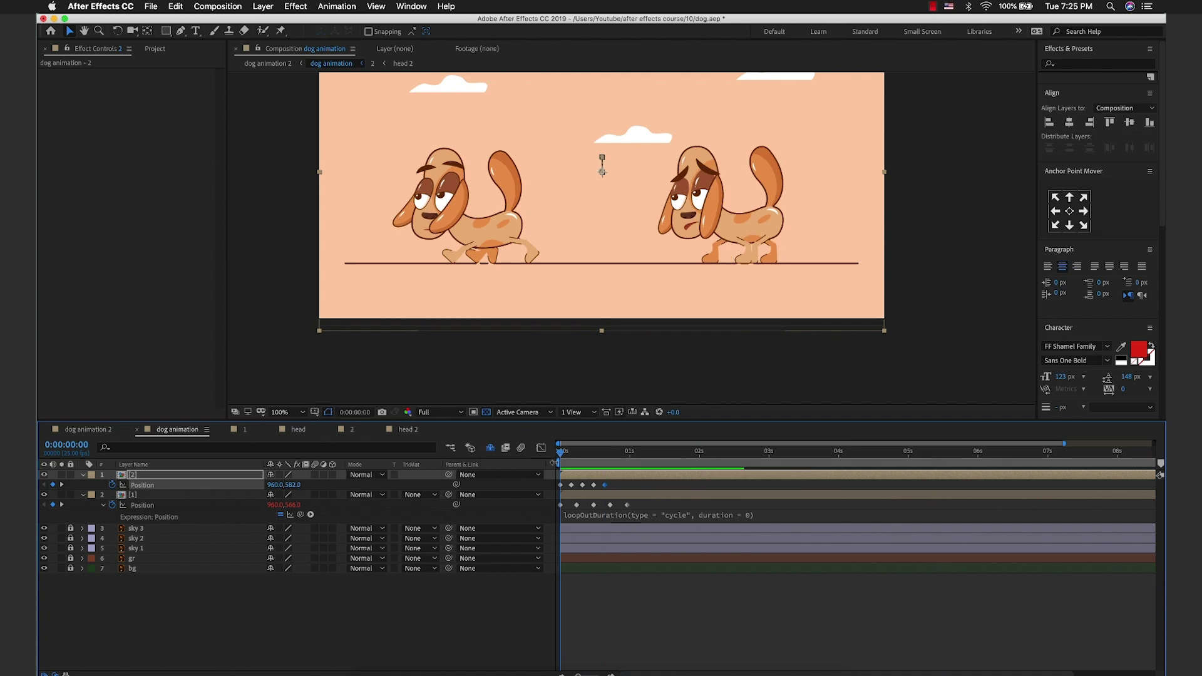
Step: Copy the other dog's loopOutDuration cycle expression onto the left dog's Position and preview
click(603, 515)
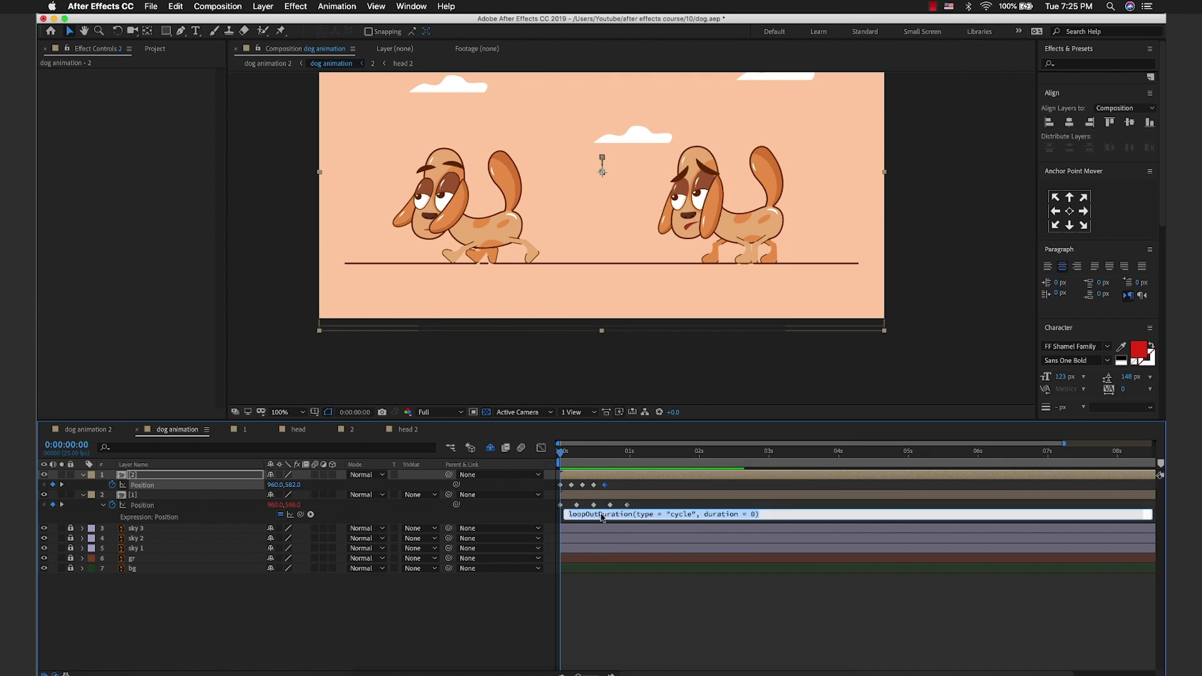
alt+click(113, 485)
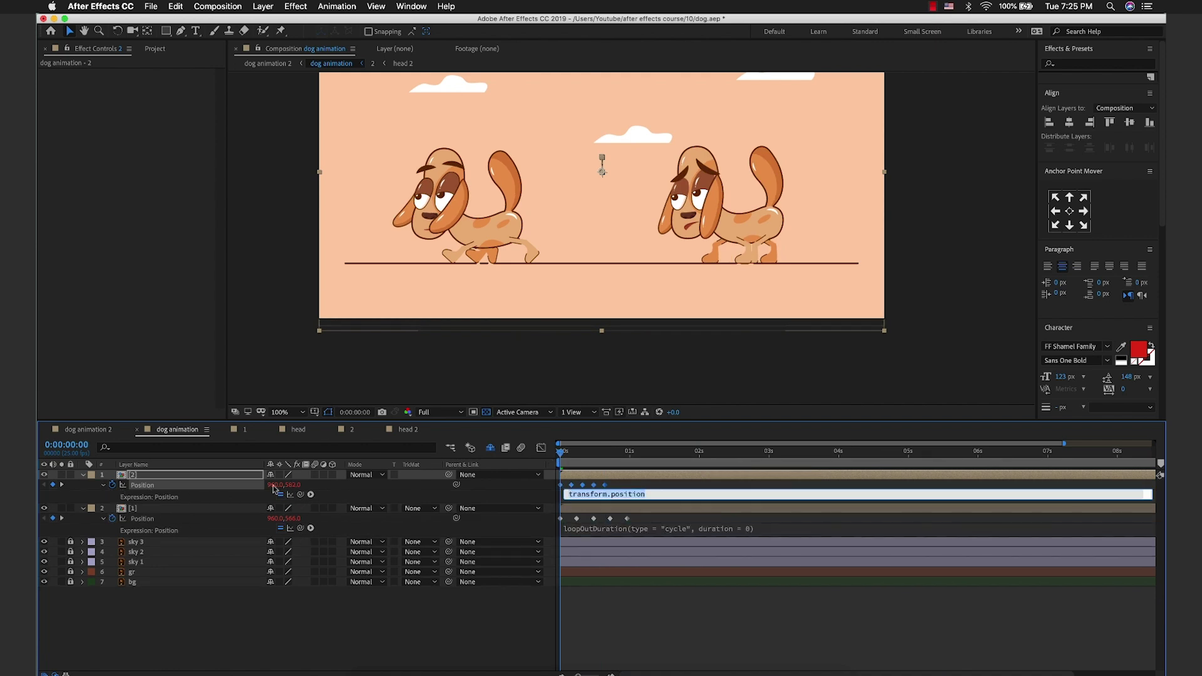
click(557, 466)
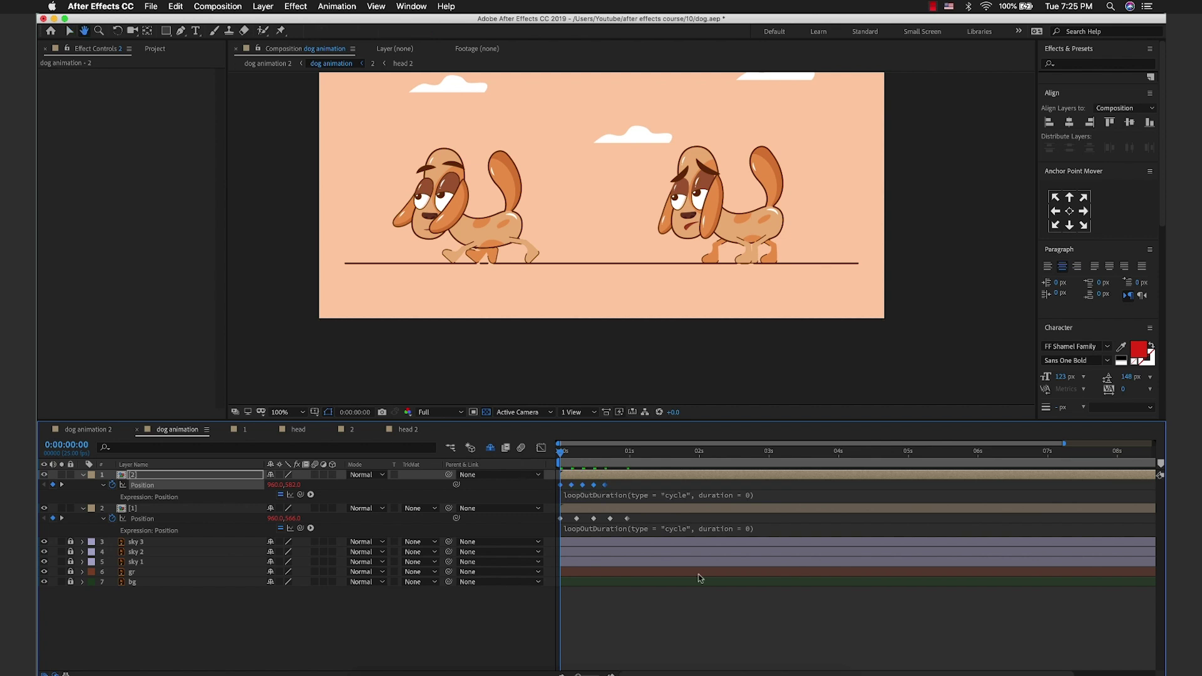
key(space)
scroll(563, 350, down, 2)
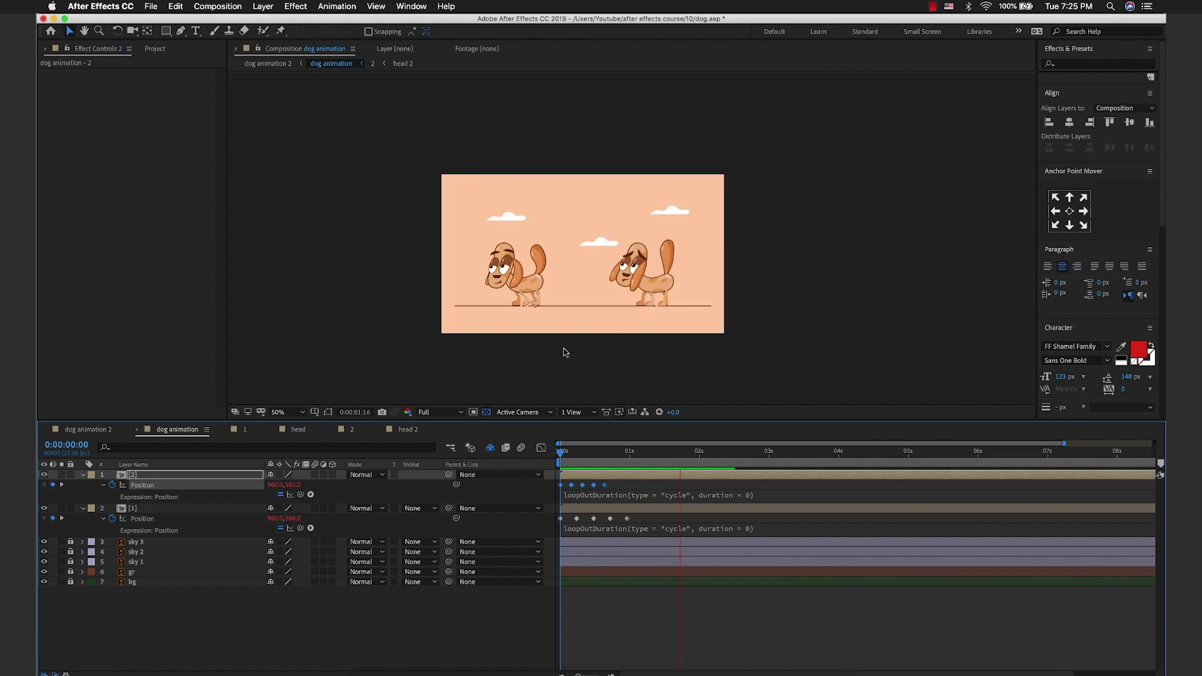
scroll(535, 338, up, 2)
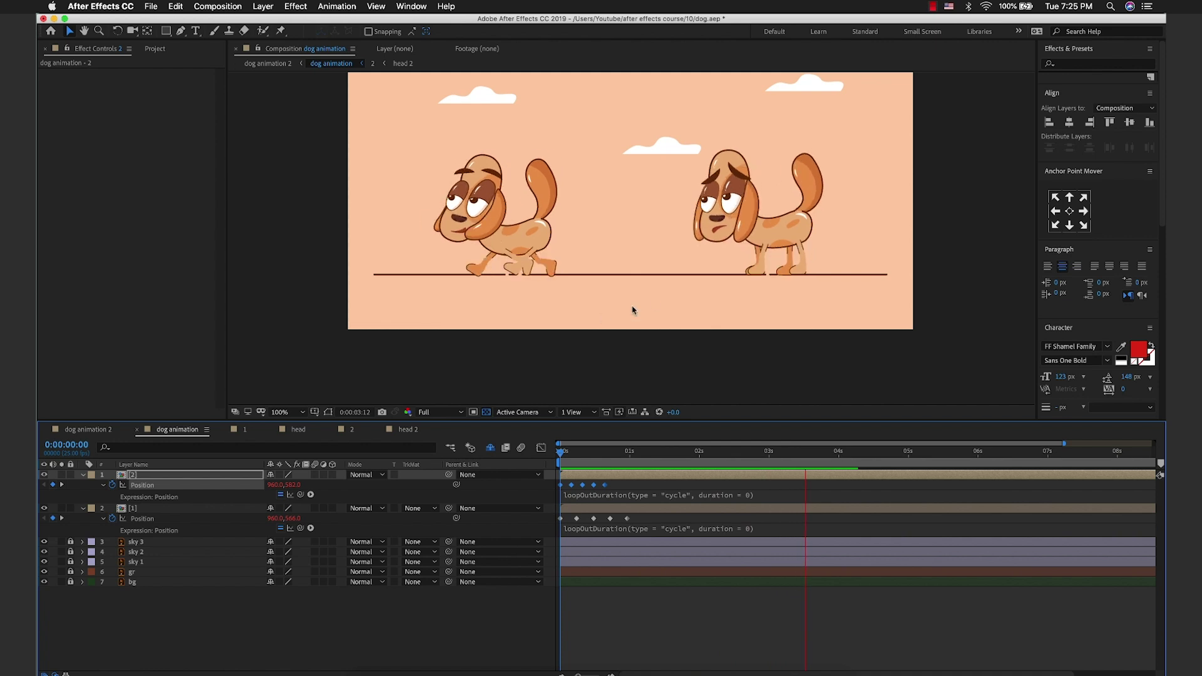
scroll(632, 310, right, 2)
scroll(714, 290, up, 2)
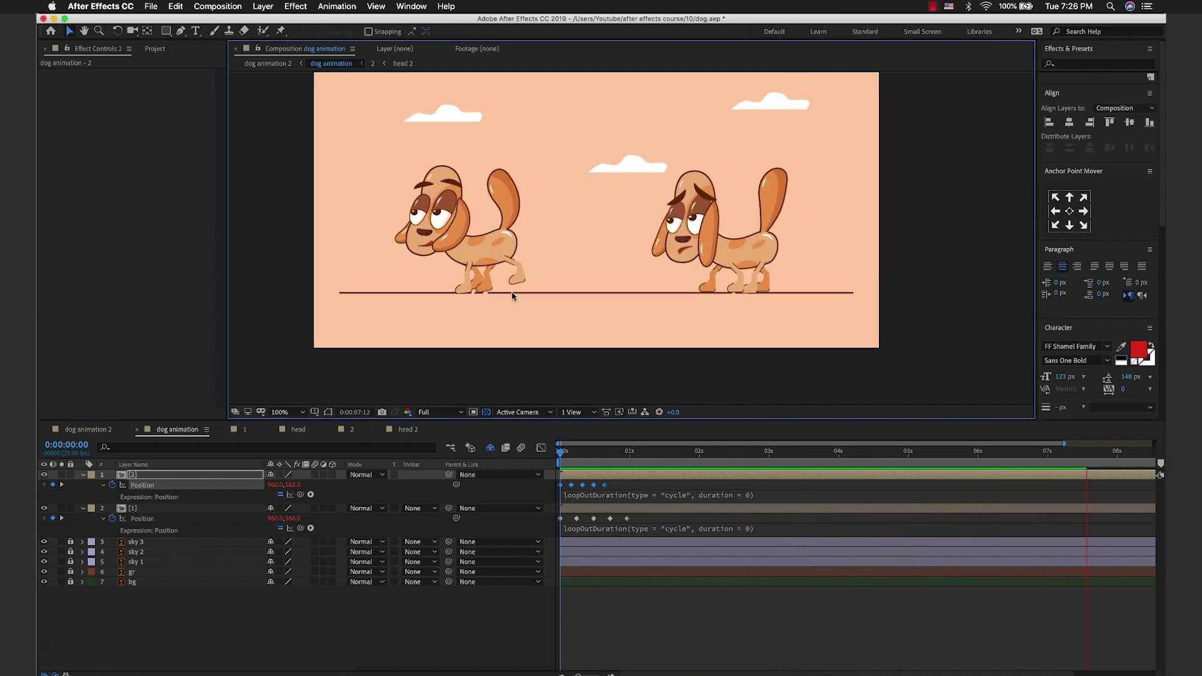
click(571, 467)
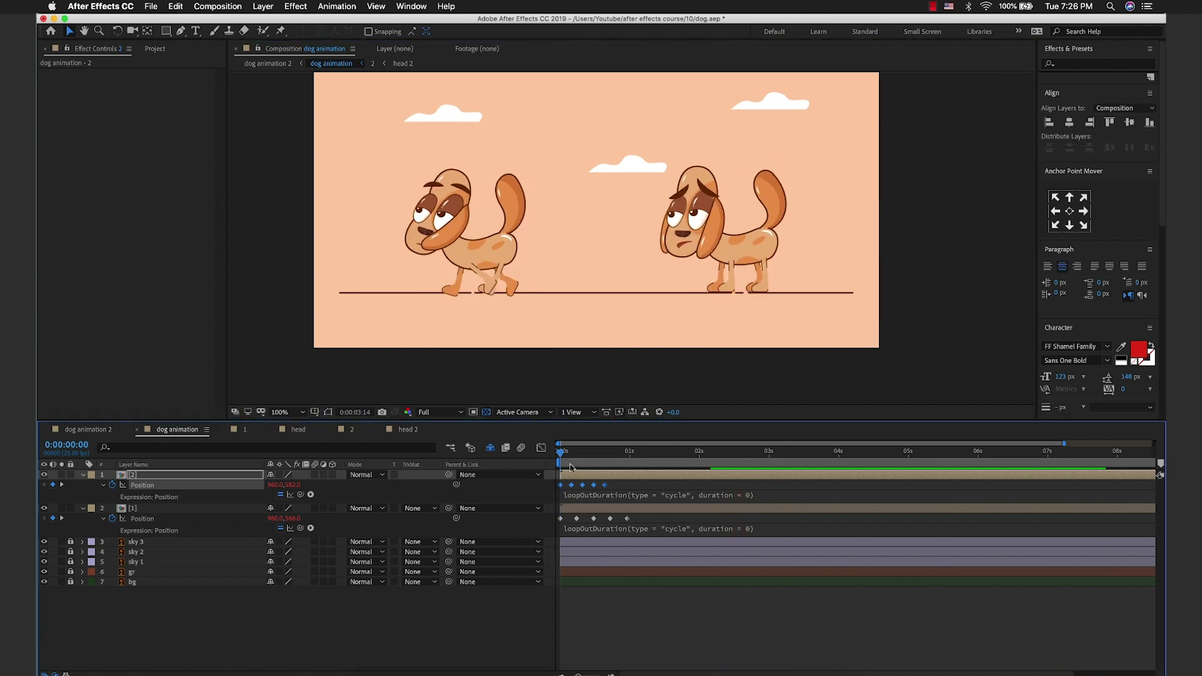
key(equal)
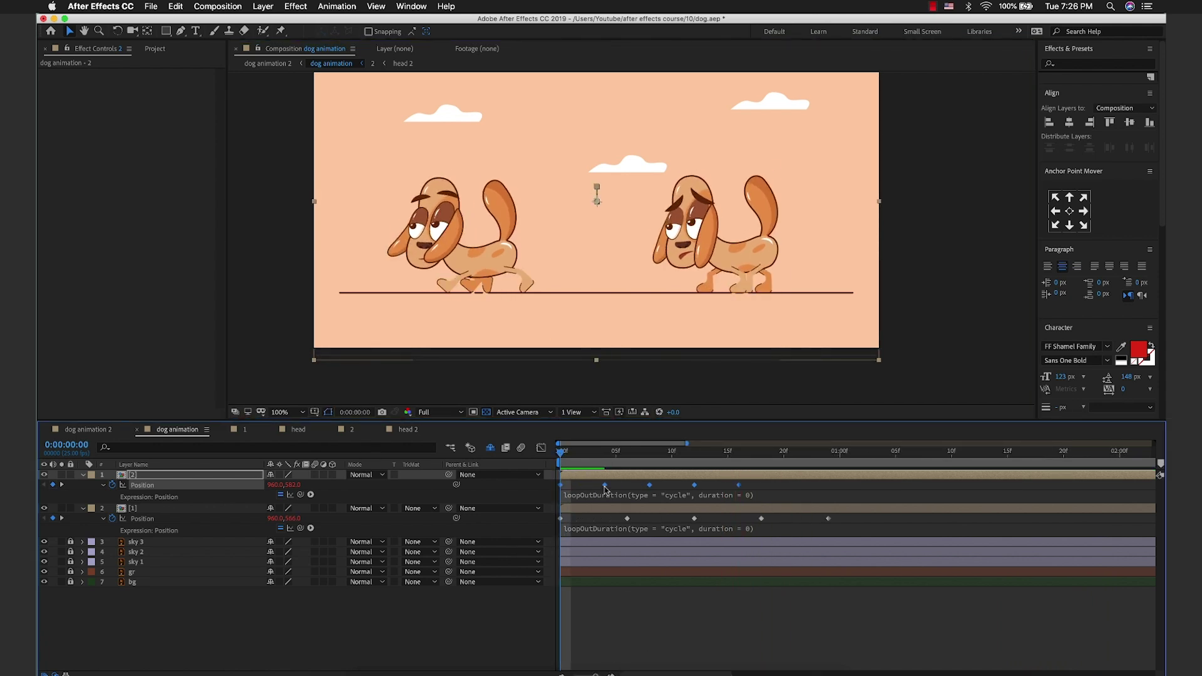
Step: Raise the left dog higher at frame 4 and preview the adjusted bounce
click(583, 482)
click(603, 457)
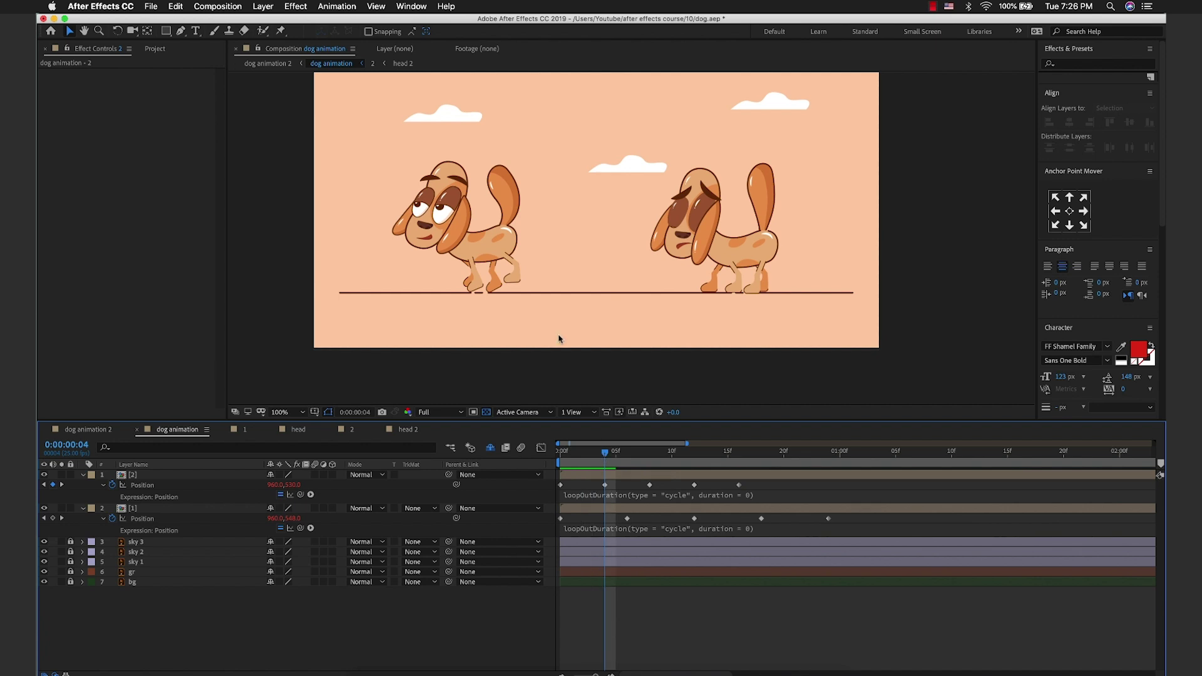
drag(494, 299, 494, 238)
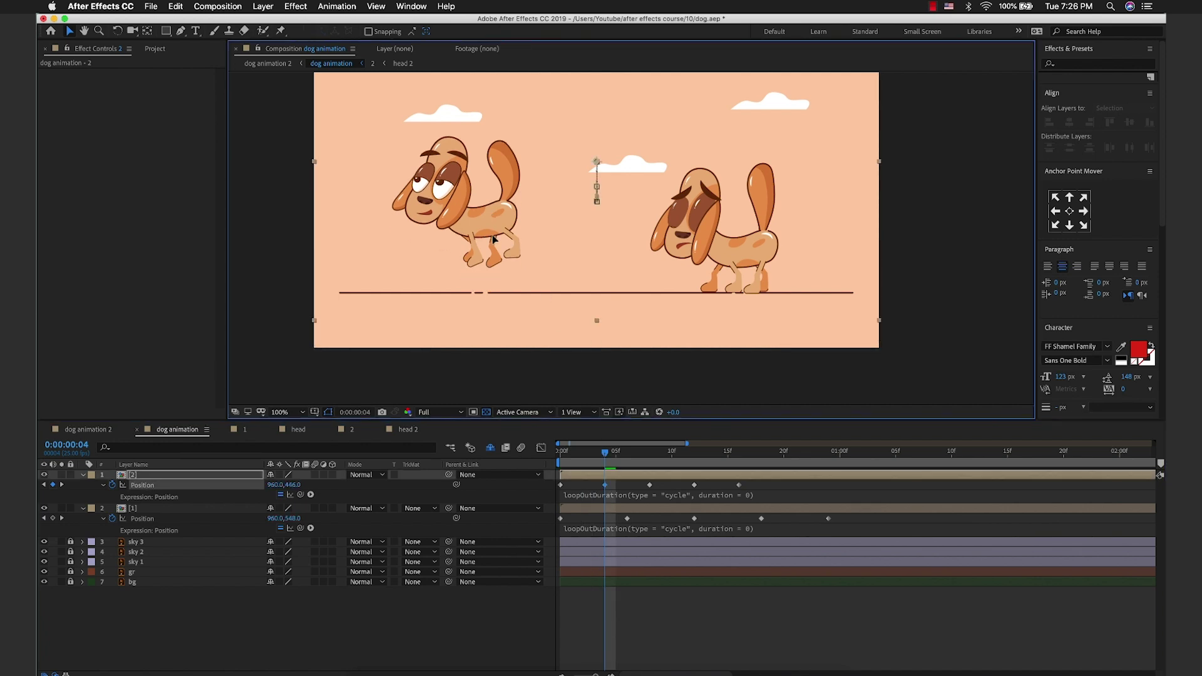
click(604, 485)
key(space)
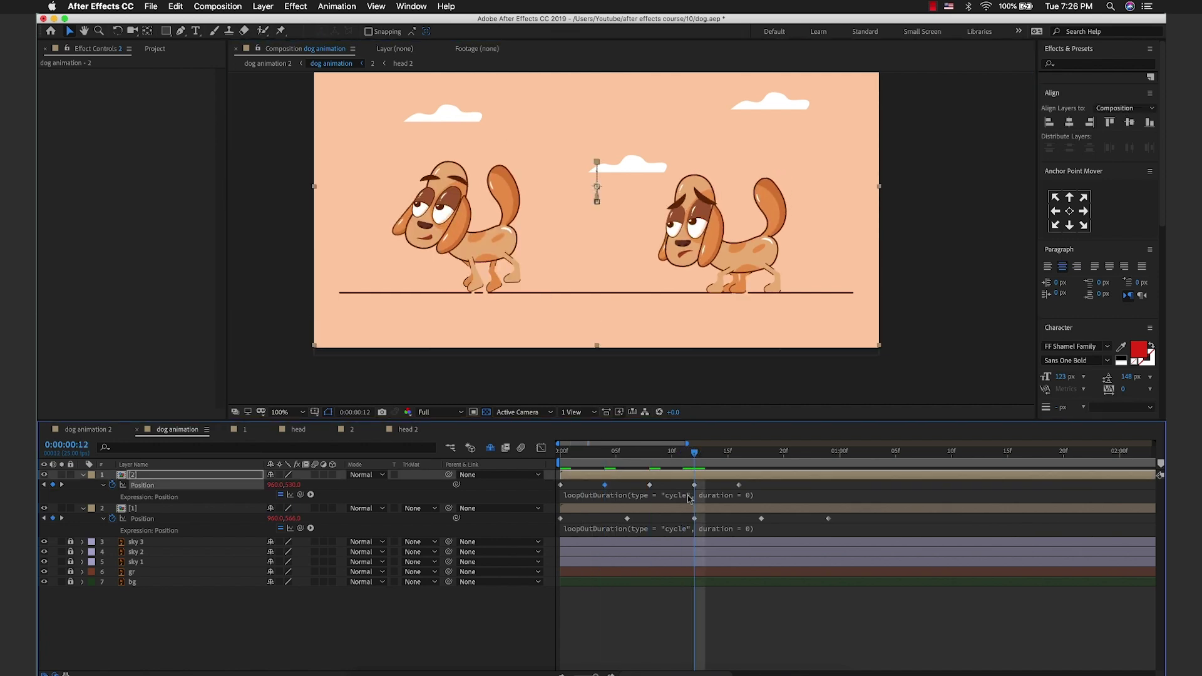
scroll(520, 353, down, 2)
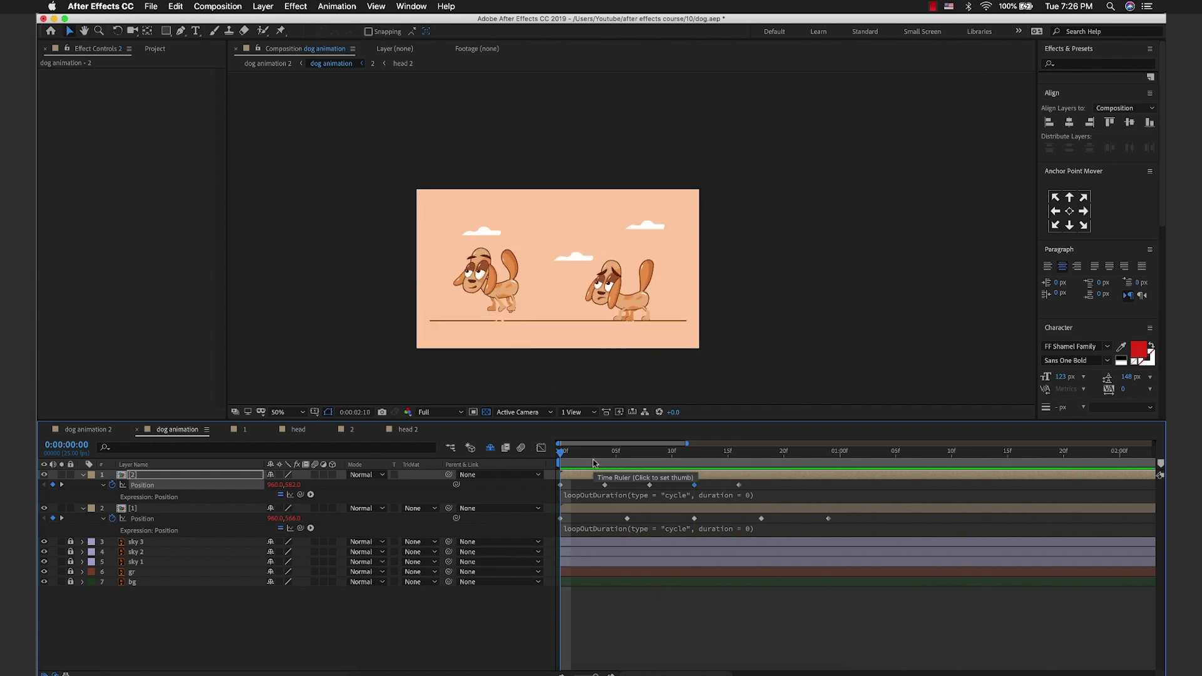
key(space)
Step: Apply Easy Ease to the left dog's Position keyframes and preview the walk
click(790, 484)
drag(784, 484, 581, 495)
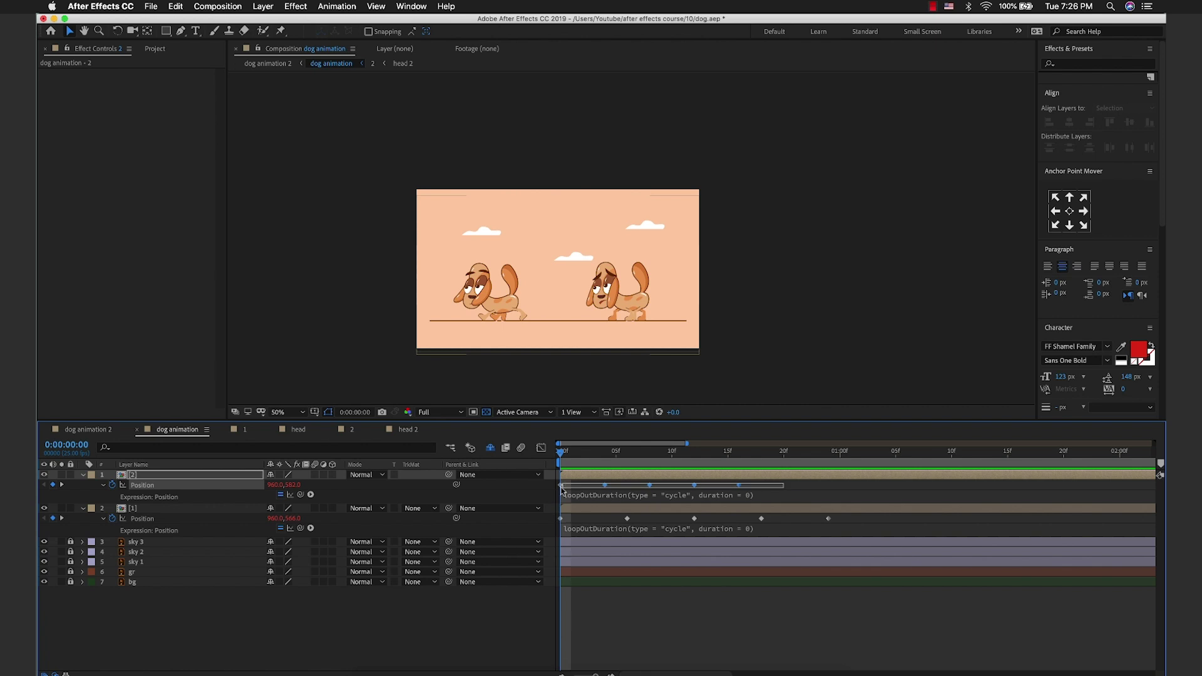
right_click(561, 487)
mouse_move(660, 620)
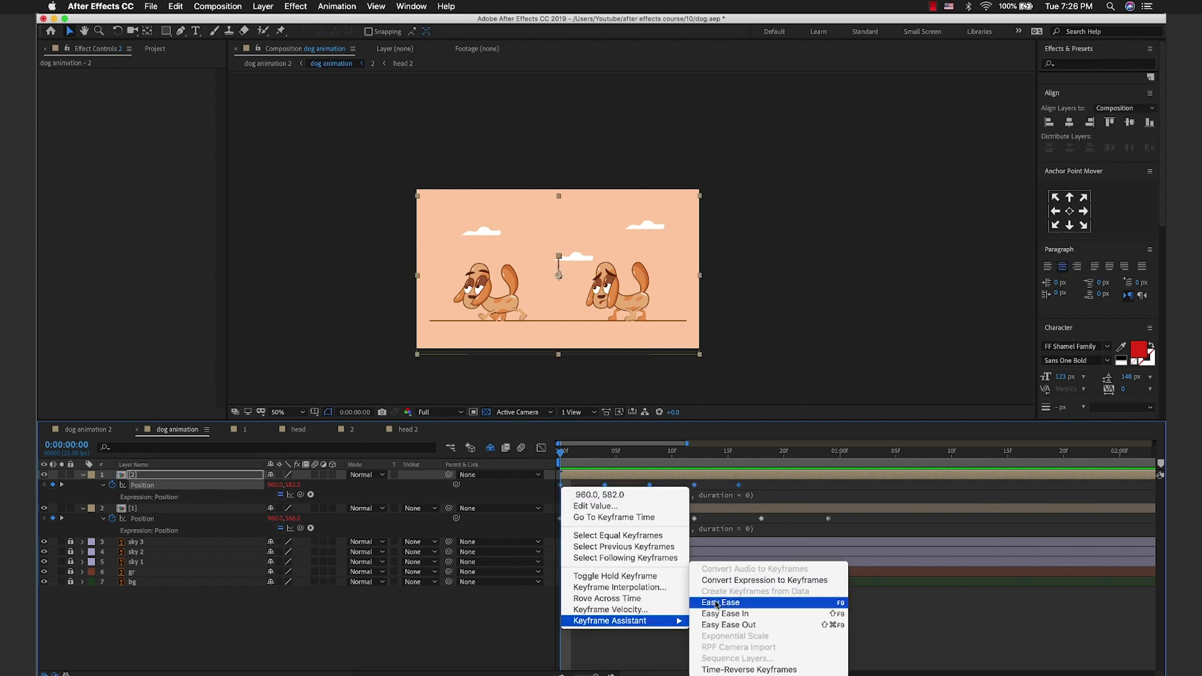
click(717, 604)
key(space)
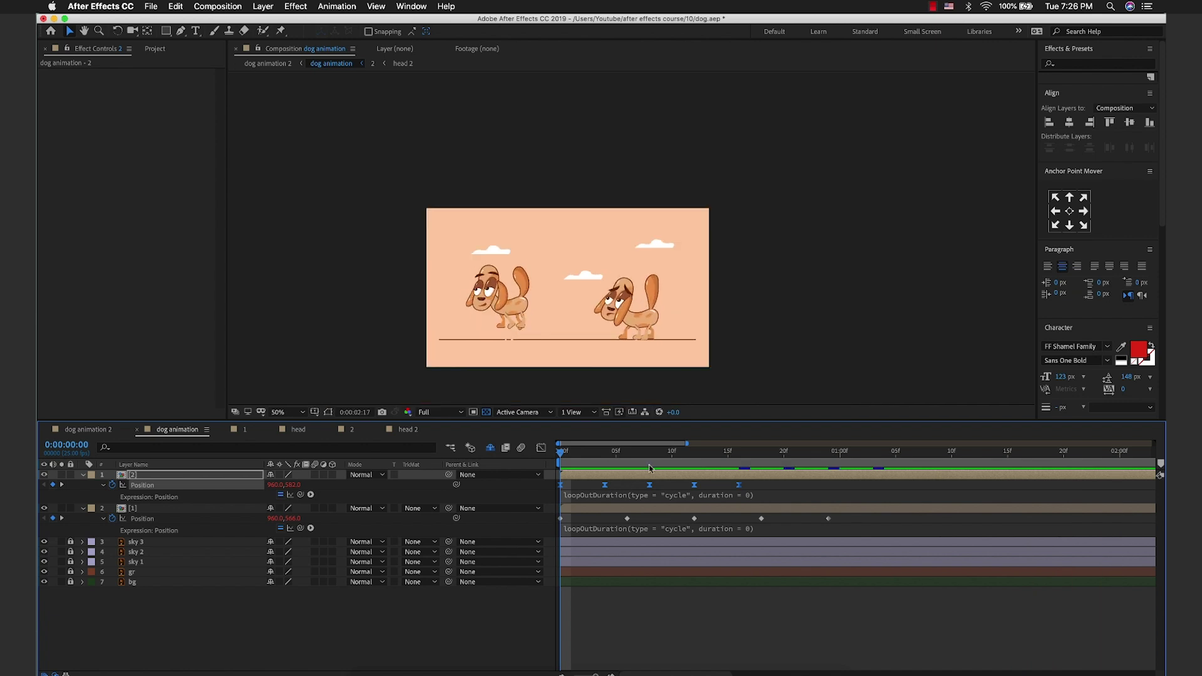
click(592, 462)
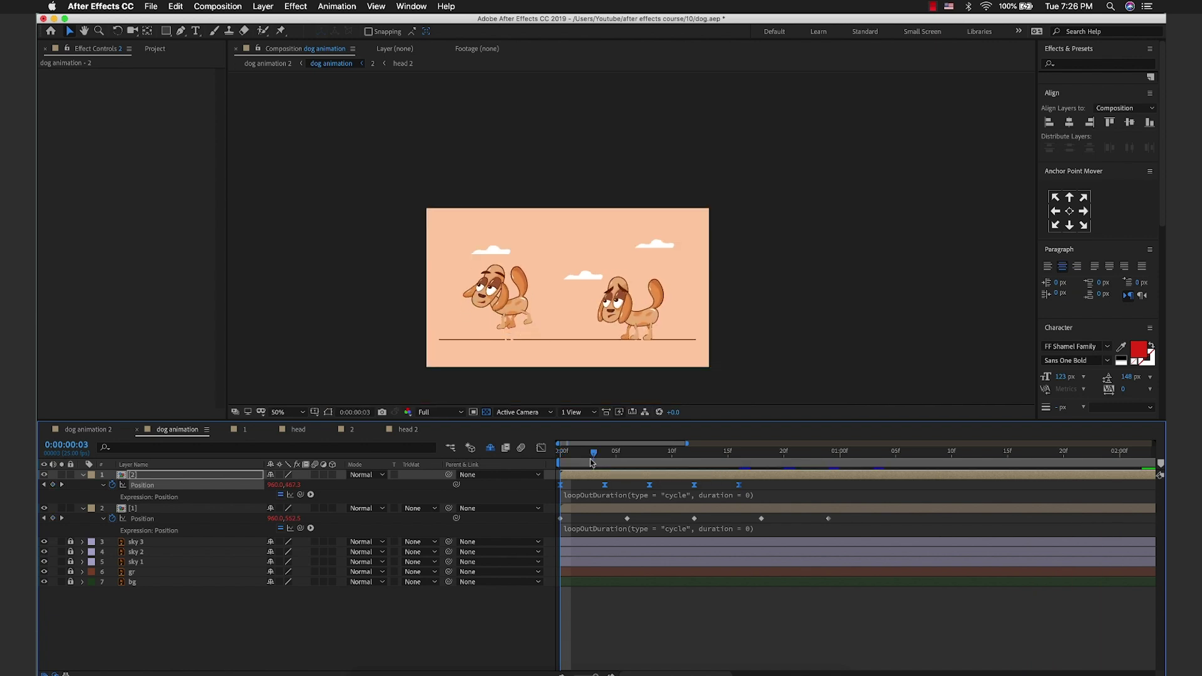
Step: Lower the dog slightly at frame 4 and preview the walk
drag(592, 462, 604, 462)
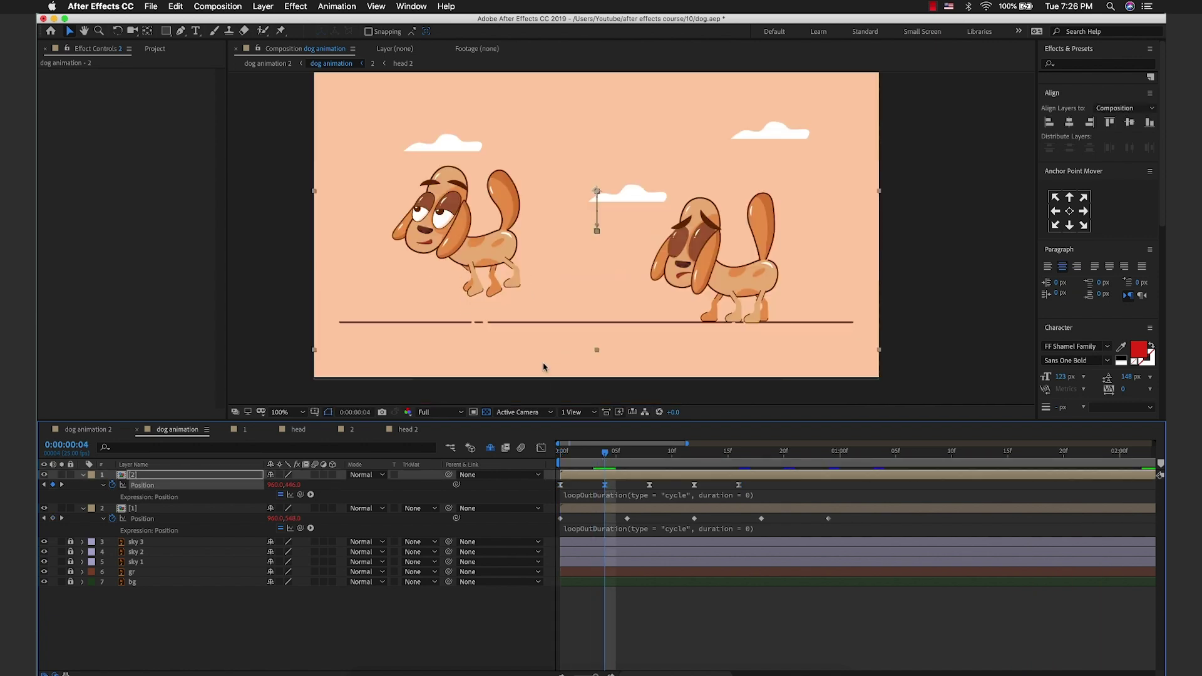
drag(488, 280, 487, 288)
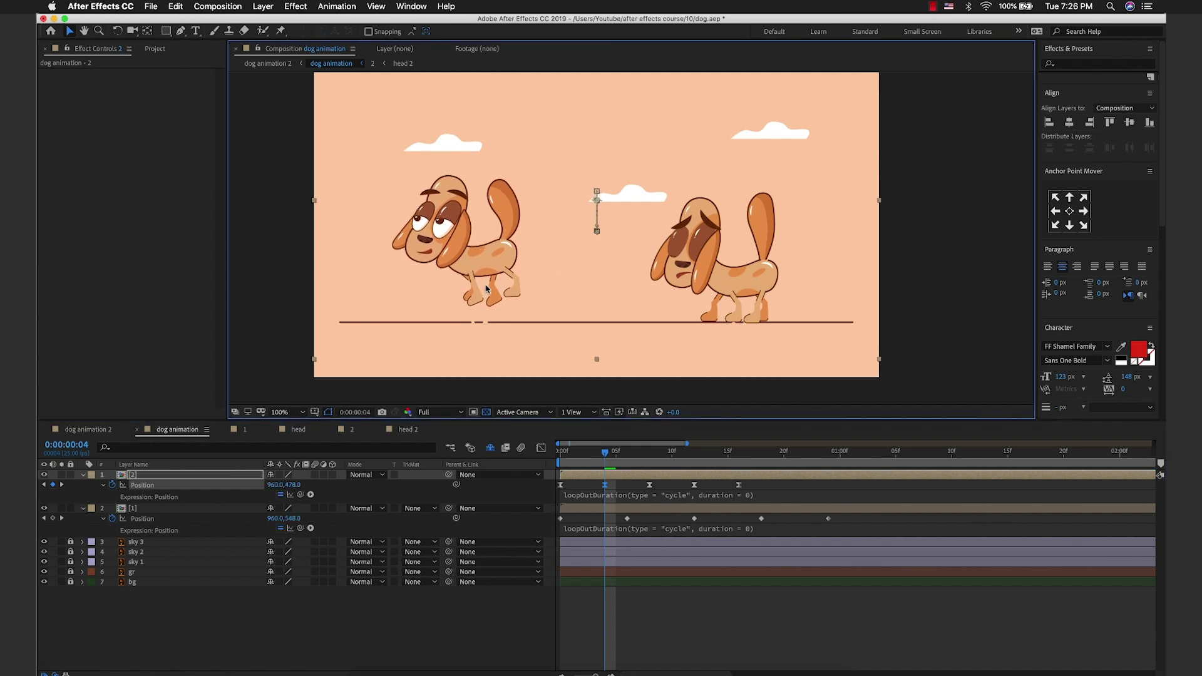
key(space)
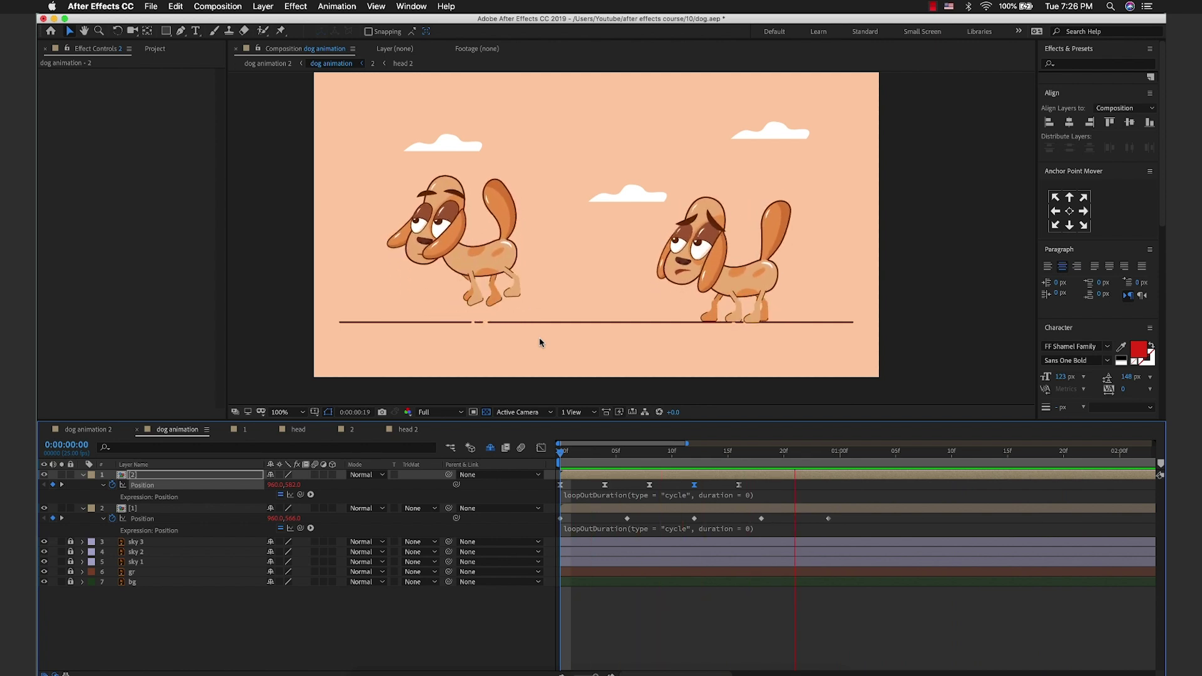
Step: Select the sky 1, sky 2 and sky 3 cloud layers and start Position keyframes at 0 seconds
key(space)
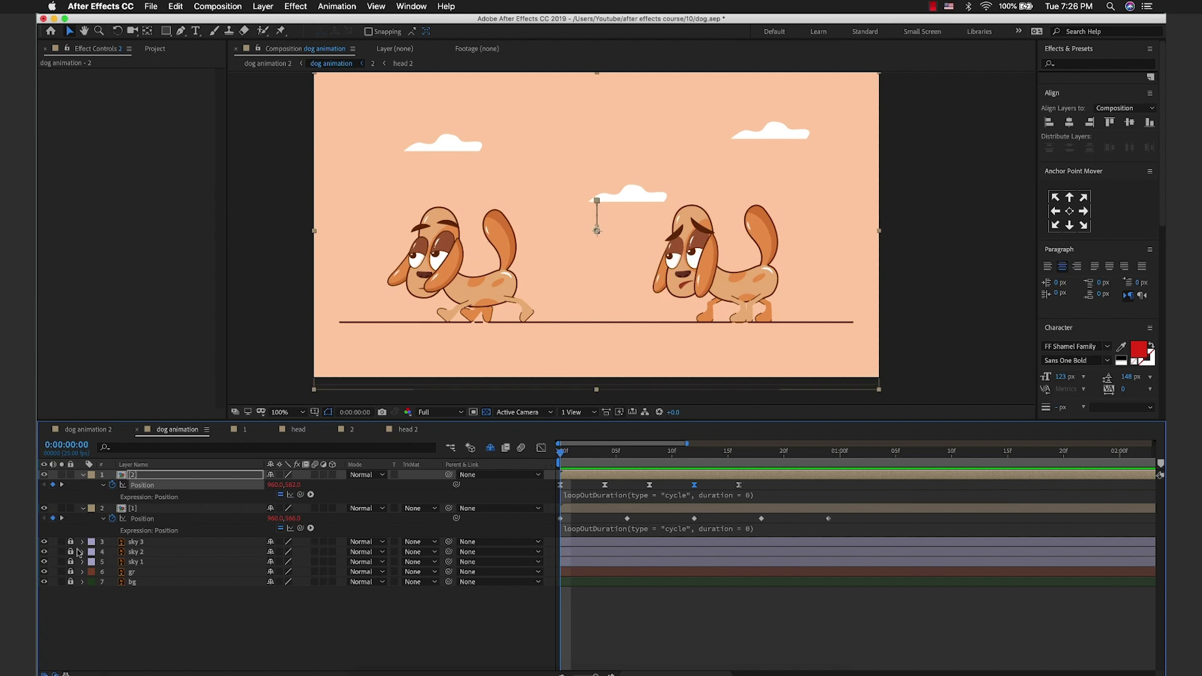
click(149, 562)
shift+click(152, 544)
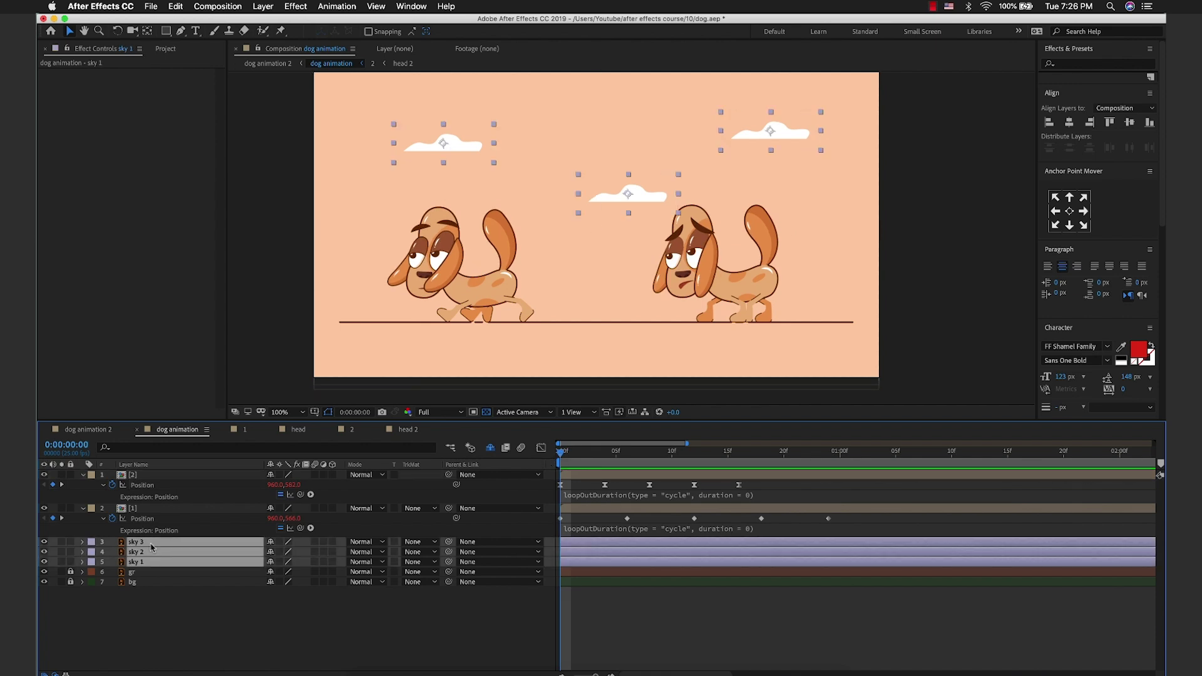
key(p)
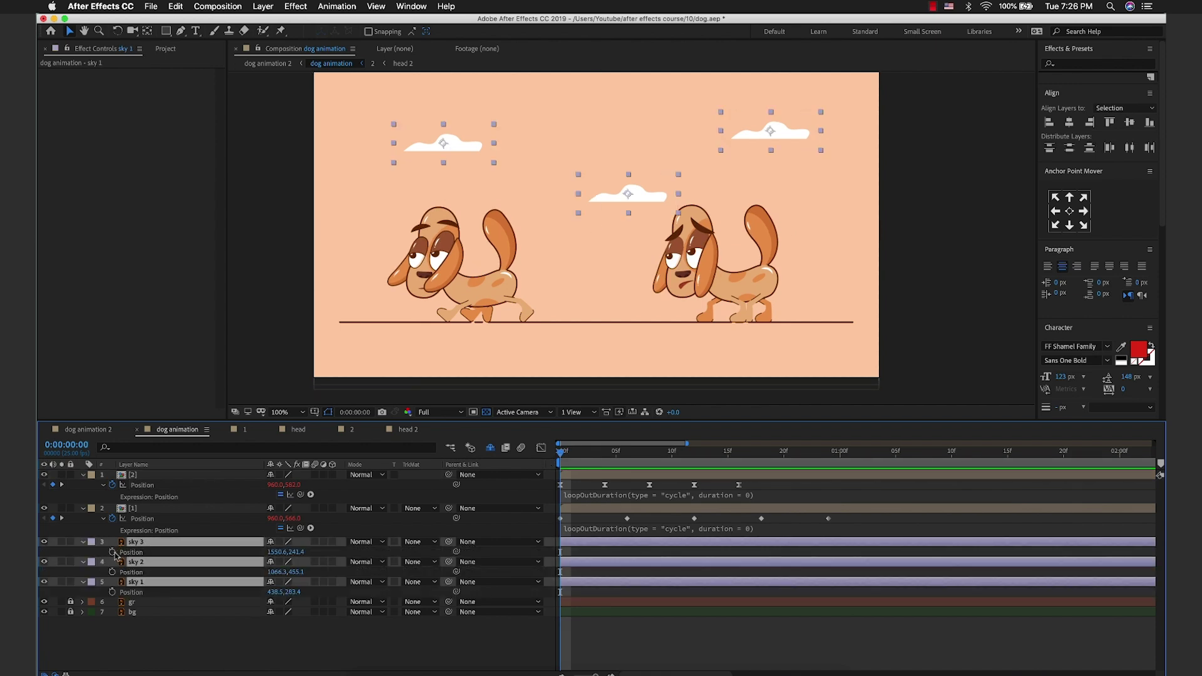
click(112, 552)
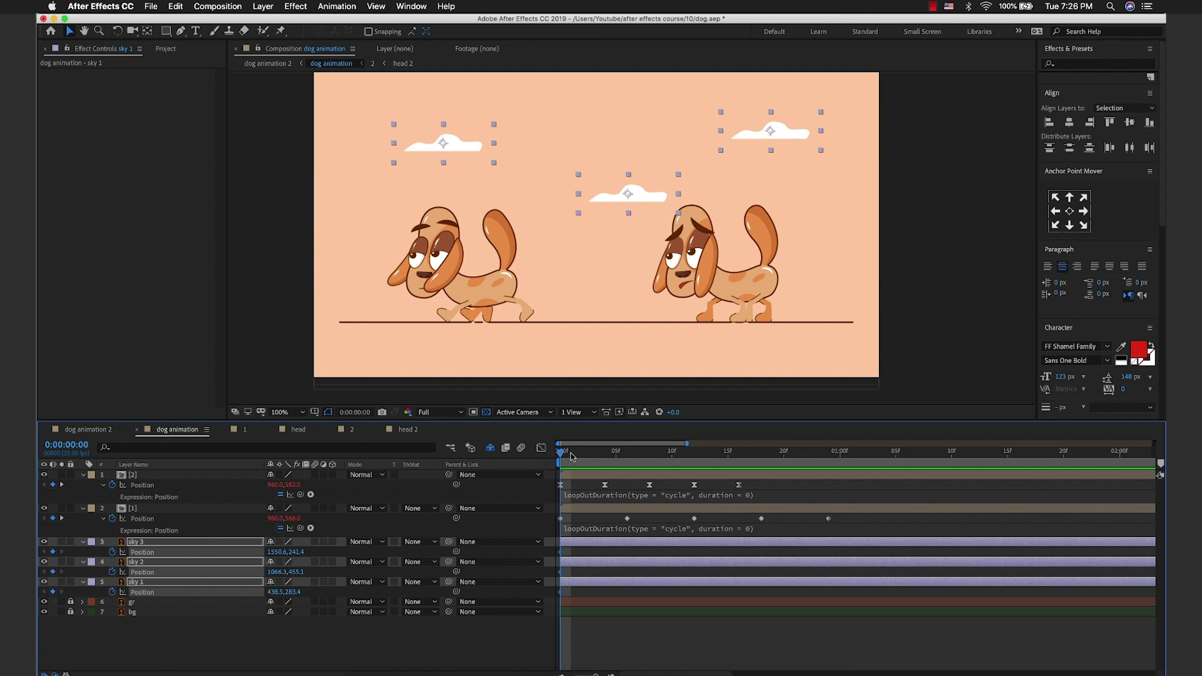
Step: Shift the clouds left at the start and far right past the frame edge at 5 seconds
drag(570, 456, 978, 460)
key(minus)
key(minus)
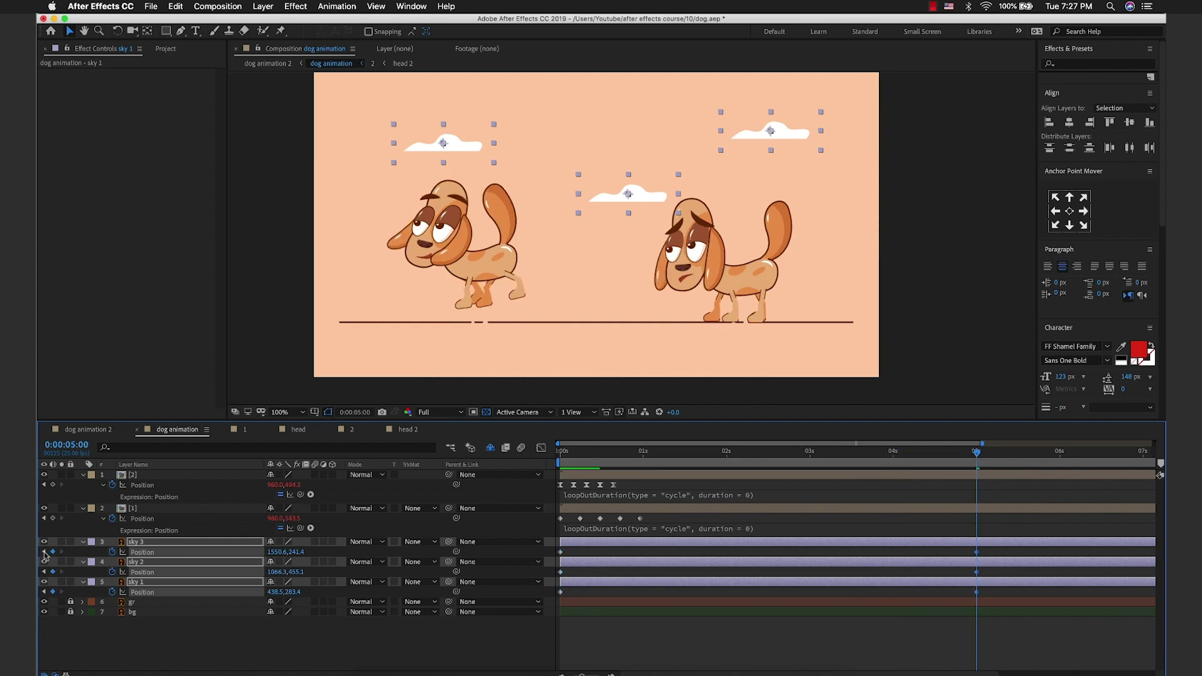
click(44, 553)
drag(471, 146, 391, 145)
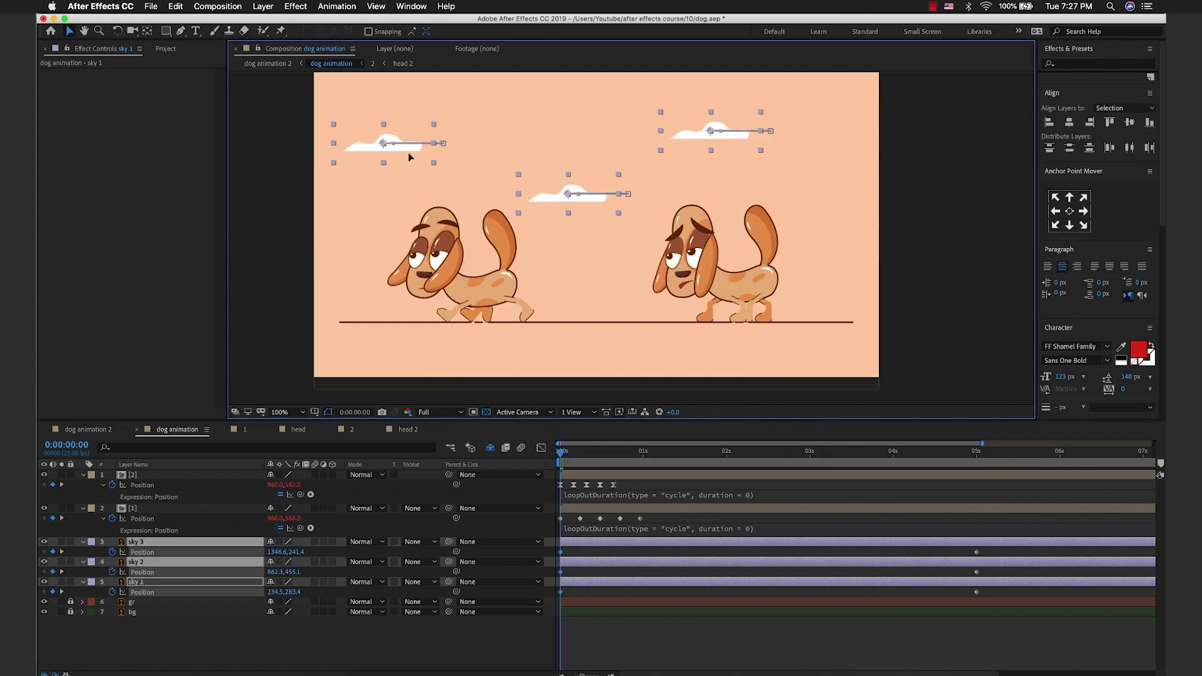
click(849, 467)
key(space)
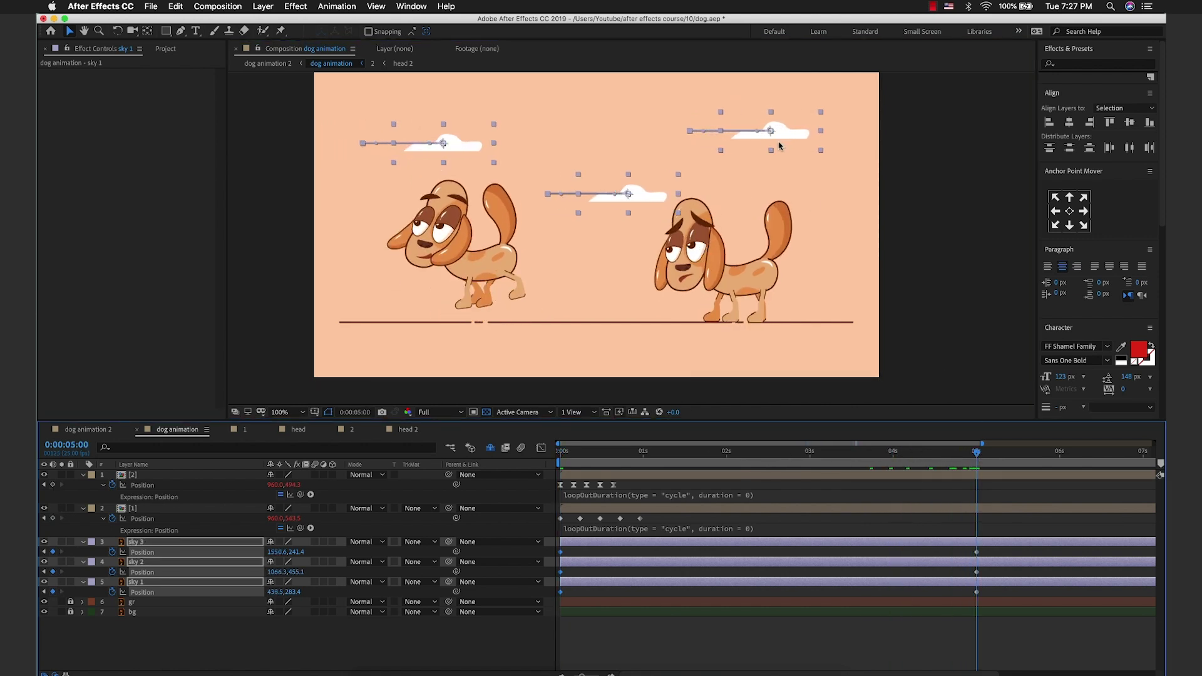
mouse_move(779, 145)
mouse_down()
mouse_move(791, 219)
mouse_move(1046, 212)
mouse_up()
Step: Preview the cloud drift, then move the three clouds' starting position further left, off frame
scroll(669, 269, down, 2)
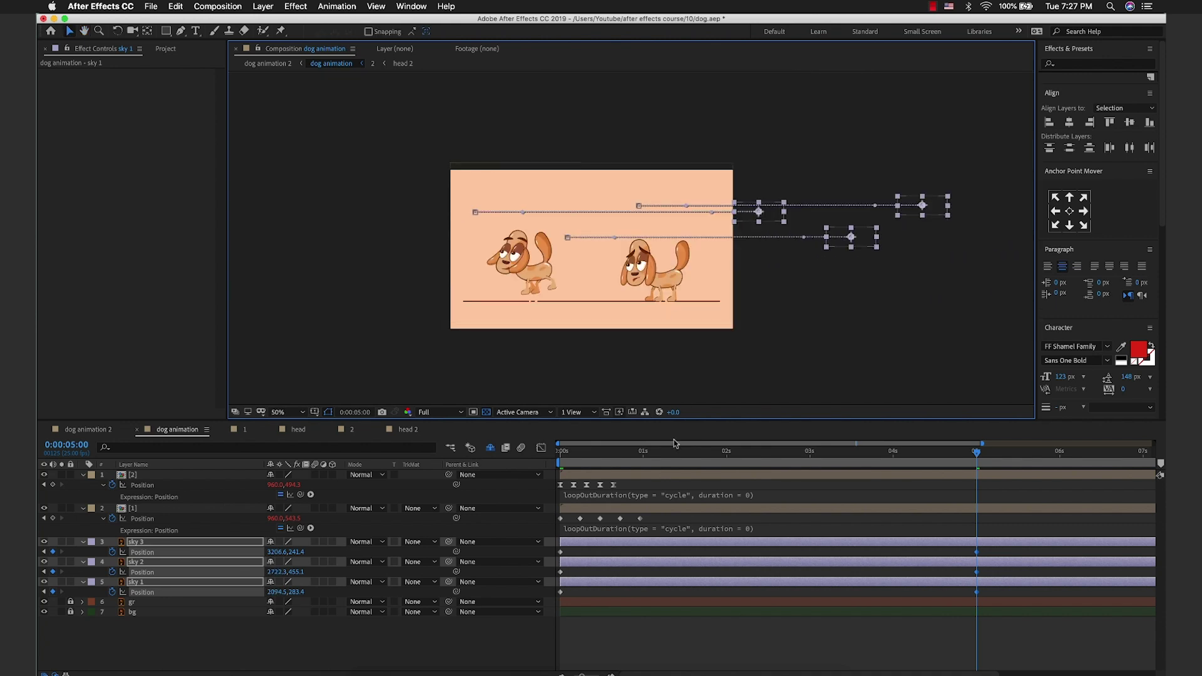
click(688, 626)
key(space)
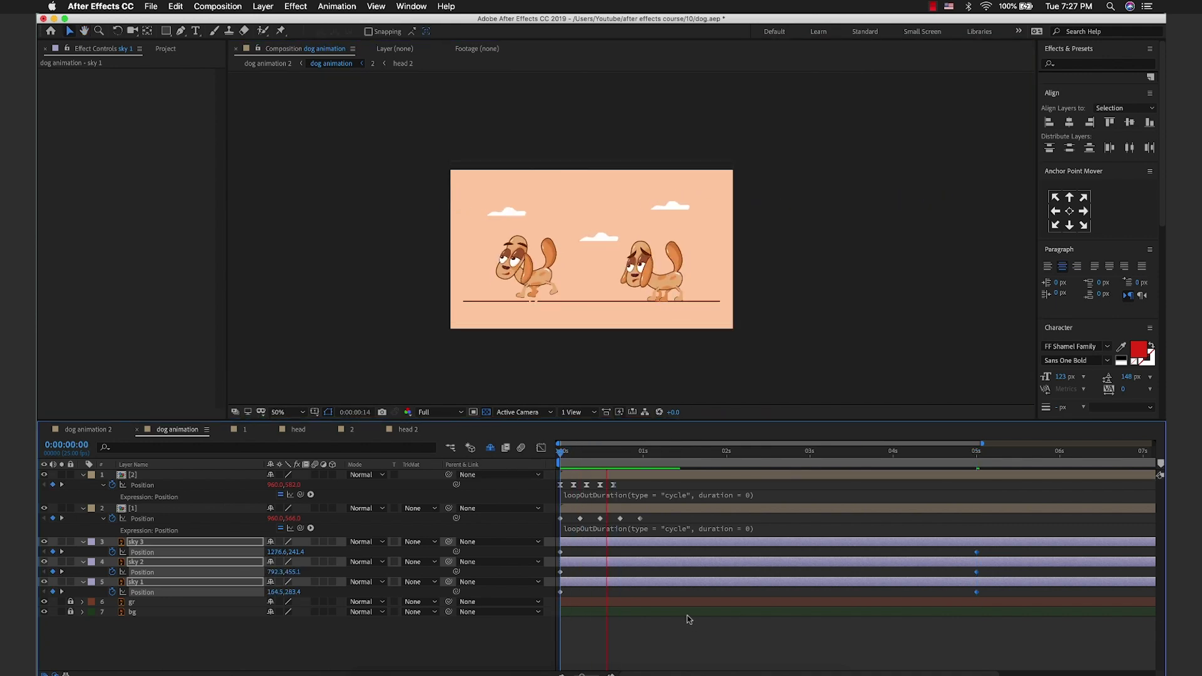
key(space)
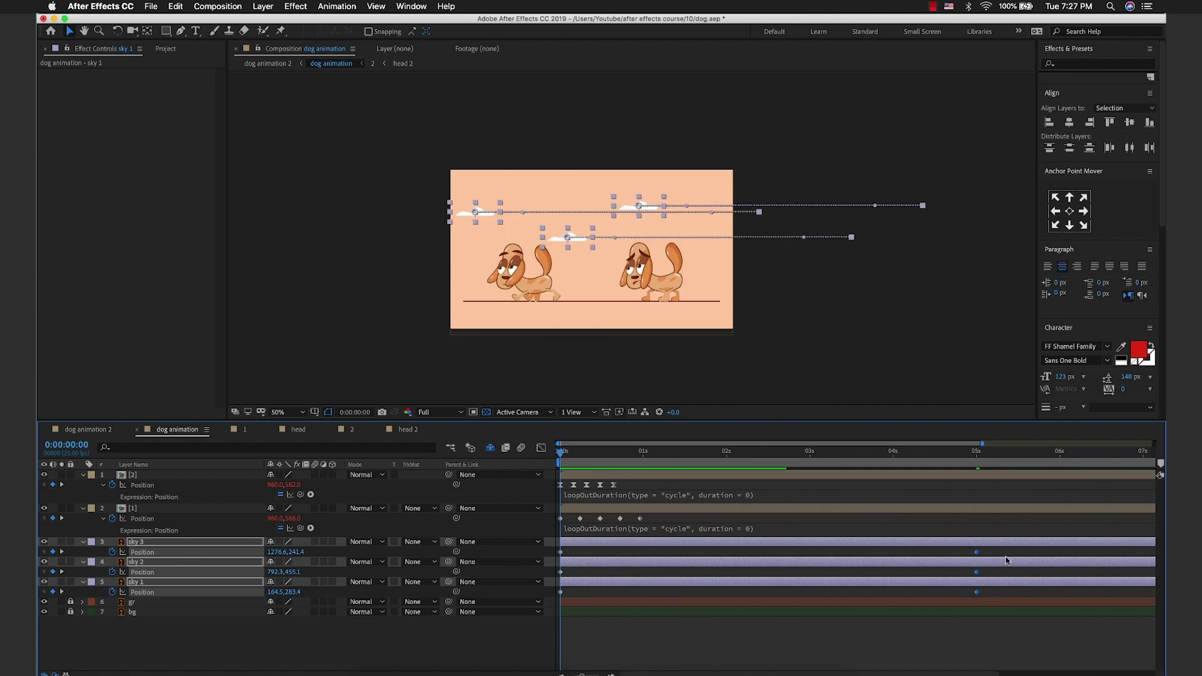
click(993, 554)
click(571, 542)
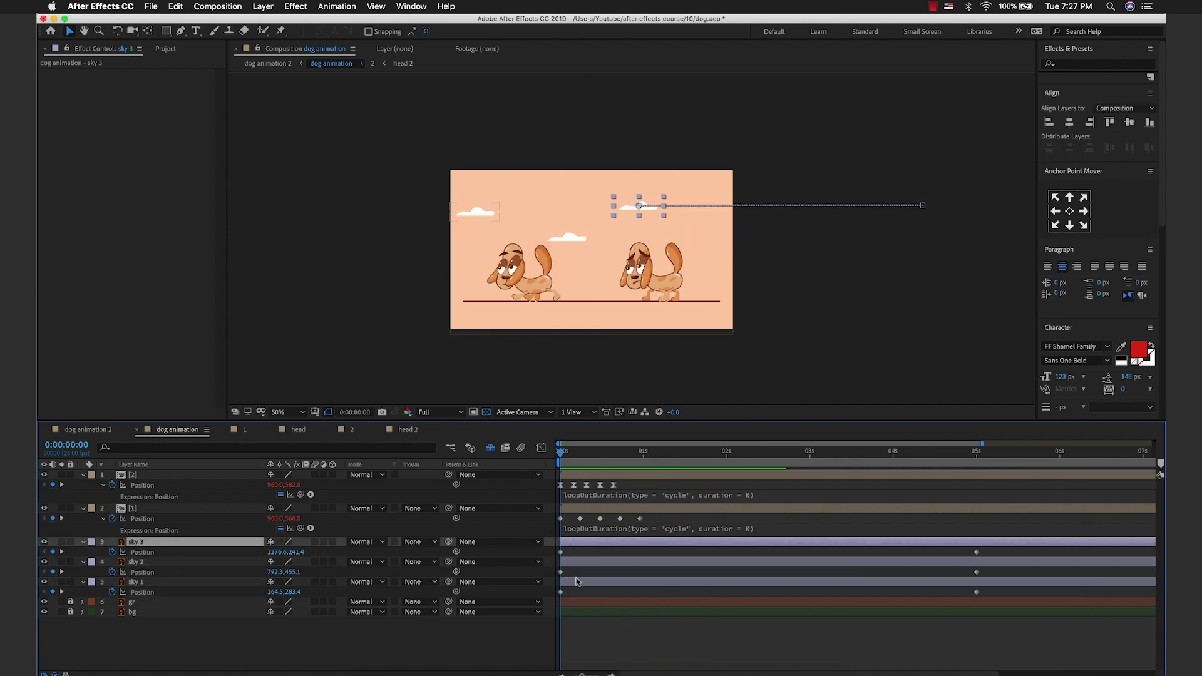
shift+click(570, 583)
drag(576, 238, 358, 249)
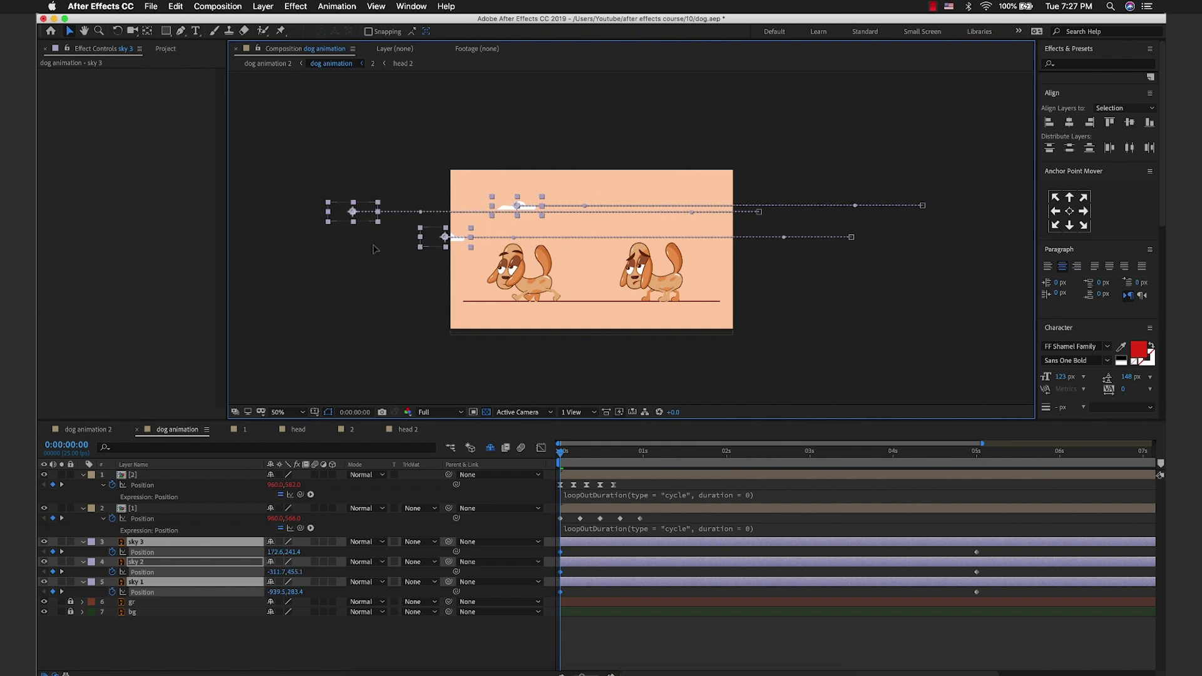
Step: Stagger the clouds' five-second keyframes so sky 1 finishes slightly earlier
key(space)
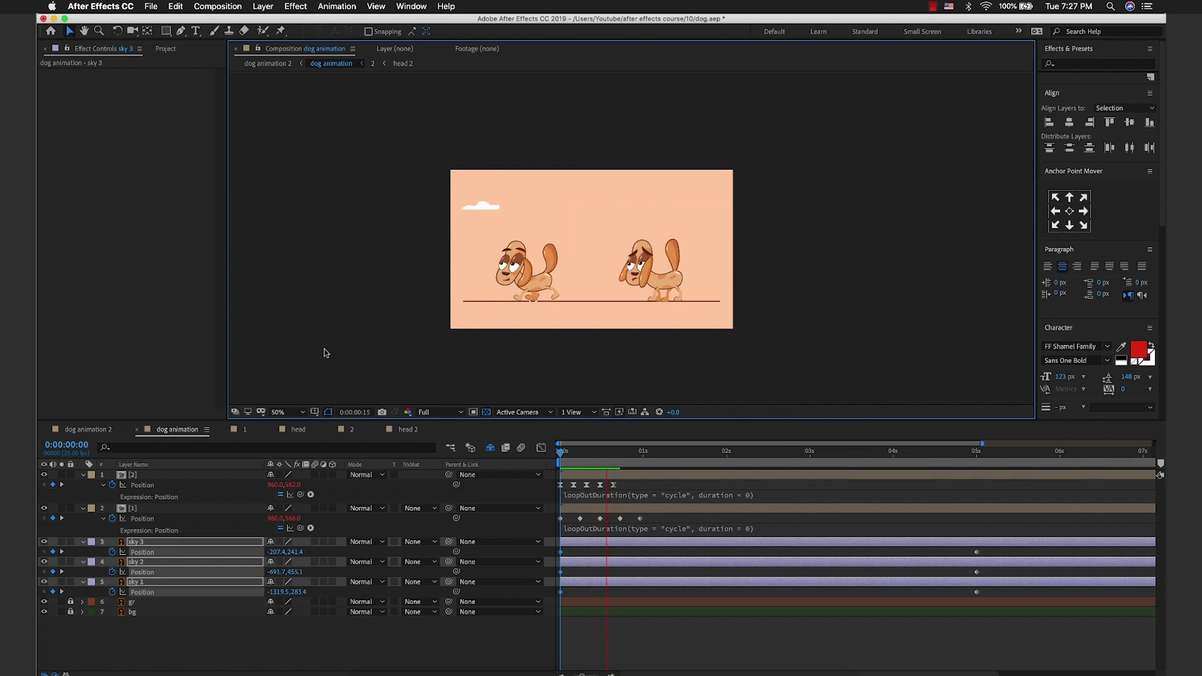
scroll(419, 302, up, 2)
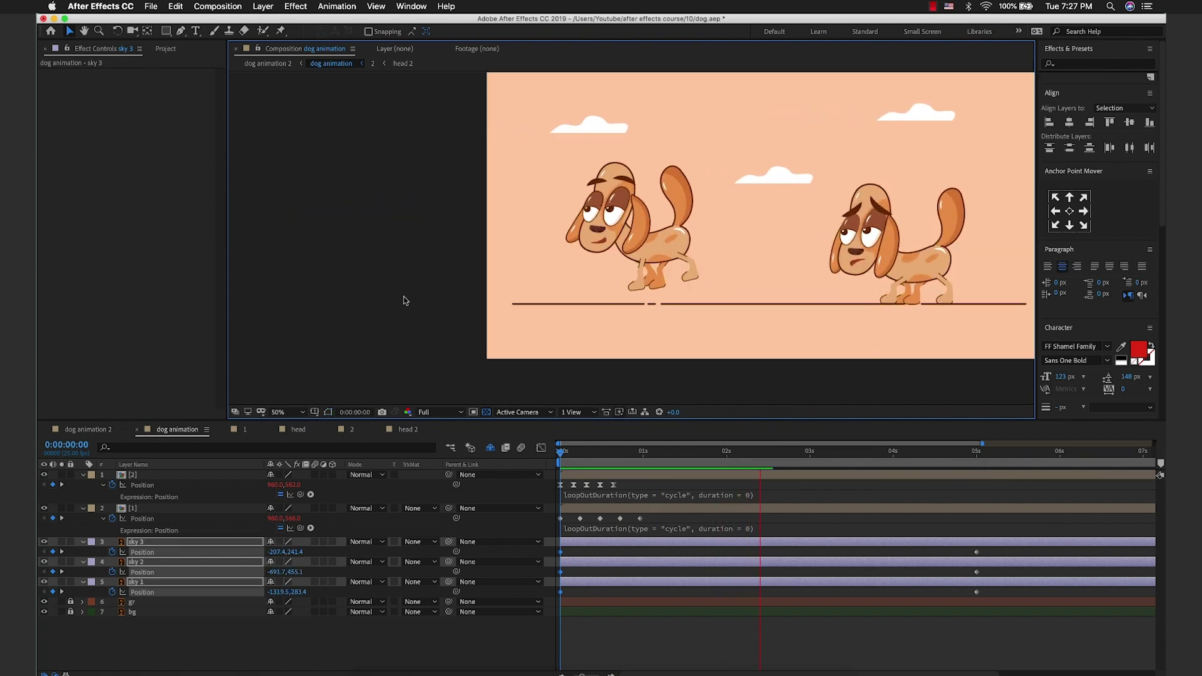
scroll(407, 296, down, 2)
click(1086, 553)
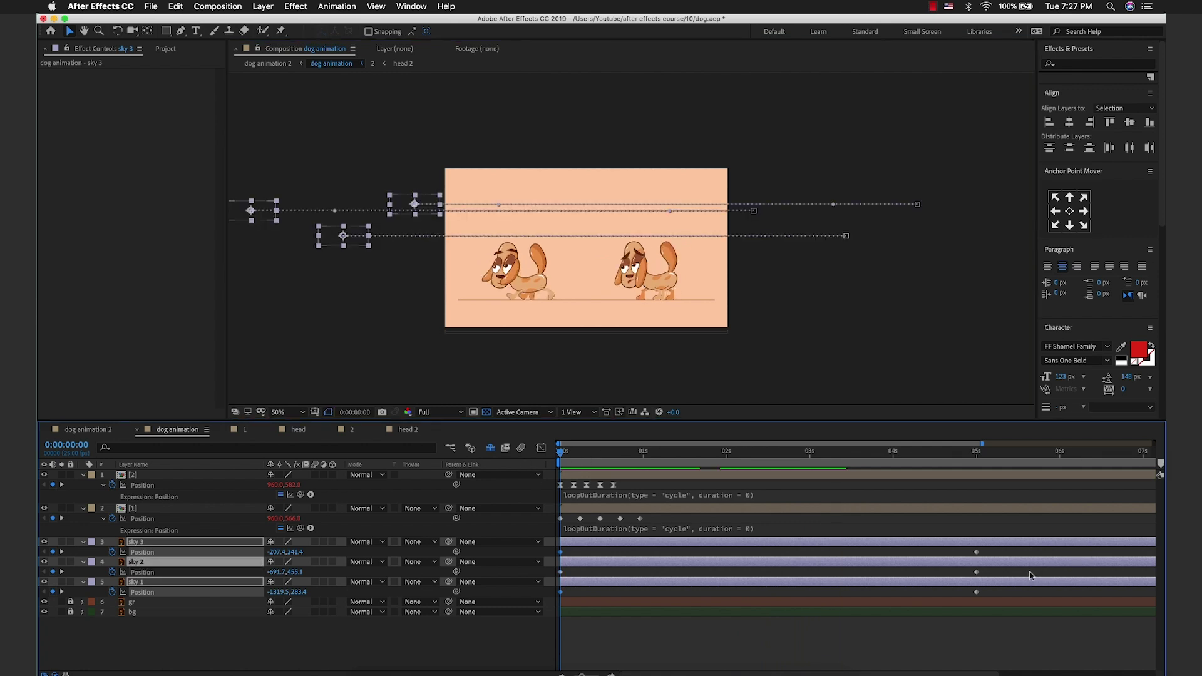
click(991, 576)
mouse_move(987, 576)
mouse_down()
mouse_move(559, 574)
mouse_move(994, 542)
mouse_up()
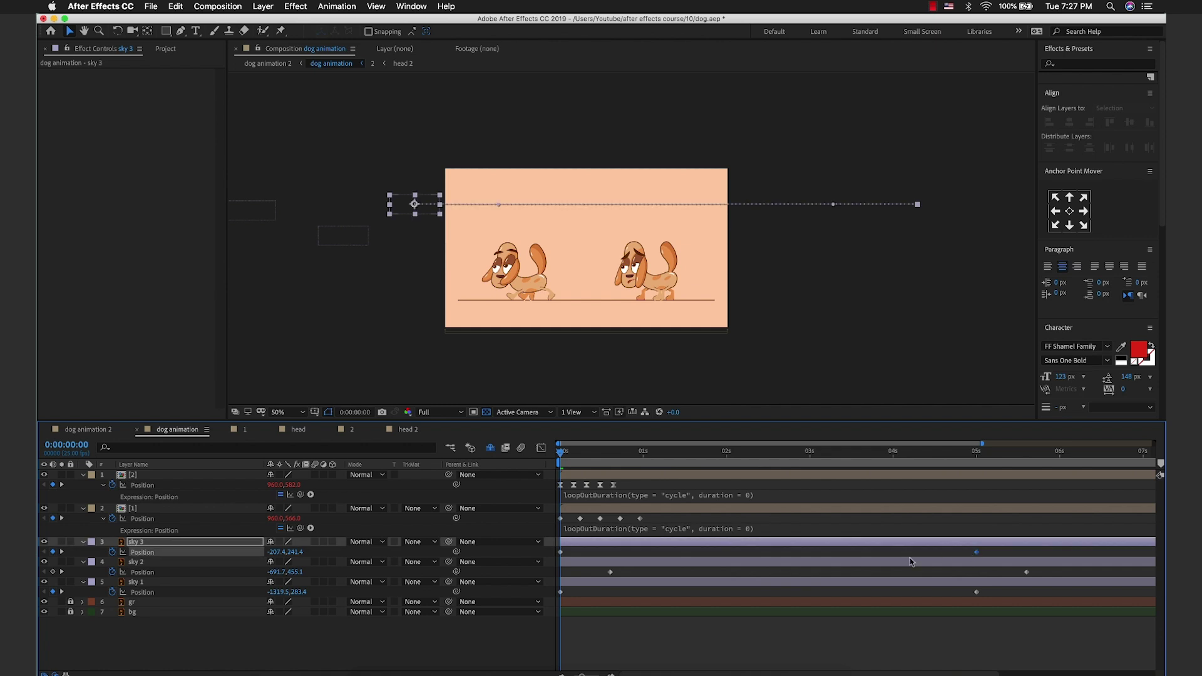
drag(975, 593, 902, 601)
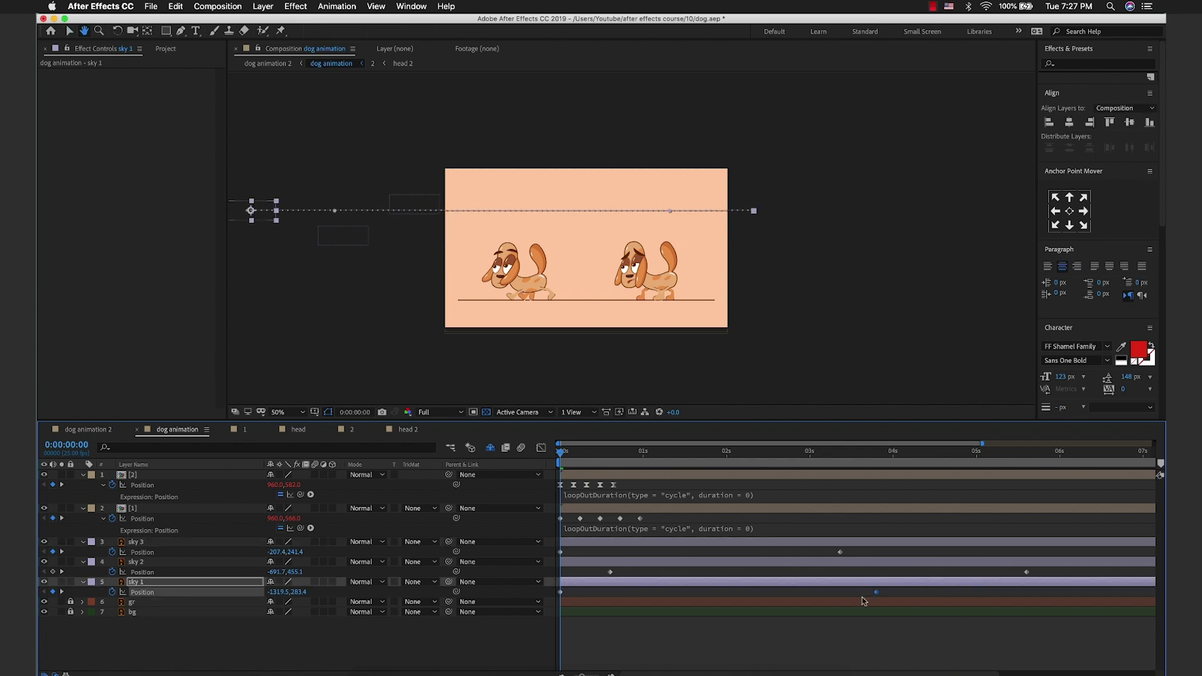
Step: Preview the staggered cloud timing and save the project
key(space)
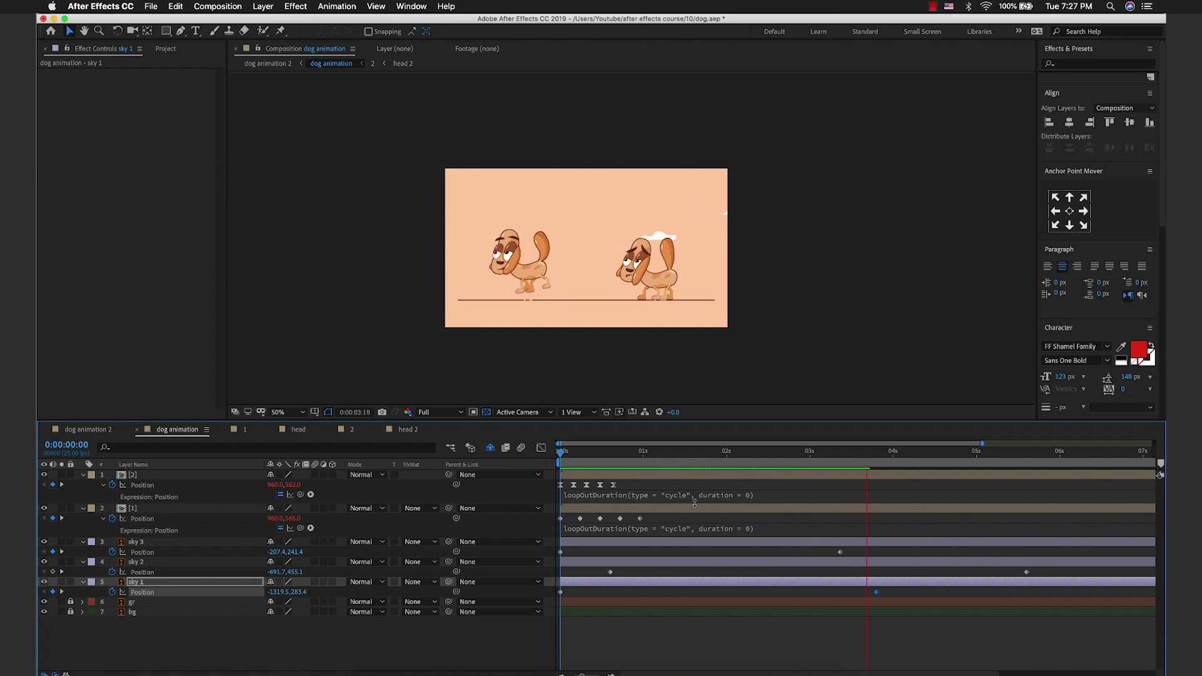
key(space)
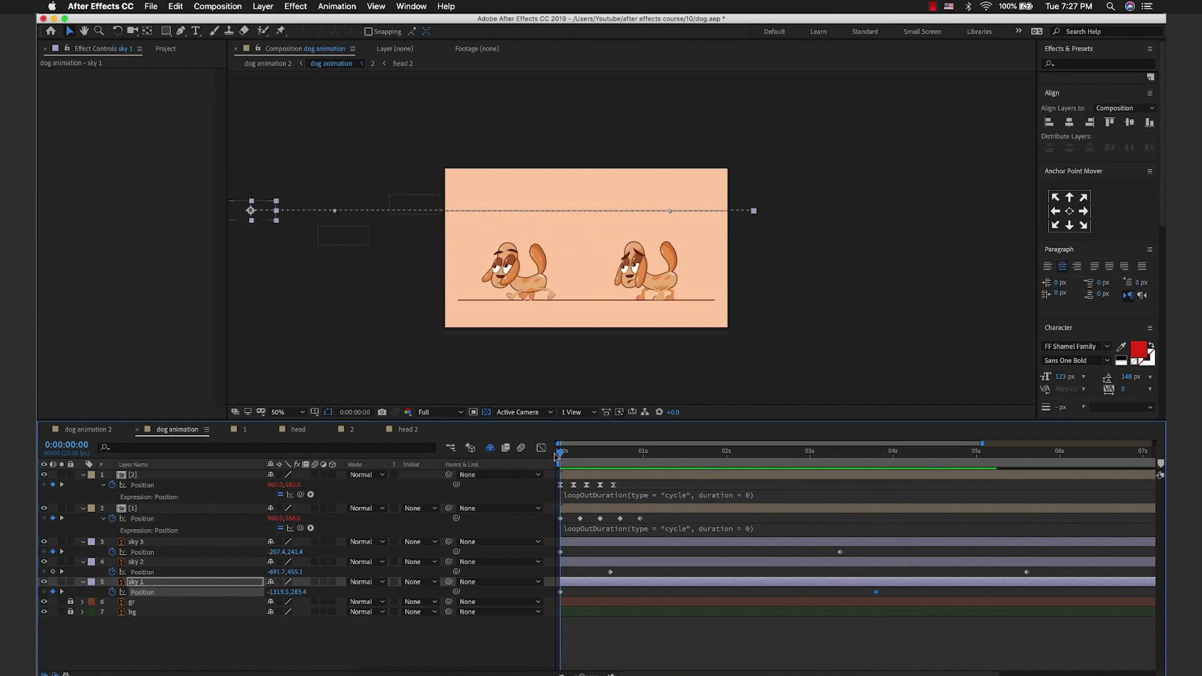
scroll(616, 300, up, 2)
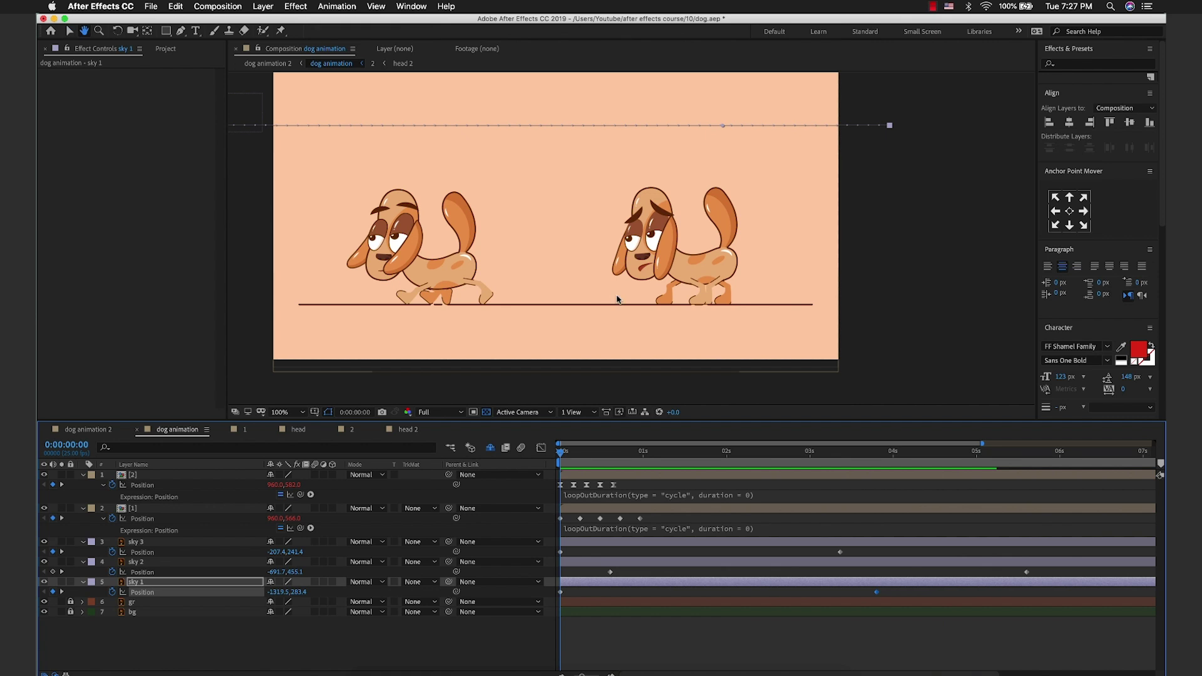
key(space)
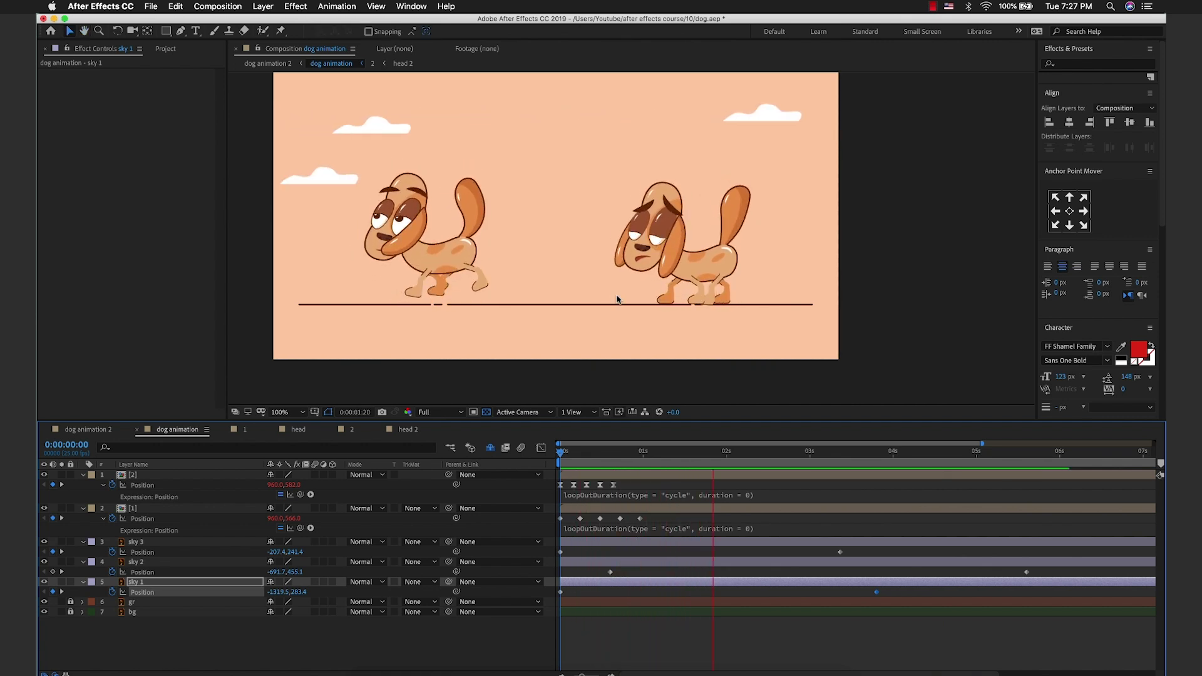
scroll(617, 300, down, 2)
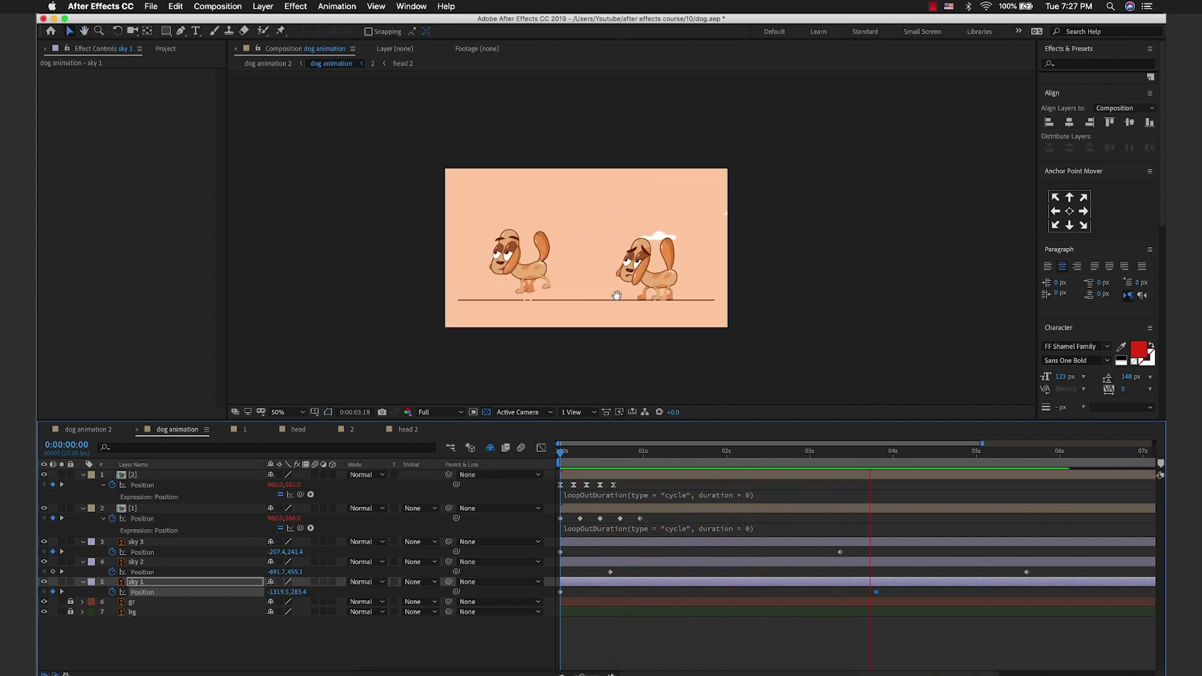
key(space)
key(super+s)
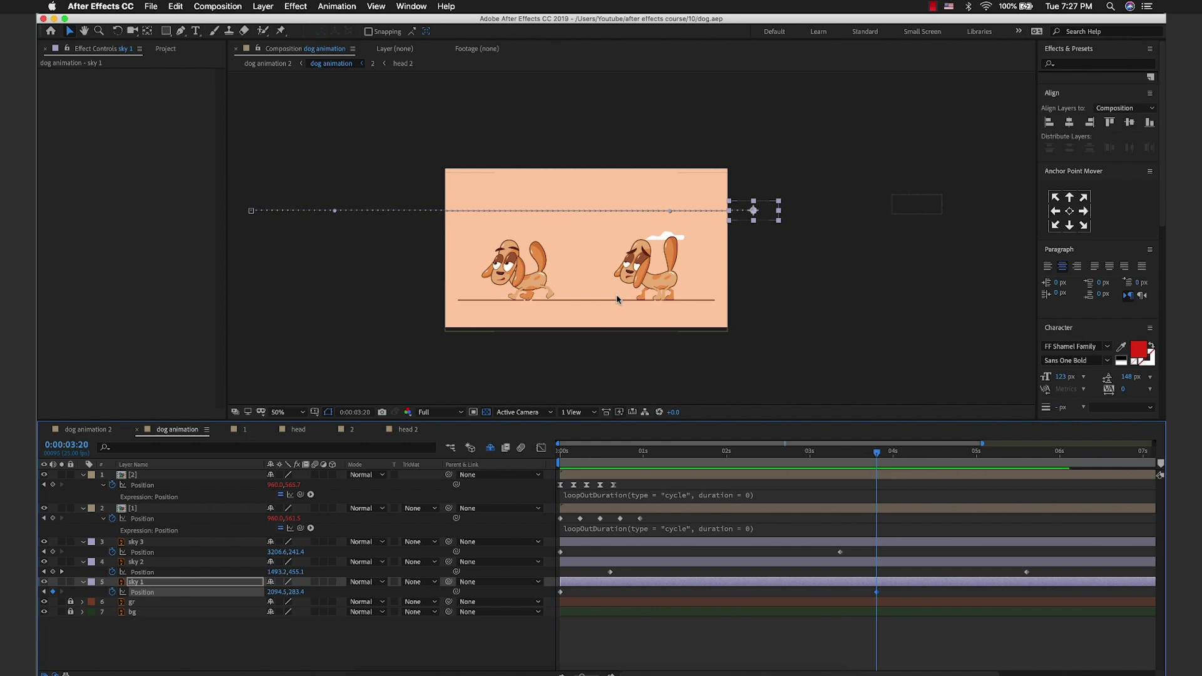
Step: Replay the animation from the beginning and select dog layer [1]
key(space)
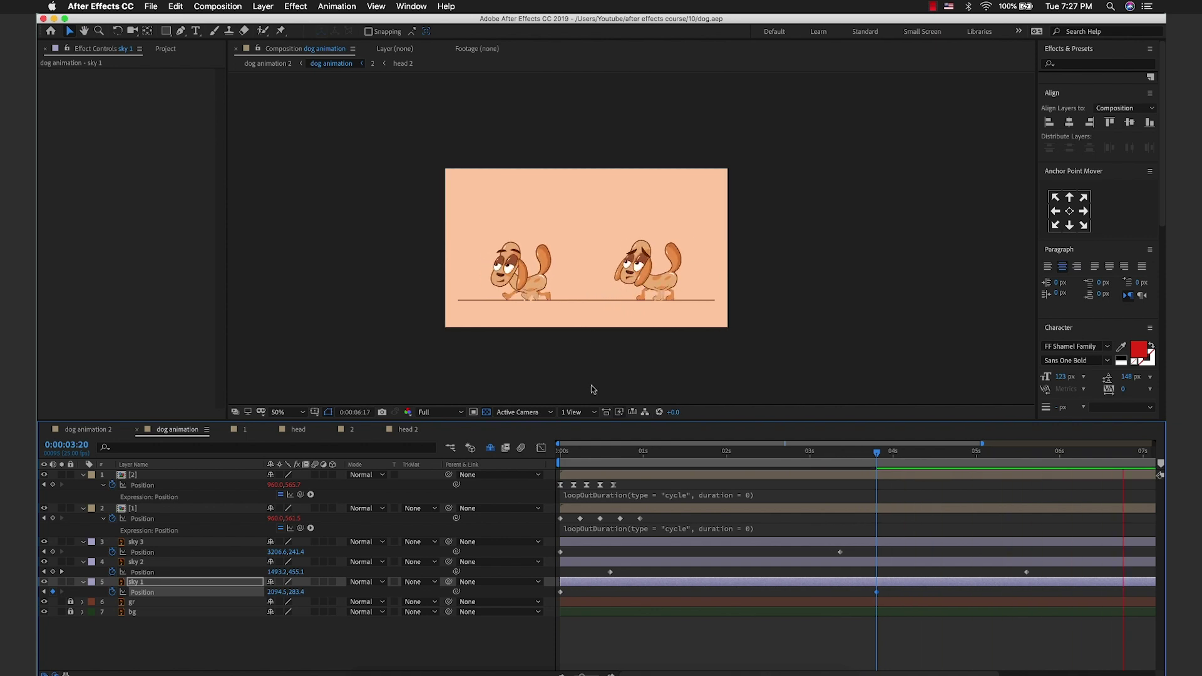
click(557, 454)
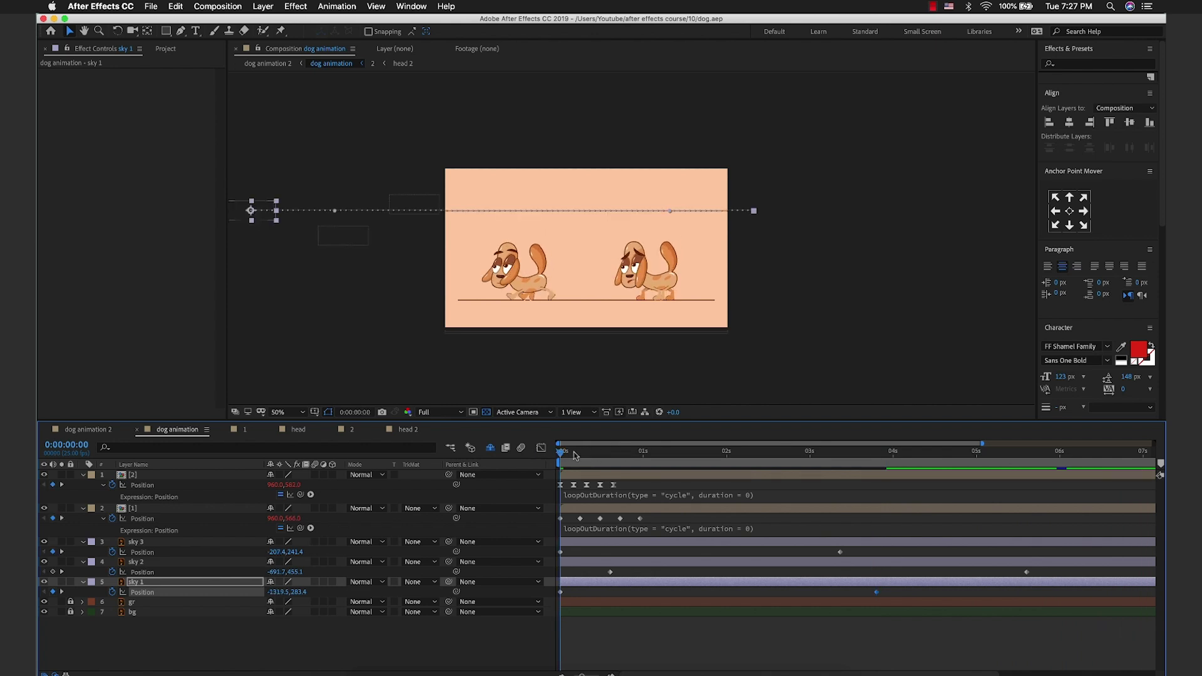
key(space)
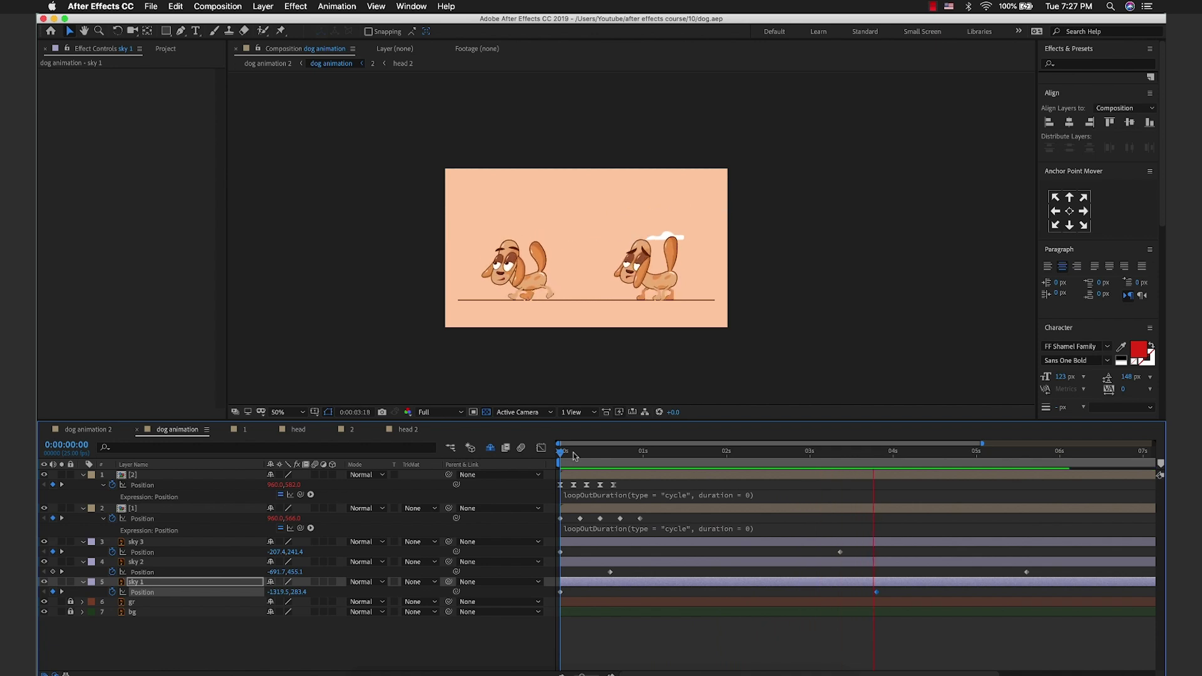
key(space)
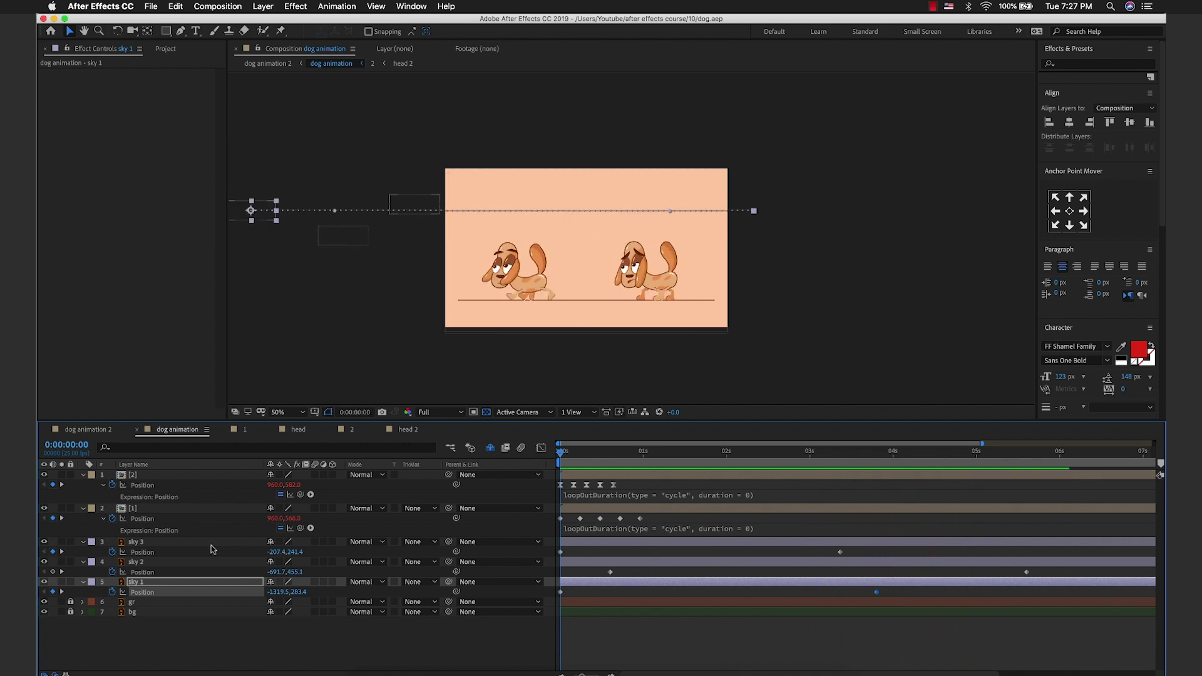
click(170, 514)
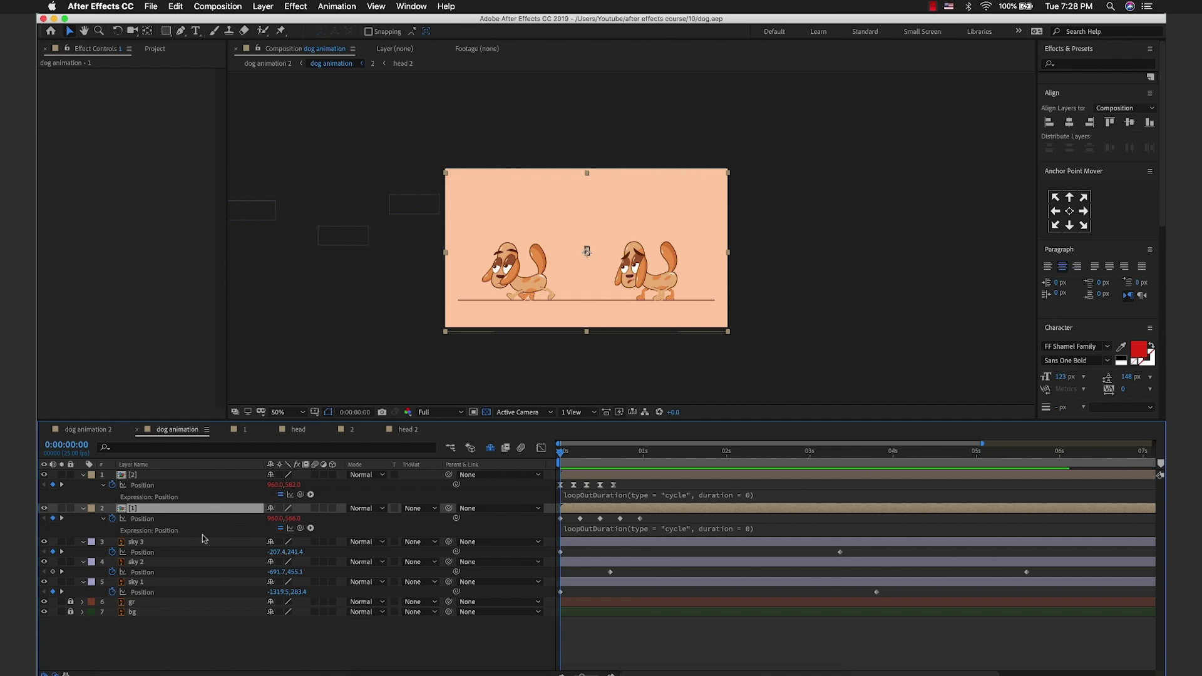
Step: Pre-compose dog layer [1] into 1 Comp 1 with all attributes moved, and hide layer [2]
key(super+shift+c)
click(484, 341)
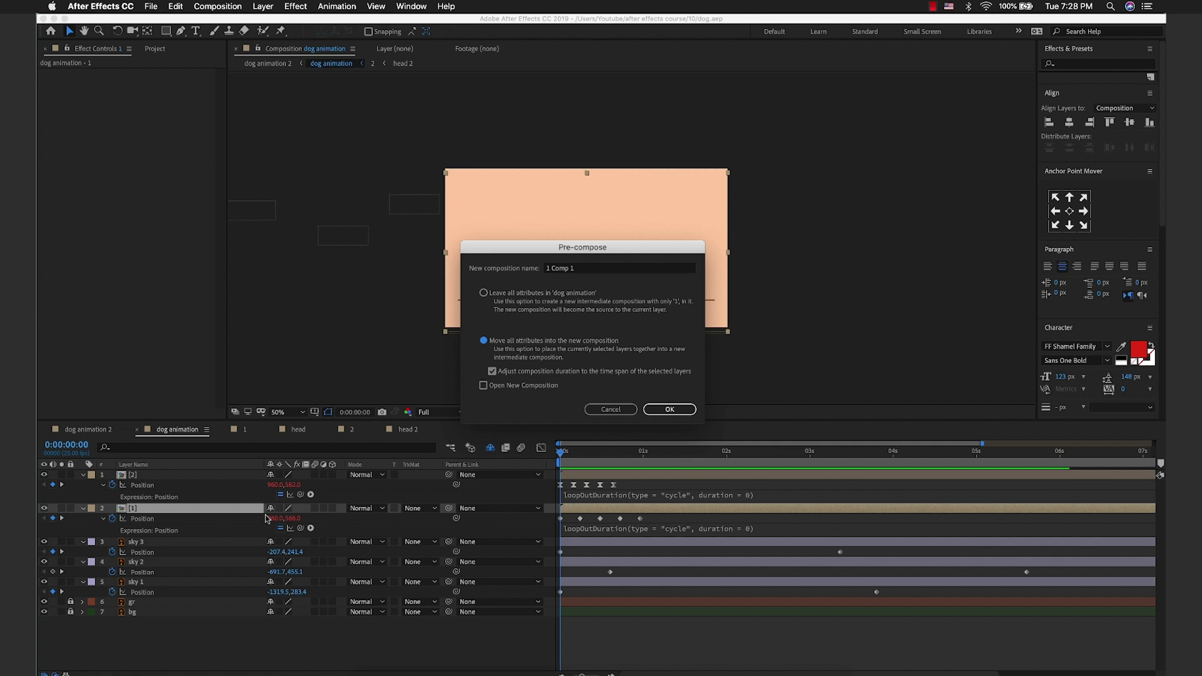
click(666, 410)
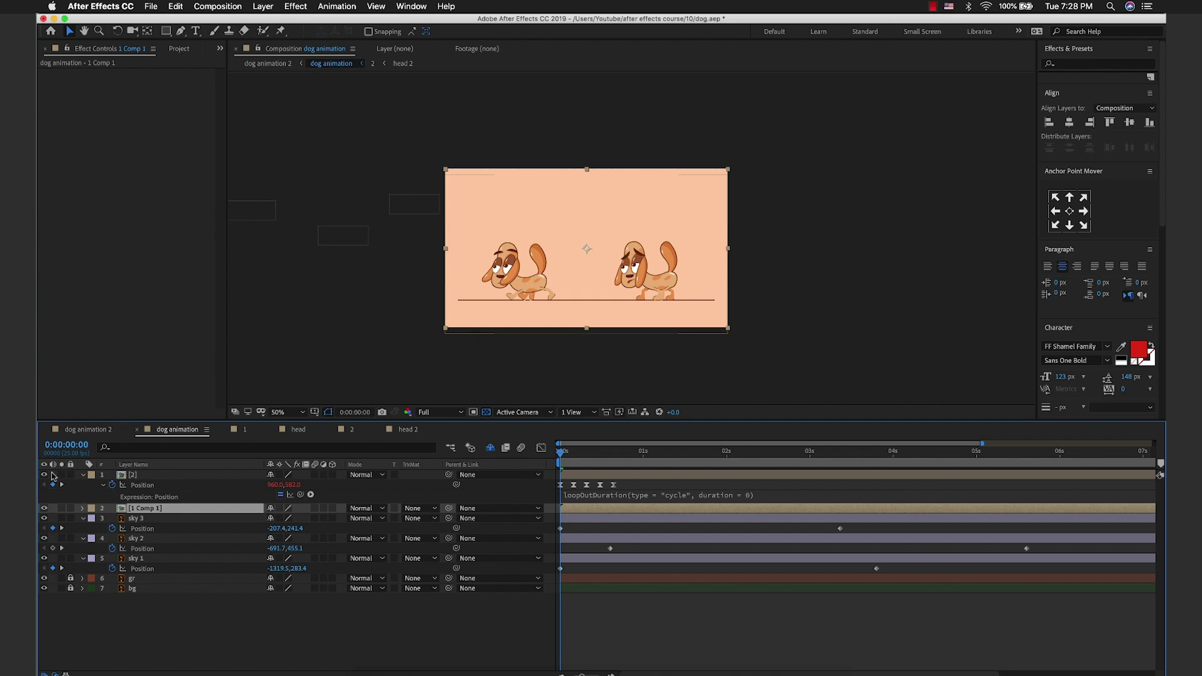
click(45, 474)
Step: Keyframe 1 Comp 1's Position from off the right edge at 0s to the left at about 6 seconds
key(p)
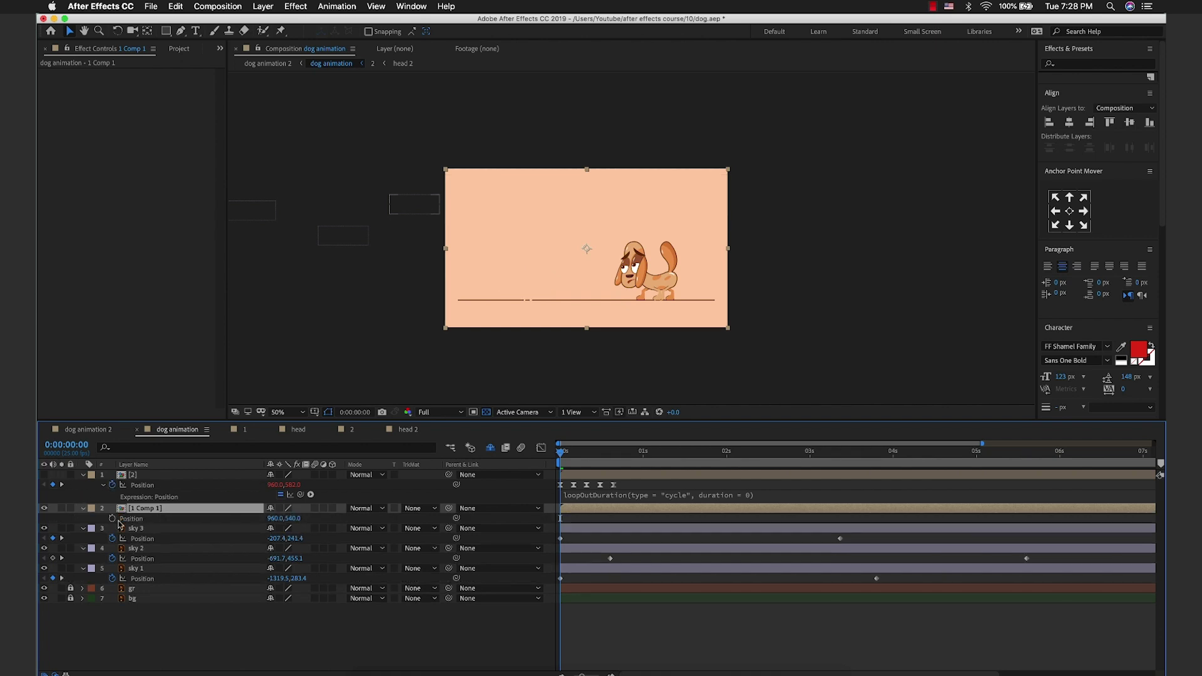
click(113, 519)
drag(765, 465, 1062, 465)
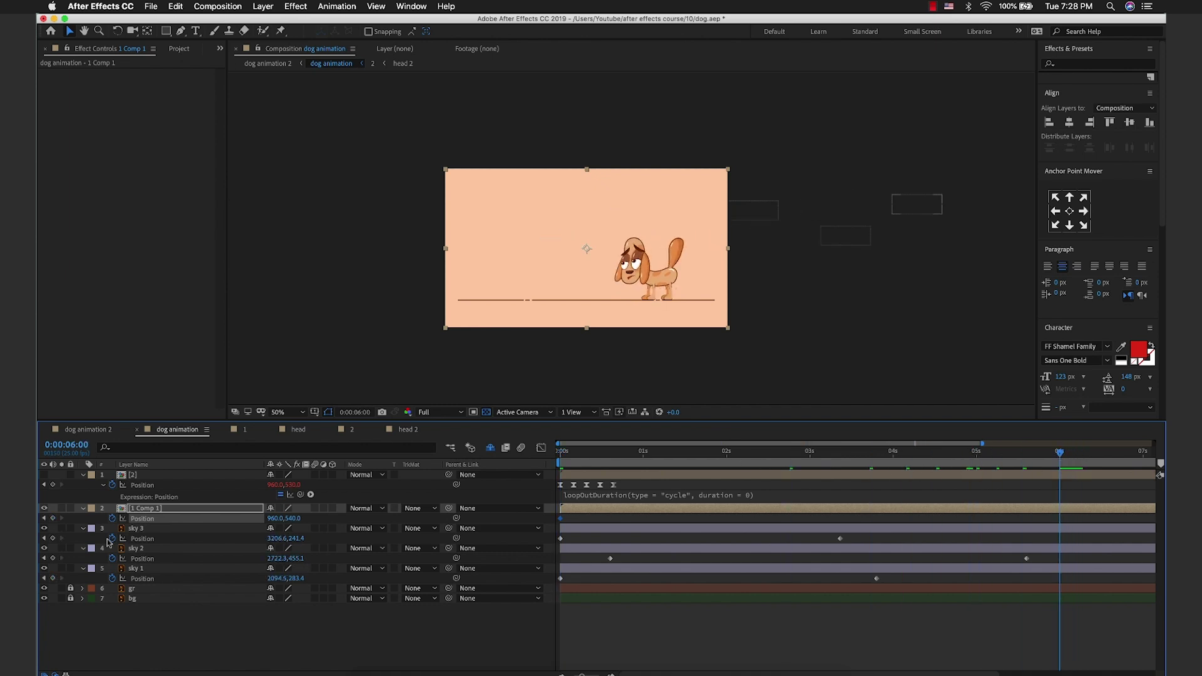
click(44, 519)
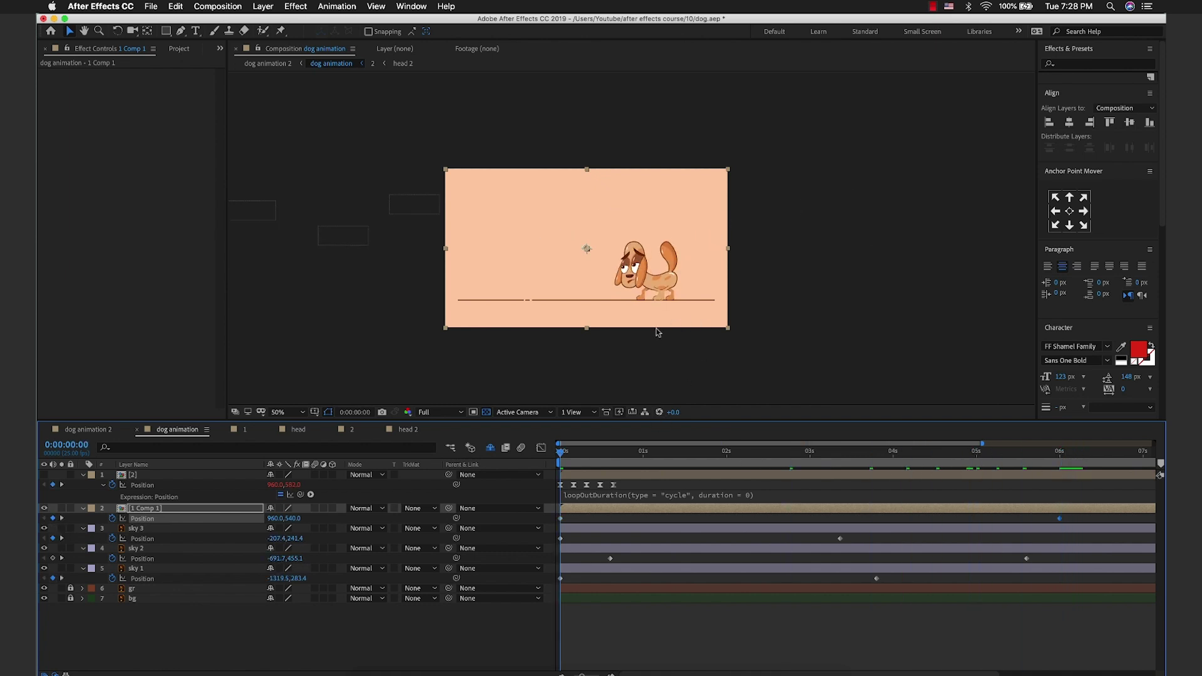
mouse_move(634, 276)
mouse_down()
mouse_move(754, 273)
mouse_move(430, 285)
mouse_up()
click(1060, 462)
click(561, 464)
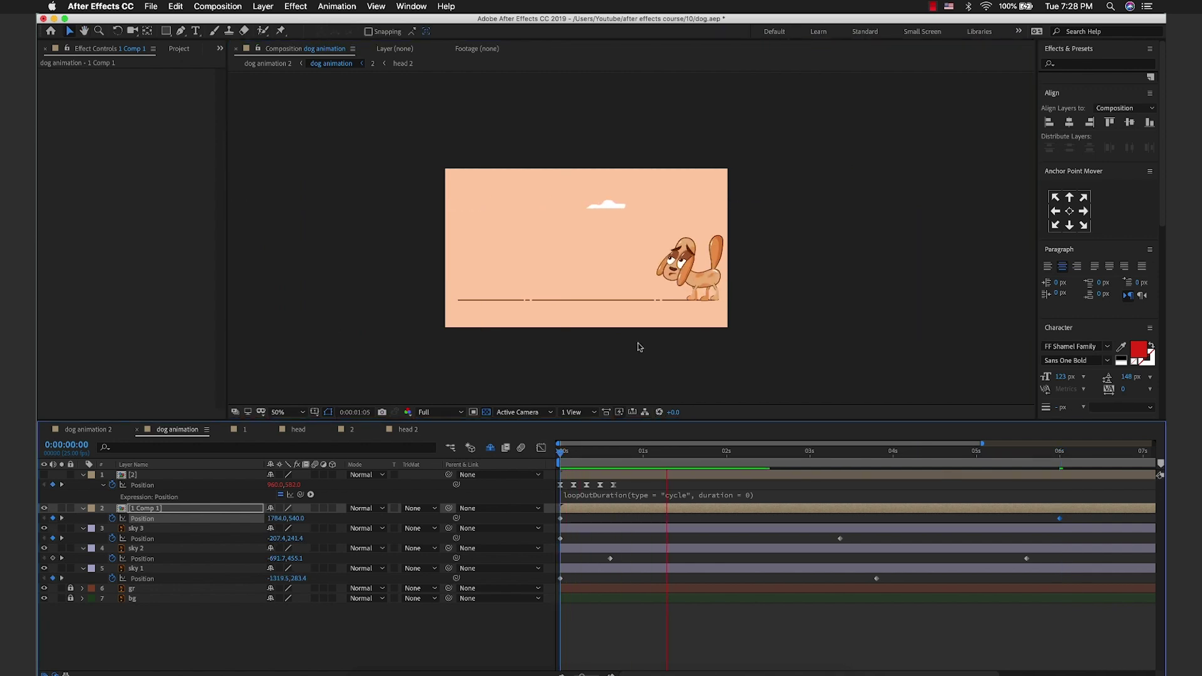
Step: Nudge the end Position keyframe slightly later and preview the walk with layer controls hidden
scroll(599, 303, up, 3)
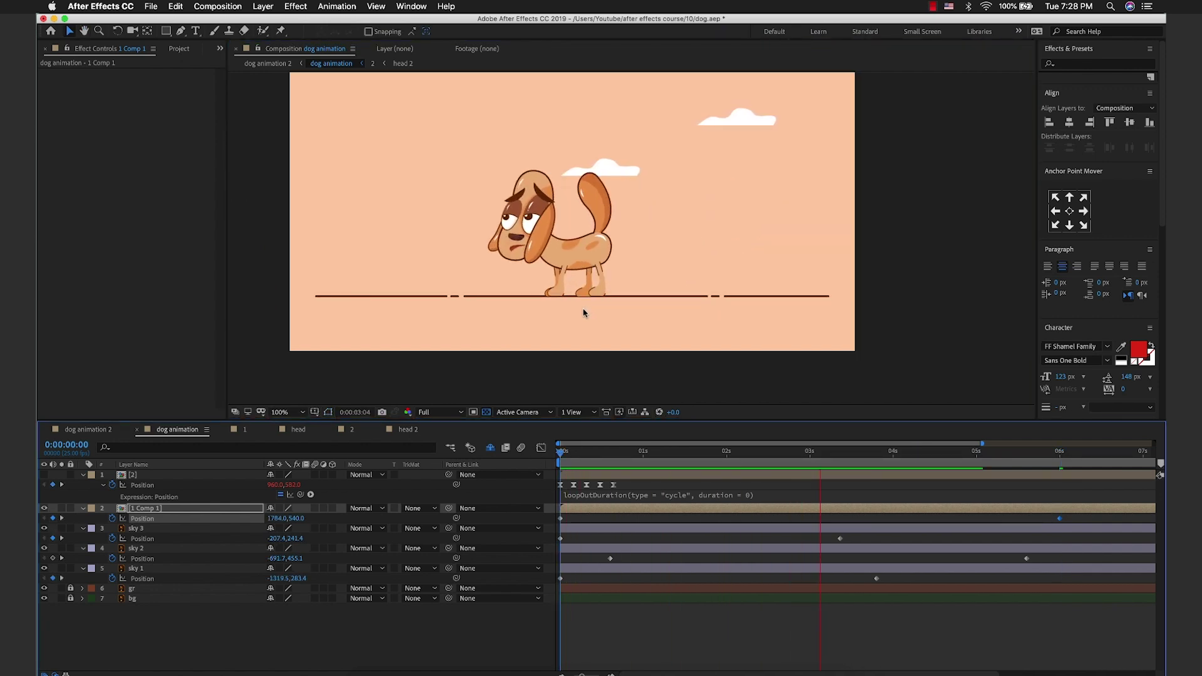
scroll(582, 311, down, 3)
drag(1059, 518, 1083, 518)
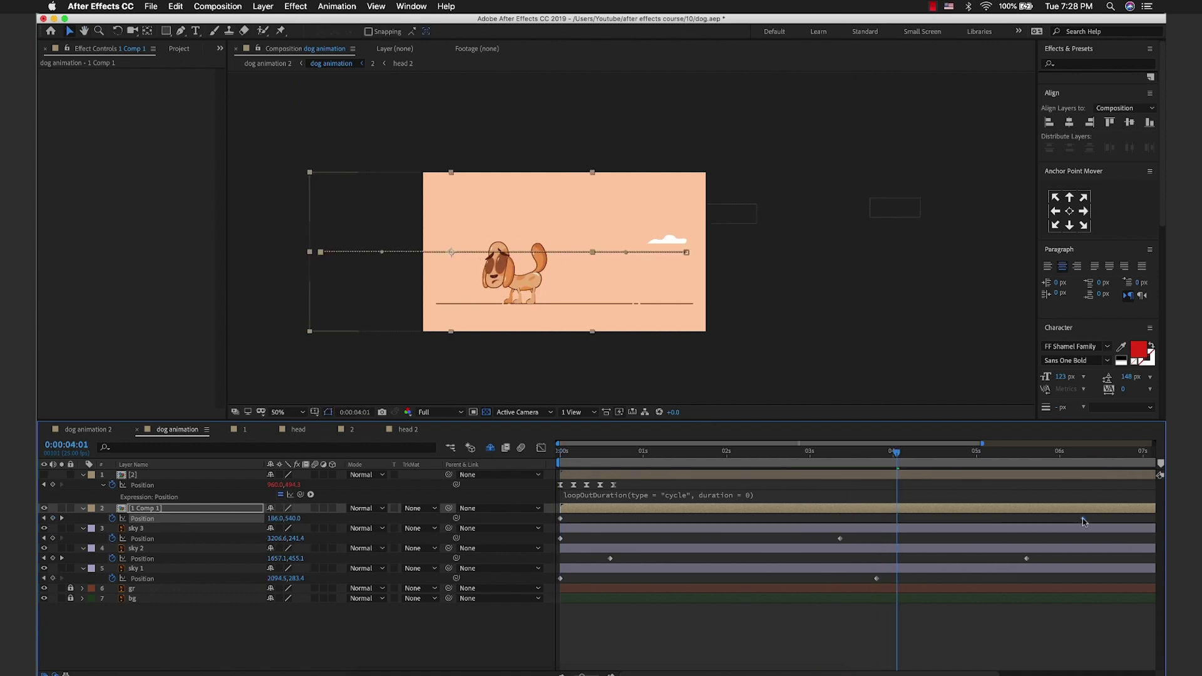
key(space)
key(space)
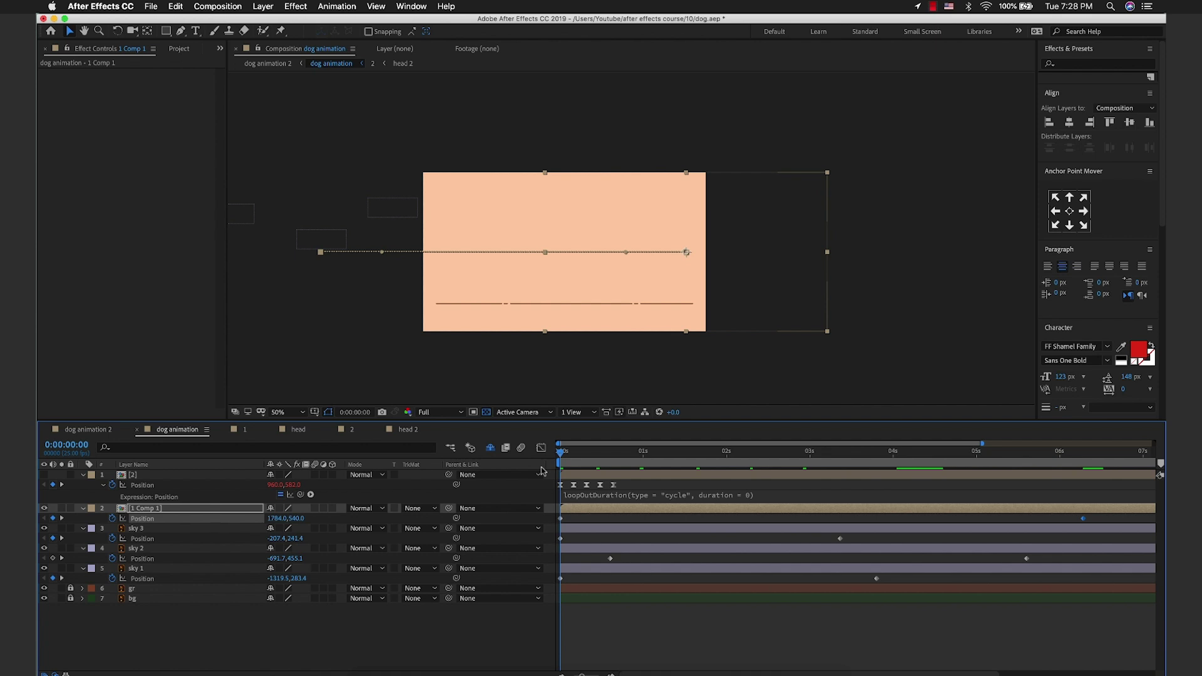
key(super+shift+h)
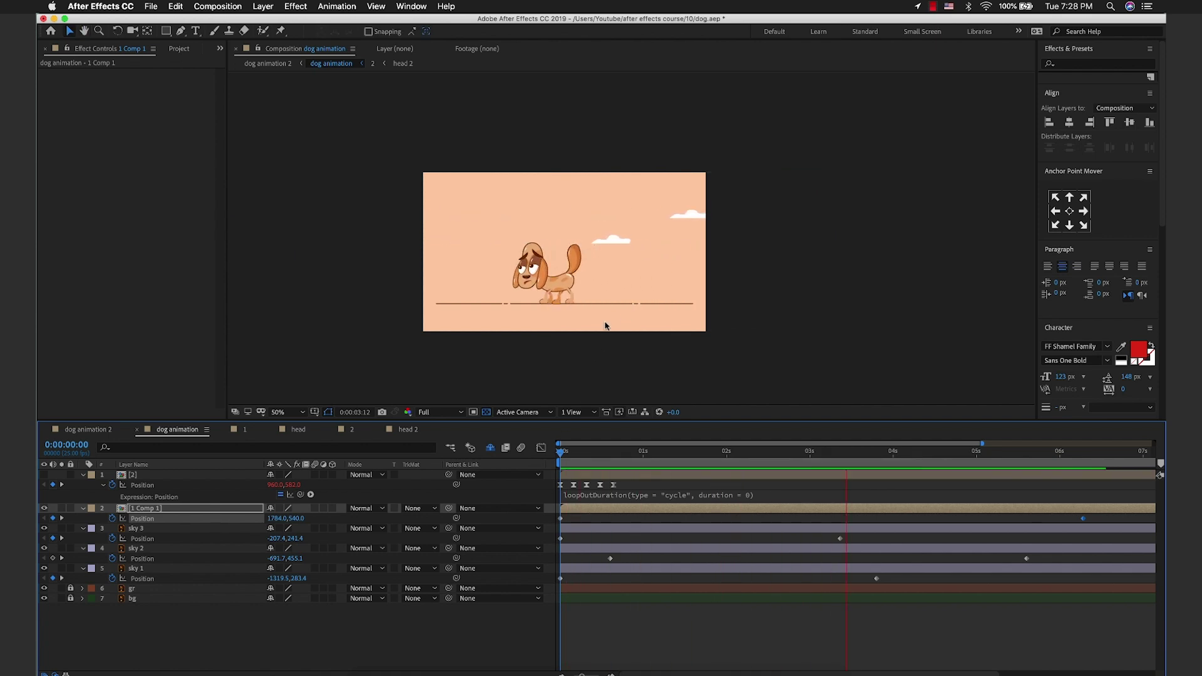
scroll(551, 306, up, 2)
drag(496, 274, 499, 293)
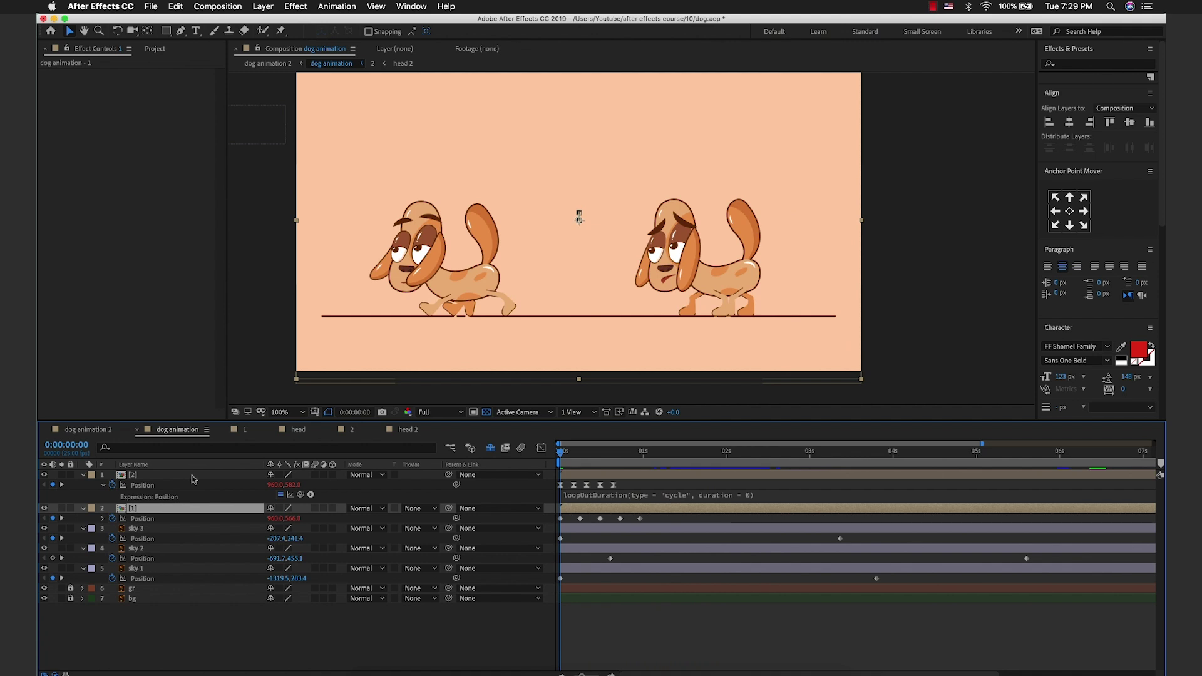
Step: Hide 1 Comp 1 and pre-compose dog layer [2] into 2 Comp 1
click(44, 509)
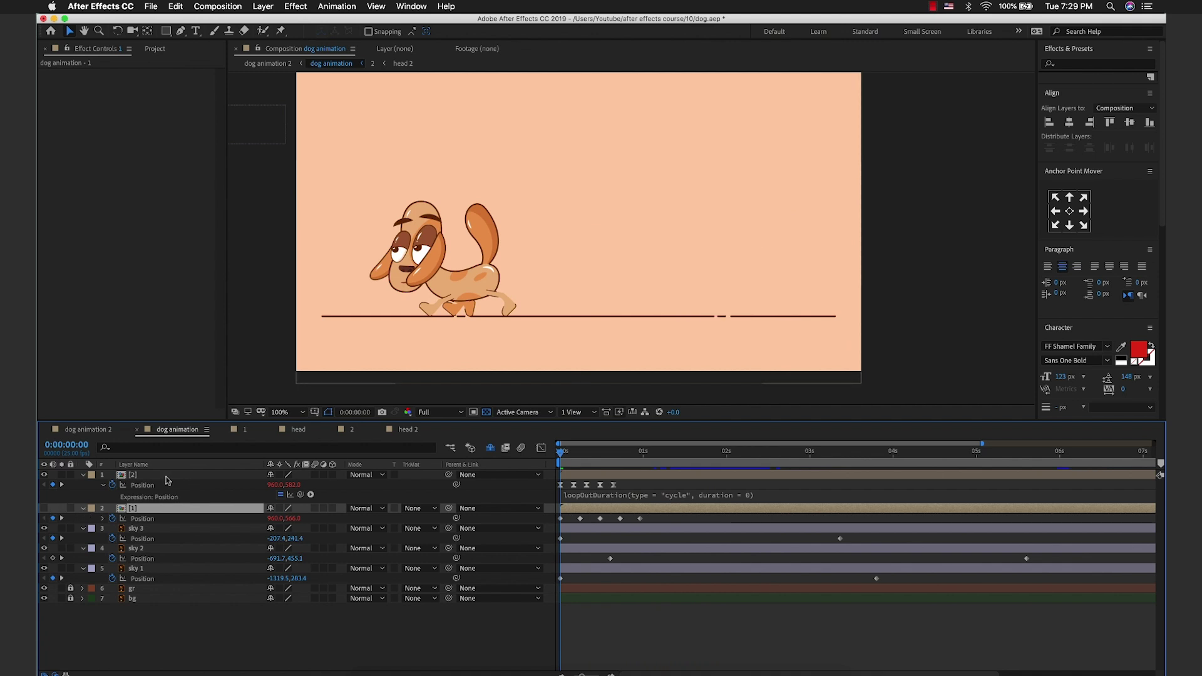
click(167, 475)
key(super+shift+c)
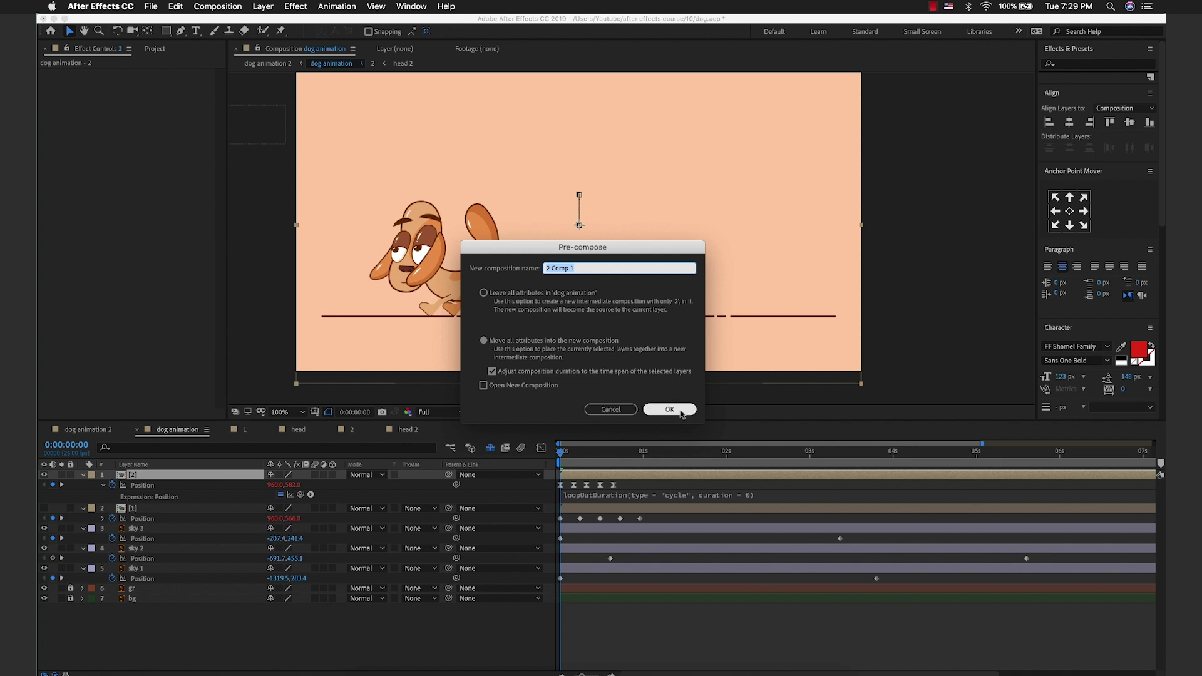
click(669, 409)
Step: Keyframe 2 Comp 1 from x 3662 off the right edge at 0s to 960,540 at 3 seconds, then preview
key(p)
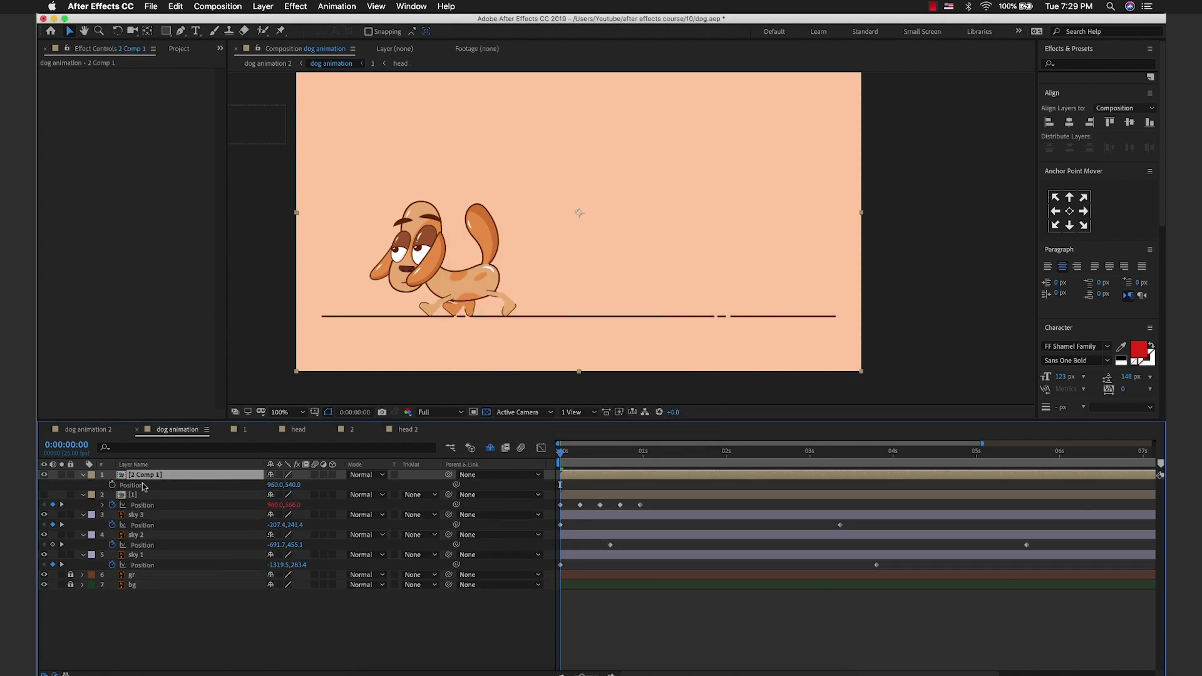
click(112, 485)
drag(632, 464, 810, 469)
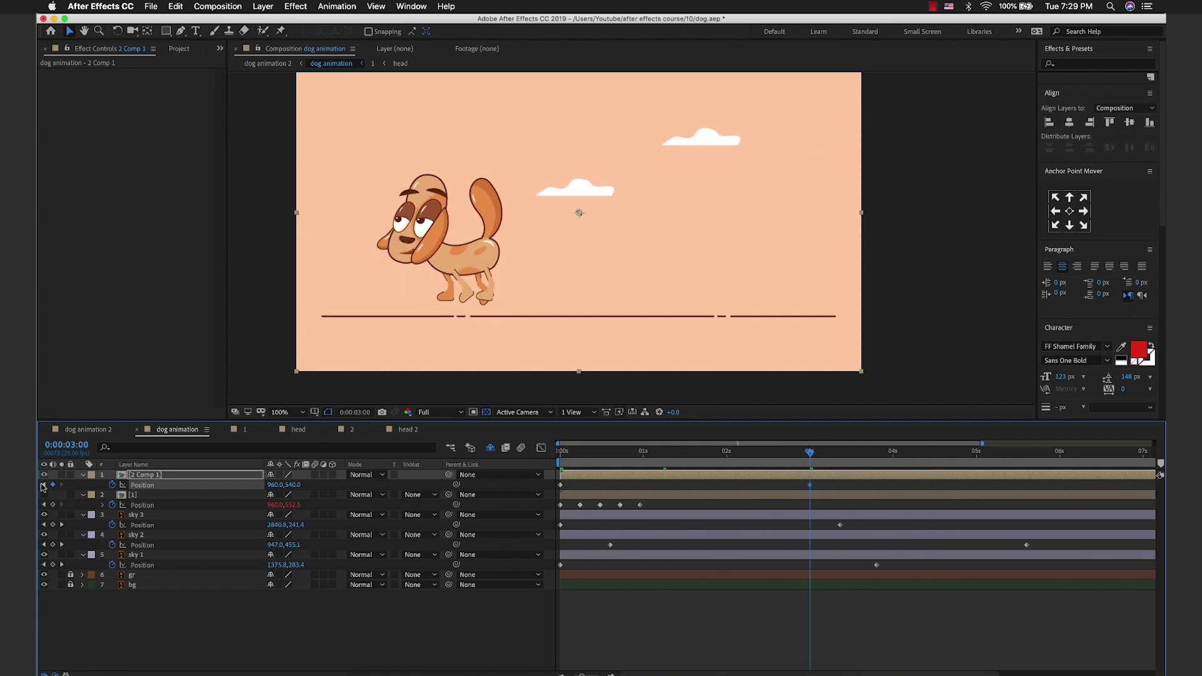
click(43, 486)
drag(443, 266, 926, 268)
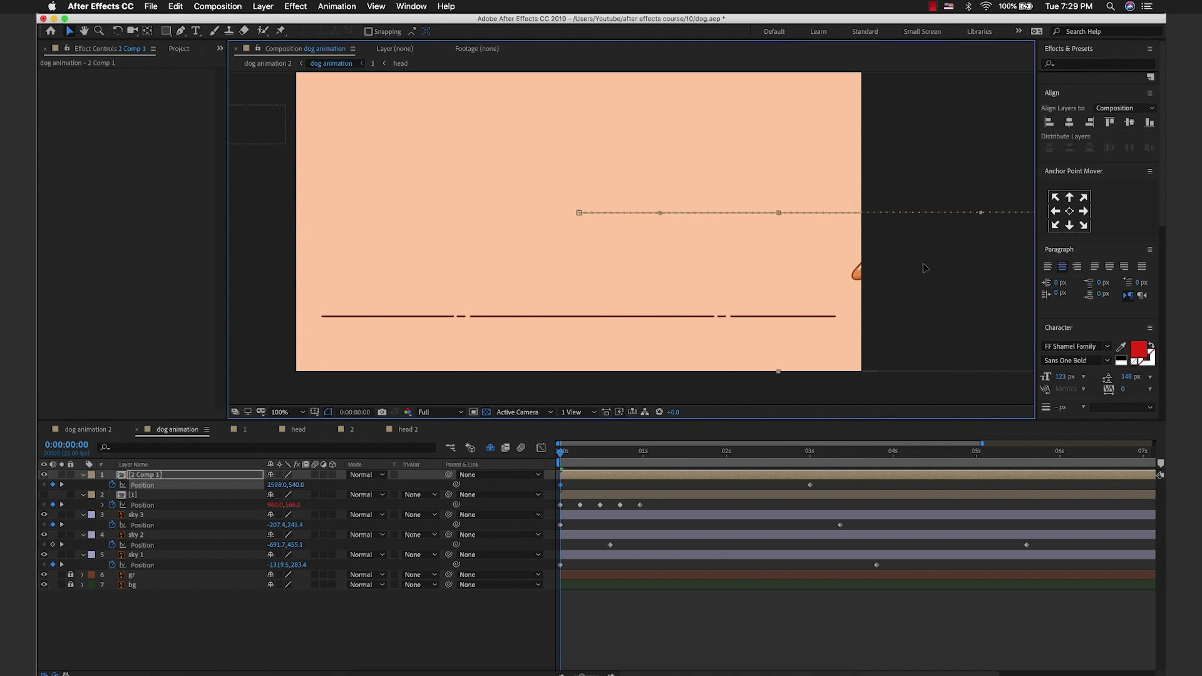
drag(814, 451, 810, 456)
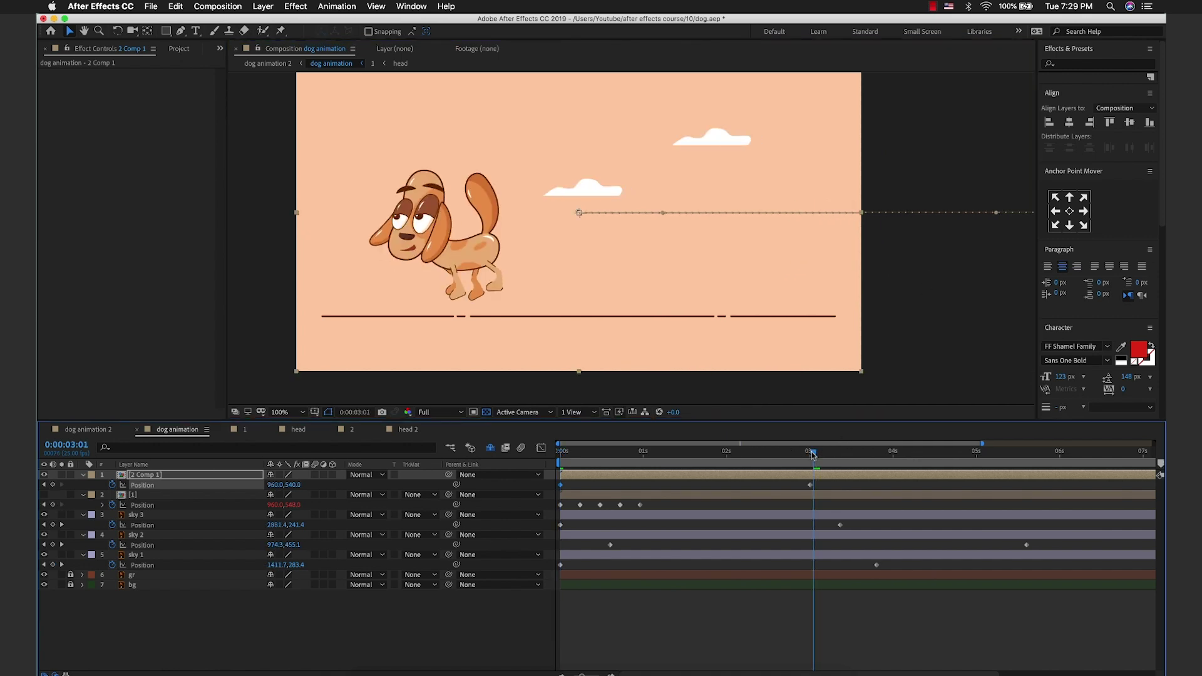
drag(432, 244, 225, 245)
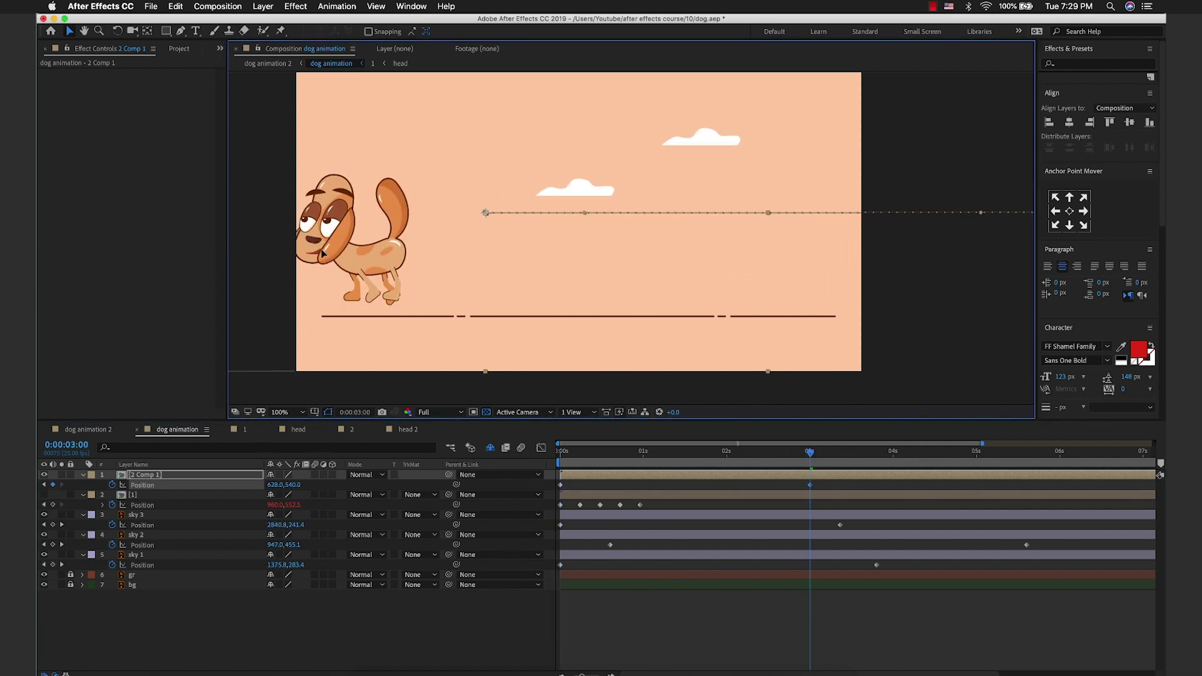
key(Home)
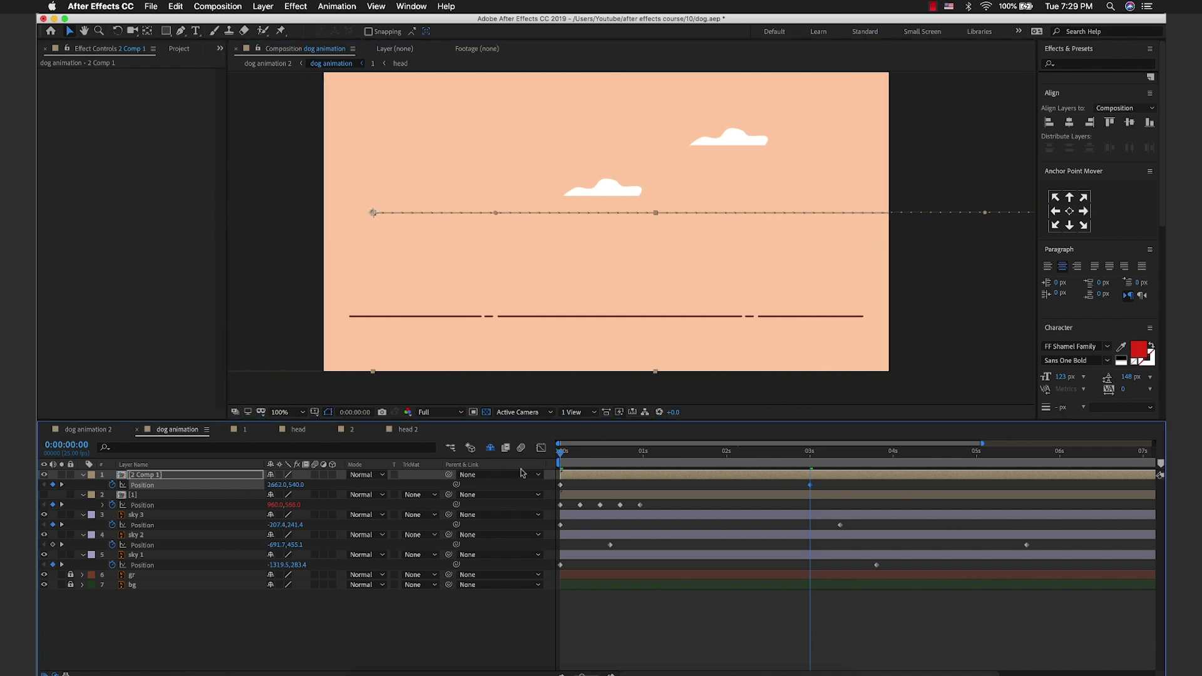
key(space)
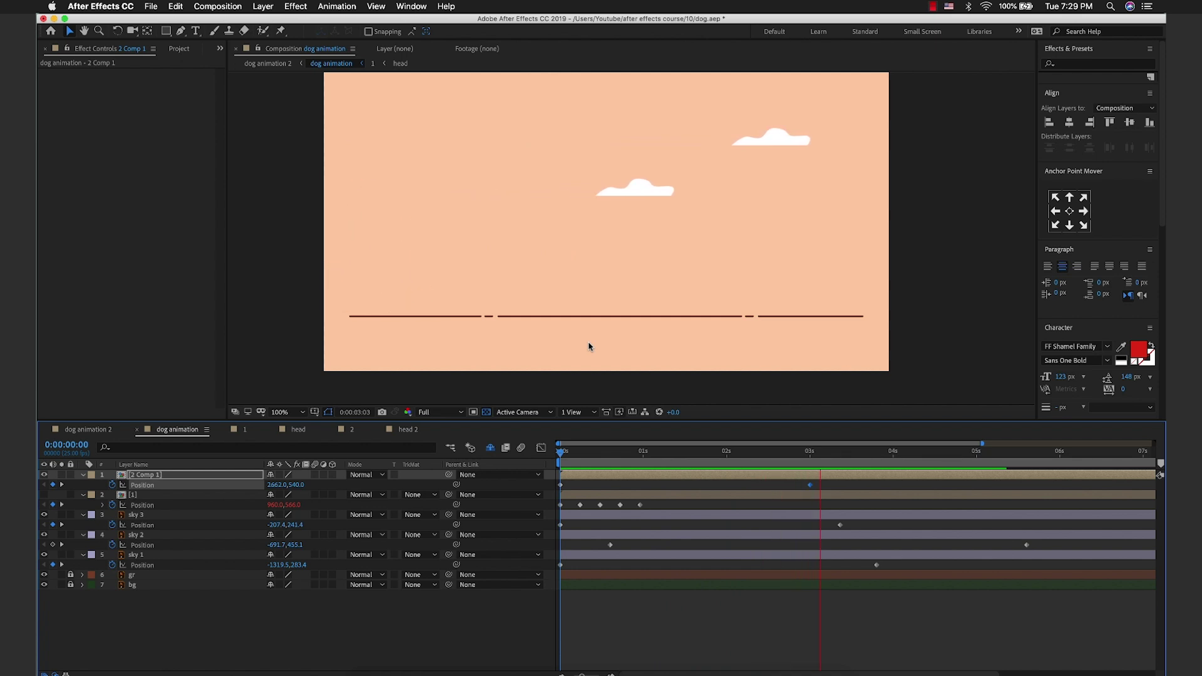
key(space)
key(space)
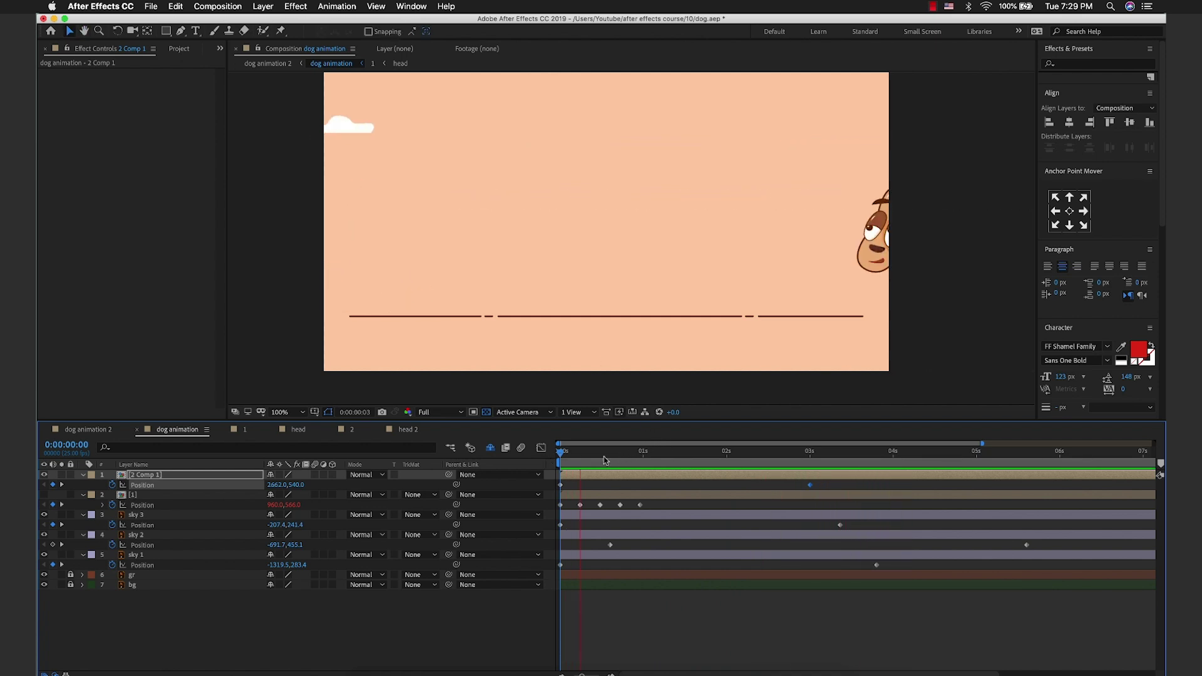